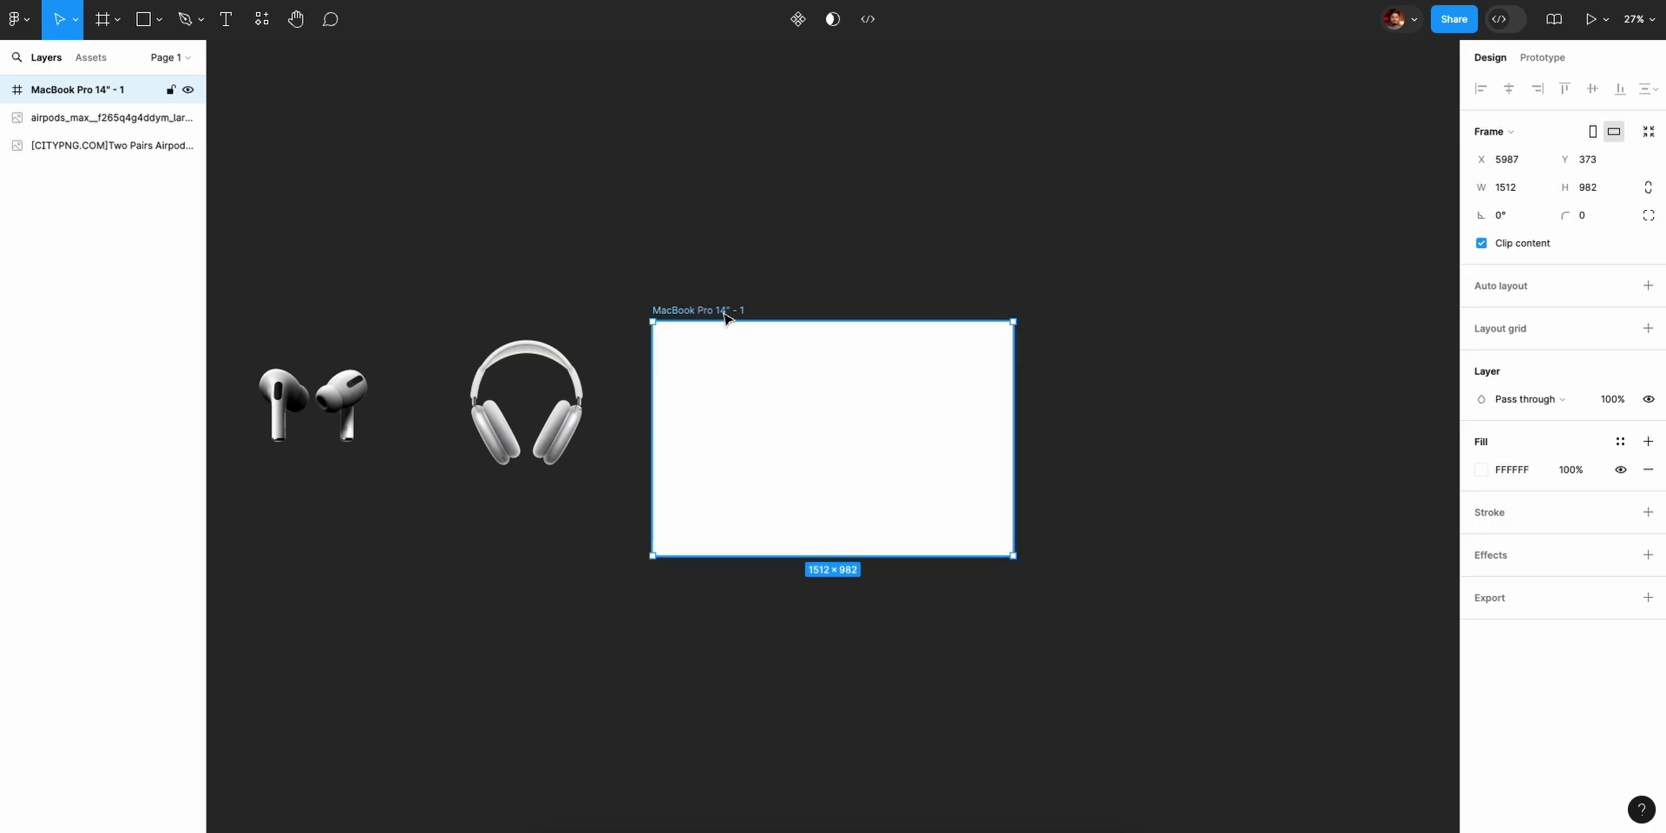
Rename the MacBook Pro 14" frame as Apple Parallax.
double_click(792, 299)
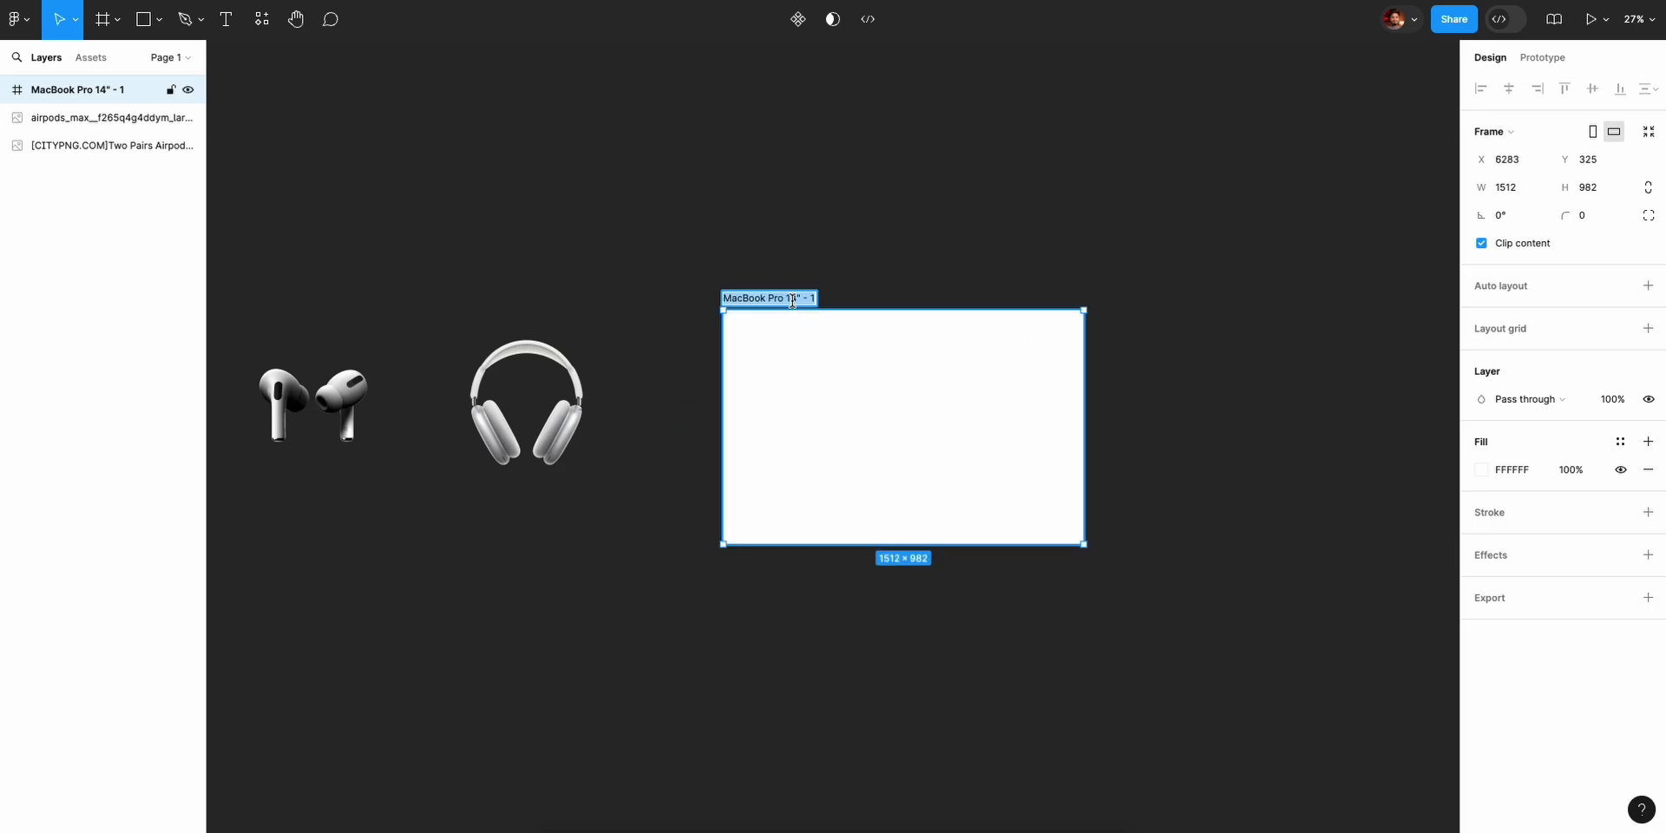
text(Ap)
click(1154, 291)
scroll(1003, 330, up, 3)
scroll(1002, 330, down, 1)
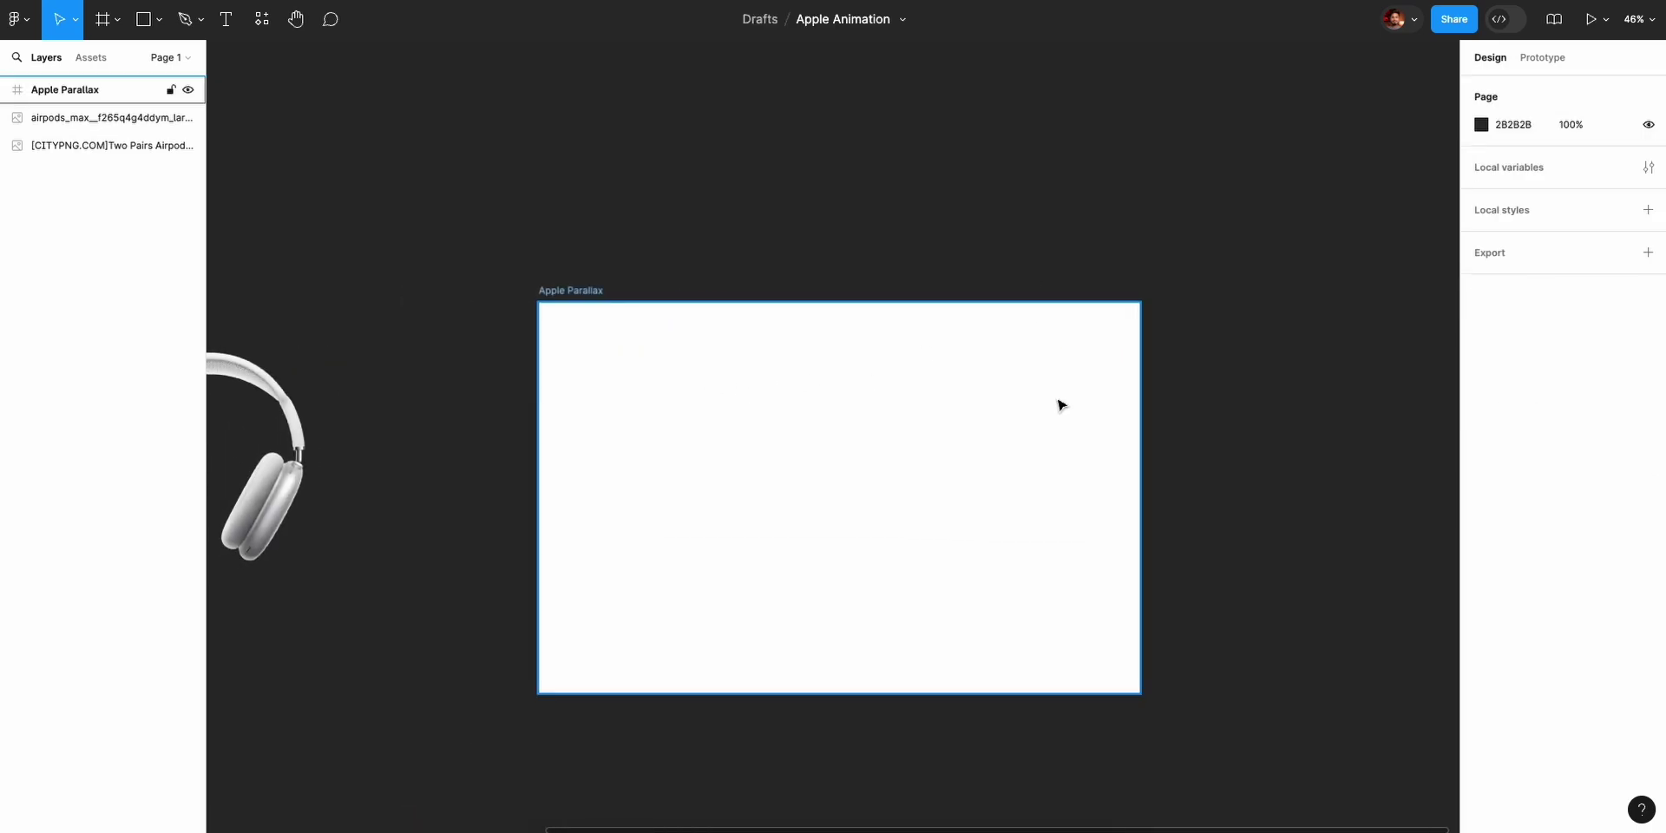
Draw a 1512-wide navigation frame along the upper edge of the Apple Parallax frame and set its height to 70.
click(102, 21)
drag(538, 304, 1138, 333)
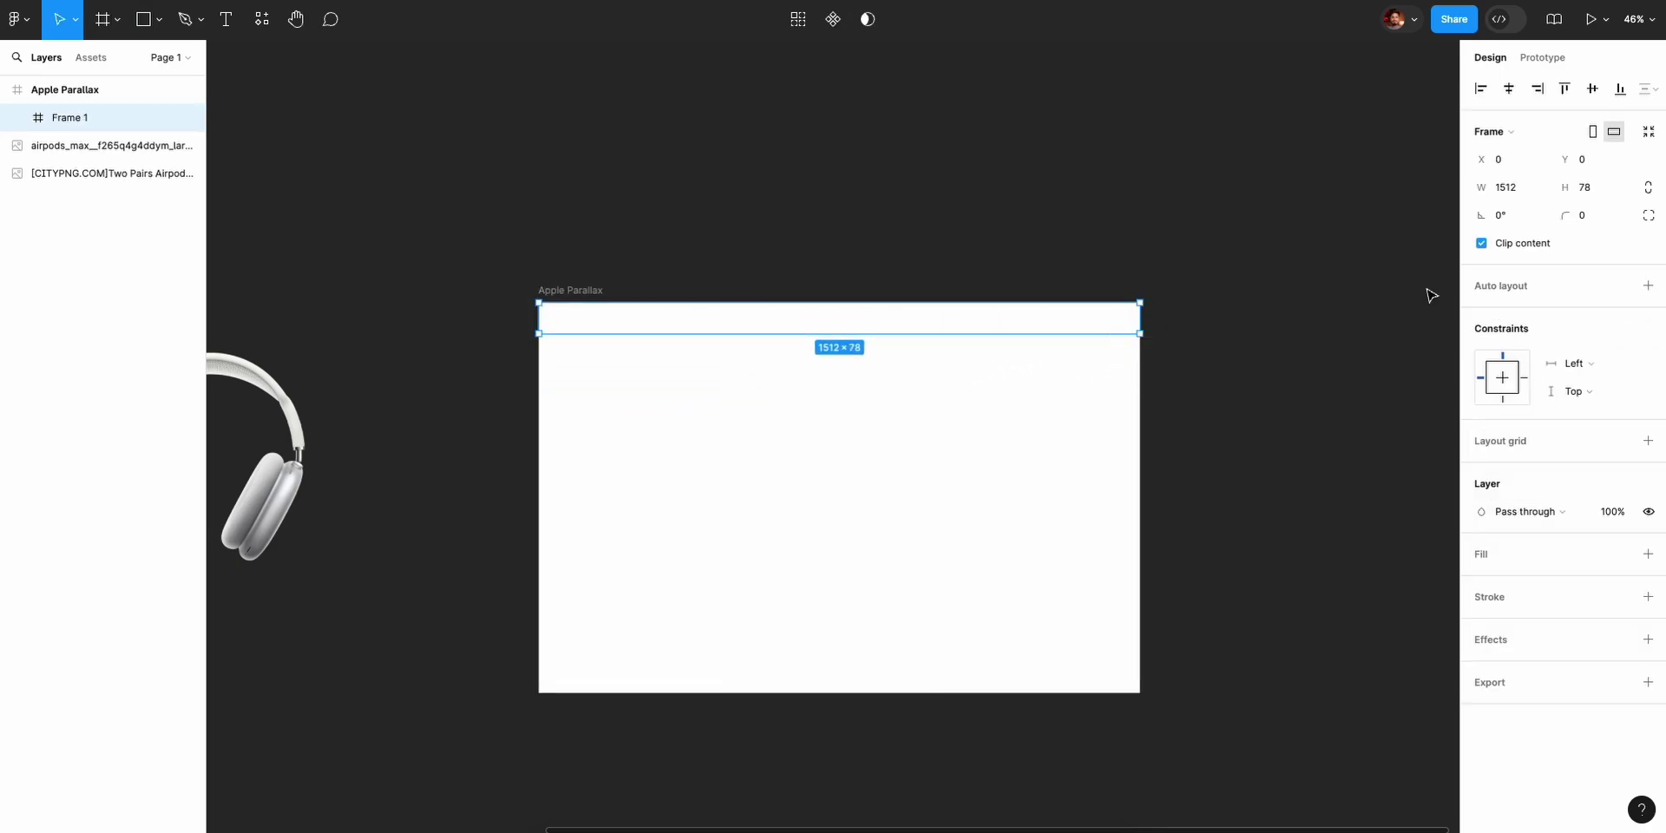
click(1601, 188)
key(Return)
click(1357, 309)
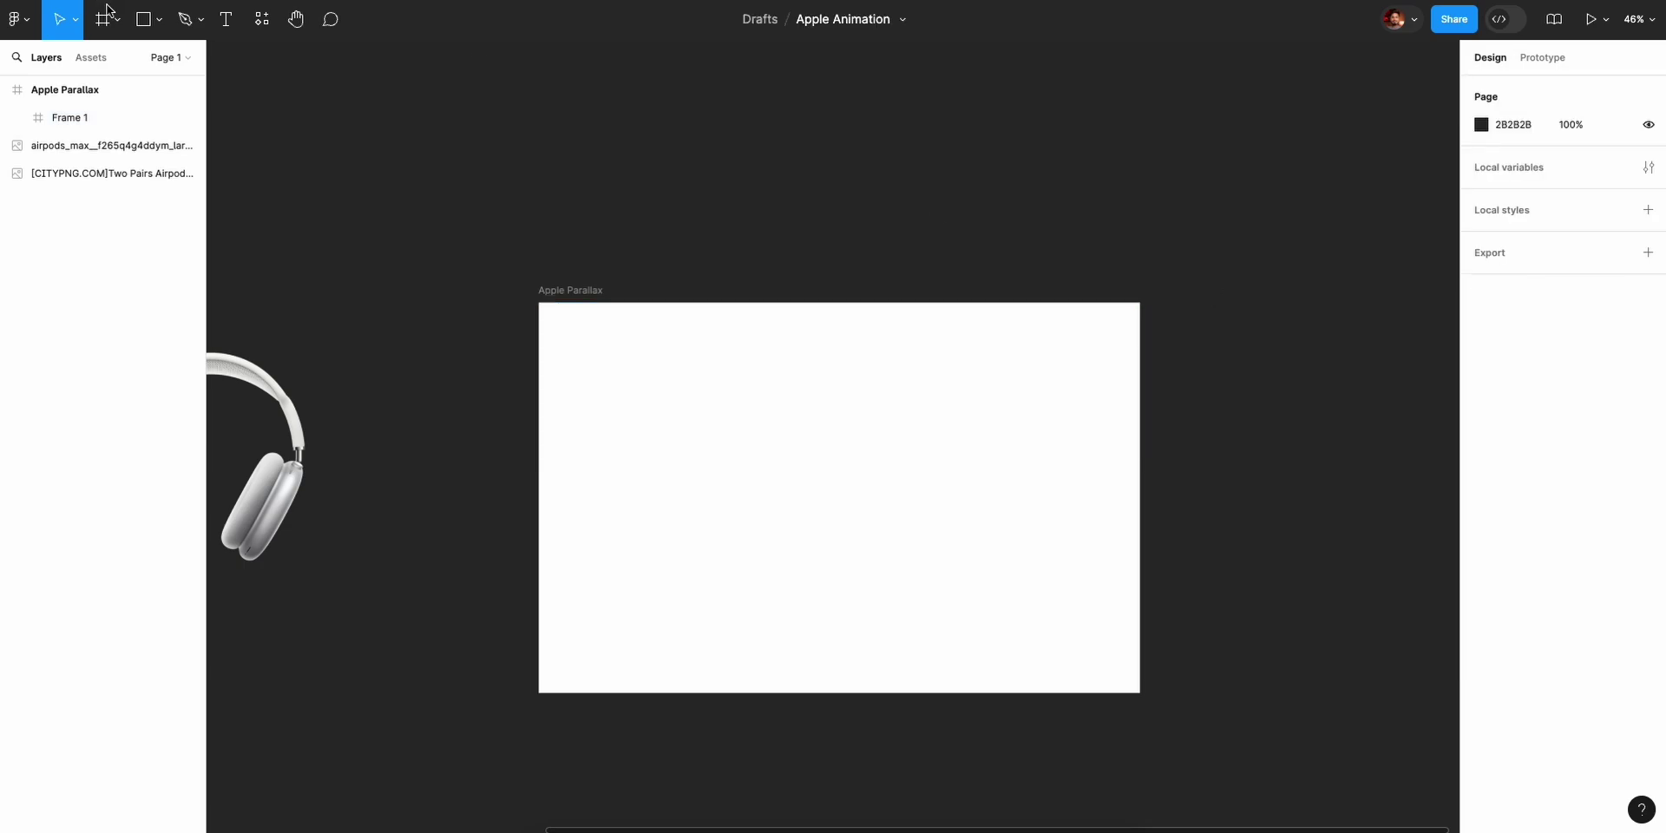
Run the IconScout plugin and start an icon search for the Apple logo.
click(261, 18)
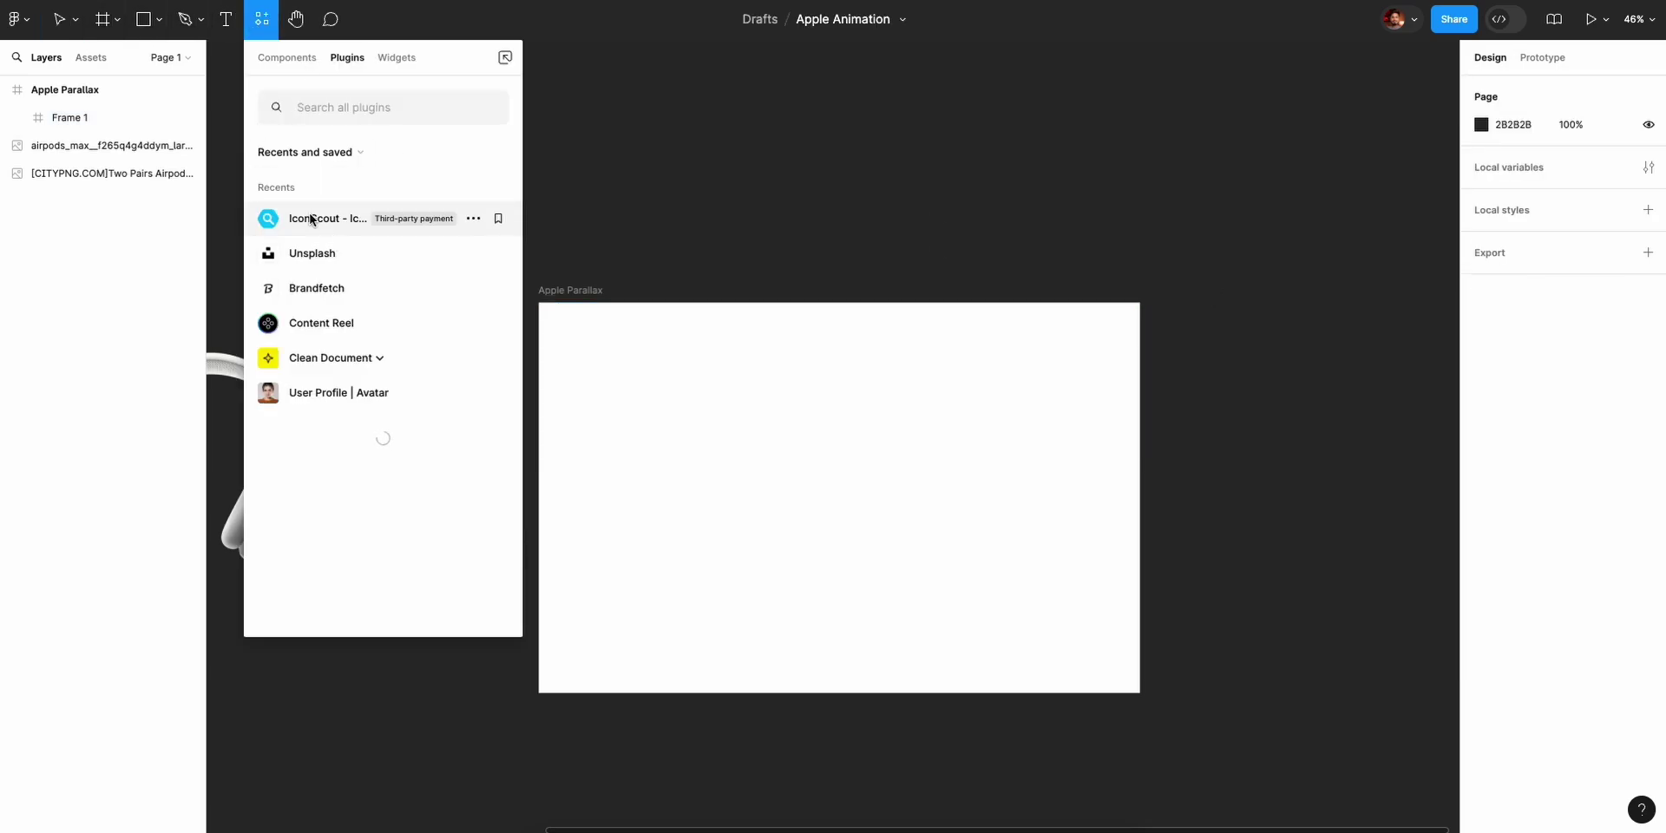
click(313, 221)
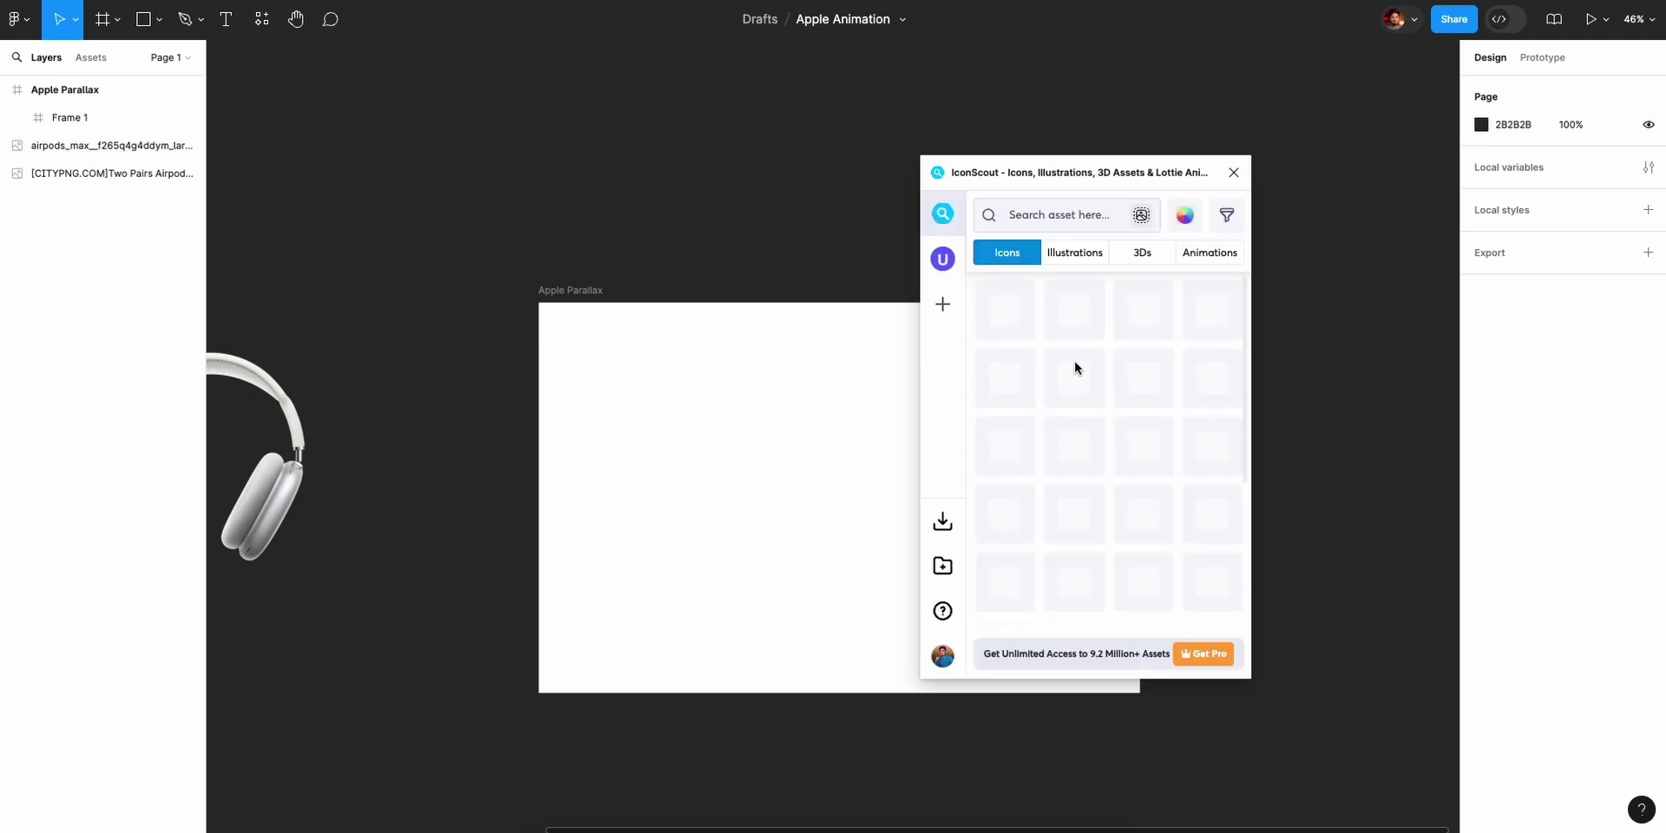
click(1015, 217)
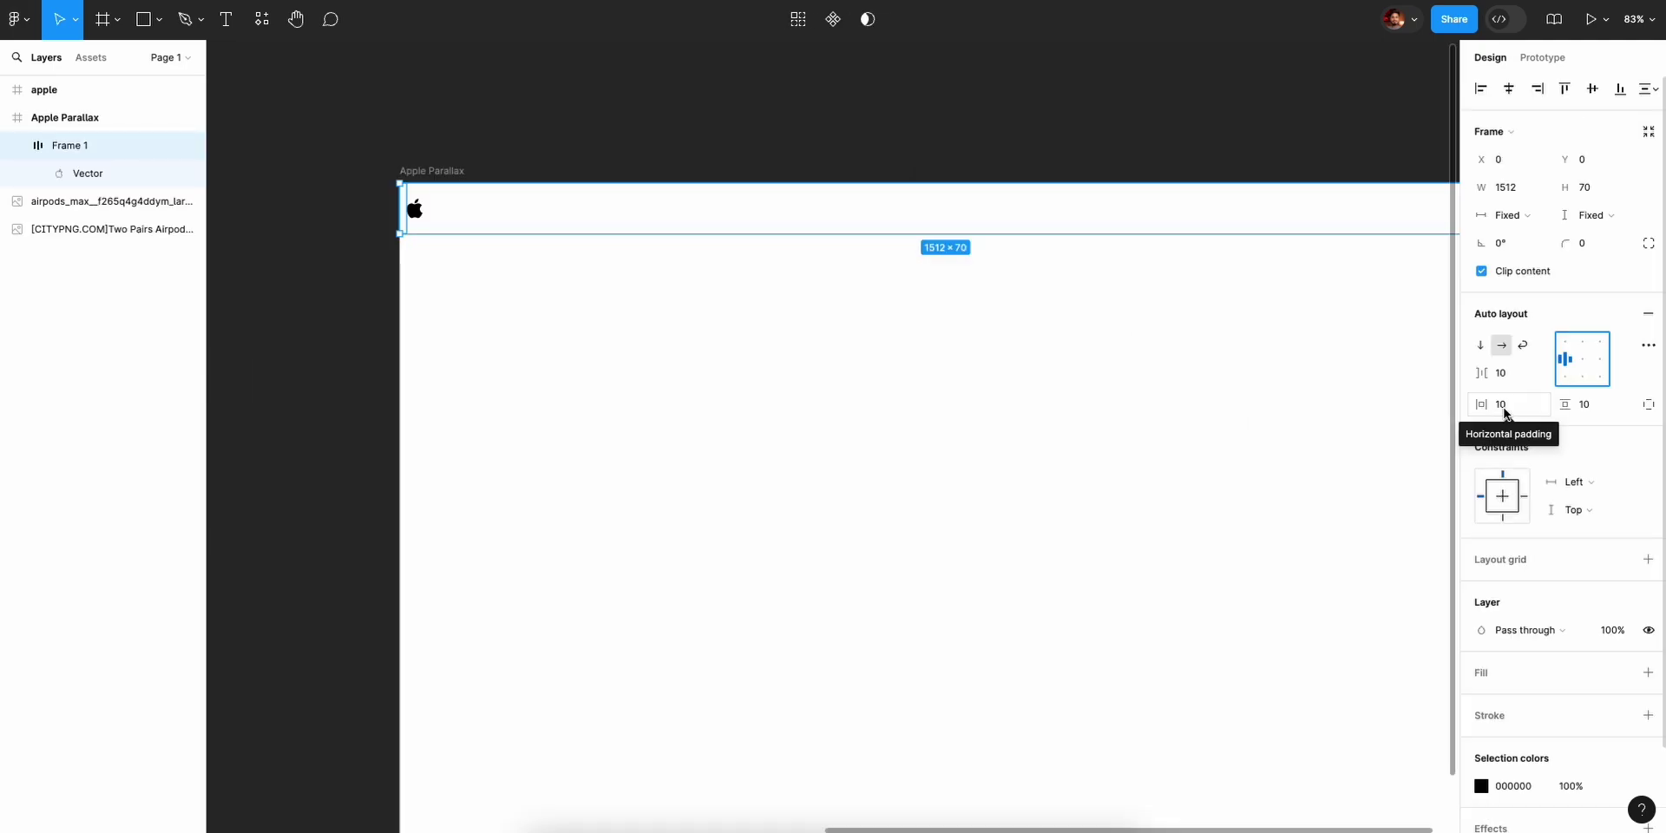
Set the horizontal padding of the auto-layout navigation frame to 70.
click(1505, 413)
key(Return)
scroll(963, 458, down, 2)
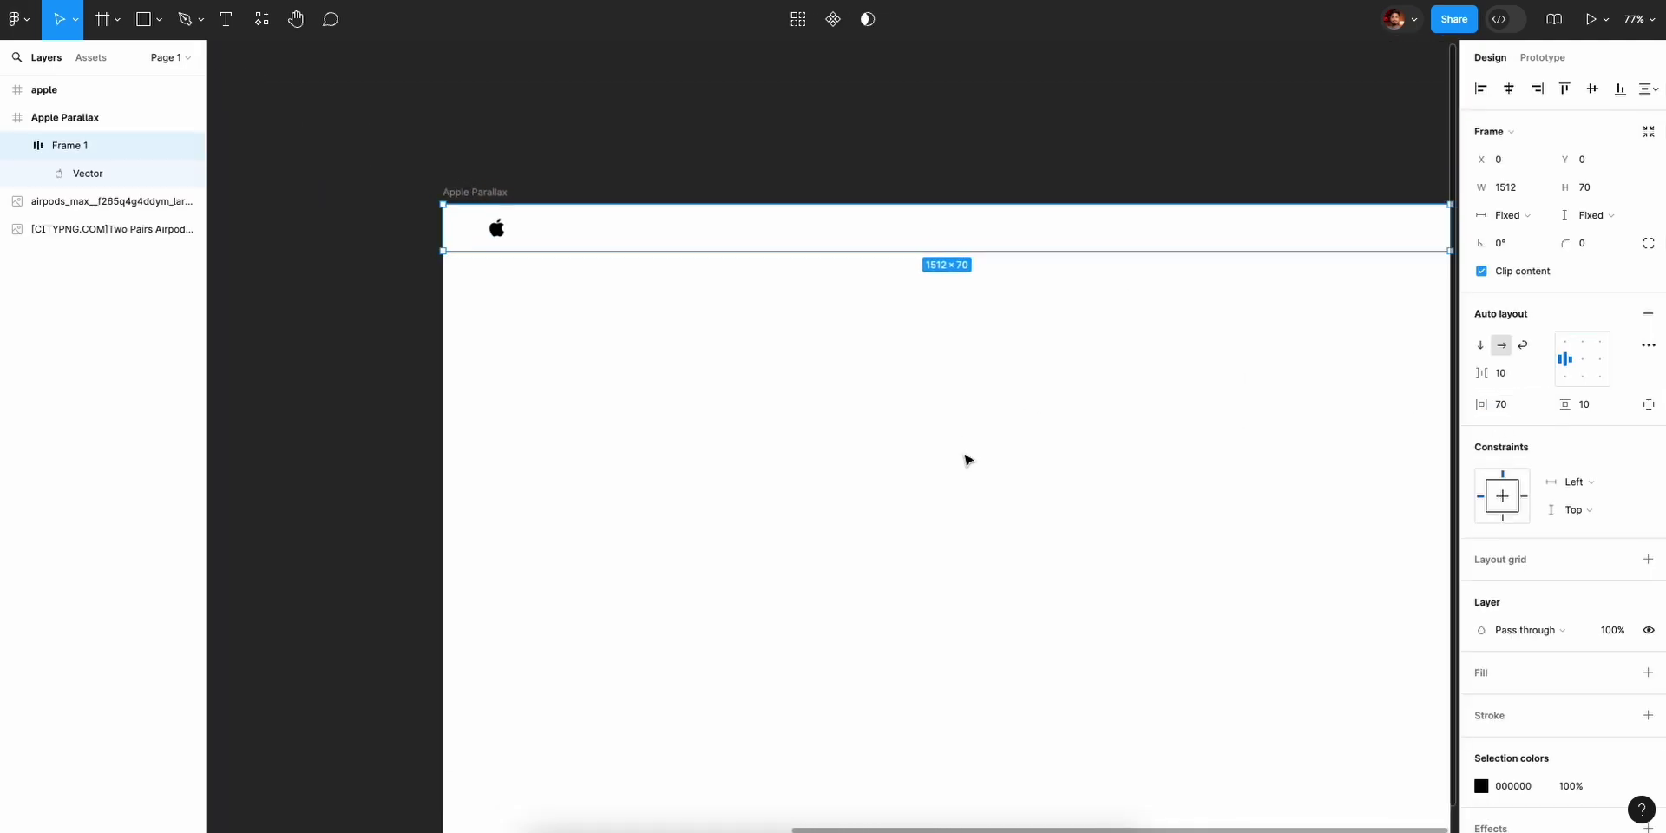
click(707, 131)
Add a text label reading "iPhone" beside the Apple logo in the navigation frame.
click(225, 19)
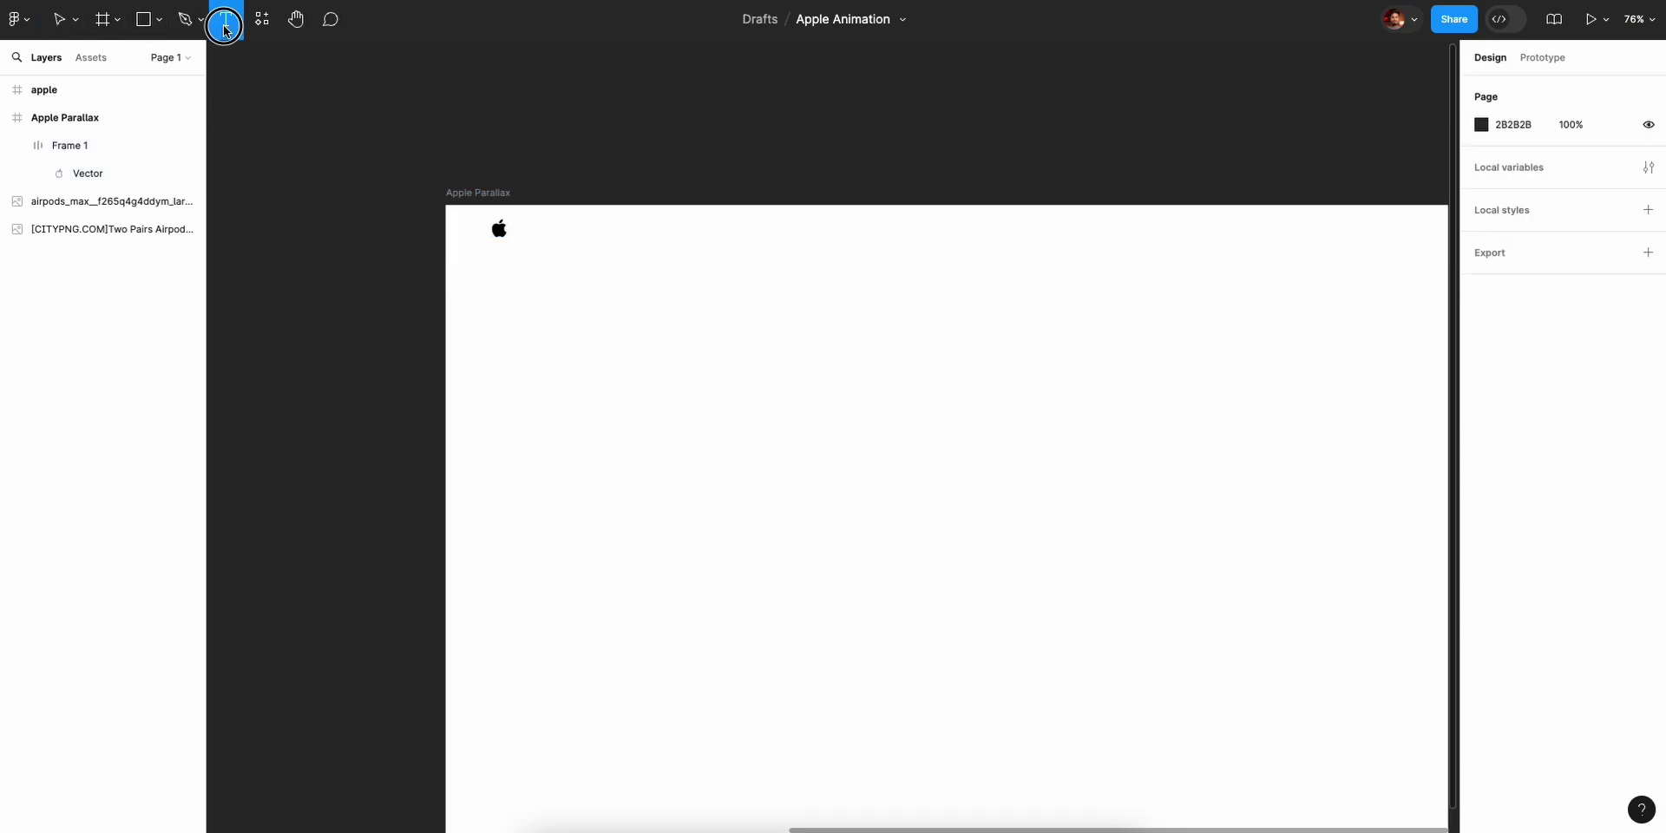
click(577, 226)
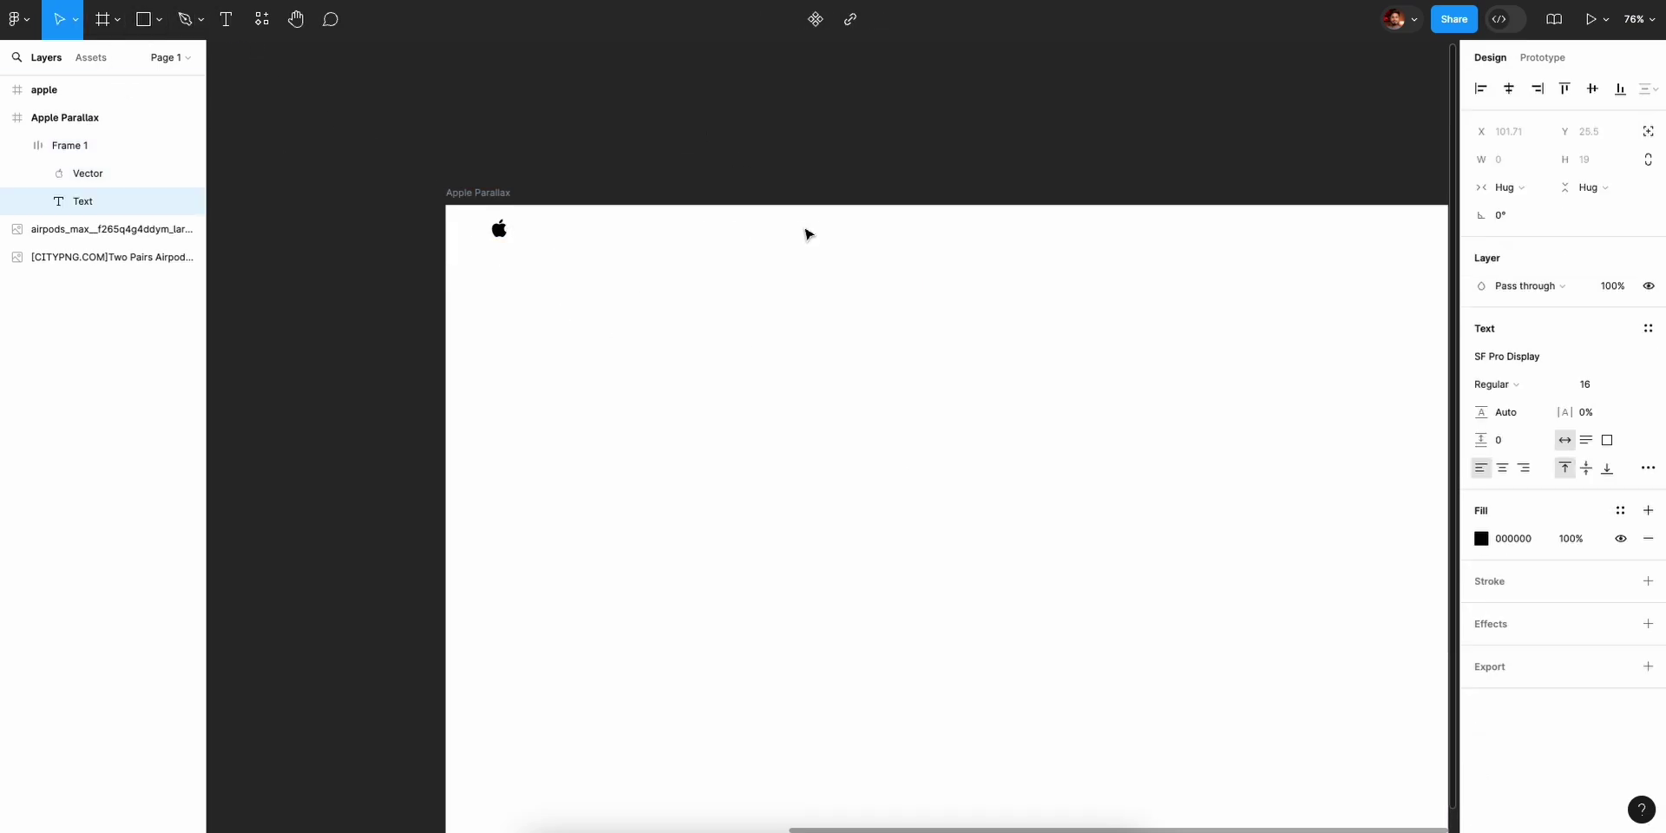
text(ip)
text(hjone)
key(BackSpace)
key(BackSpace)
key(BackSpace)
text(one)
key(Escape)
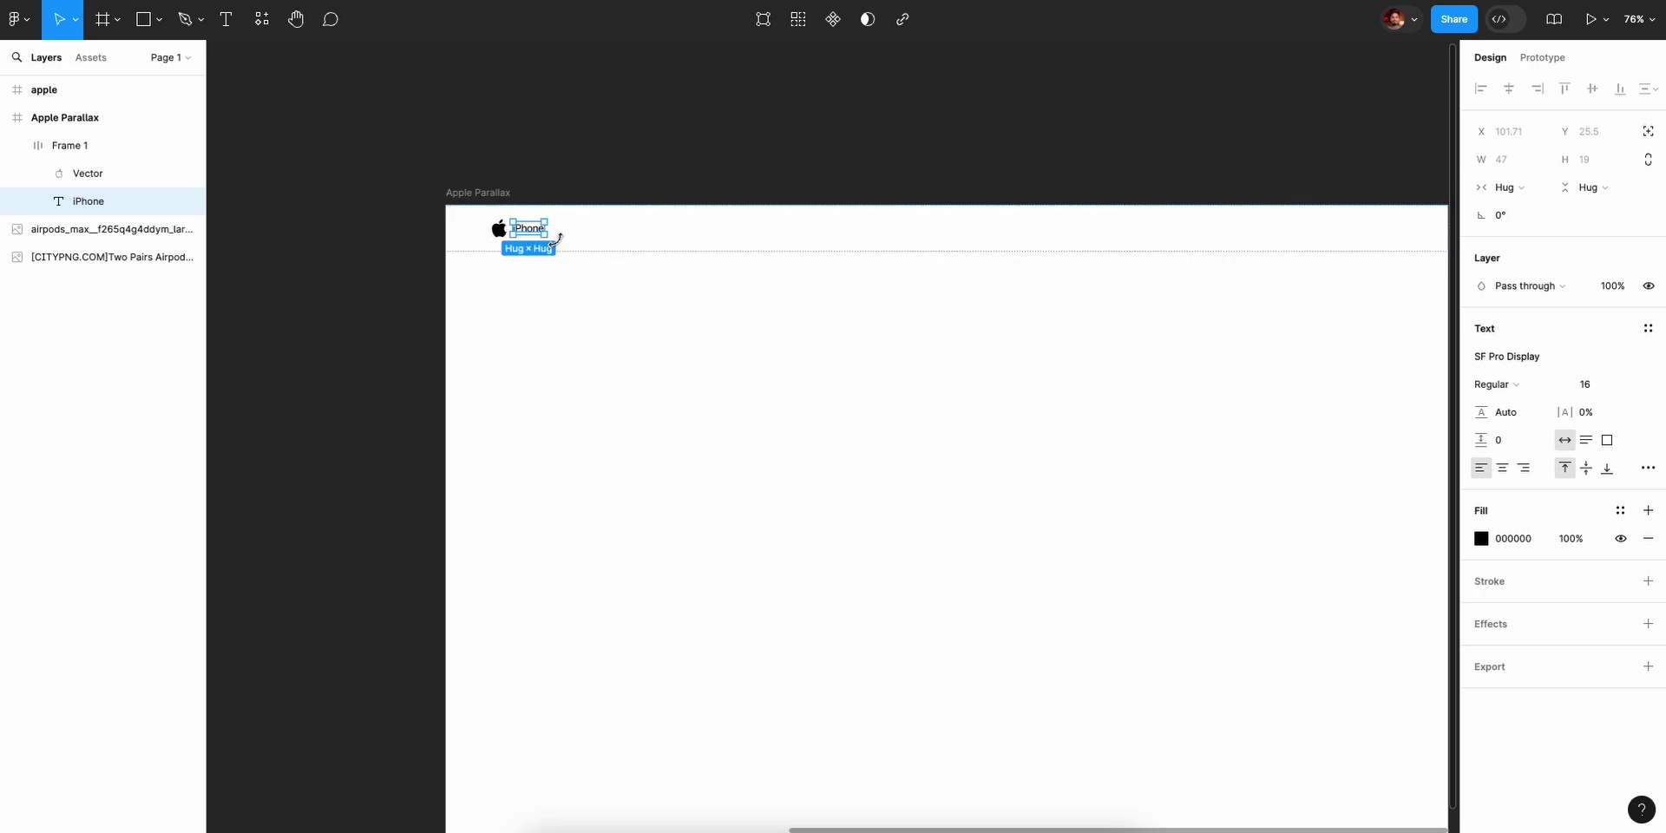
Duplicate the iPhone label twice in the navigation frame and change the copies to "Macbooks" and "Mac Mini".
key(ctrl+d)
key(Return)
text(Macbooks)
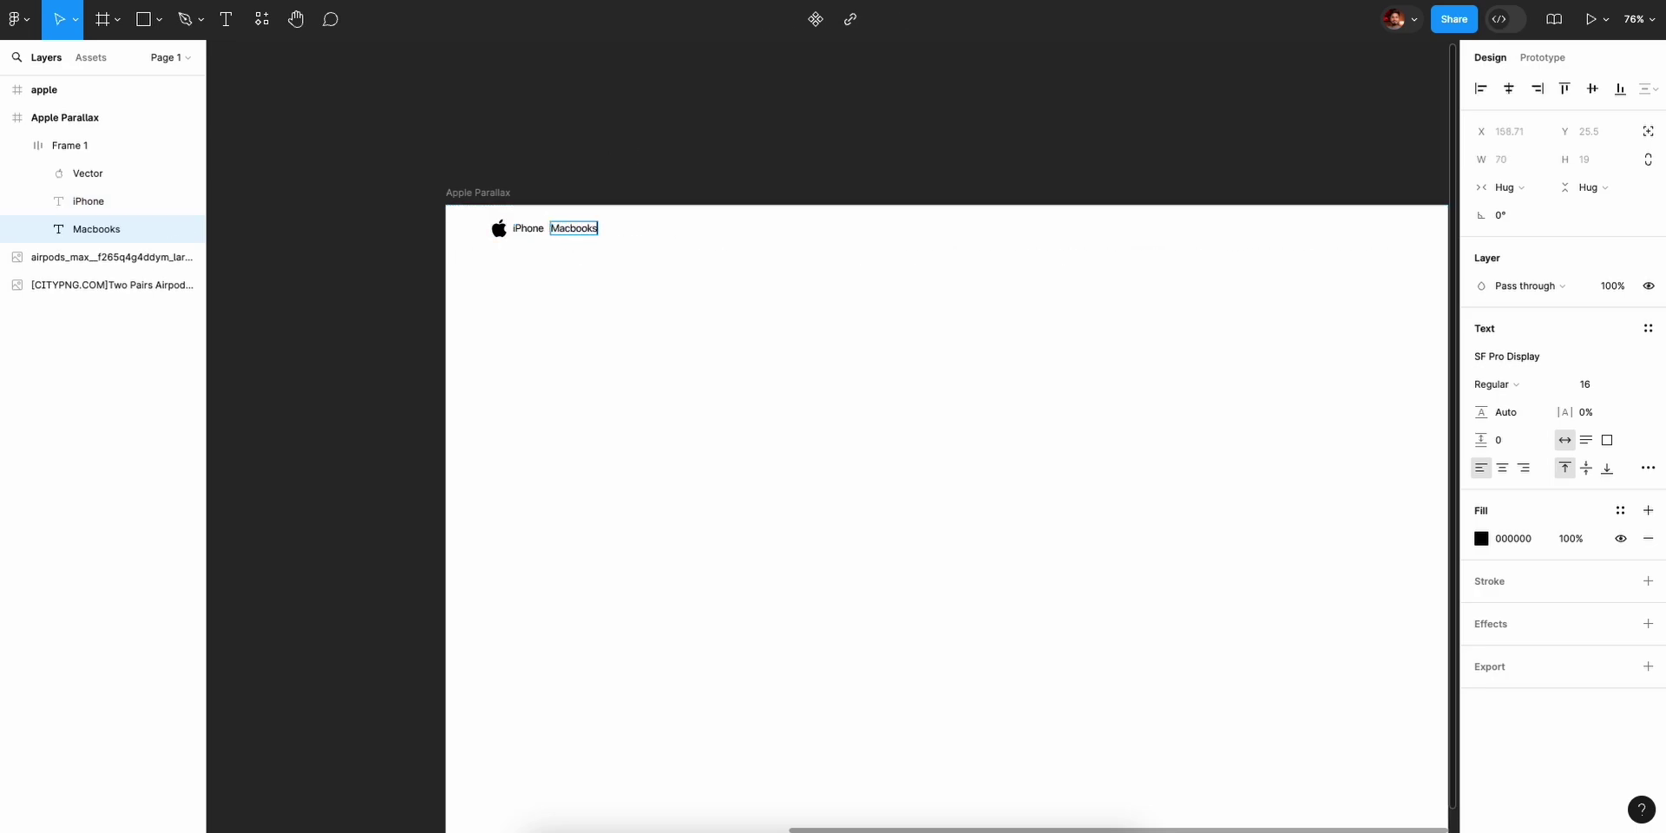
key(Escape)
key(ctrl+d)
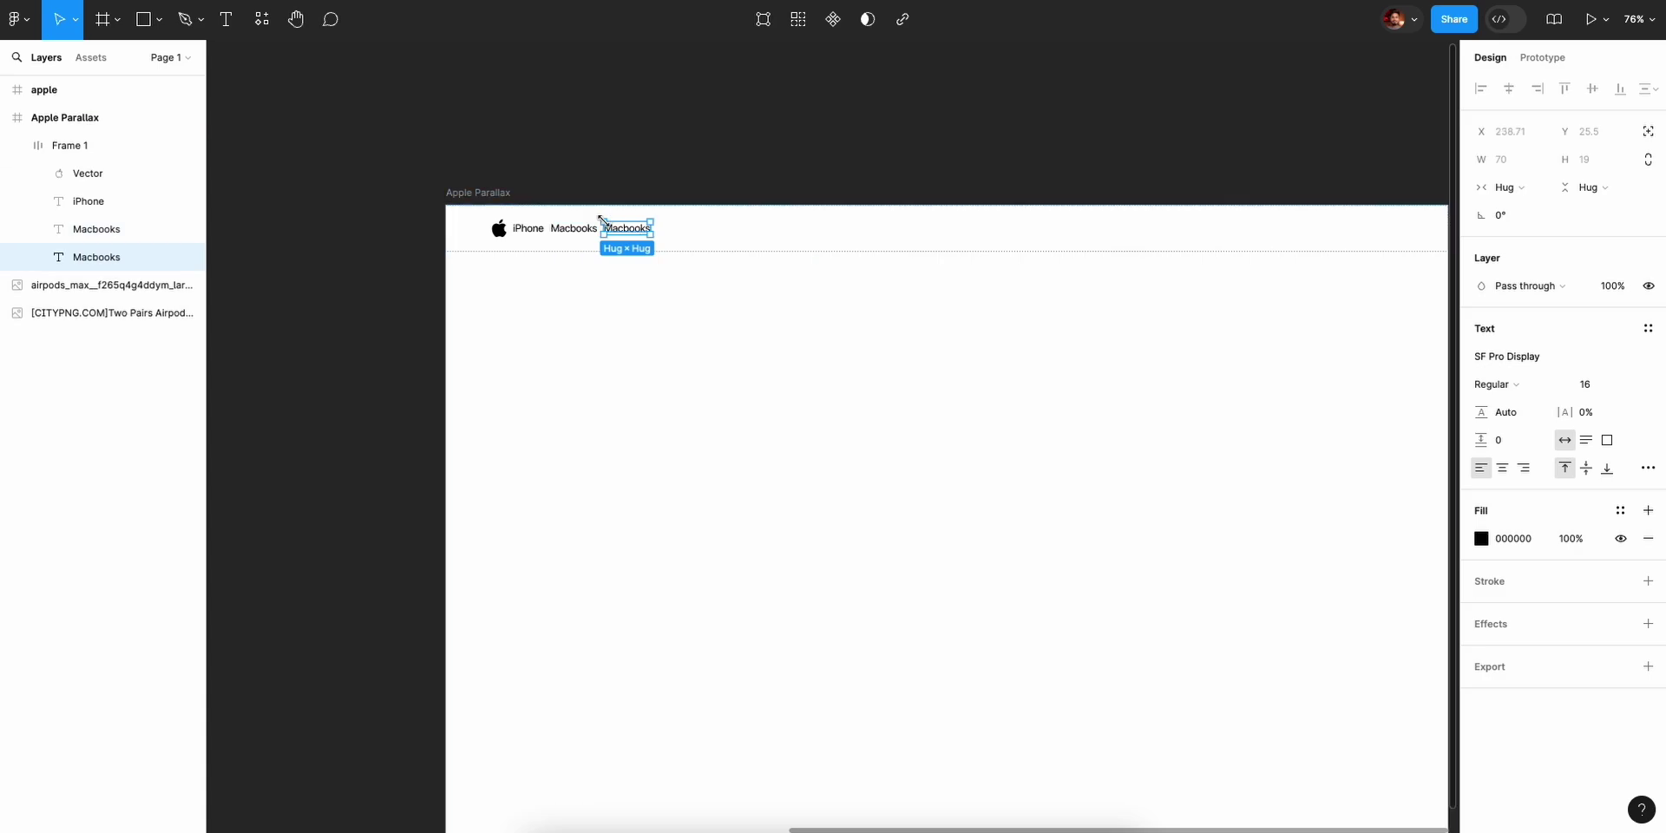
key(Return)
text(Mac Mini)
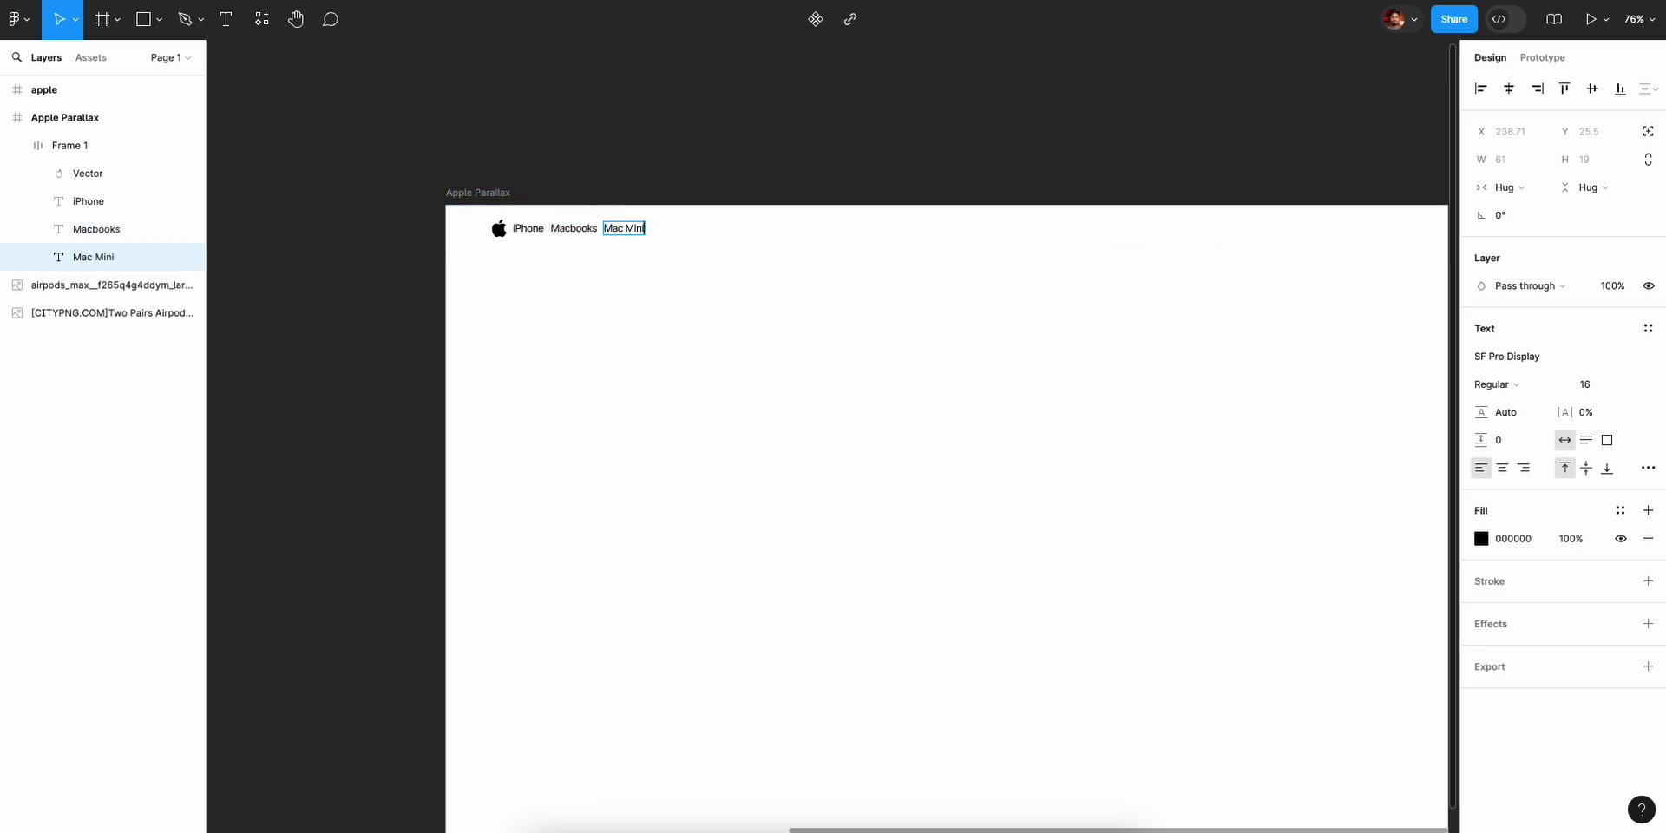
Add two more duplicated navigation labels after Mac Mini, reading "ipad" and "Accessories".
key(Escape)
key(ctrl+d)
key(Return)
text(ipad)
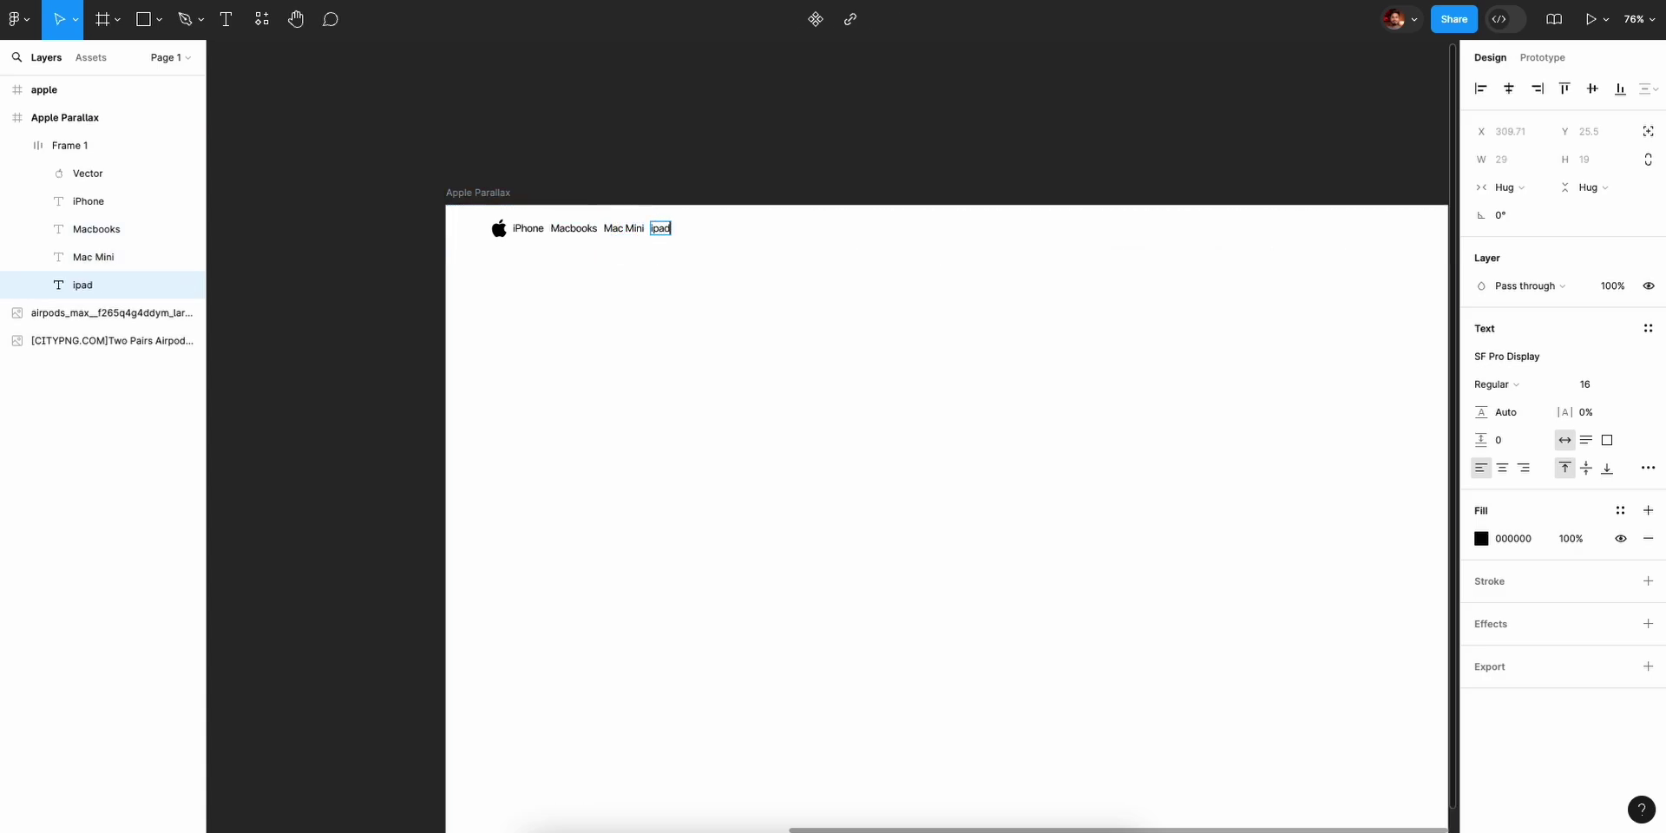
key(Escape)
key(ctrl+d)
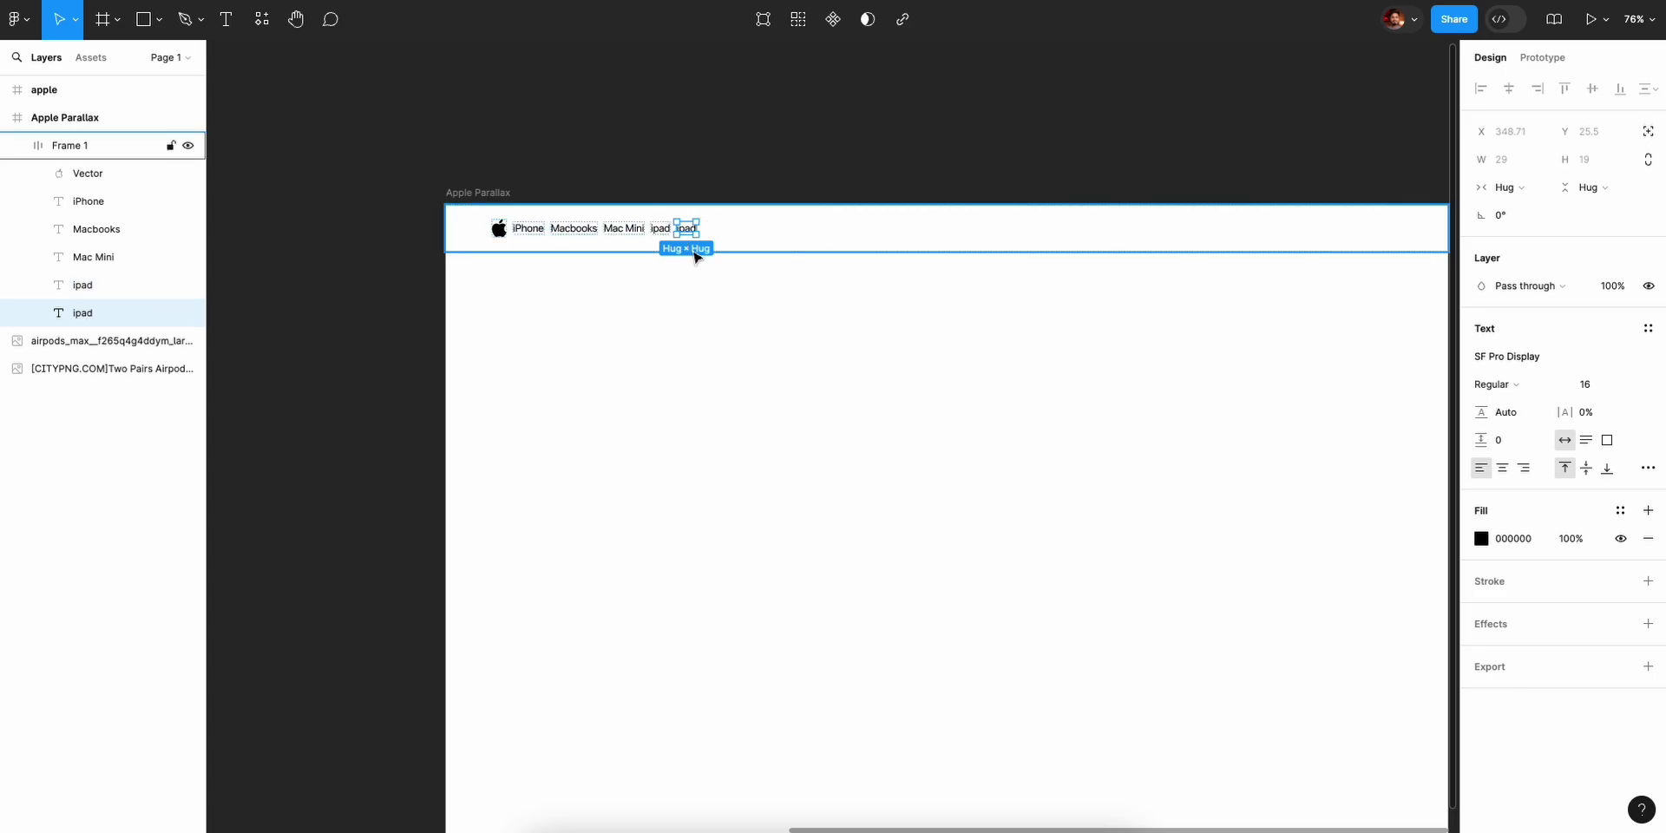
key(Return)
text(Accessories)
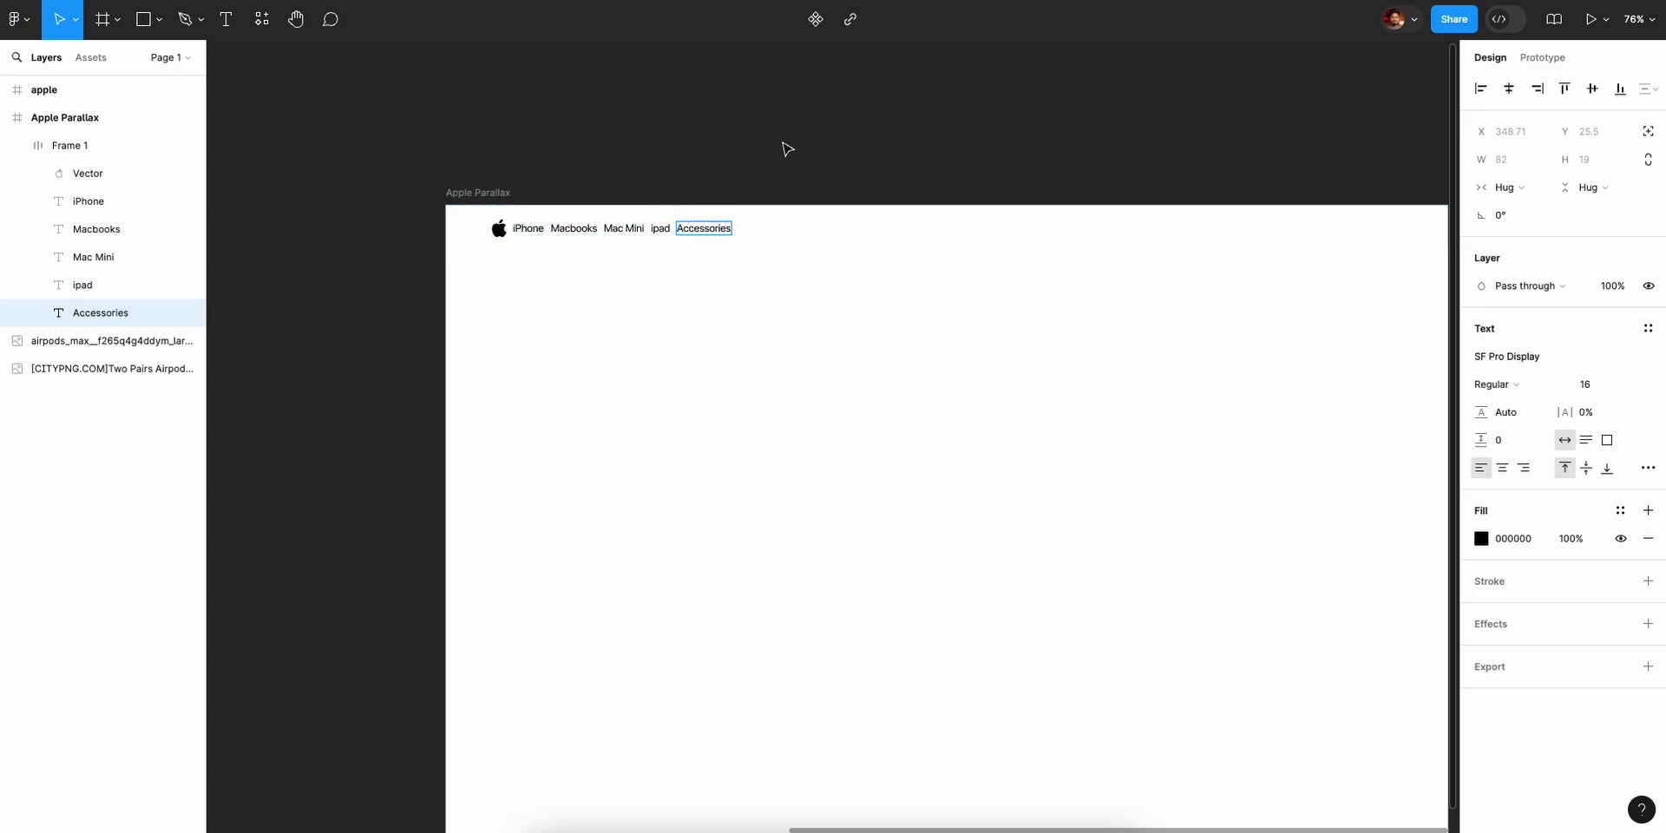
key(Escape)
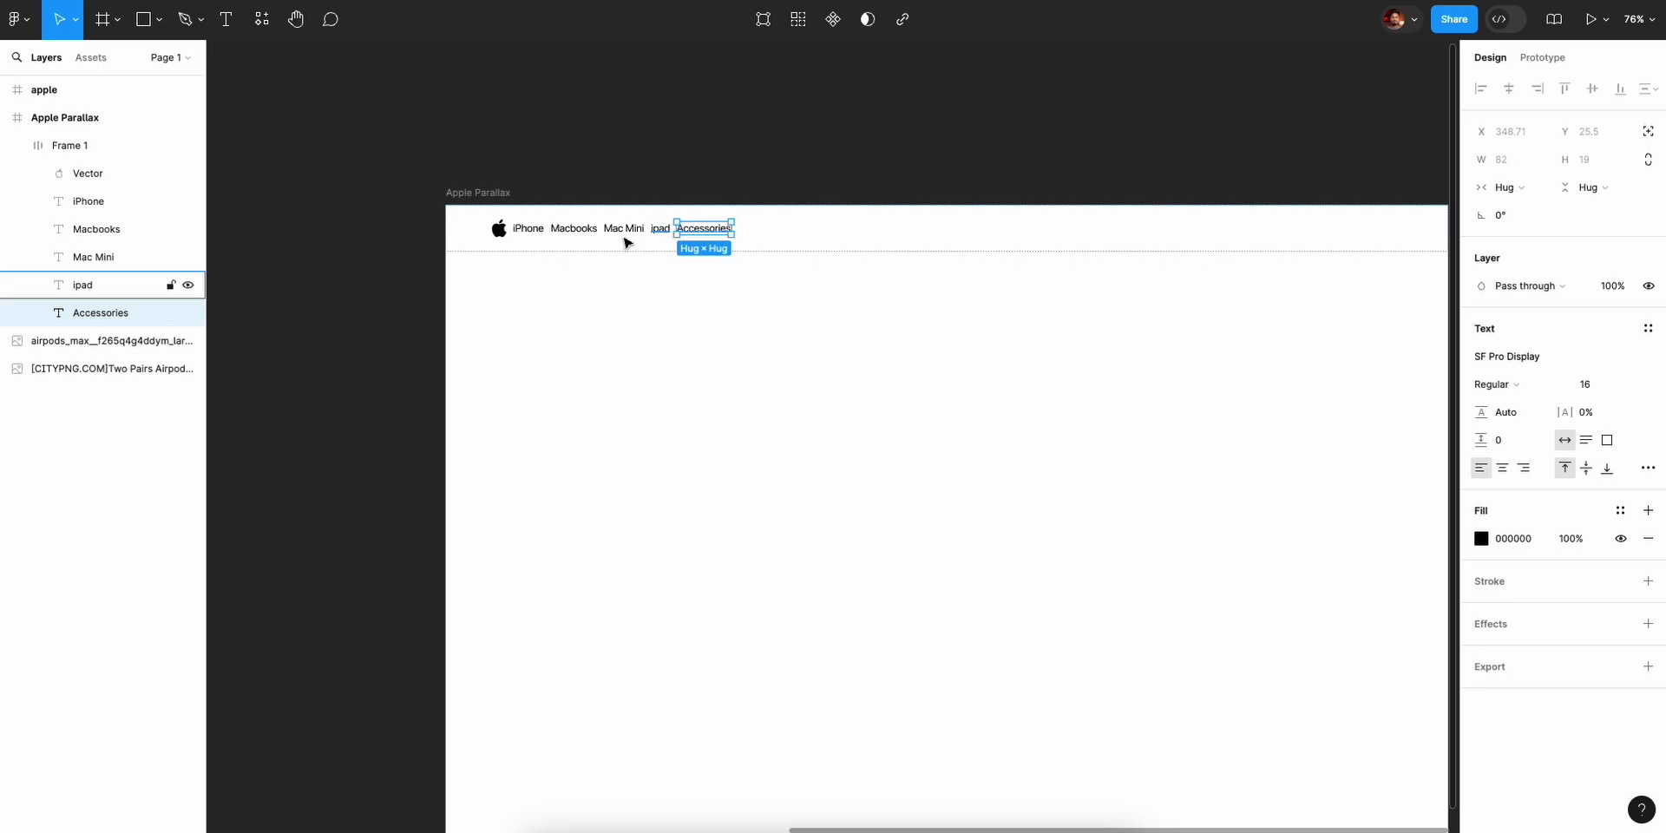
Wrap the five navigation labels, iPhone through Accessories, in one auto-layout frame with 32 spacing between items.
shift+click(538, 232)
shift+click(573, 232)
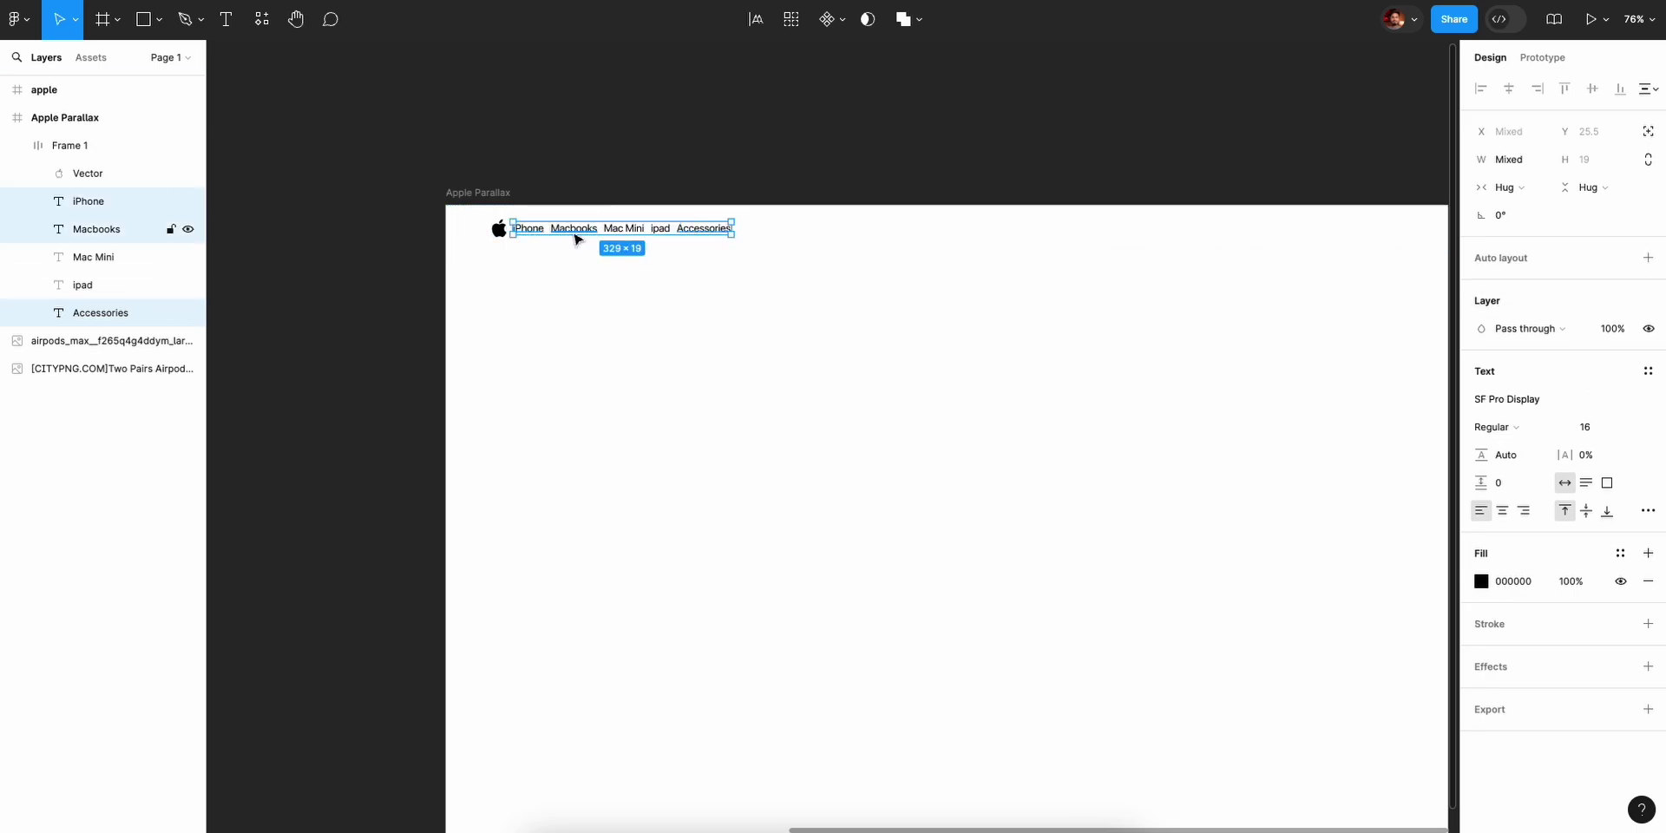
shift+click(622, 232)
shift+click(657, 233)
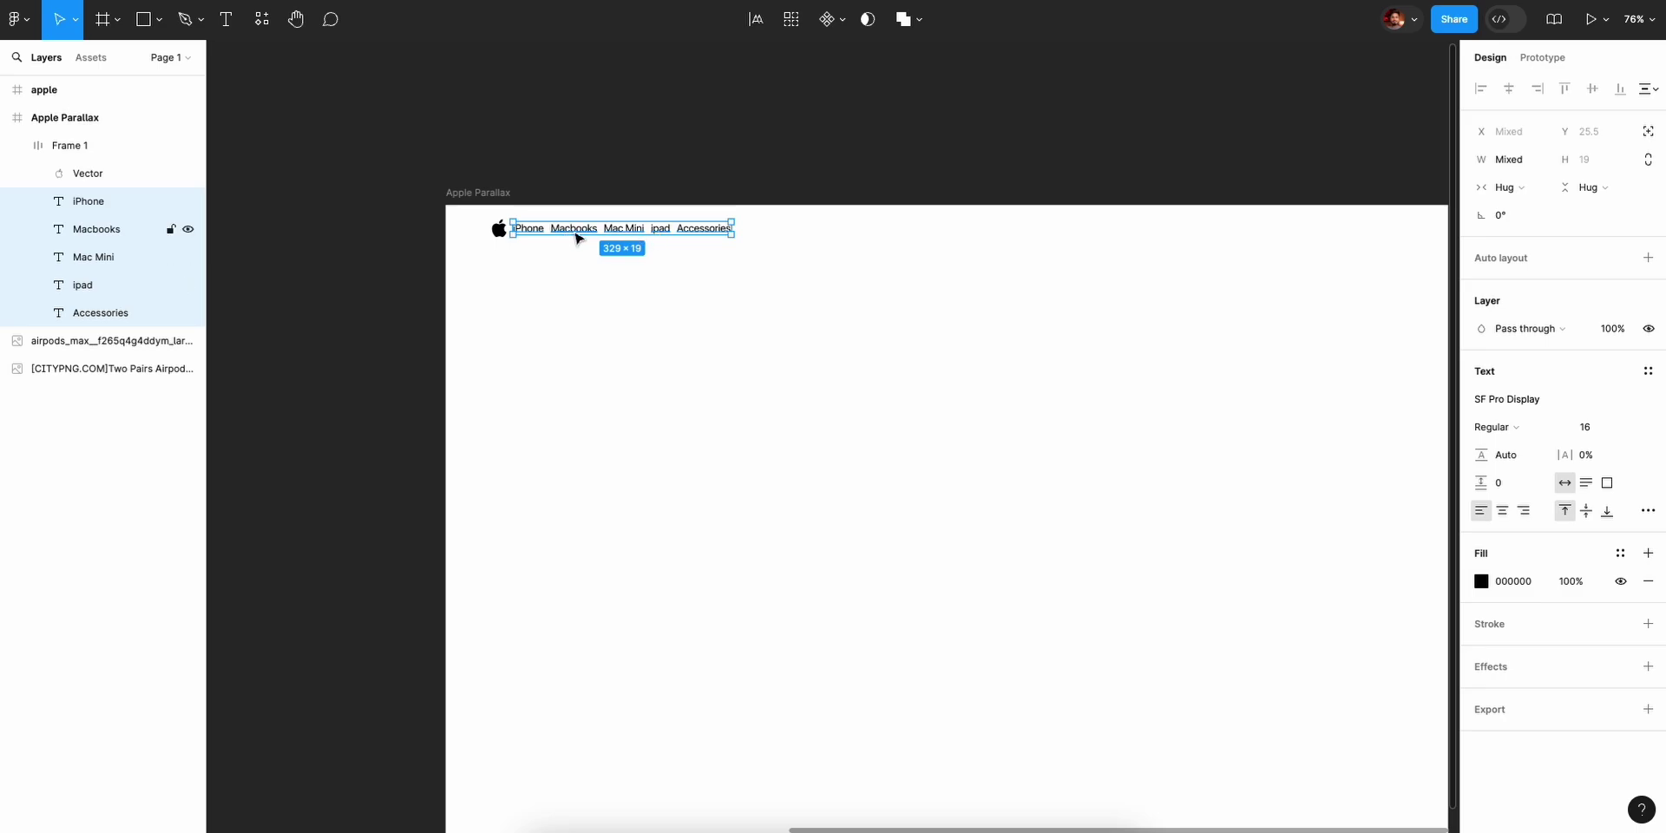
key(shift+a)
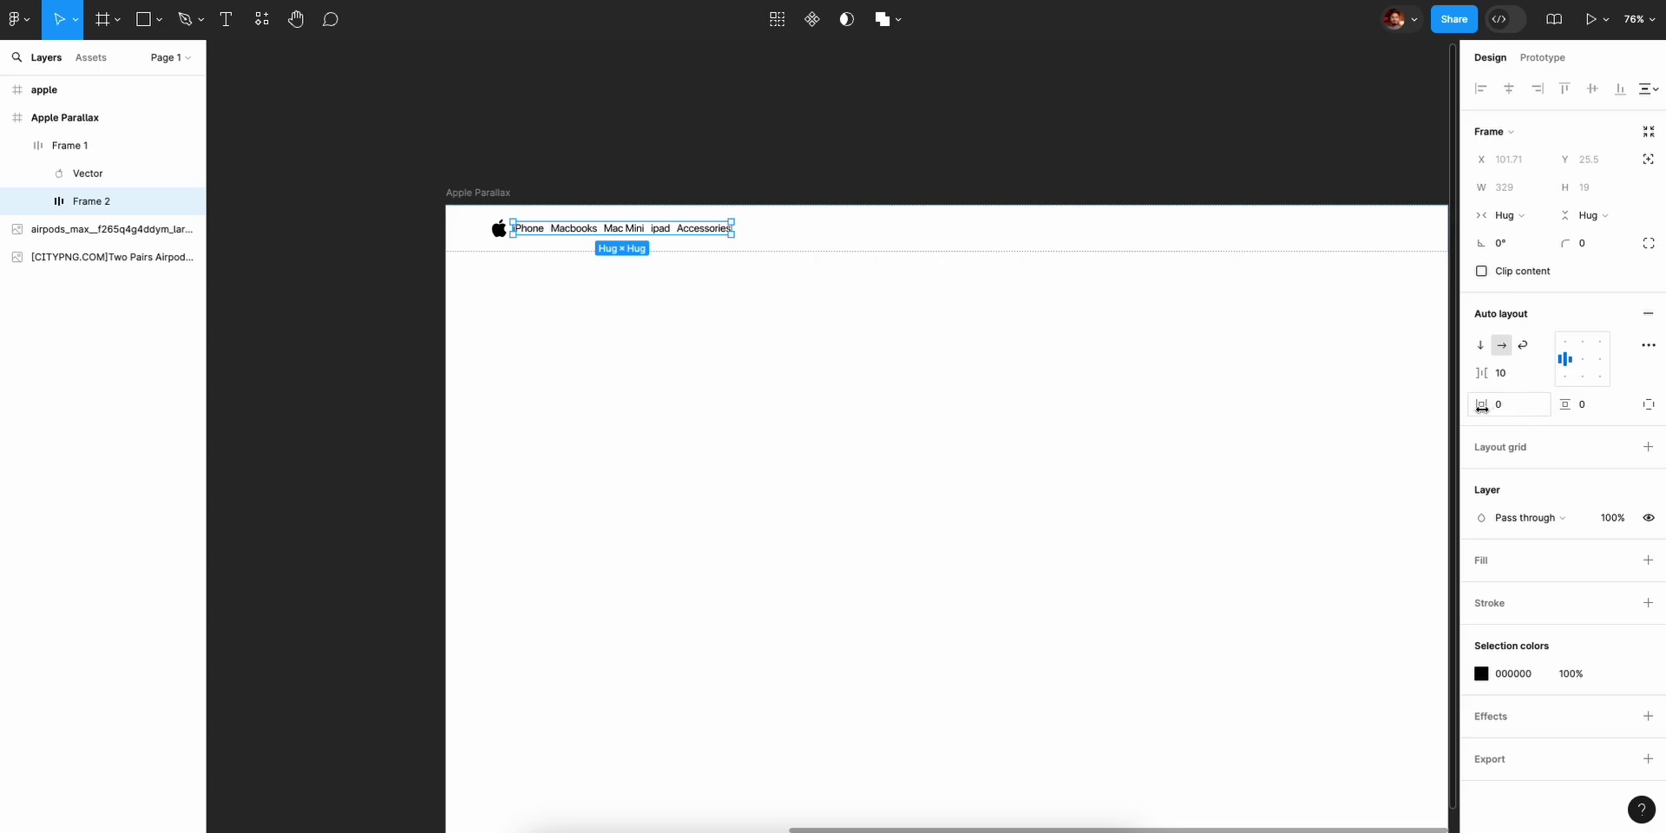
drag(1481, 373, 1519, 388)
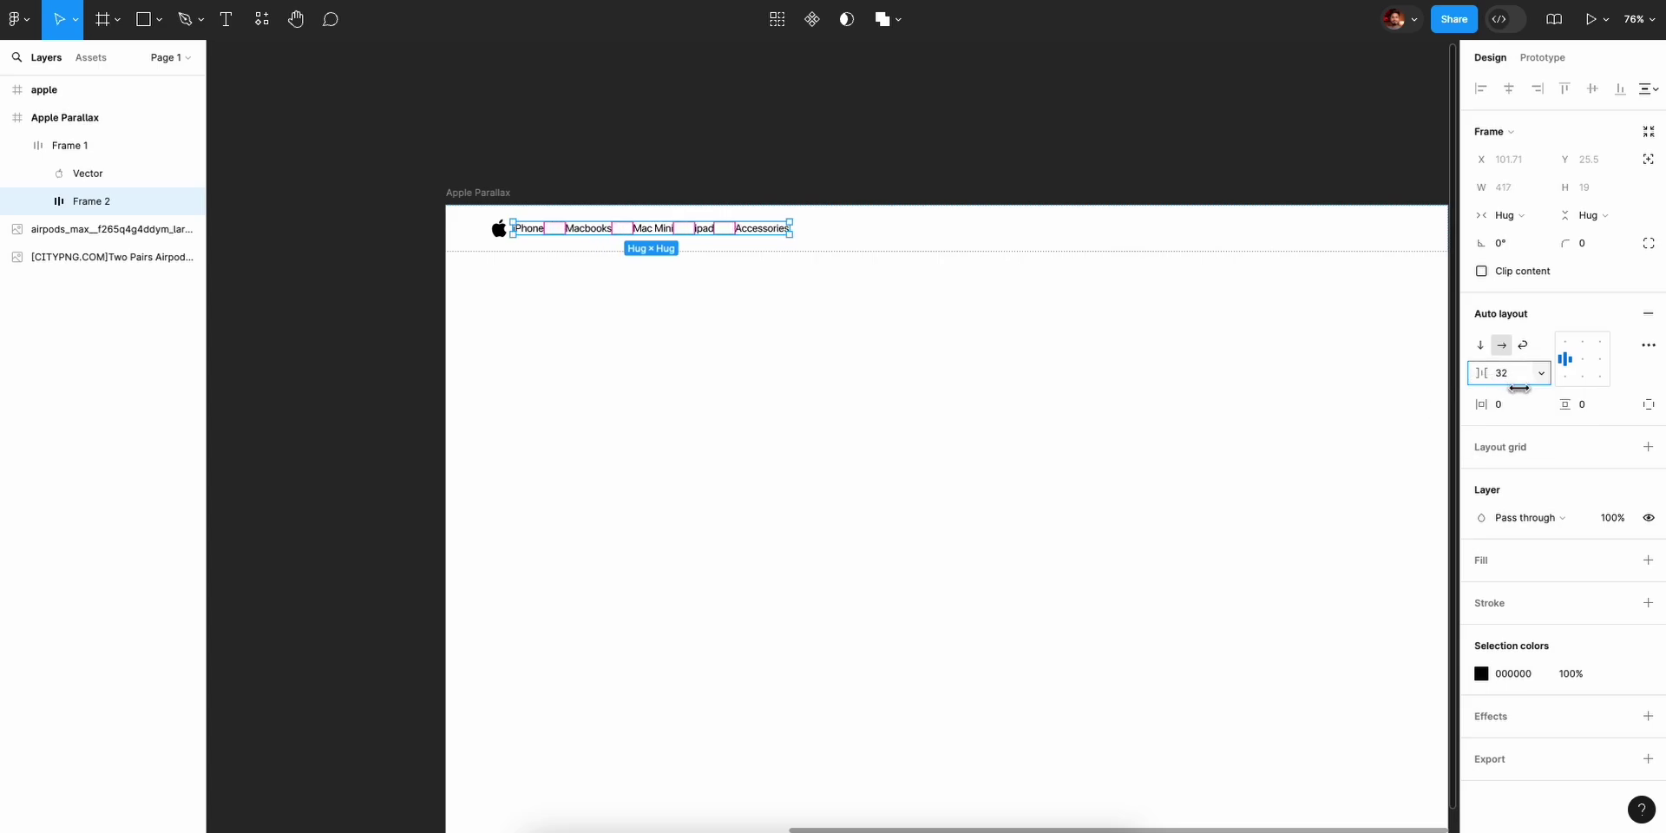
Set the gap between the Apple logo and the link group in the navigation frame to 41.
click(899, 251)
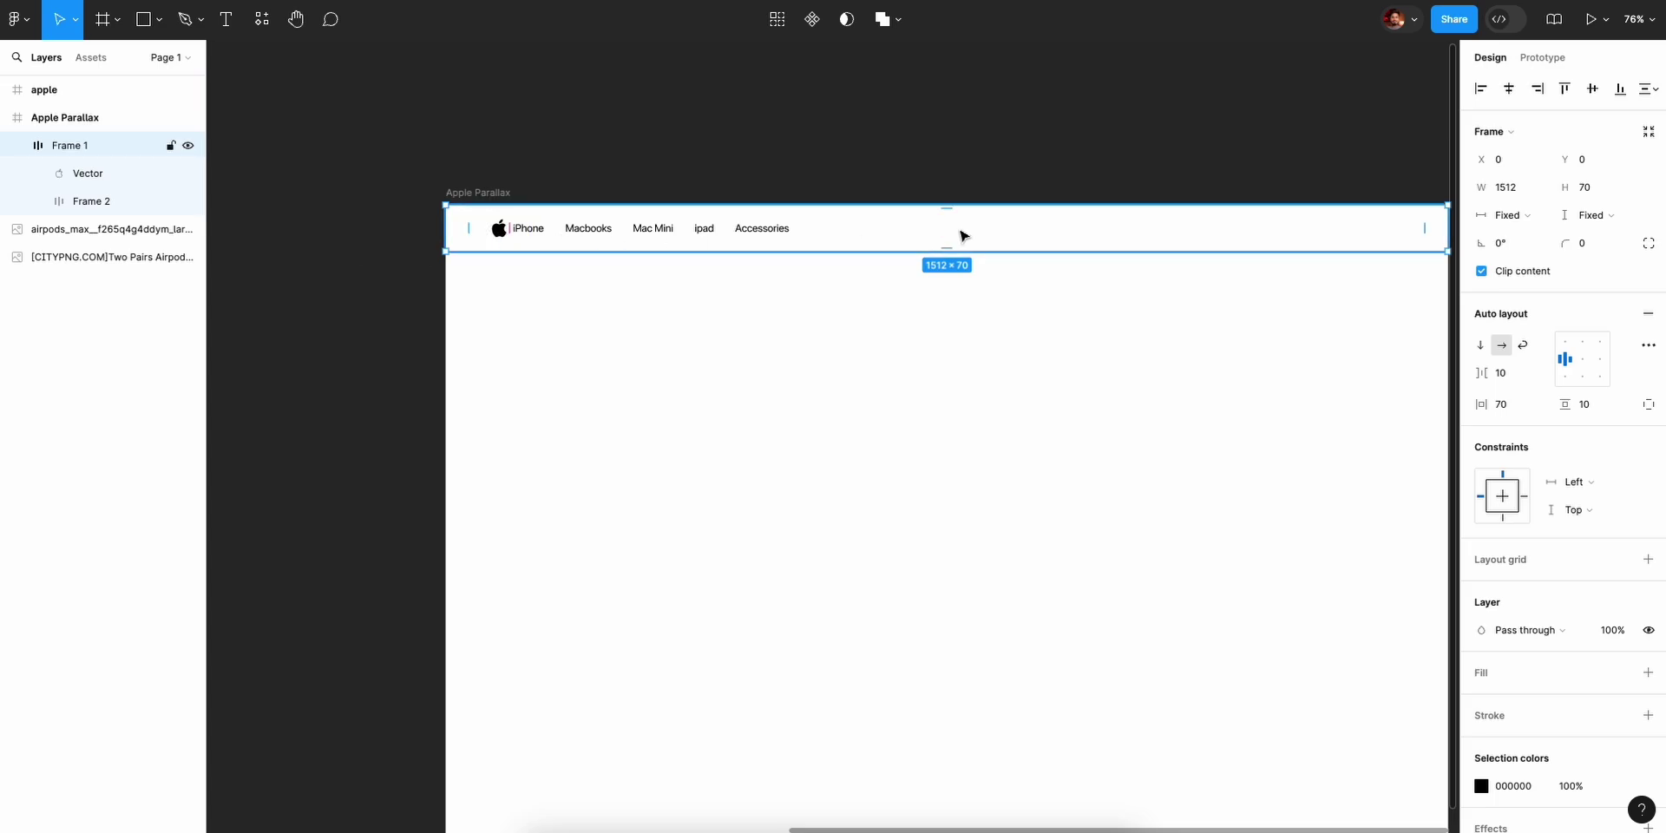
drag(1507, 388, 1535, 400)
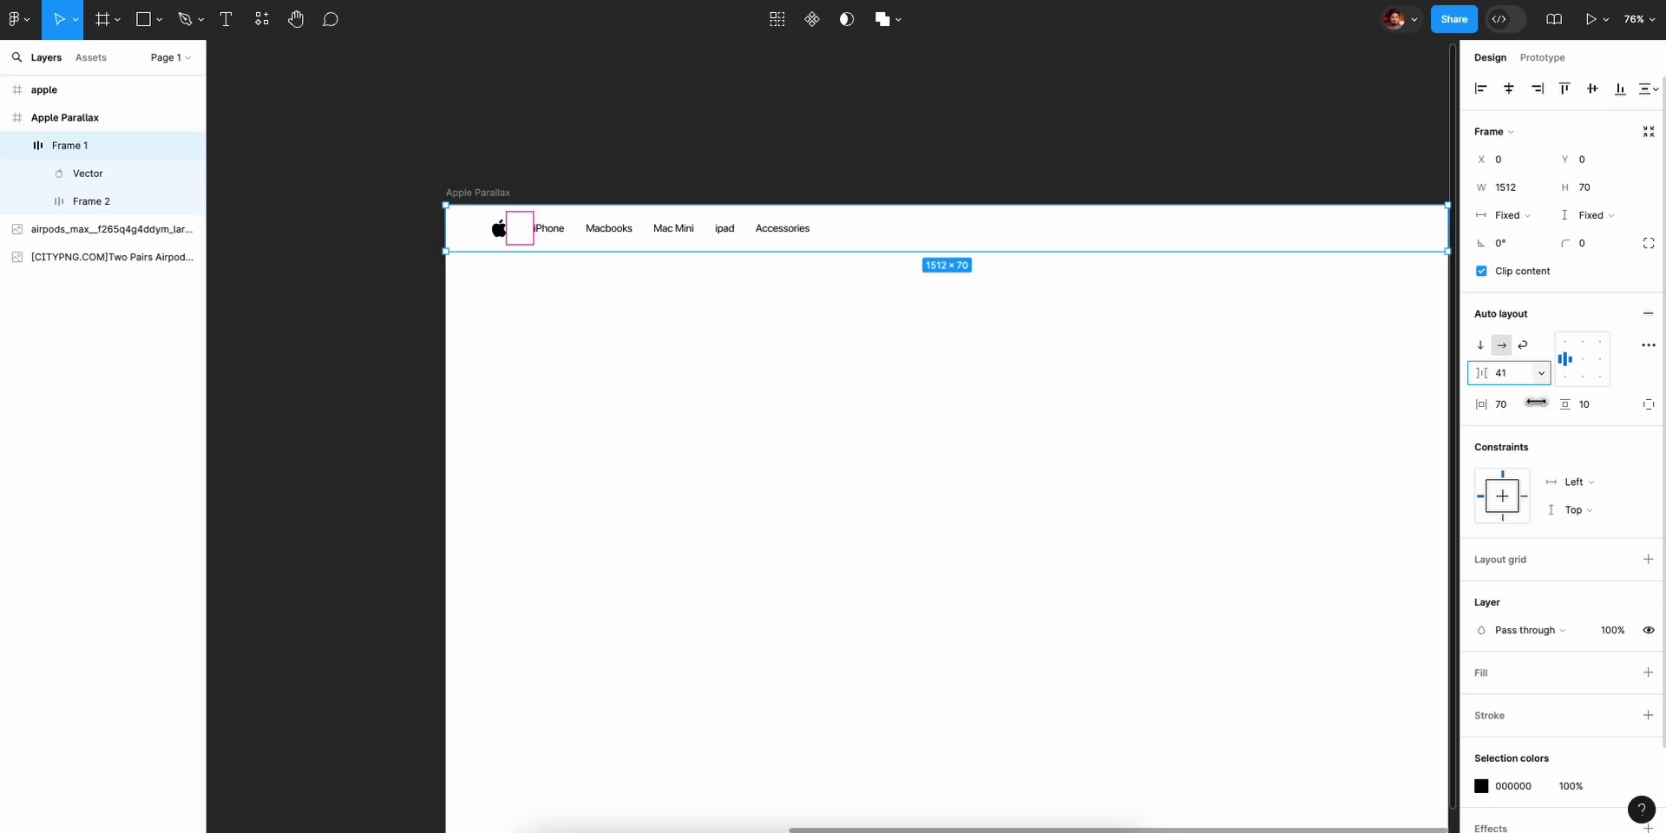
click(954, 194)
scroll(954, 195, up, 1)
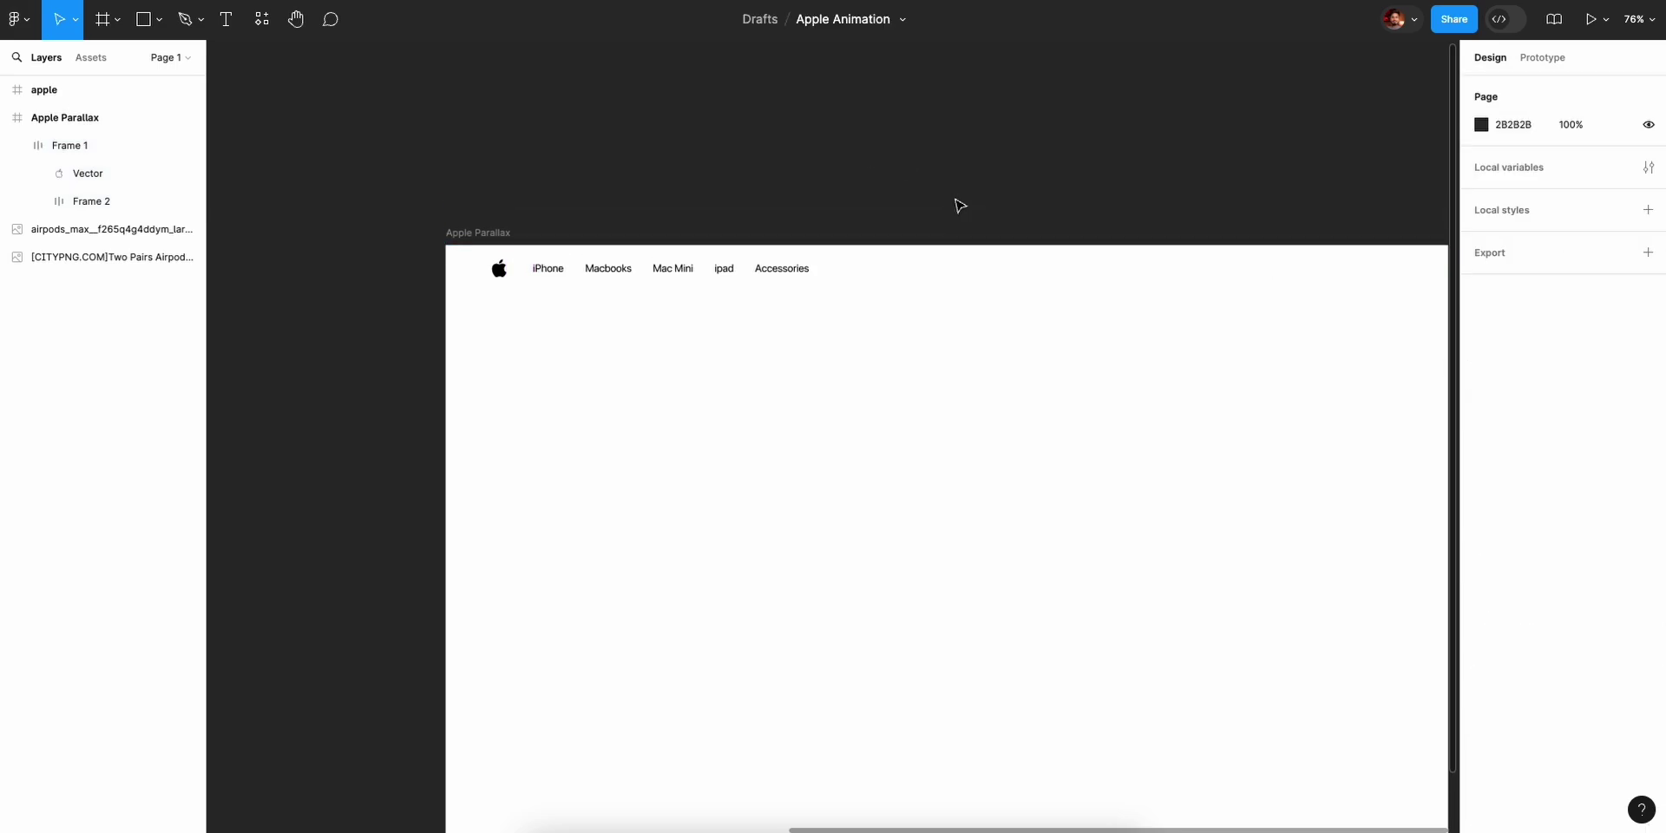
scroll(960, 205, right, 3)
Set the navigation frame's item spacing to Auto so the logo and link group sit at opposite ends.
click(483, 270)
click(1501, 373)
text(a)
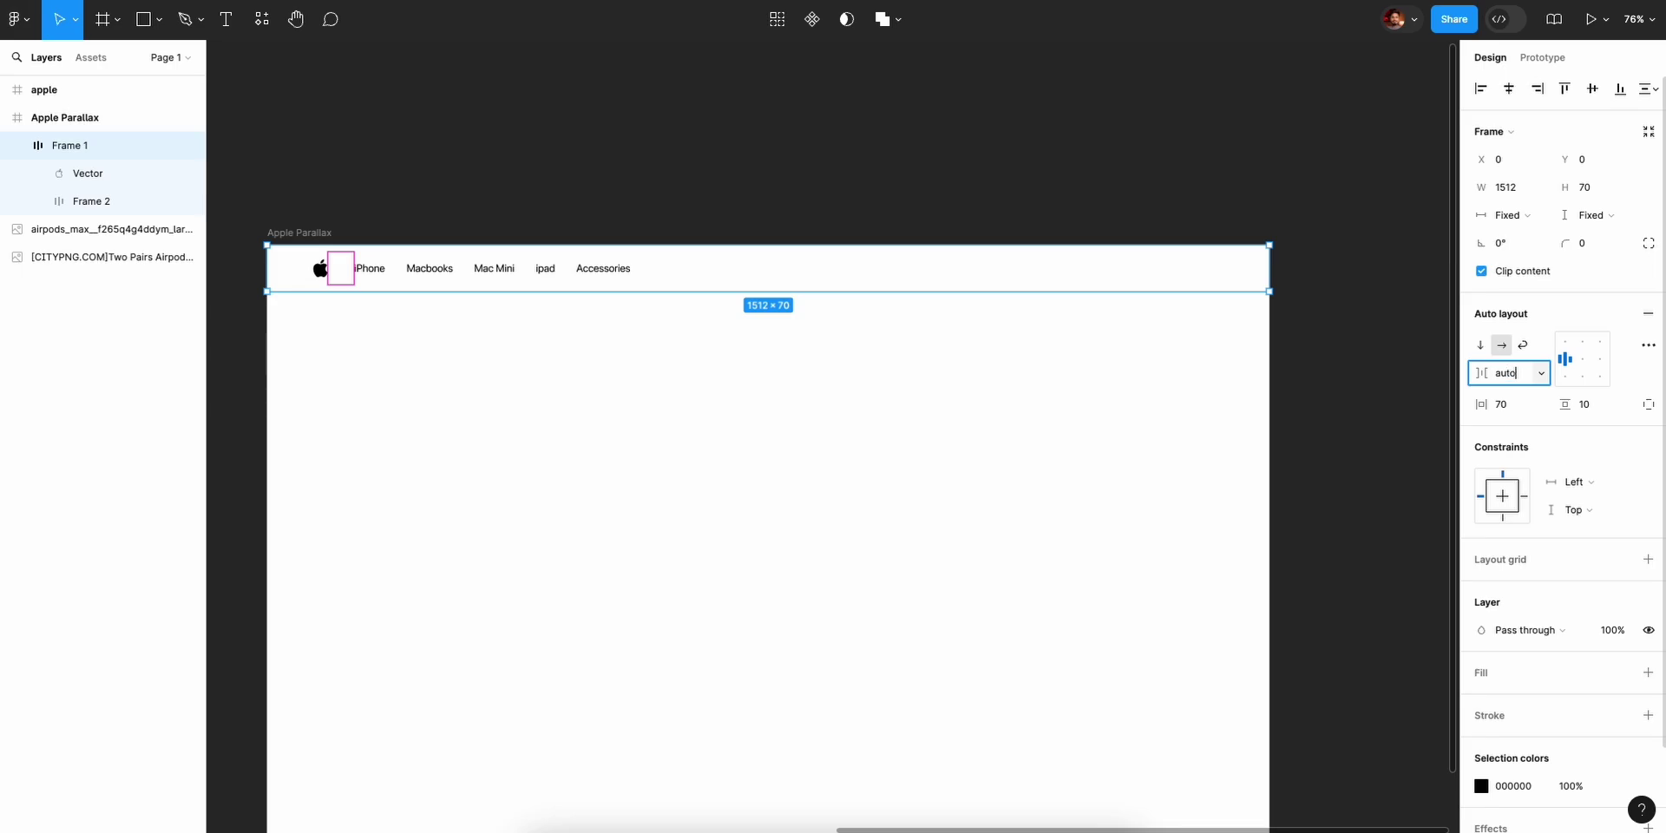
text(uto)
key(Return)
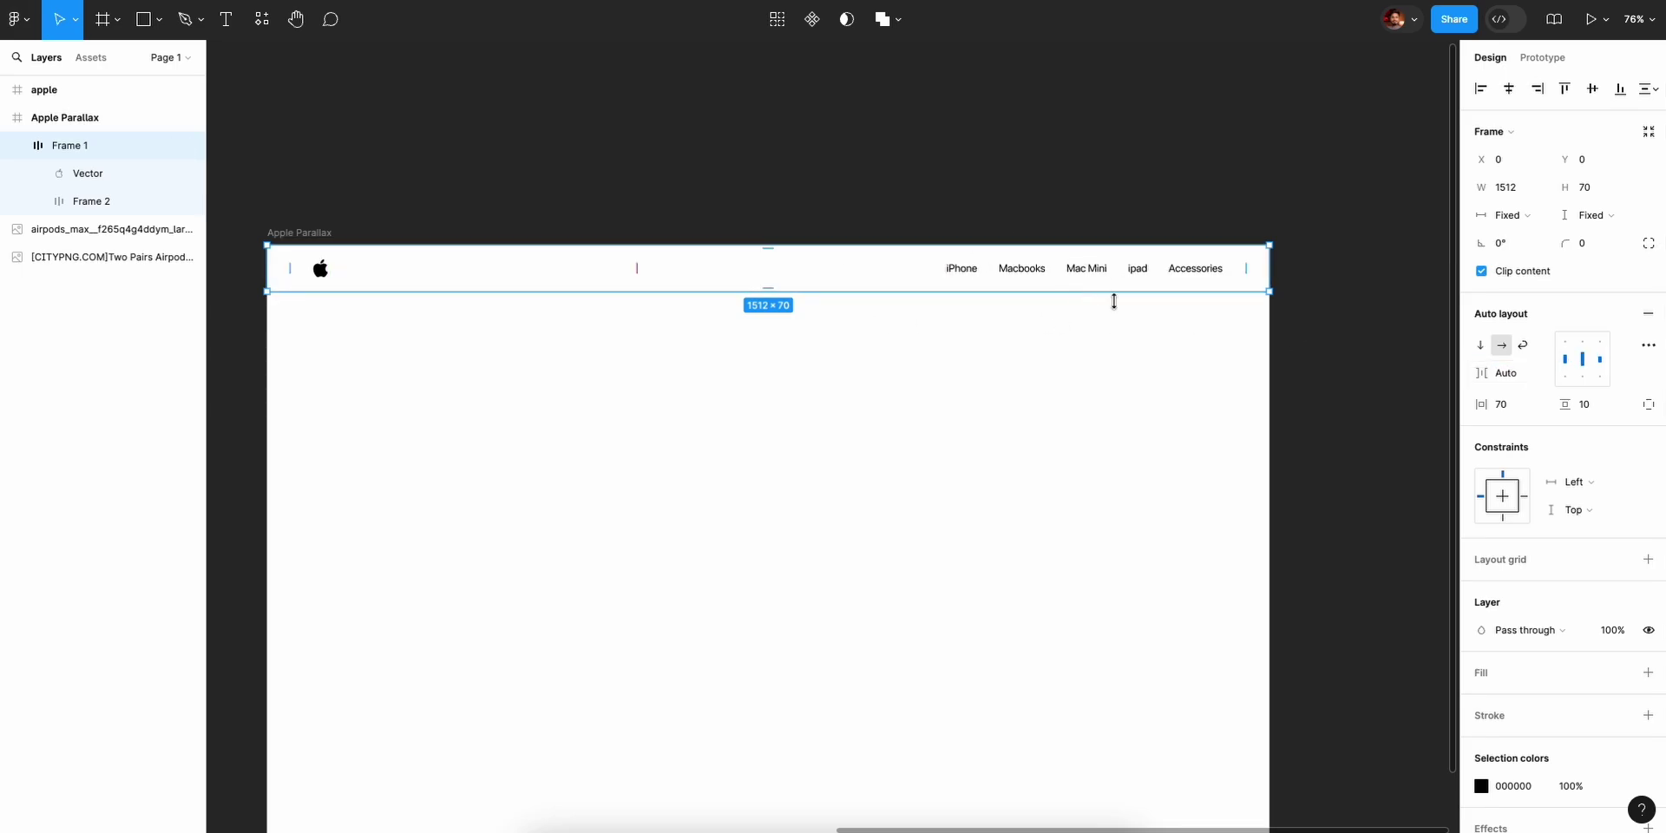
scroll(1149, 524, left, 1)
scroll(1154, 526, down, 1)
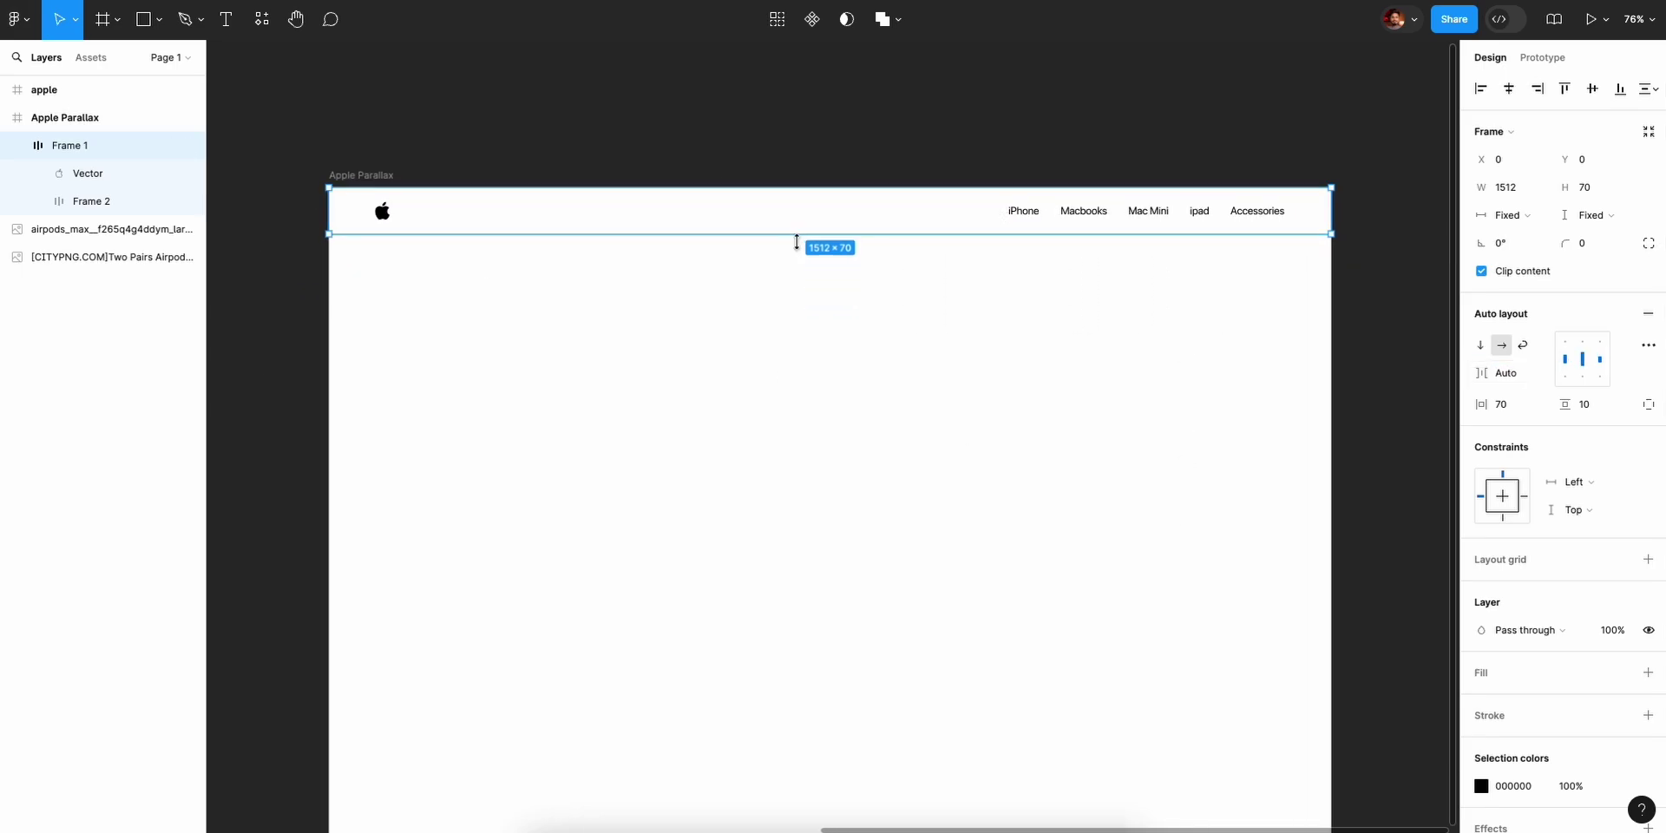
click(792, 132)
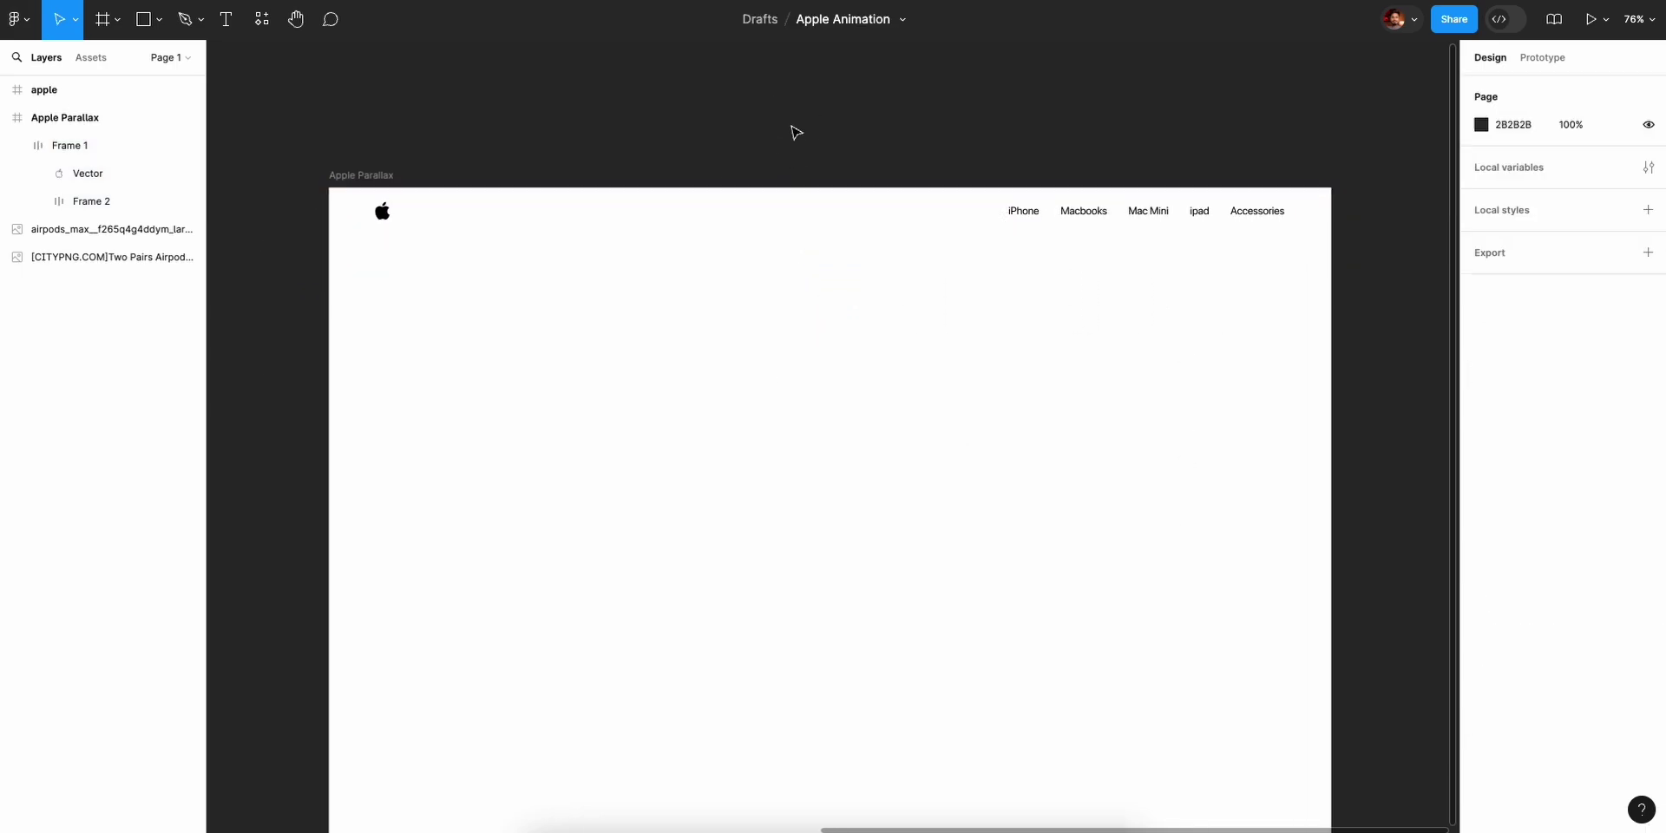
click(662, 233)
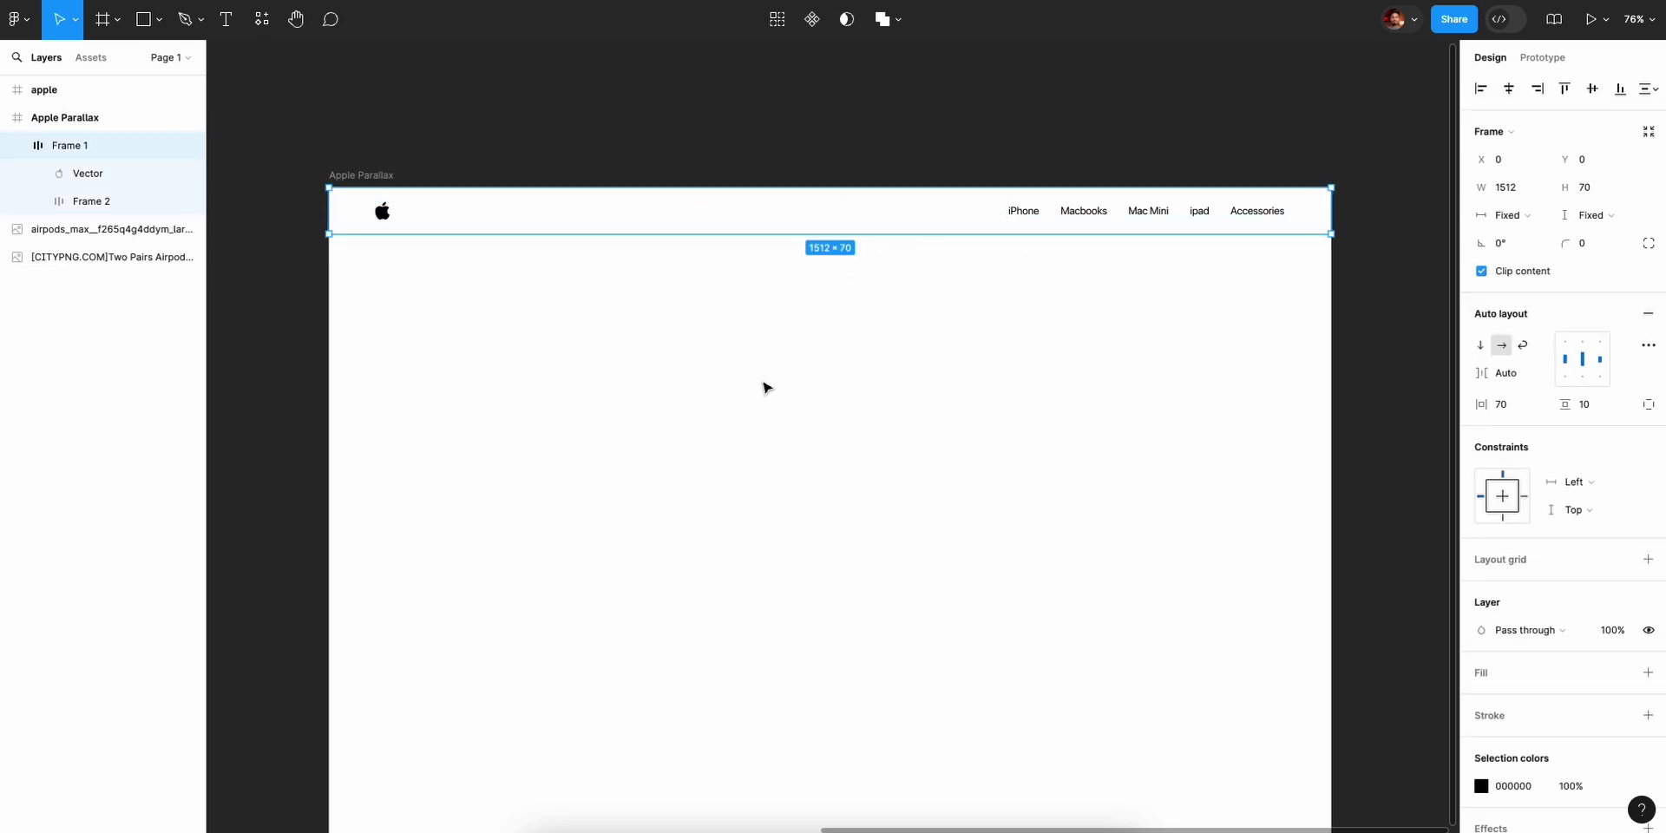
scroll(1066, 383, down, 2)
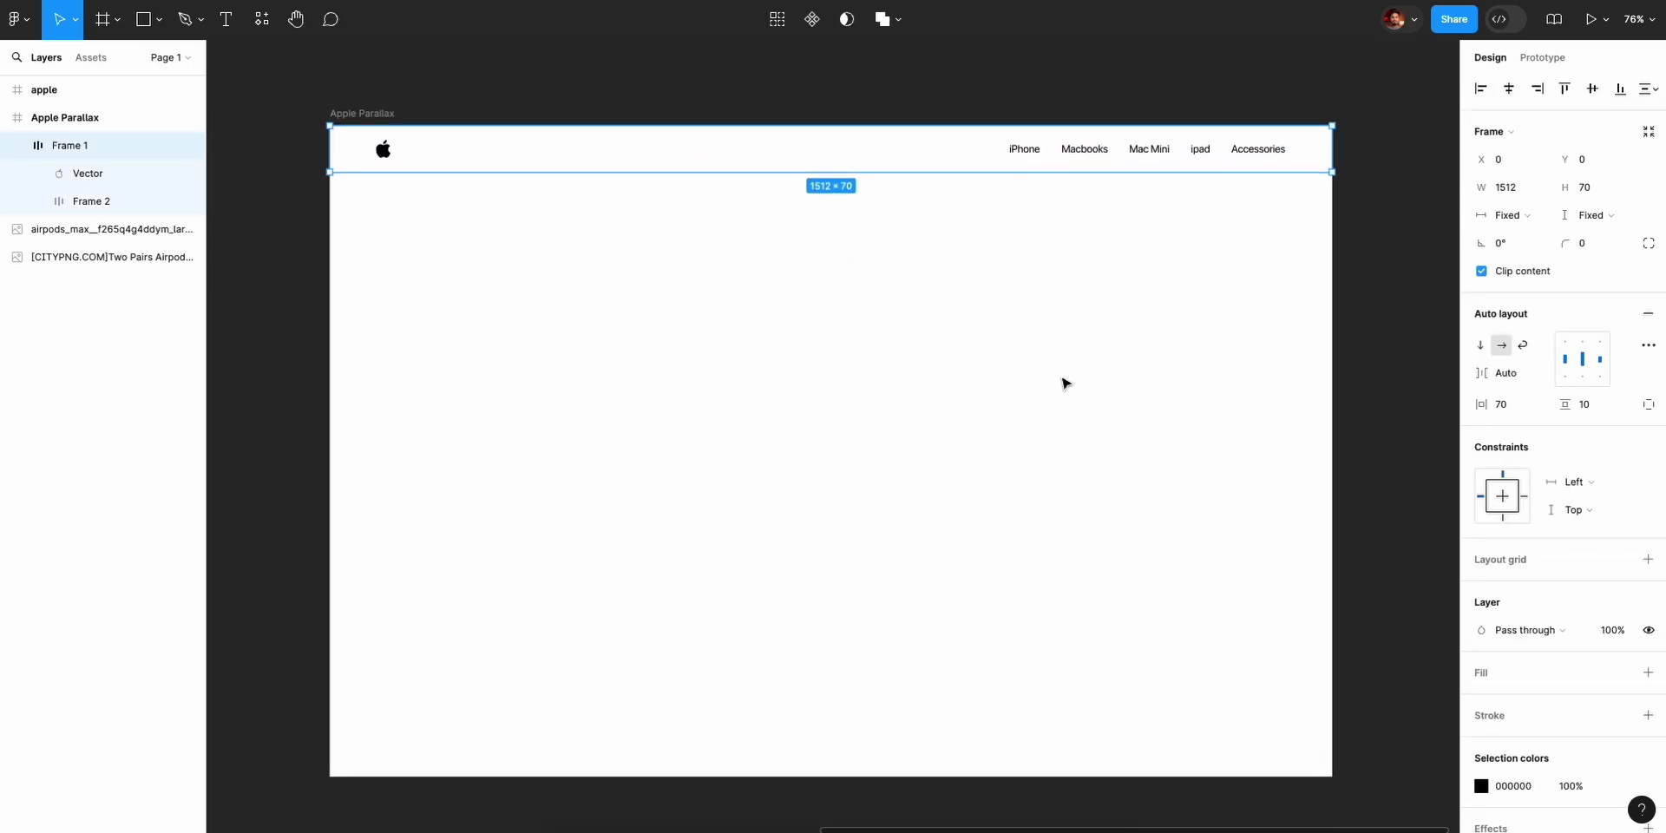
click(1423, 326)
scroll(1423, 327, up, 1)
scroll(1423, 326, right, 1)
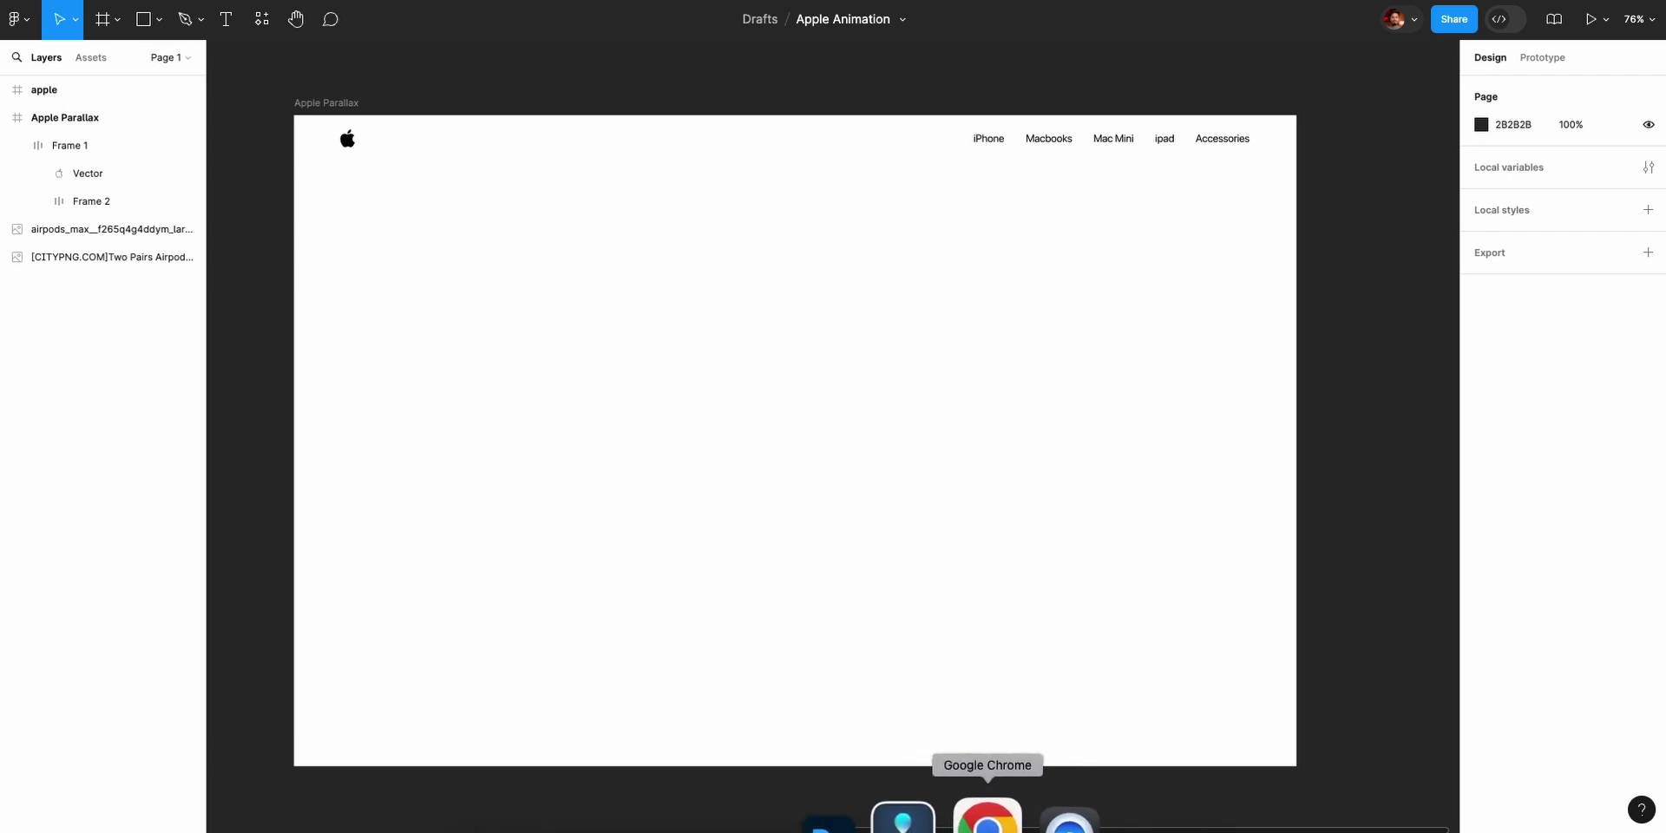
click(985, 817)
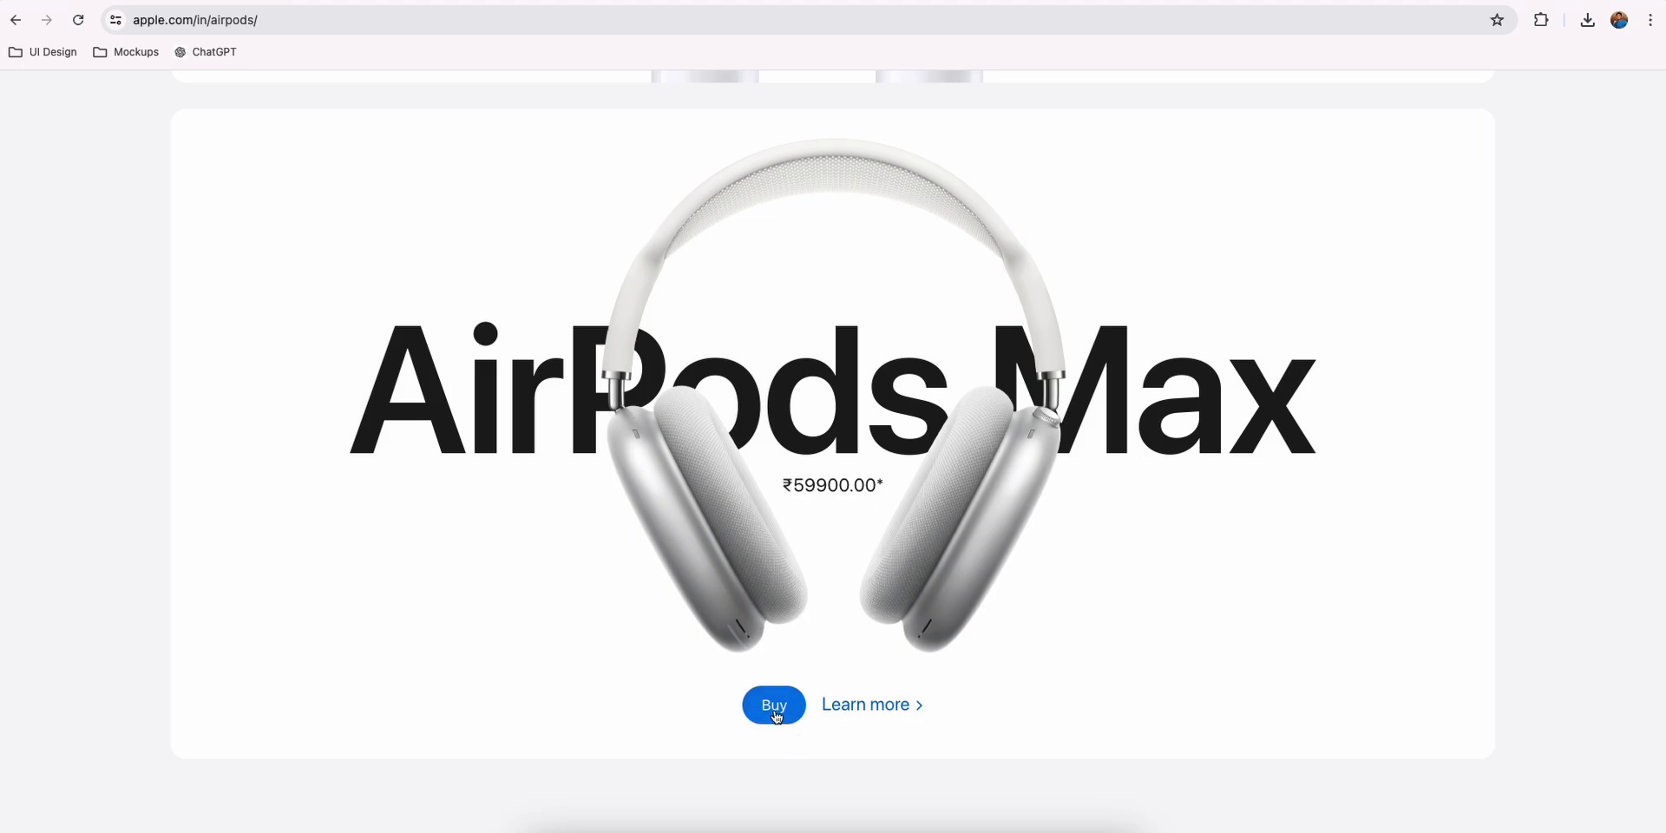
key(super+Tab)
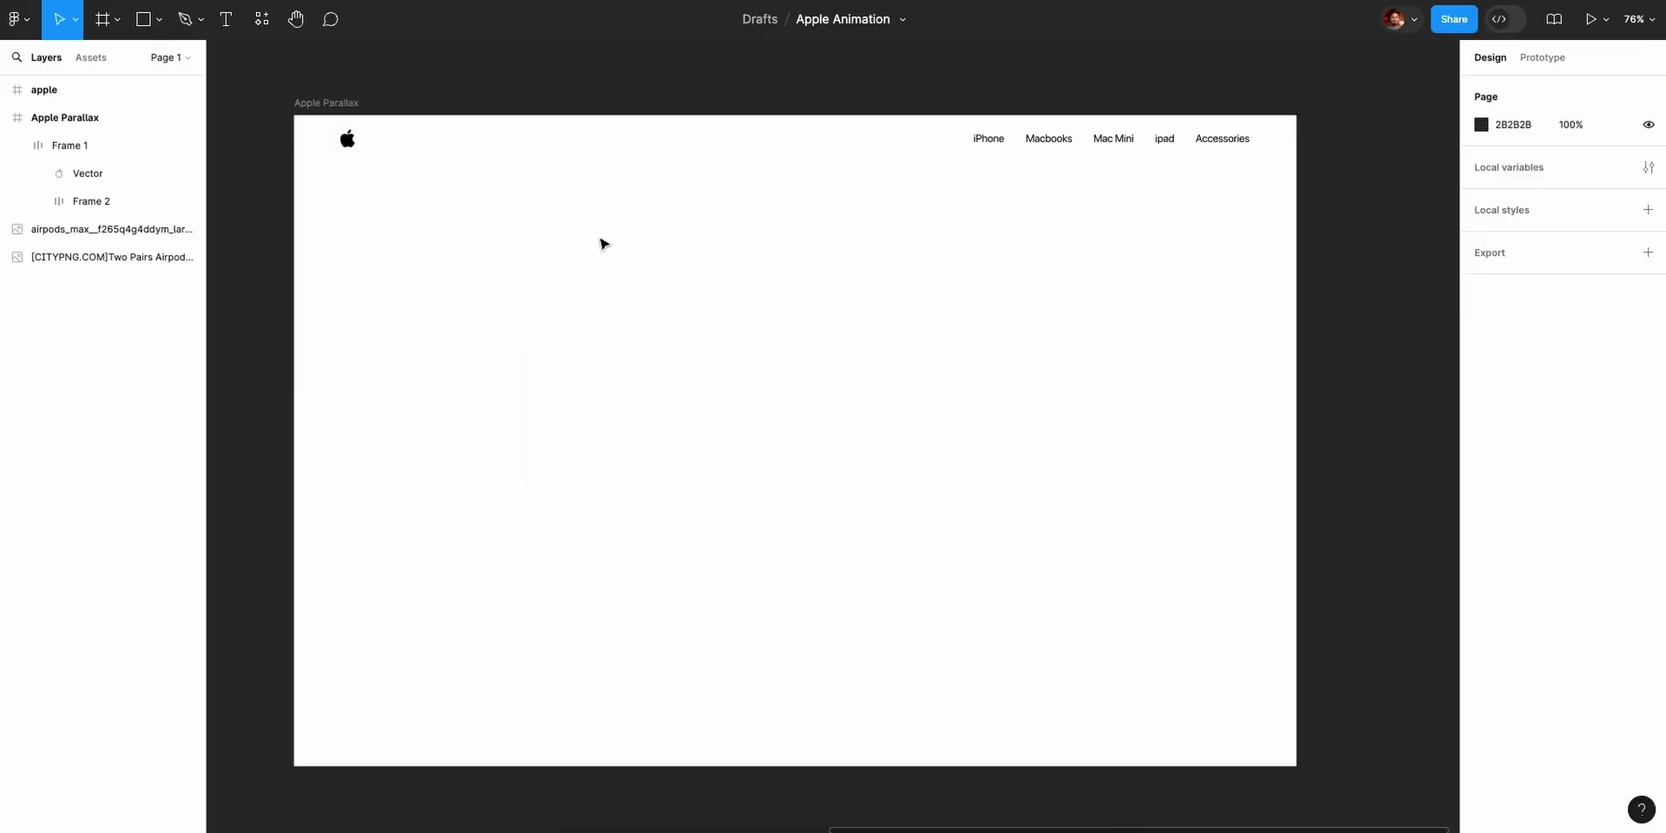
Move the AirPods Max image into the Apple Parallax frame, scale it to about 695 × 769 and position it near the centre below the navigation.
scroll(989, 273, down, 5)
click(607, 286)
drag(607, 286, 893, 311)
scroll(966, 324, up, 5)
scroll(983, 327, up, 1)
key(alt)
drag(906, 499, 968, 536)
drag(844, 416, 899, 427)
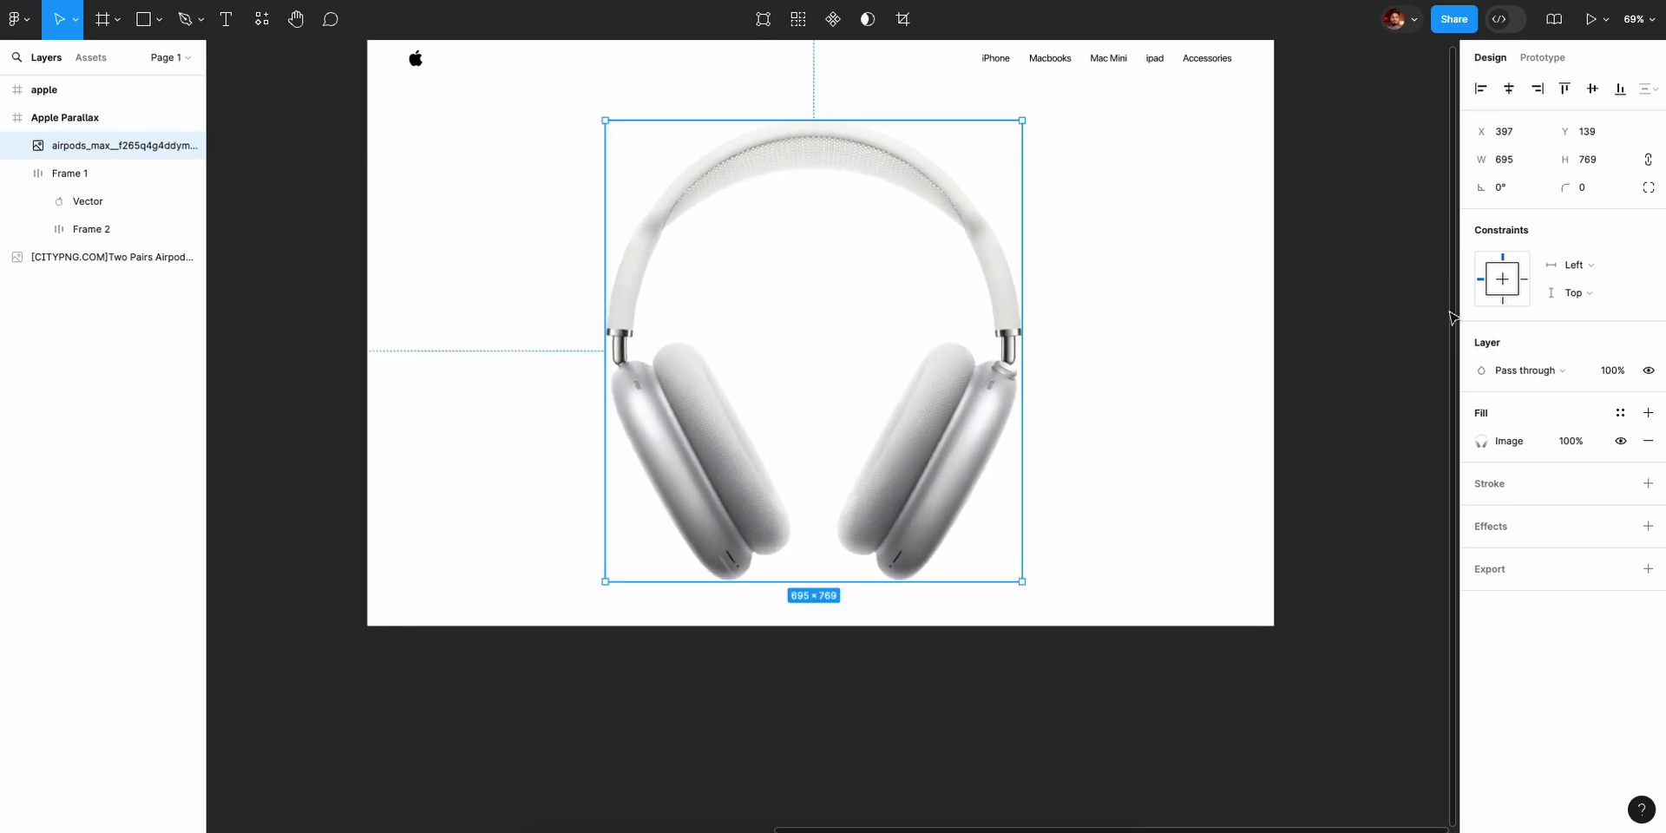
Centre the AirPods Max image horizontally in the Apple Parallax frame.
click(1509, 87)
click(1380, 279)
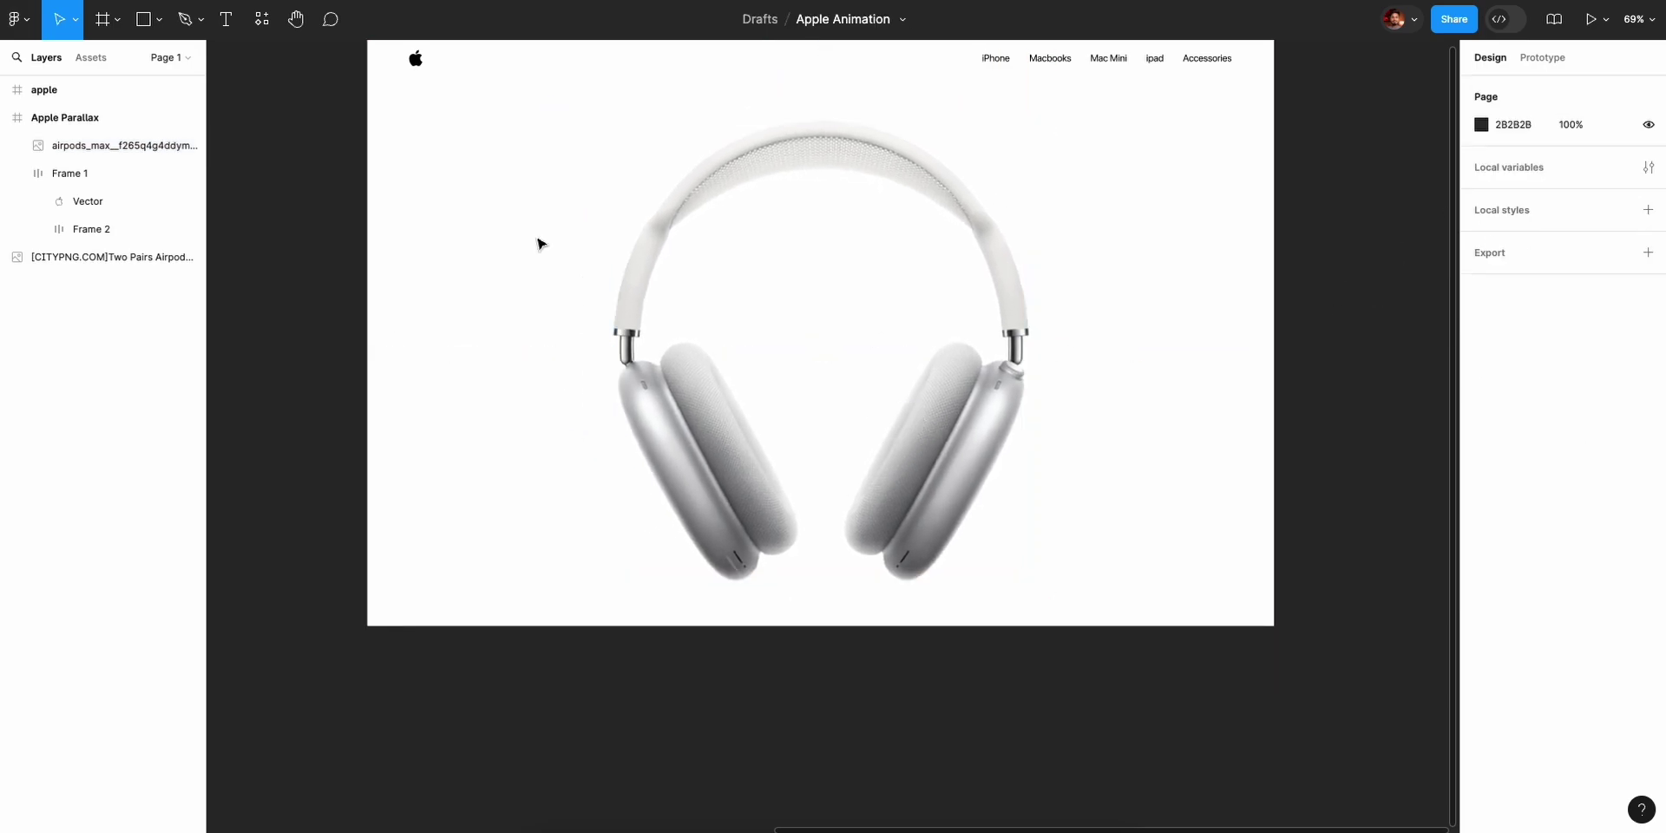
Add the text "Airpods Max" over the headphone image in the Apple Parallax frame.
click(228, 26)
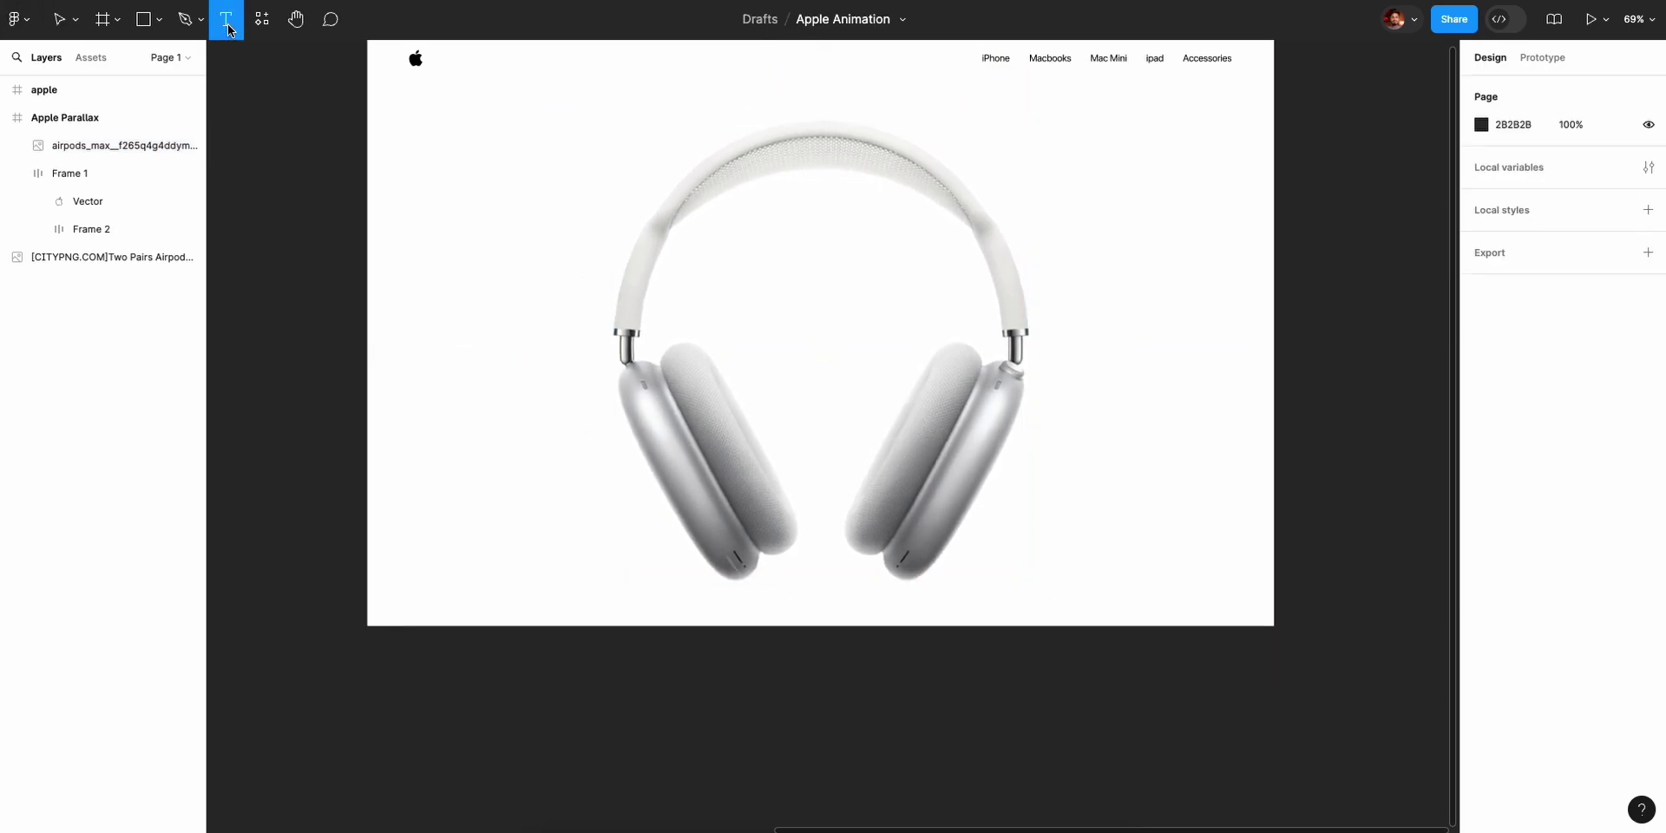
click(587, 289)
text(Airpods Max)
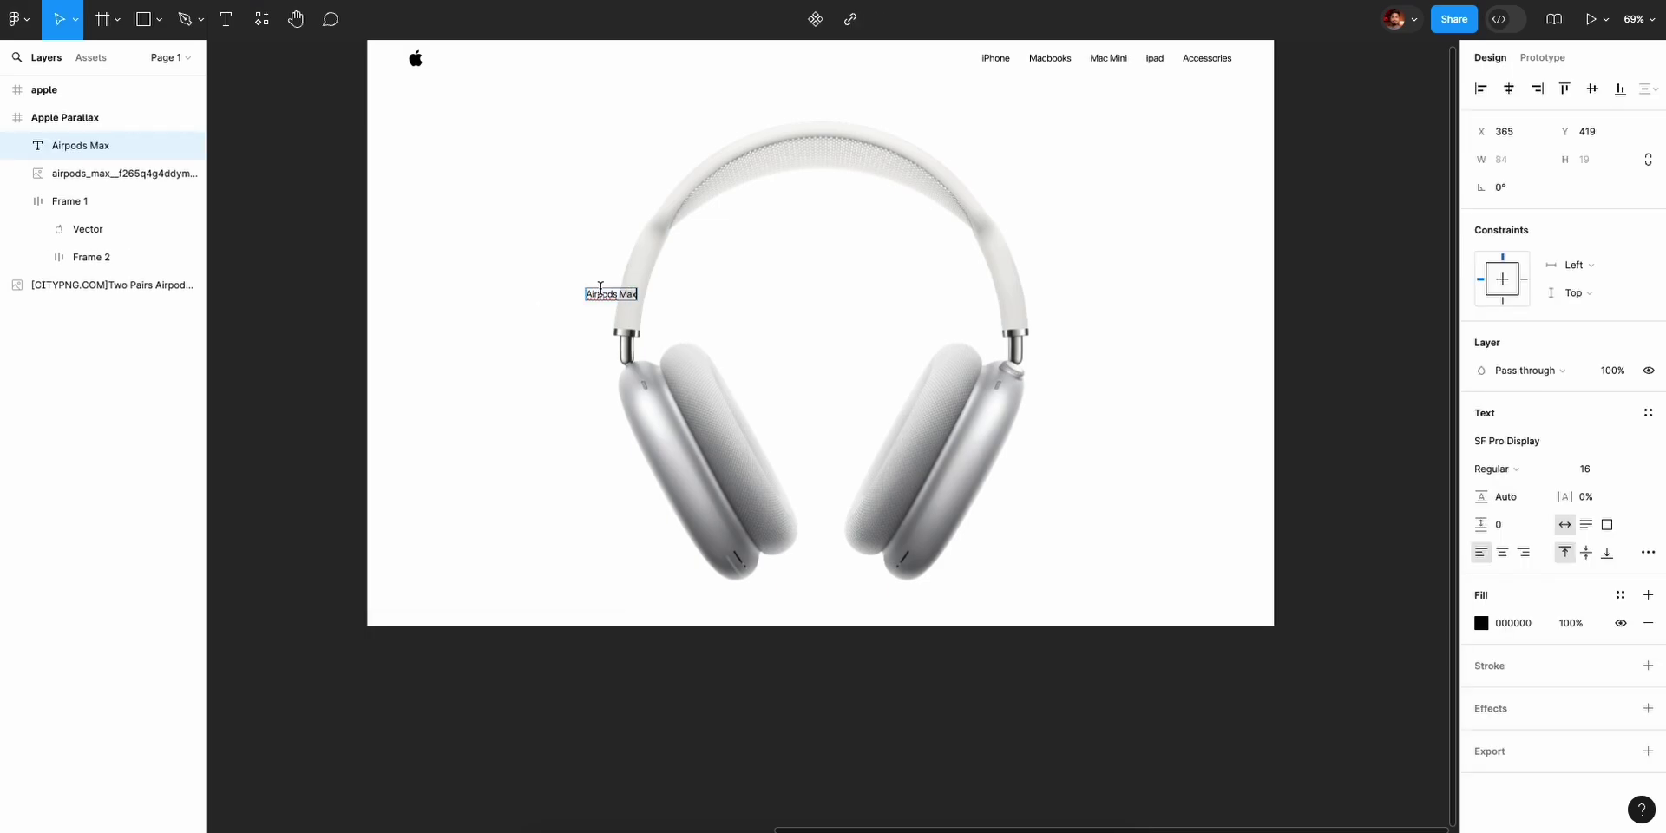
key(Escape)
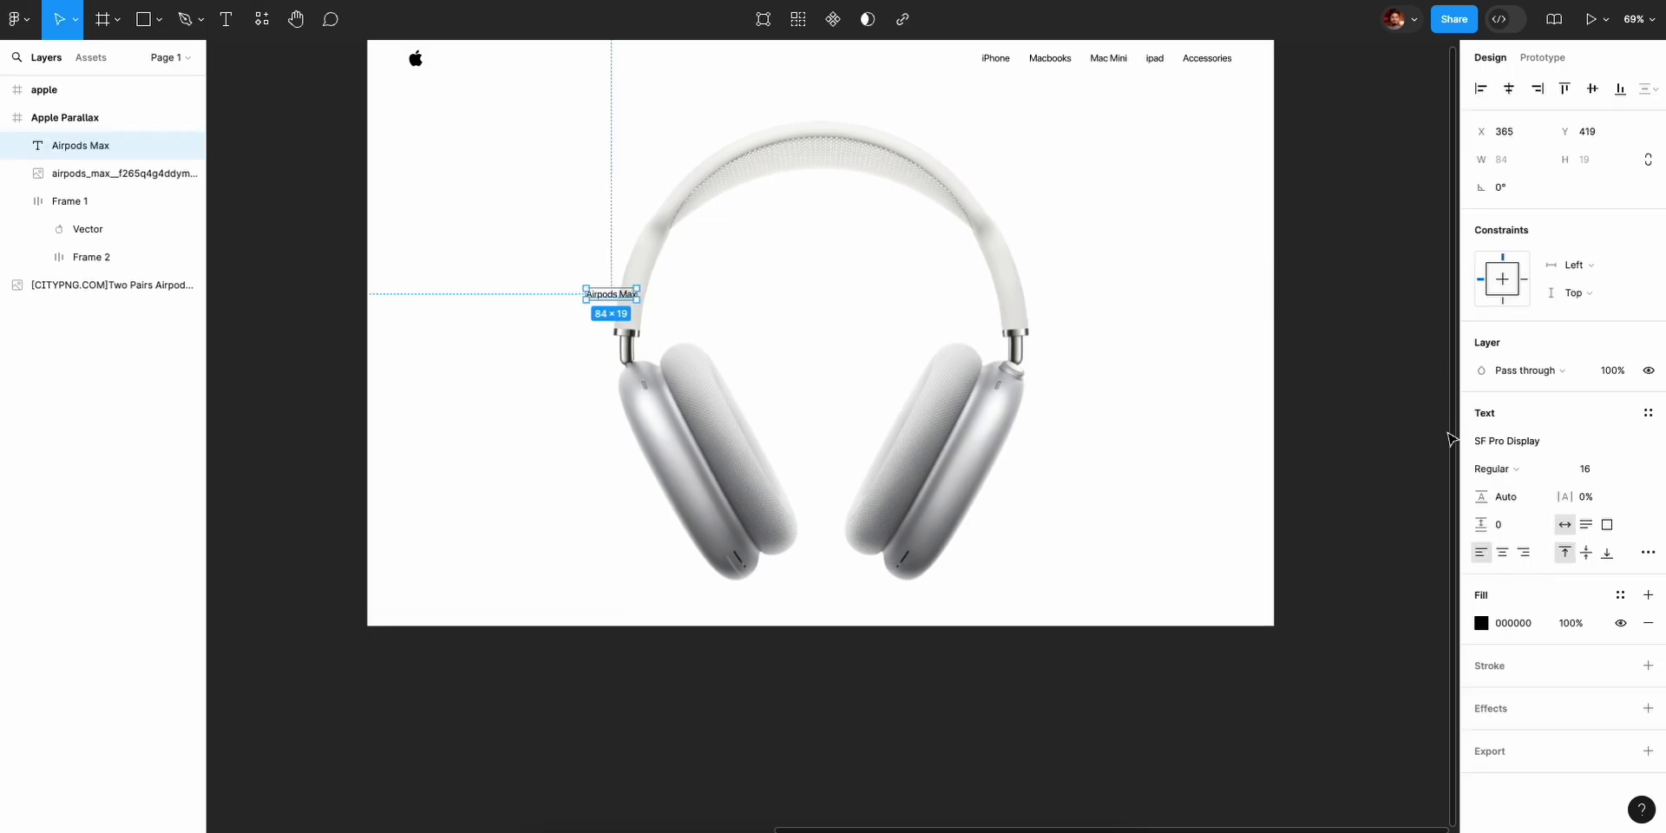
Set the Airpods Max text to Bold at font size 230.
click(1507, 473)
click(1517, 510)
click(1592, 477)
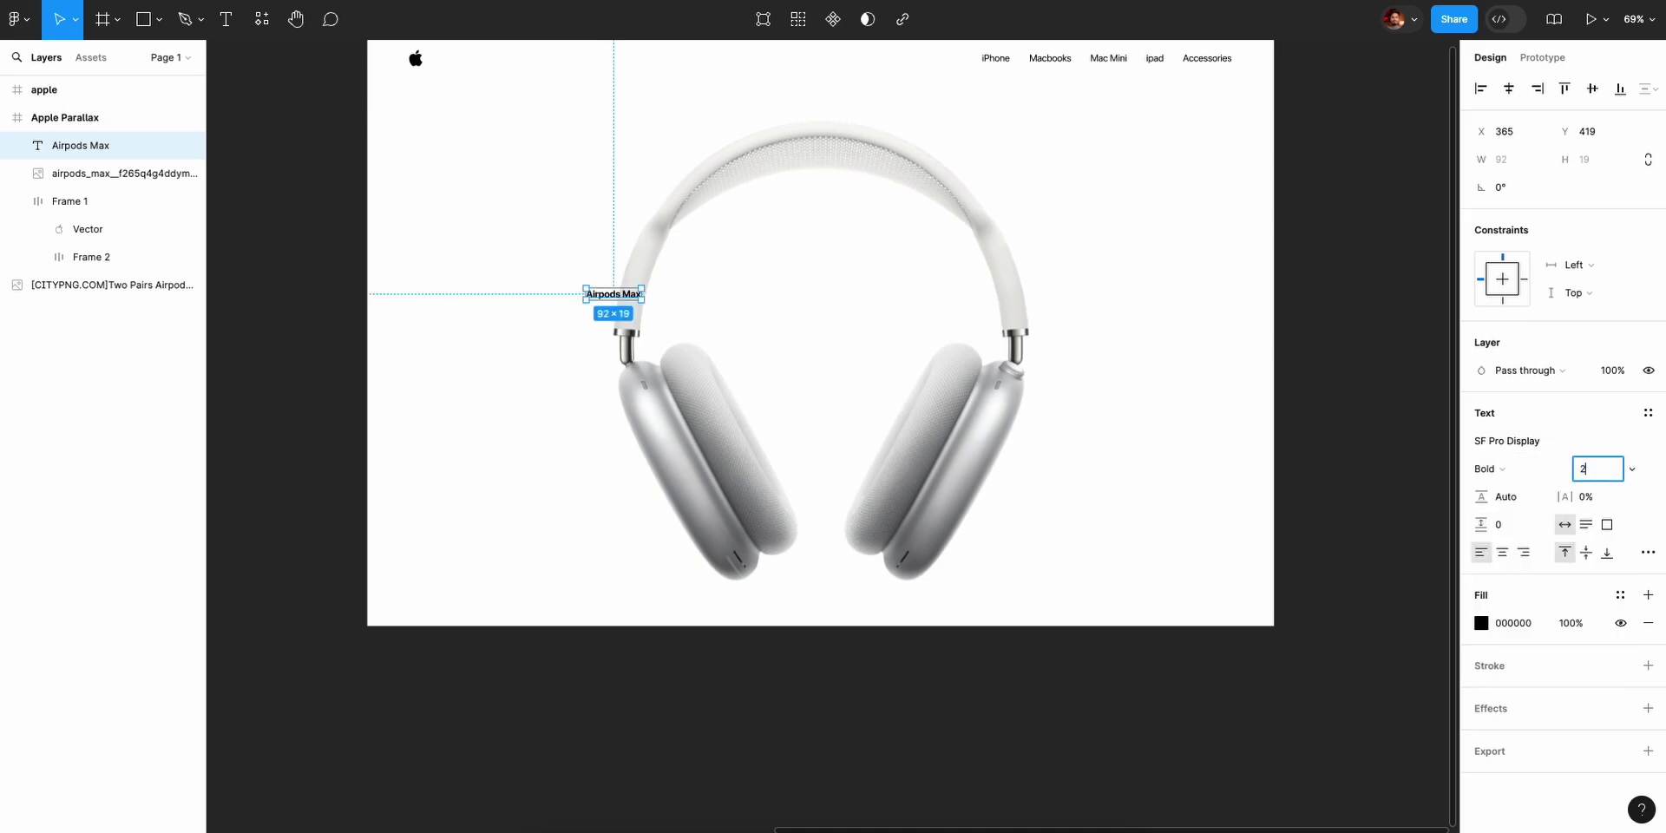
key(Return)
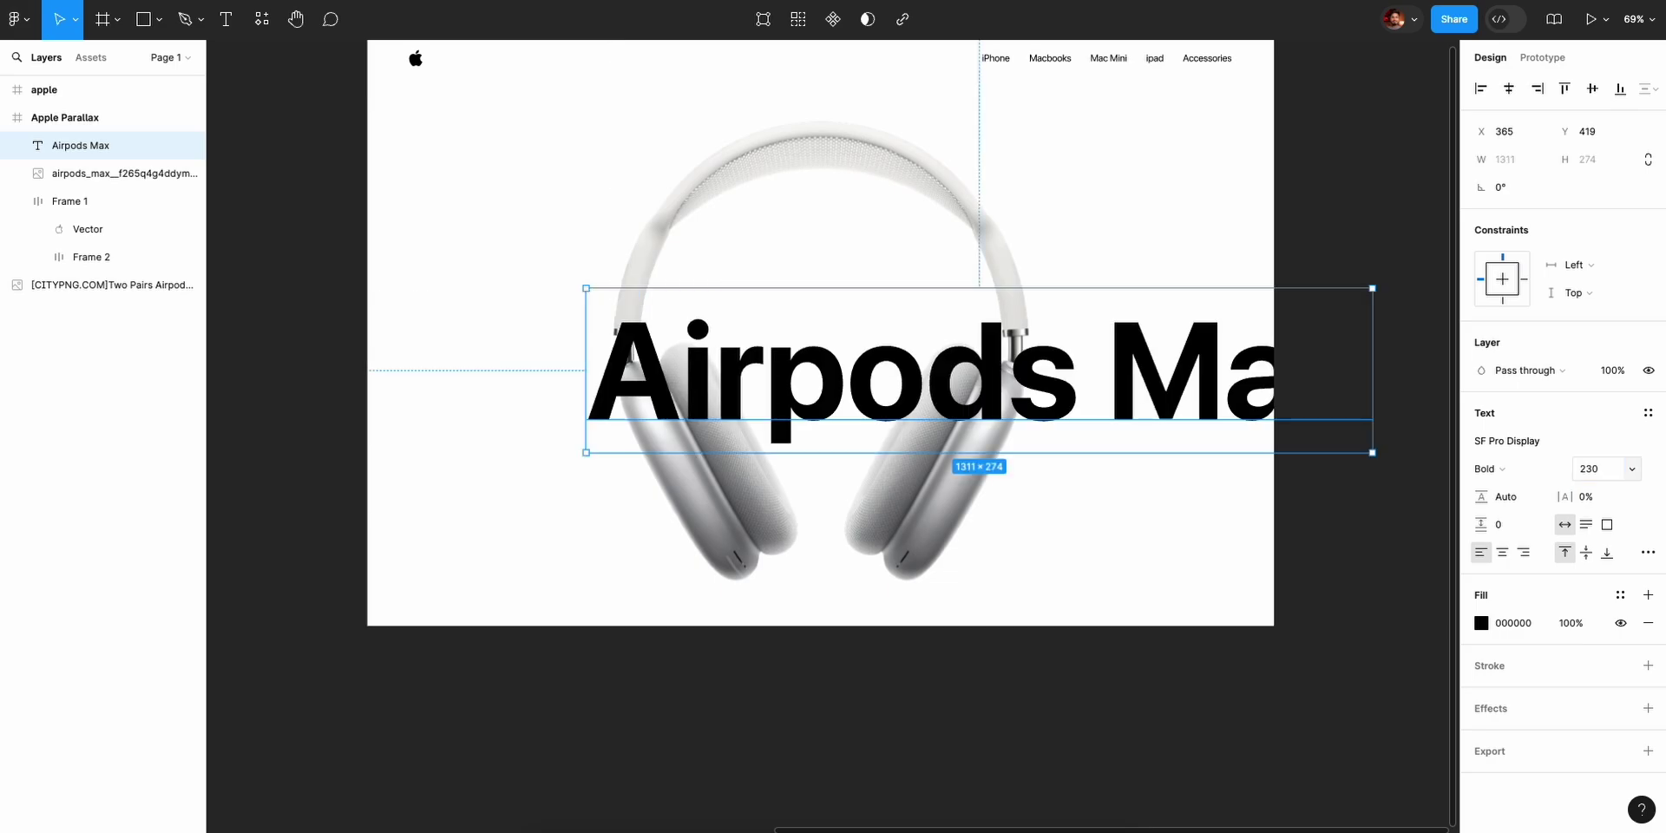
Centre the Airpods Max title in the frame, and raise it to Y 254.
click(1509, 89)
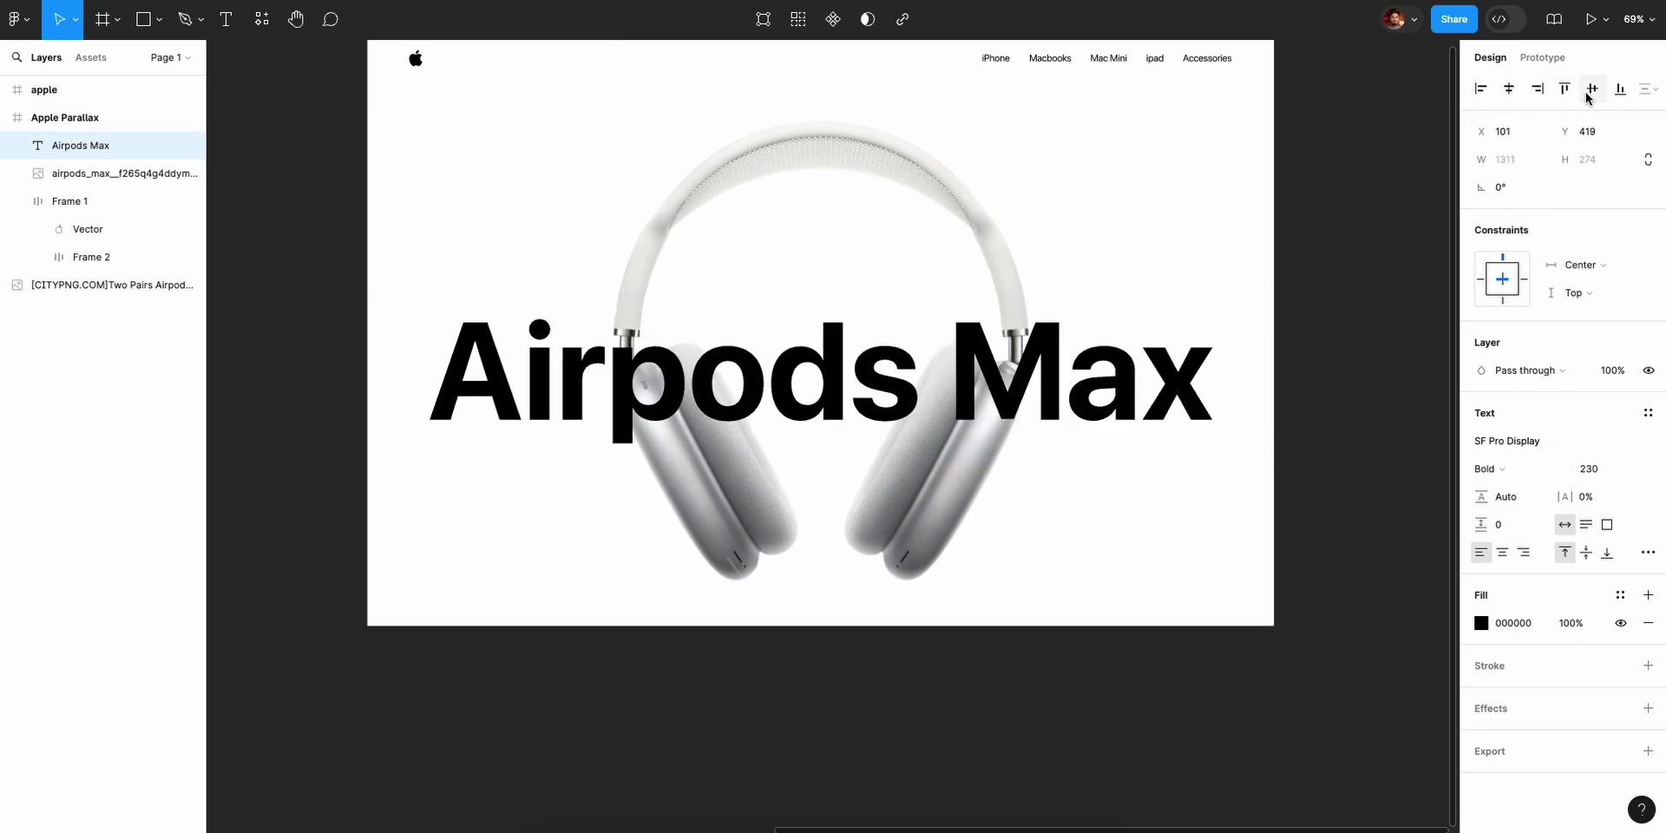
click(1592, 89)
key(shift+Up)
key(shift+Up)
key(shift+Up)
key(shift+Up)
key(shift+Up)
key(shift+Up)
key(shift+Up)
key(shift+Up)
key(shift+Up)
key(shift+Up)
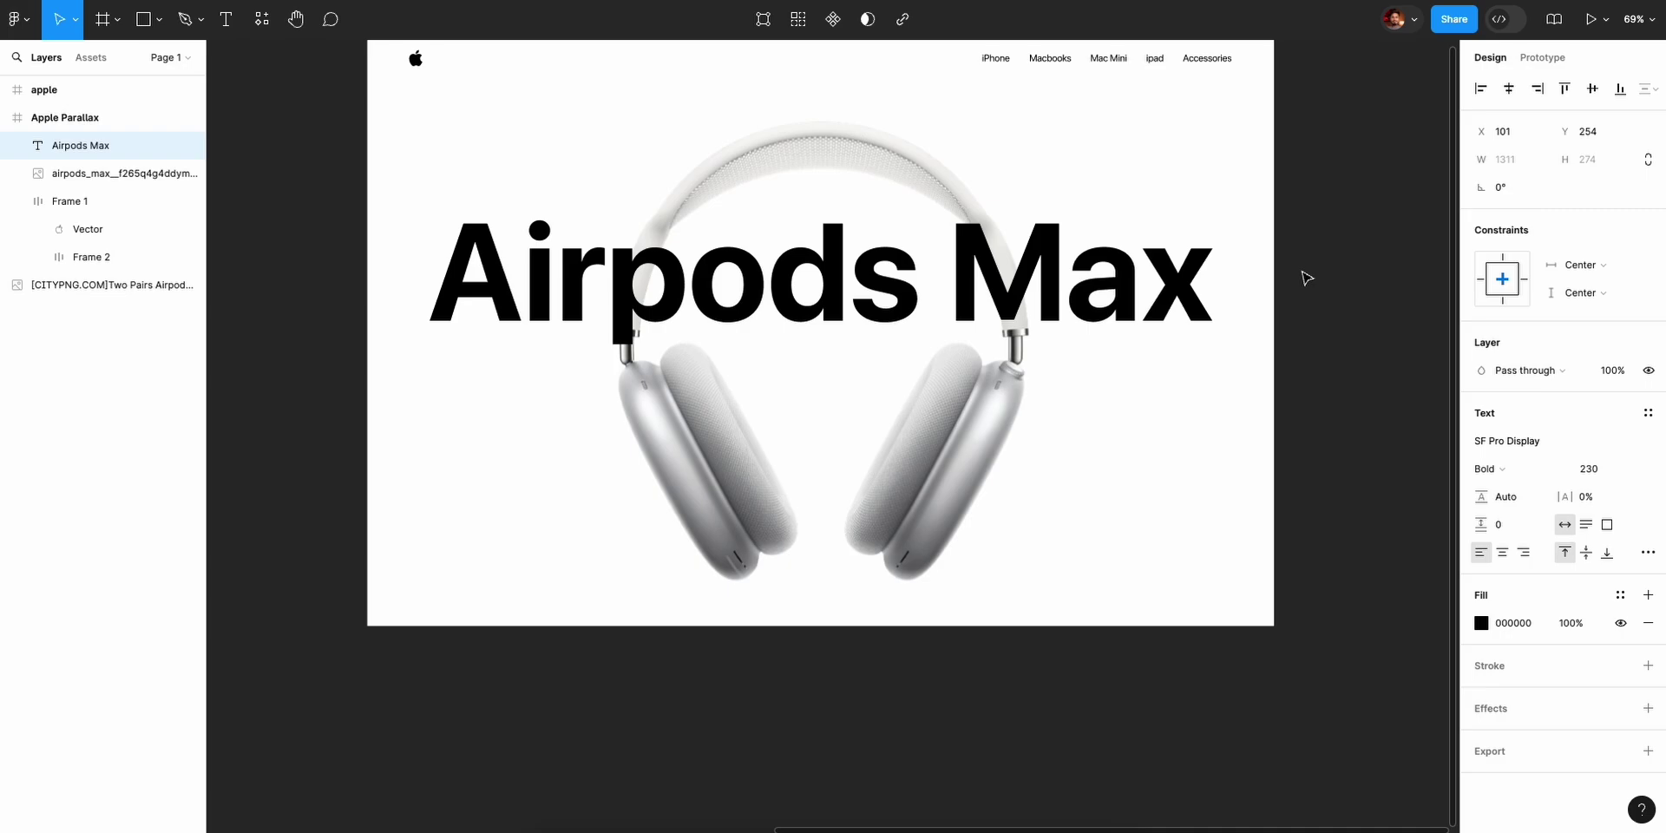
Place the Airpods Max title layer behind the headphone image.
scroll(1120, 373, up, 2)
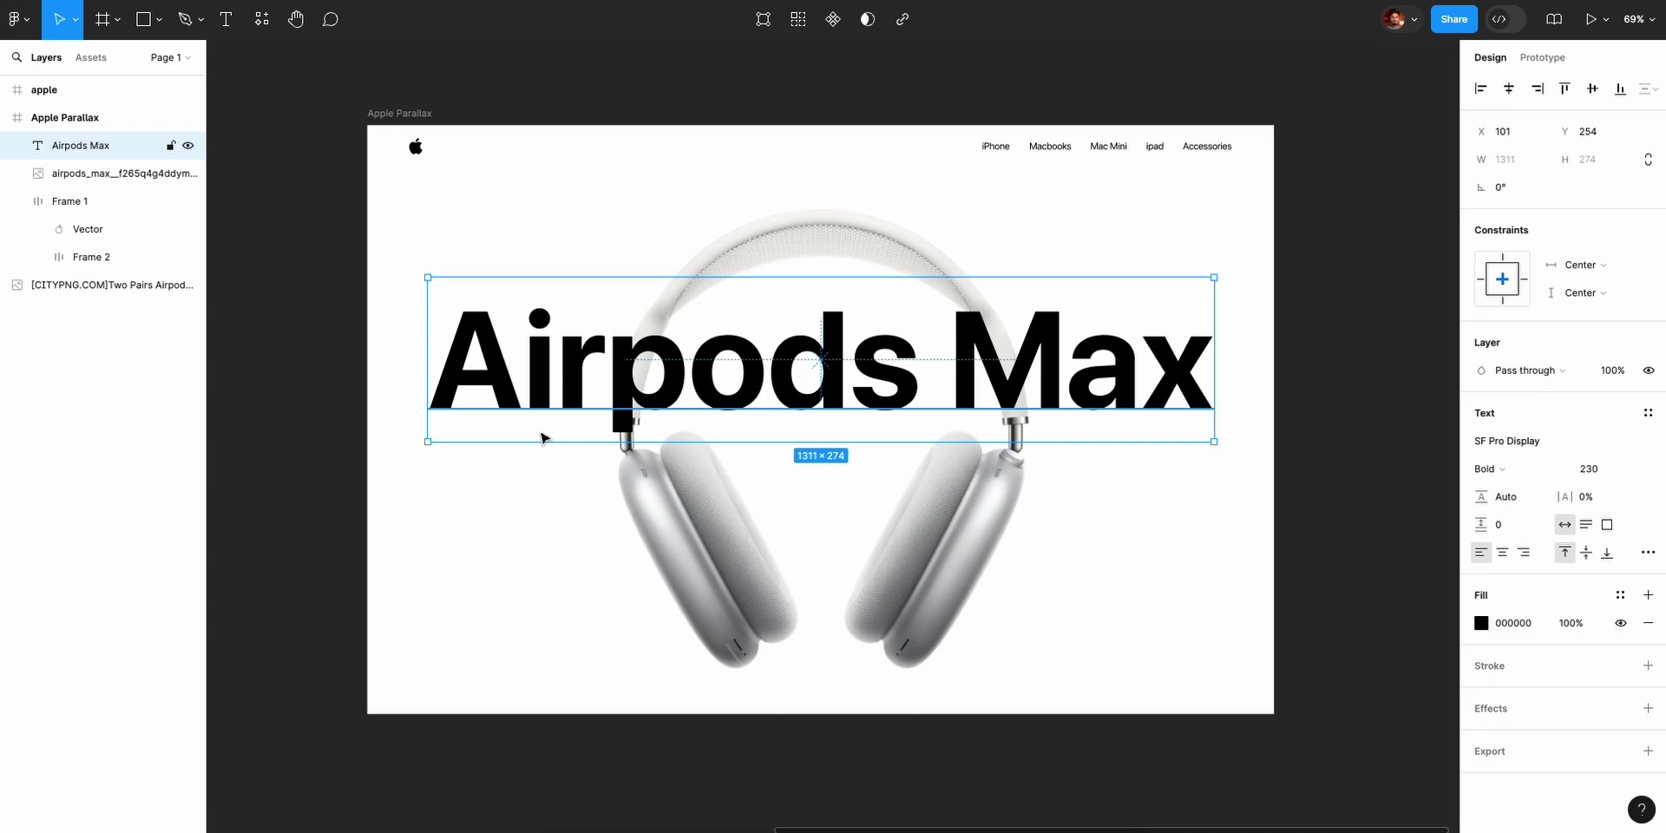
key(ctrl+bracketleft)
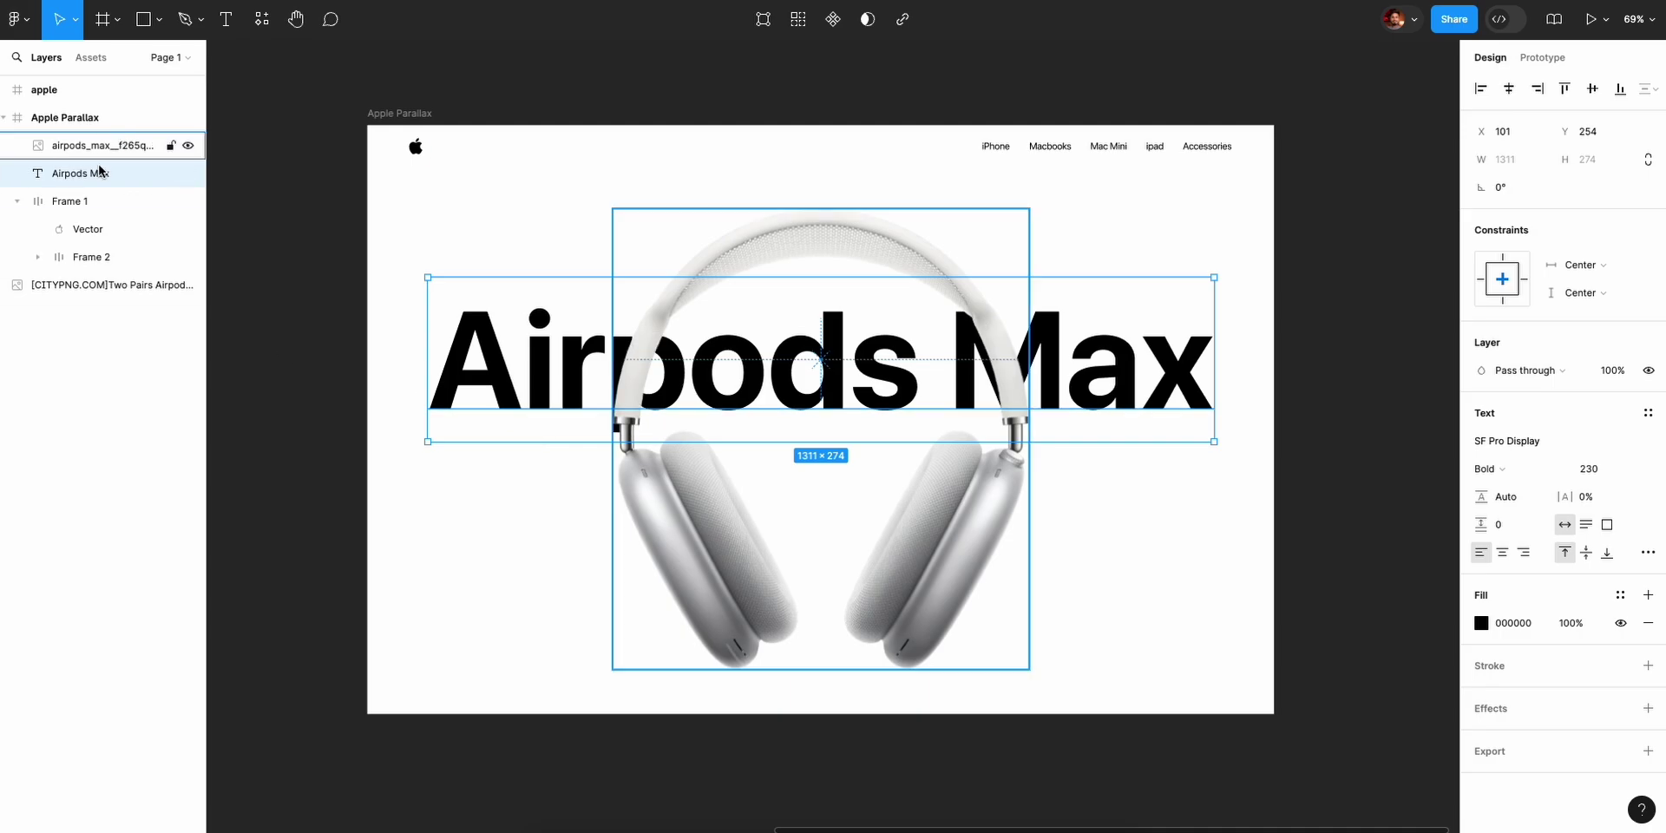
drag(100, 172, 100, 135)
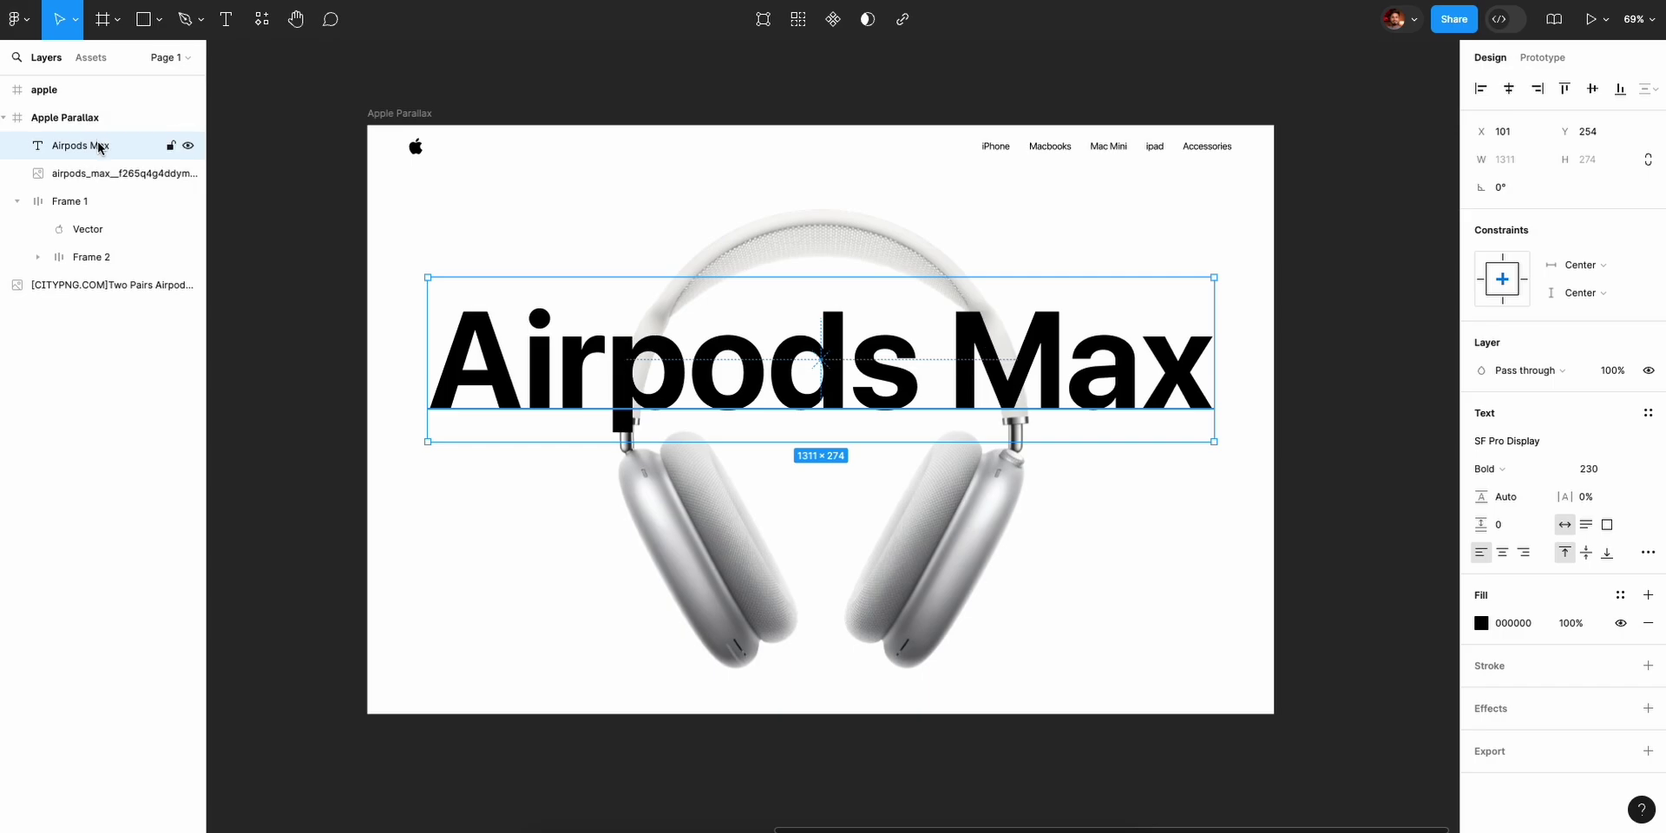
key(ctrl+z)
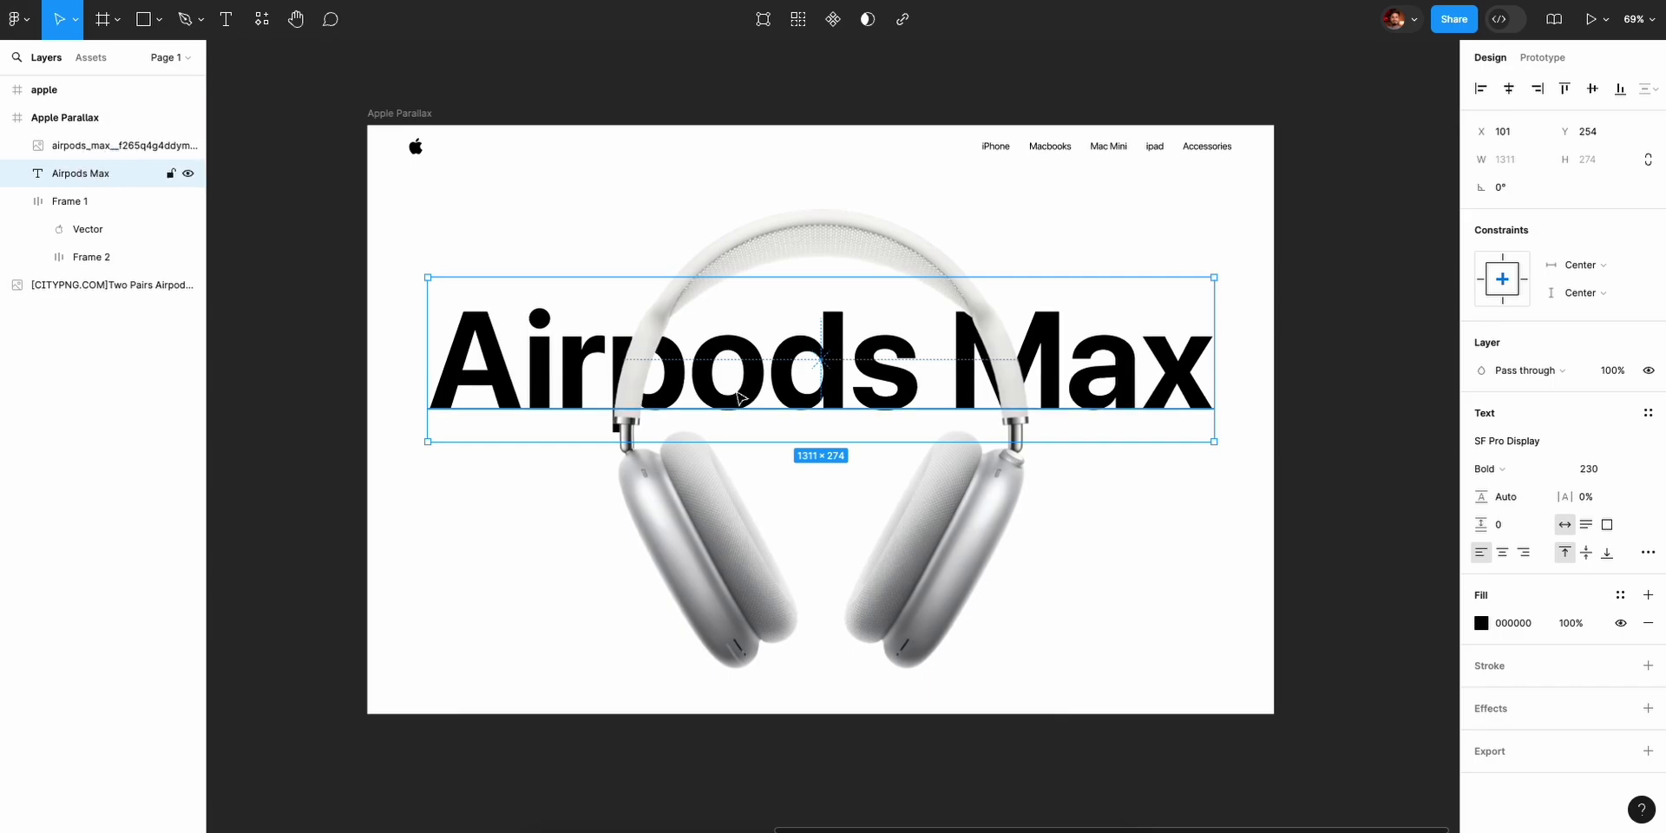
Nudge the Airpods Max title slightly higher behind the headphones and deselect it.
click(1373, 279)
click(1119, 407)
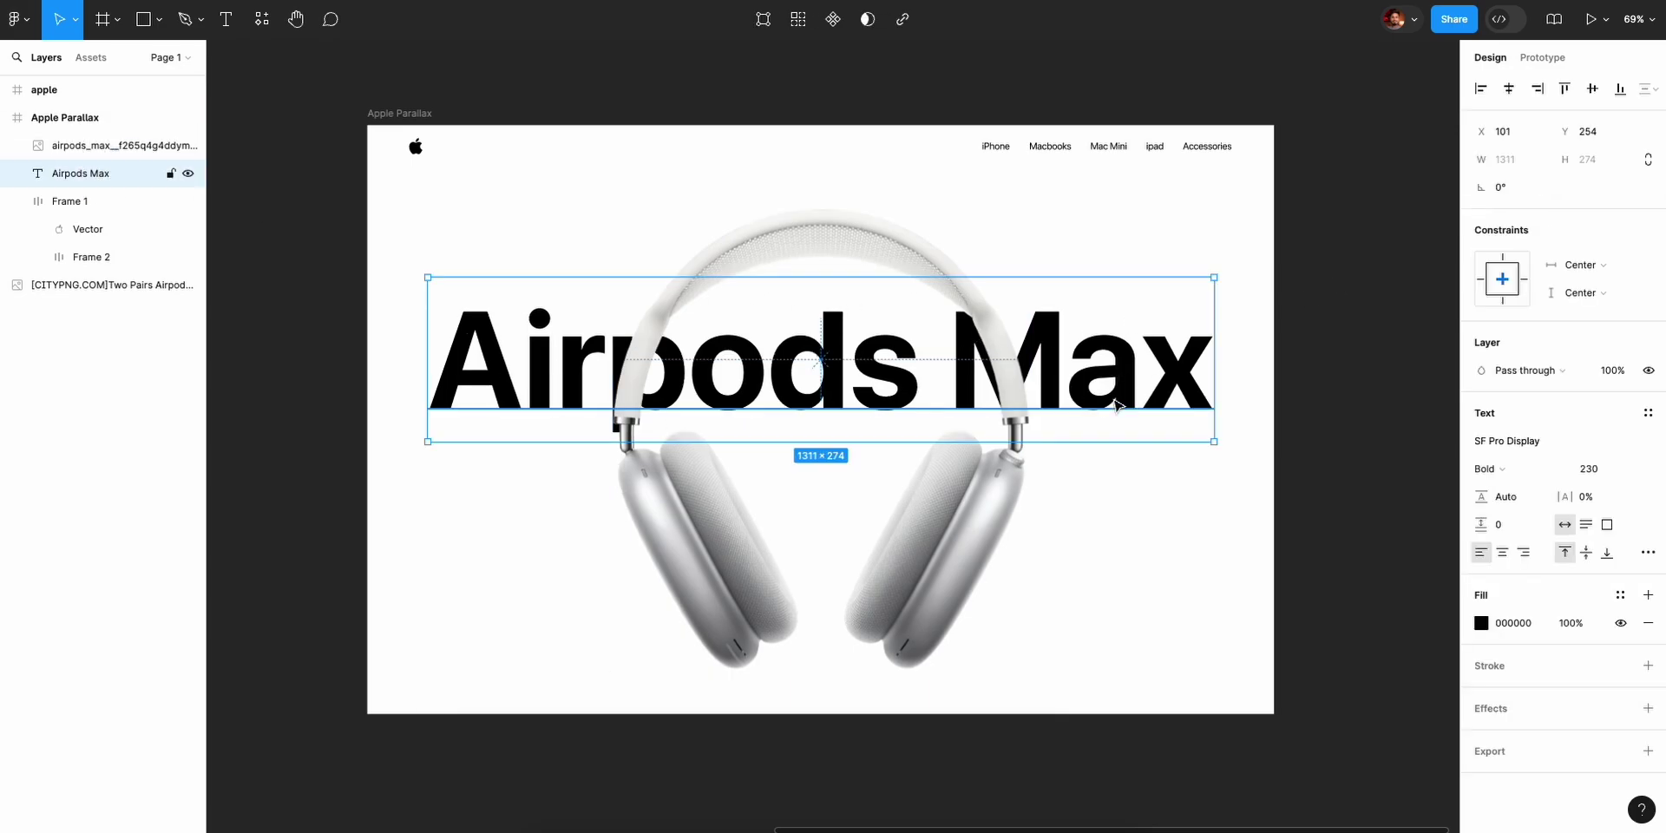
key(shift+Up)
key(shift+Up)
click(1312, 380)
Switch to Google Chrome, copy the ₹59900.00* price from the AirPods Max banner, and return to Figma.
key(super+Tab)
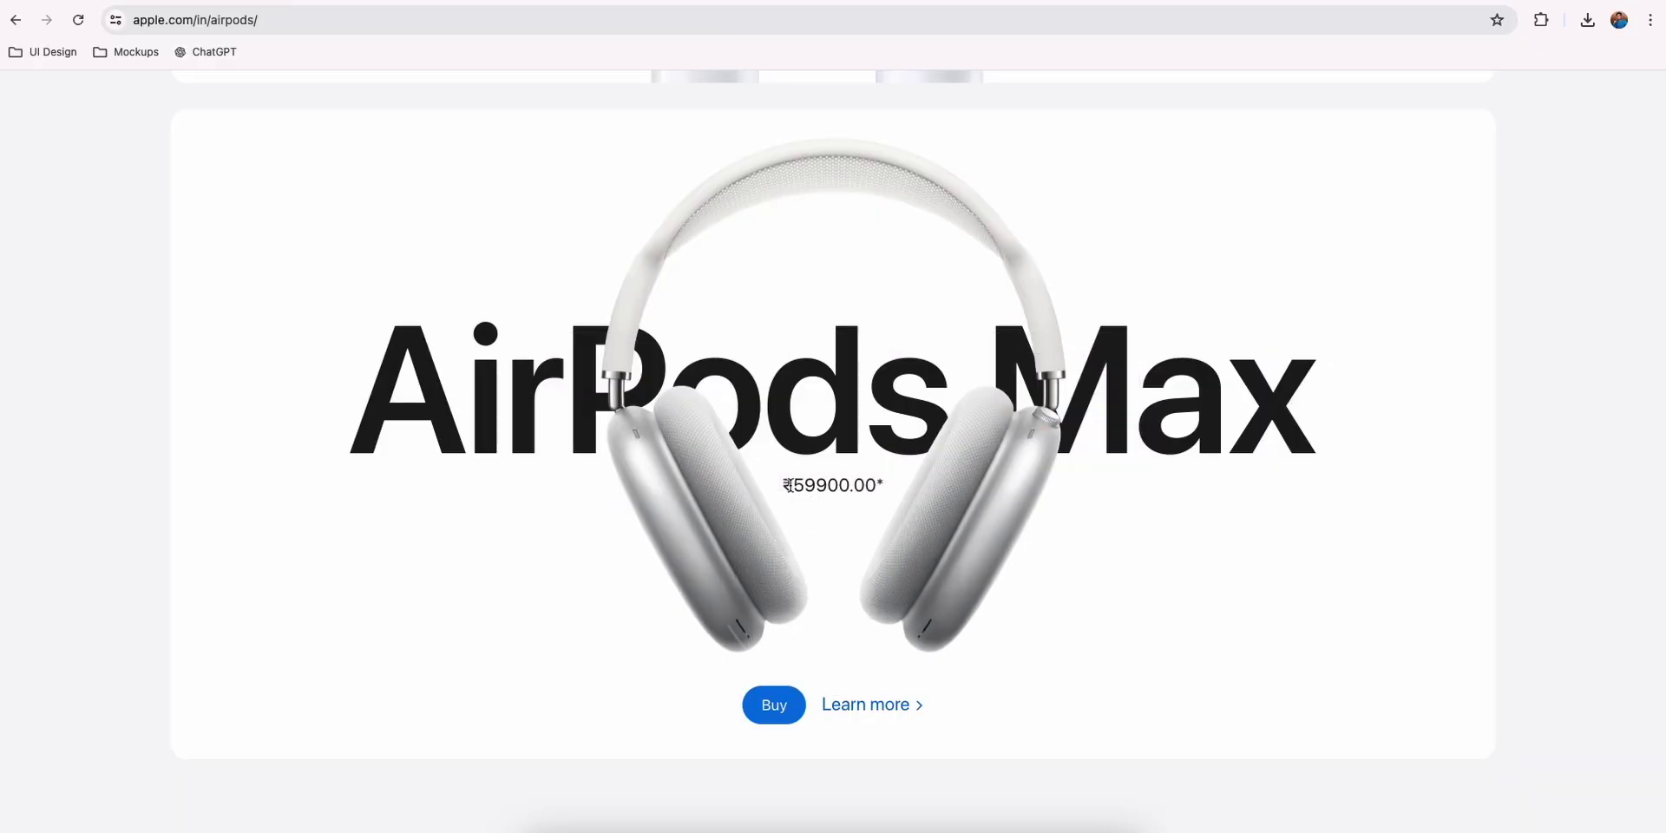
drag(784, 483, 883, 487)
key(super+c)
click(885, 484)
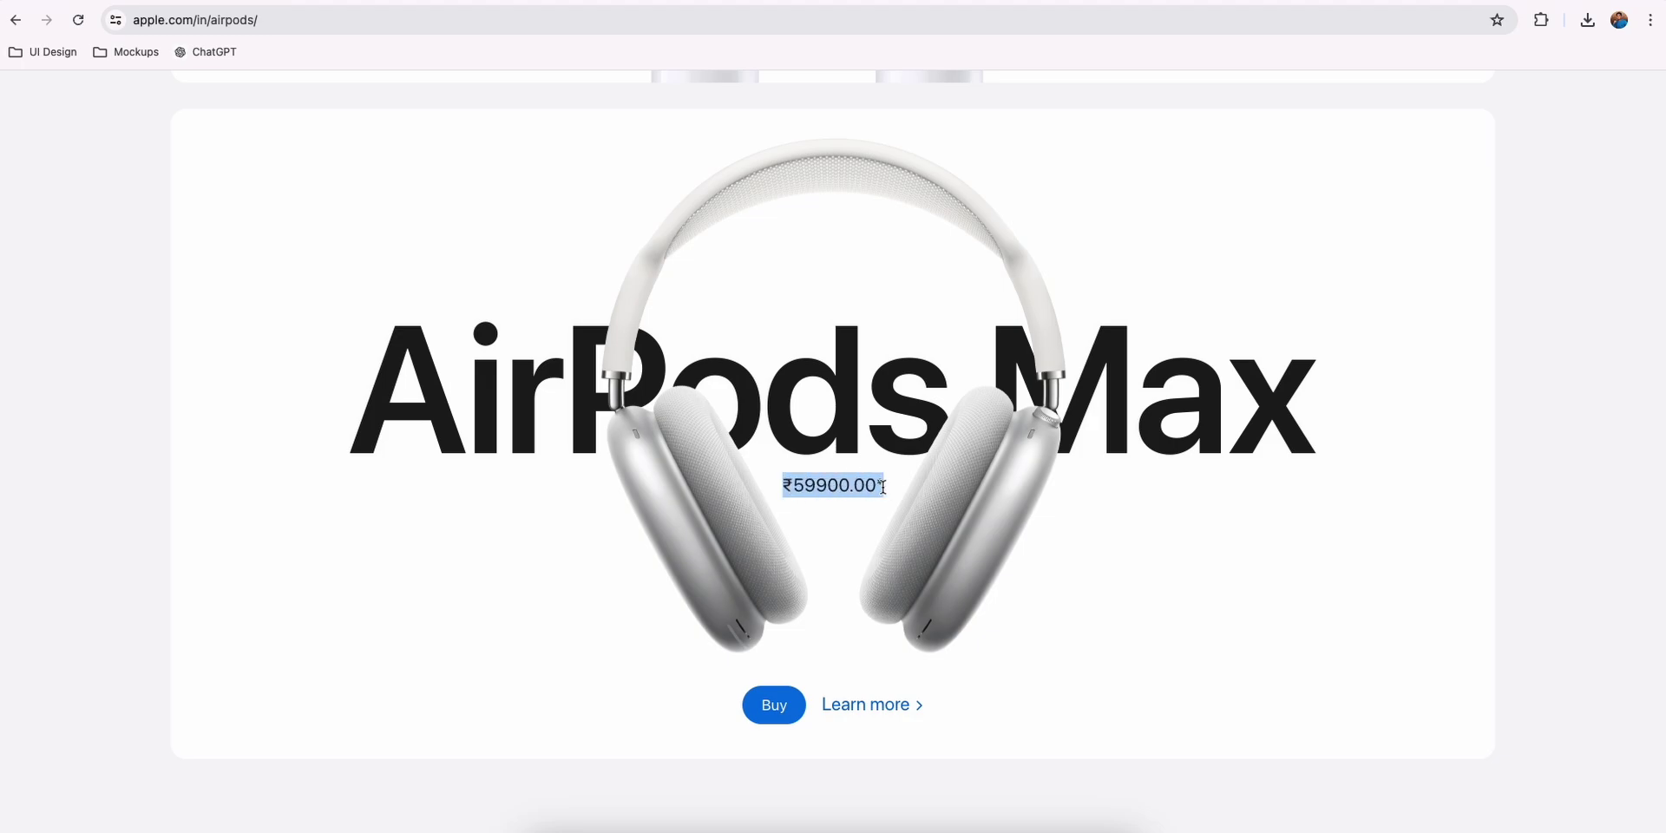
key(super+Tab)
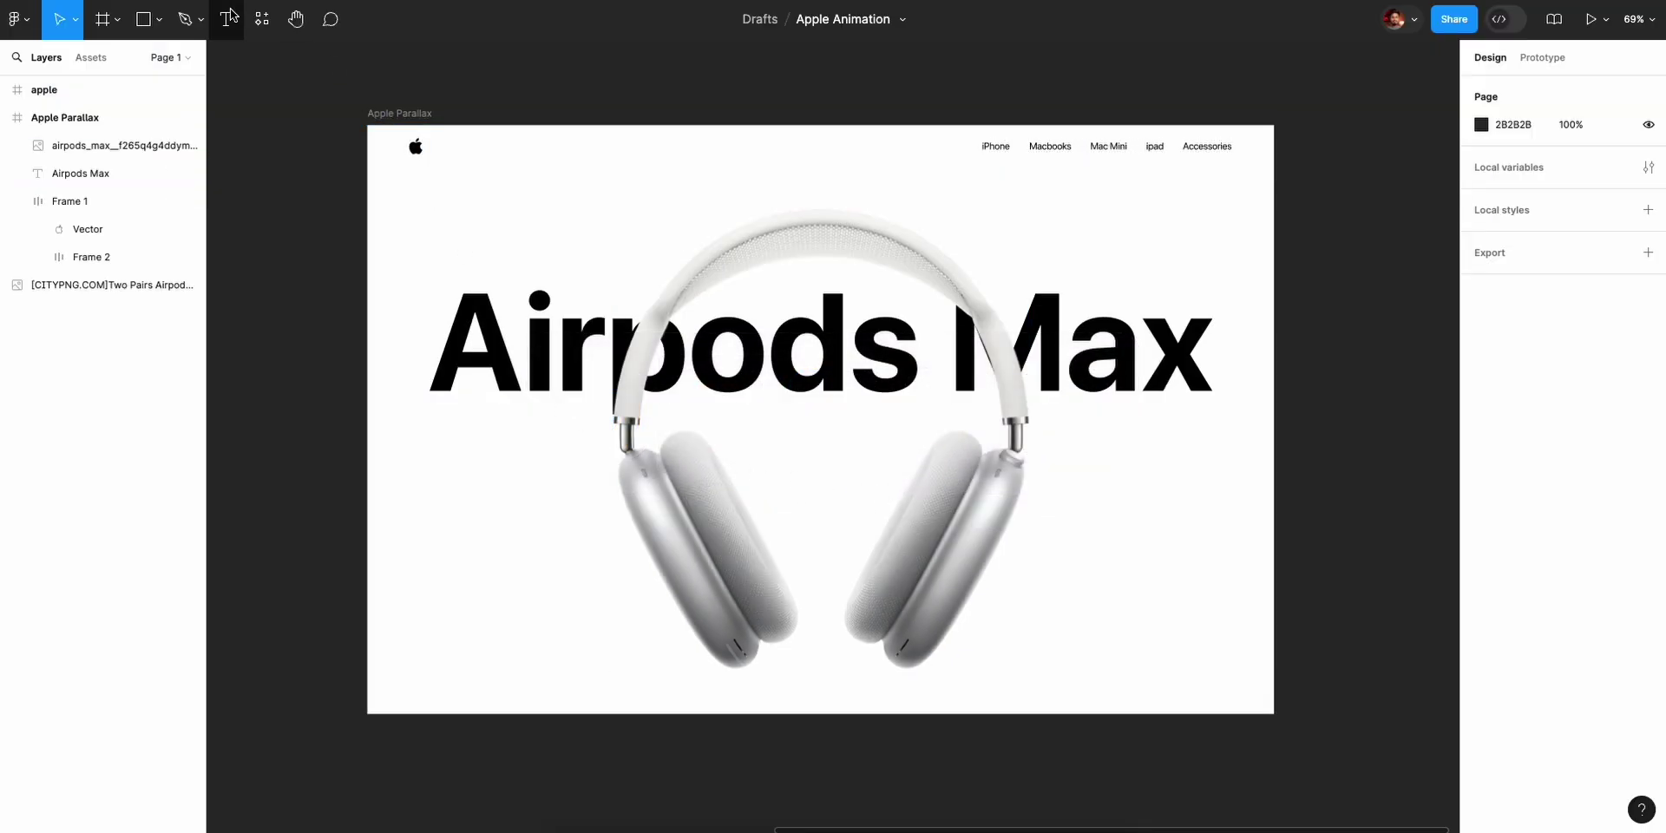
Add a text layer with the copied price ₹59900.00* between the ear cups.
key(t)
click(774, 469)
key(super+v)
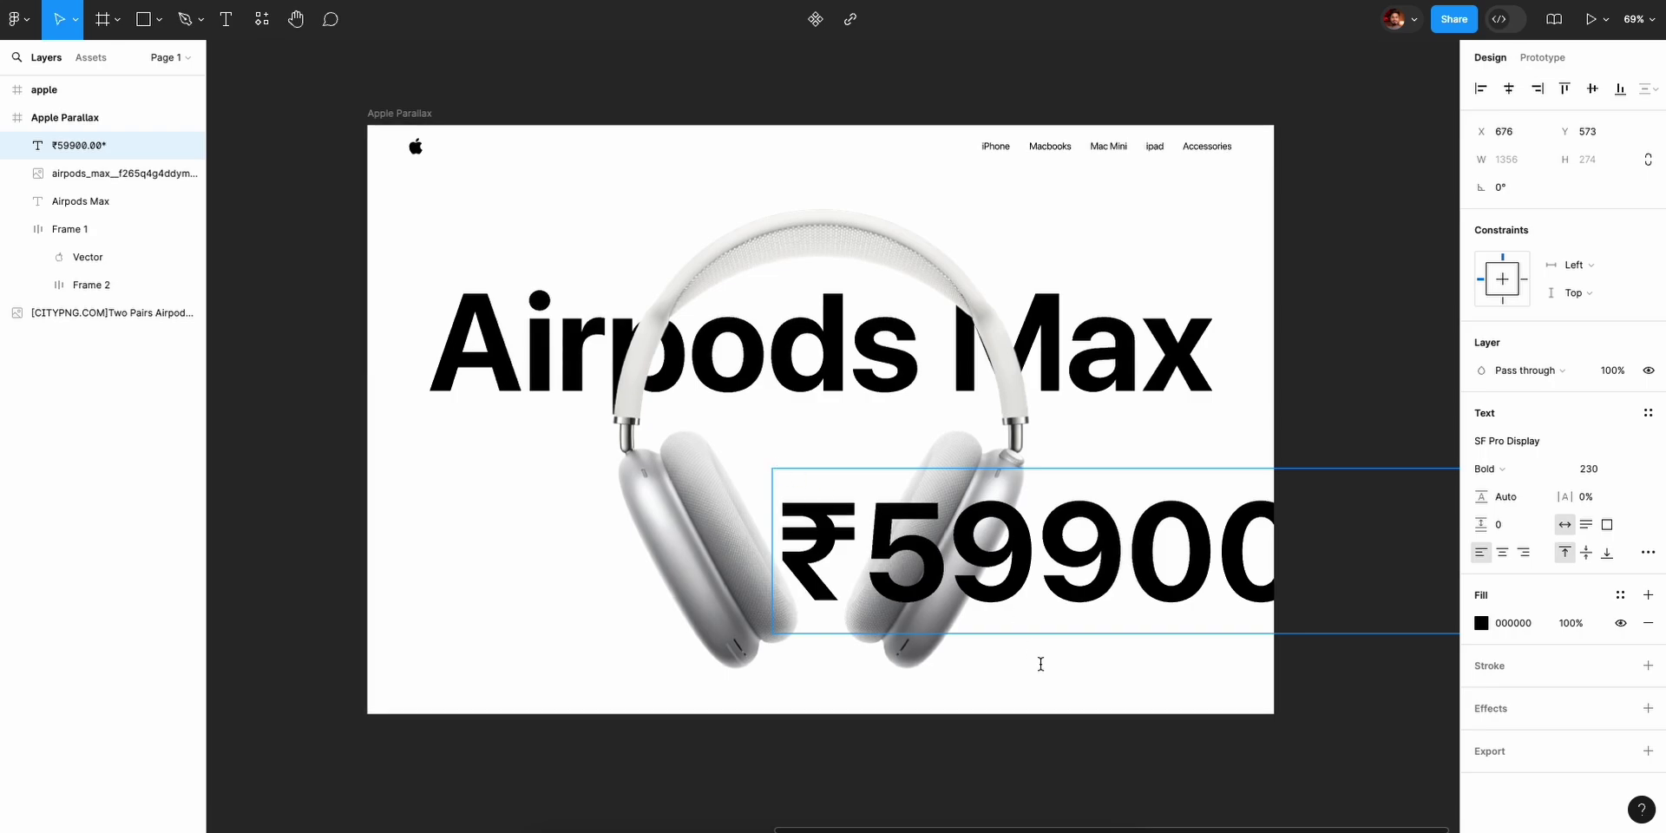
key(Escape)
Set the price text to font size 18 with Medium weight.
click(1591, 469)
text(1)
key(Return)
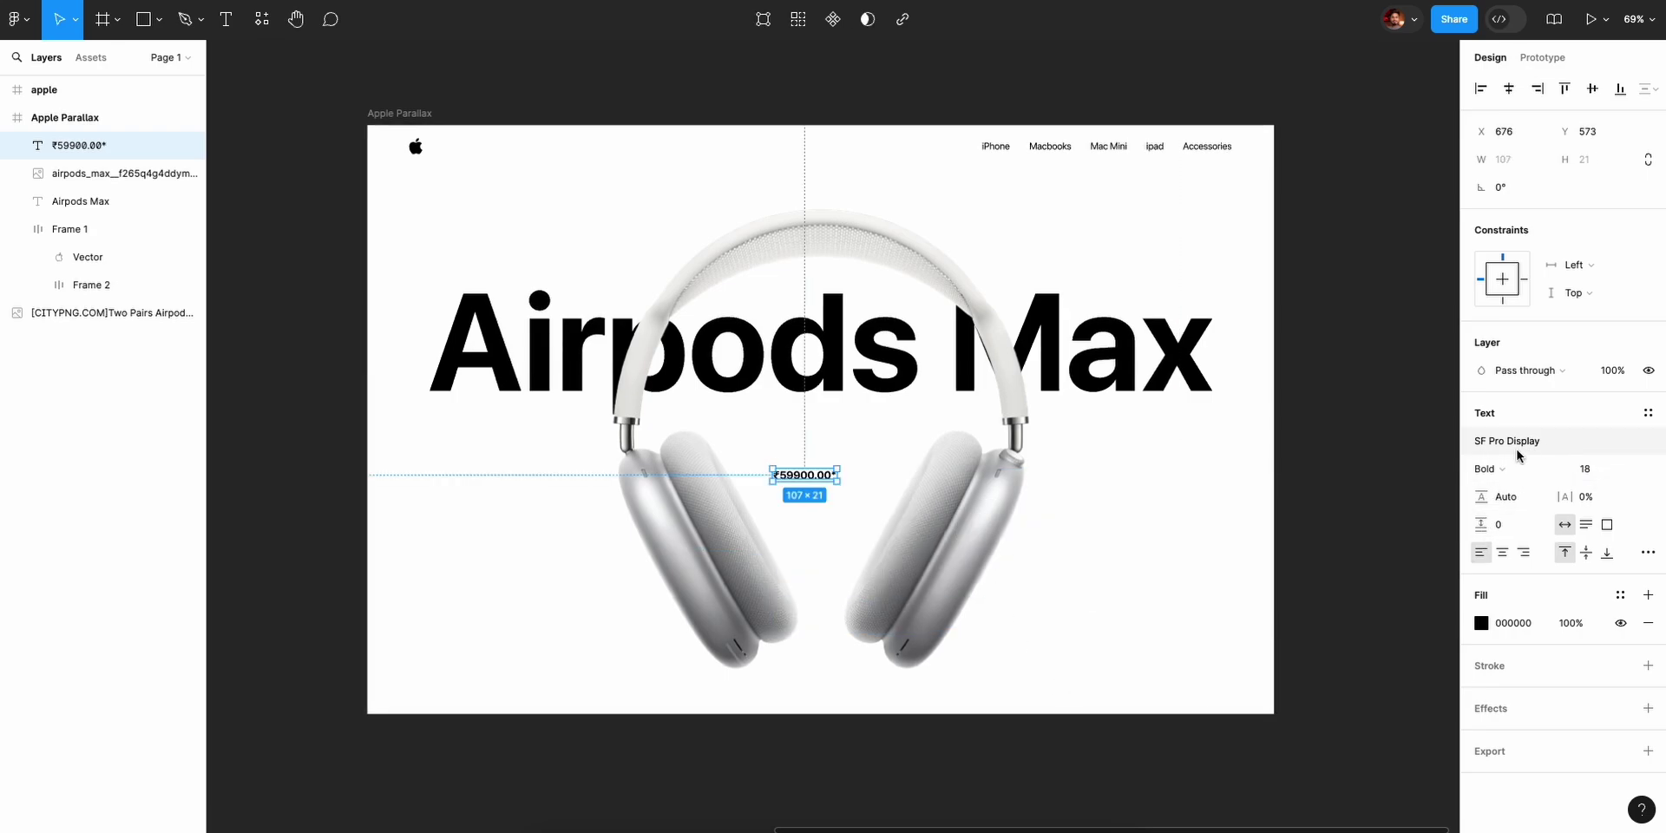
click(1484, 469)
click(1521, 445)
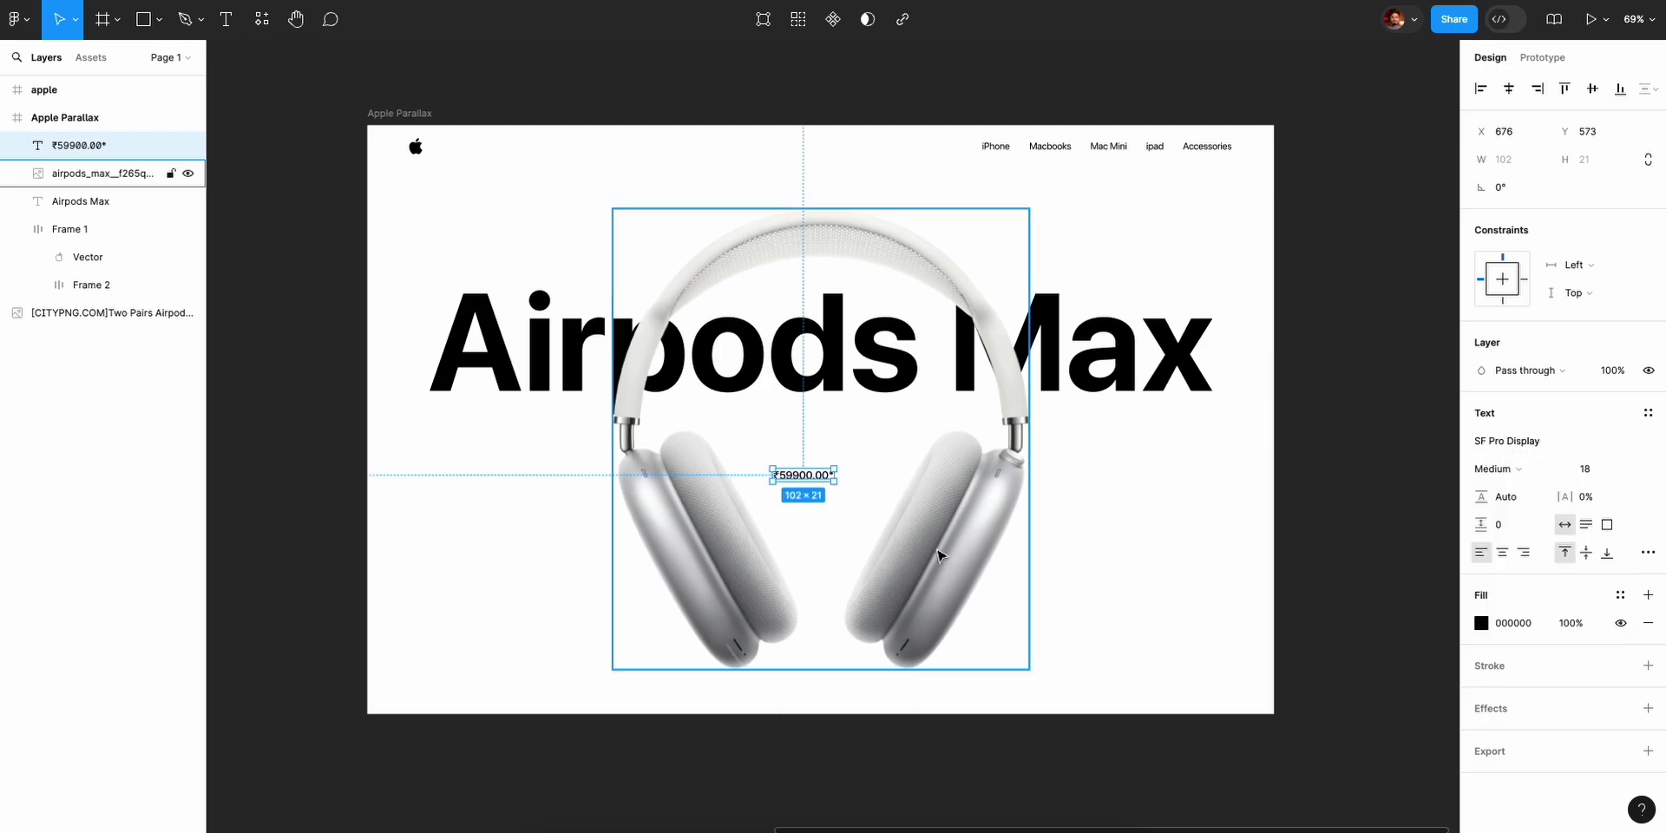
Move the price just below the Airpods Max title at about Y 487 and centre it horizontally.
drag(819, 482, 849, 431)
click(1509, 88)
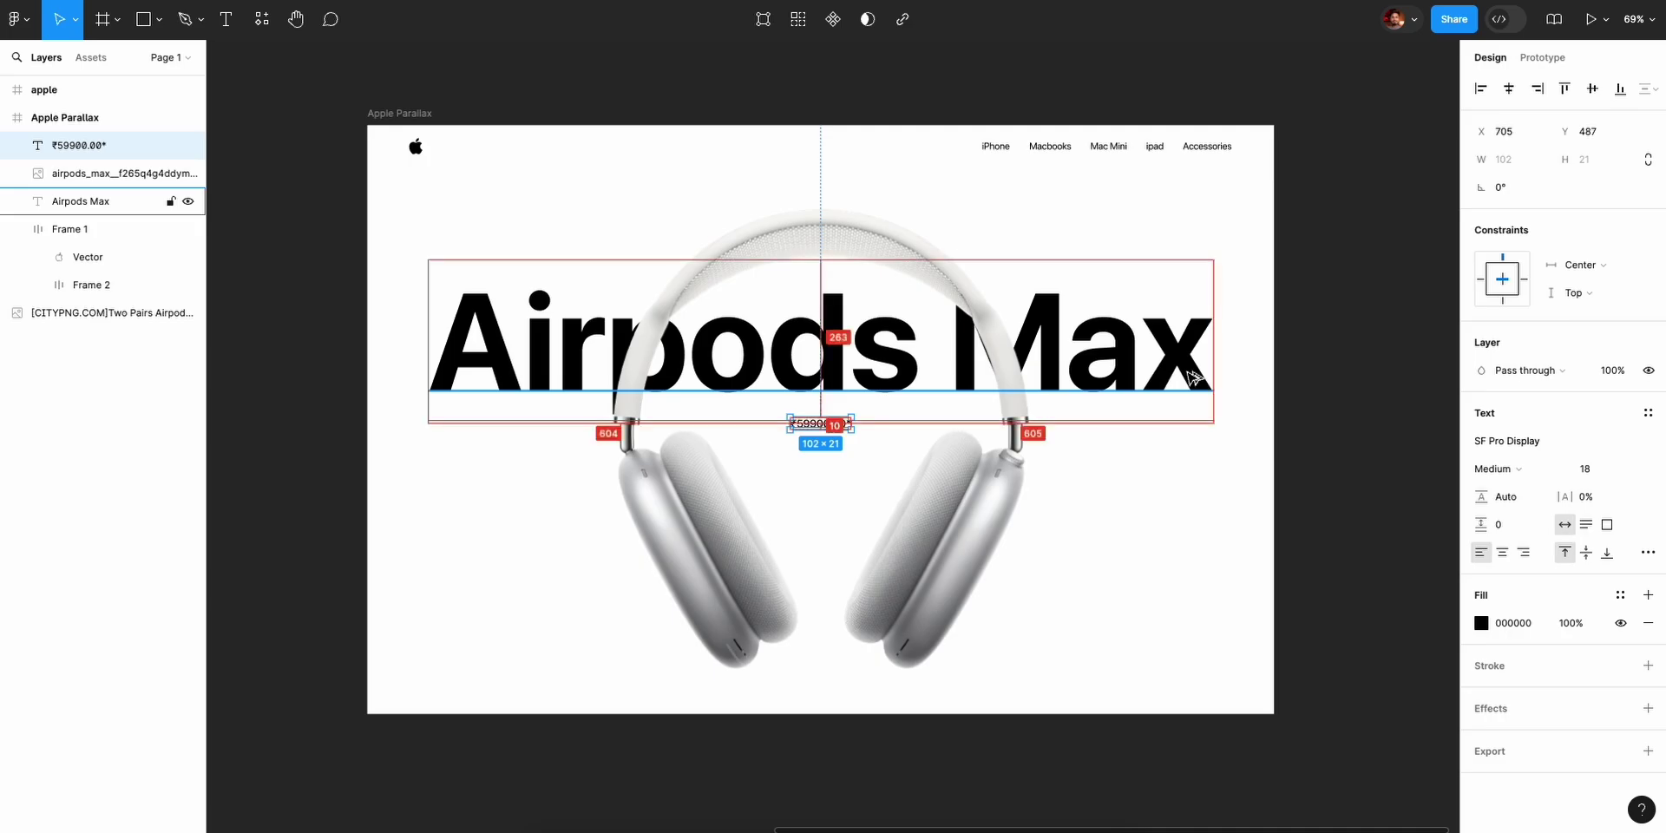
key(Escape)
Switch to Google Chrome to examine the Buy button below Apple's headphone banner, and return to Figma.
scroll(790, 433, up, 2)
key(super+Tab)
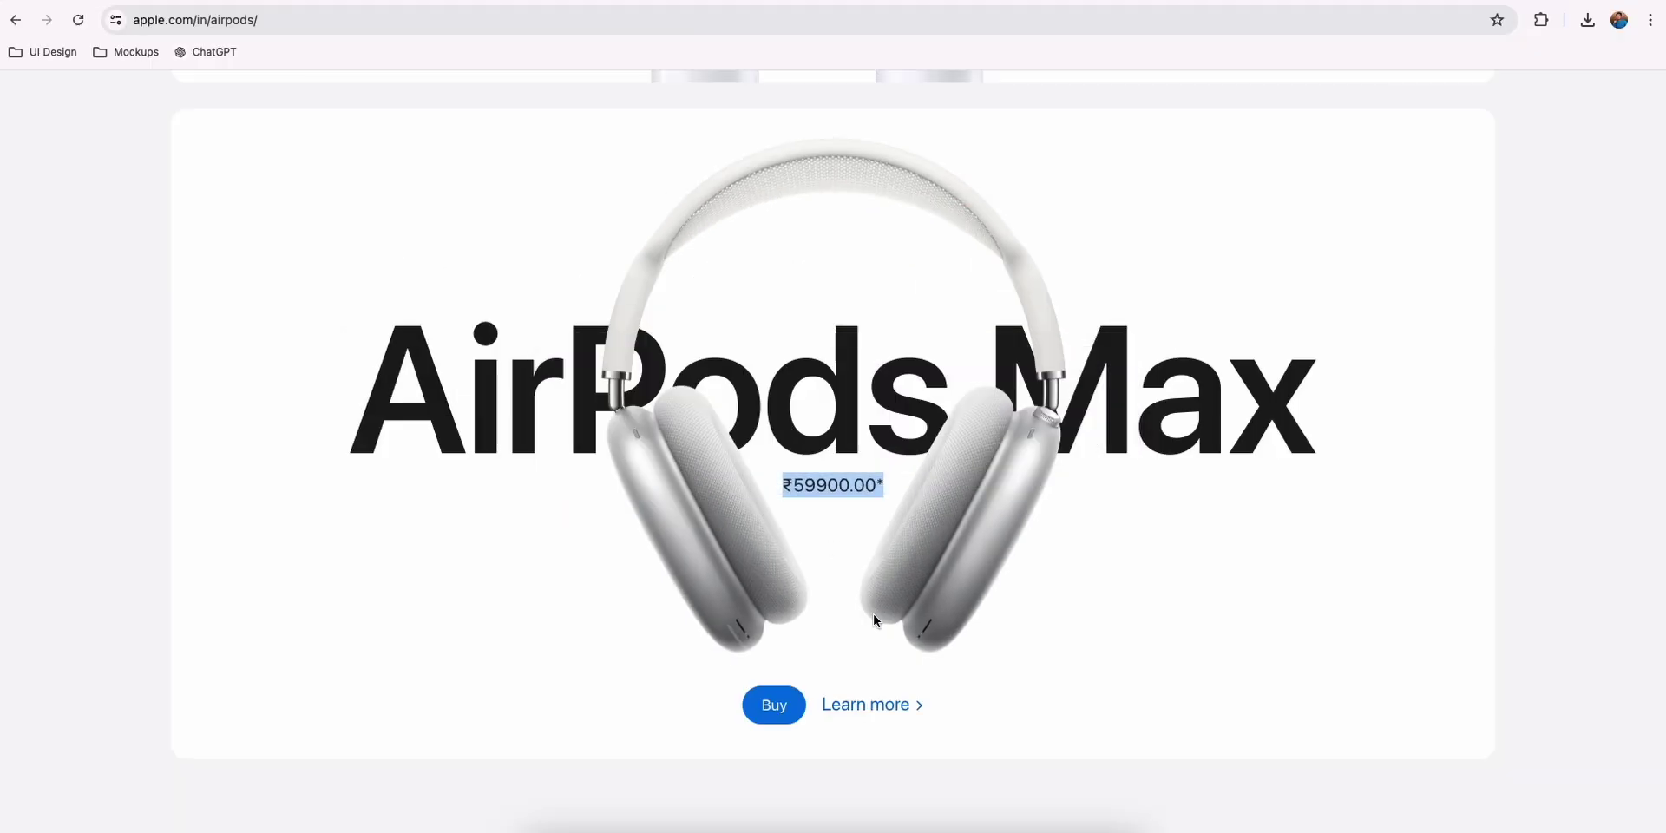
click(1093, 744)
key(super+Tab)
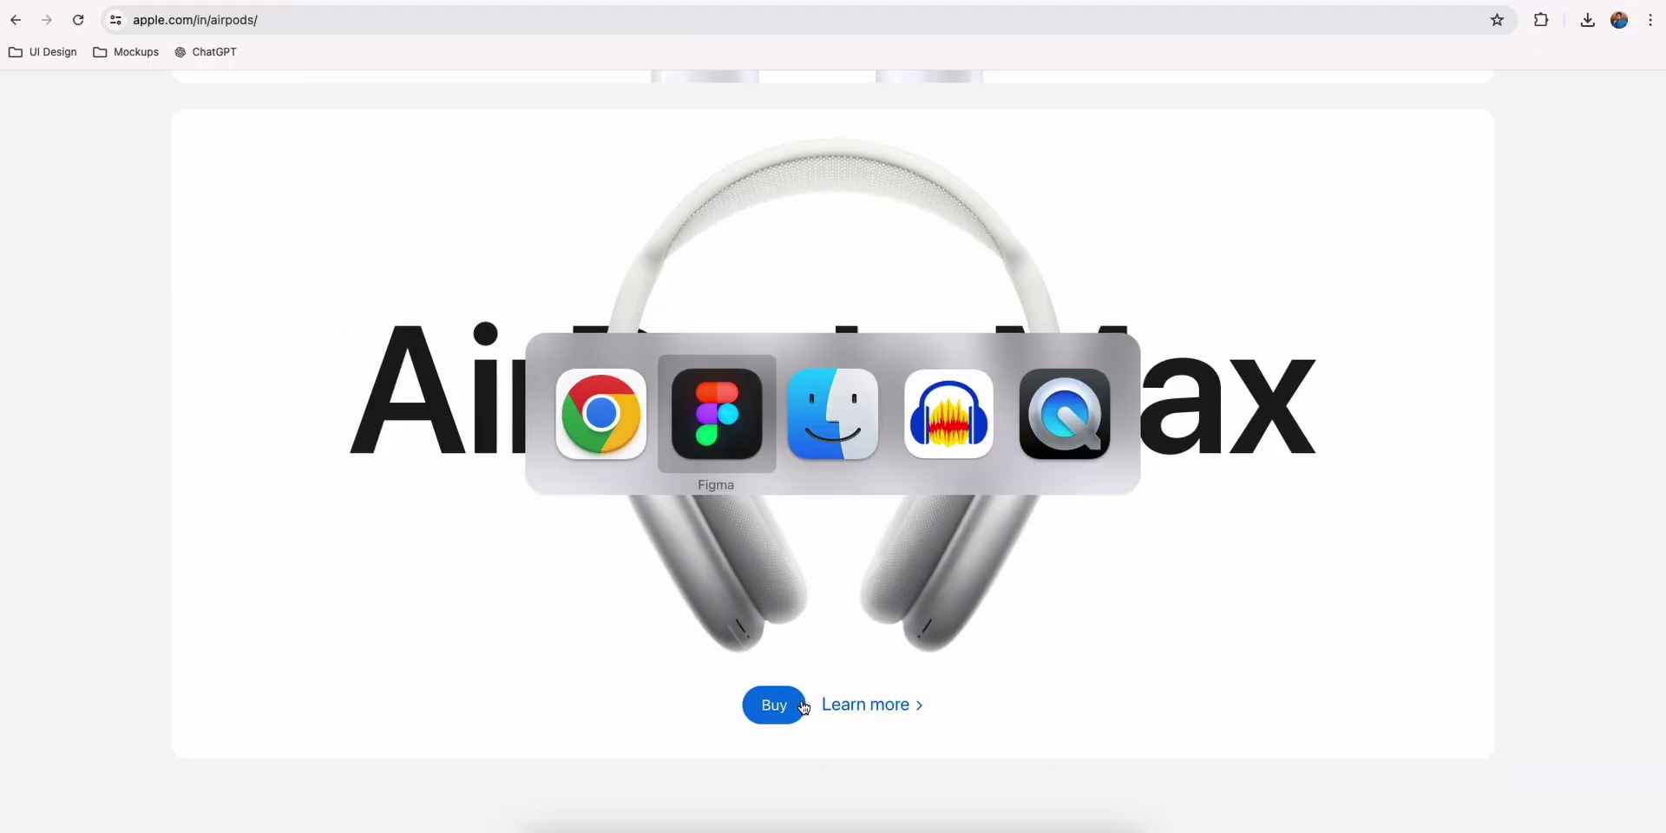
Add the text "Buy" near the frame's lower edge, between the bottoms of the ear cups.
key(t)
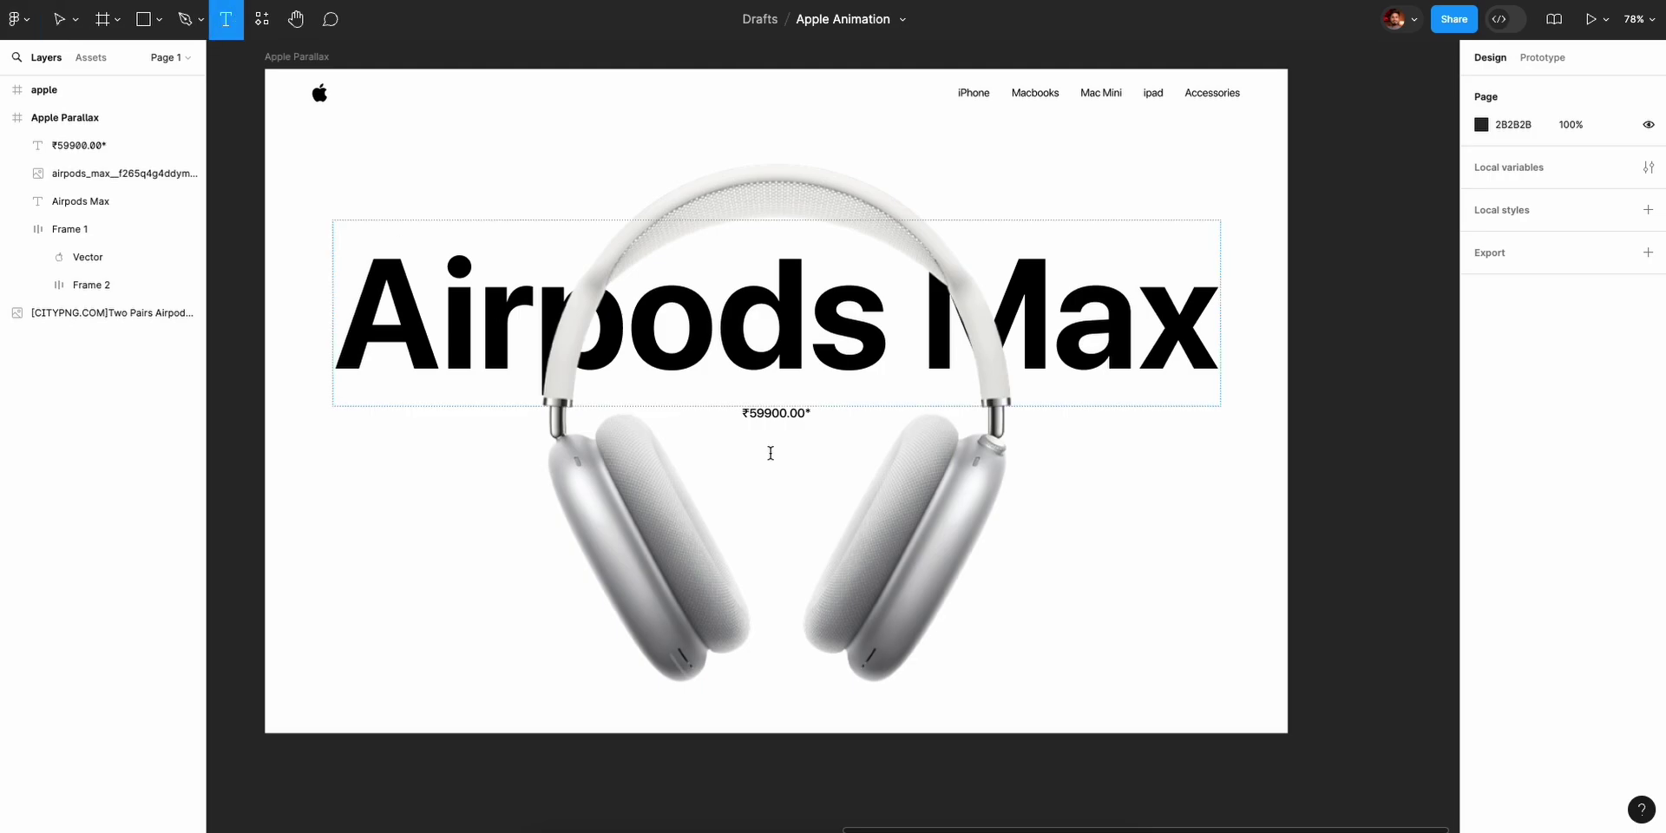
click(762, 678)
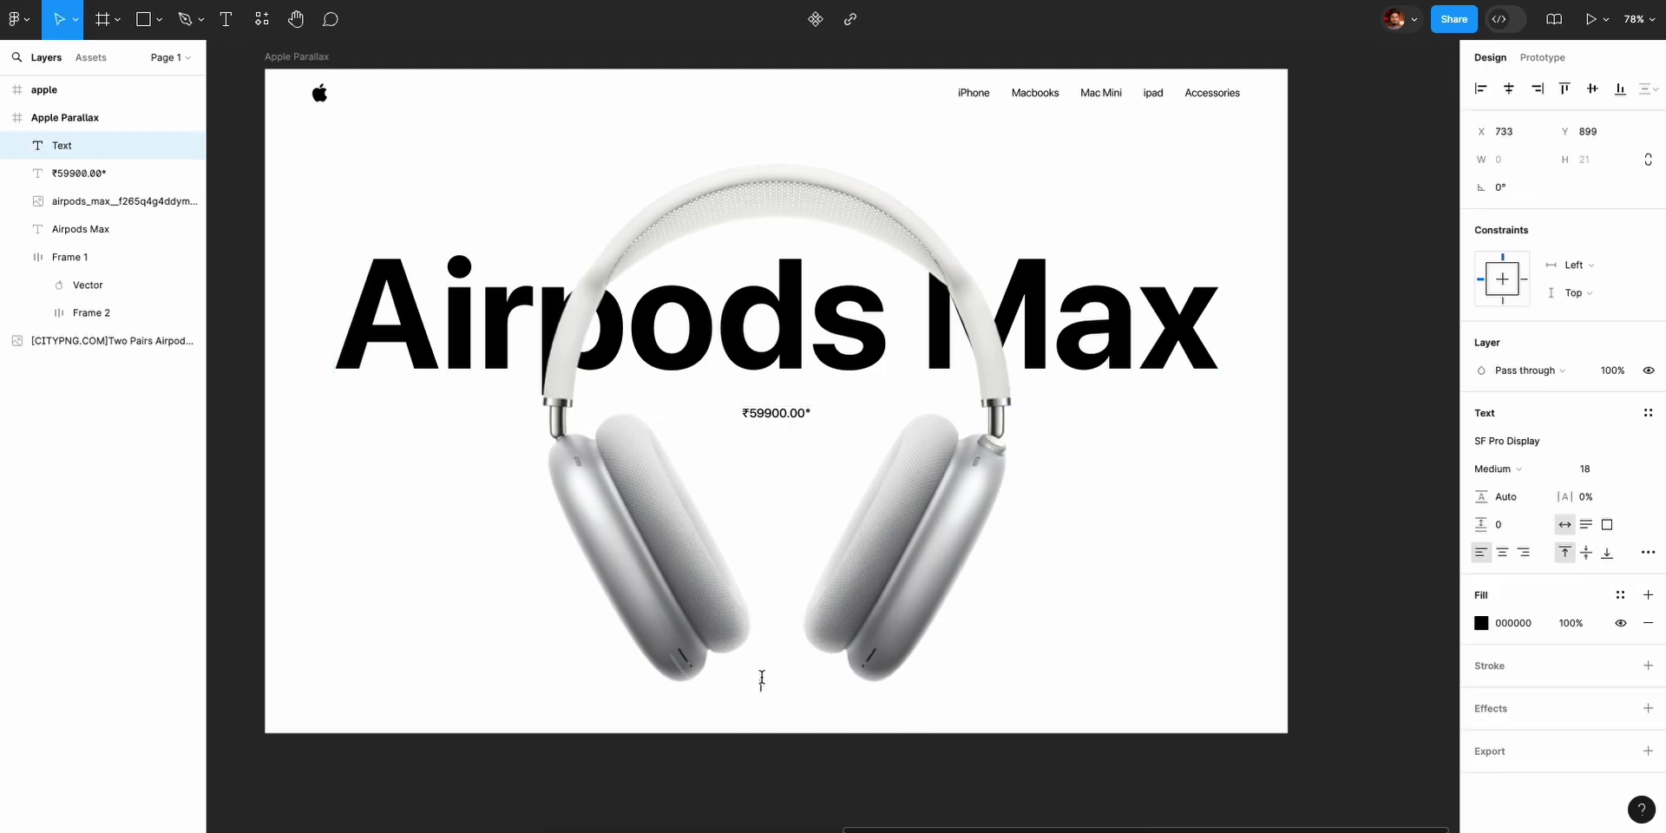
text(Buy)
key(Escape)
Wrap the Buy text in an auto layout frame and set its horizontal padding to 24.
drag(768, 687, 768, 690)
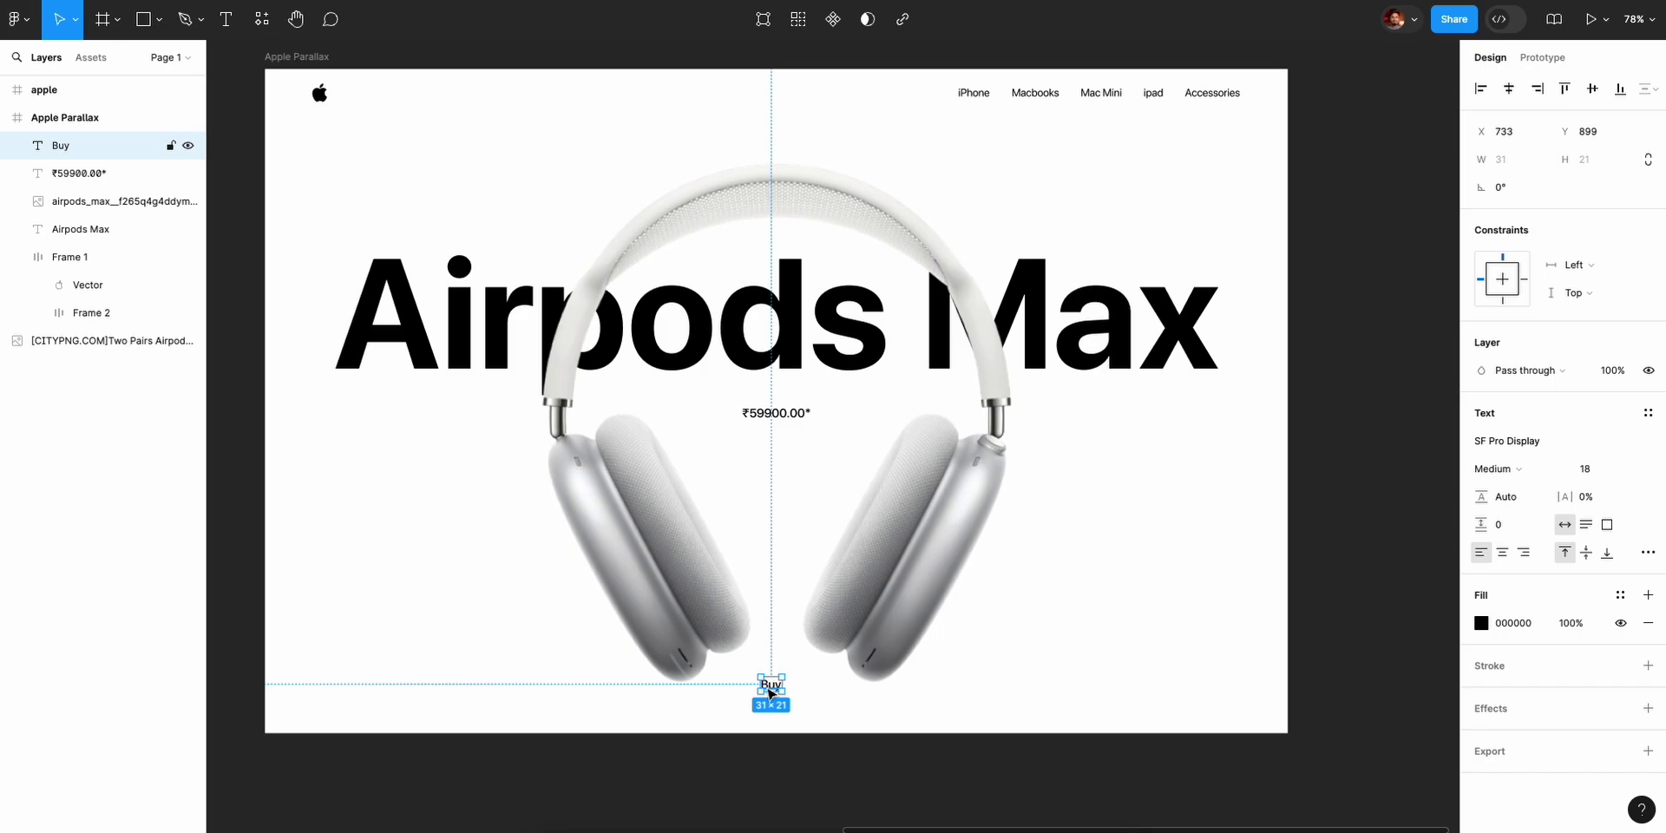
key(shift+a)
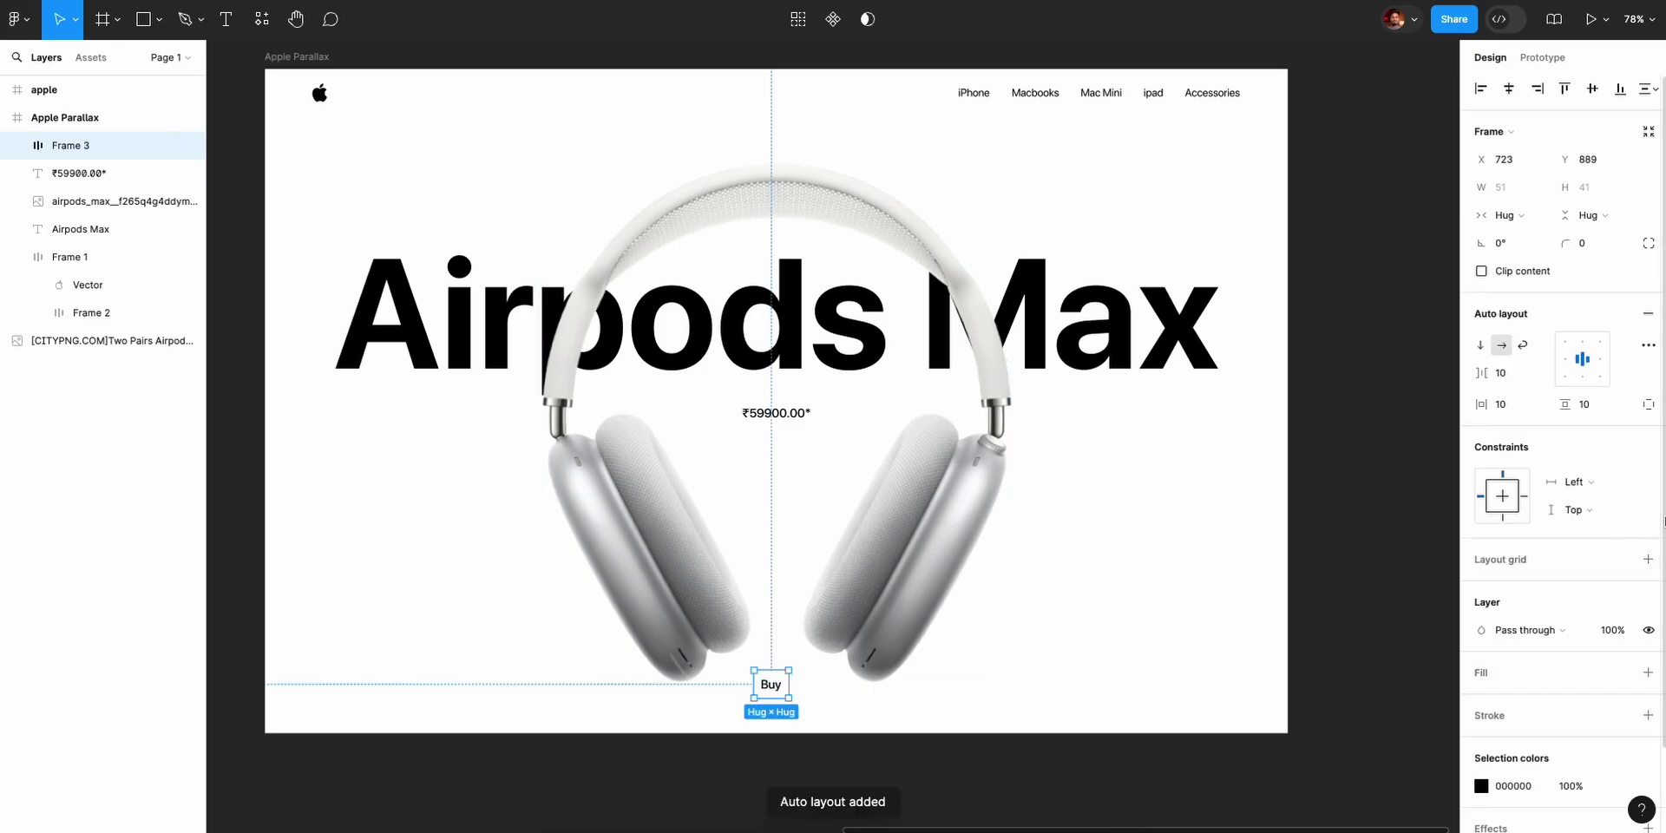
drag(1485, 406, 1509, 417)
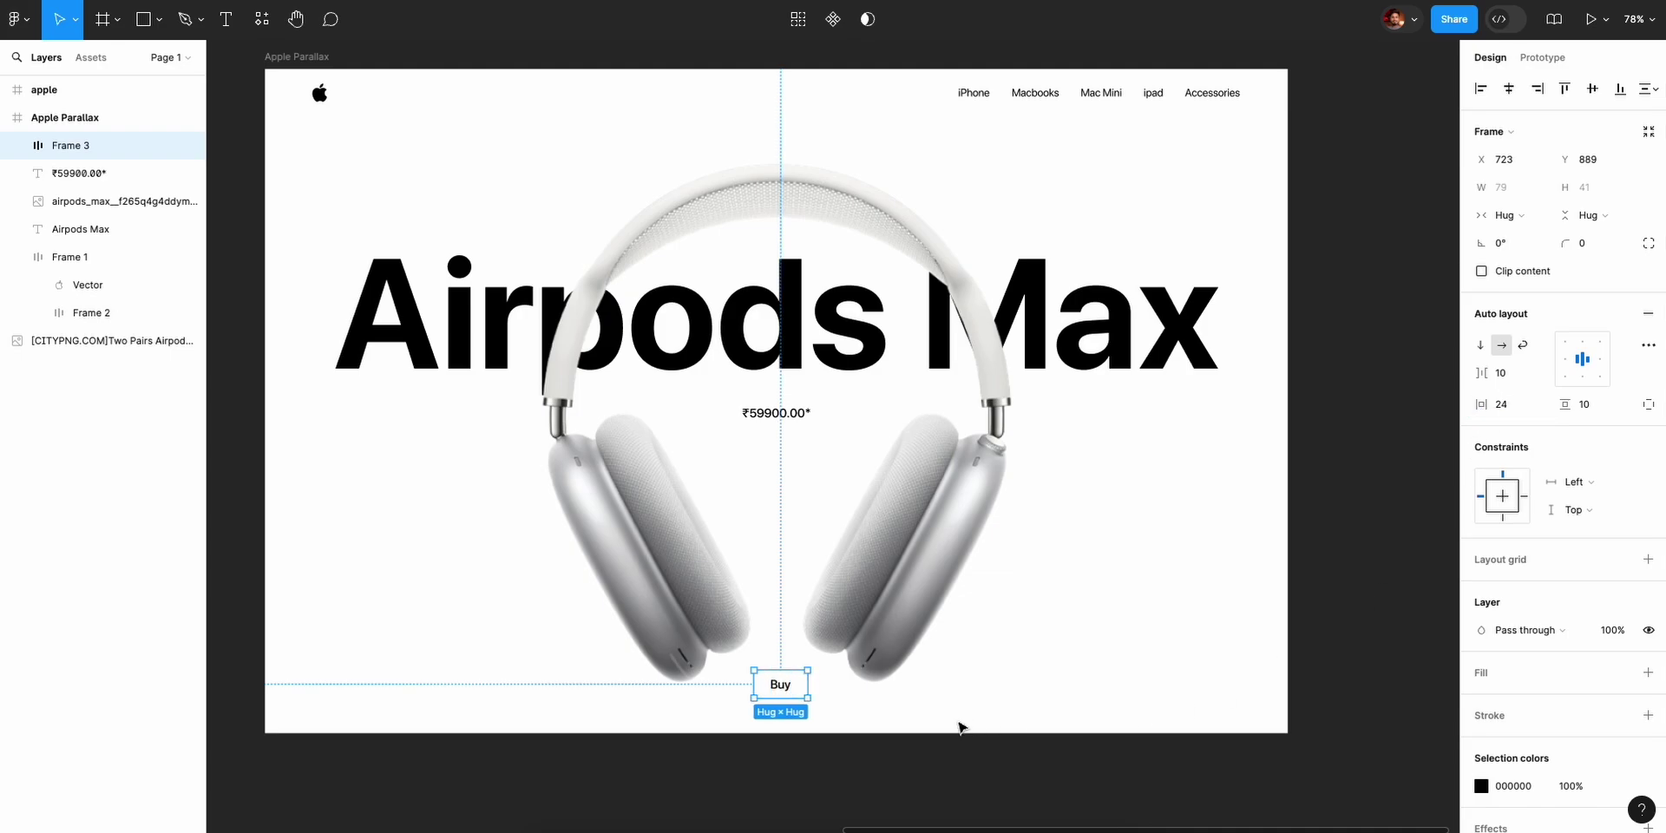
Switch to Google Chrome, inspect the Buy button on Apple's page to copy its background colour #0071e3, and return to Figma.
key(super+Tab)
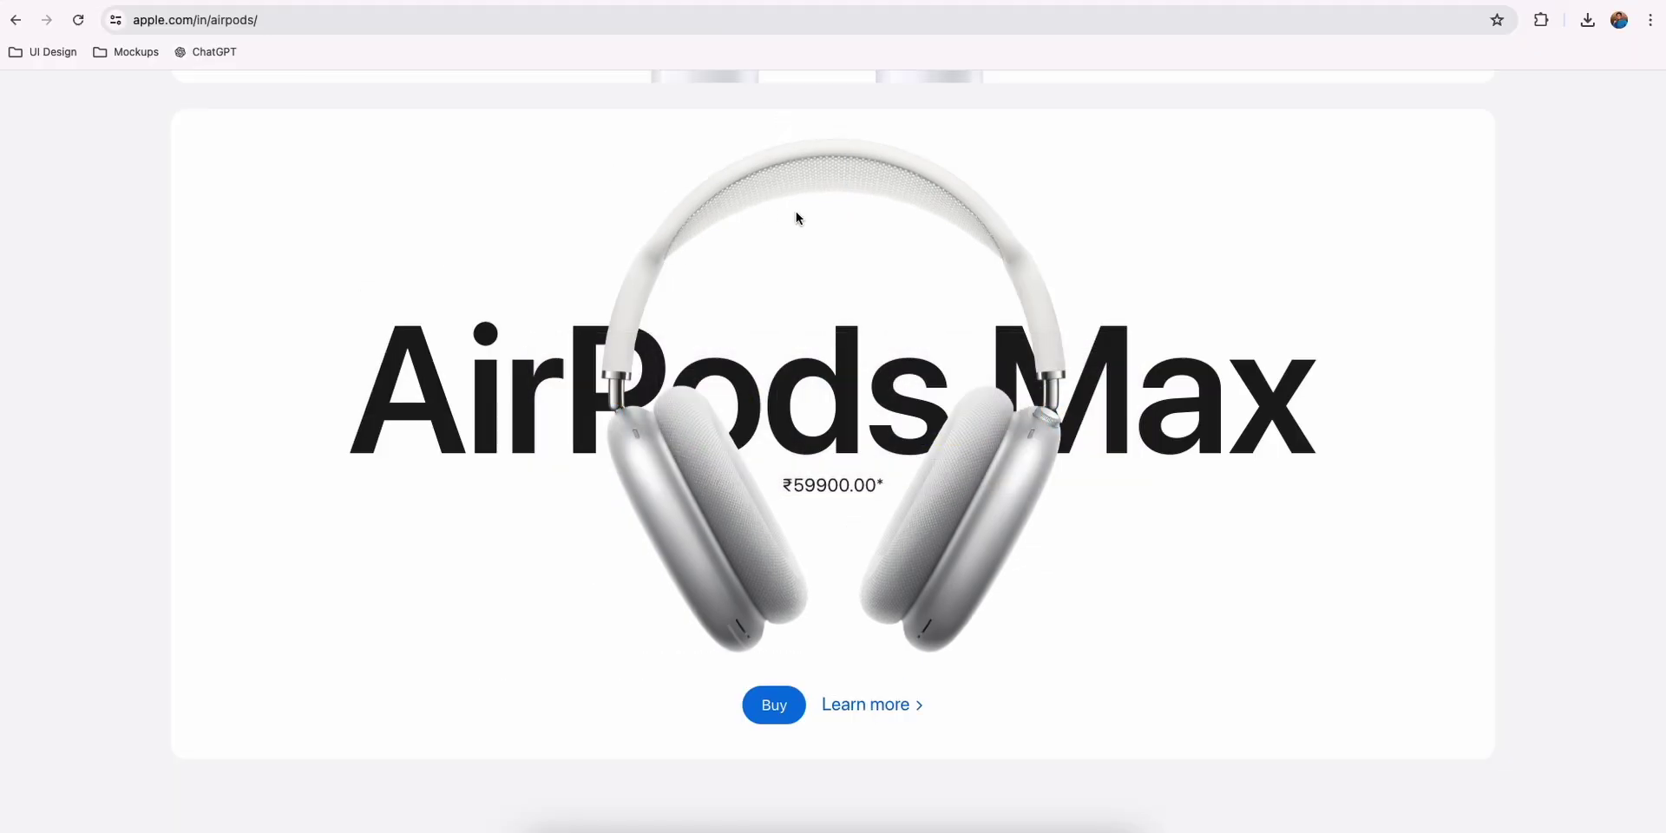
right_click(1155, 136)
click(1186, 438)
click(1199, 85)
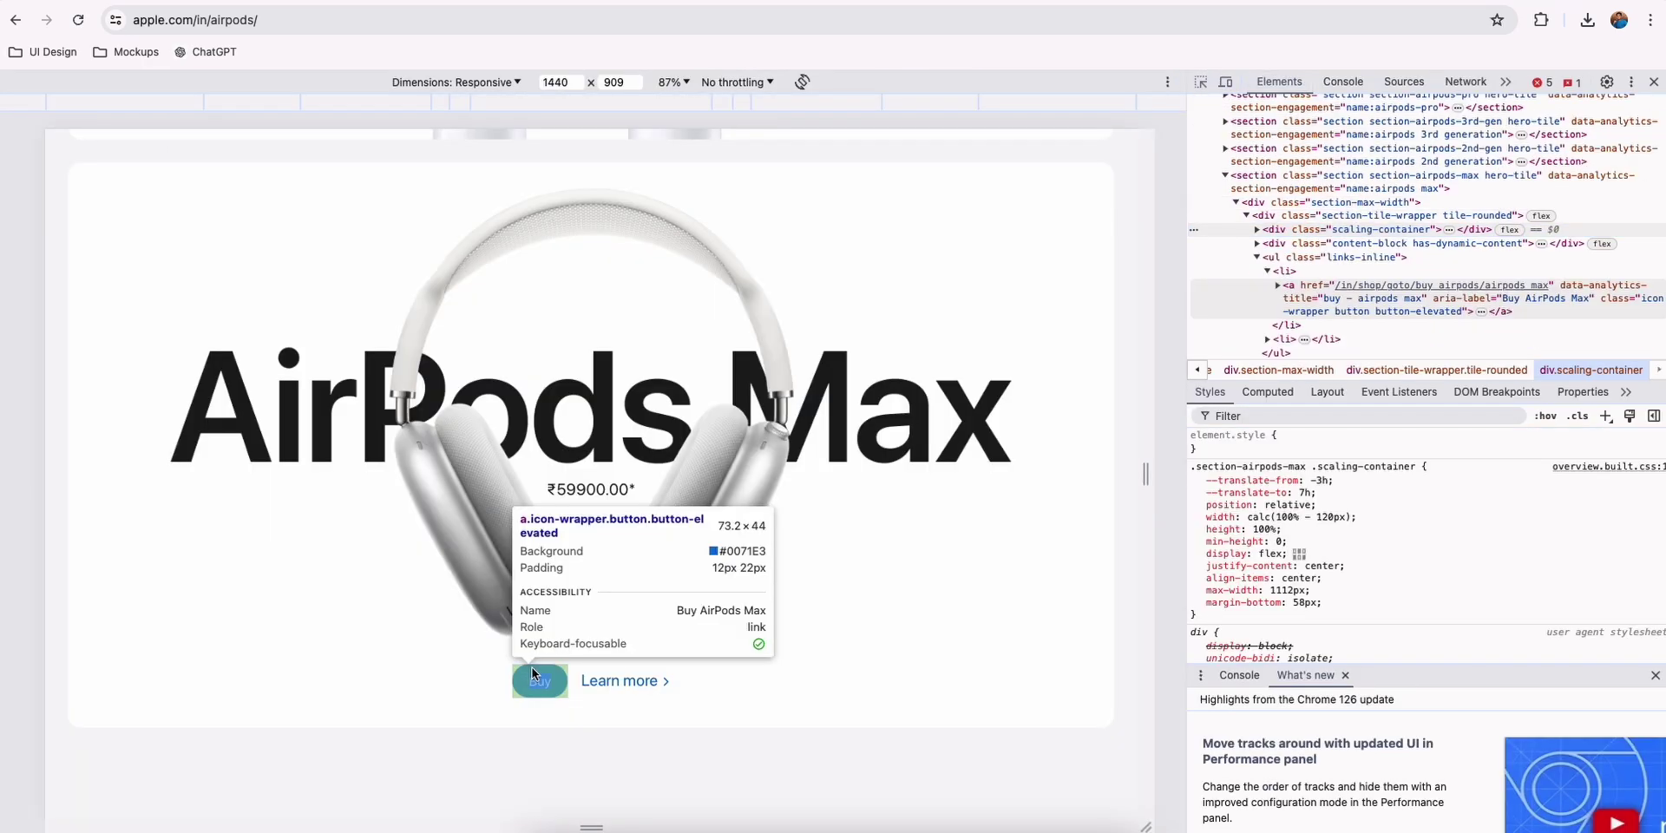
click(540, 680)
scroll(1359, 612, down, 5)
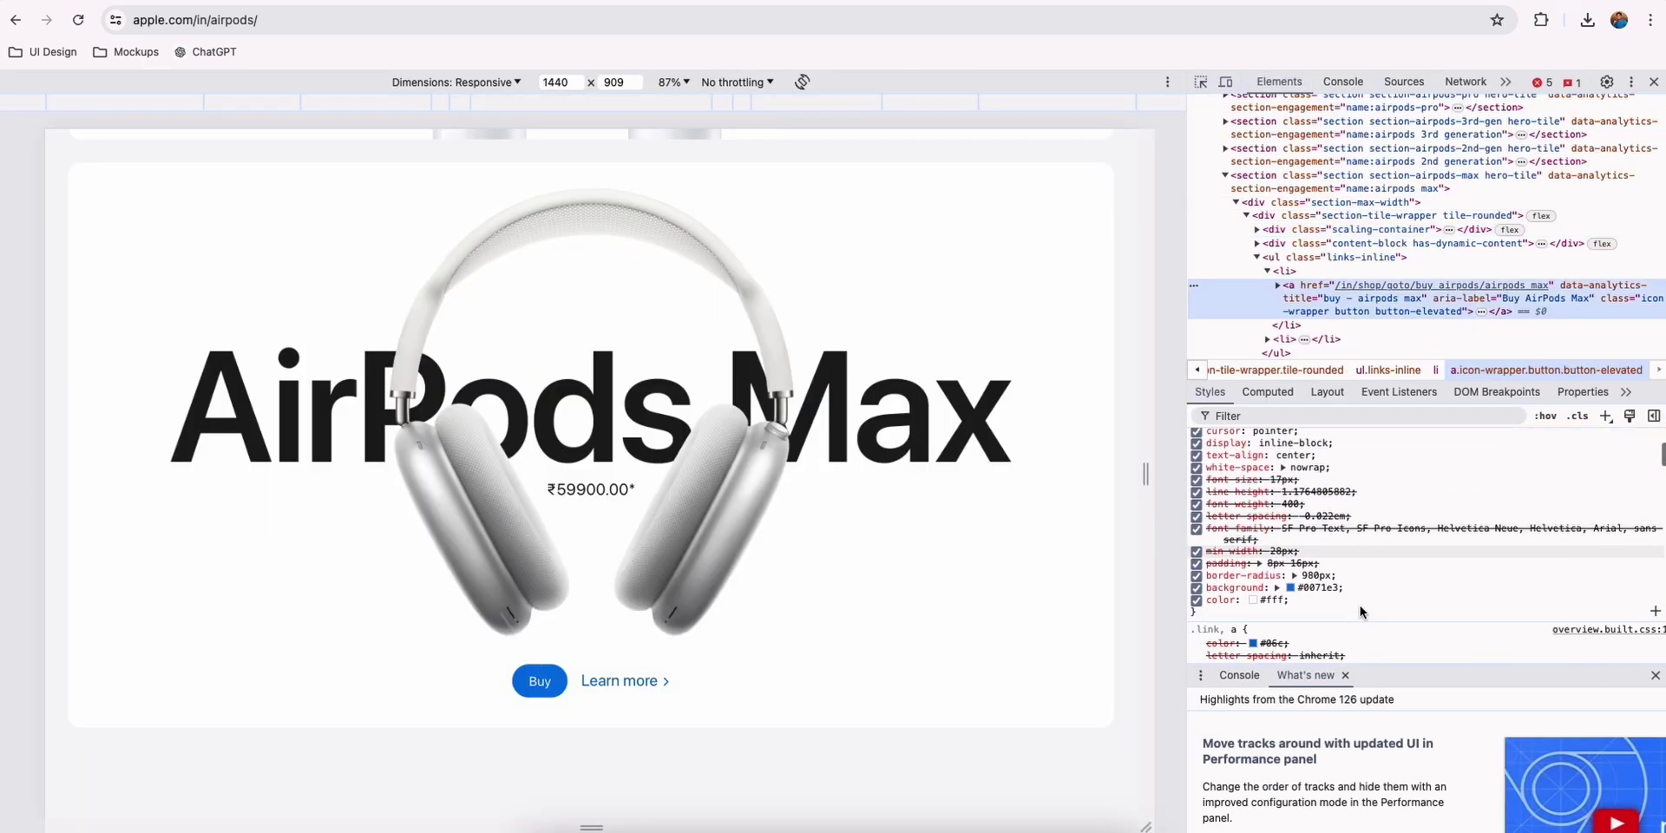
scroll(1360, 612, down, 1)
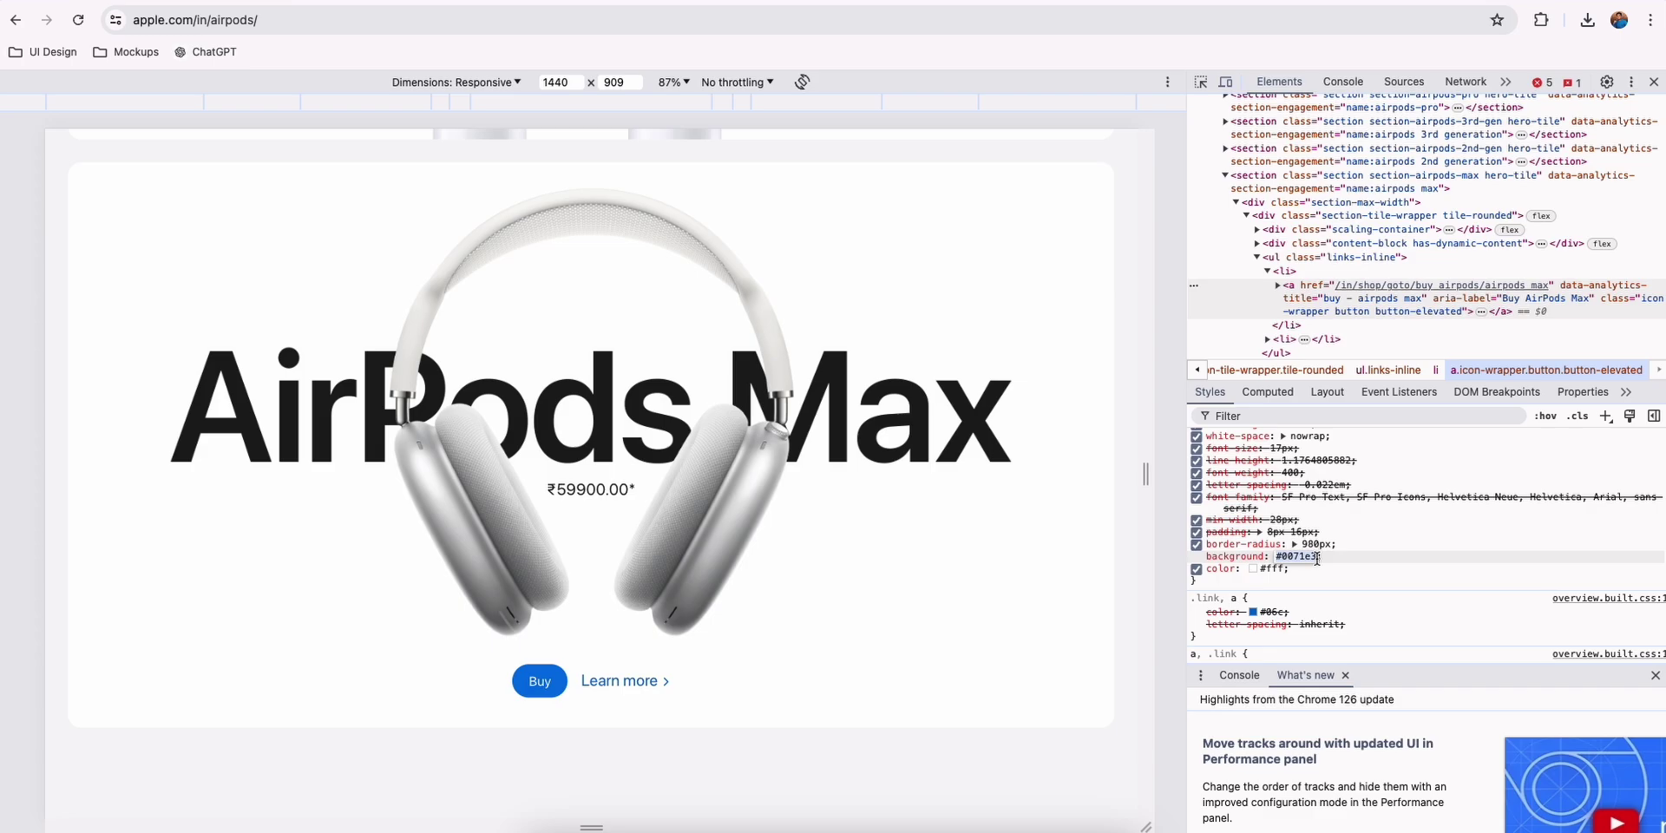
key(super+Tab)
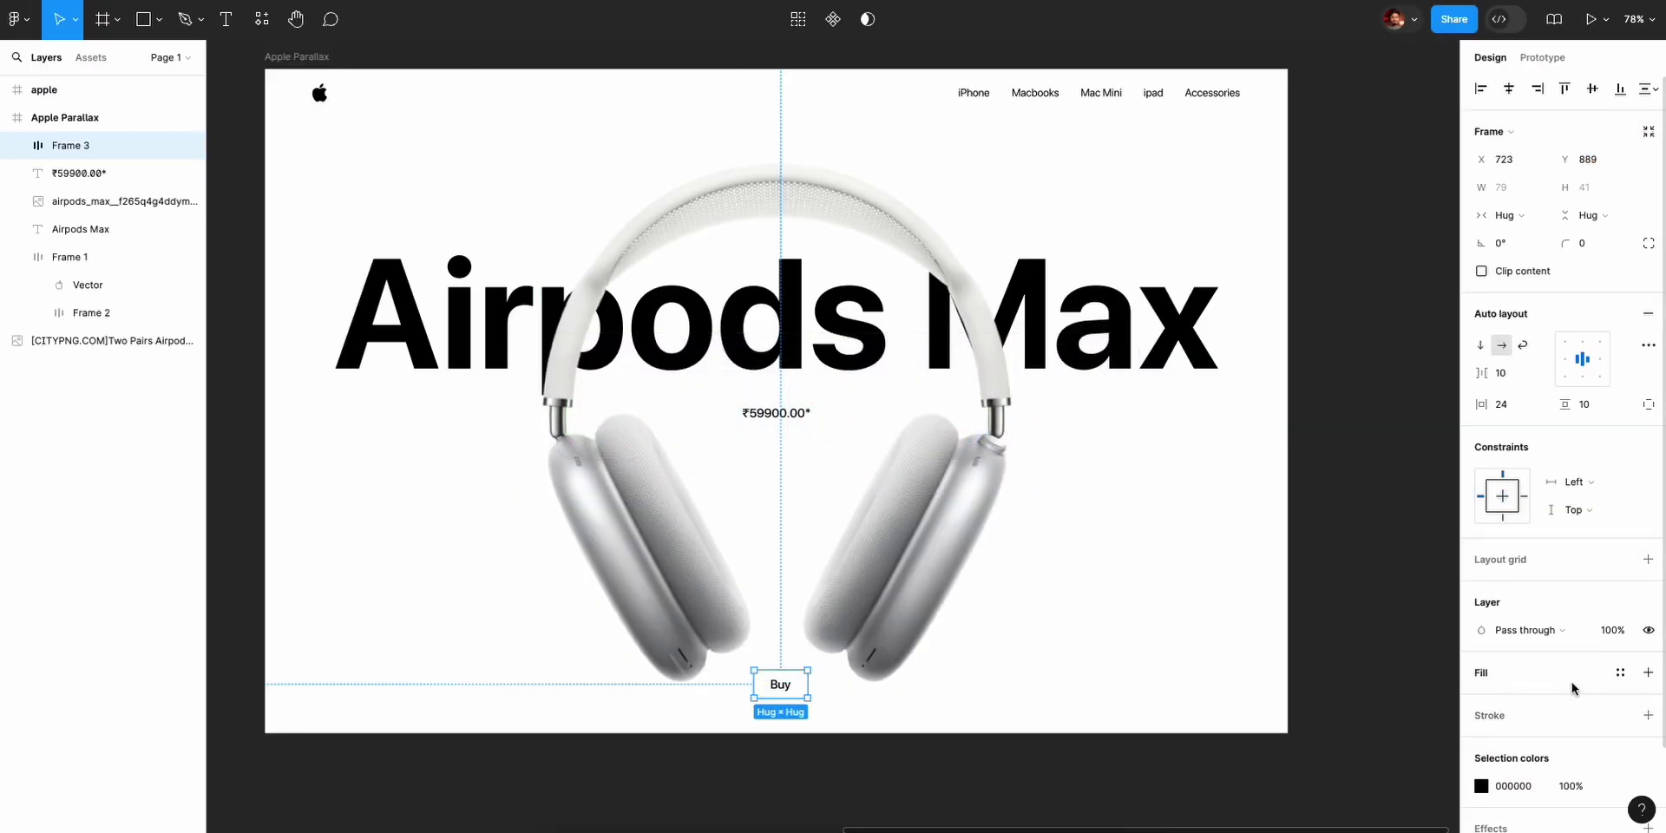
Add a fill of 0071E3 to the Buy button frame and deselect it.
click(1648, 673)
click(1524, 707)
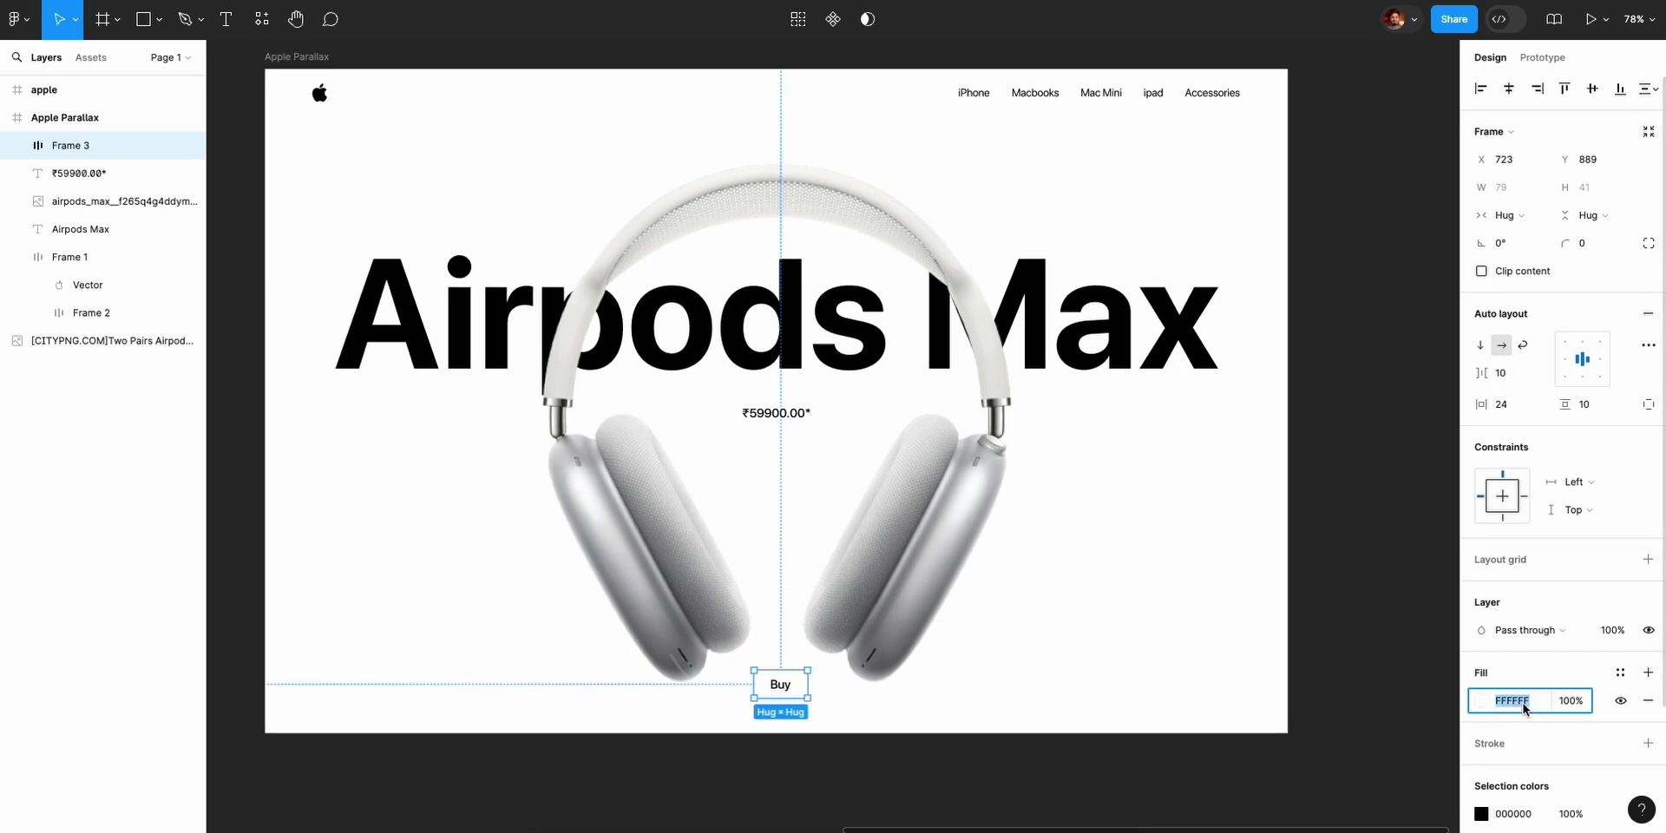
key(Return)
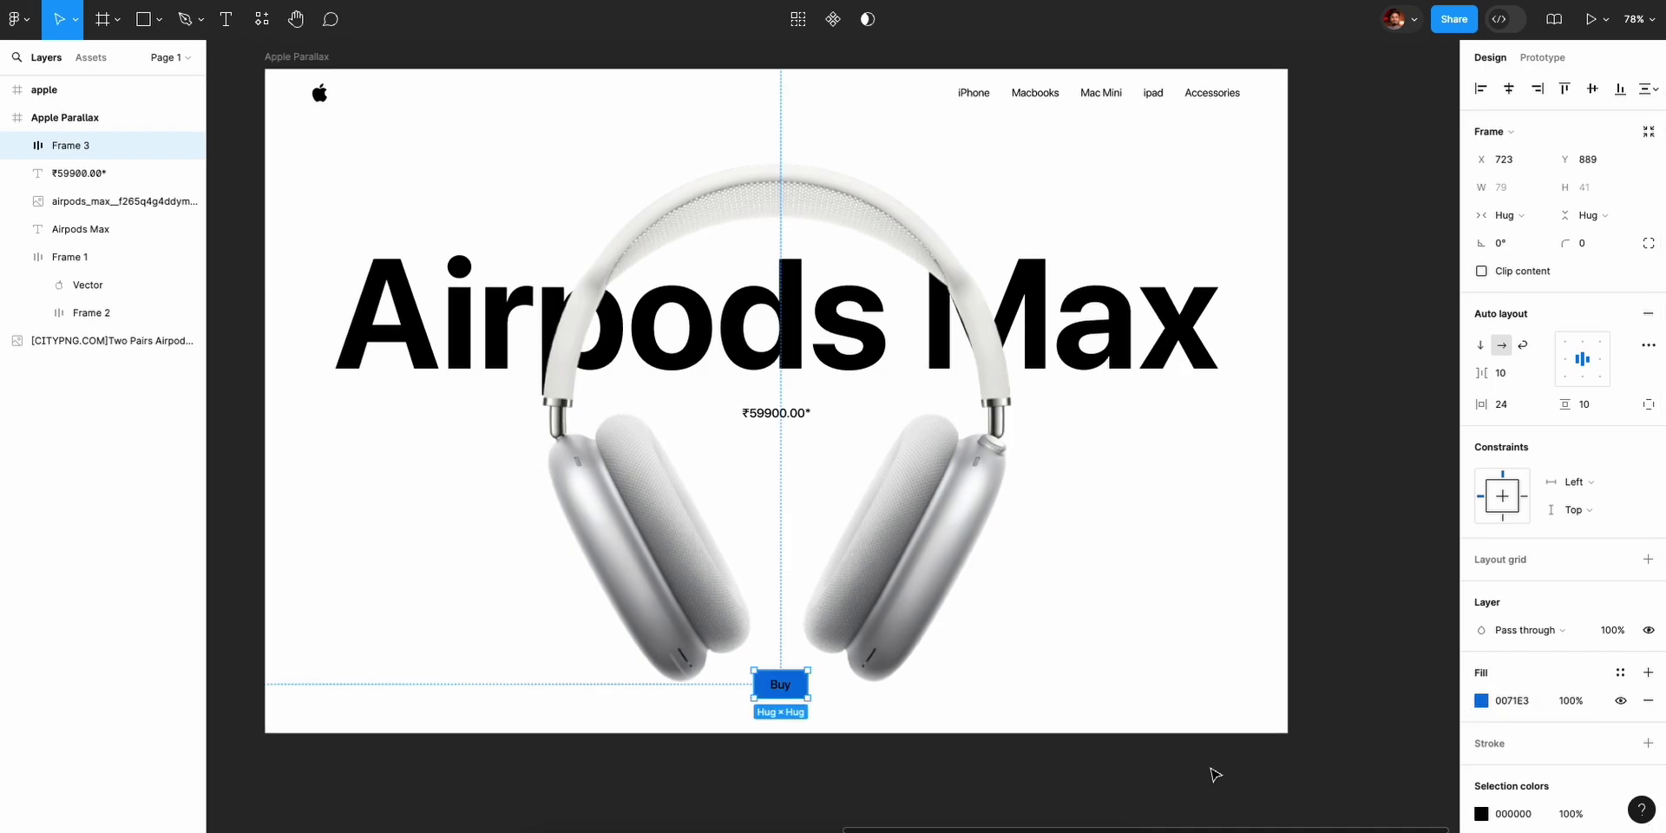
click(1109, 771)
Set the Buy text's fill to FFFFFF and deselect it.
double_click(772, 690)
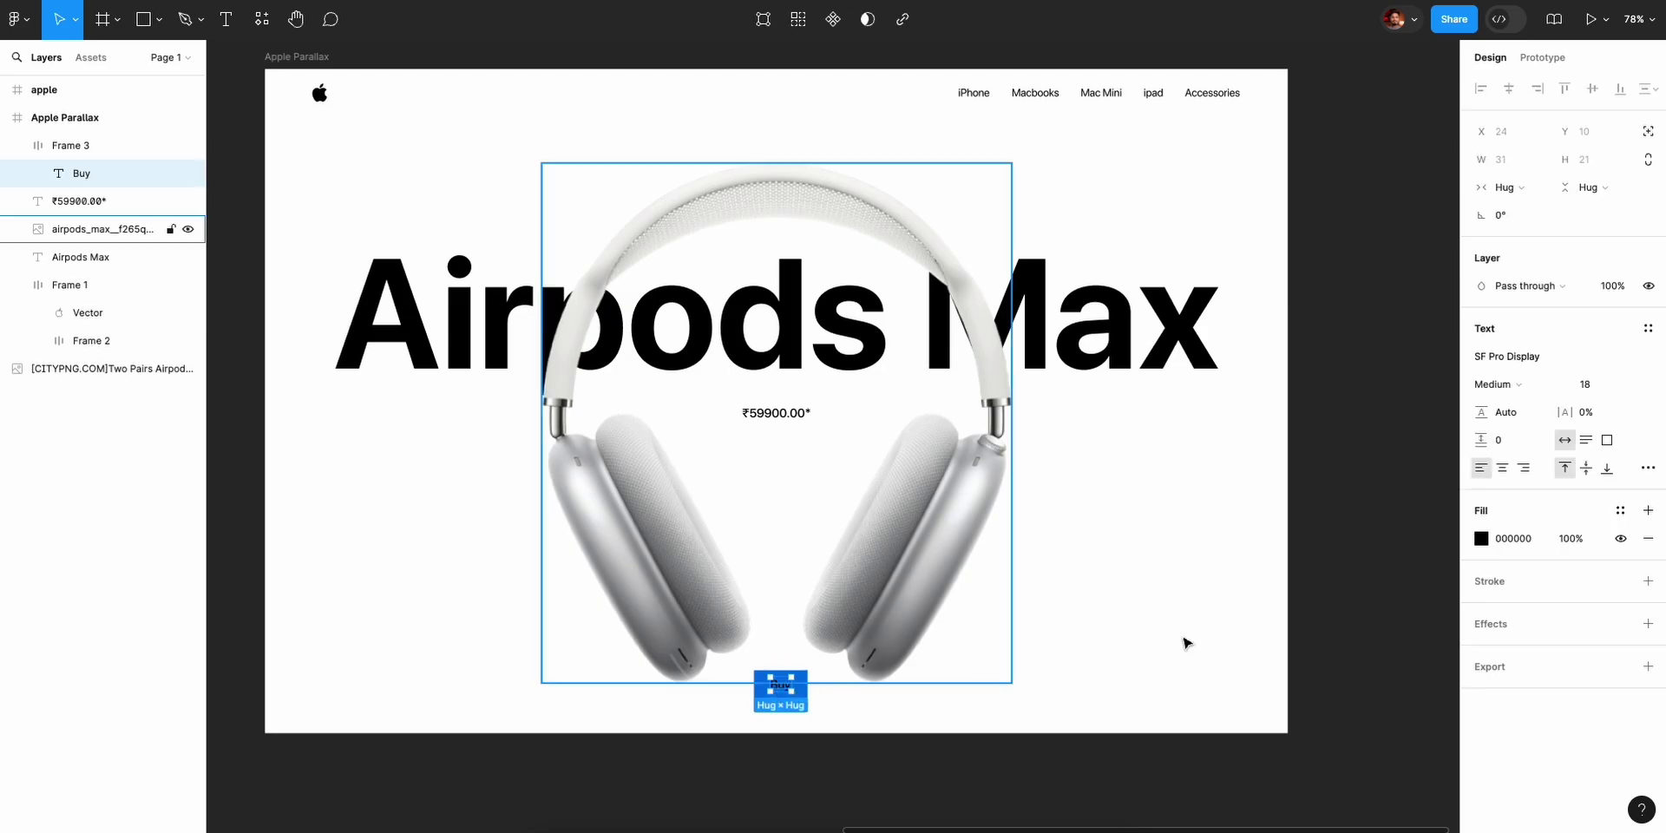
click(1481, 538)
text(FFFFFF)
key(Return)
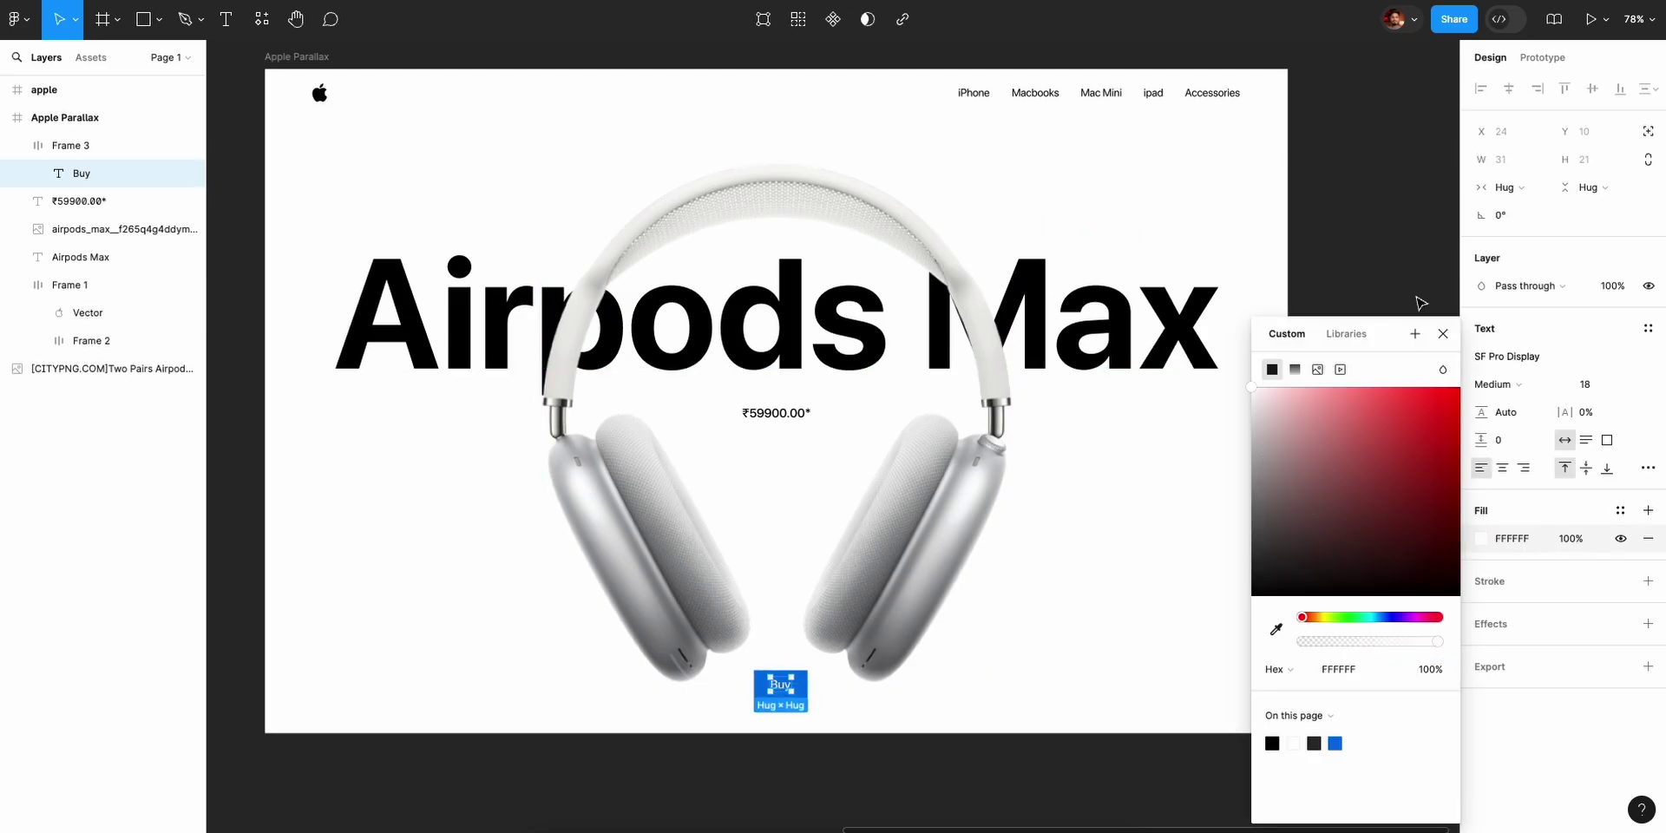
click(1442, 334)
click(768, 795)
Check the Buy button on Apple's page in Google Chrome, return to Figma, set the button's corner radius to 50 and centre it horizontally.
key(super+Tab)
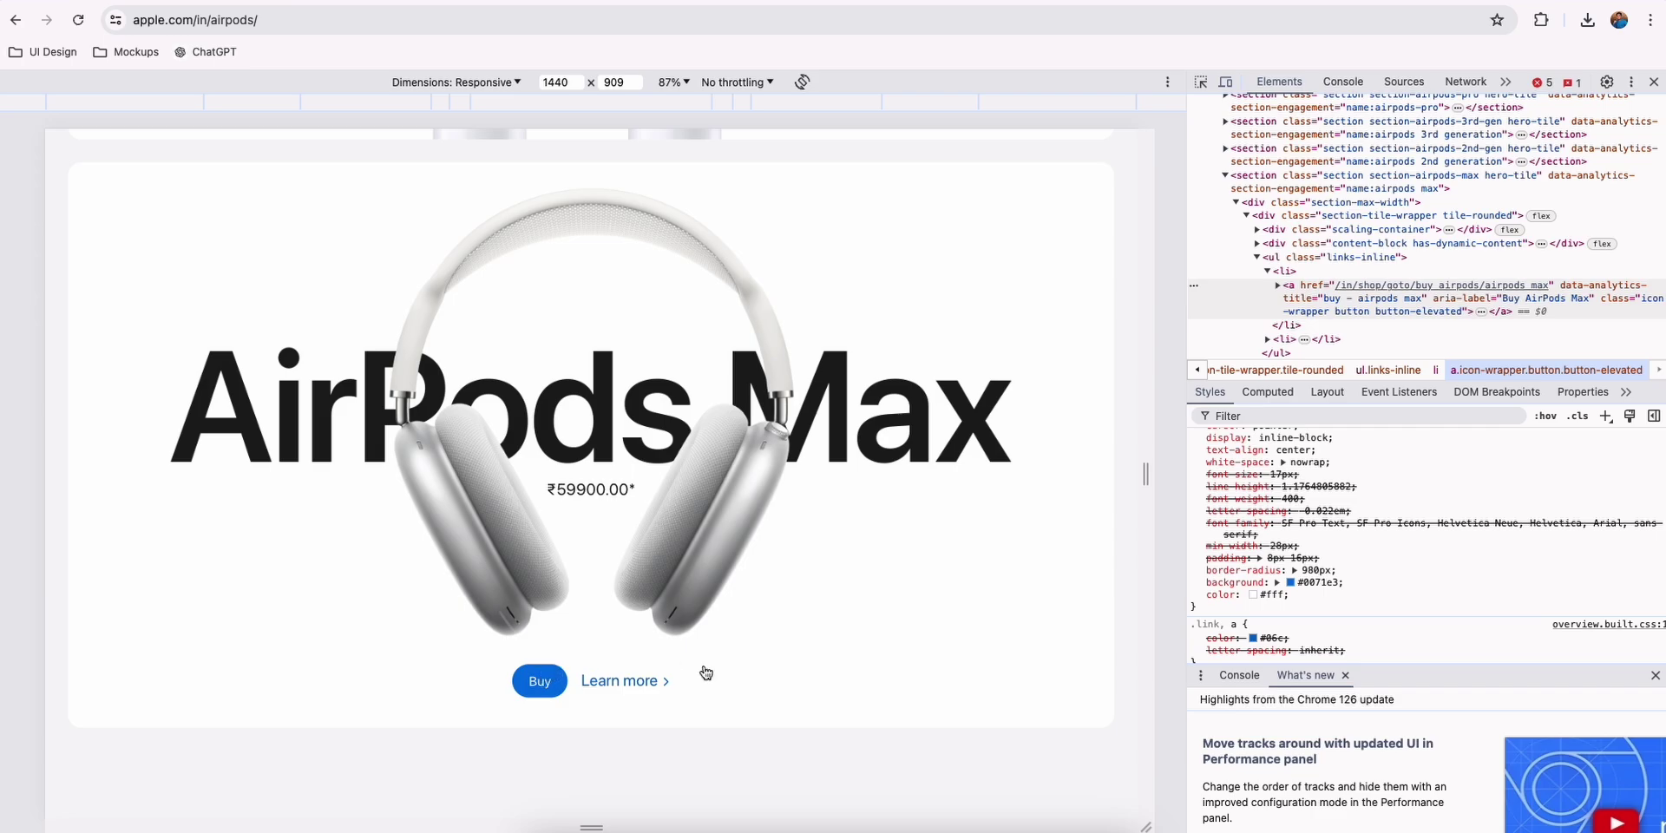
key(super+Tab)
click(788, 681)
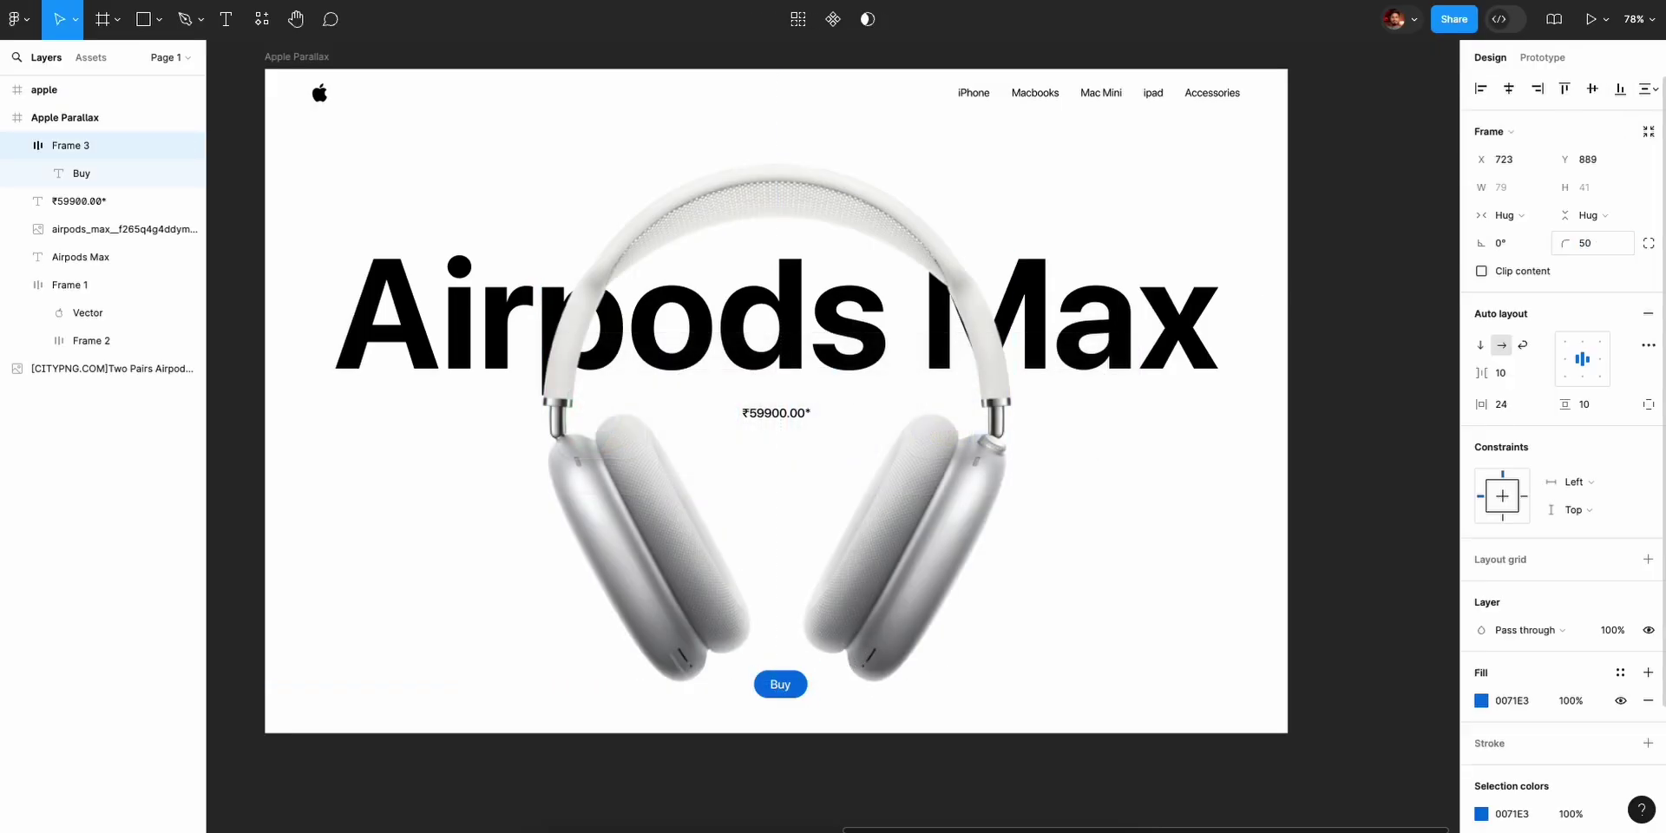
click(1393, 404)
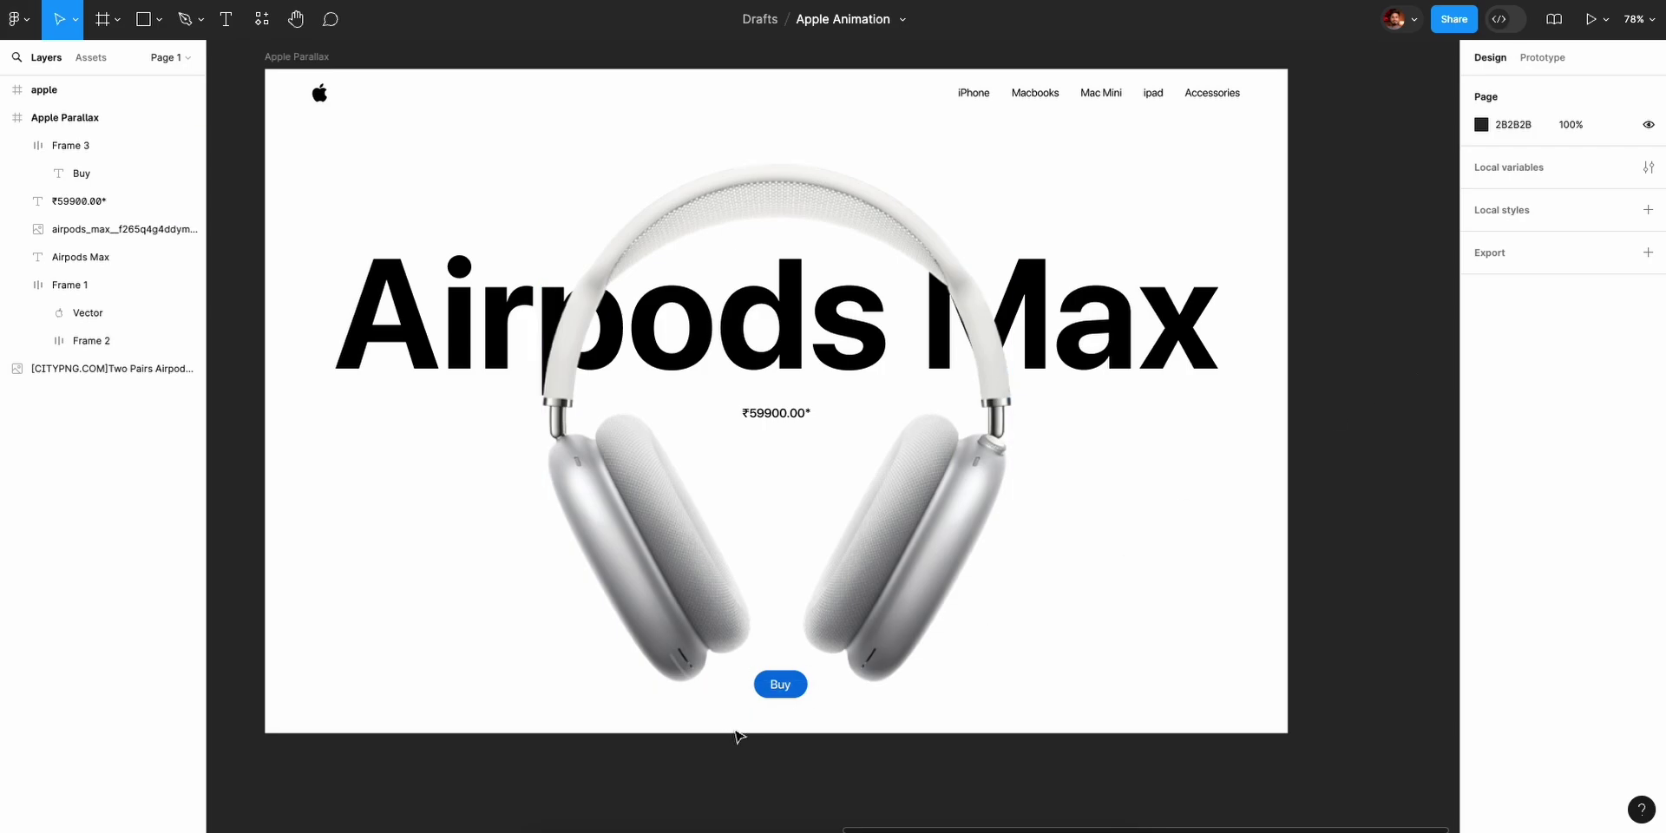
drag(787, 700, 783, 699)
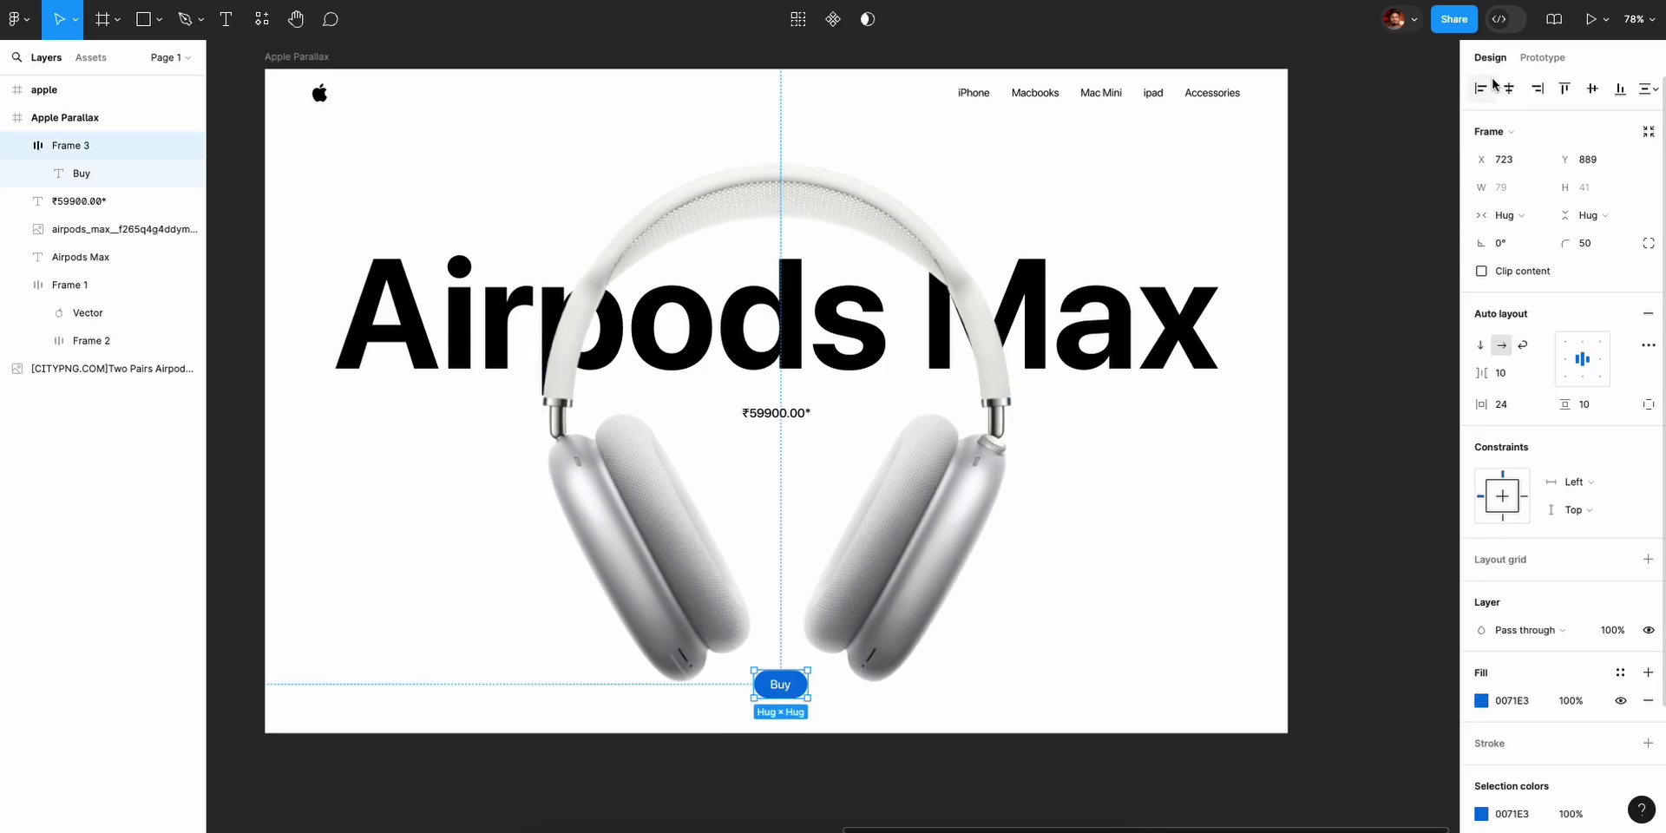
click(1374, 383)
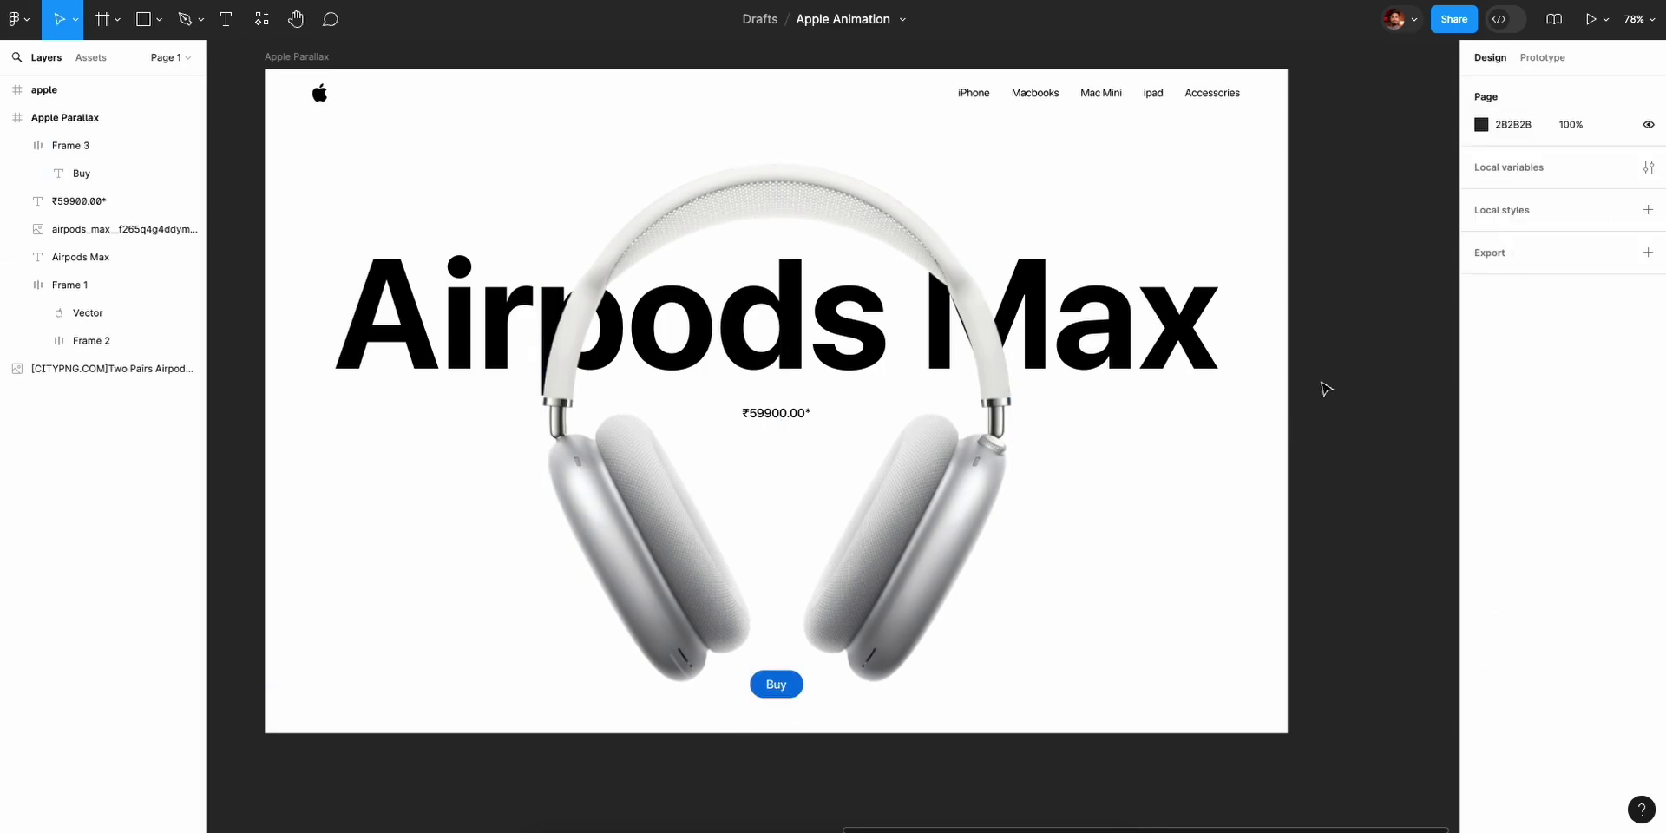
Create a MacBook Pro 14" frame (1512 × 982) and align it beside the Apple Parallax frame.
scroll(911, 327, up, 1)
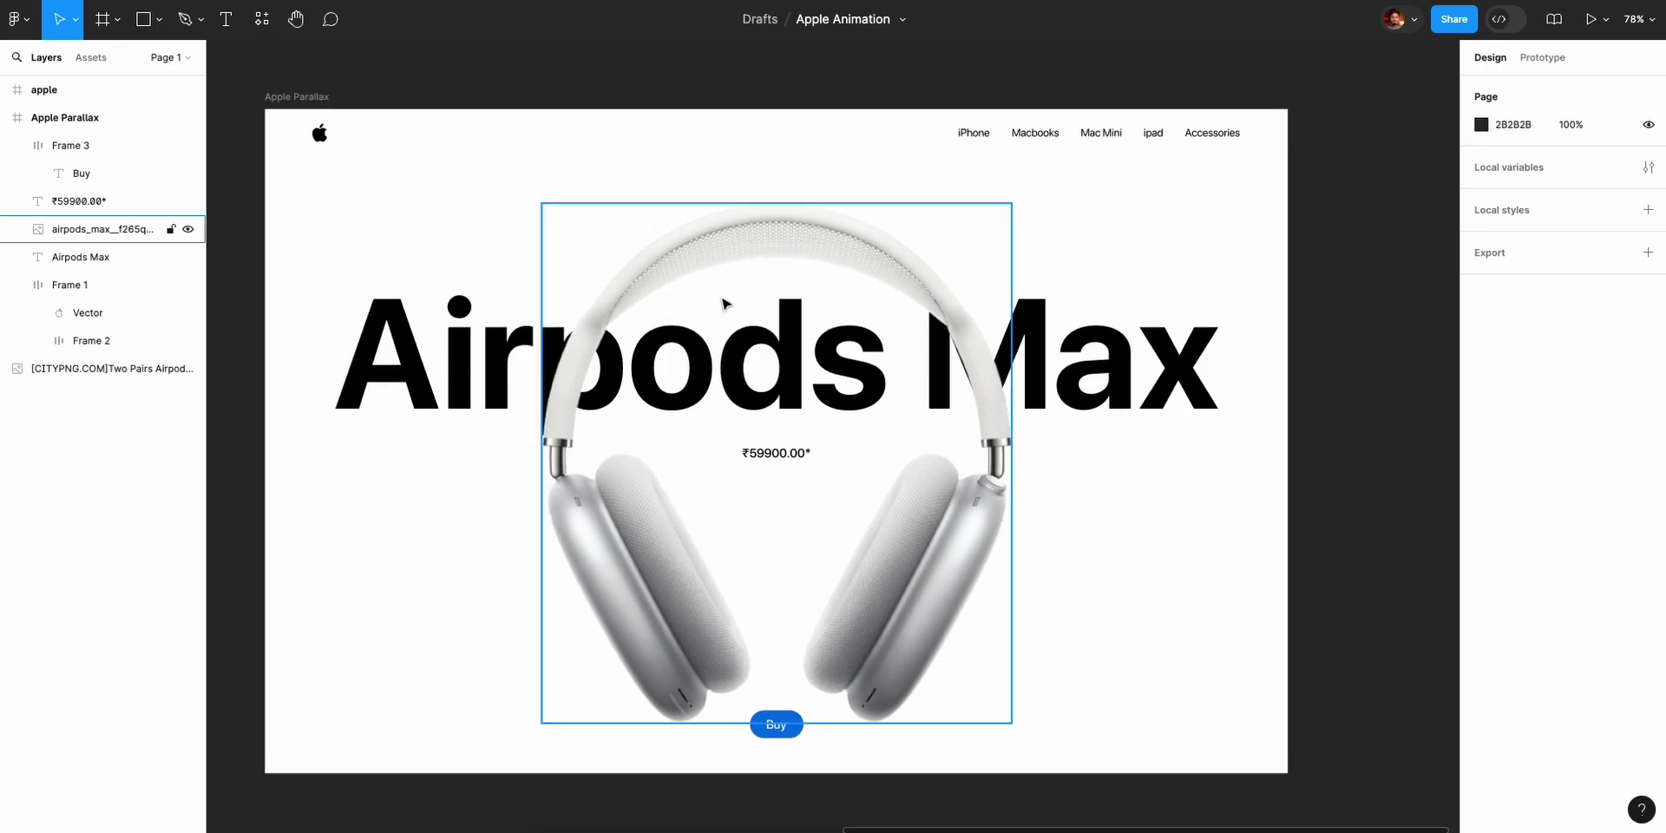
scroll(743, 228, up, 1)
scroll(744, 227, down, 5)
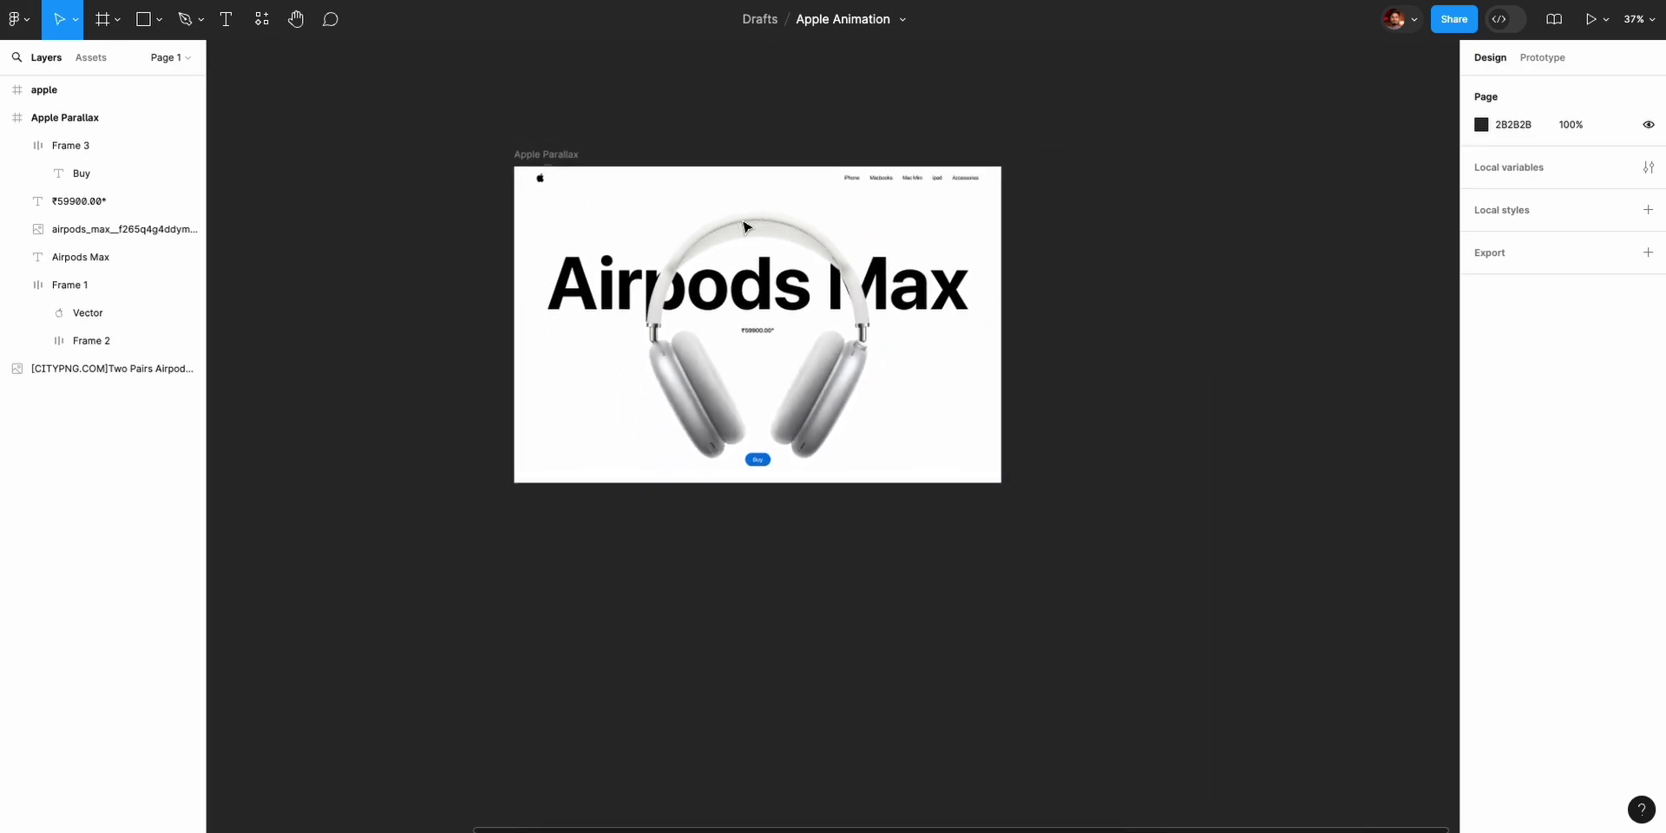
key(f)
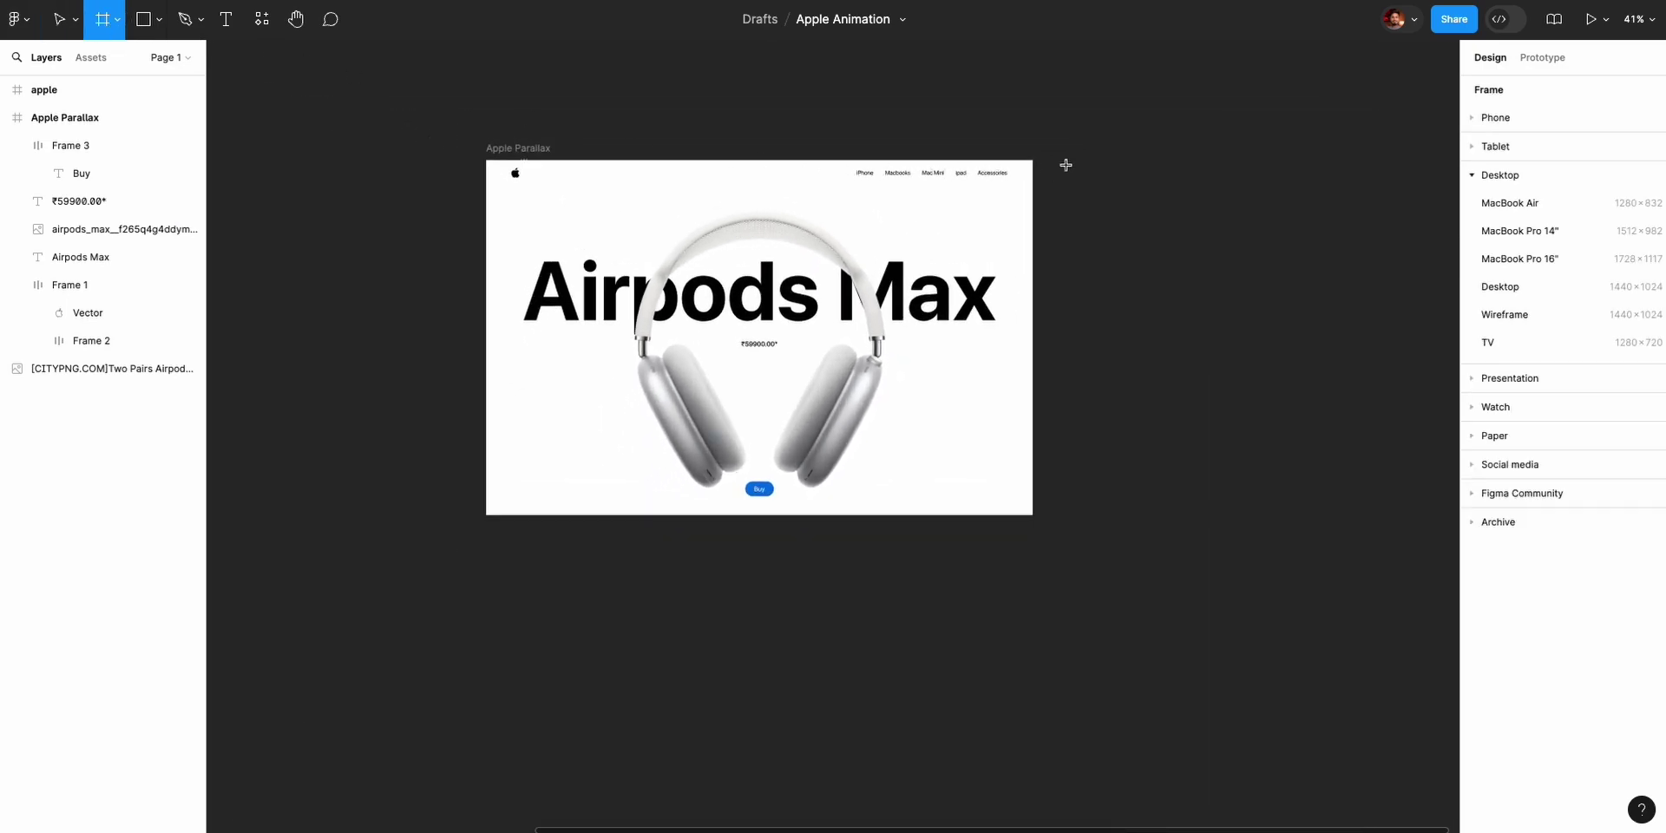
click(1507, 231)
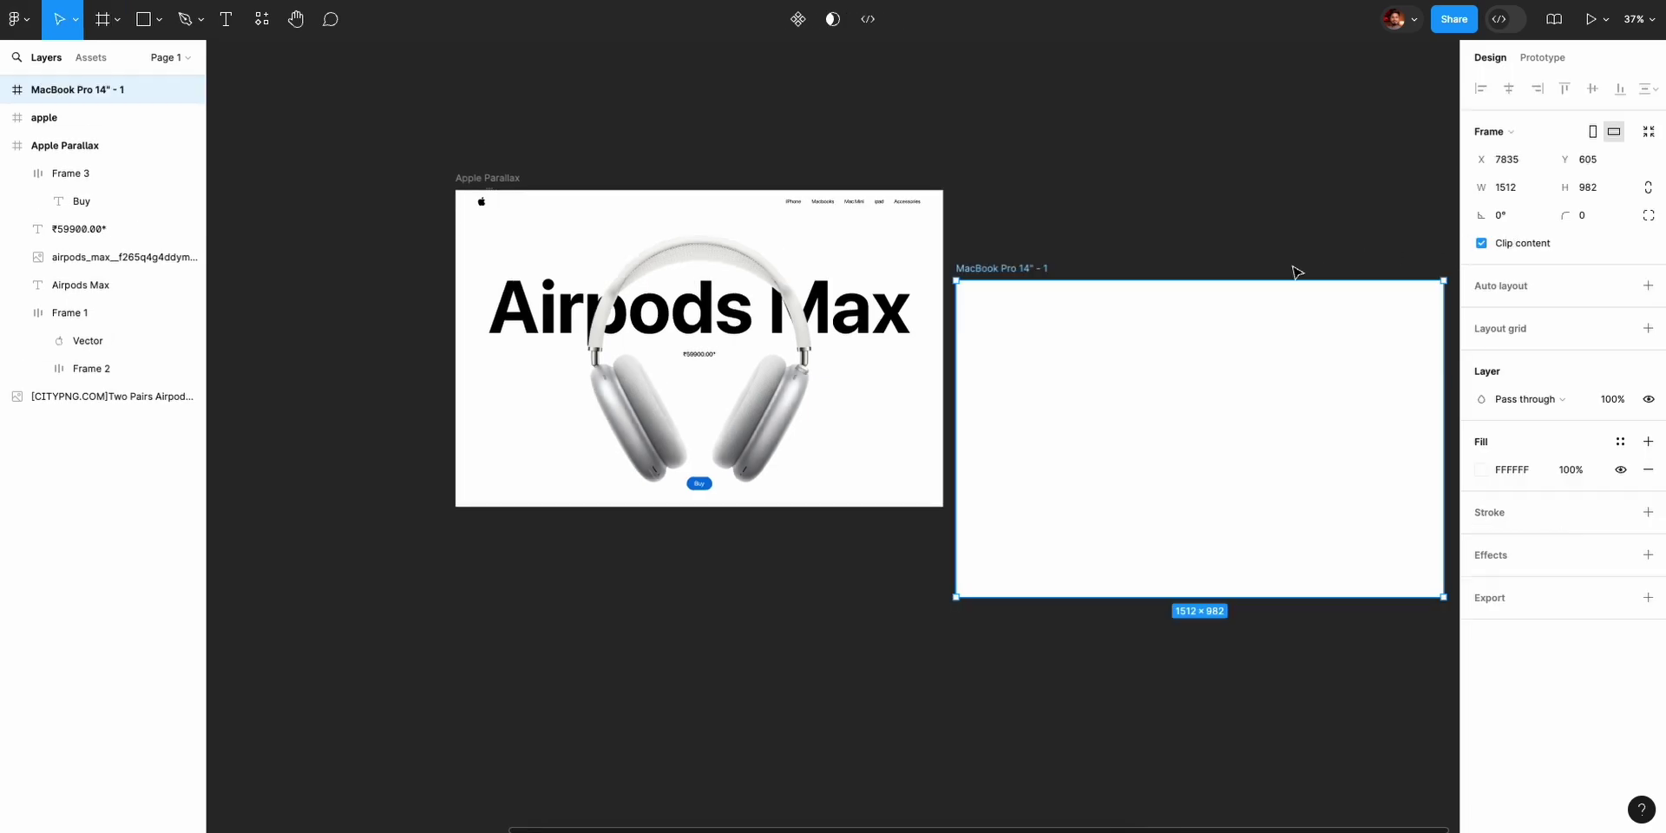
drag(1041, 268, 1038, 186)
scroll(451, 228, right, 3)
Rename the navigation bar layer Frame 1 in the Apple Parallax frame as Header.
click(452, 229)
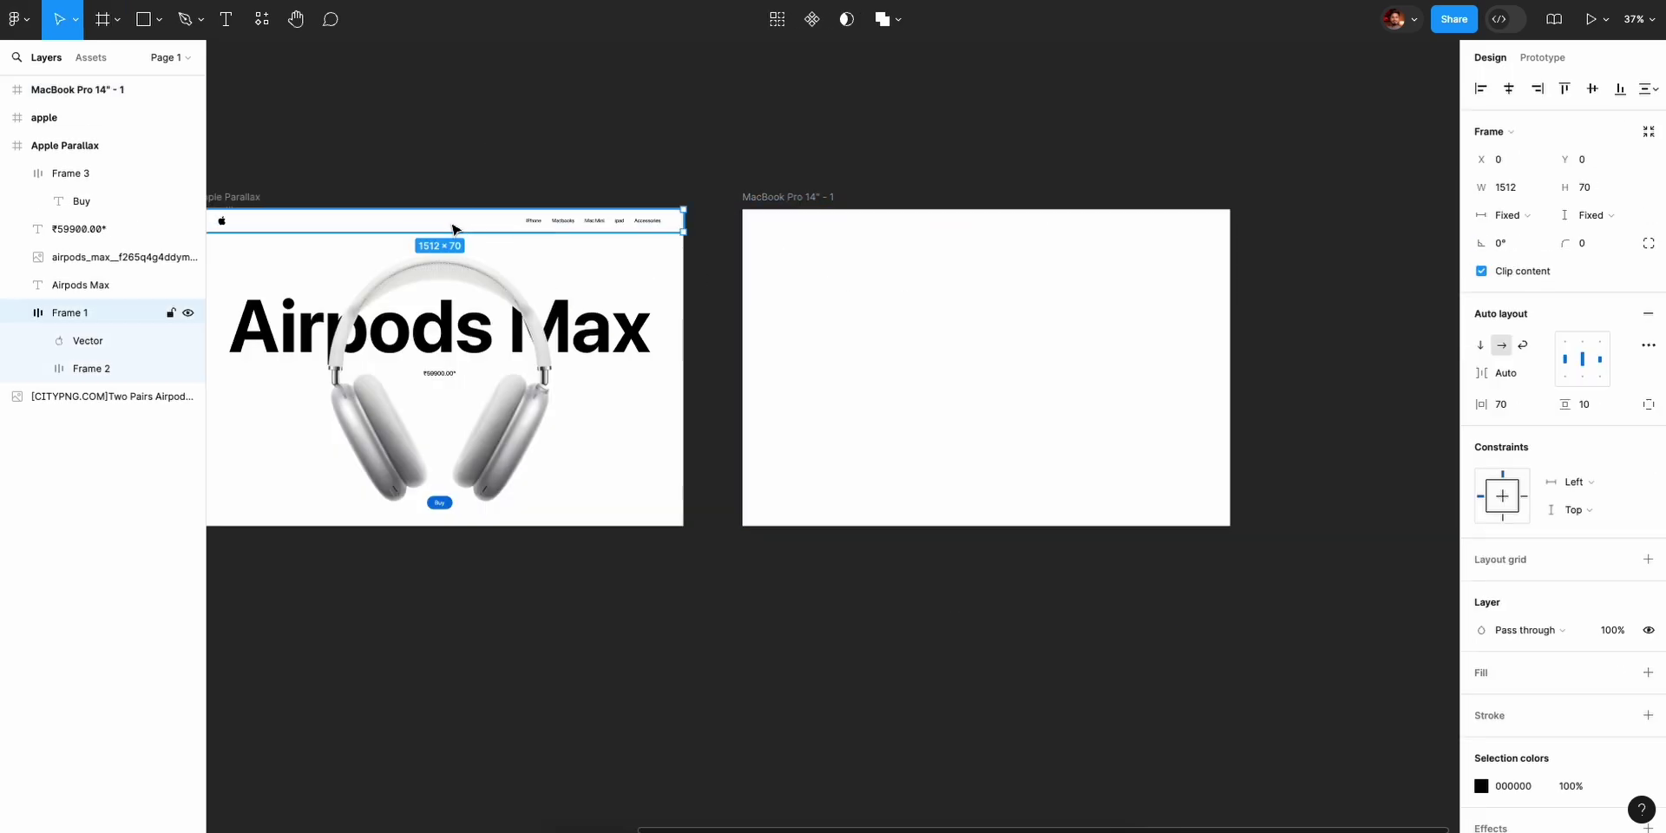
double_click(69, 316)
text(Header)
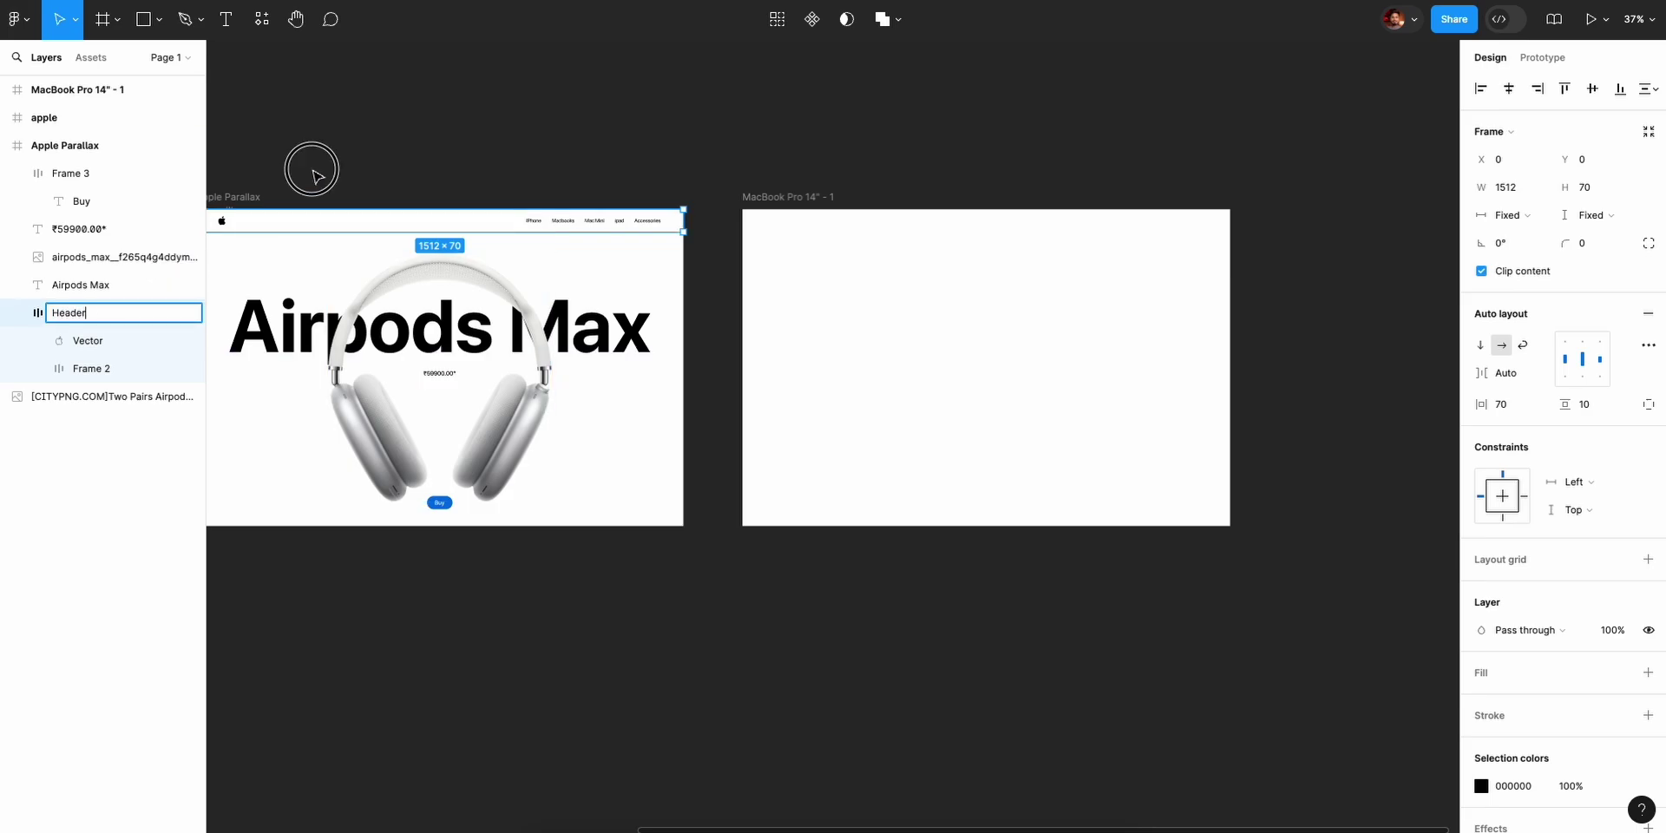
click(309, 168)
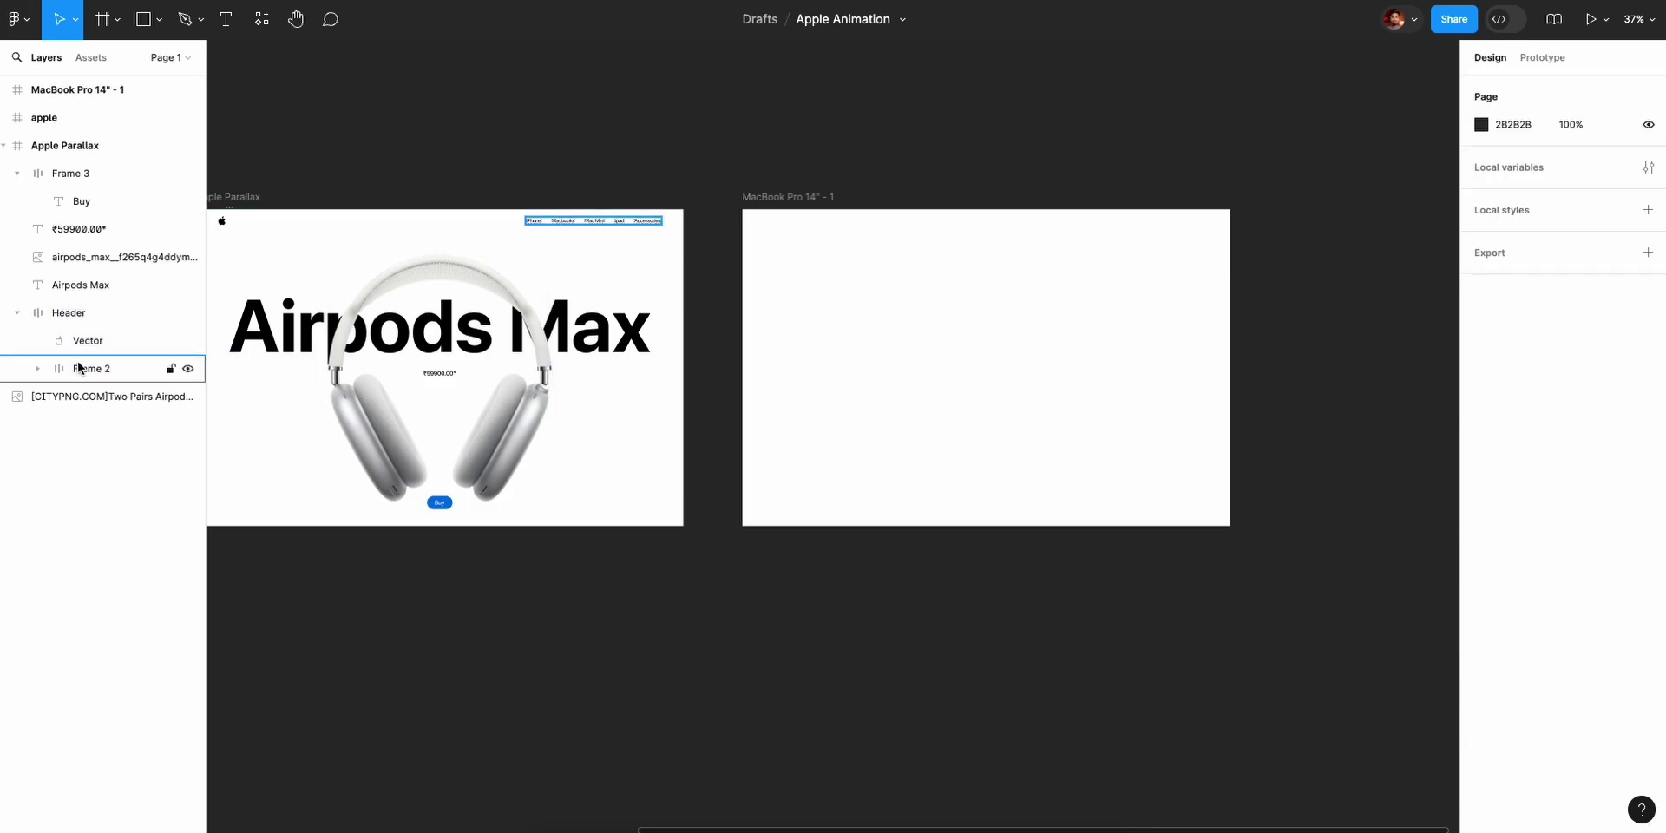
Copy the Header from the Apple Parallax frame into the MacBook Pro 14" frame.
click(81, 315)
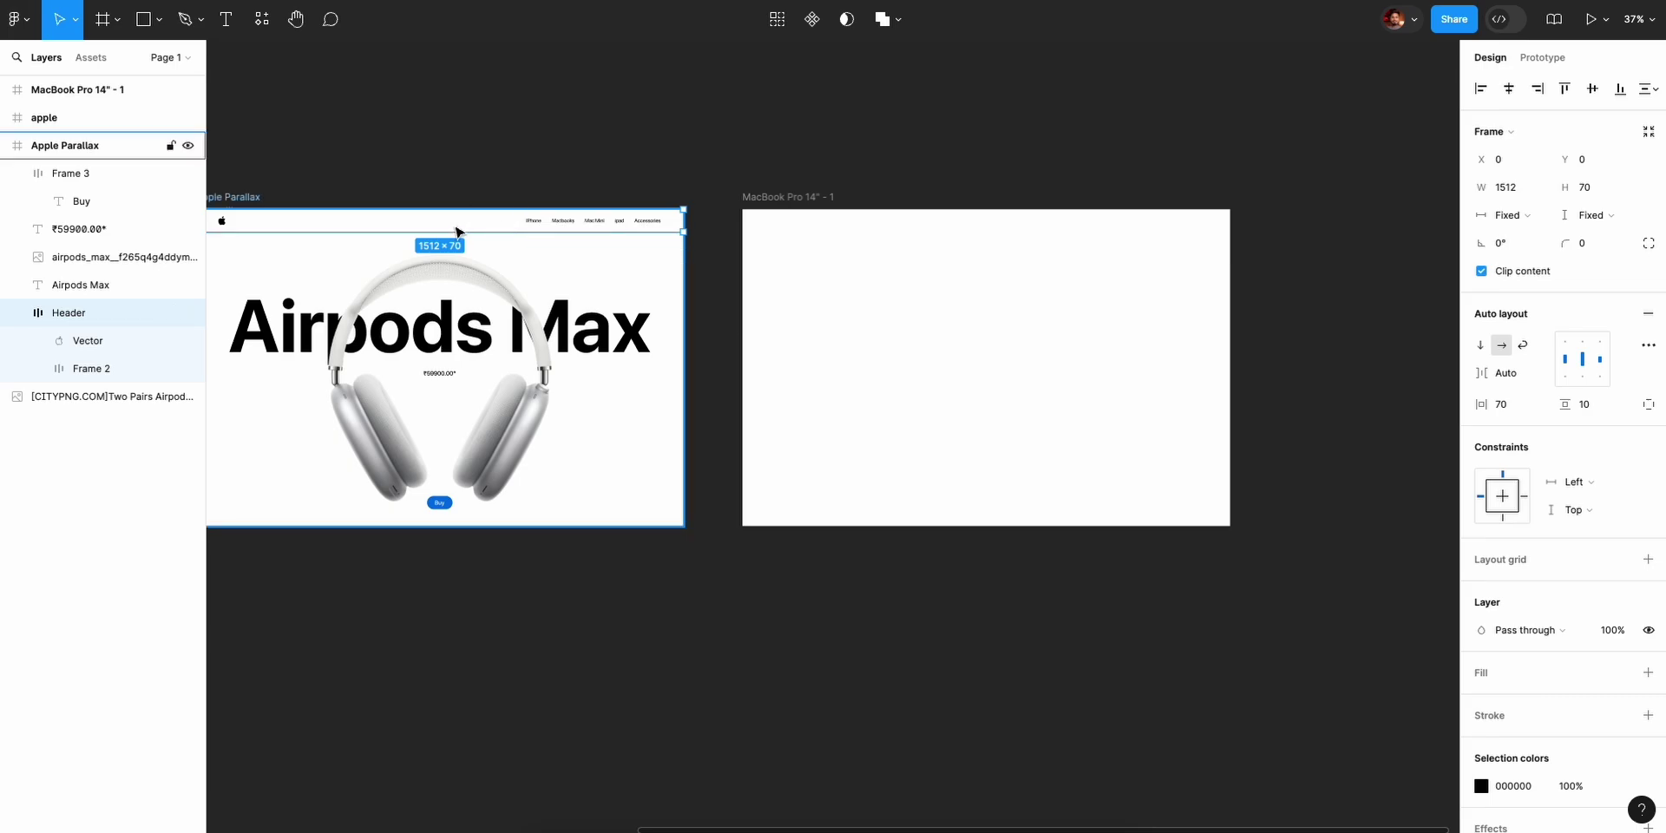
click(811, 202)
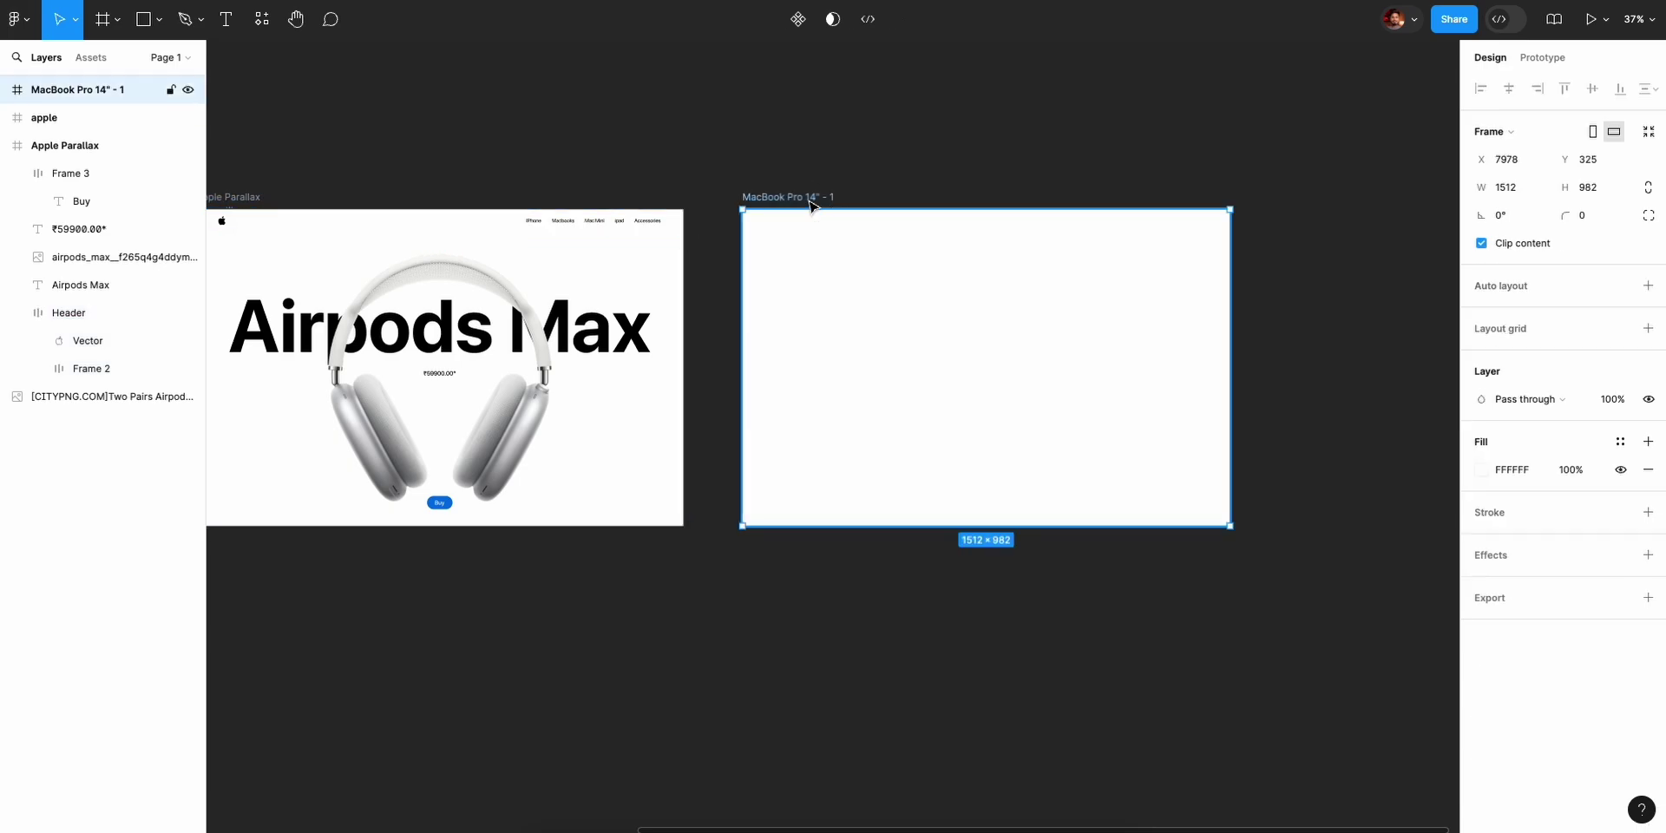
key(ctrl+v)
scroll(1003, 204, right, 4)
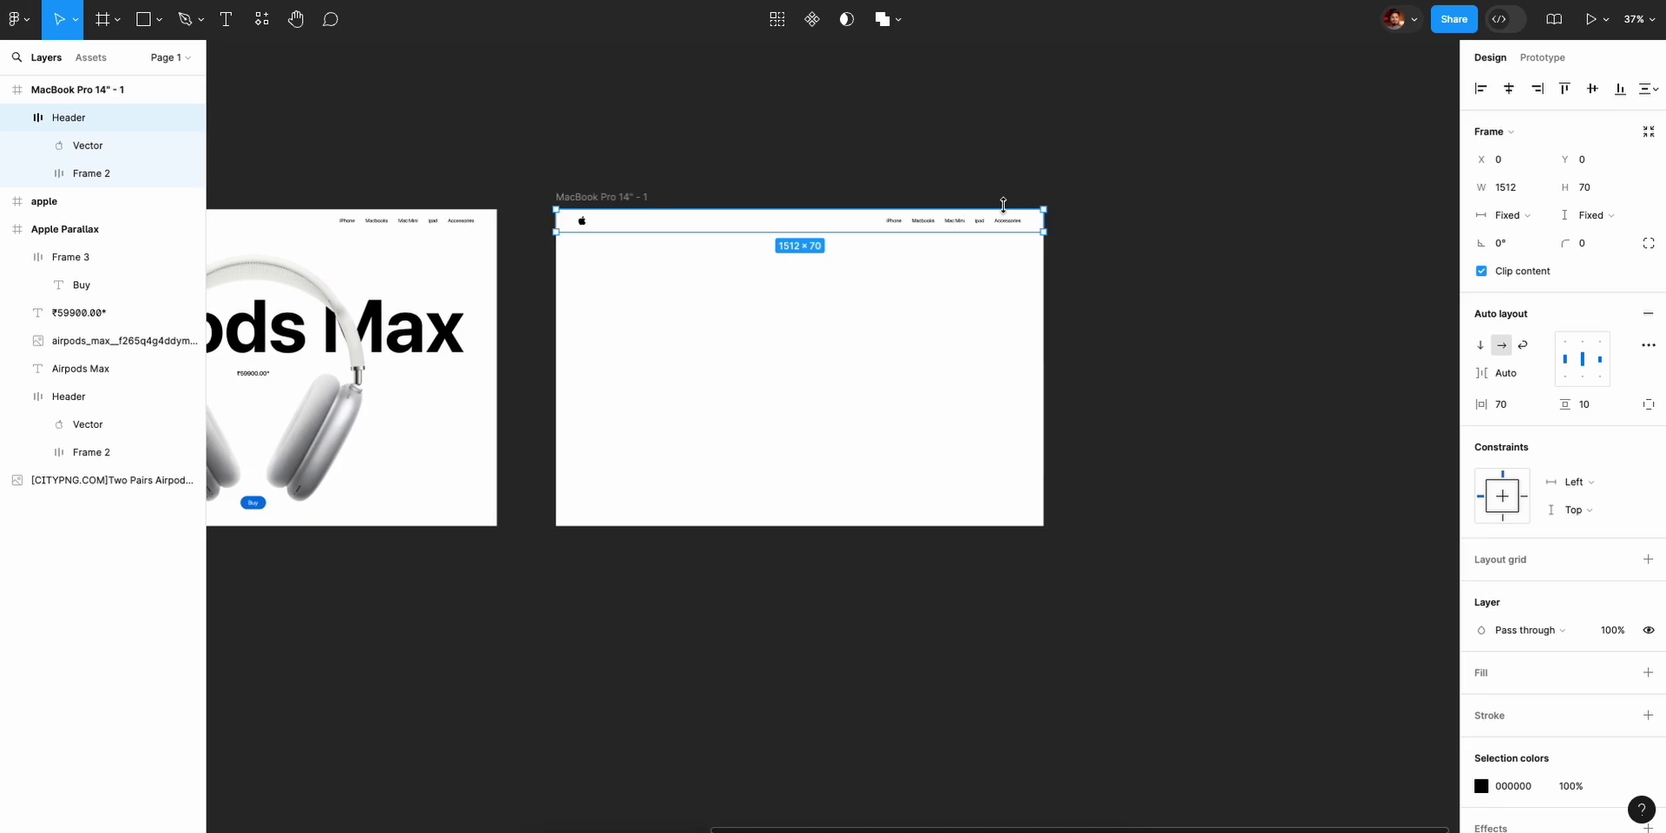
Examine the Apple Parallax frame and the MacBook Pro 14" frame with its pasted header side by side.
scroll(1050, 269, up, 2)
scroll(1078, 298, up, 4)
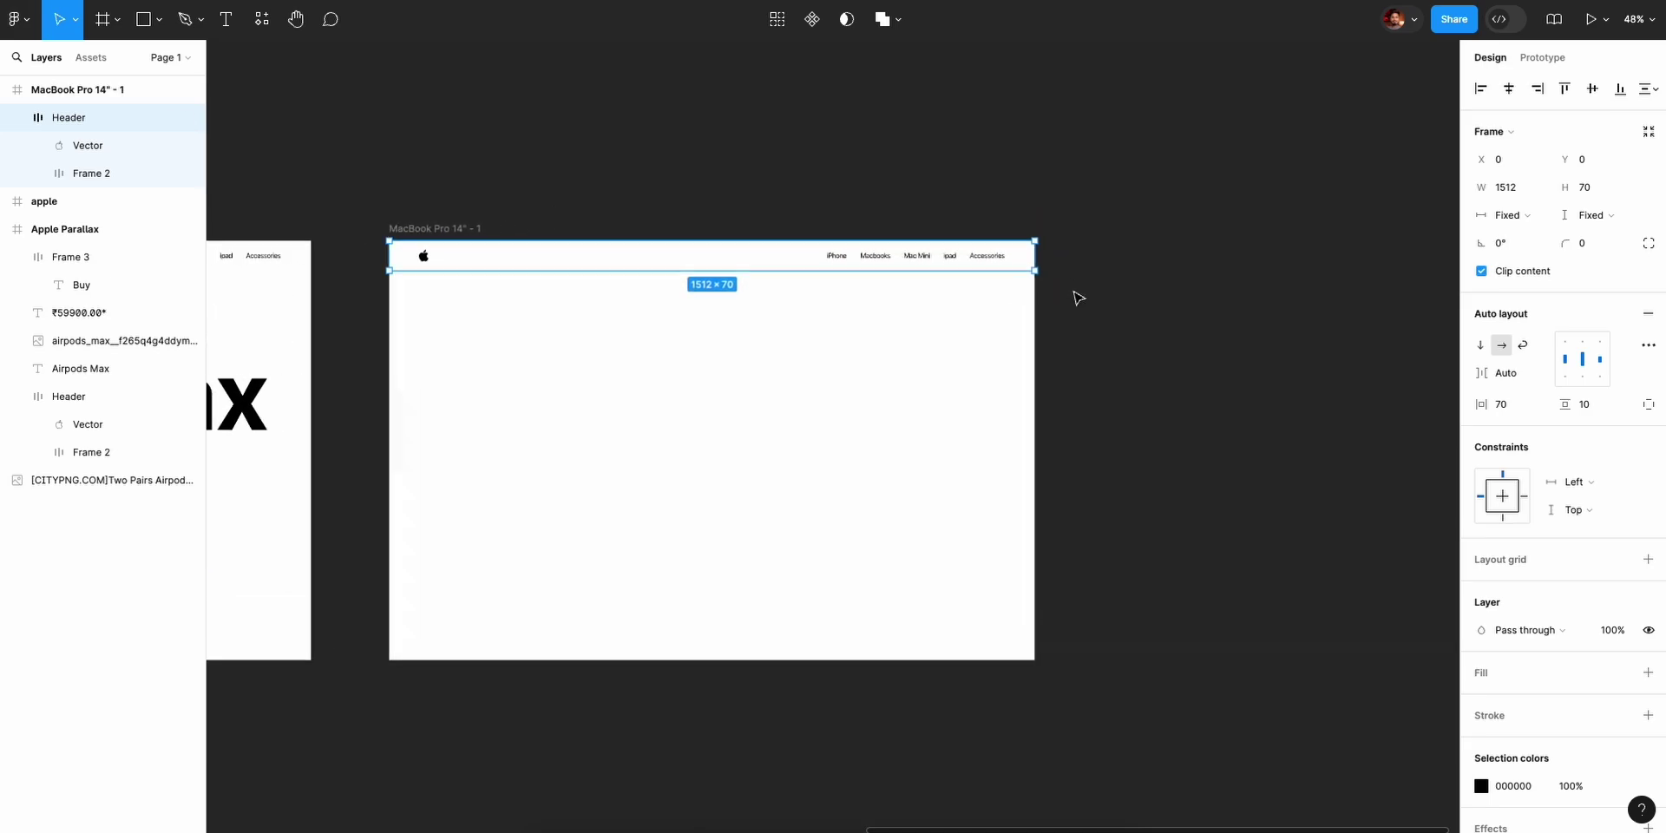
scroll(1065, 298, right, 5)
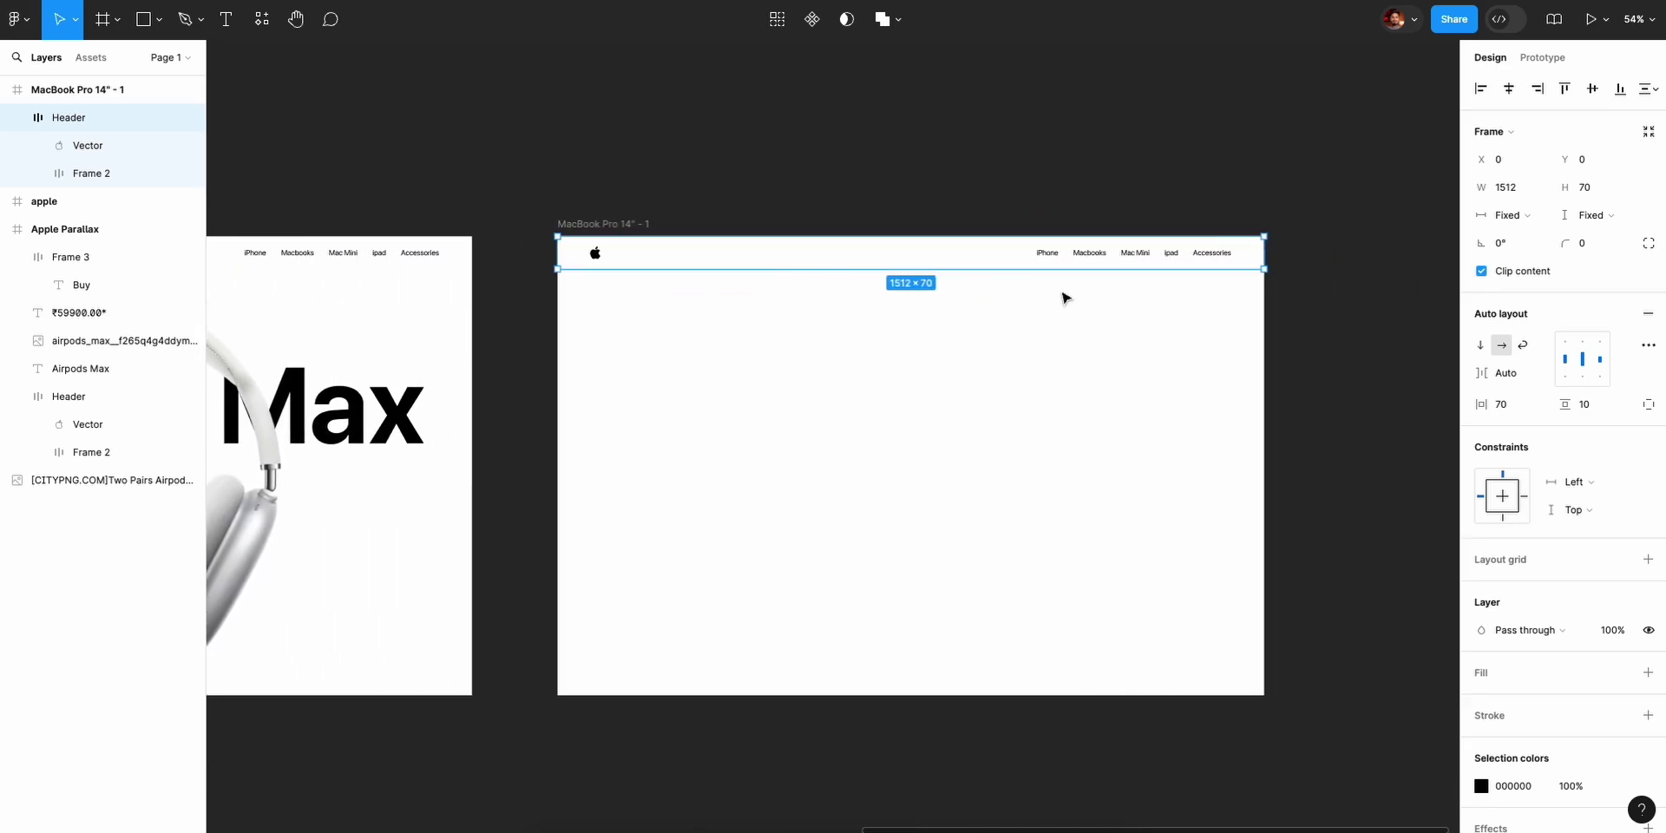
scroll(1024, 301, left, 15)
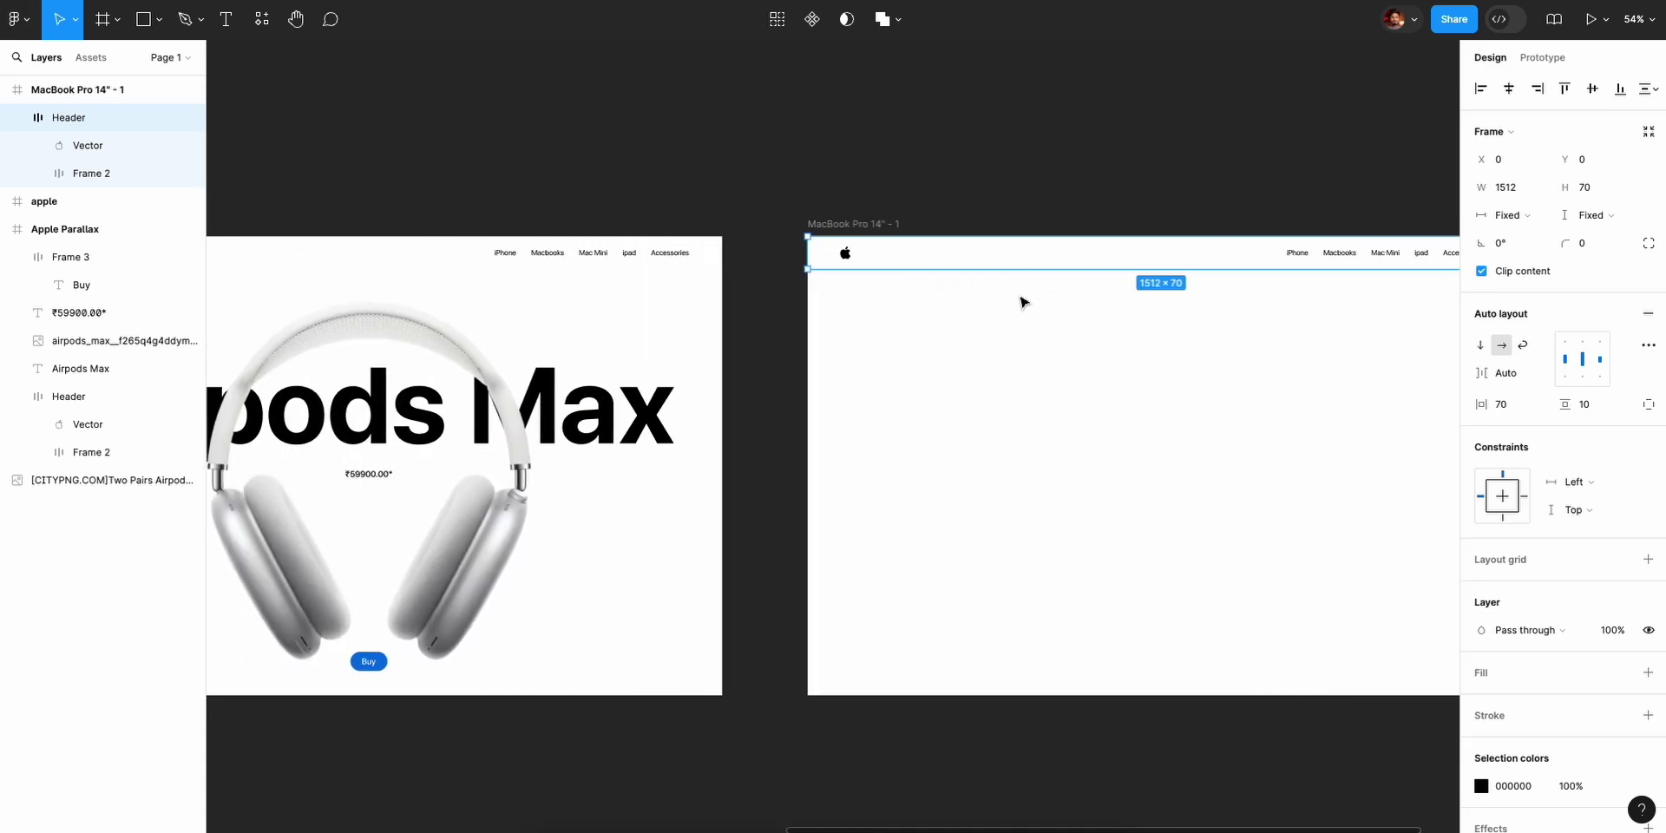
scroll(1167, 325, right, 9)
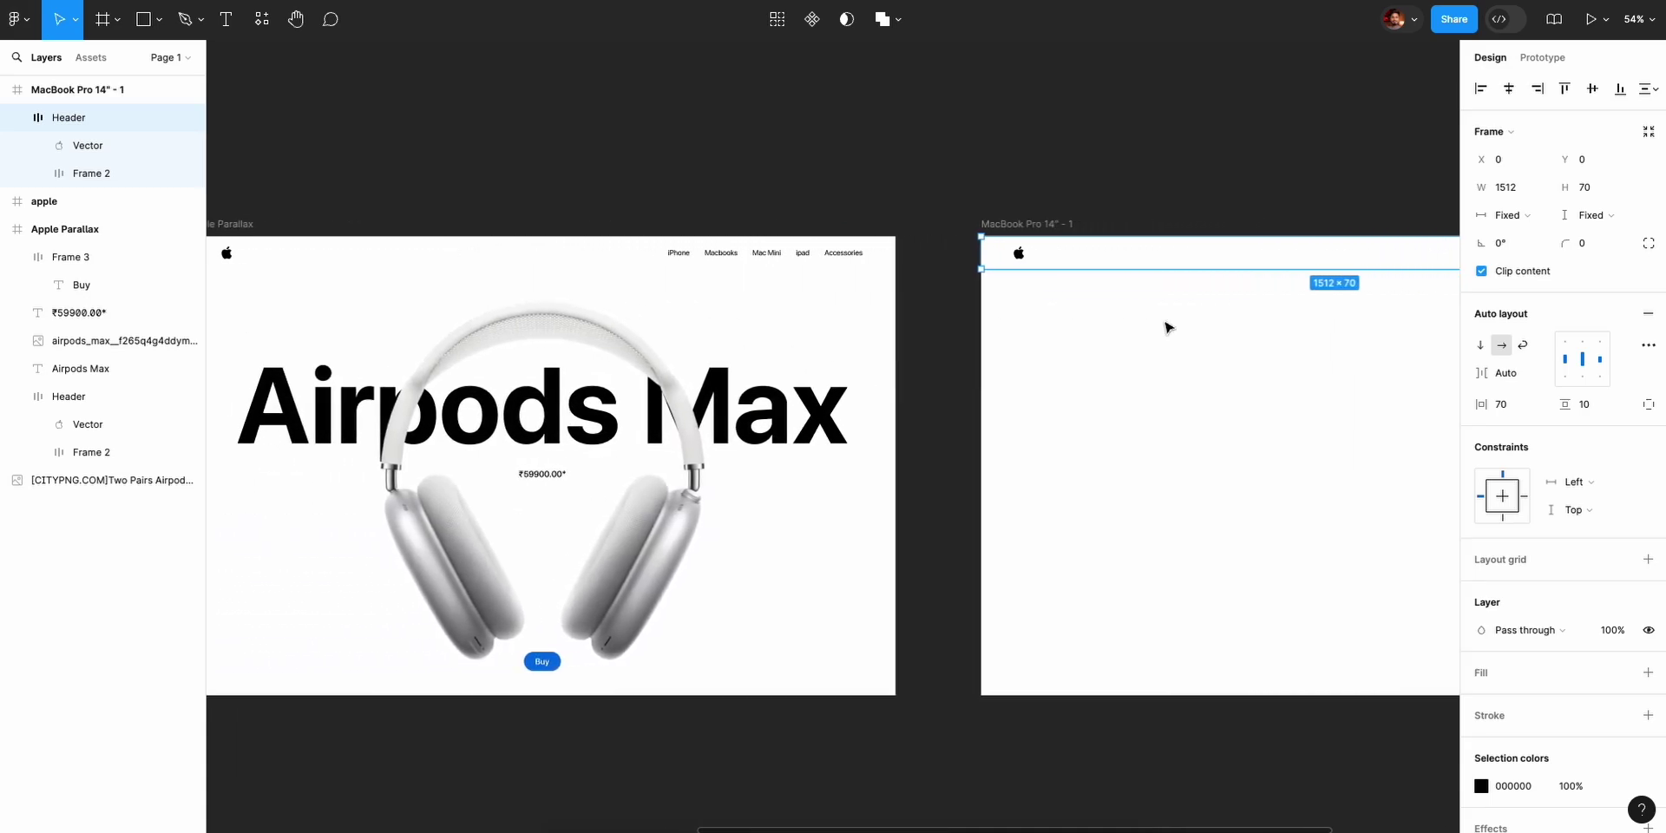
scroll(712, 582, left, 3)
scroll(678, 547, left, 6)
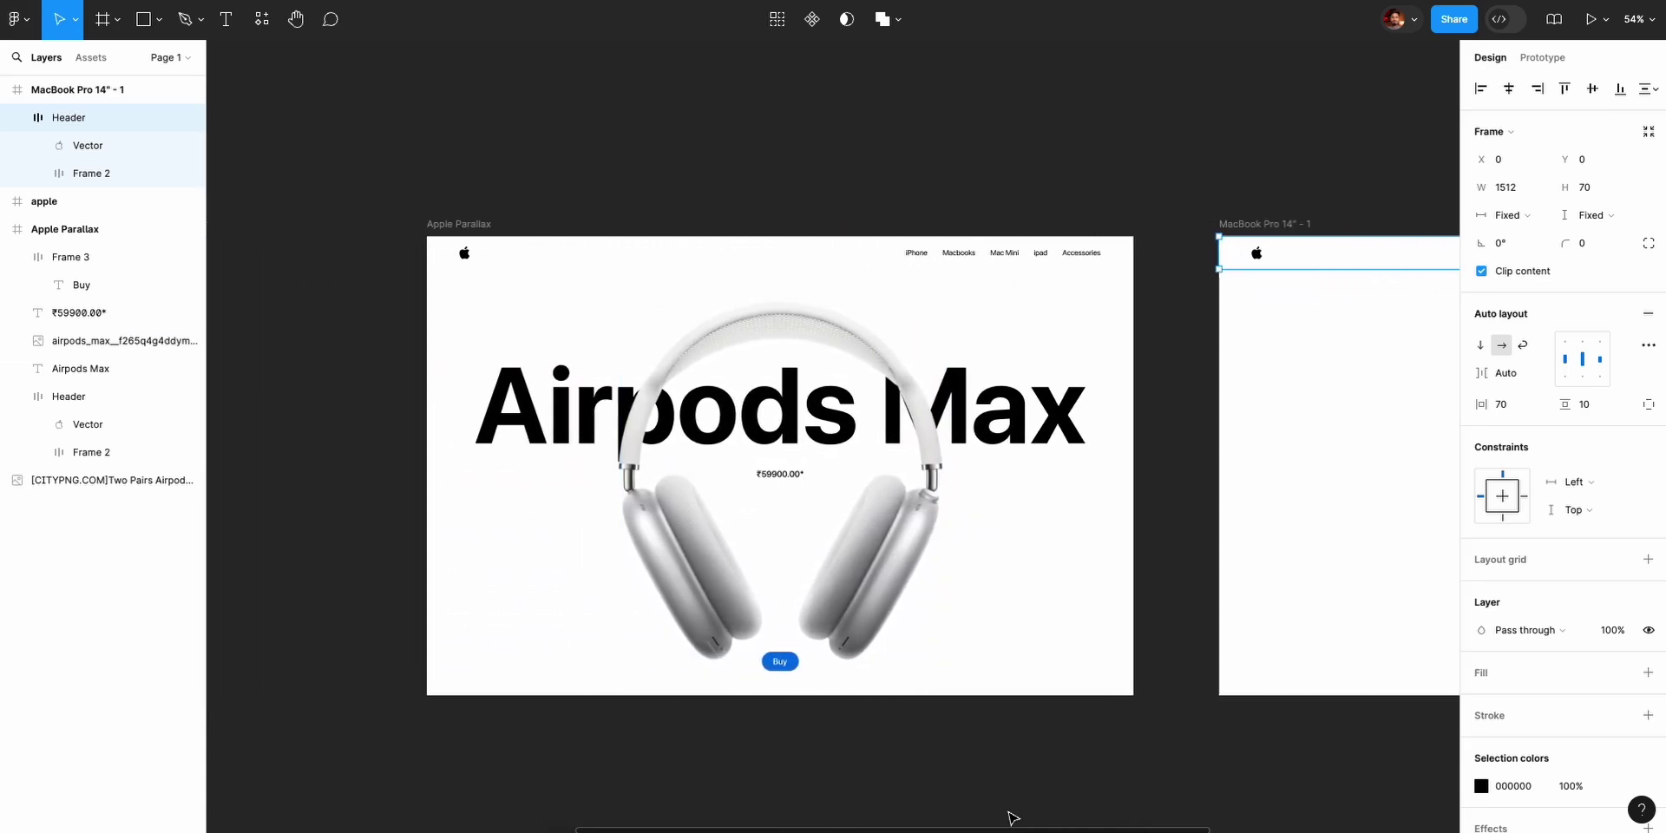
click(483, 225)
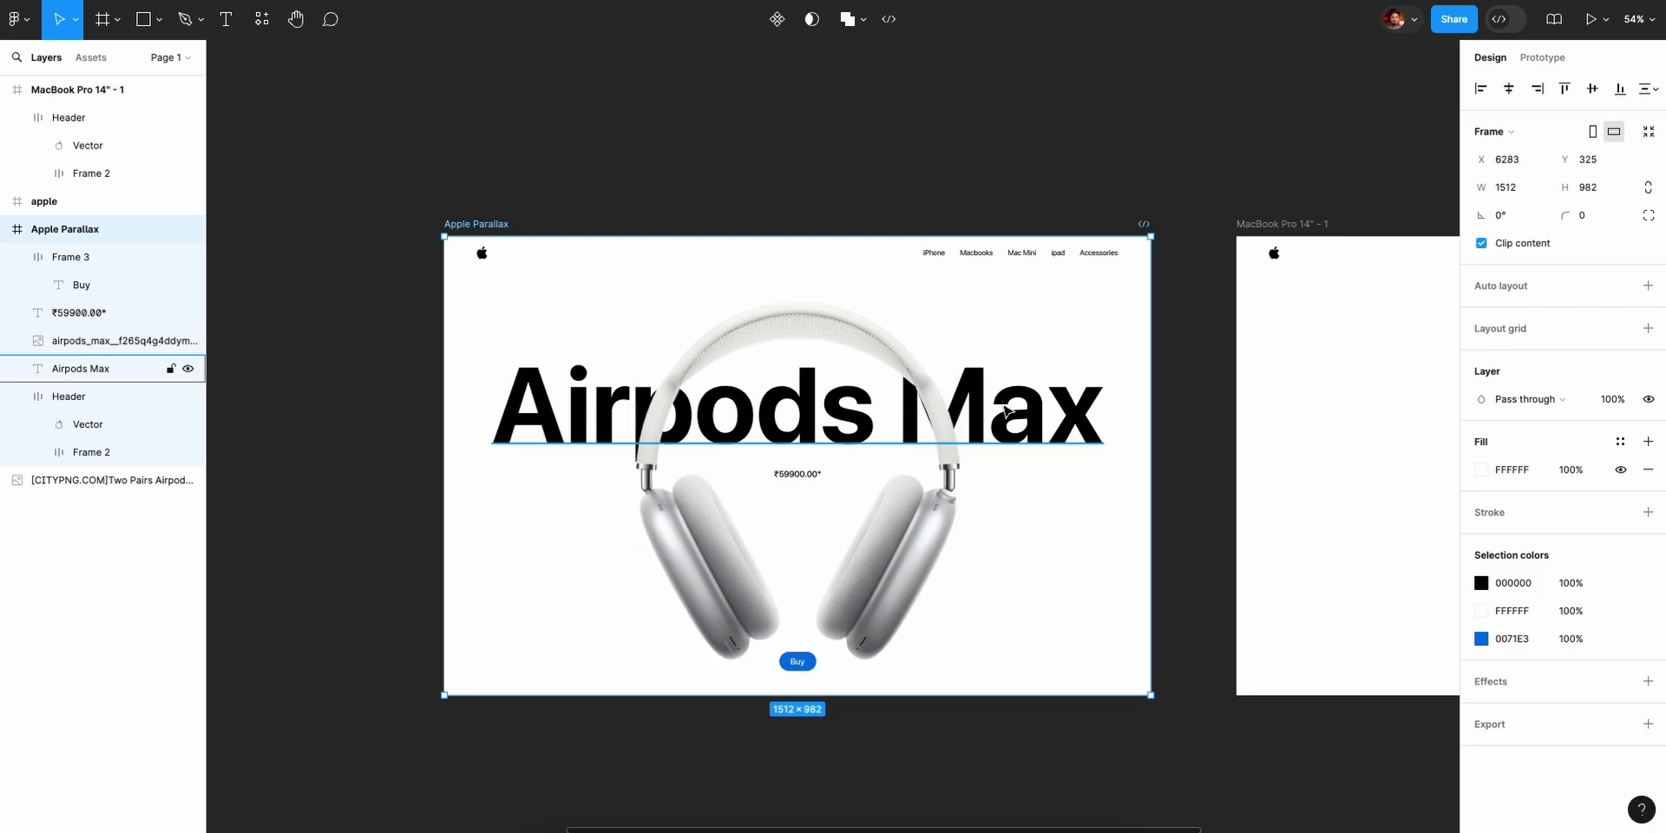
scroll(1004, 409, right, 5)
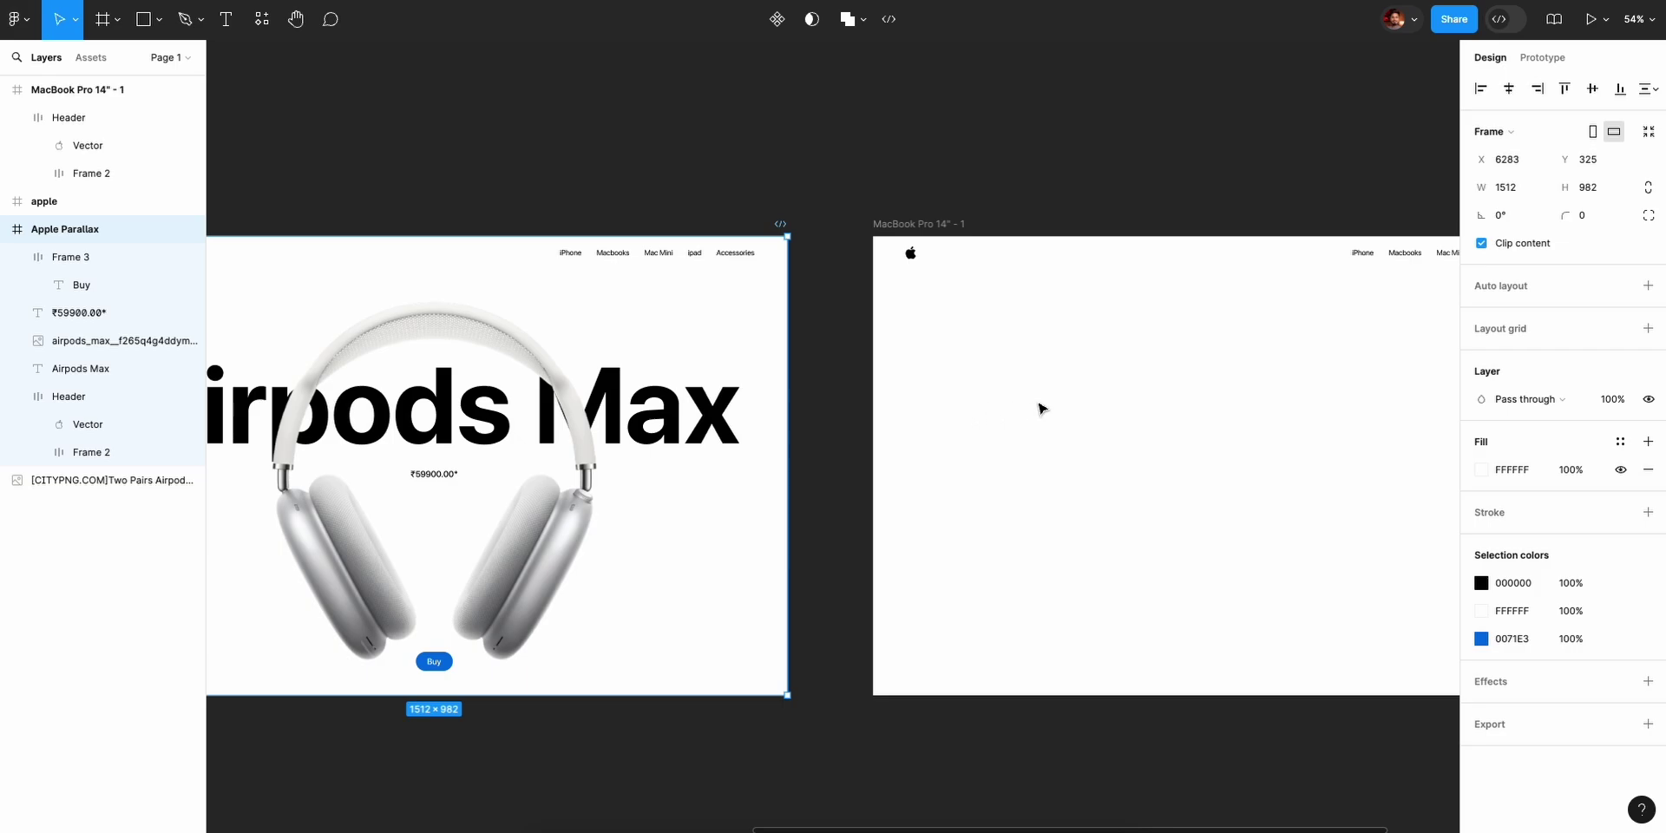
scroll(1041, 409, right, 8)
Change the MacBook Pro 14" frame's fill to 000000.
click(922, 352)
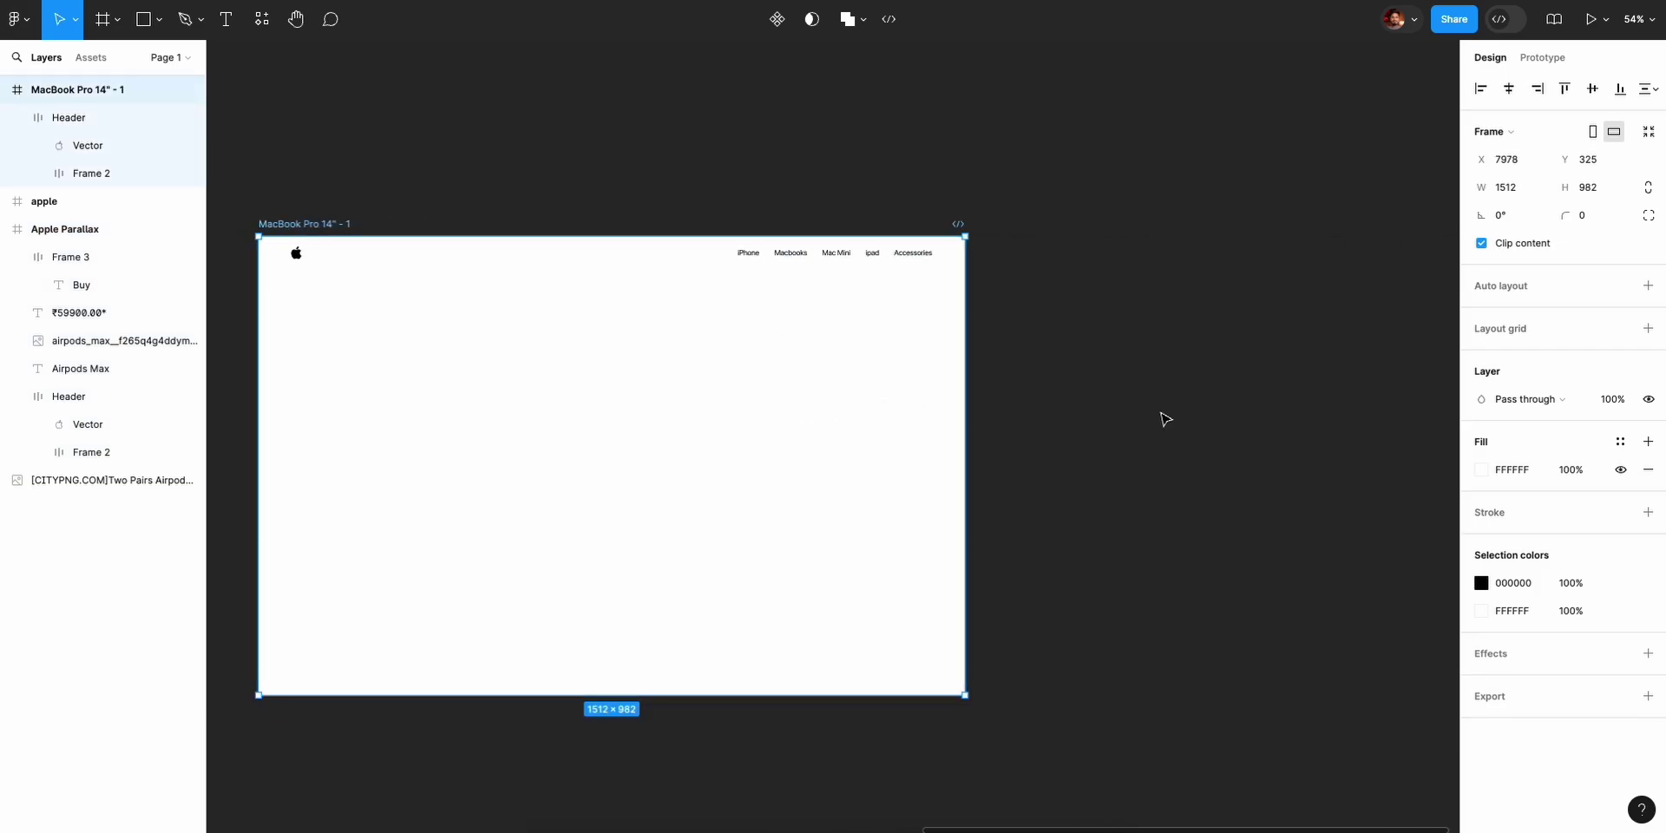
click(1482, 475)
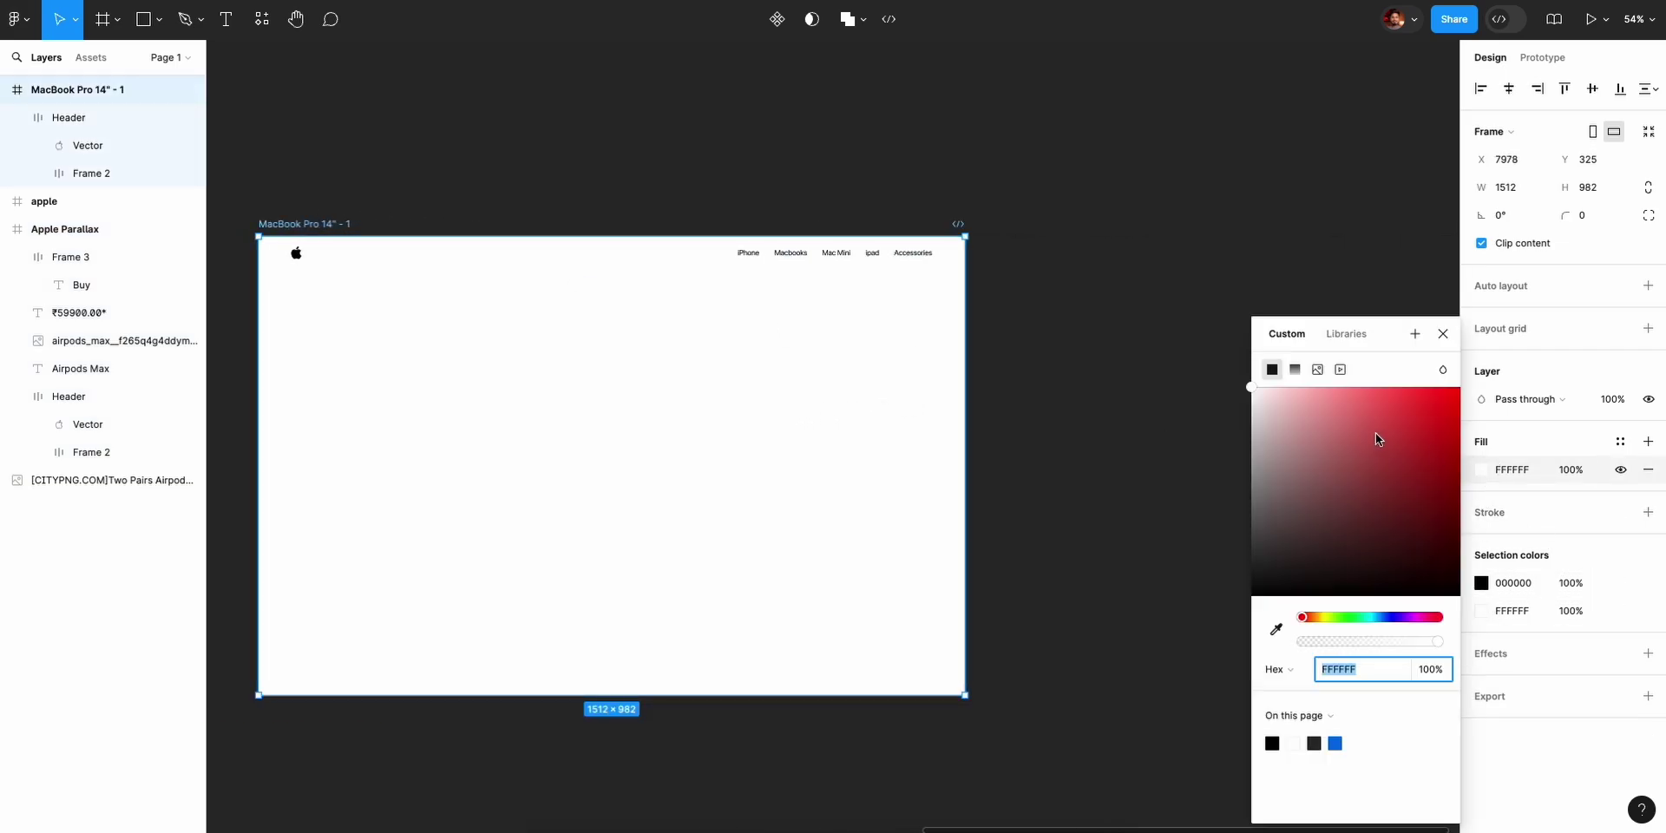
drag(1378, 439, 1131, 643)
key(Escape)
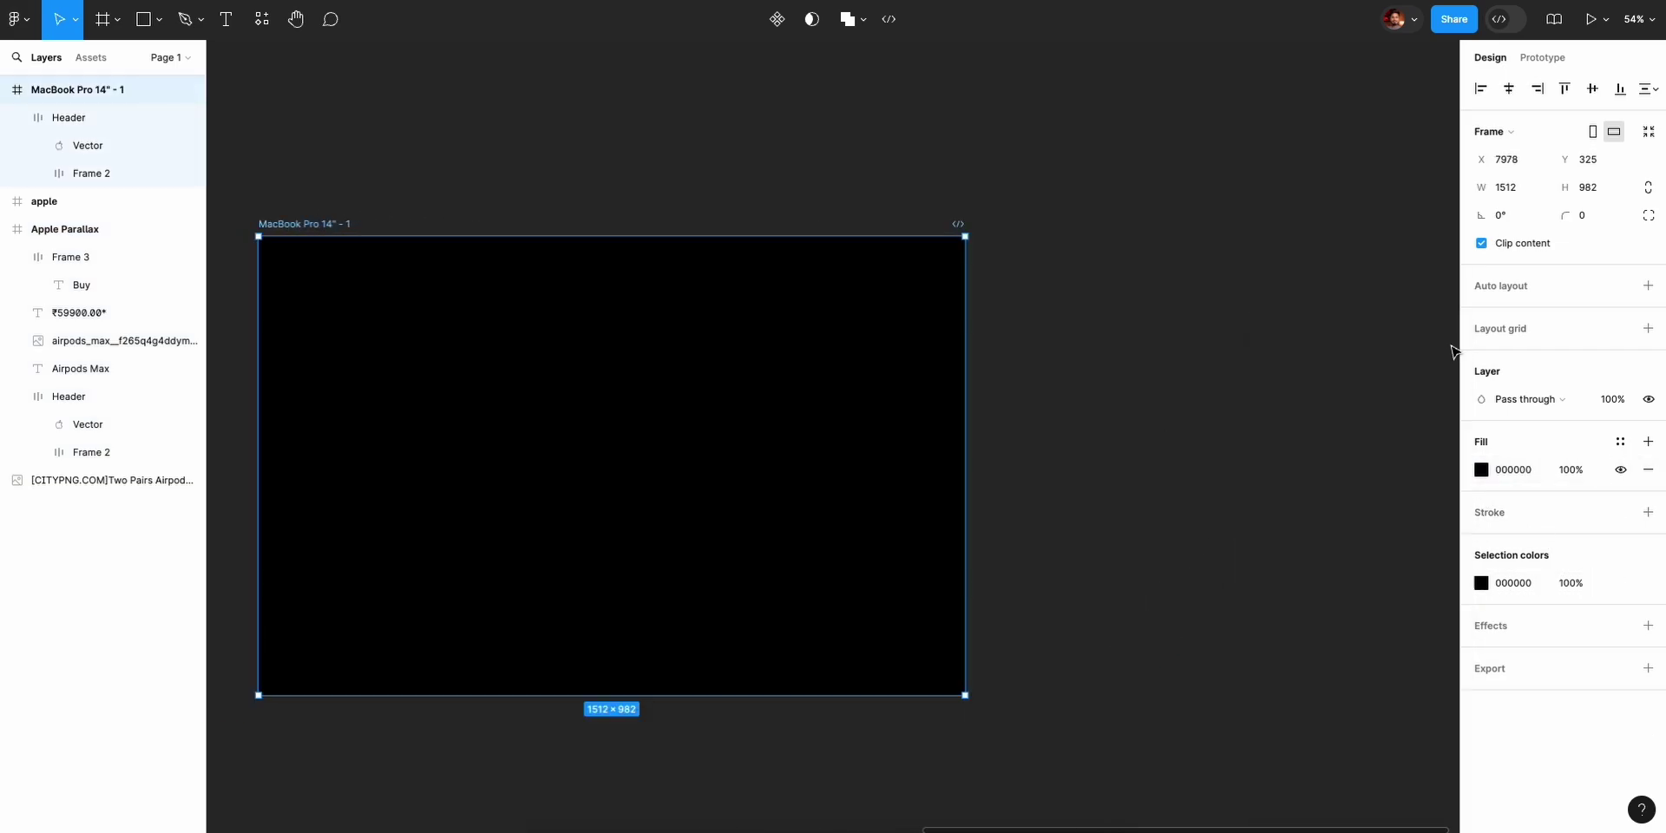
Recolour the logo and navigation links in the black frame's header to FFFFFF and deselect the header.
click(744, 257)
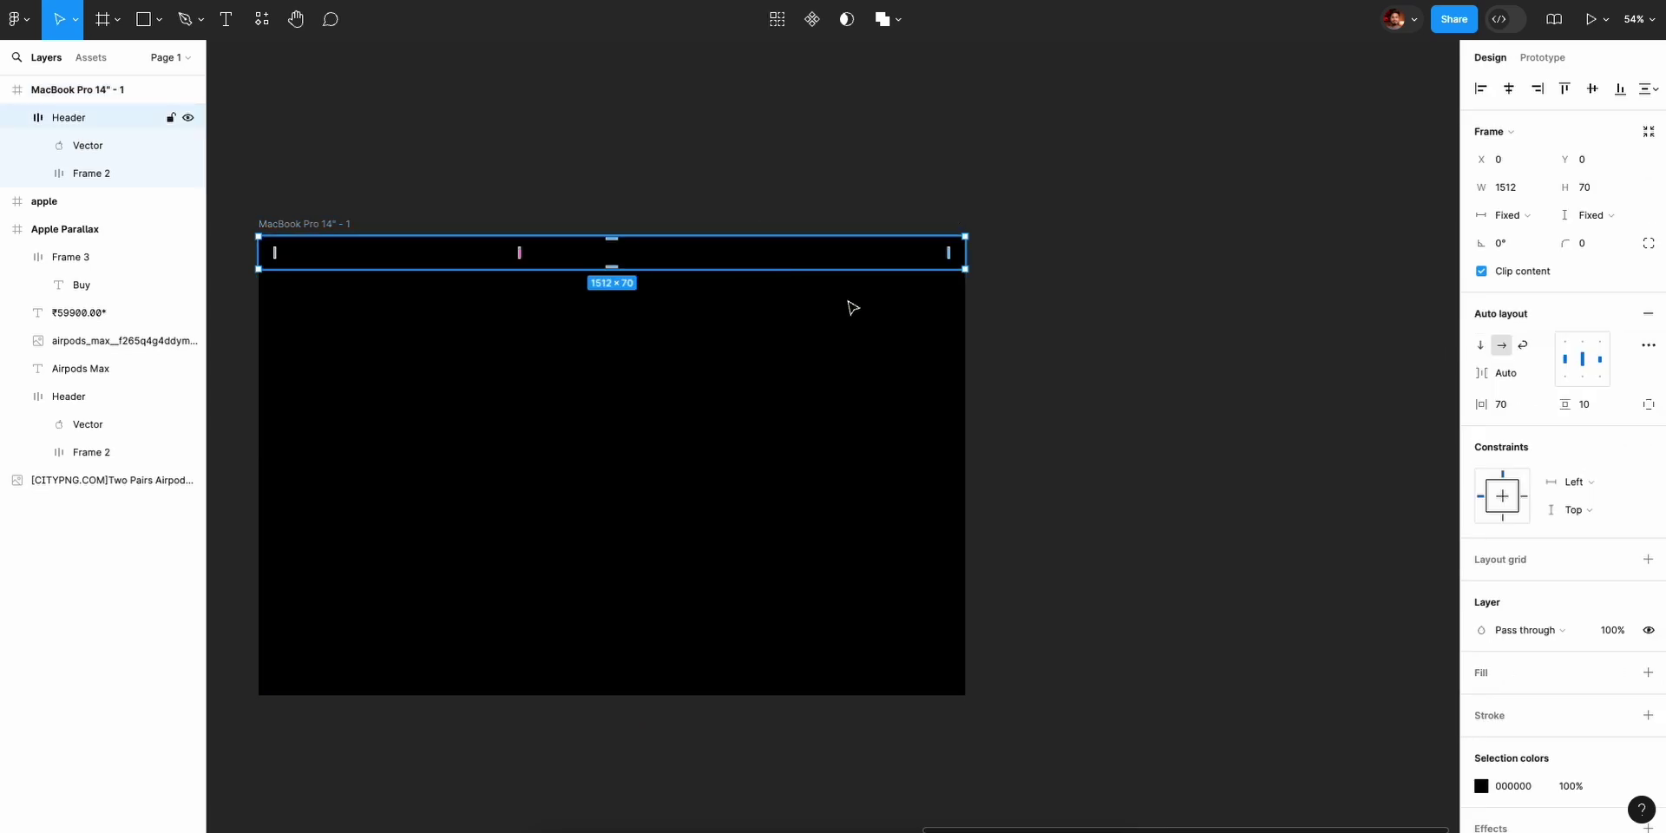
click(1475, 787)
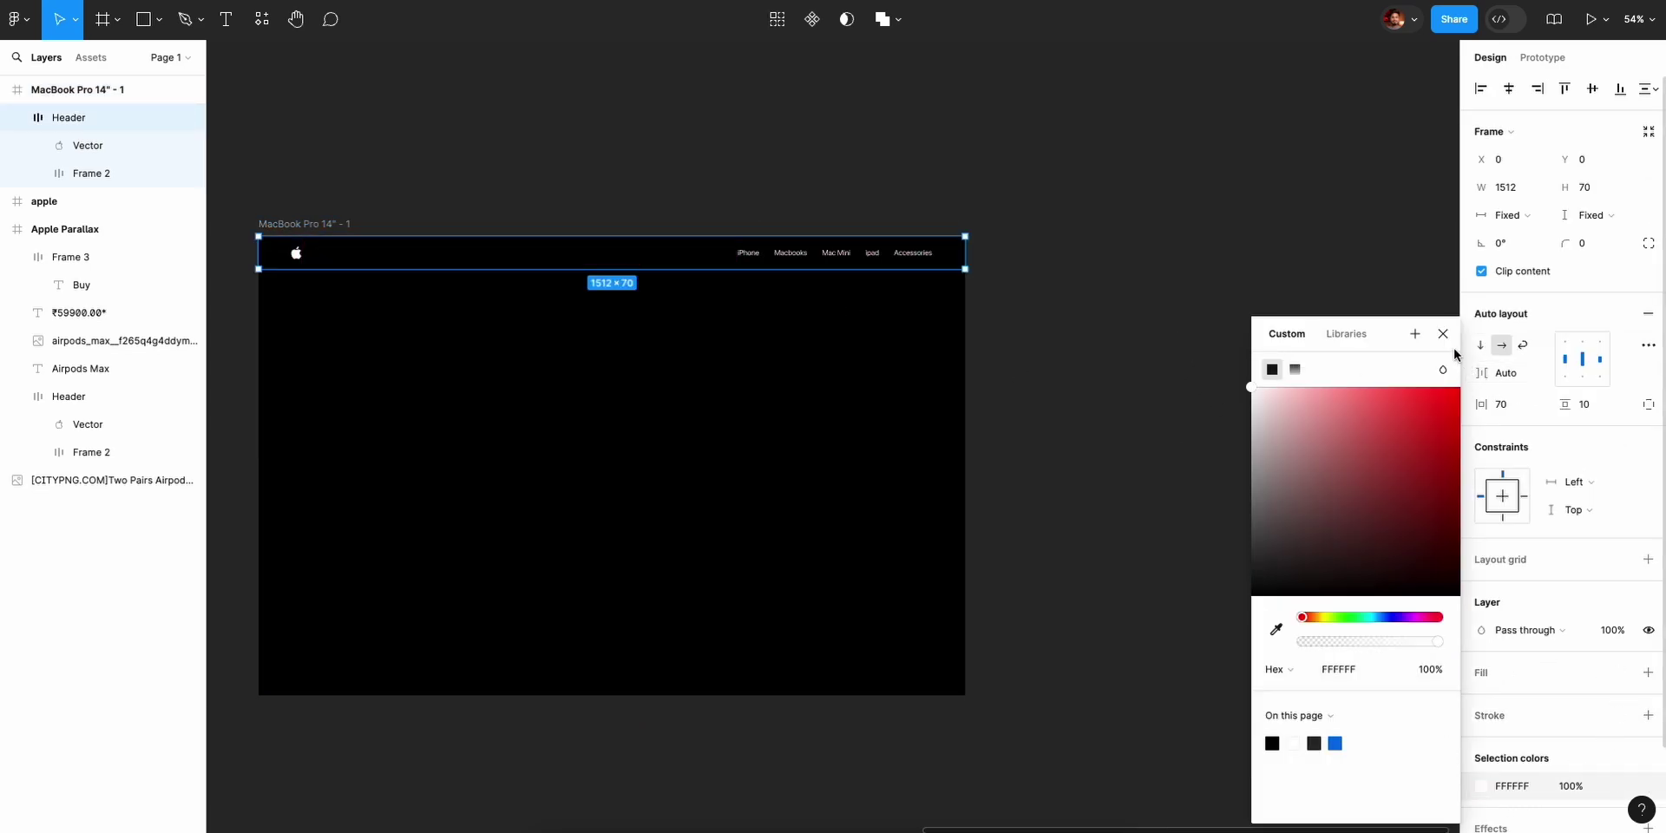
click(1153, 335)
Move the CITYPNG earbuds image from the canvas into the black MacBook Pro 14" frame.
scroll(1011, 353, left, 10)
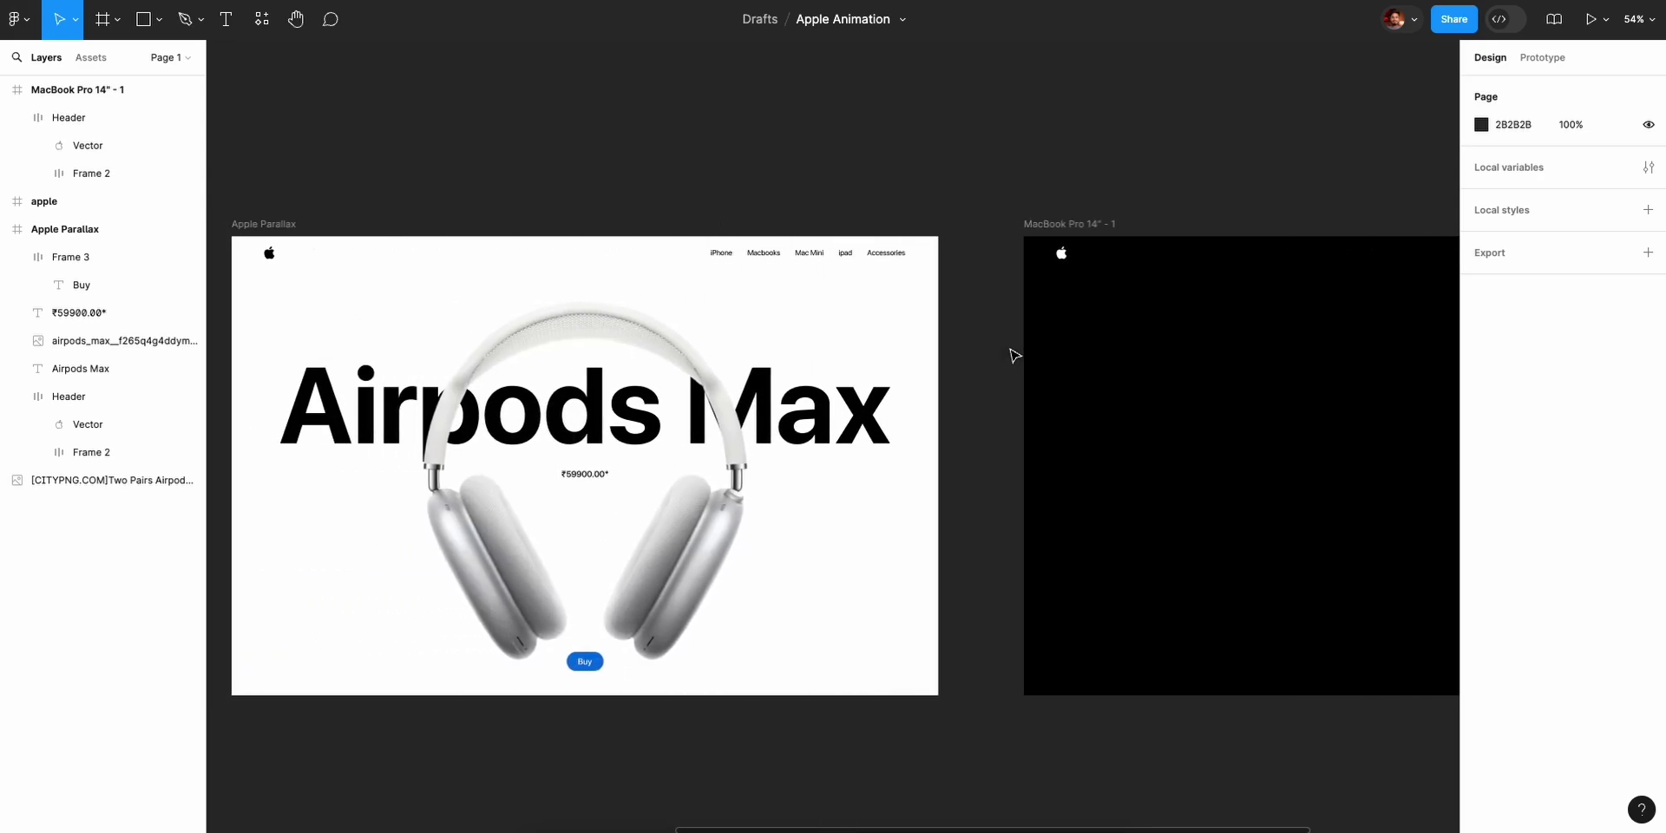
scroll(1115, 358, right, 7)
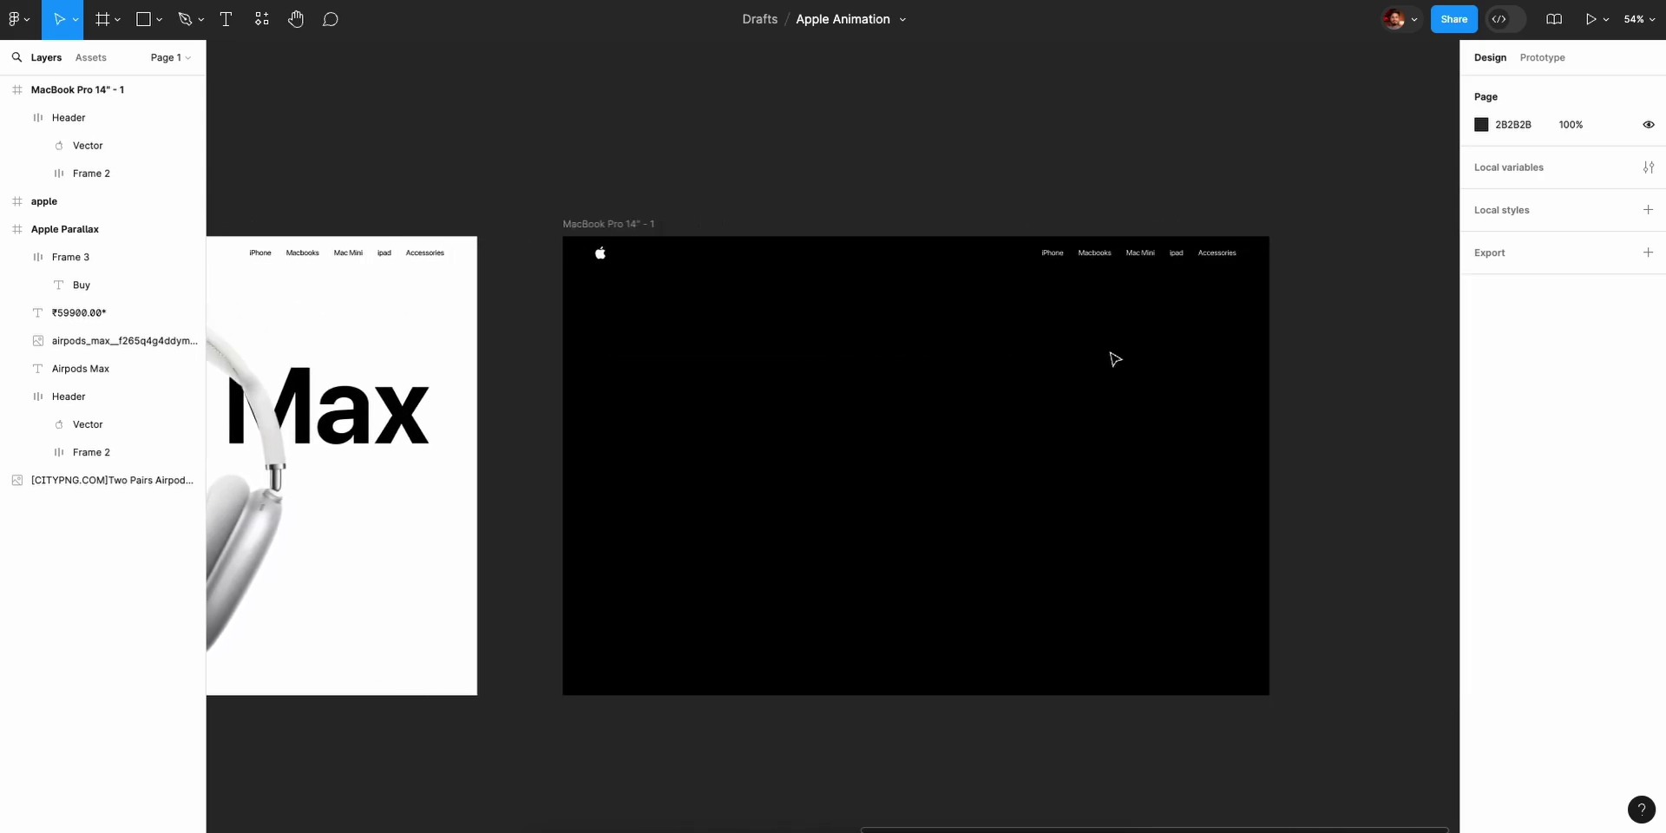
scroll(1115, 358, left, 1)
ctrl+scroll(1110, 358, up, 3)
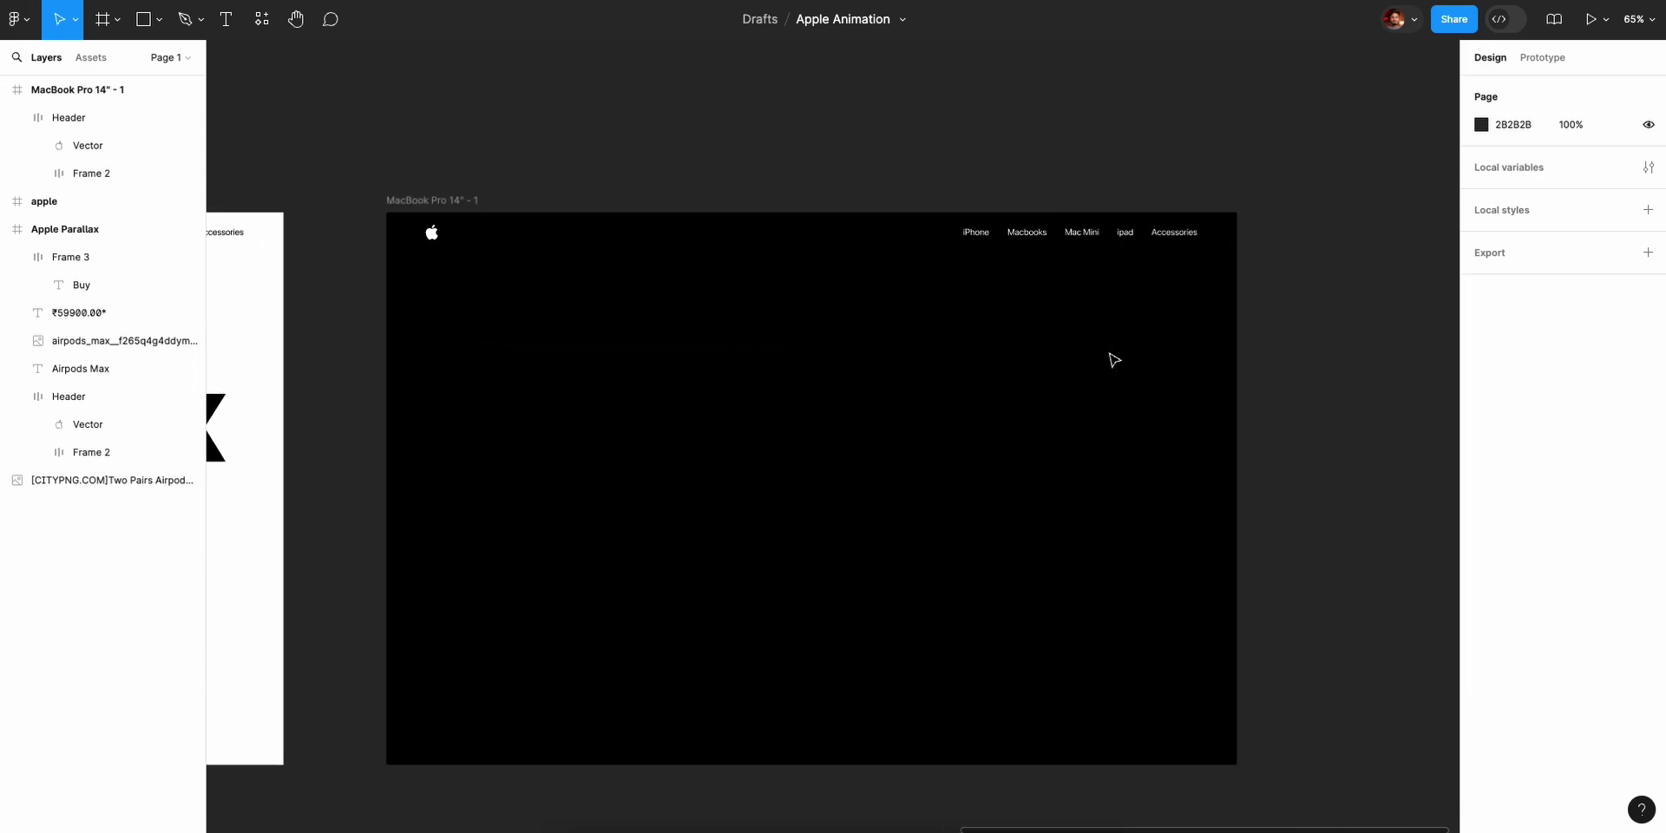
scroll(1090, 361, left, 1)
scroll(1090, 361, down, 1)
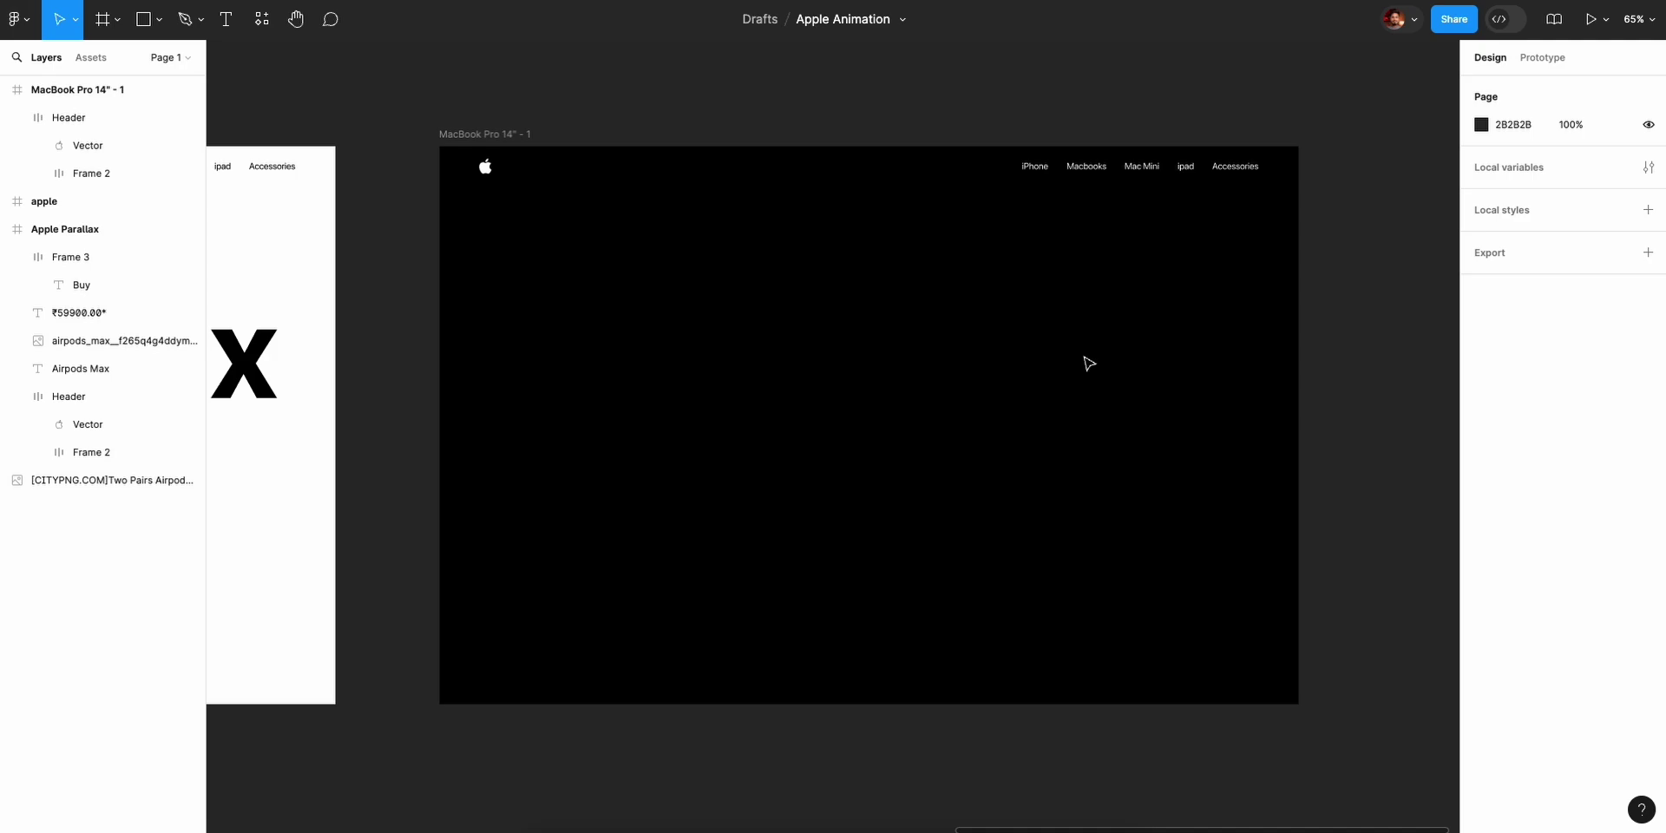
key(shift+1)
click(298, 365)
drag(298, 364, 712, 372)
Enlarge the earbuds image to about 3517 × 3524 and position it with the ear tips along the black frame's upper edge.
ctrl+scroll(781, 375, up, 2)
ctrl+scroll(781, 374, up, 4)
drag(761, 482, 1147, 764)
drag(850, 356, 841, 314)
scroll(811, 546, up, 2)
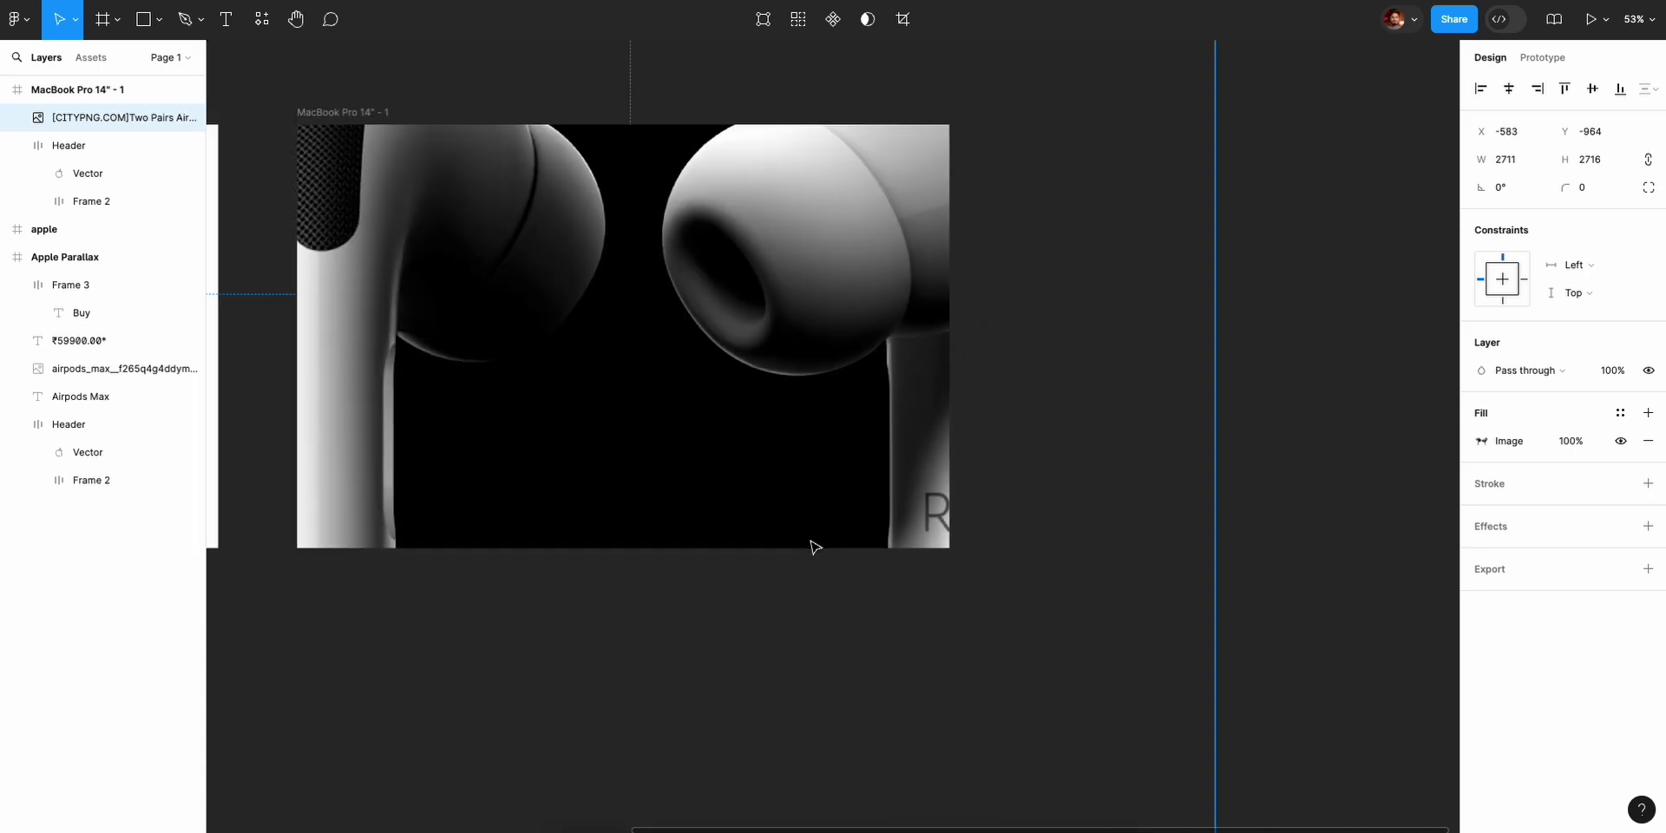
scroll(812, 547, down, 4)
drag(1045, 745, 1138, 831)
drag(852, 439, 832, 382)
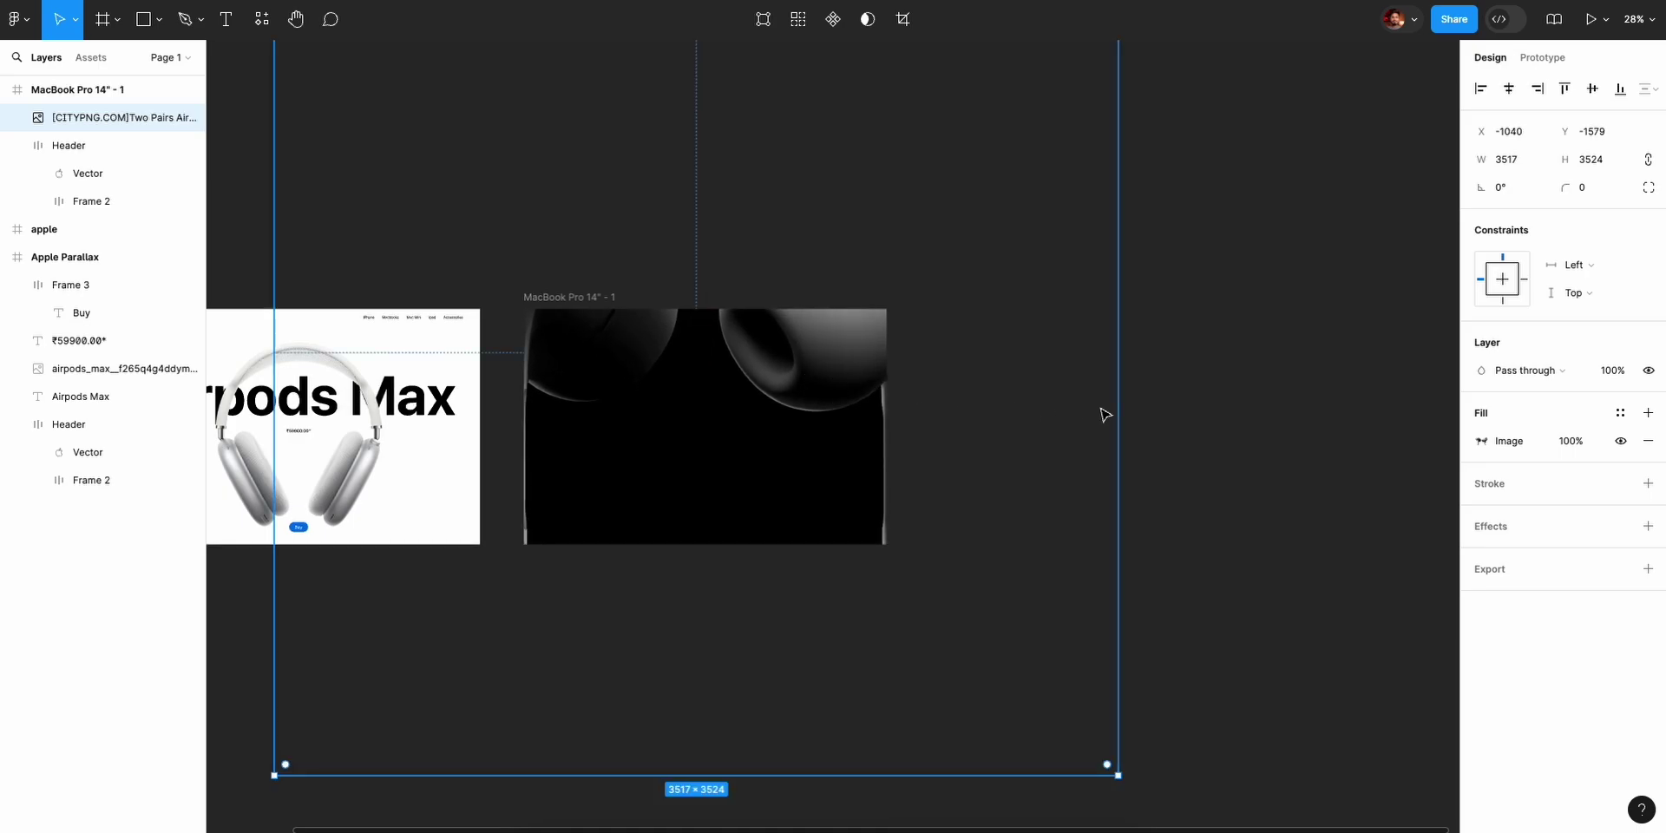
Reorder the Apple Parallax frame's layers with the header topmost and the headphones image directly above the Buy button's frame.
click(1176, 417)
scroll(547, 395, left, 5)
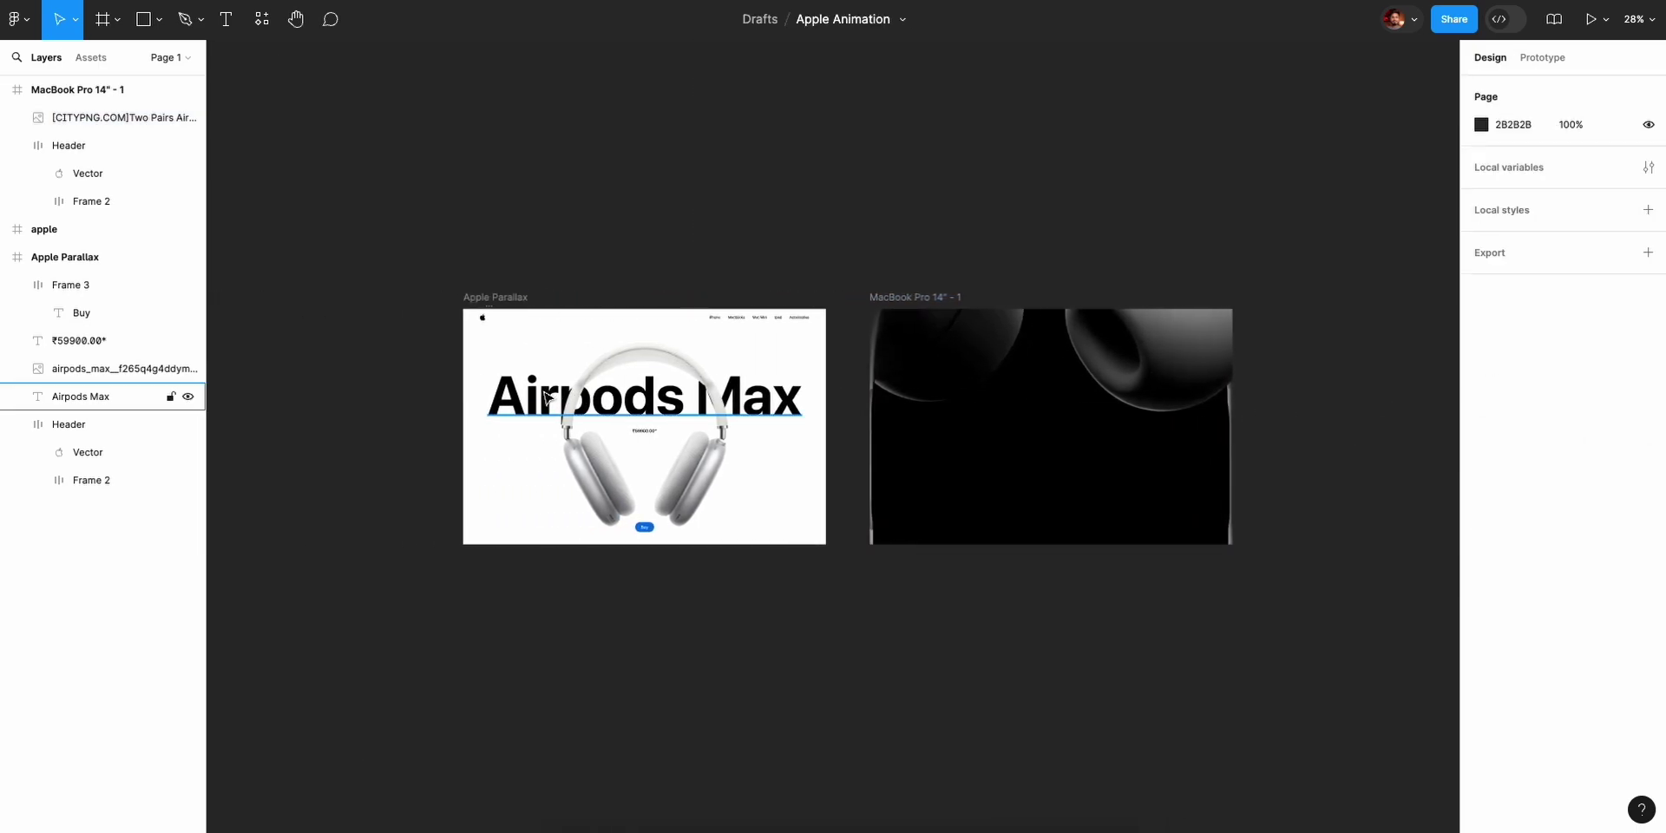
ctrl+scroll(545, 396, up, 3)
click(800, 512)
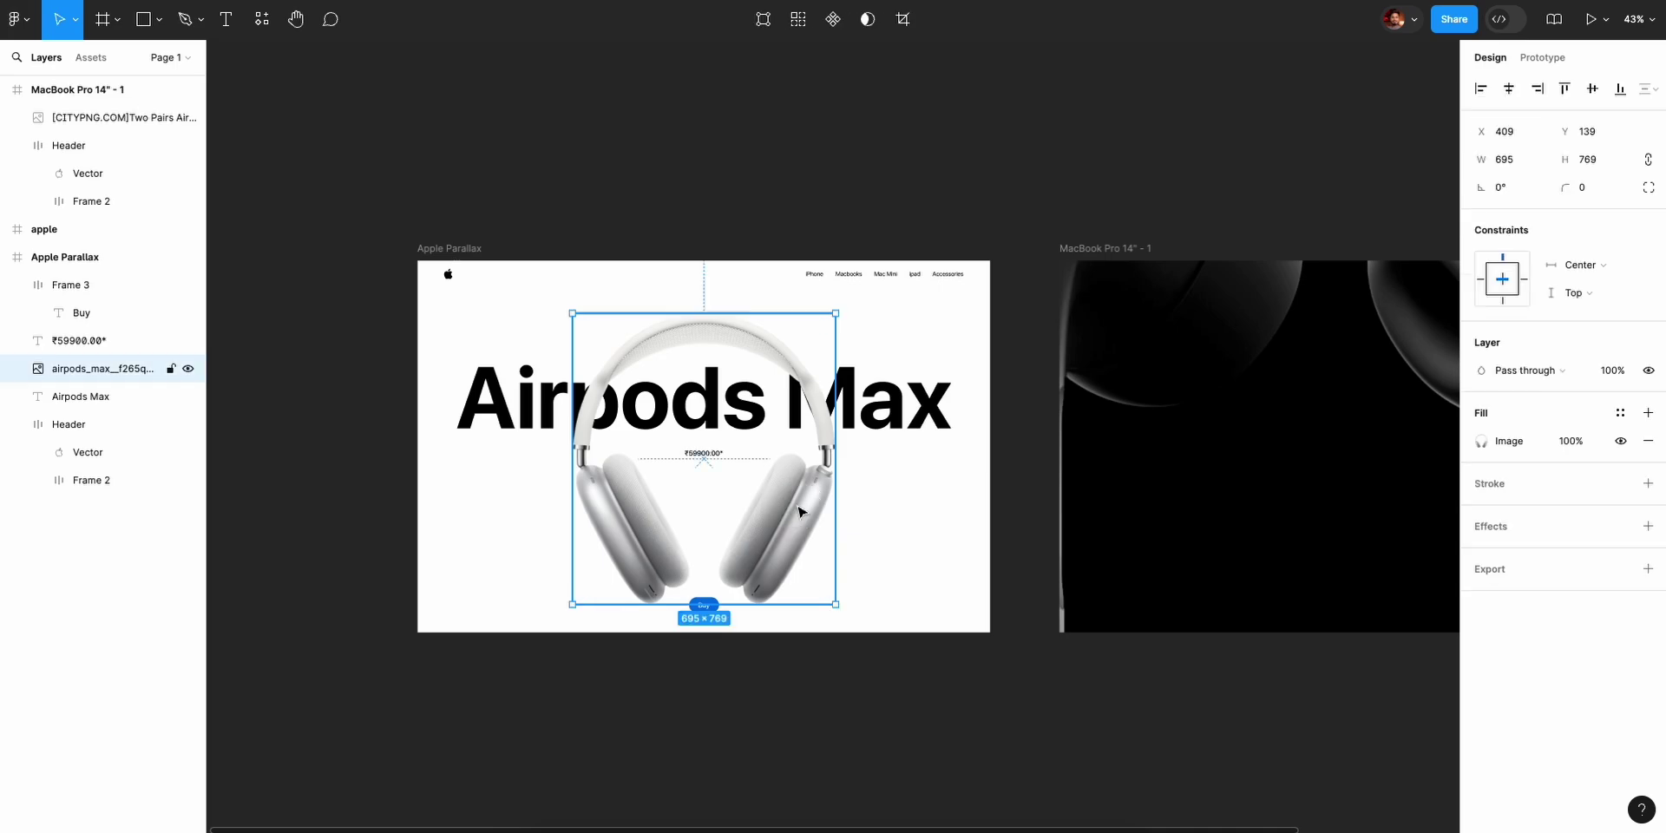
drag(85, 375, 95, 303)
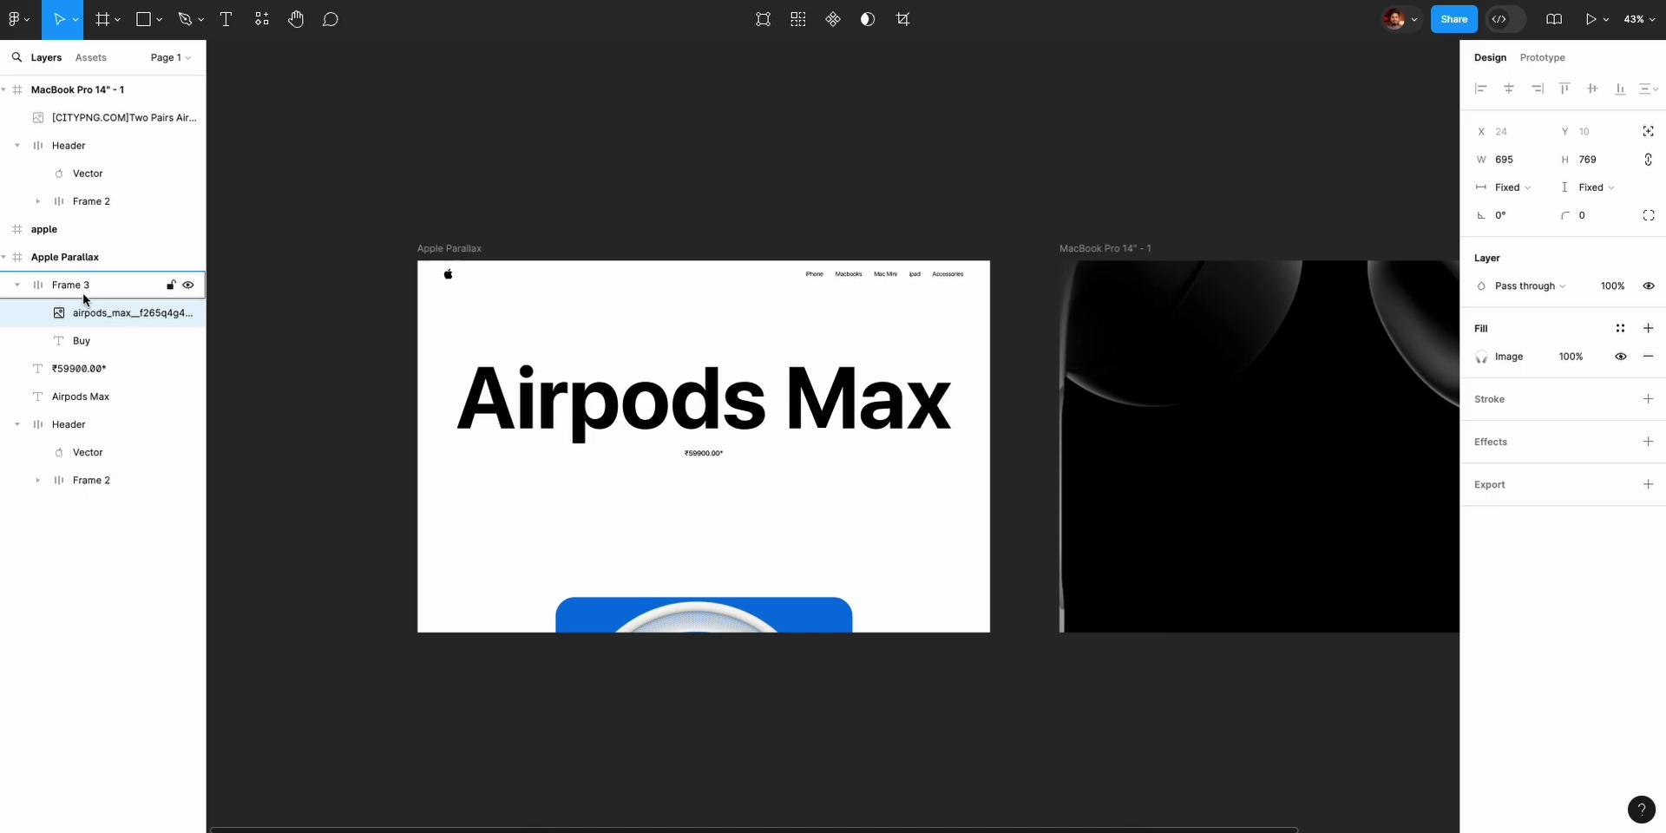
key(ctrl+z)
drag(100, 372, 96, 292)
drag(93, 426, 91, 280)
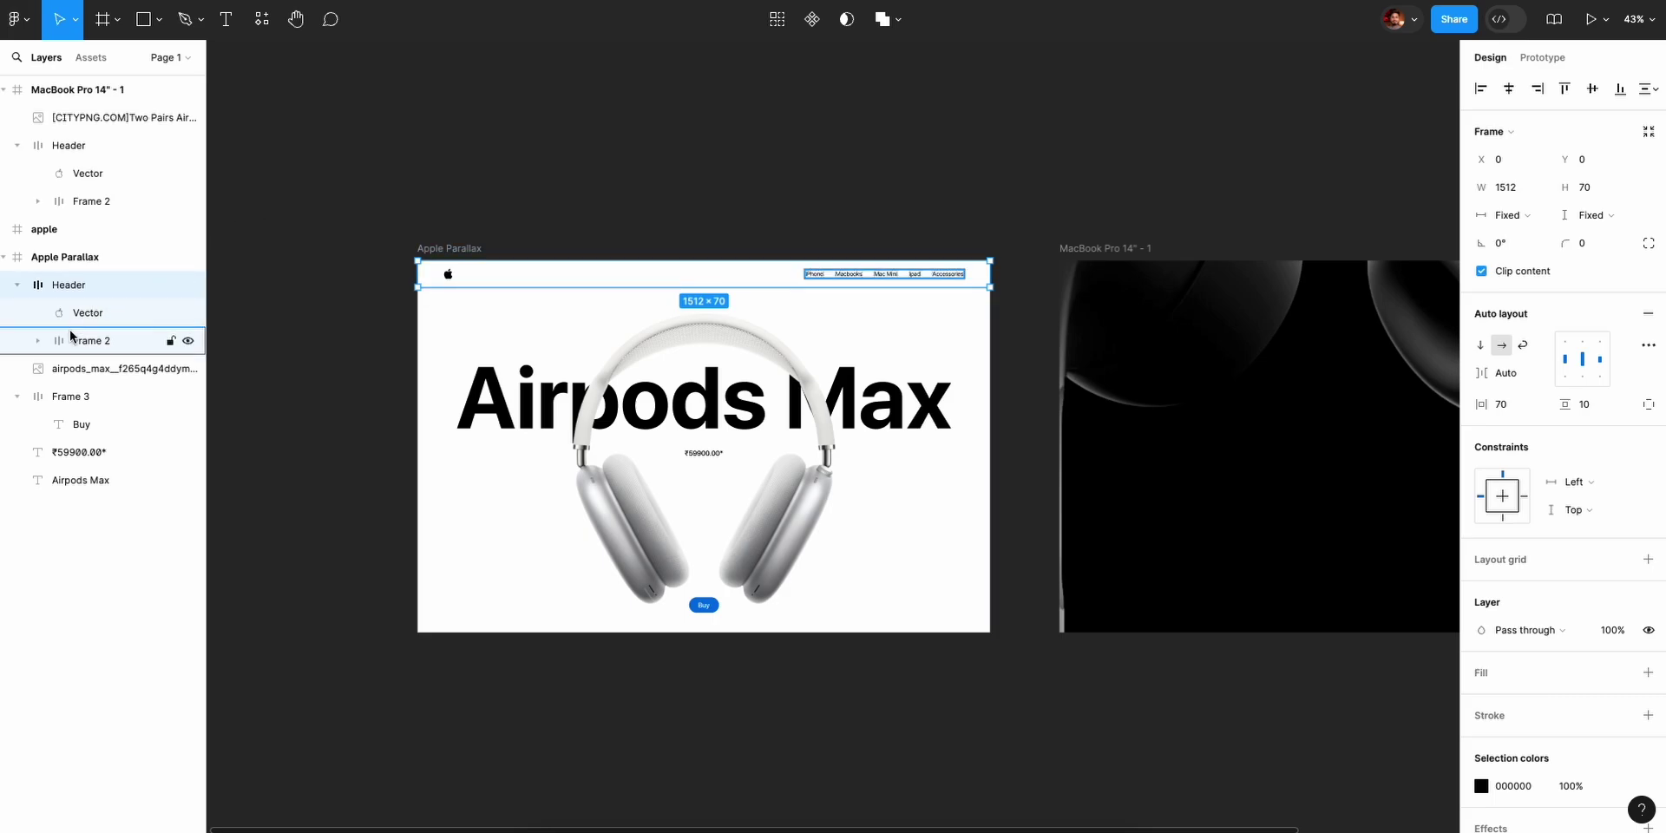
click(217, 407)
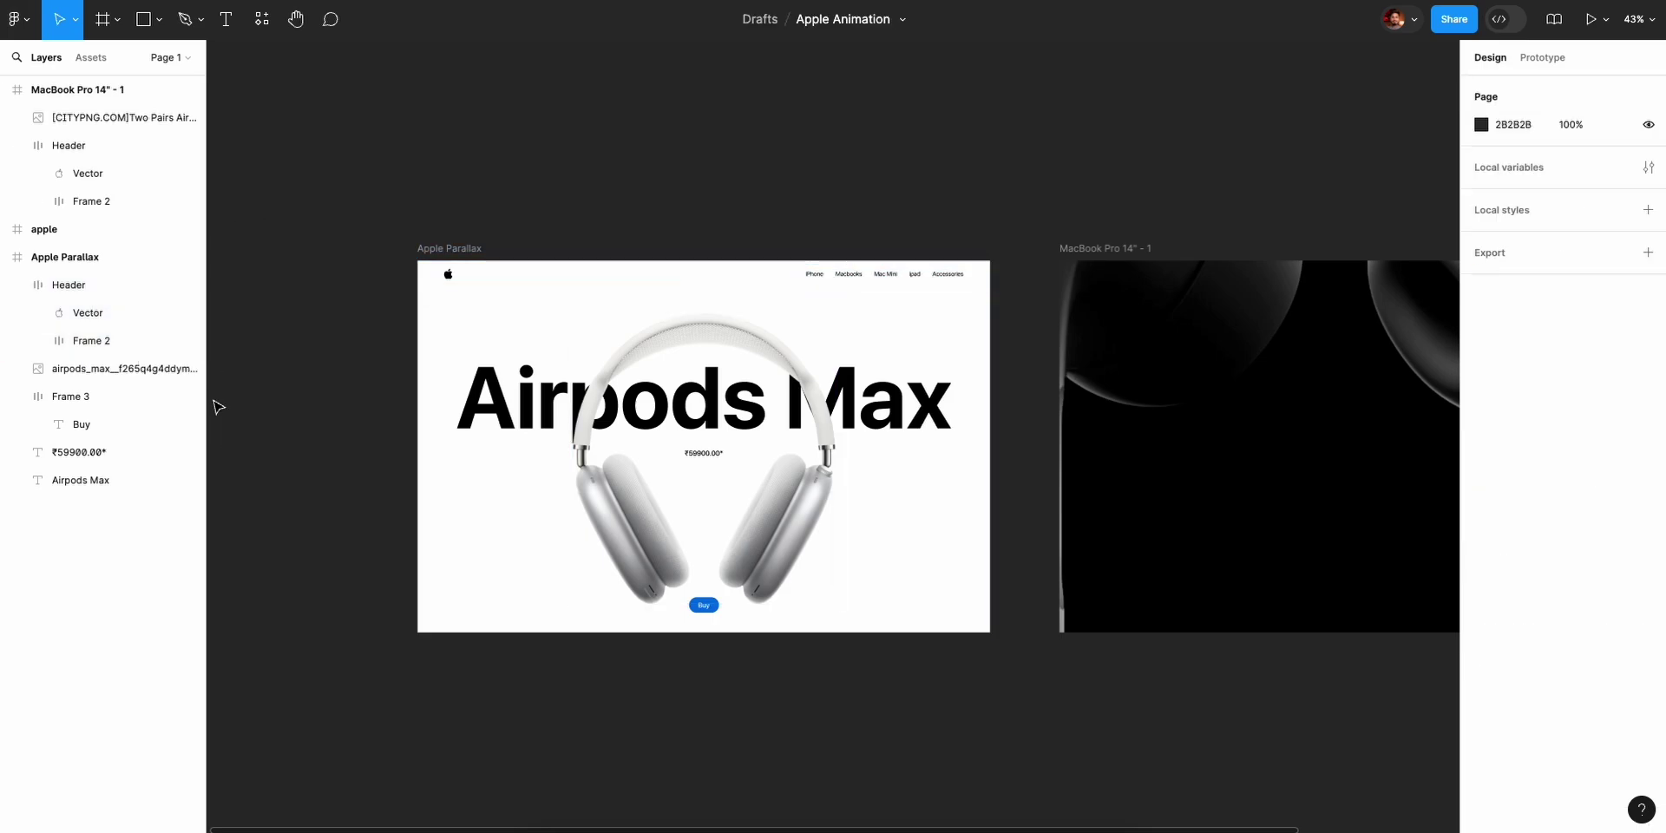
Move the header above the earbuds image in the layer order of the black MacBook Pro 14" frame.
scroll(303, 427, right, 10)
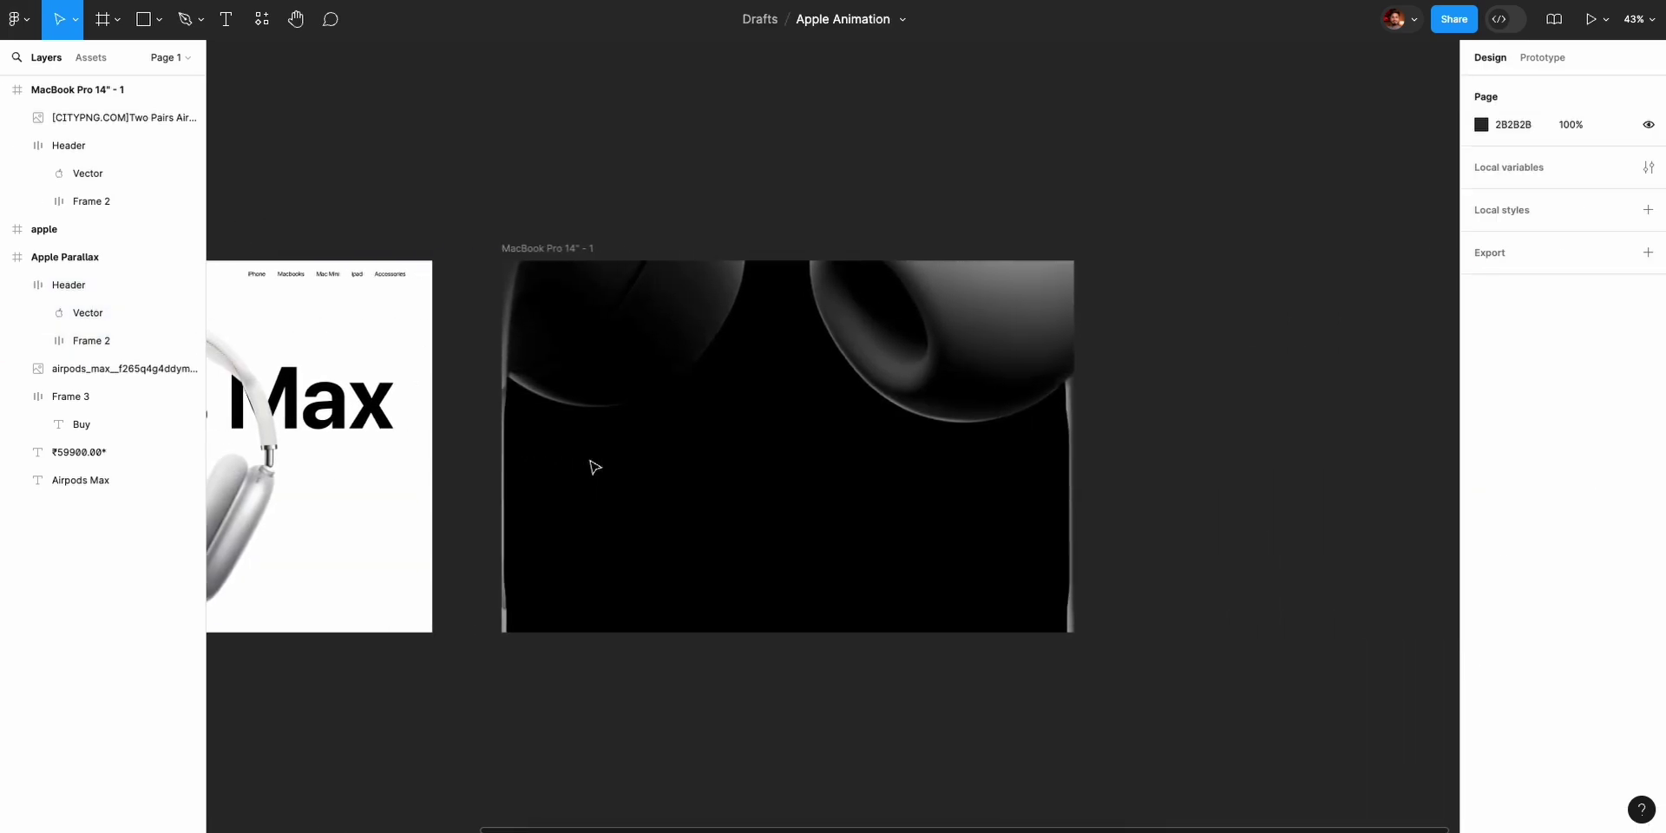
click(922, 334)
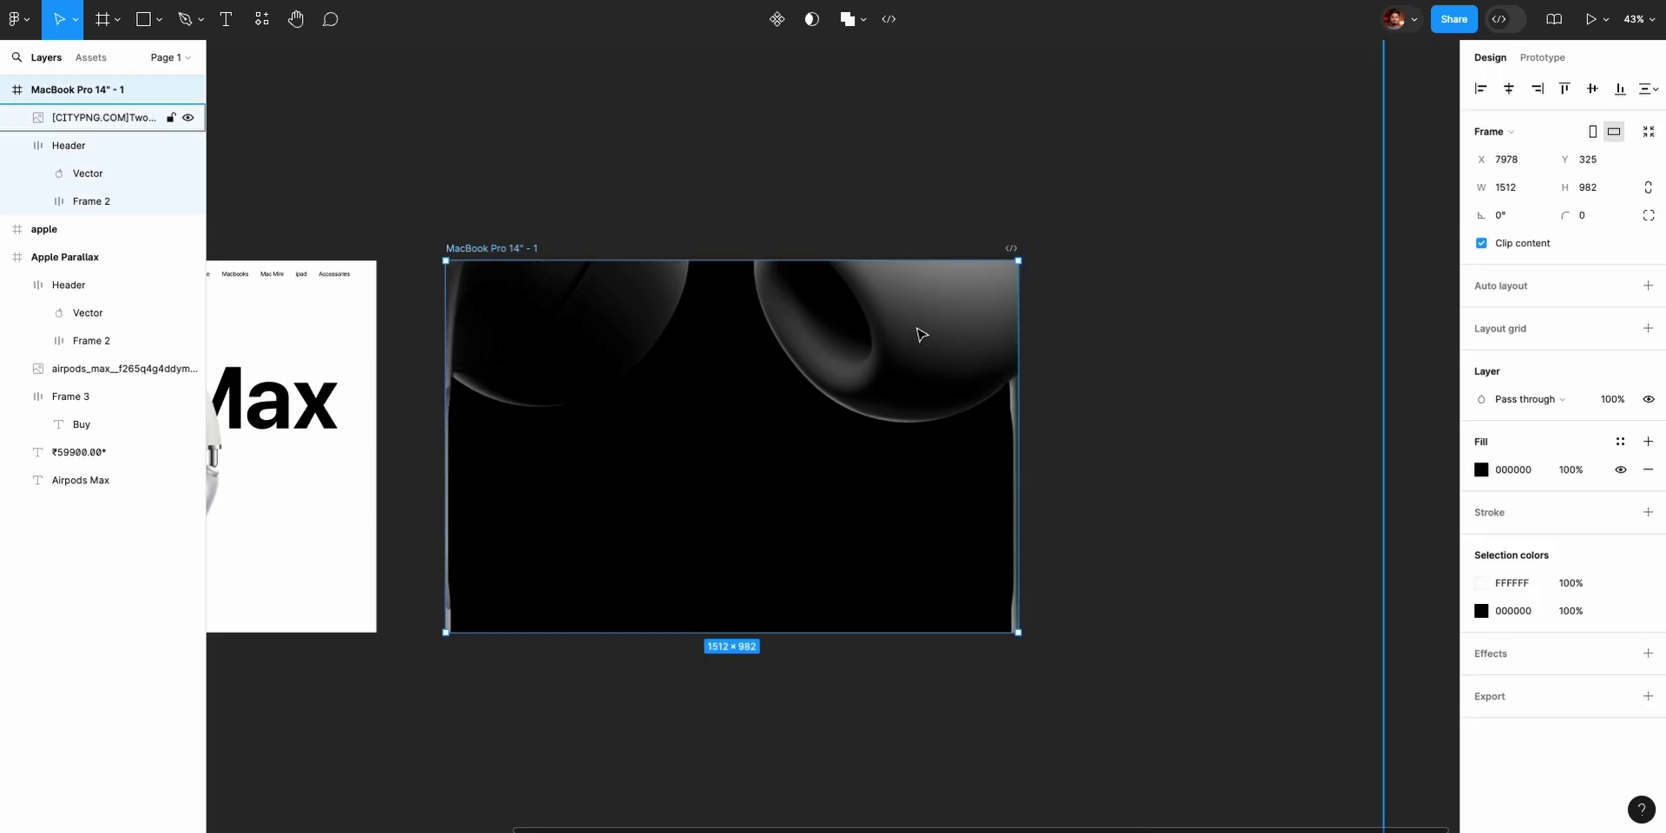
click(933, 338)
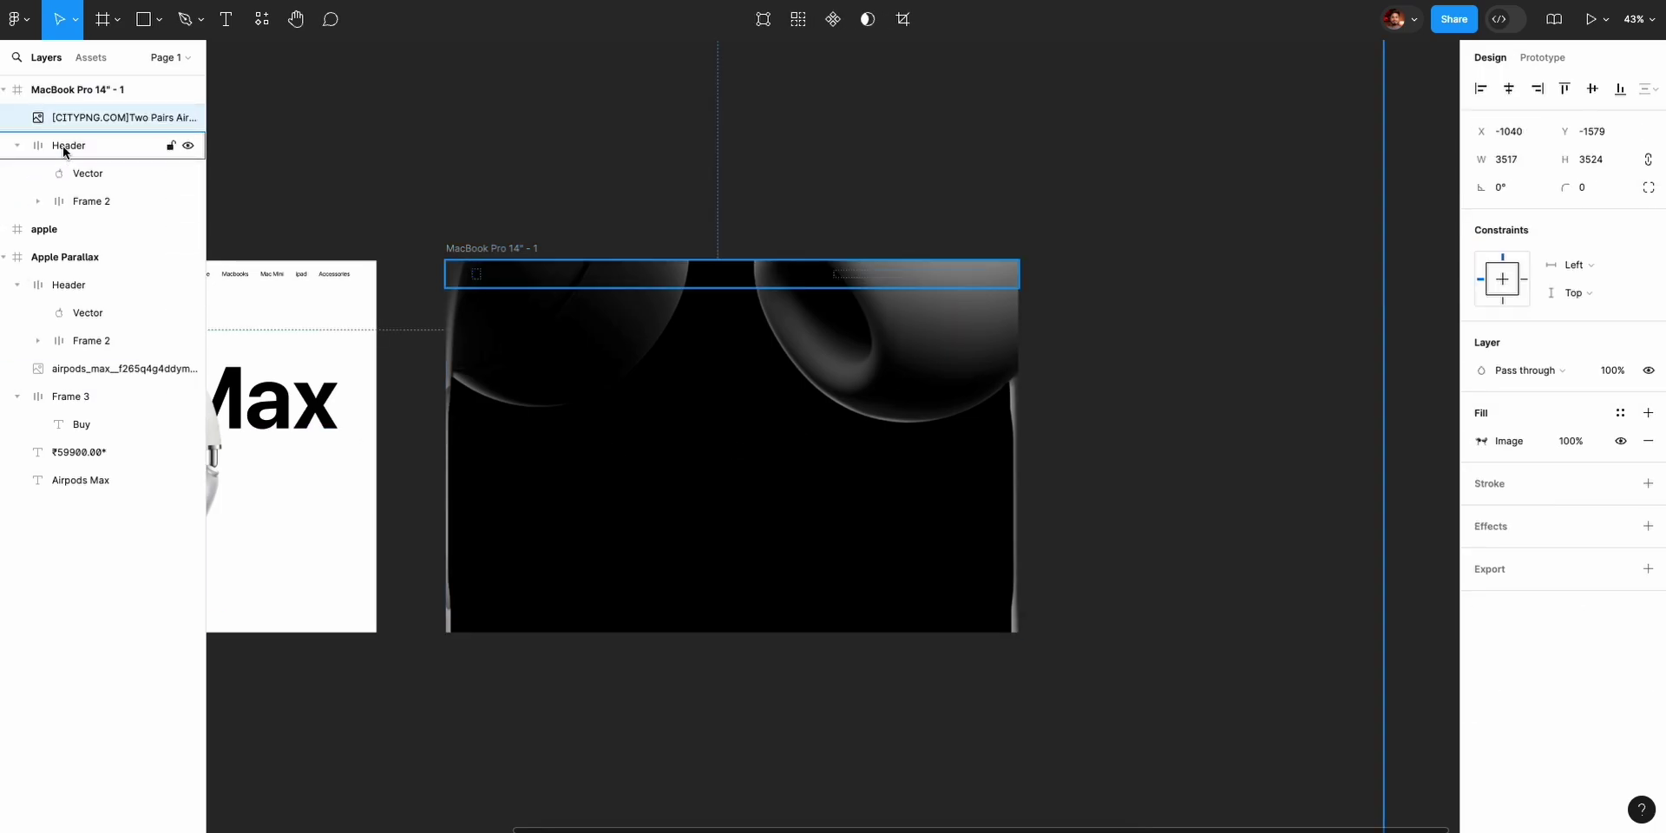
drag(69, 145, 70, 100)
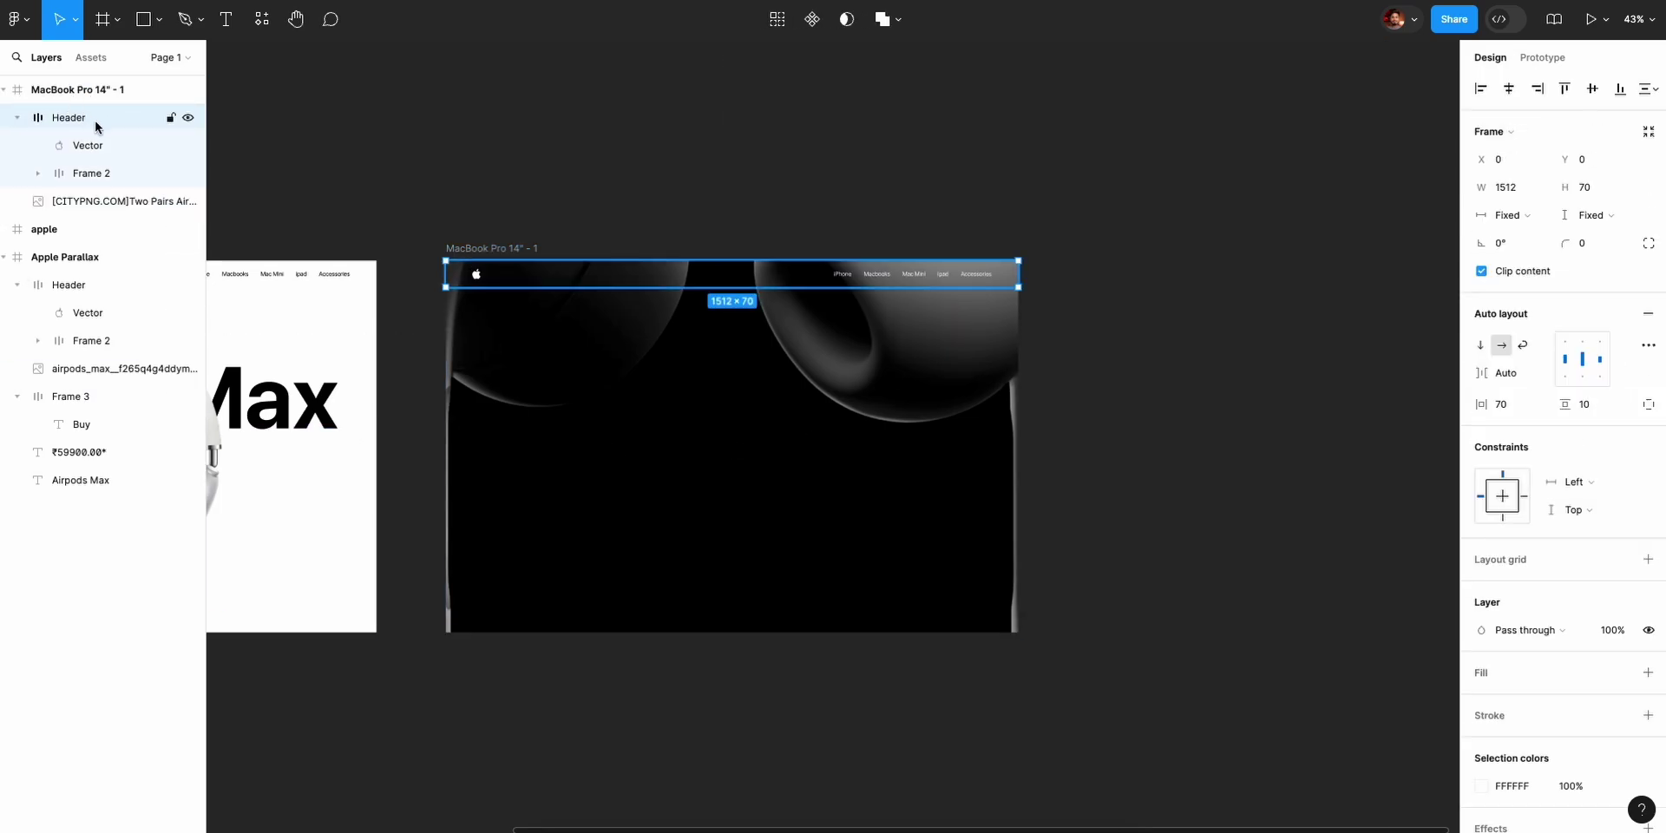
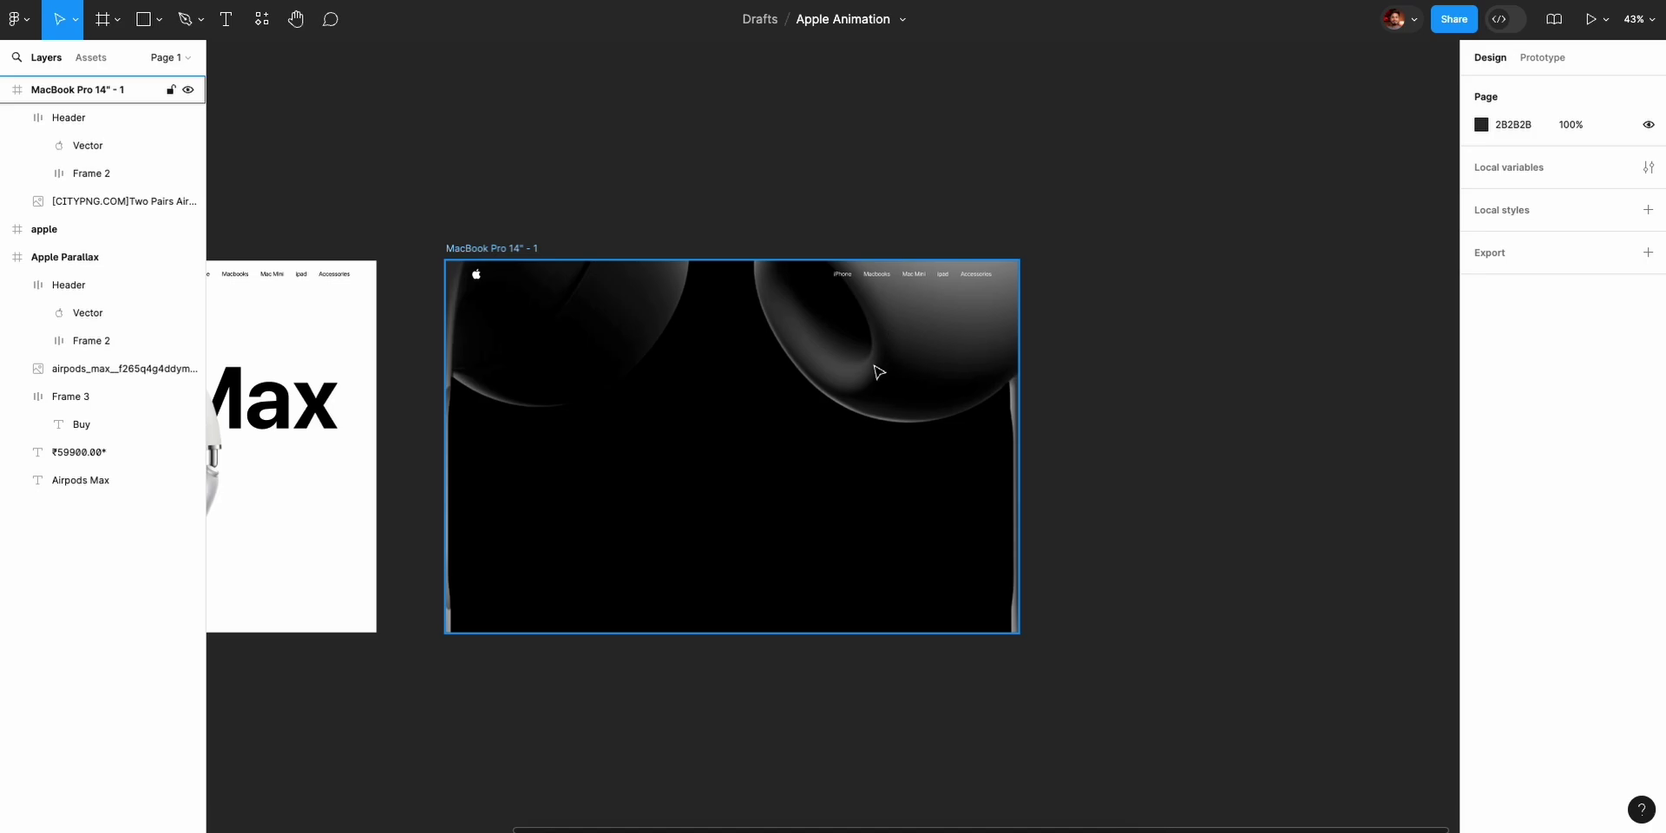
Nudge the black MacBook Pro 14" frame one pixel to the right to X 7979 and deselect it.
click(879, 373)
key(Right)
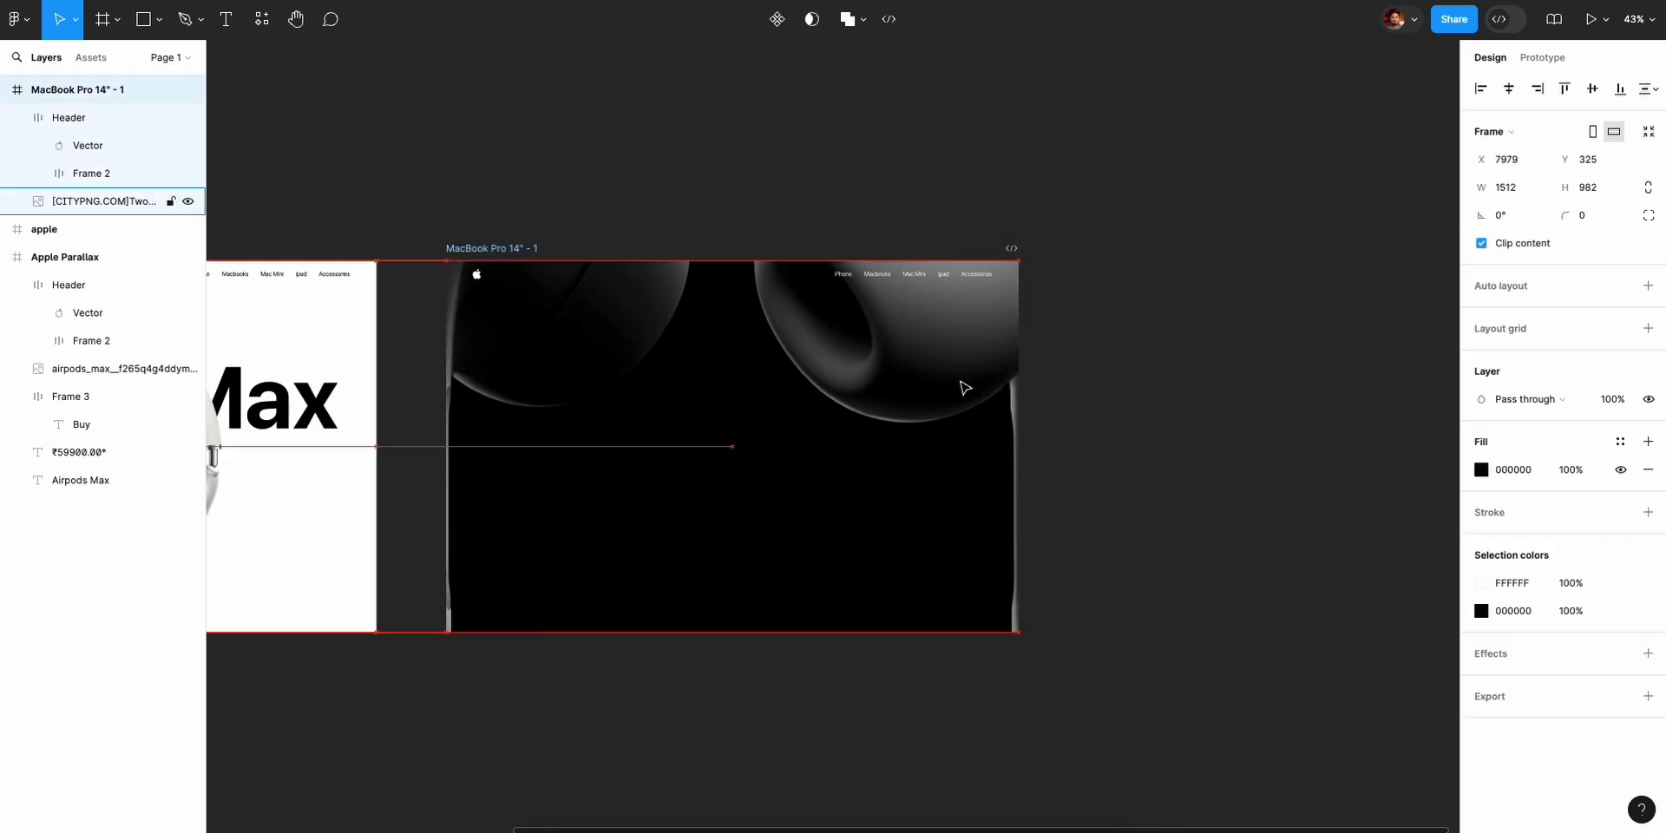
click(1142, 439)
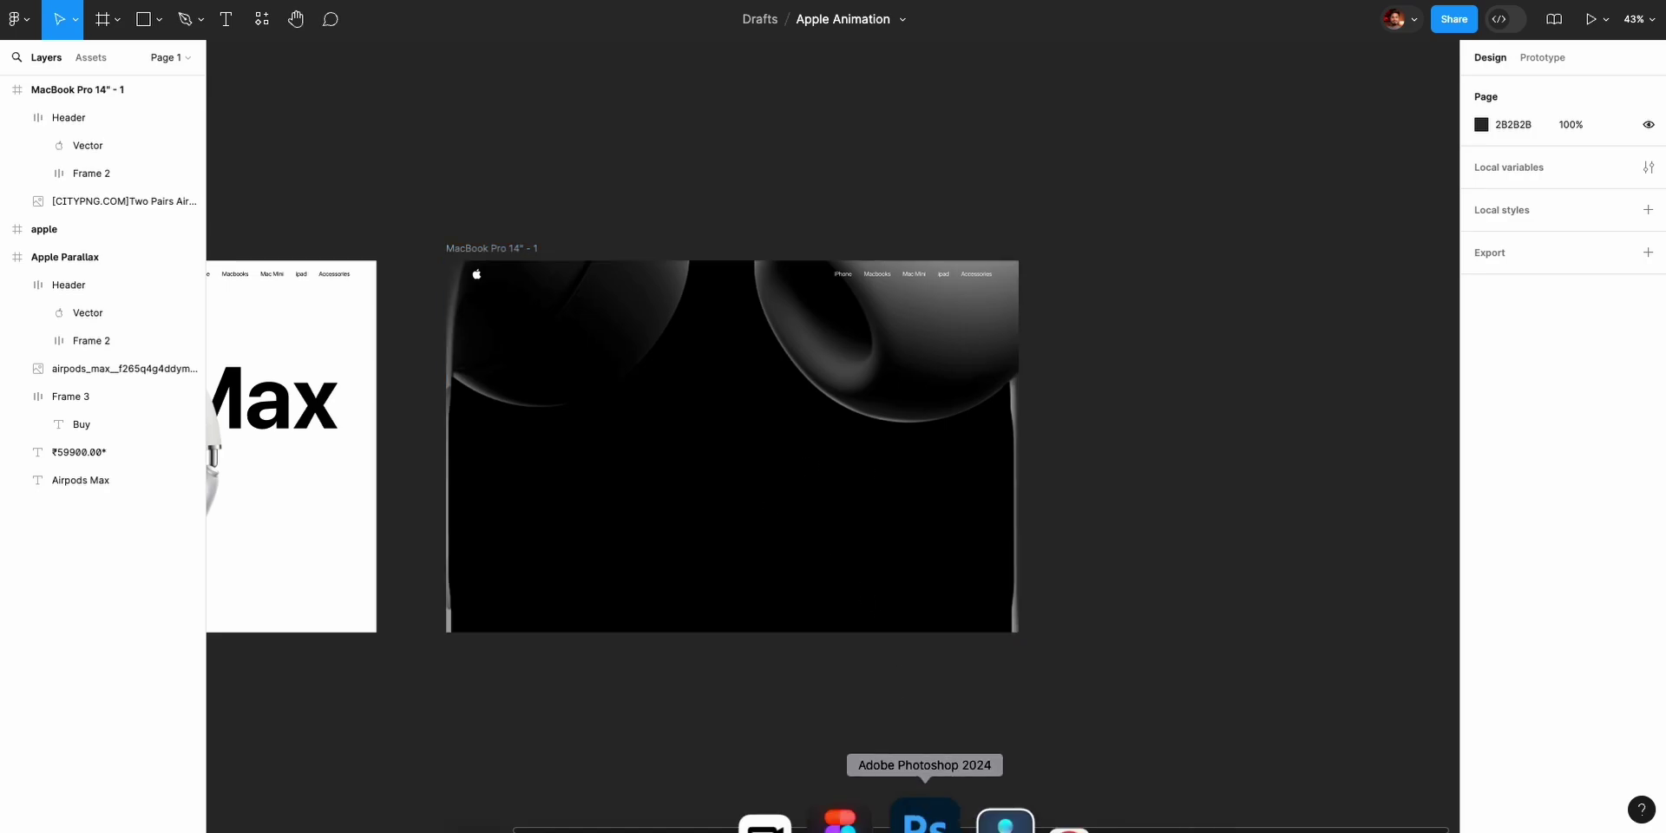
click(971, 823)
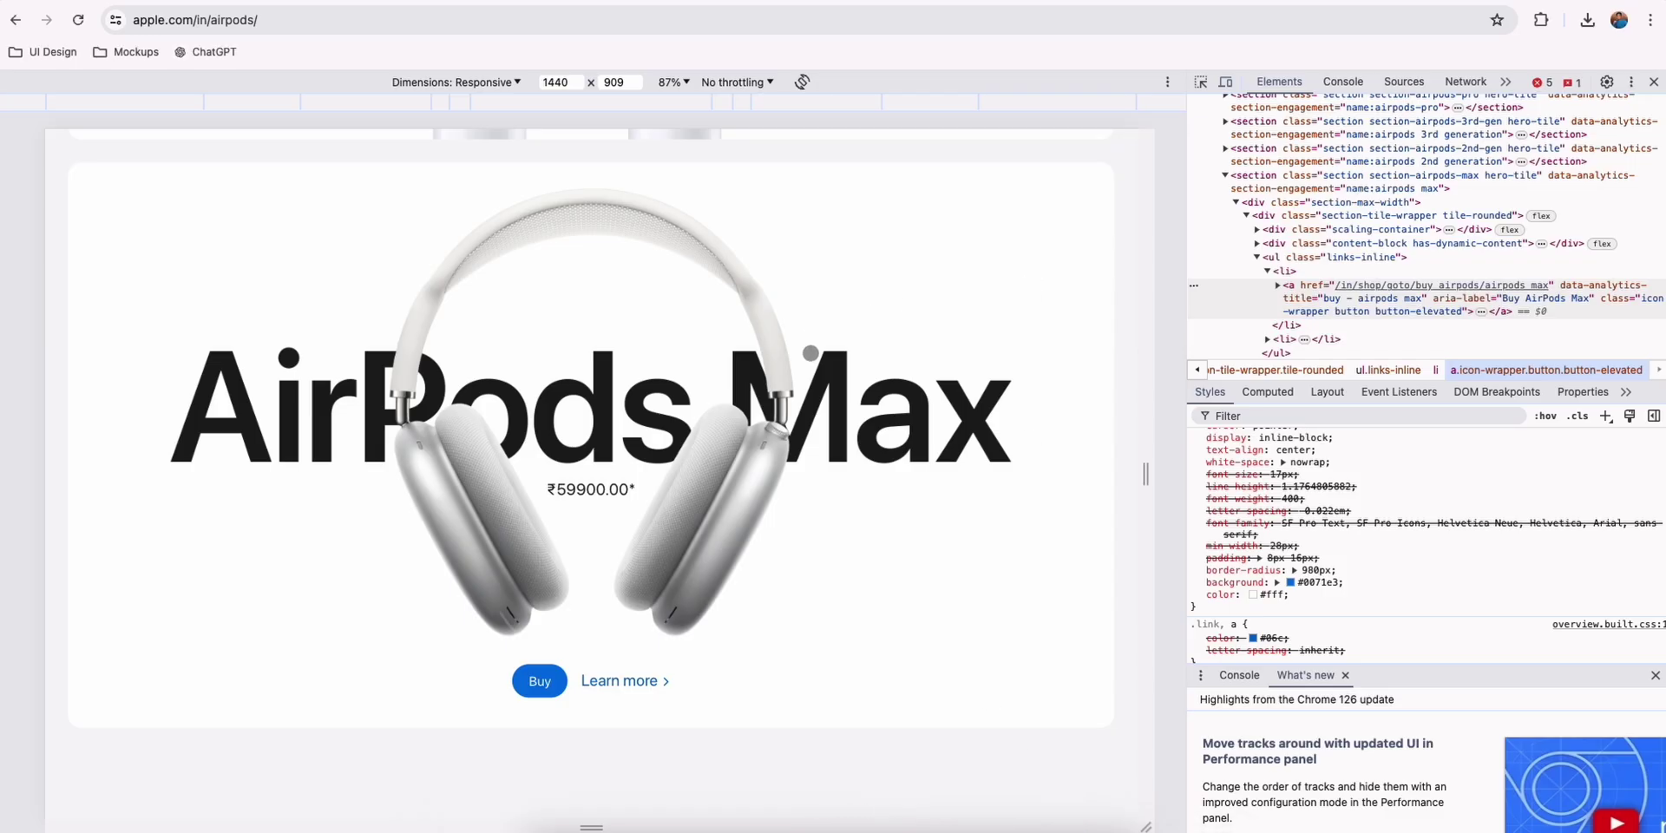
scroll(807, 353, down, 6)
click(1654, 82)
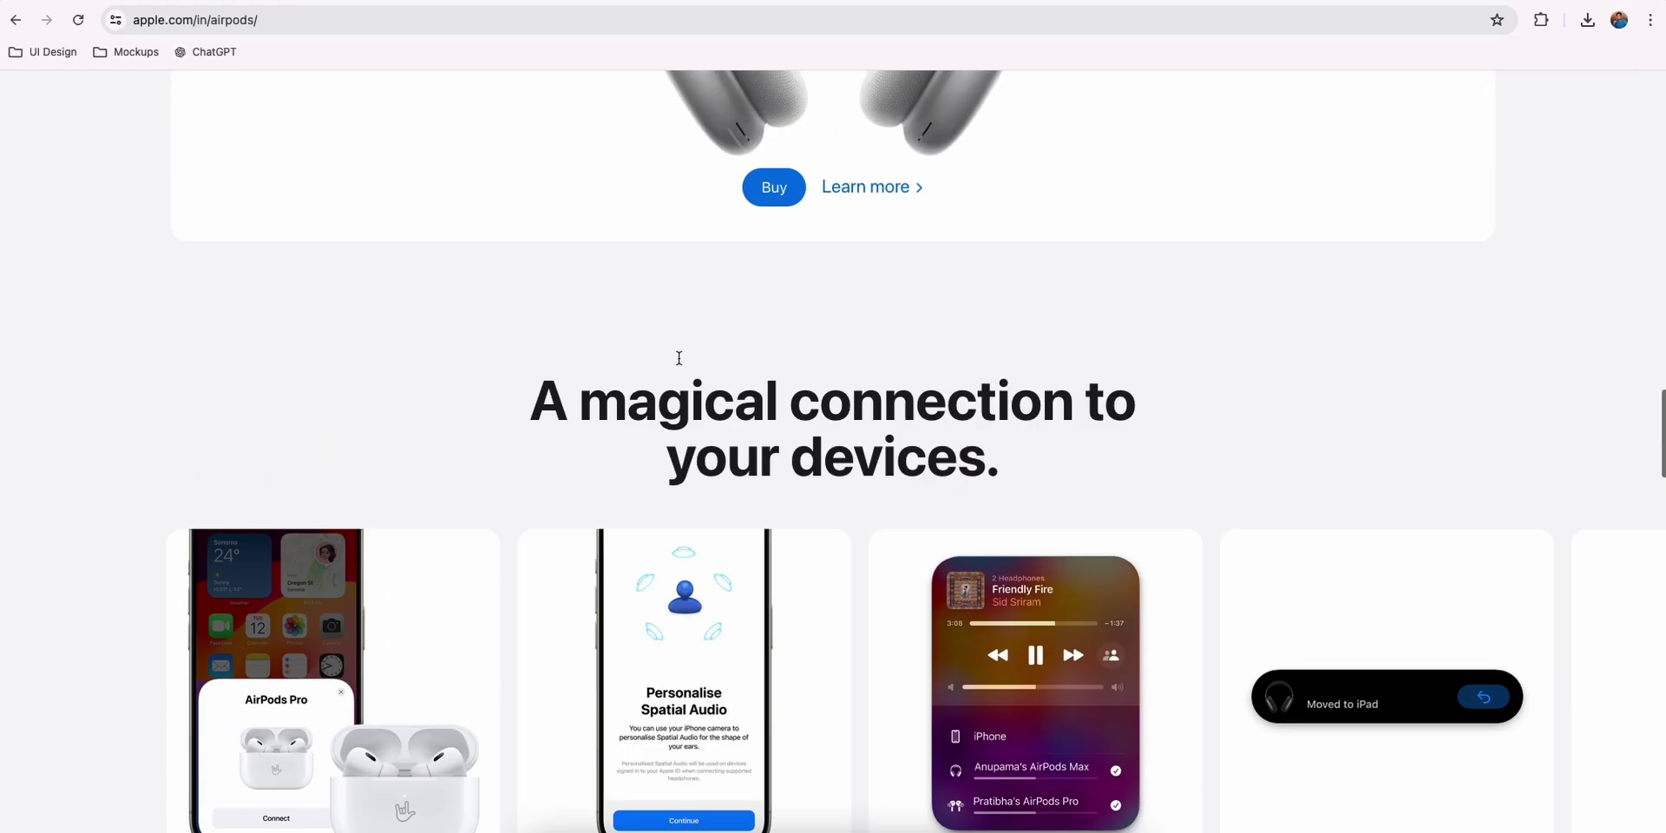
scroll(678, 357, up, 10)
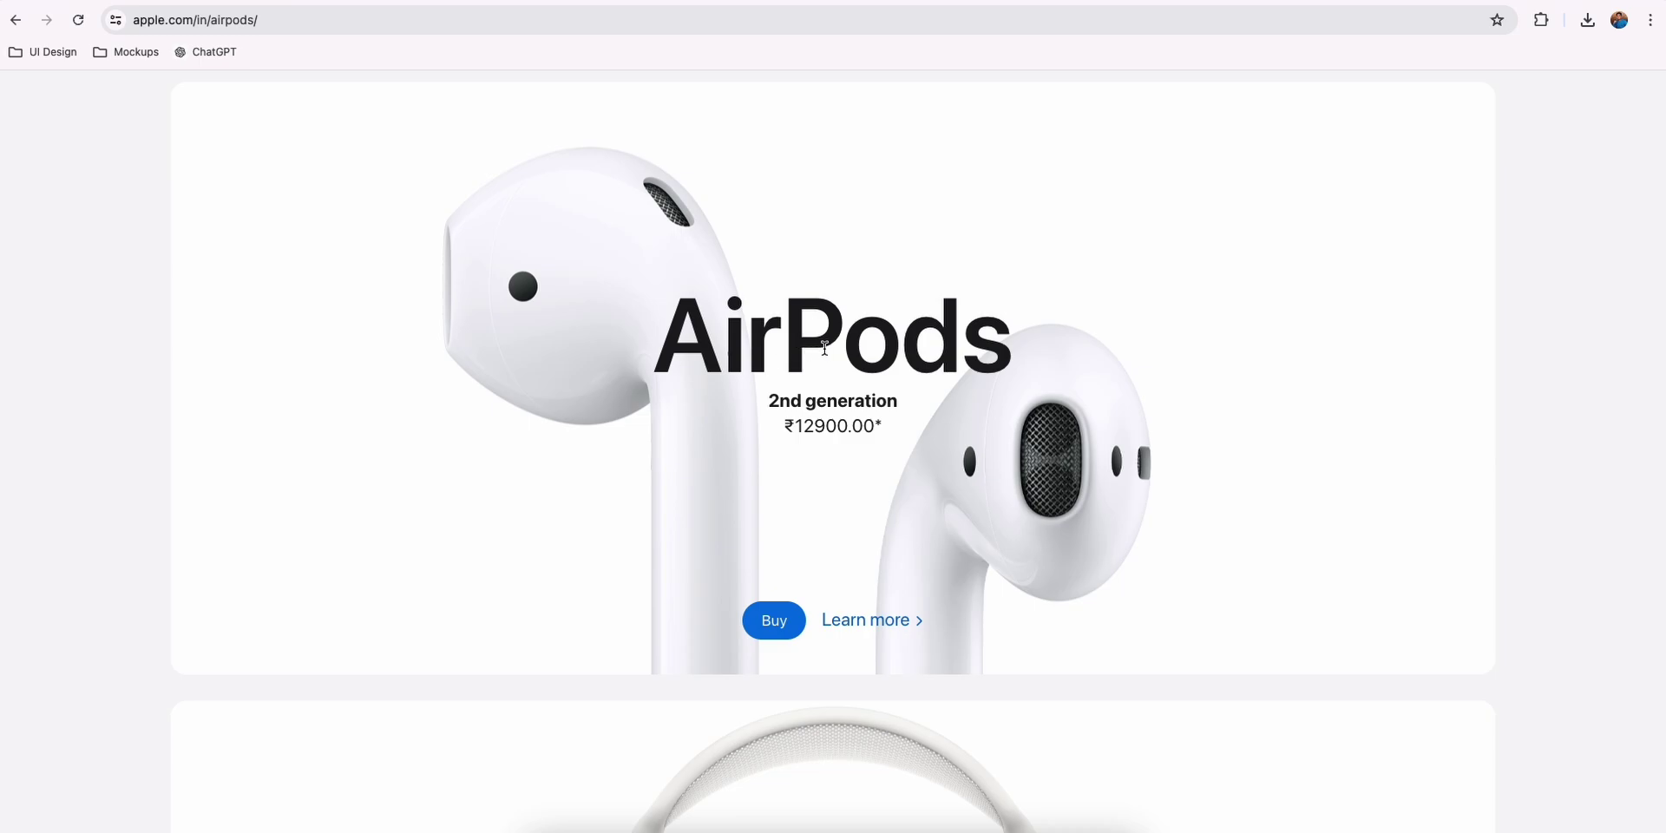
Switch back to Figma and copy the Airpods Max title from the Apple Parallax frame into the black MacBook Pro 14" frame.
key(super+Tab)
key(t)
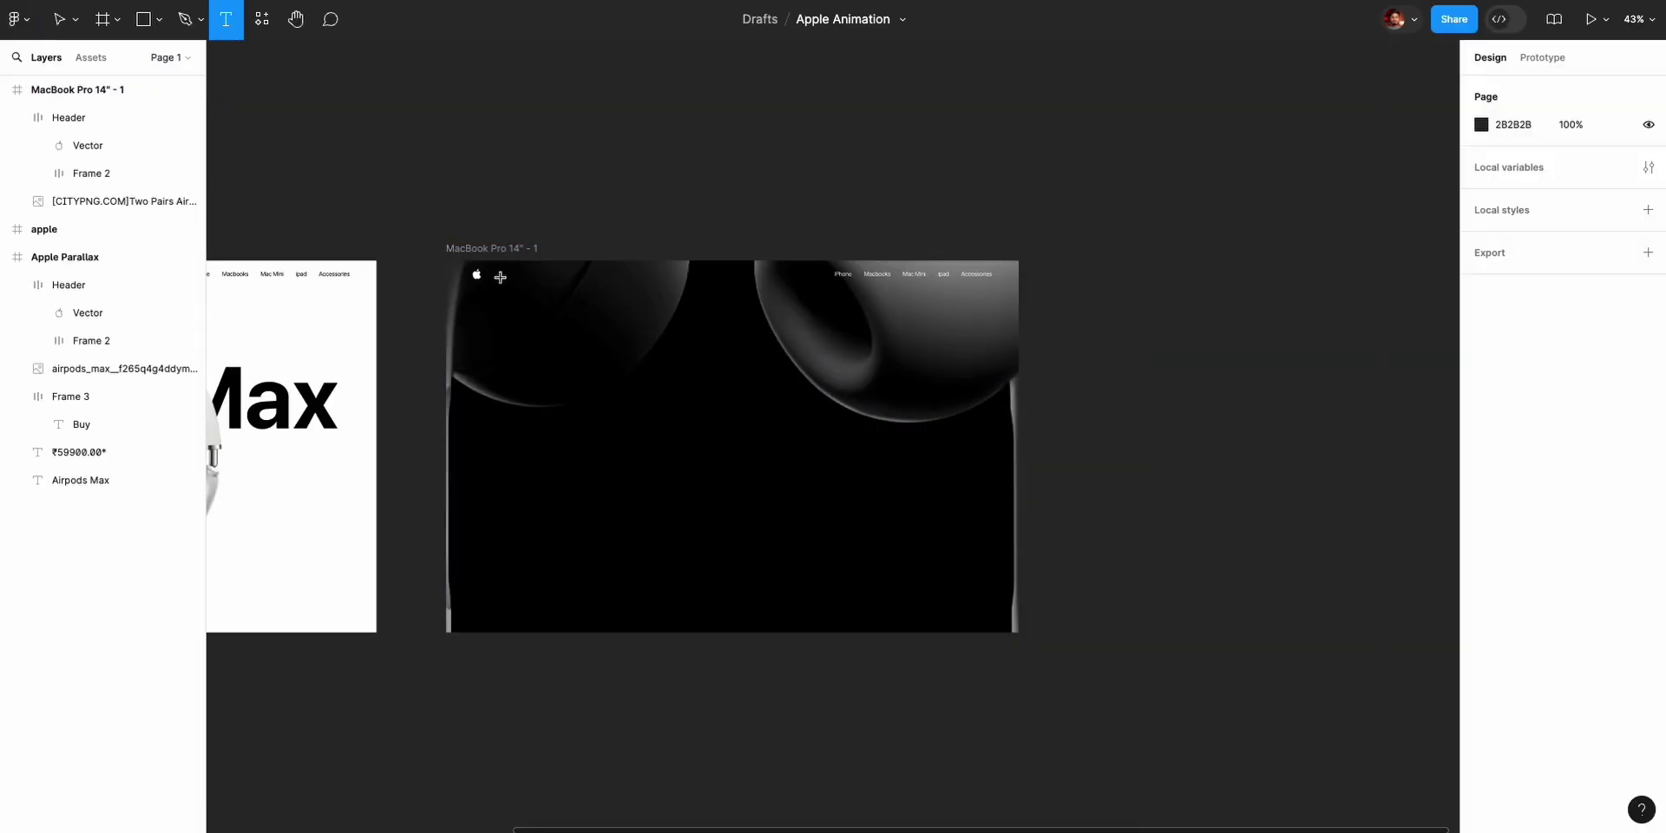
scroll(668, 435, left, 10)
key(v)
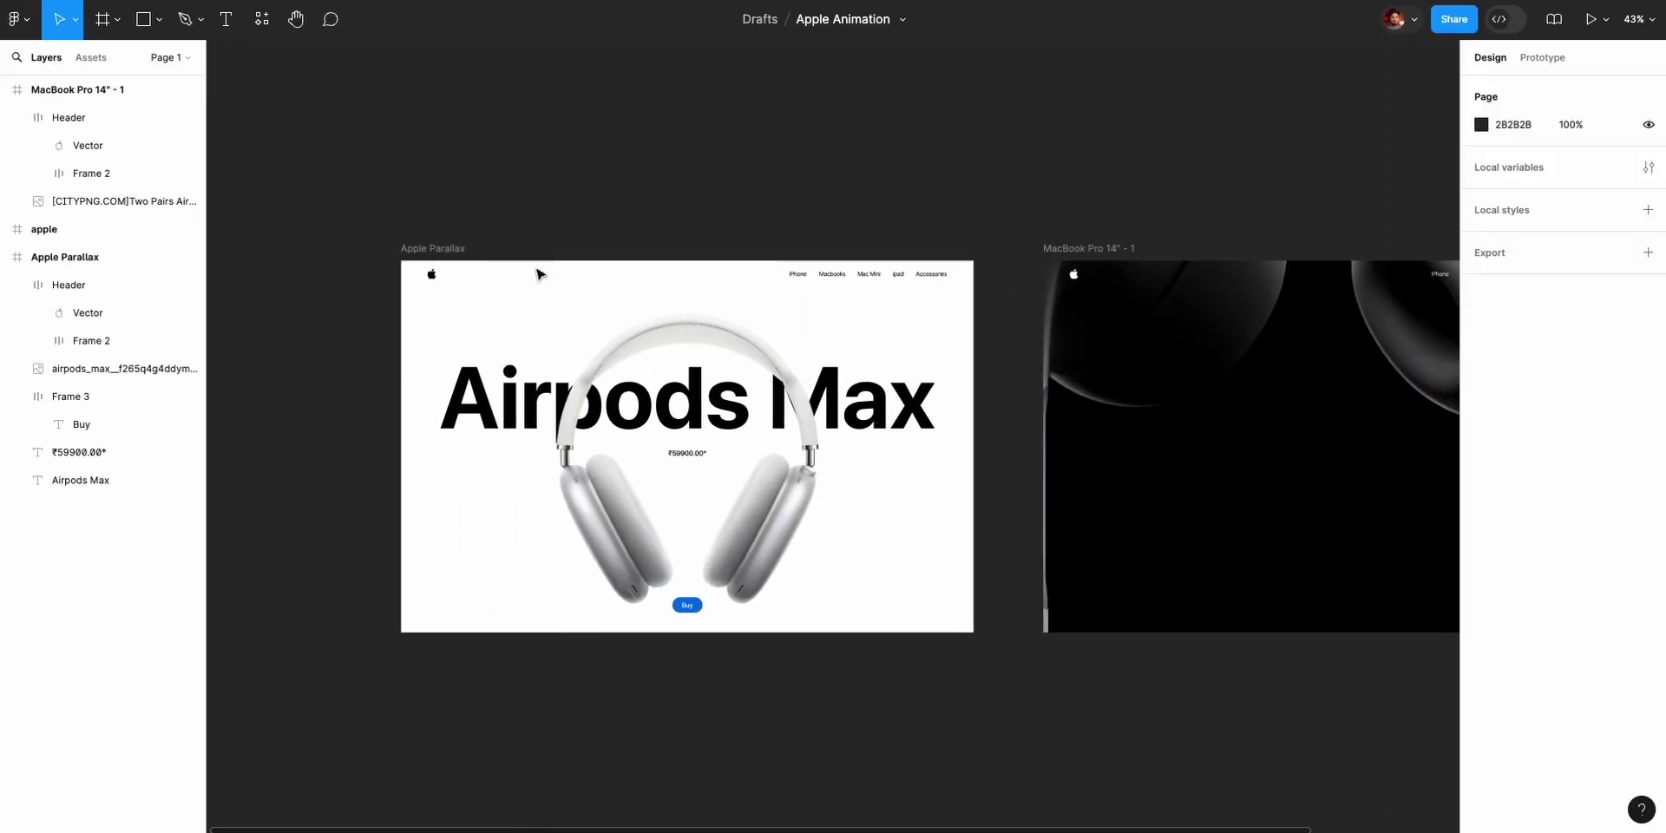
click(533, 404)
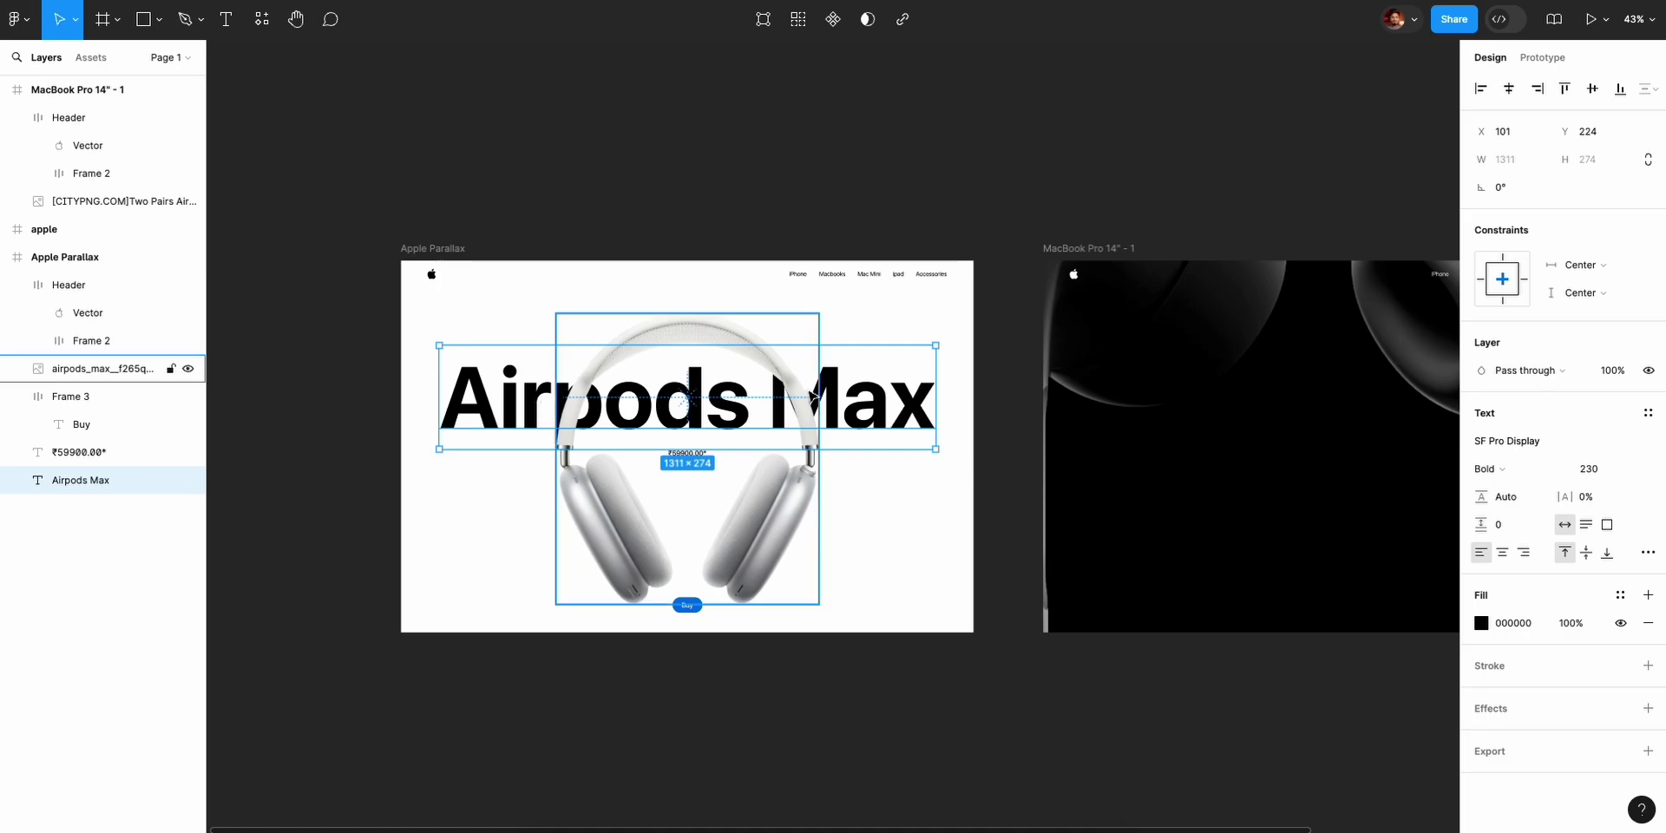
scroll(694, 399, right, 6)
click(605, 251)
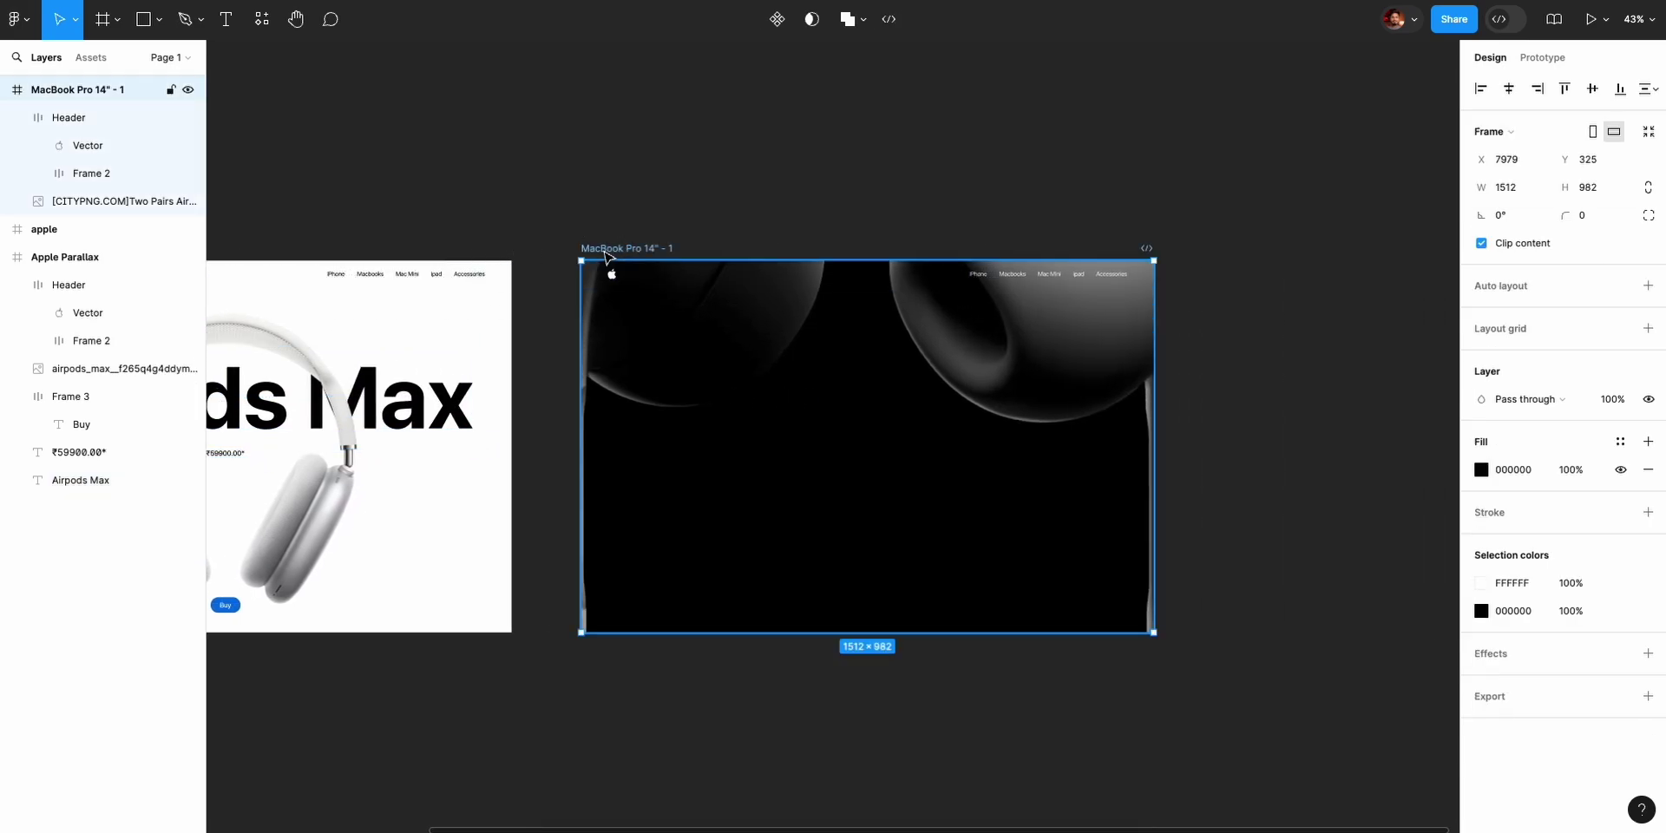
key(ctrl+v)
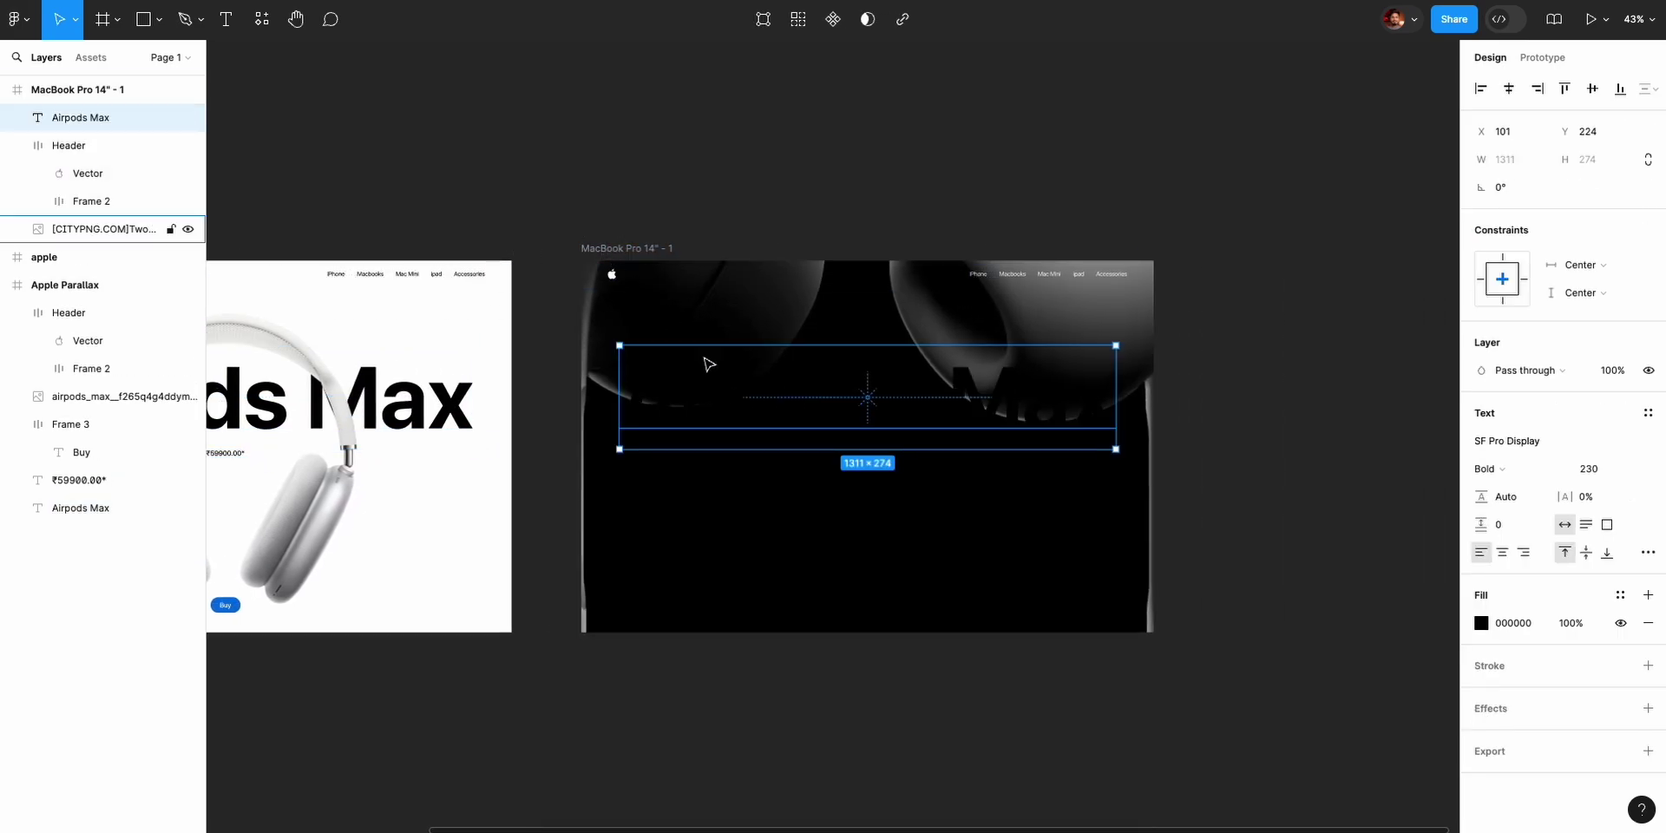
Recolour the pasted Airpods Max title in the black frame to FFFFFF.
click(1481, 623)
click(1256, 363)
click(1442, 332)
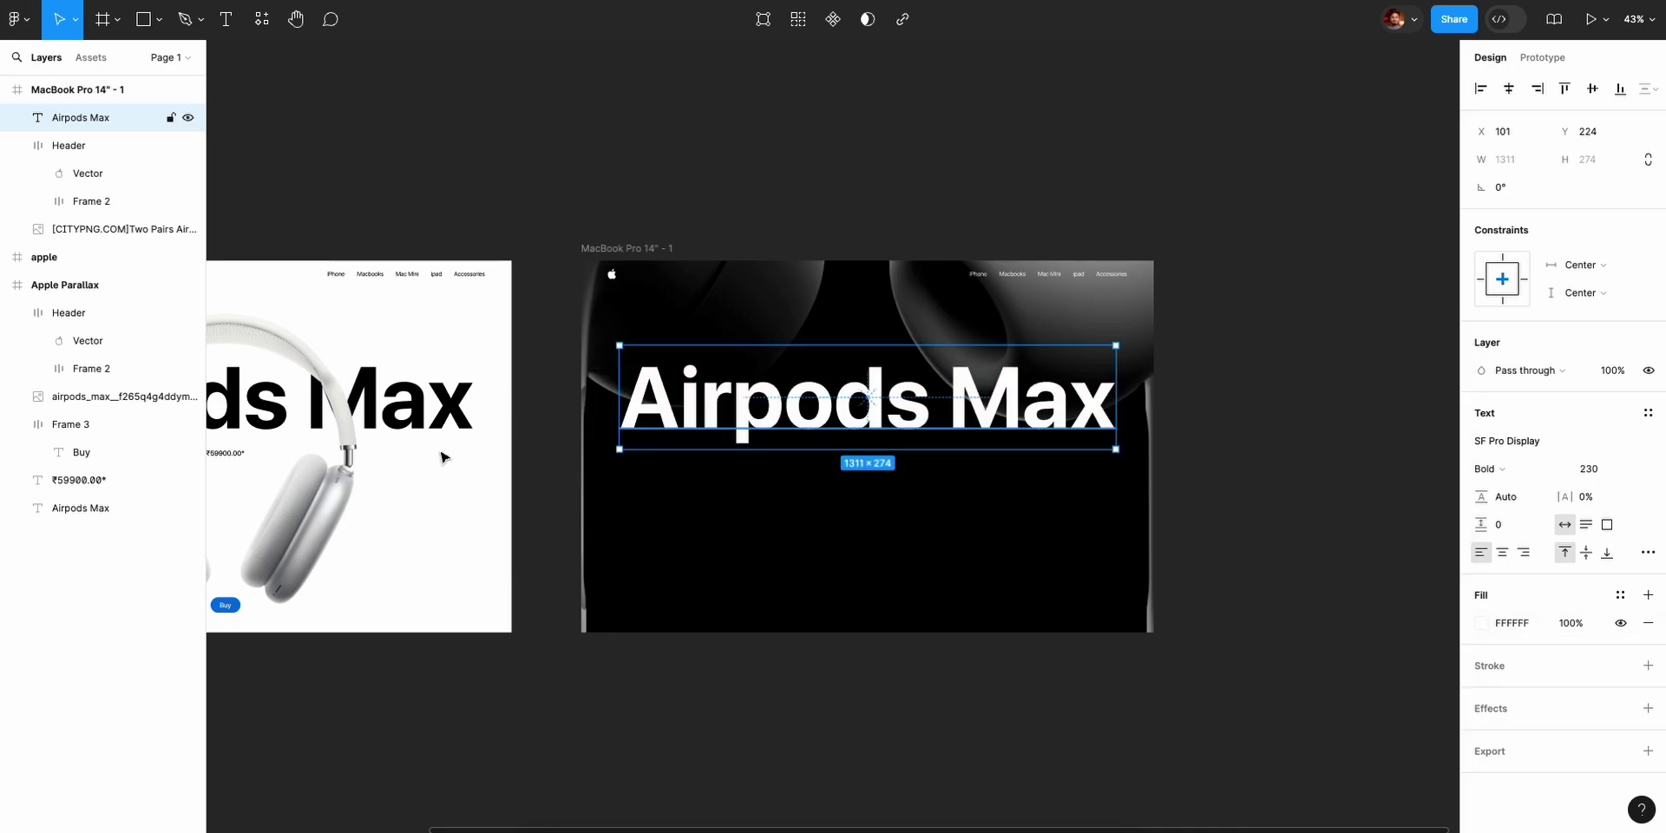
Send the white title behind the earbuds image and move it down to about X 100, Y 354.
drag(66, 116, 77, 237)
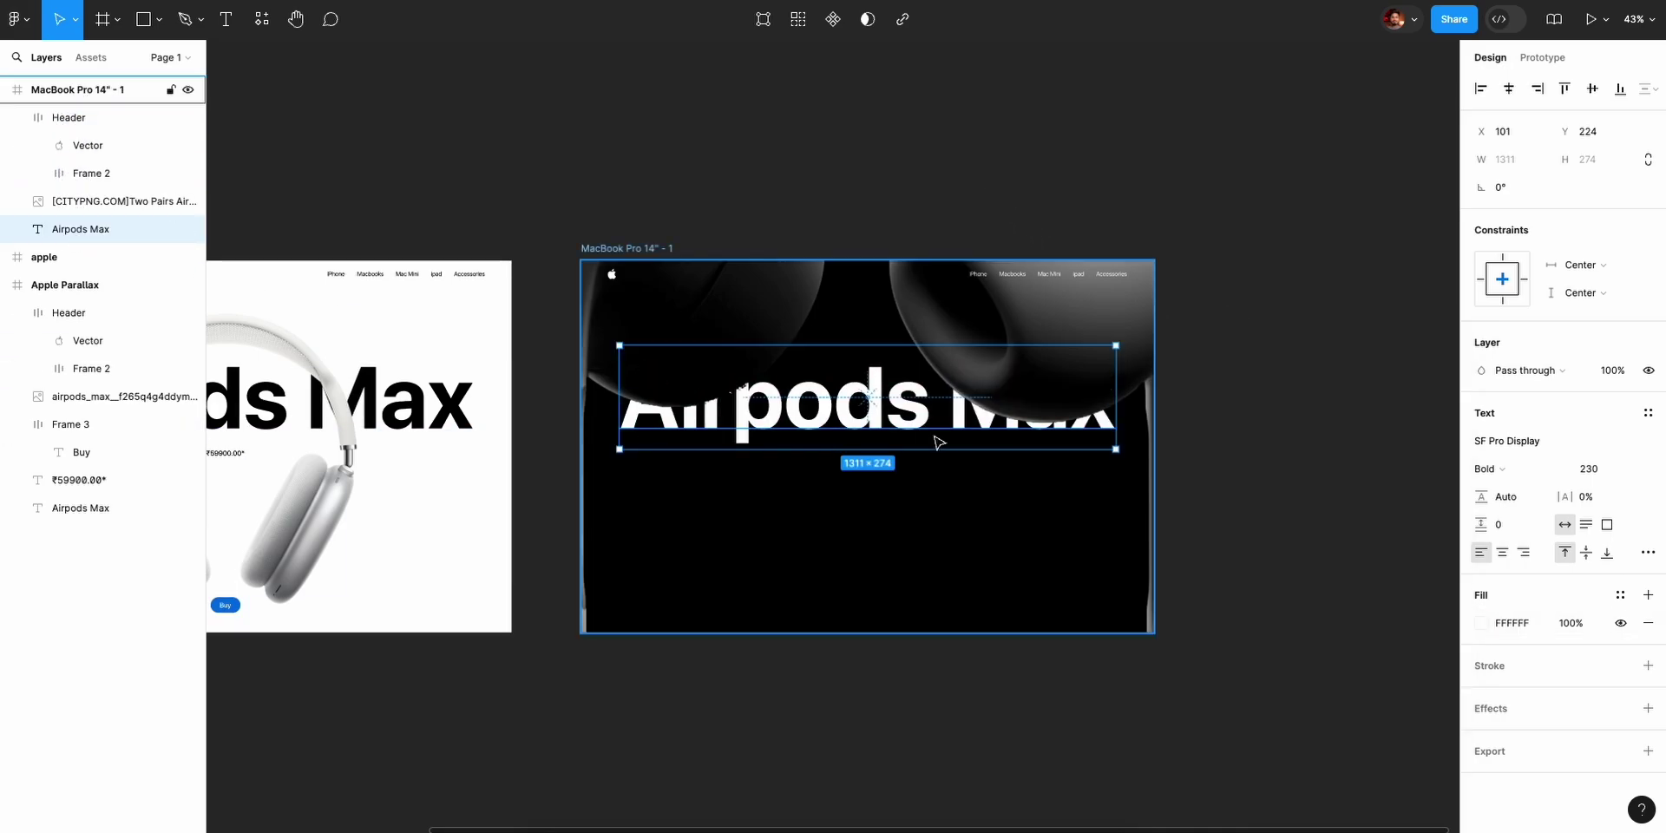
drag(859, 412, 859, 450)
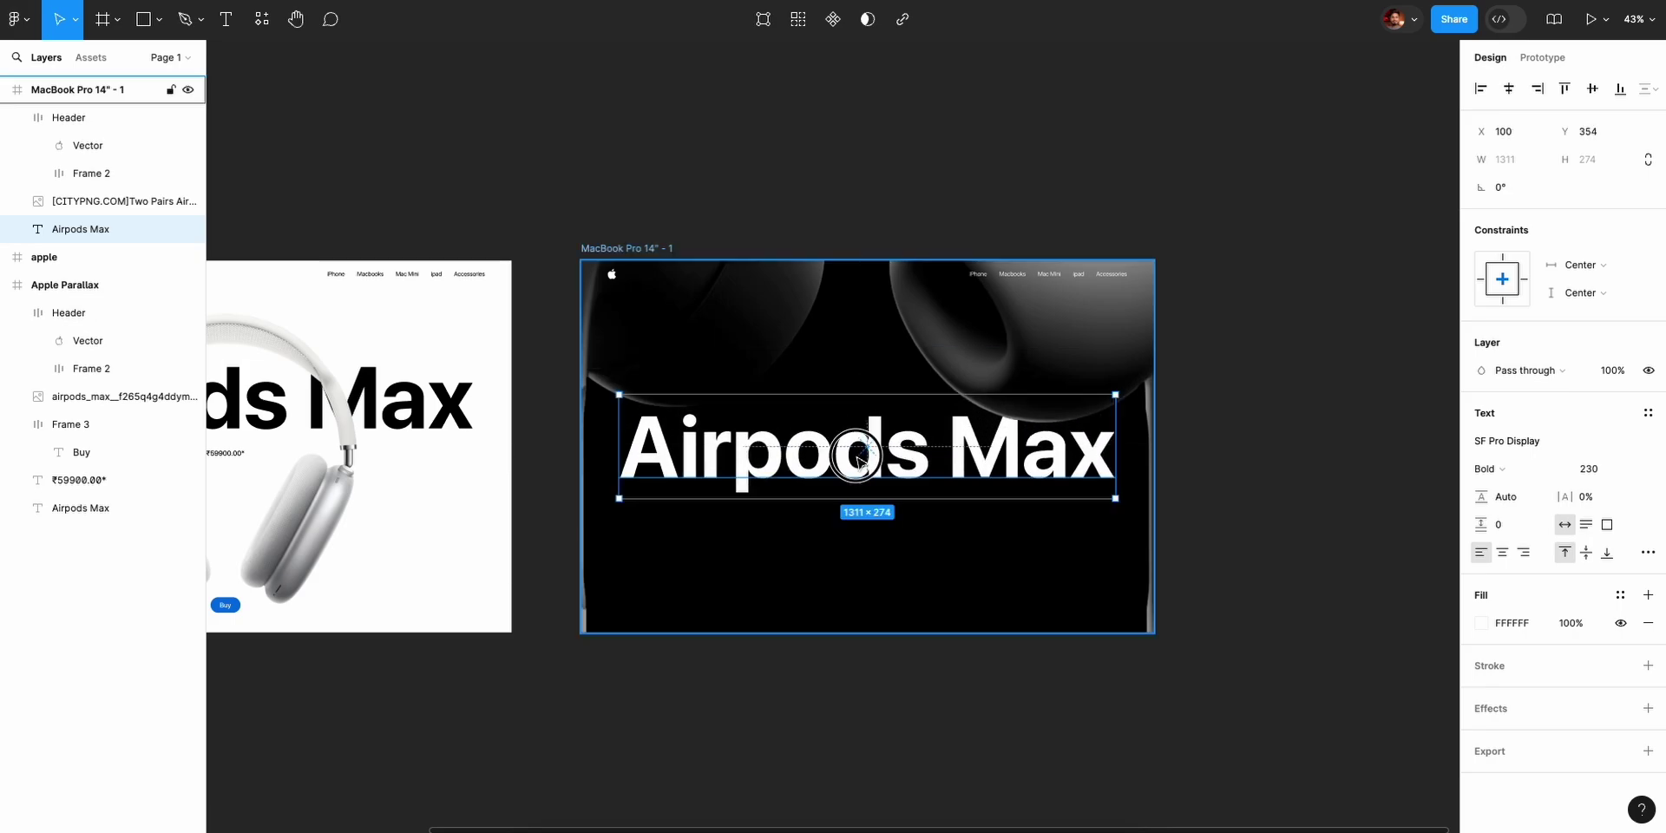
click(859, 452)
Remove the word Max from the black frame's title so it reads Airpods.
double_click(1031, 468)
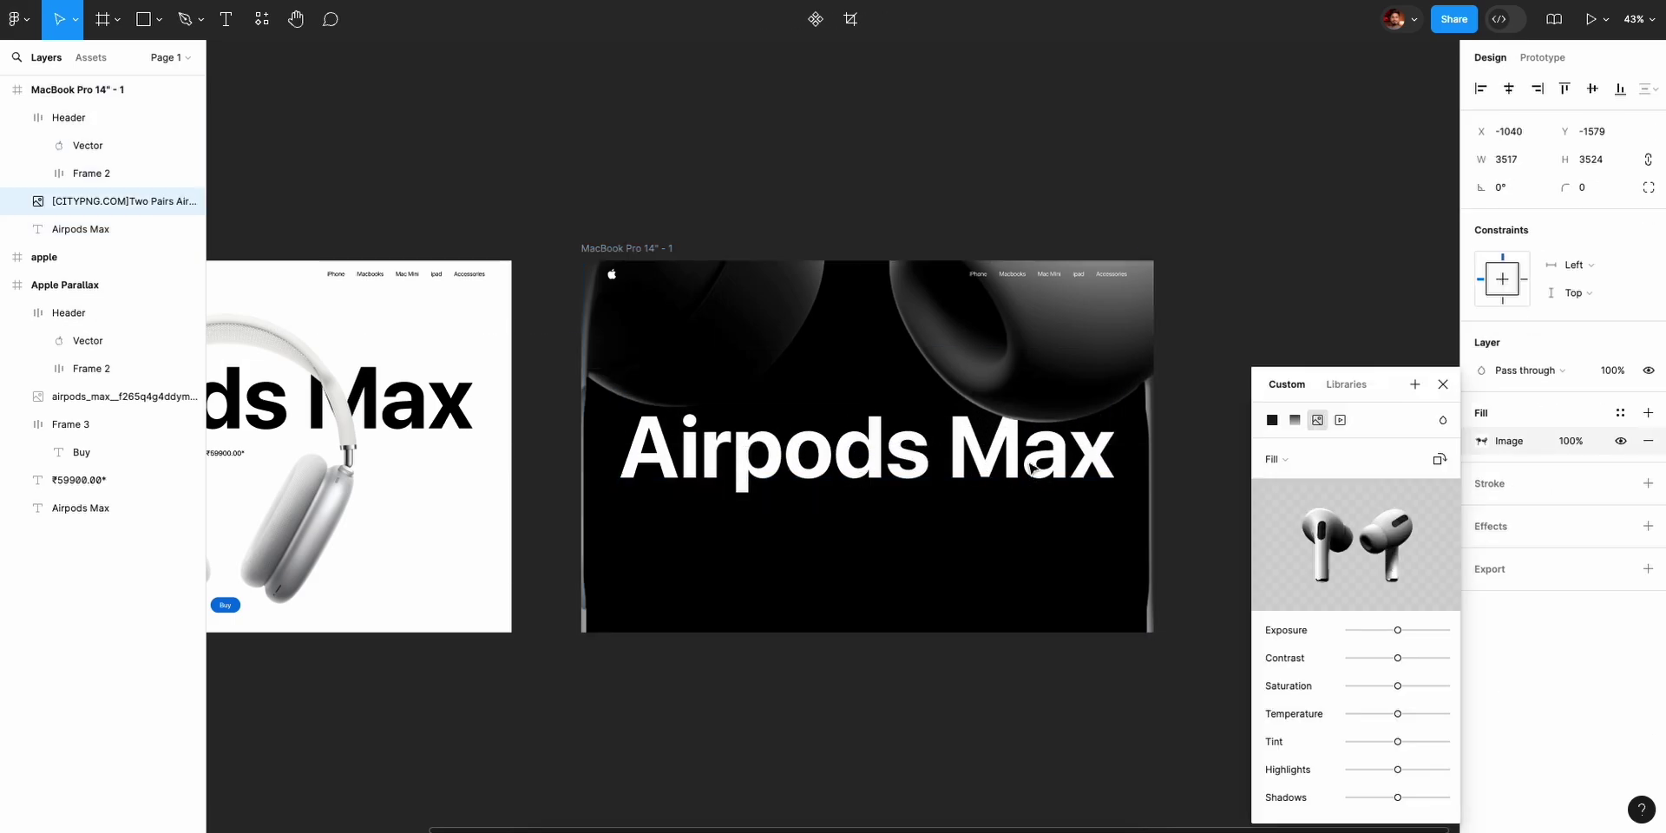
click(1443, 384)
click(226, 19)
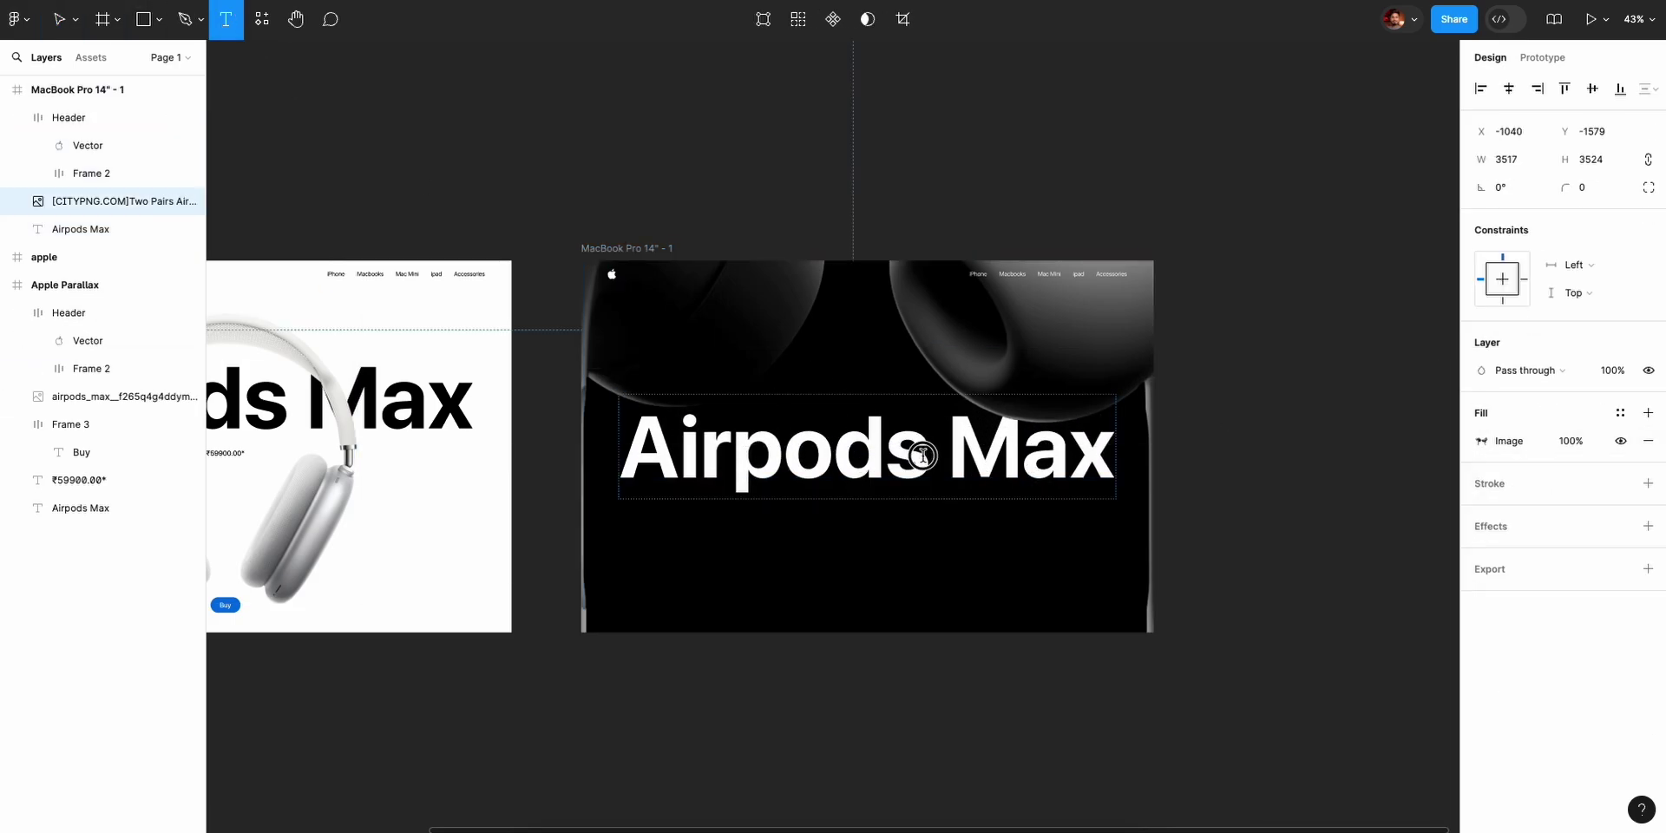
click(922, 455)
drag(925, 455, 1107, 454)
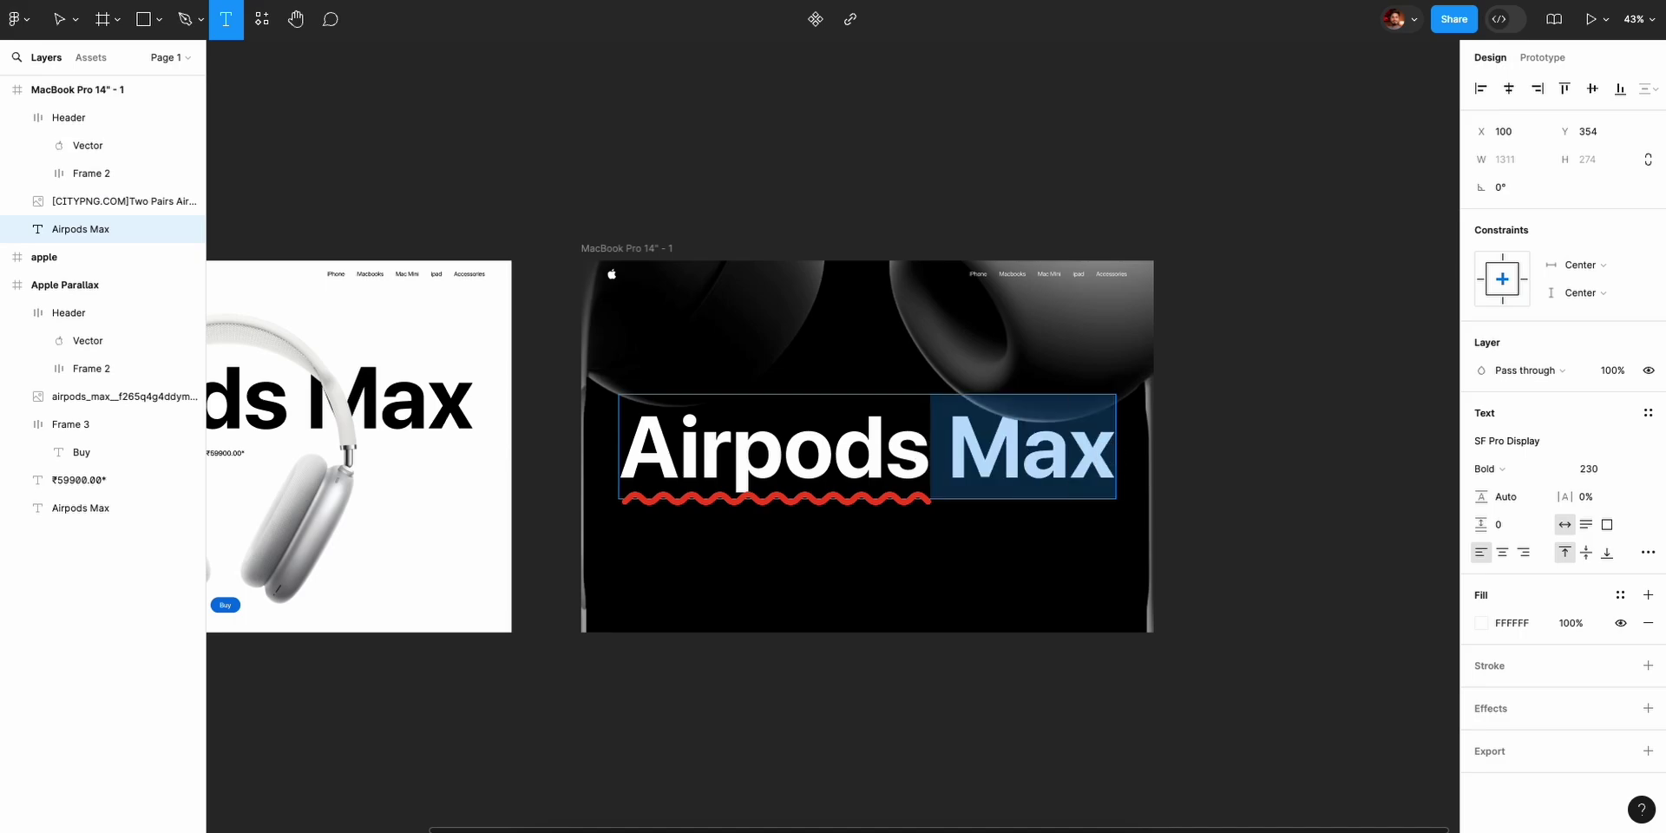
key(BackSpace)
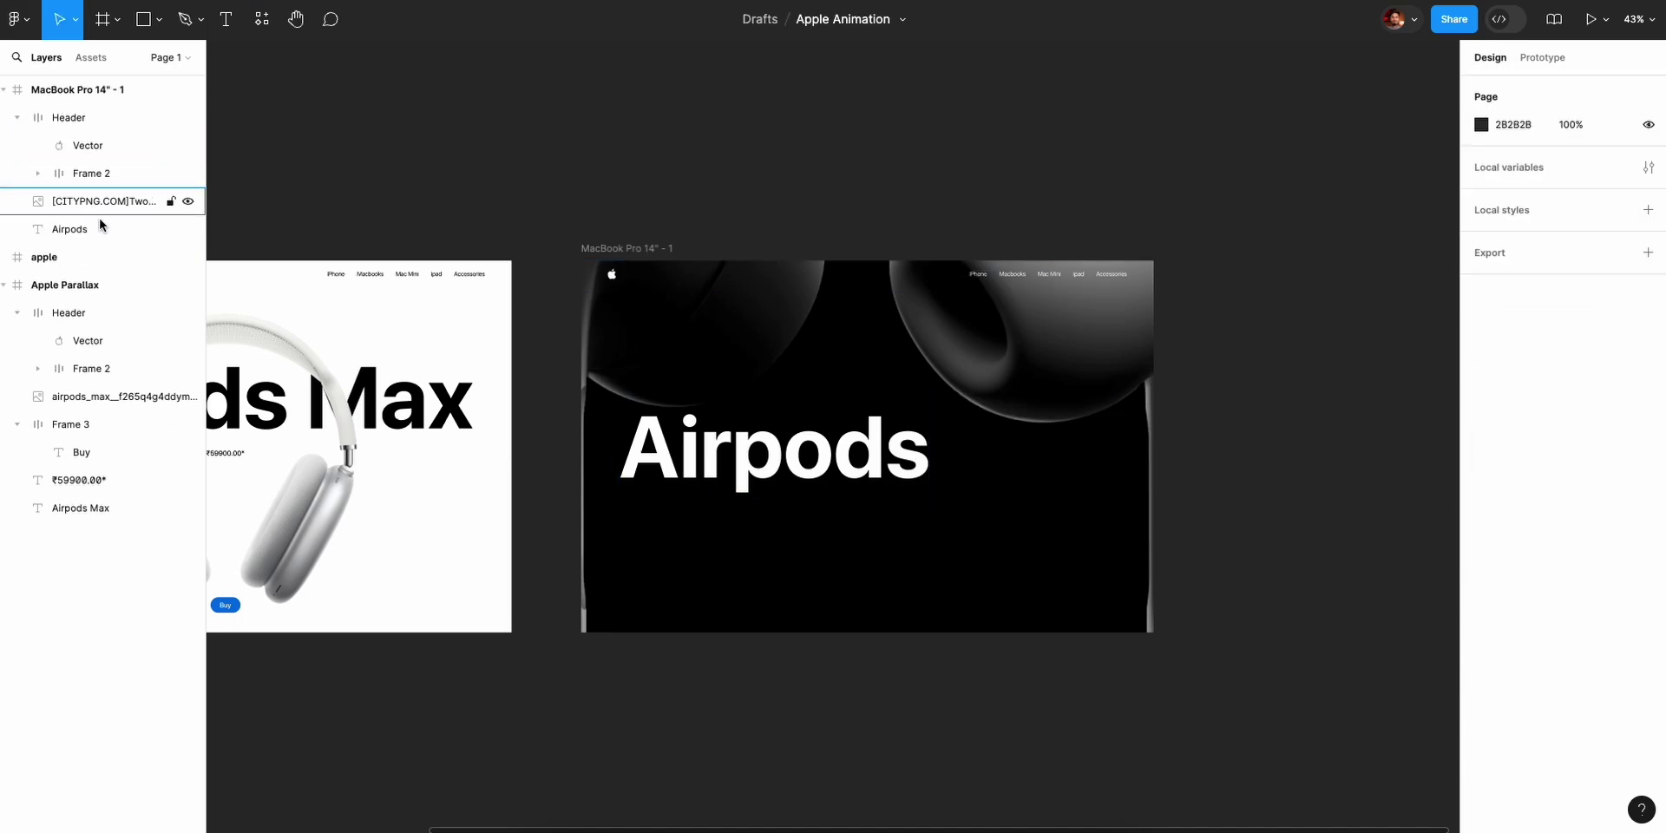
Centre the Airpods title horizontally in the black frame, raise it to Y 254 behind the ear tips, and deselect it.
click(104, 228)
click(1508, 88)
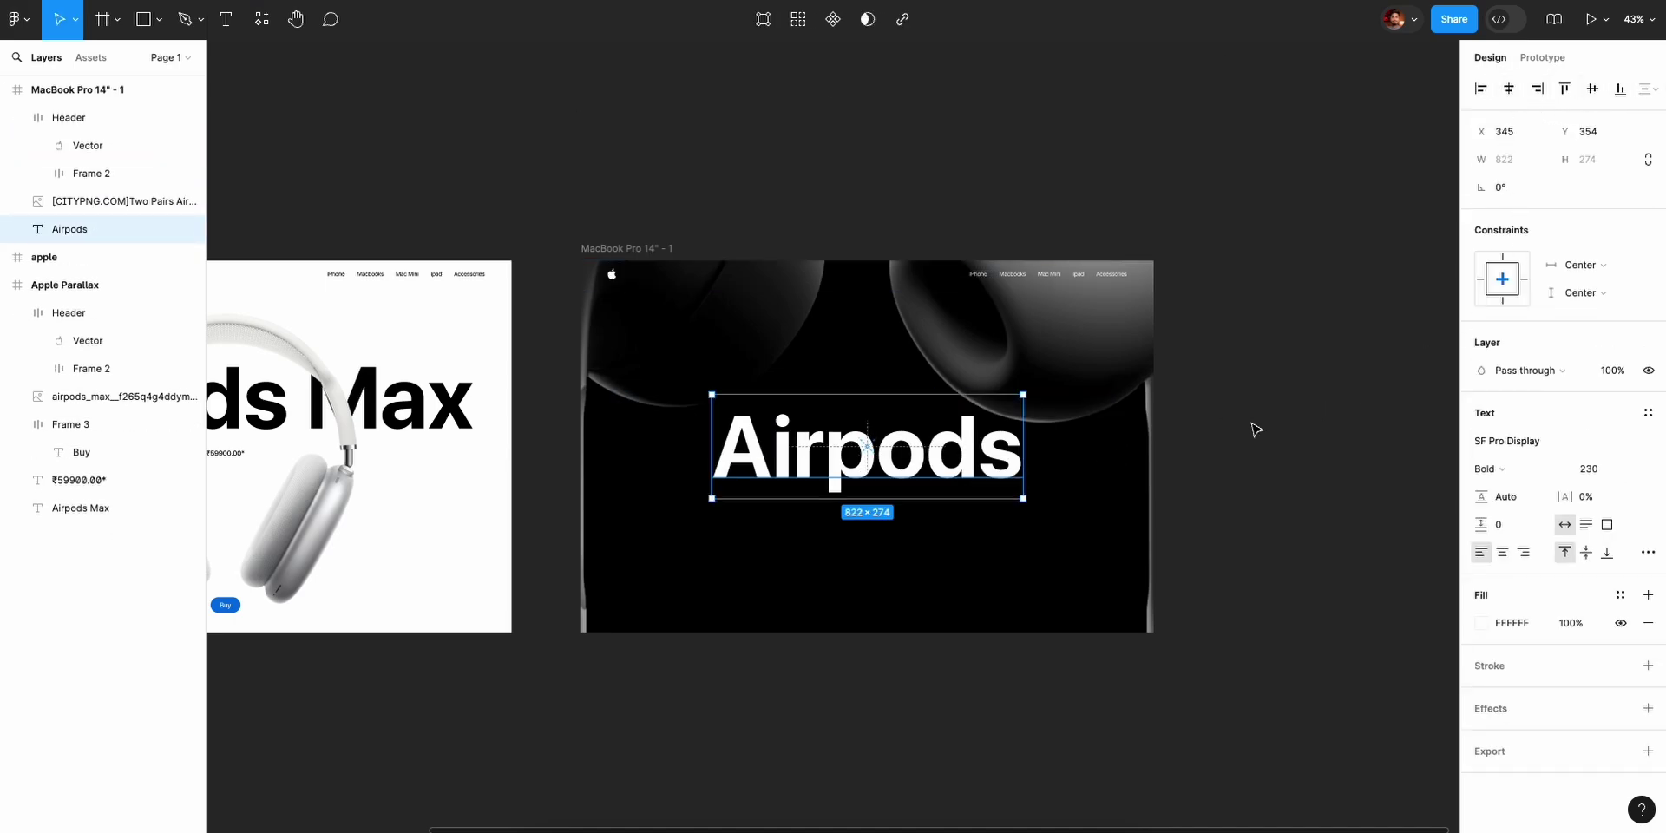
key(shift+Up)
key(shift+Up)
key(shift+Up)
key(shift+Up)
key(shift+Up)
key(shift+Up)
key(shift+Up)
key(shift+Up)
key(shift+Up)
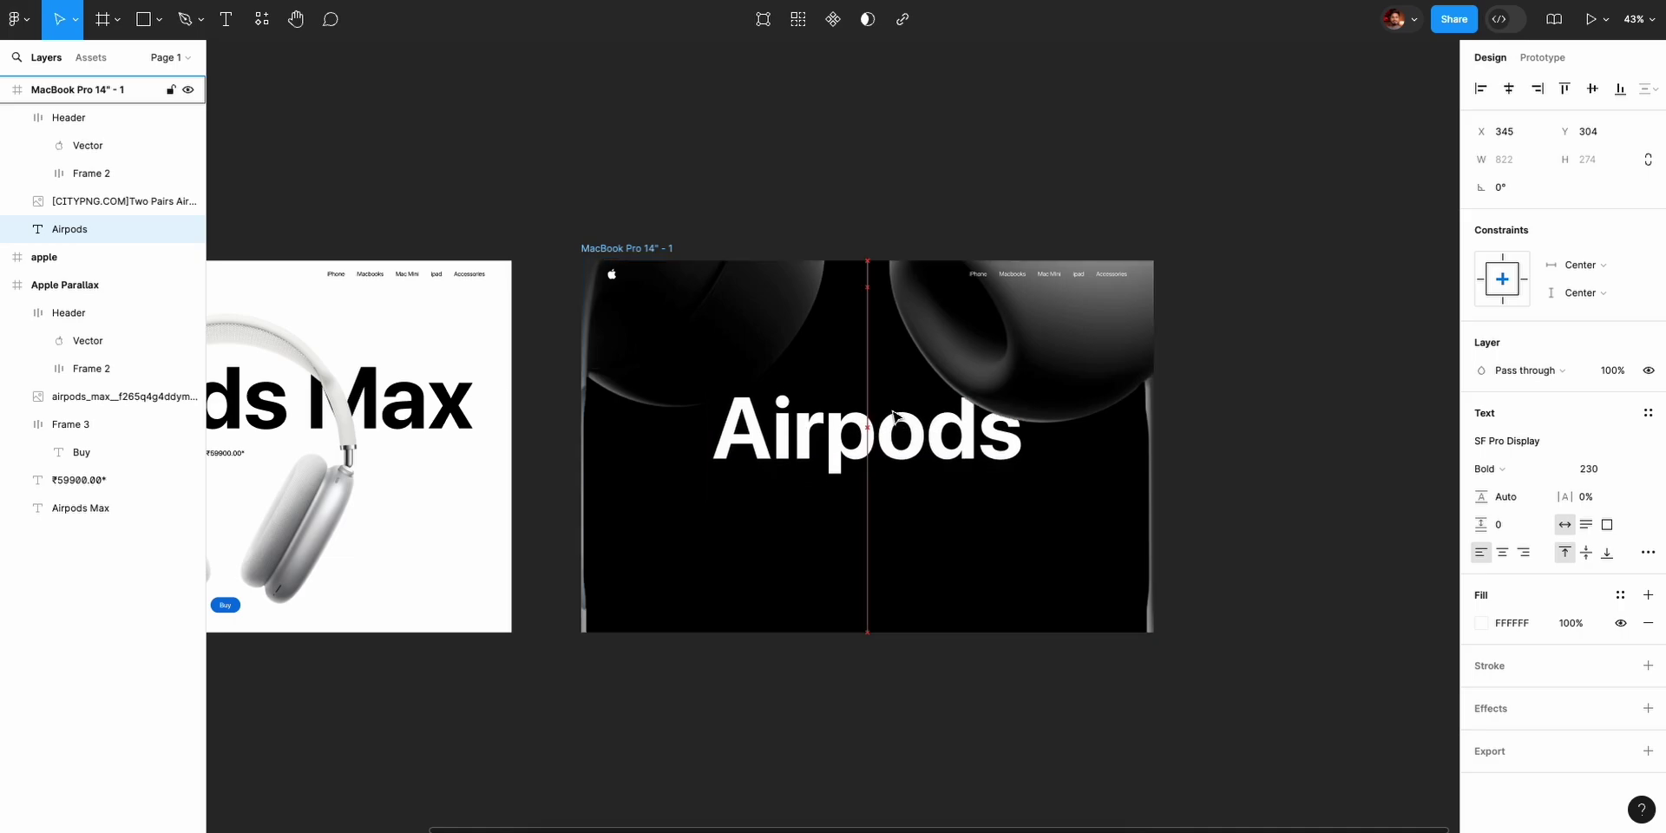
key(shift+Up)
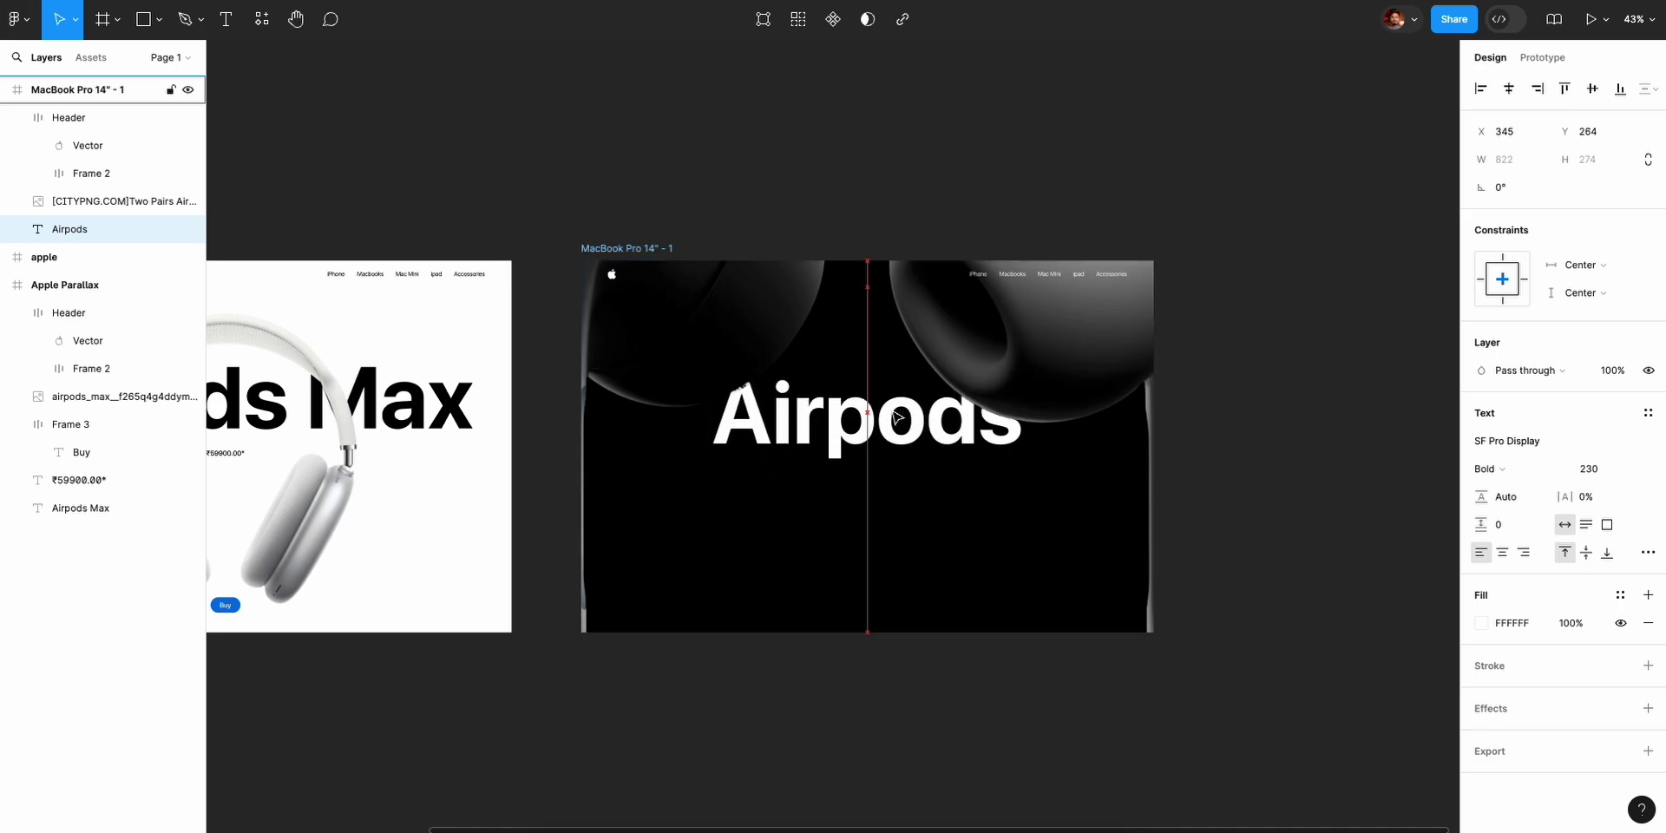
scroll(896, 418, up, 5)
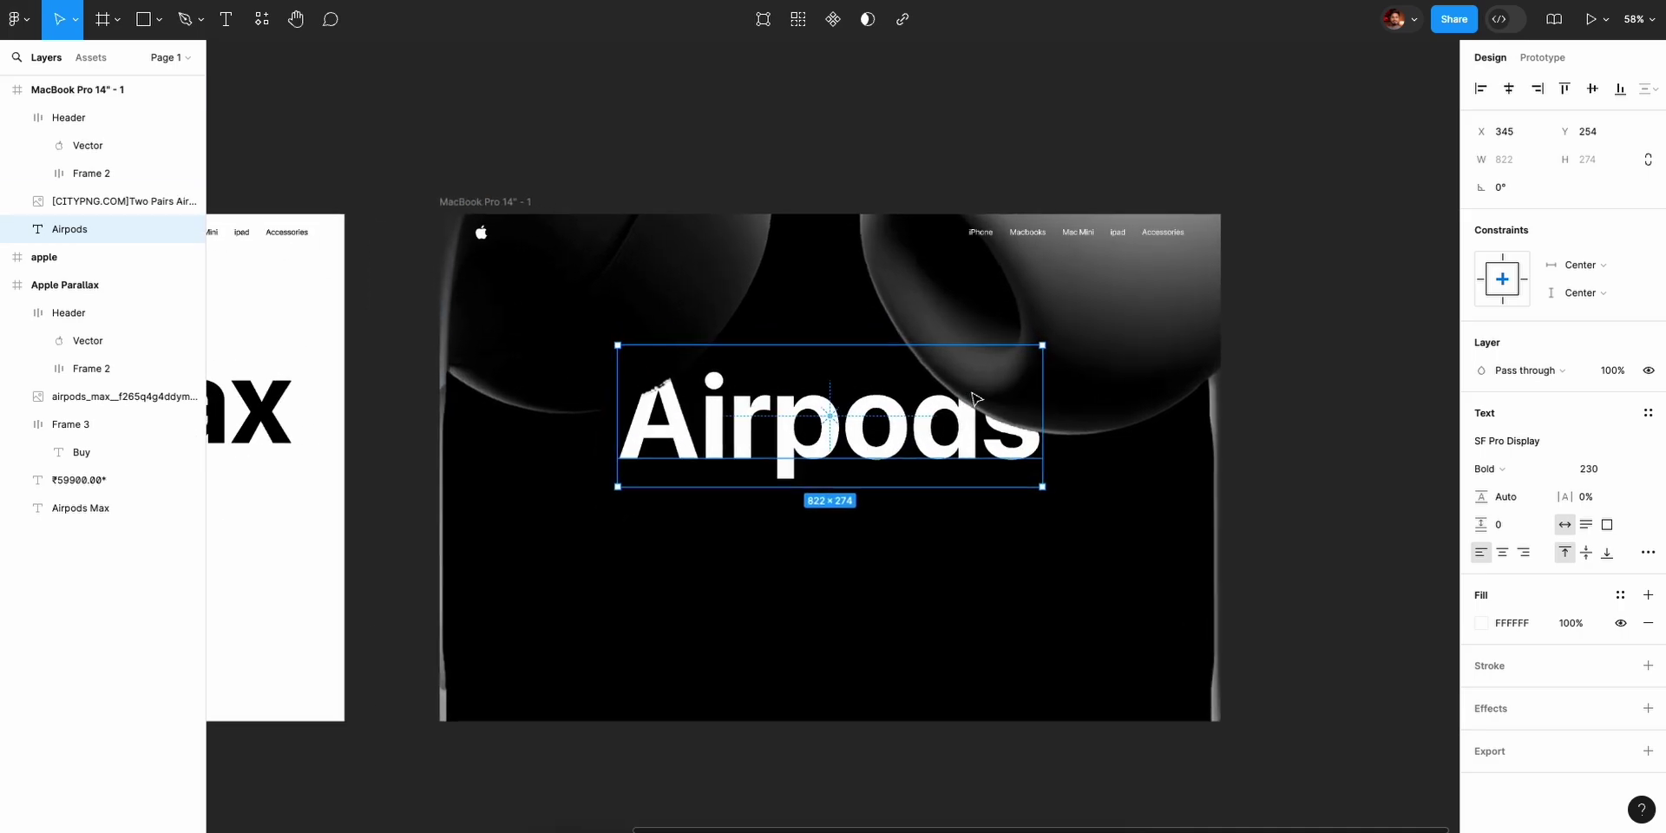
key(Escape)
scroll(877, 451, left, 2)
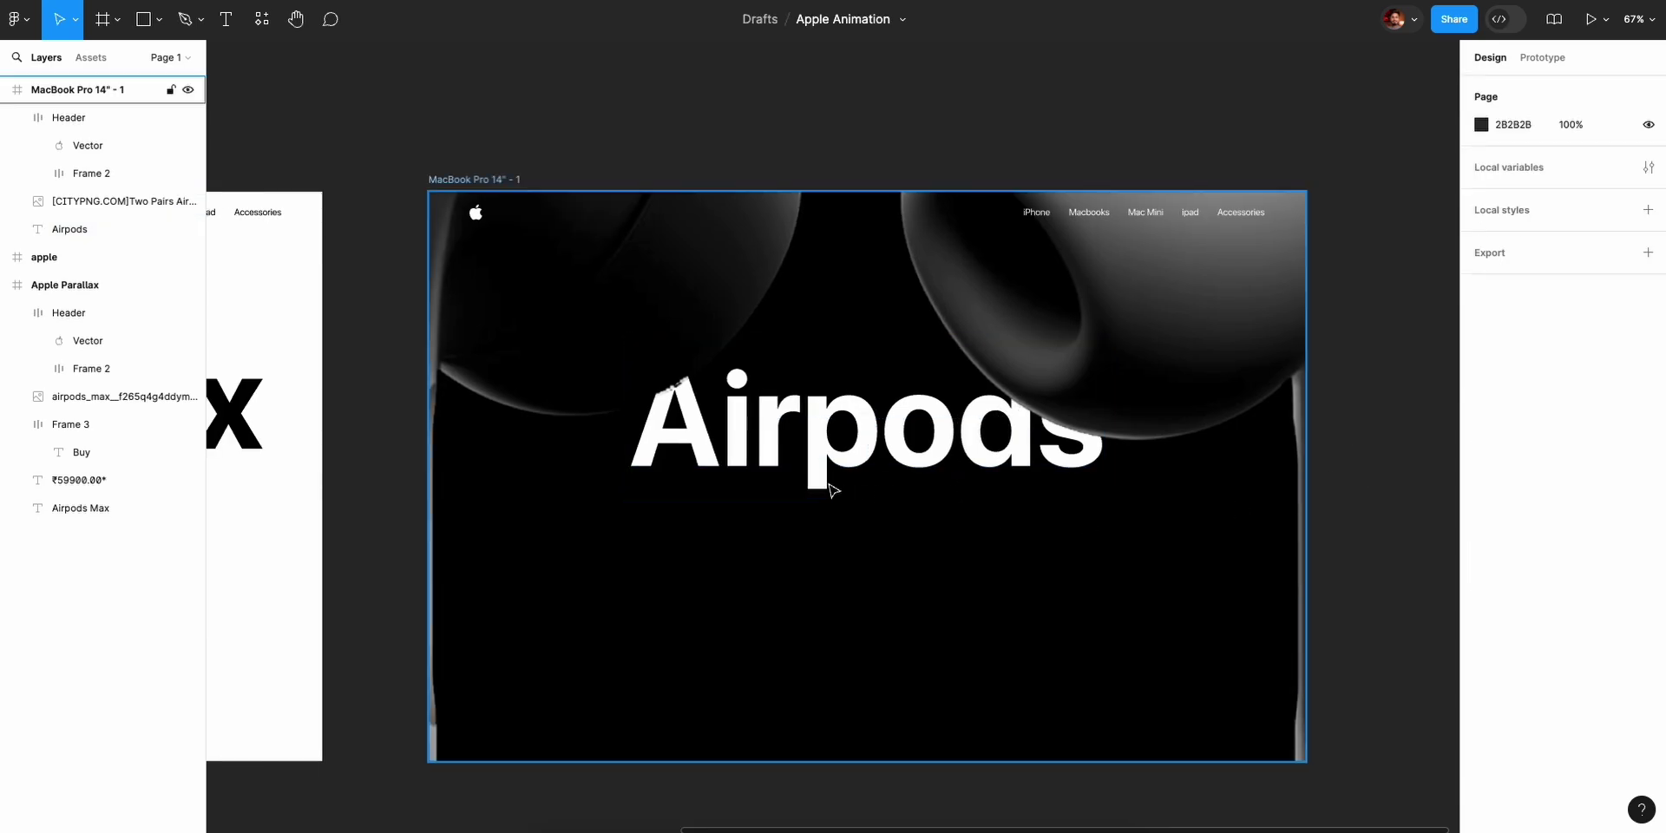
Compare the subtitle and price under the AirPods title on Apple's page in the browser with the Apple Parallax frame in Figma.
scroll(832, 489, left, 6)
key(super+Tab)
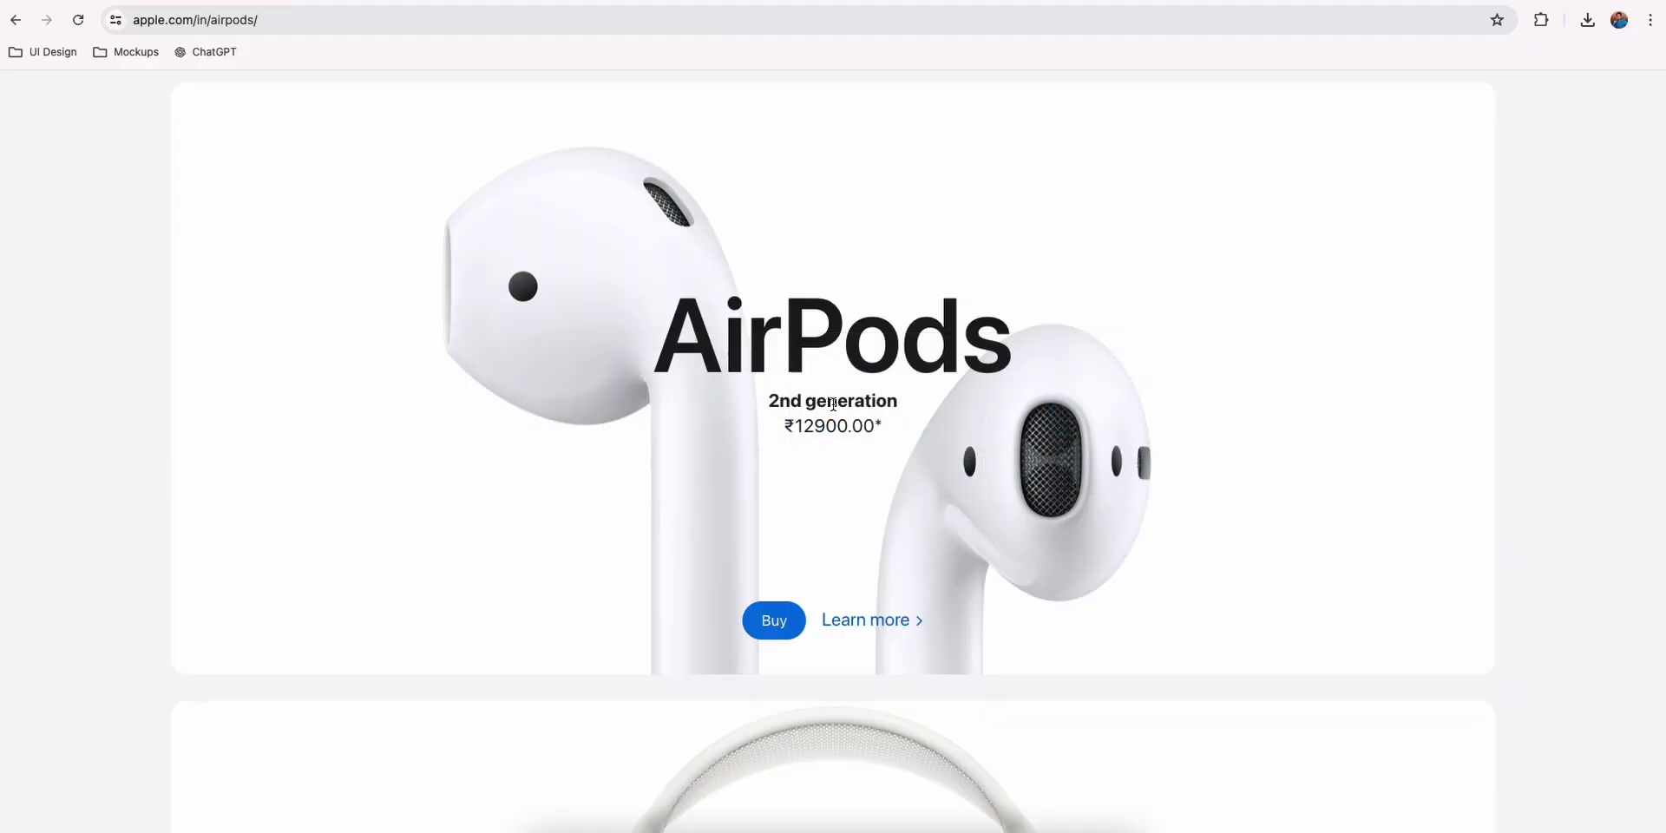
key(super+Tab)
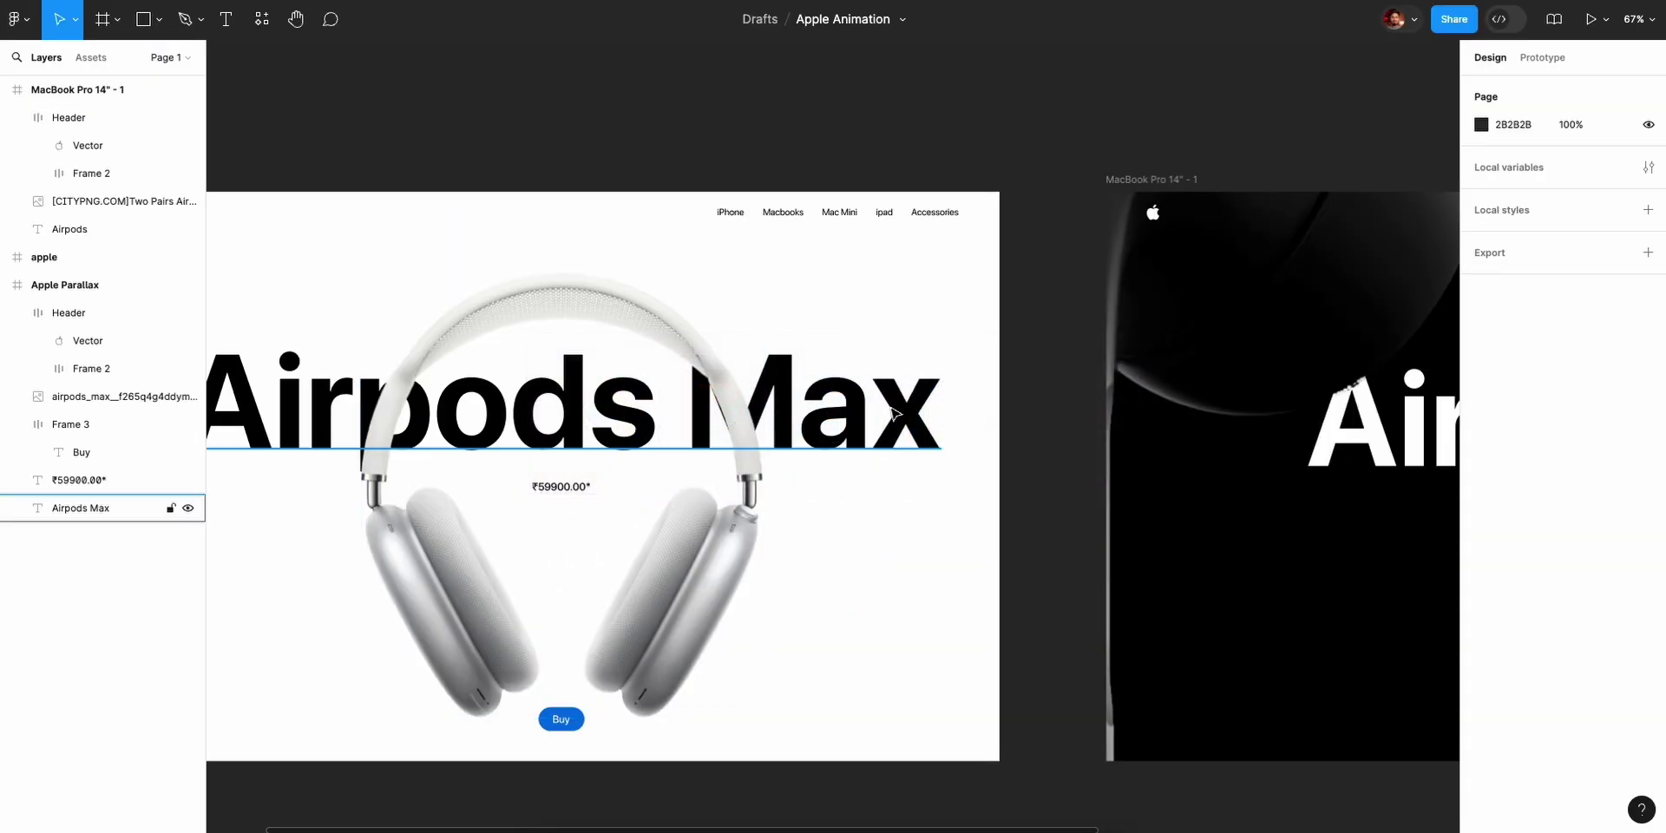
key(super+Tab)
key(super+Tab)
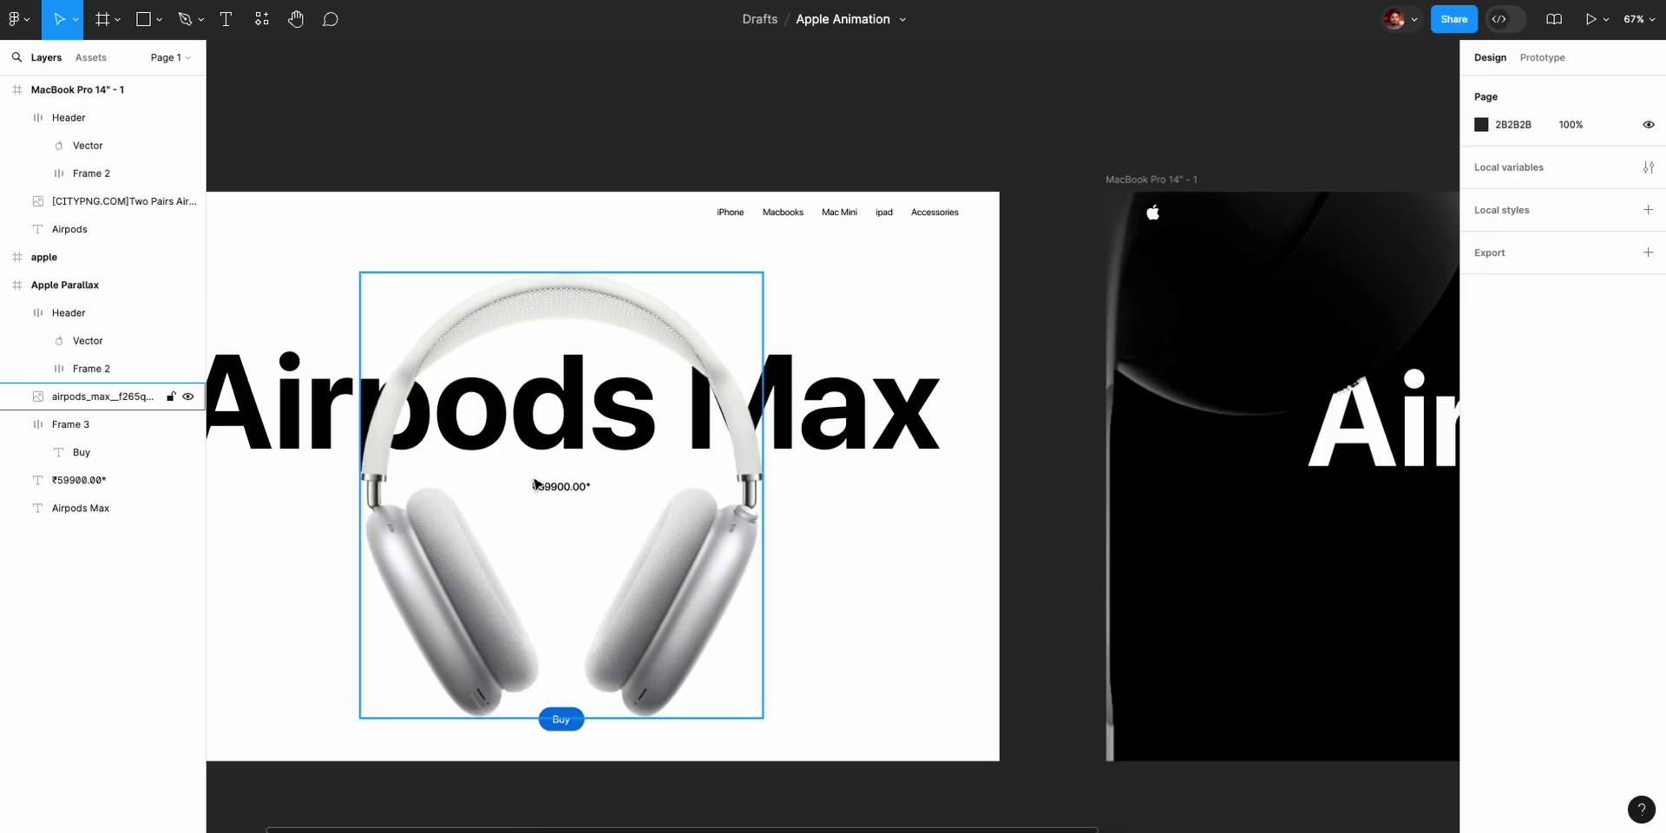
Copy the ₹59900.00* price text from the white page into the black frame and put its layer below the Airpods title.
click(87, 482)
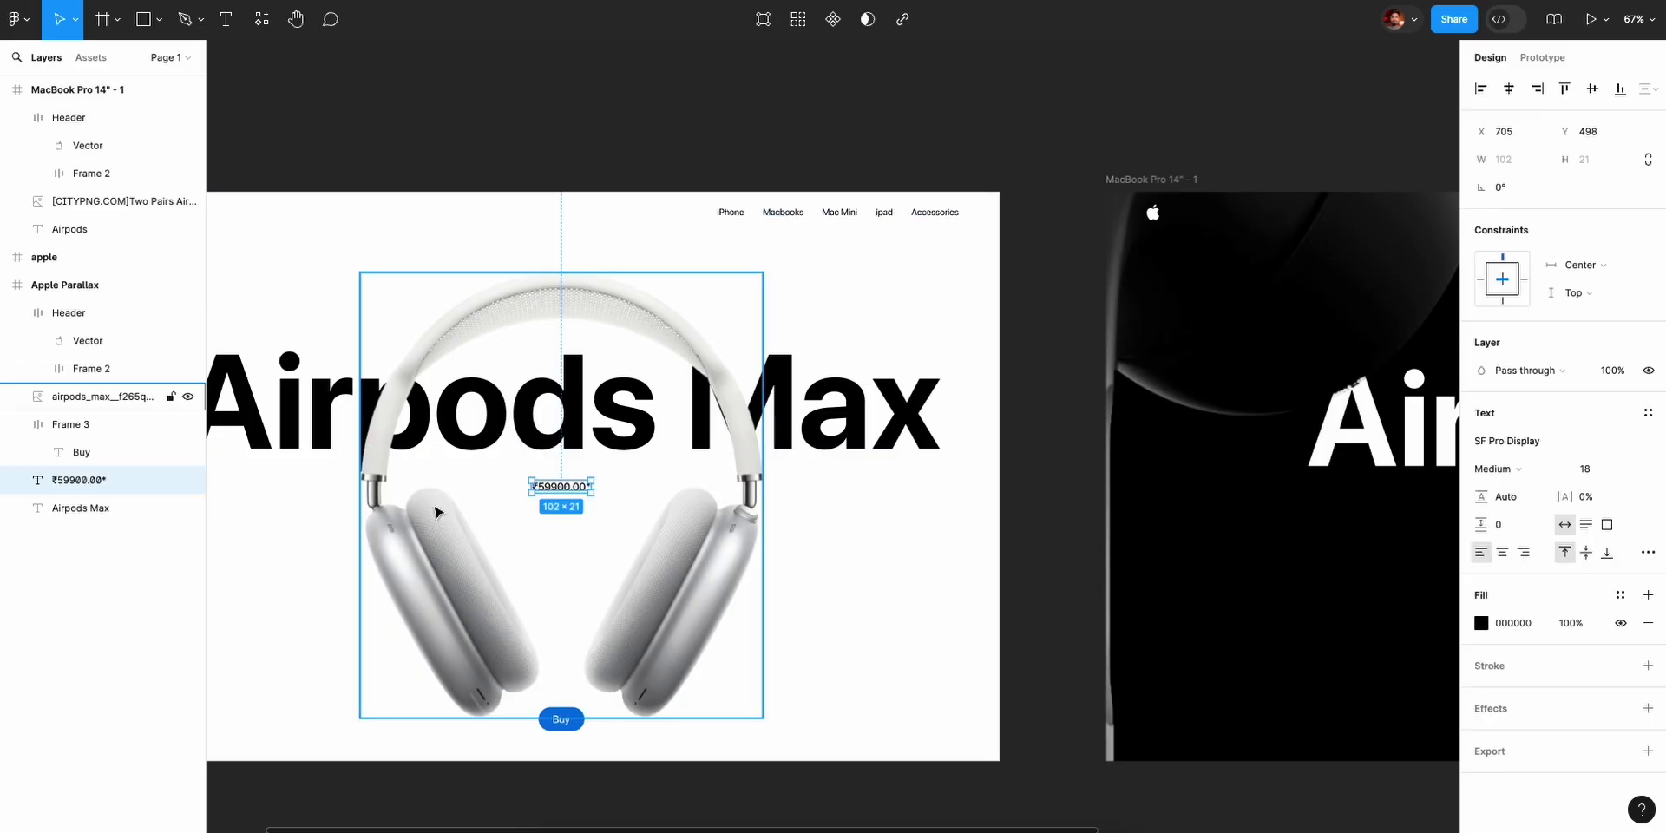
scroll(888, 493, right, 9)
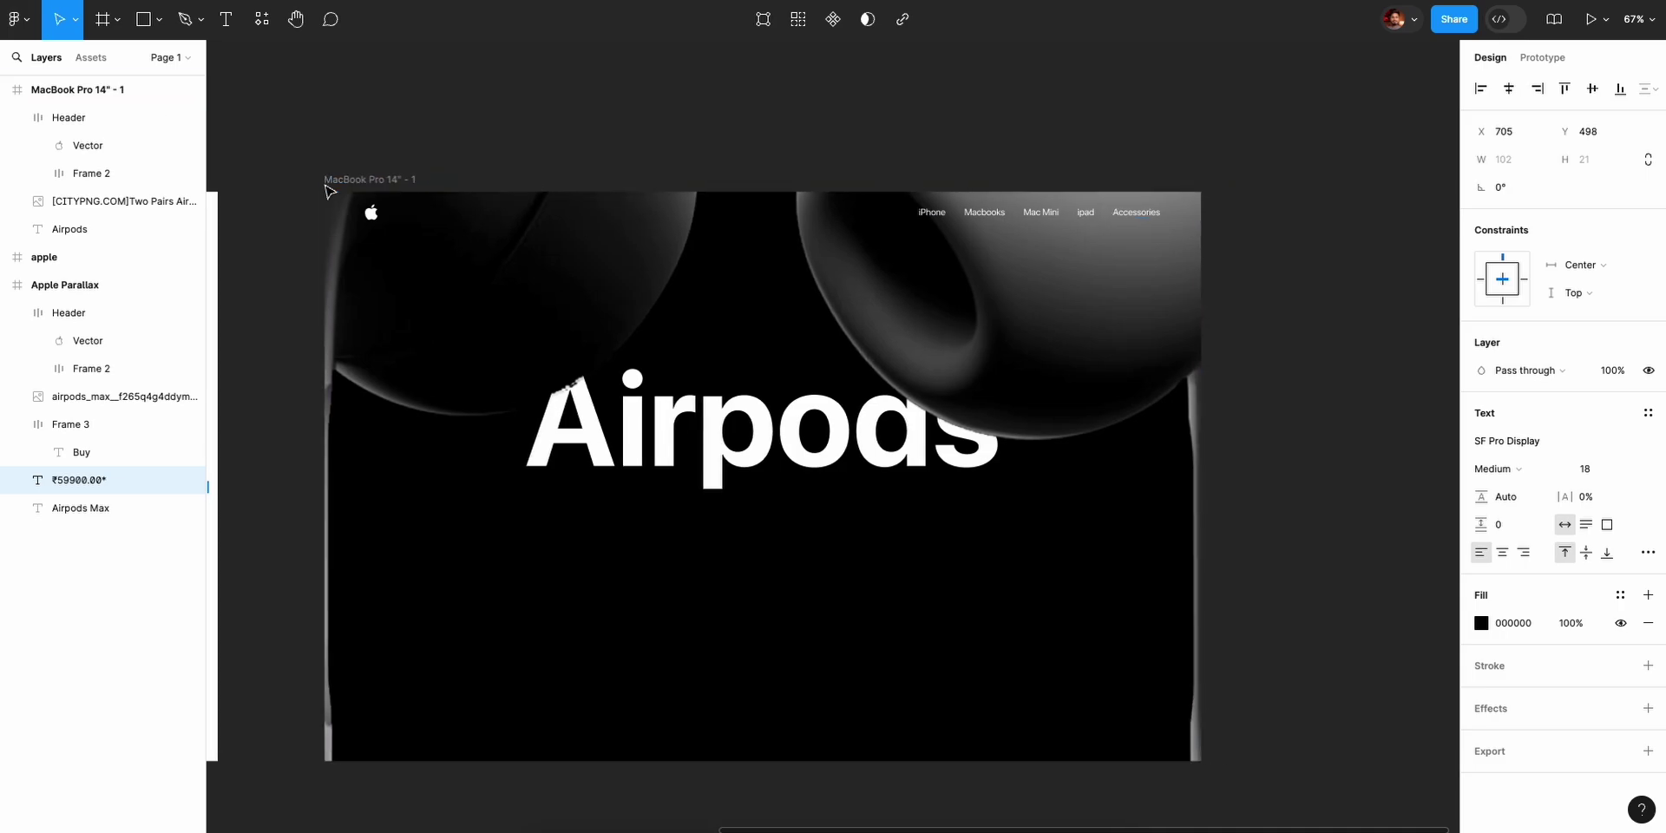
click(343, 181)
key(ctrl+v)
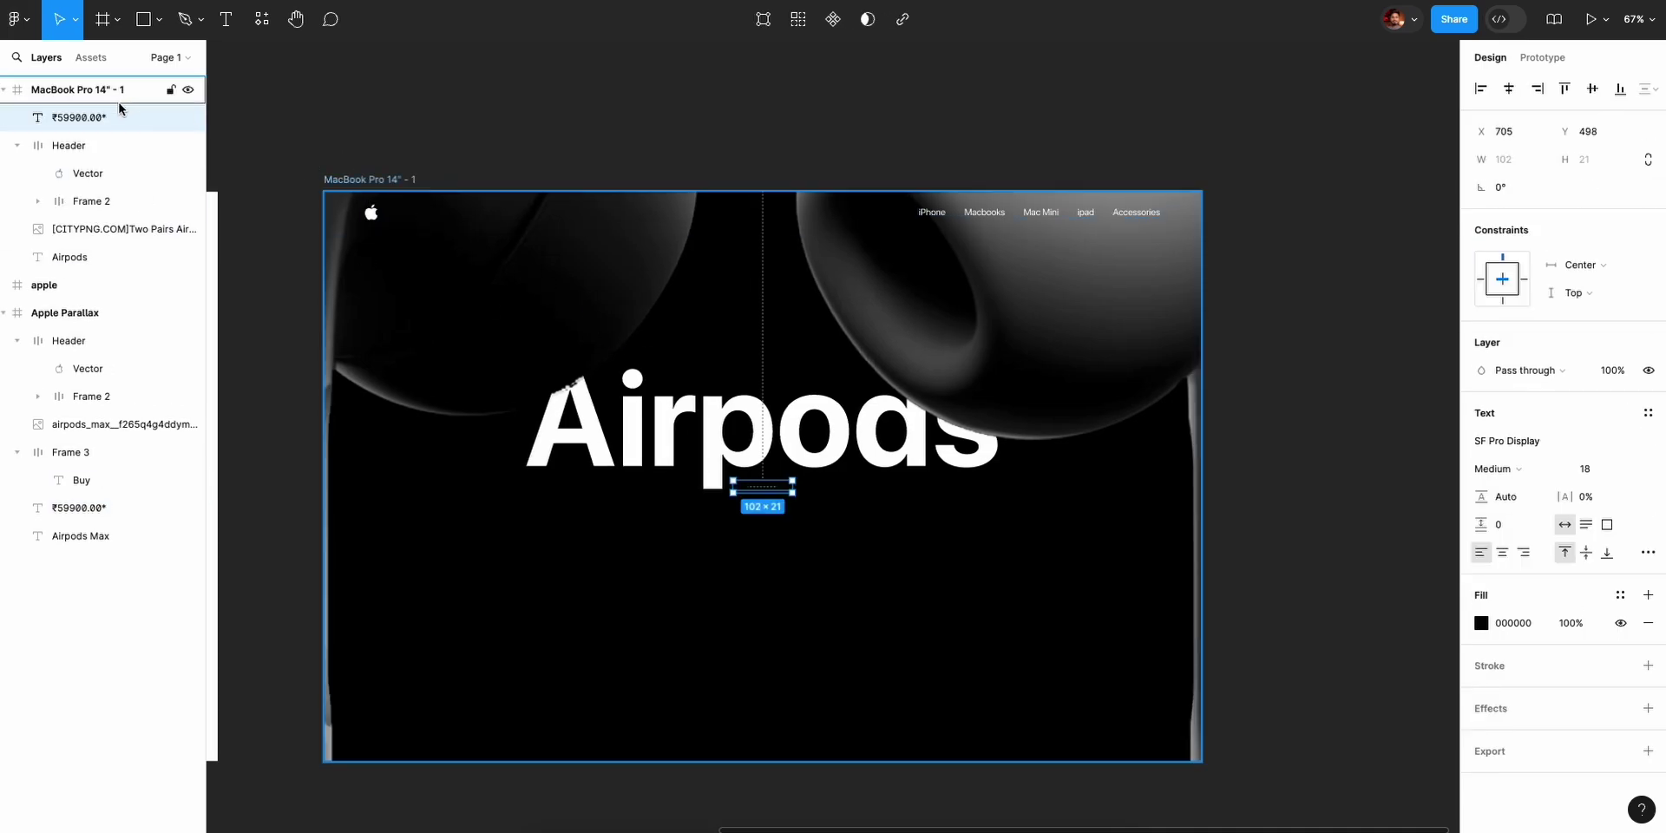
drag(119, 112, 103, 271)
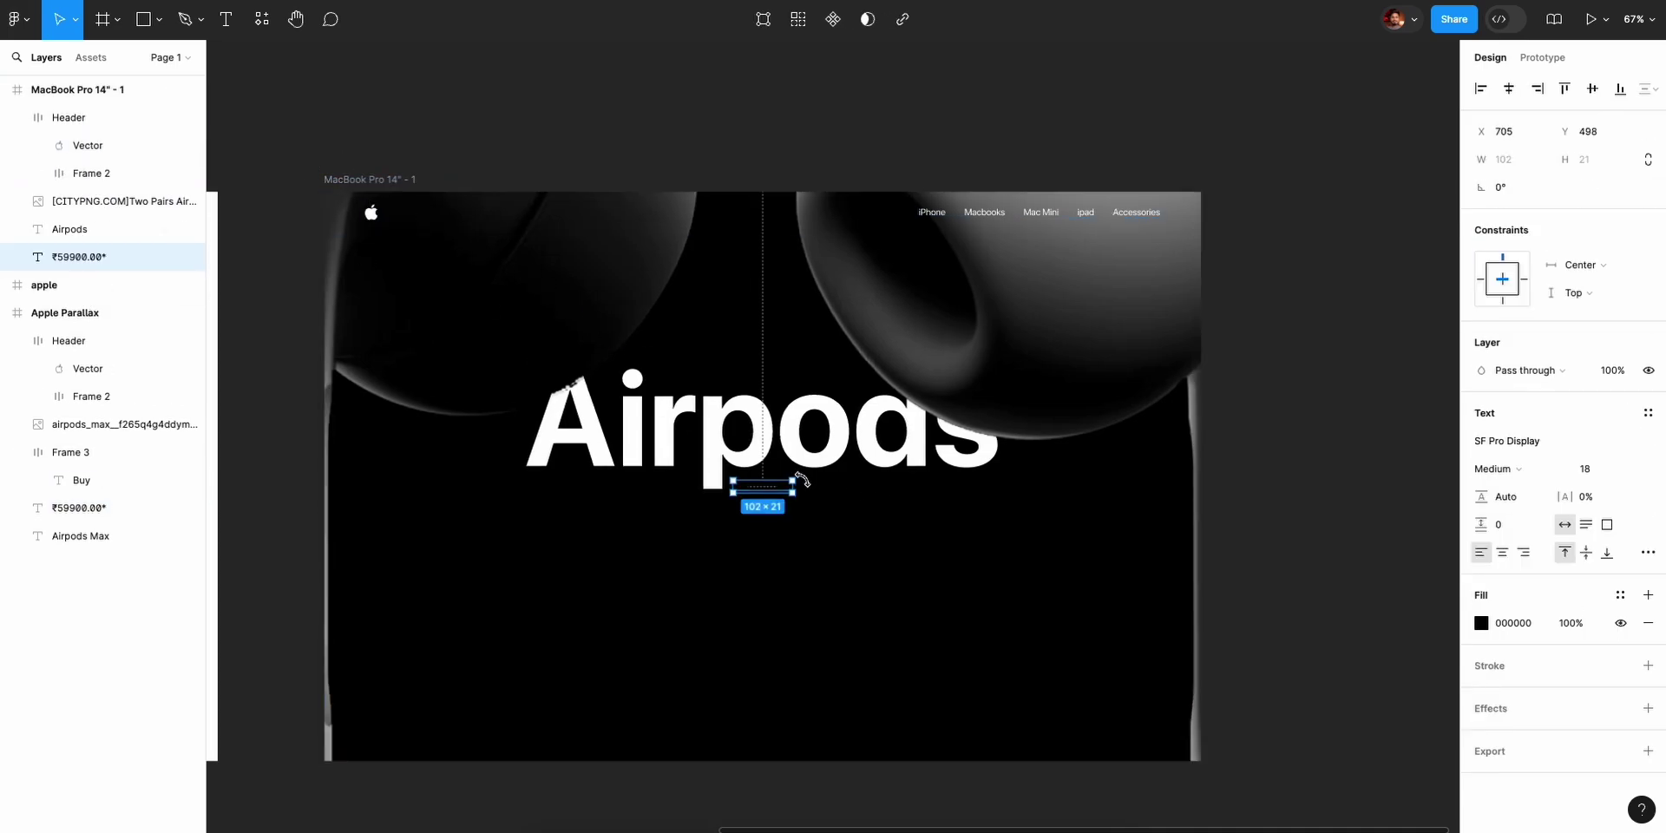
Move the pasted price text down to Y 551 beneath the Airpods title and set its fill to FFFFFF.
drag(764, 492, 760, 520)
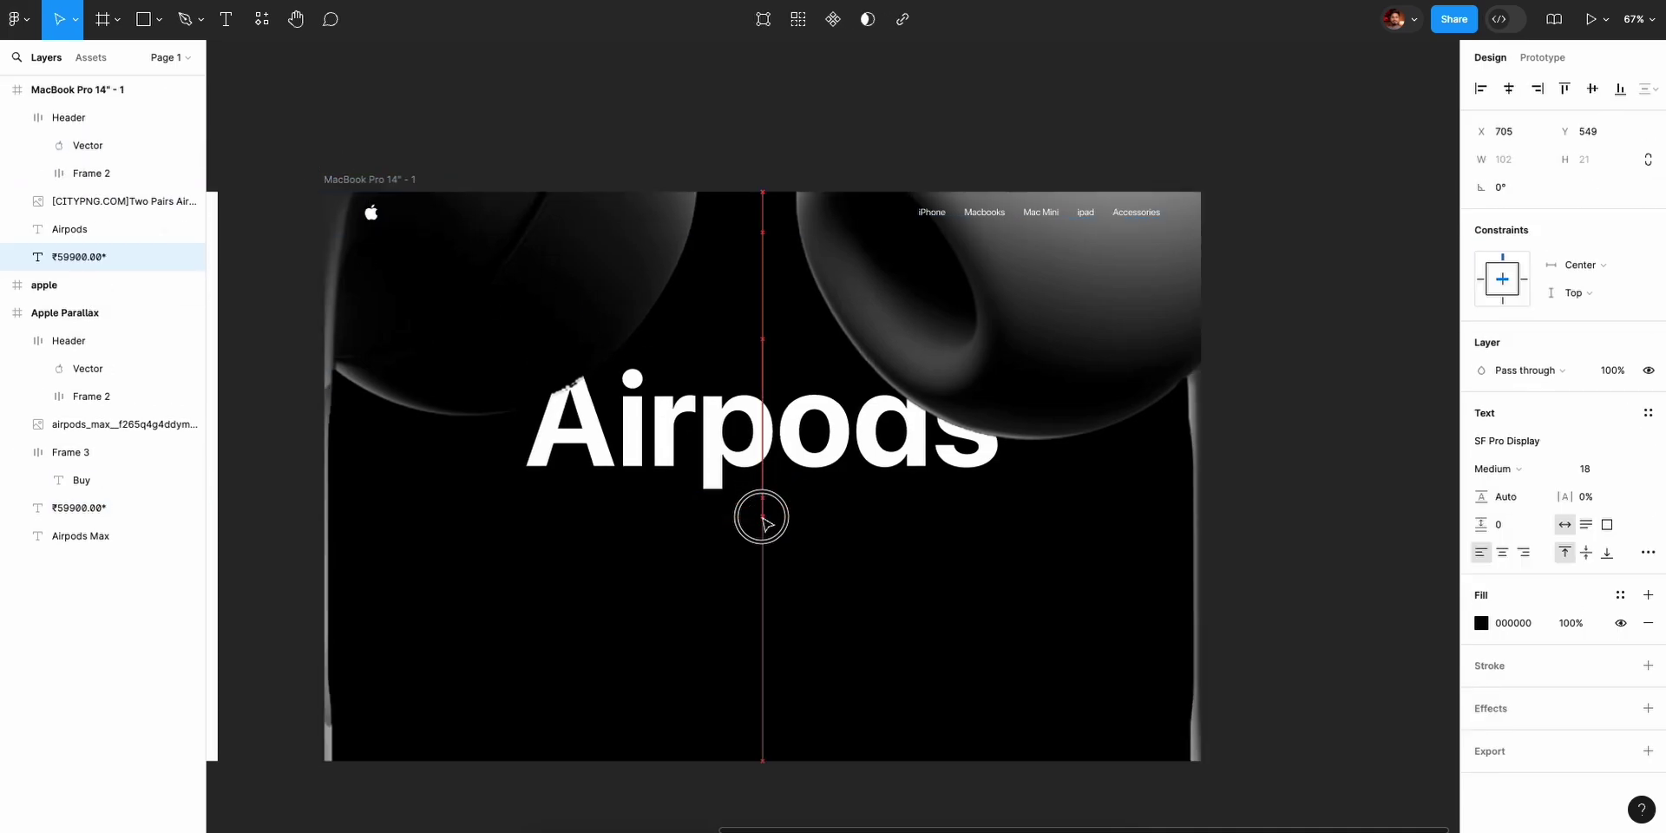
click(1481, 624)
text(FFFFFF)
key(Return)
key(Escape)
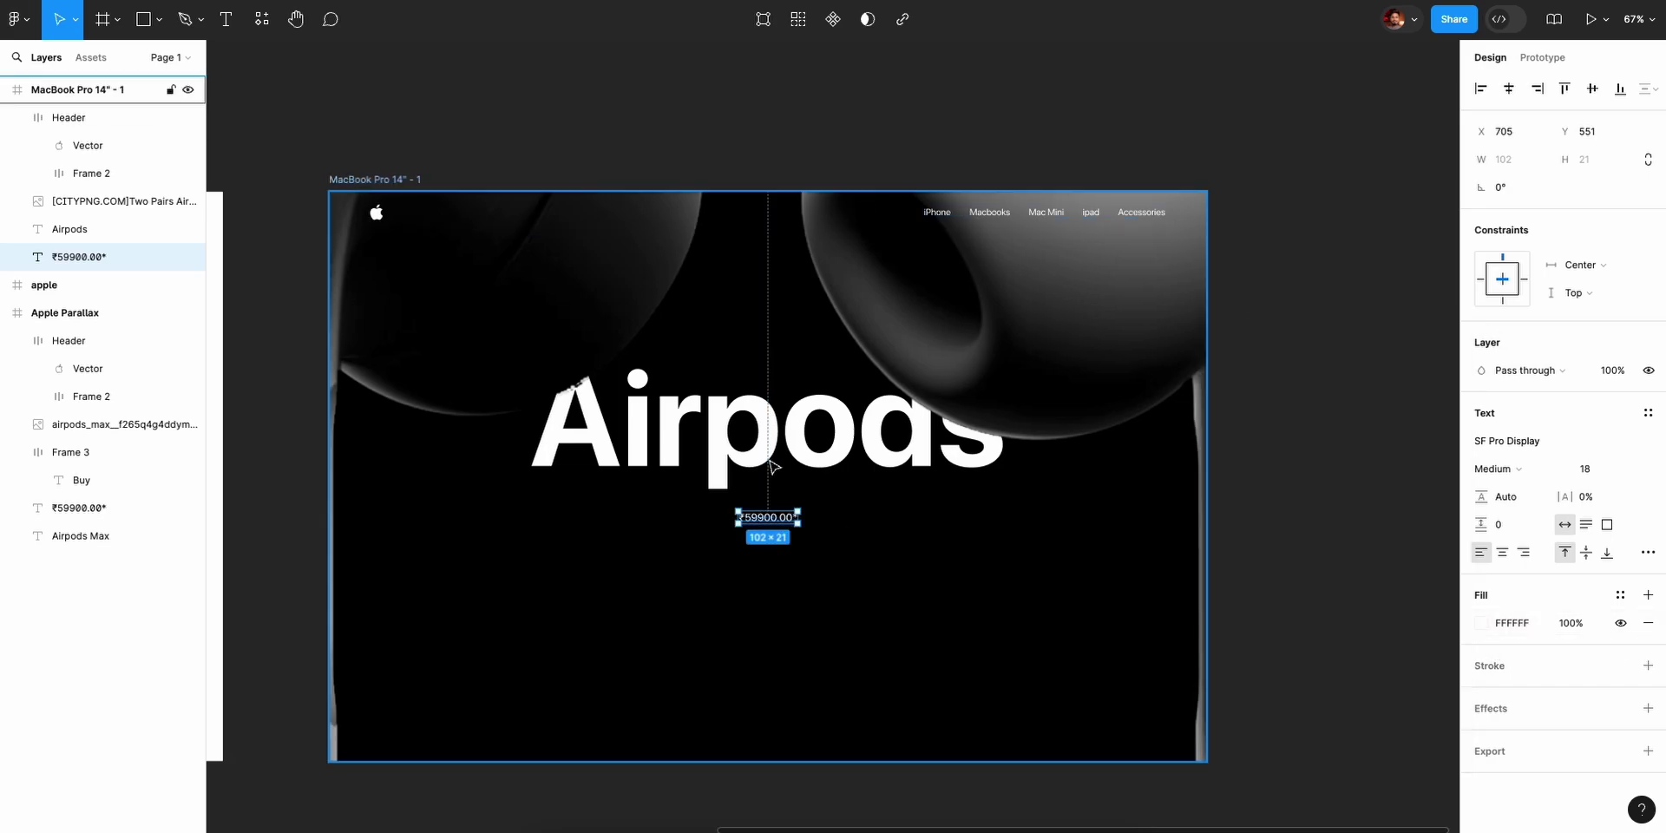
Replace the price text under the Airpods title with 2nd Generation.
click(778, 525)
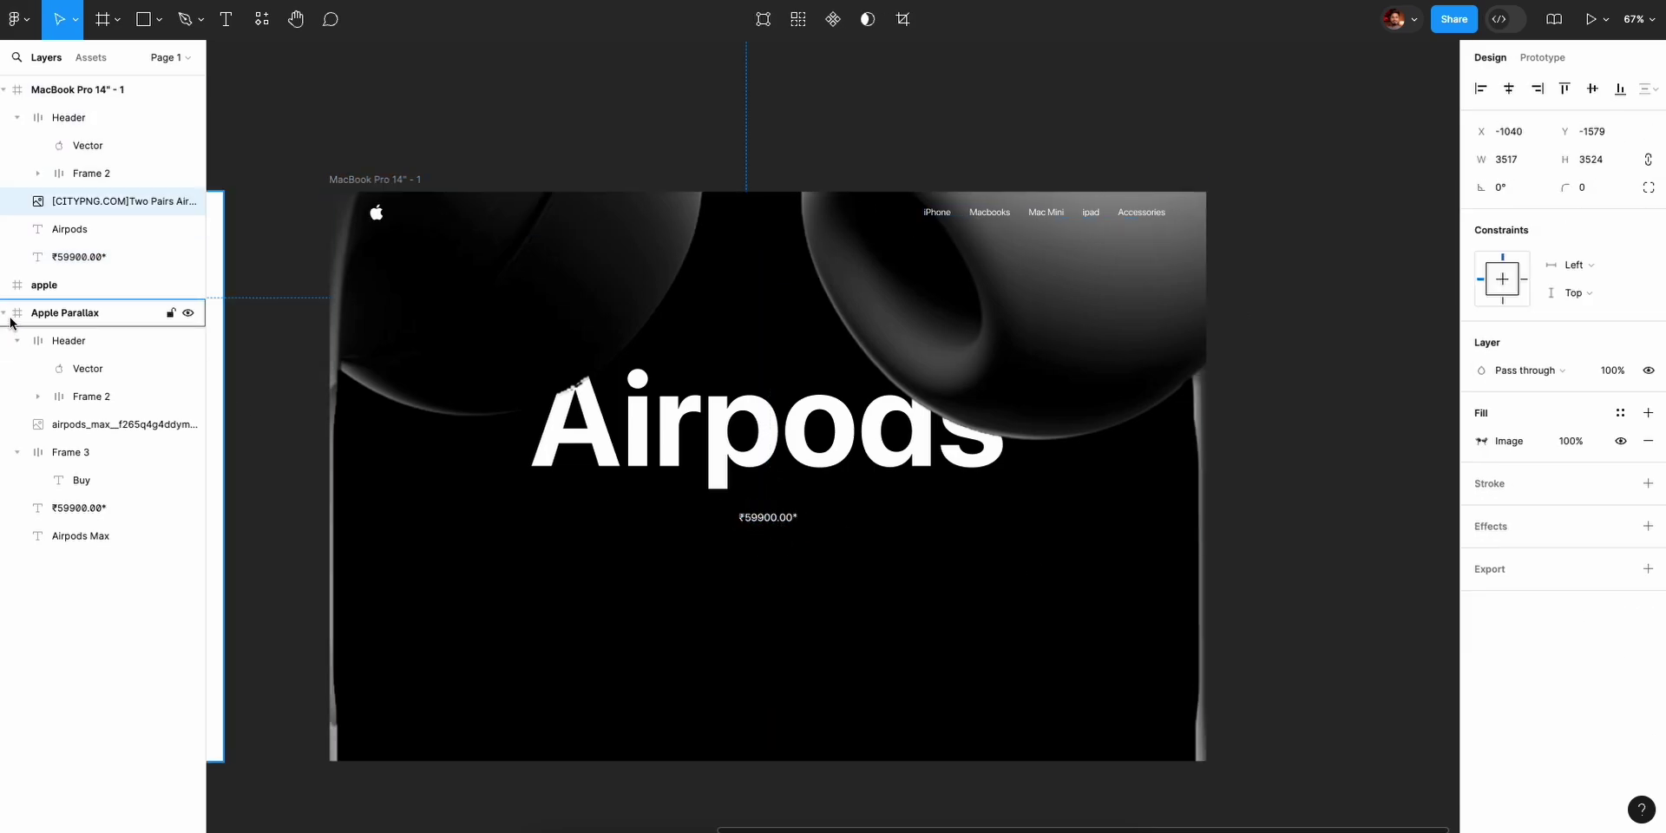
click(70, 256)
key(t)
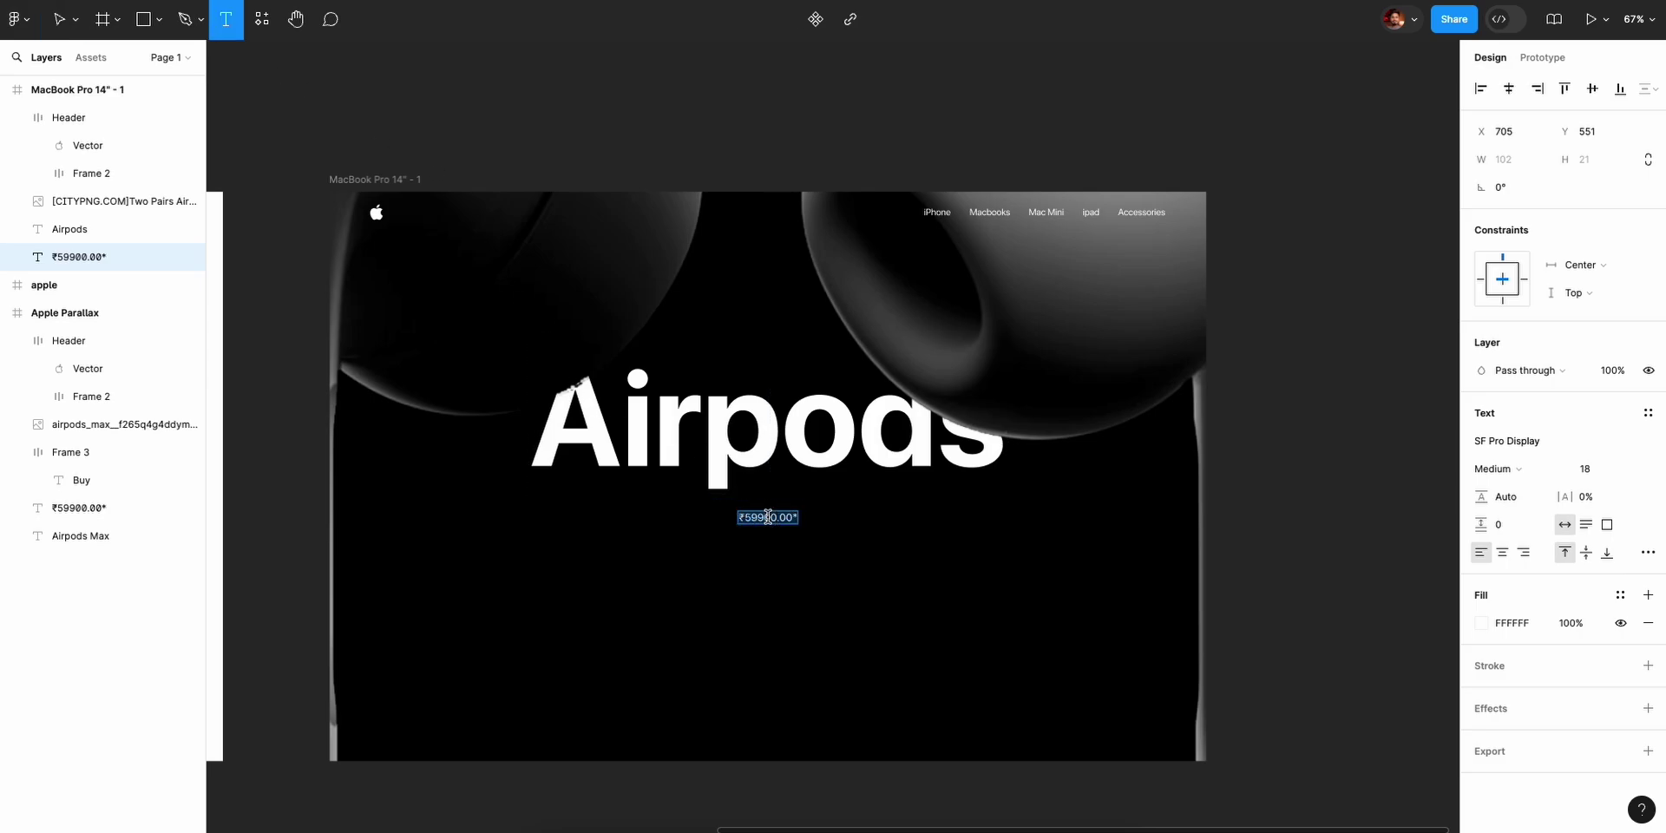
text(2nd Generation)
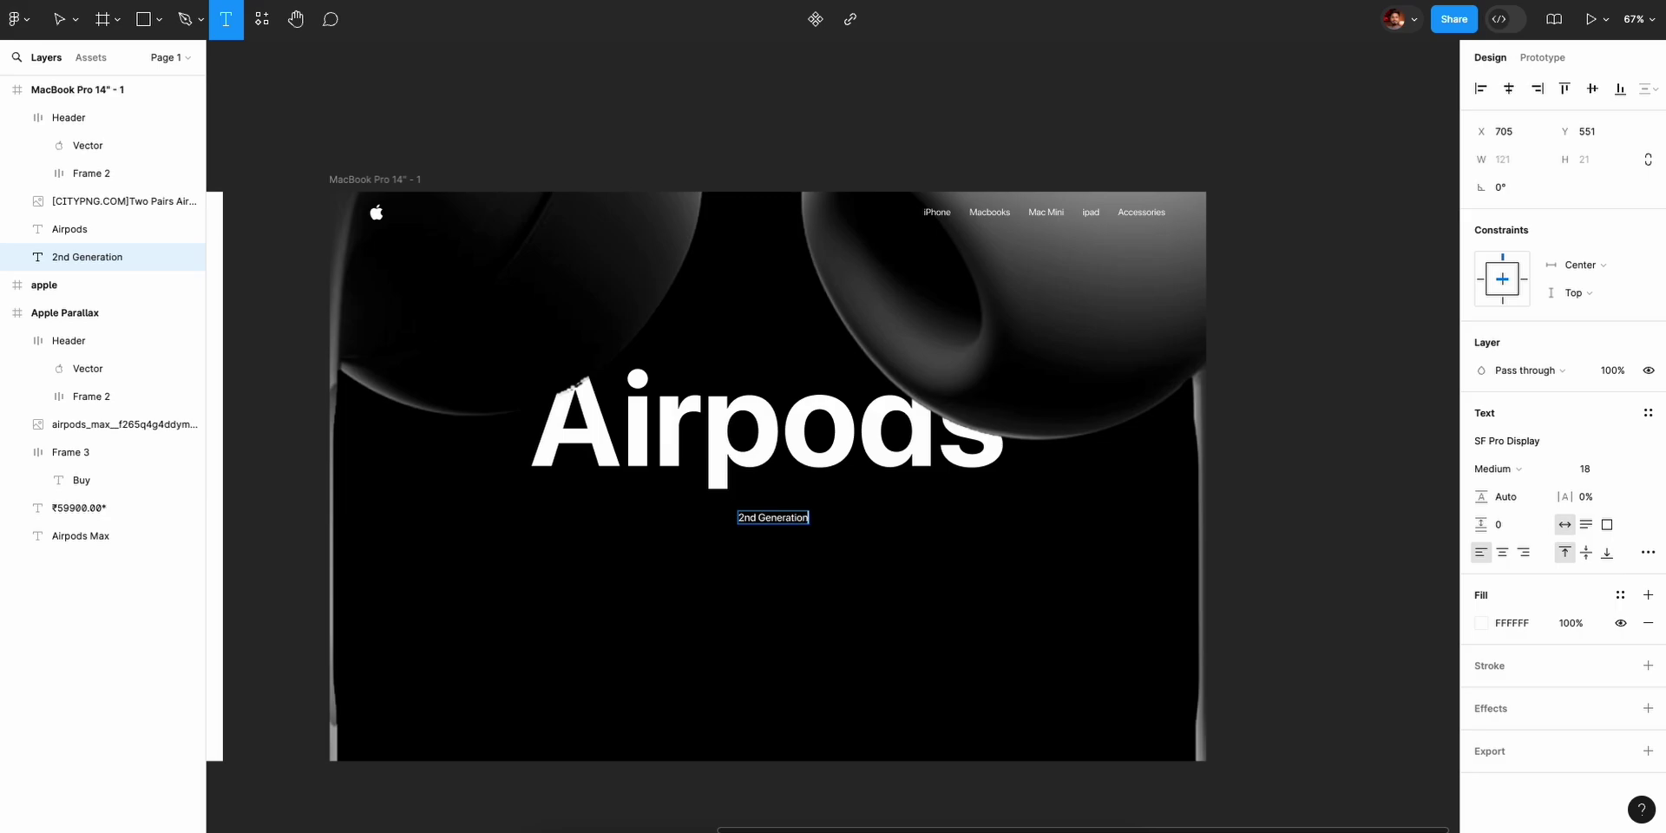
key(Escape)
Centre the 2nd Generation text horizontally in the black frame and set its font weight to Bold.
click(804, 524)
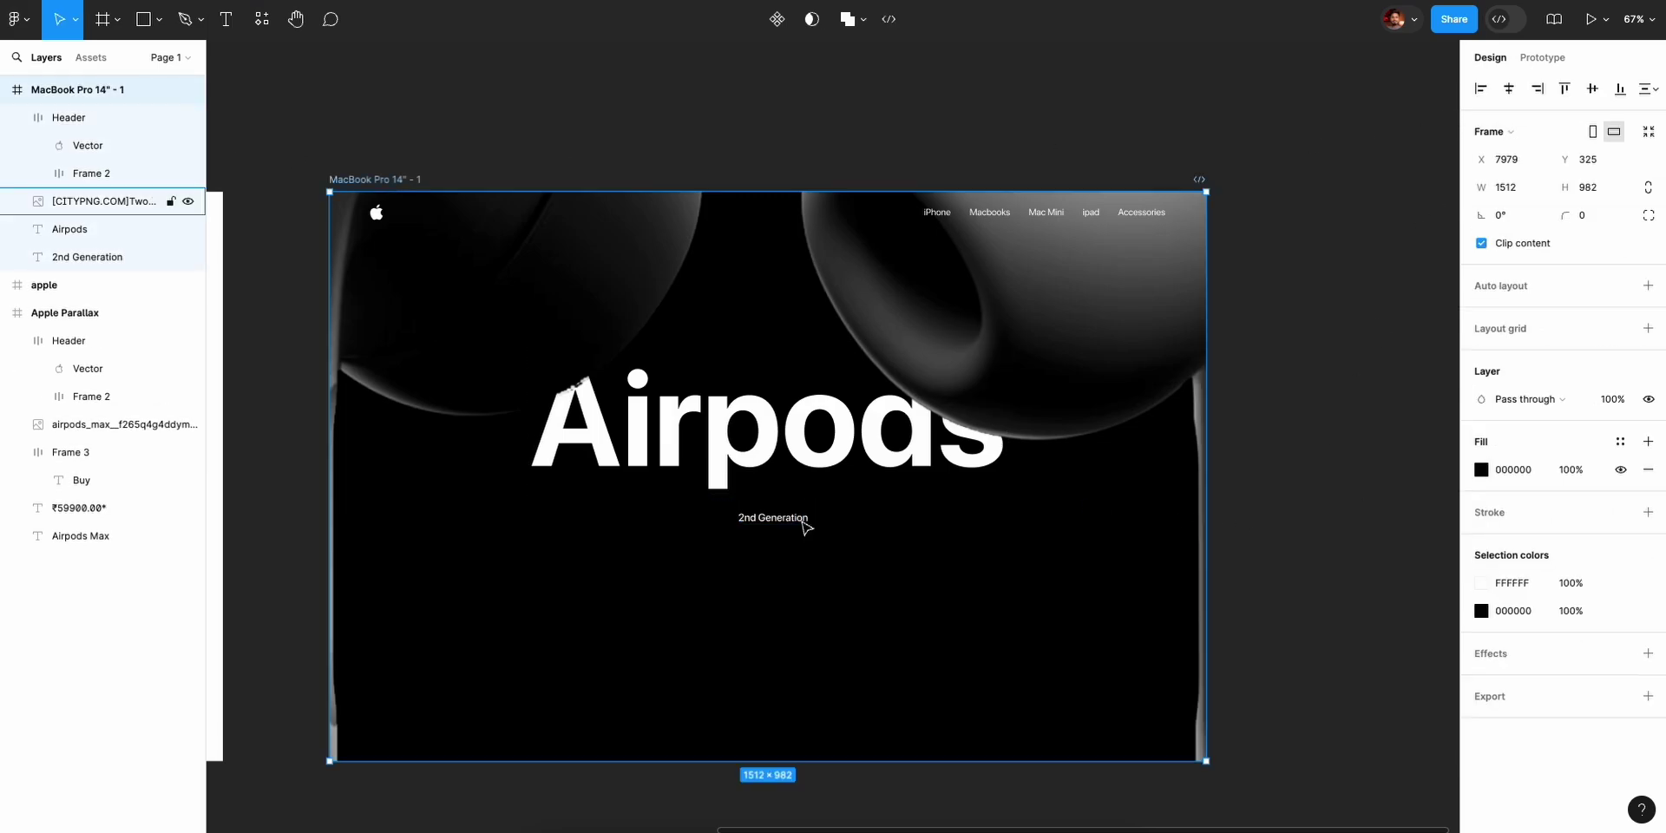
click(83, 257)
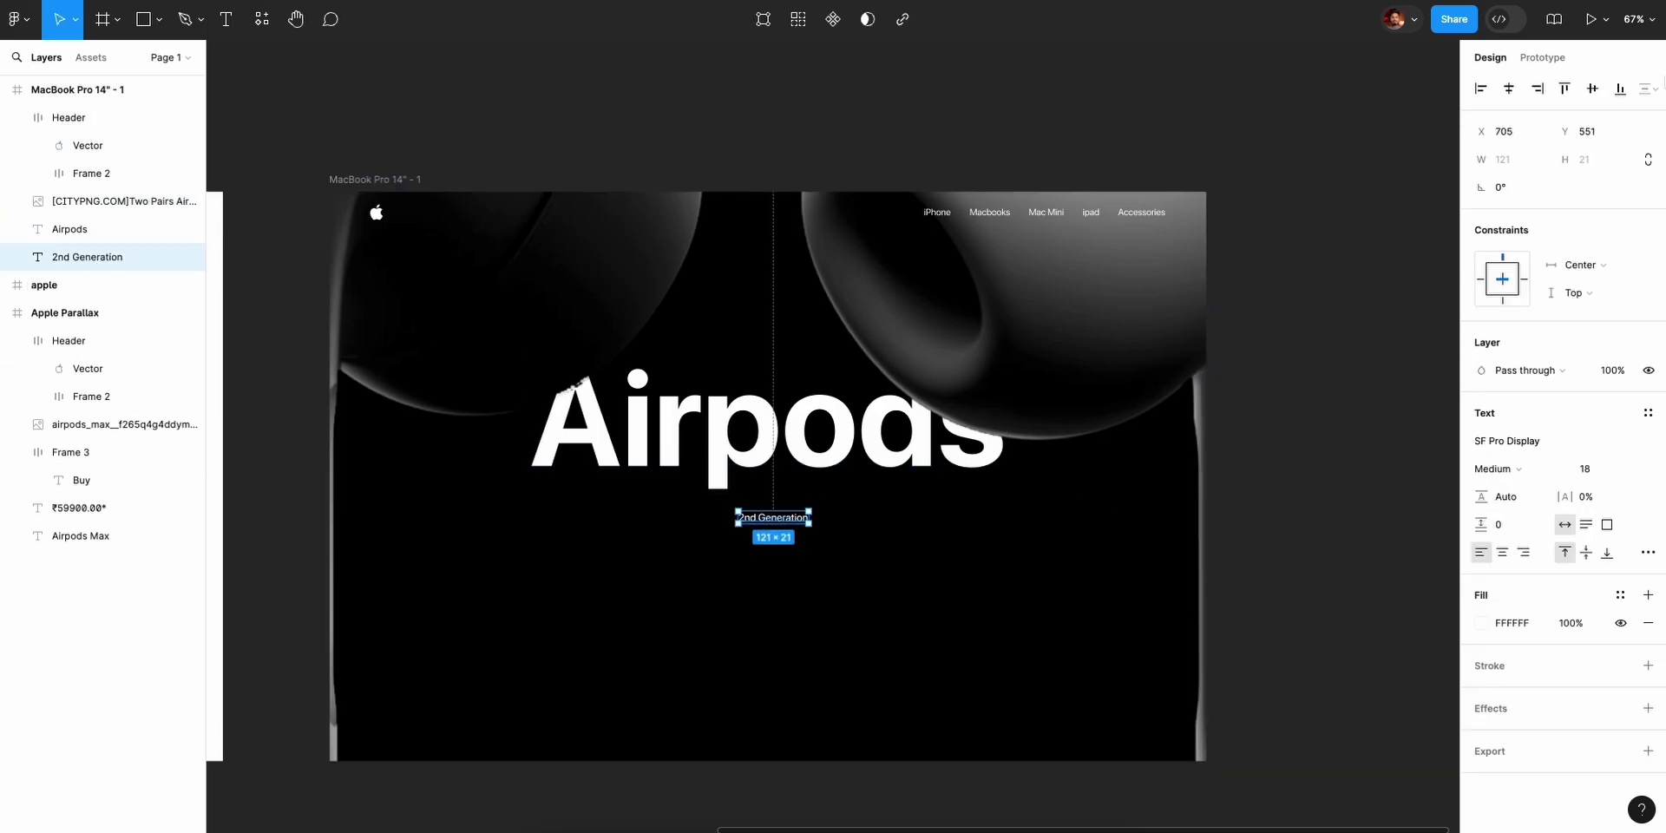
click(1509, 90)
scroll(994, 398, up, 5)
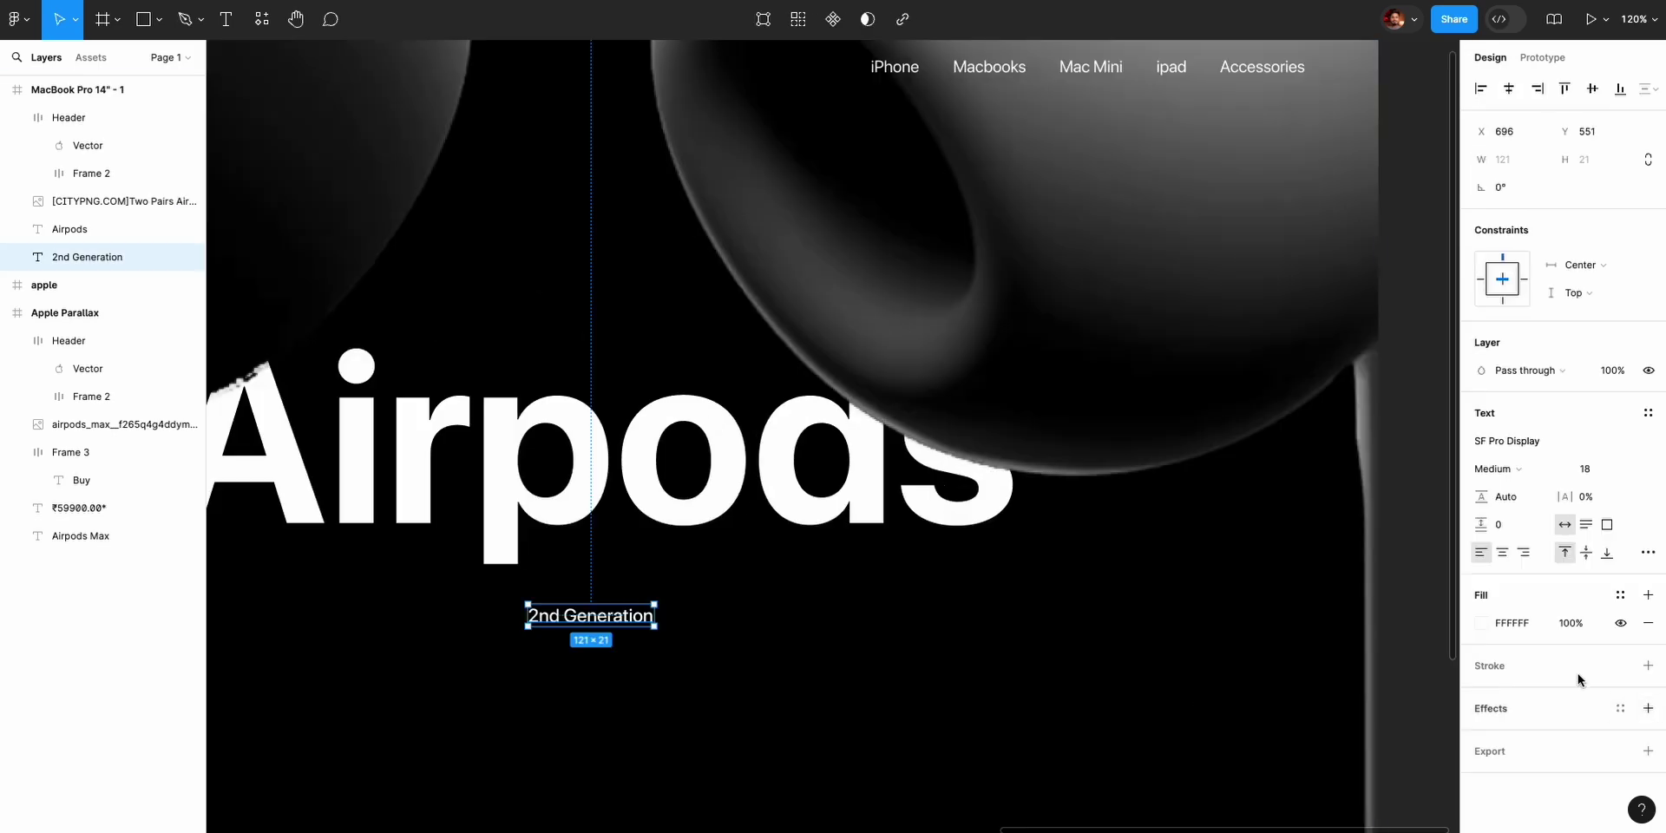
click(1519, 478)
click(1520, 486)
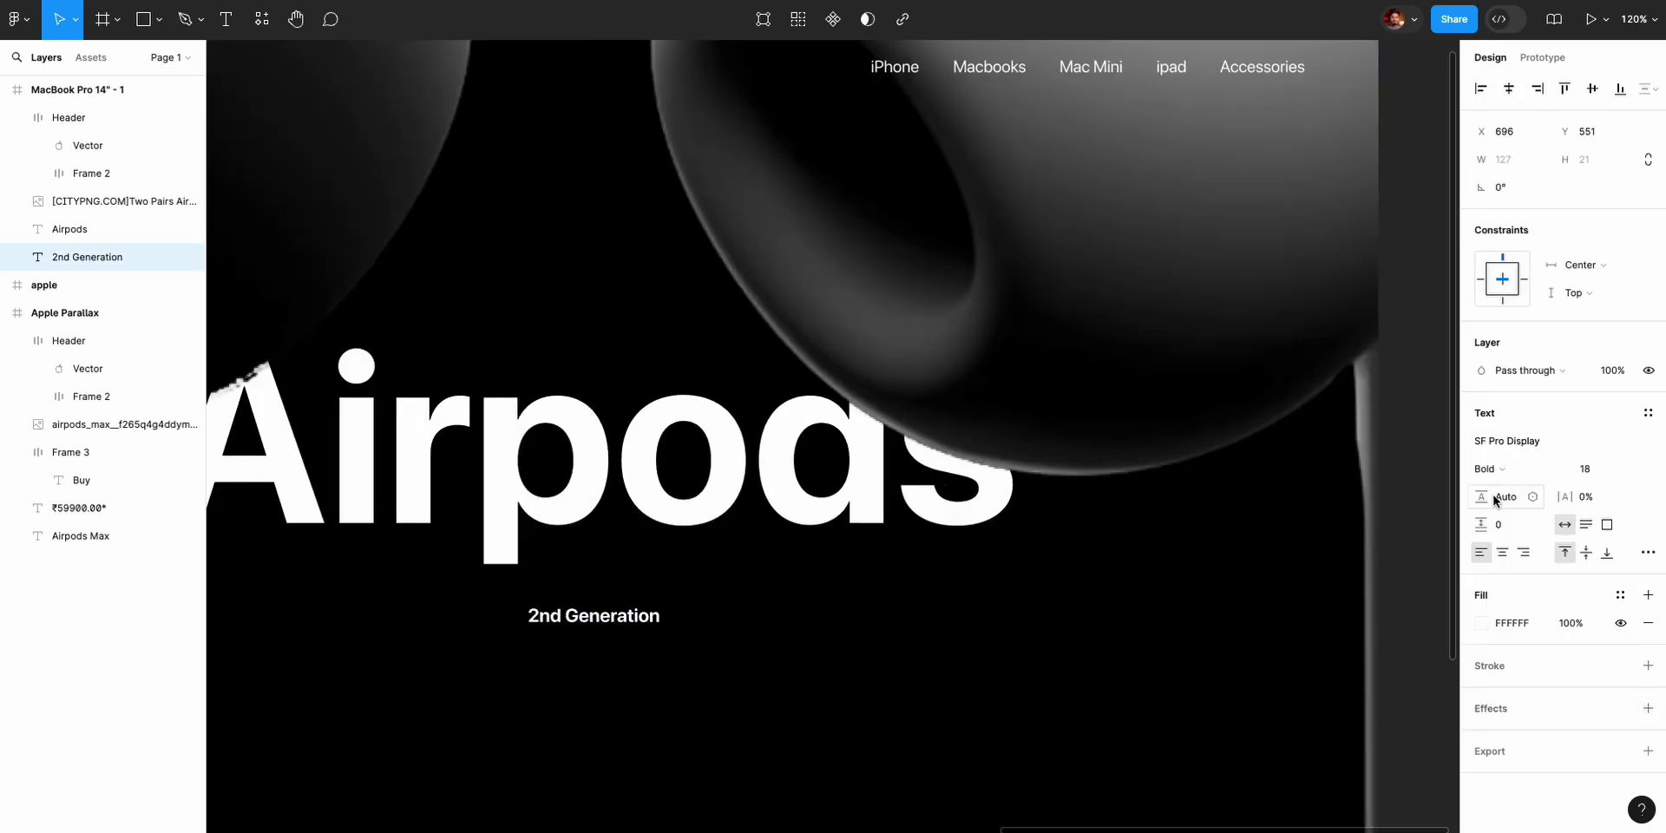
drag(639, 617, 639, 669)
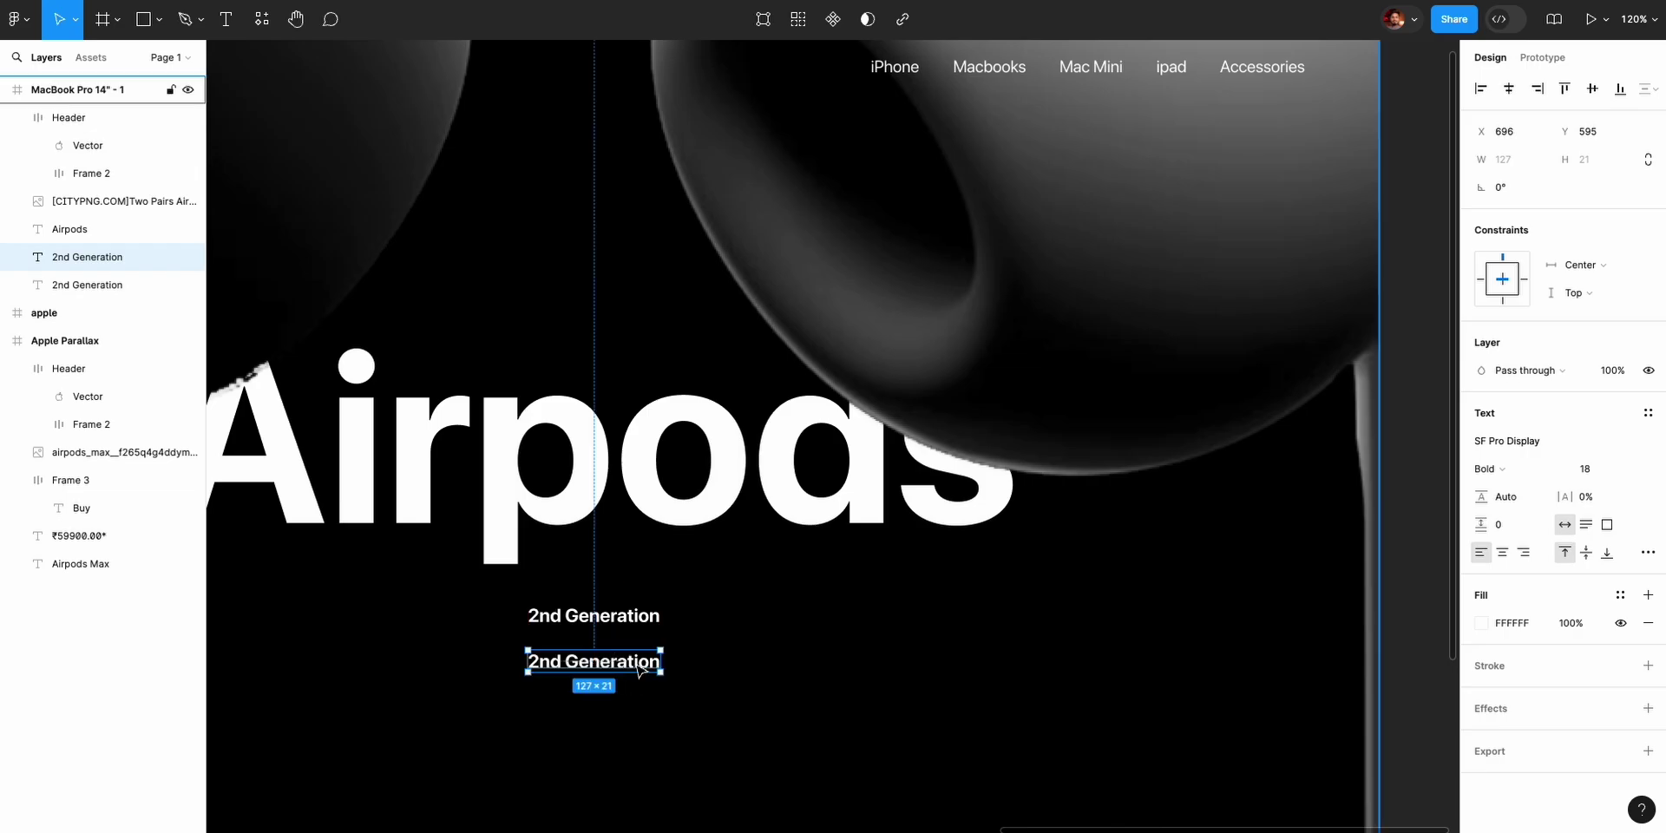
key(Delete)
scroll(734, 662, up, 5)
Copy the ₹59900.00* price text from the Apple Parallax frame into the black Airpods frame.
scroll(733, 662, down, 15)
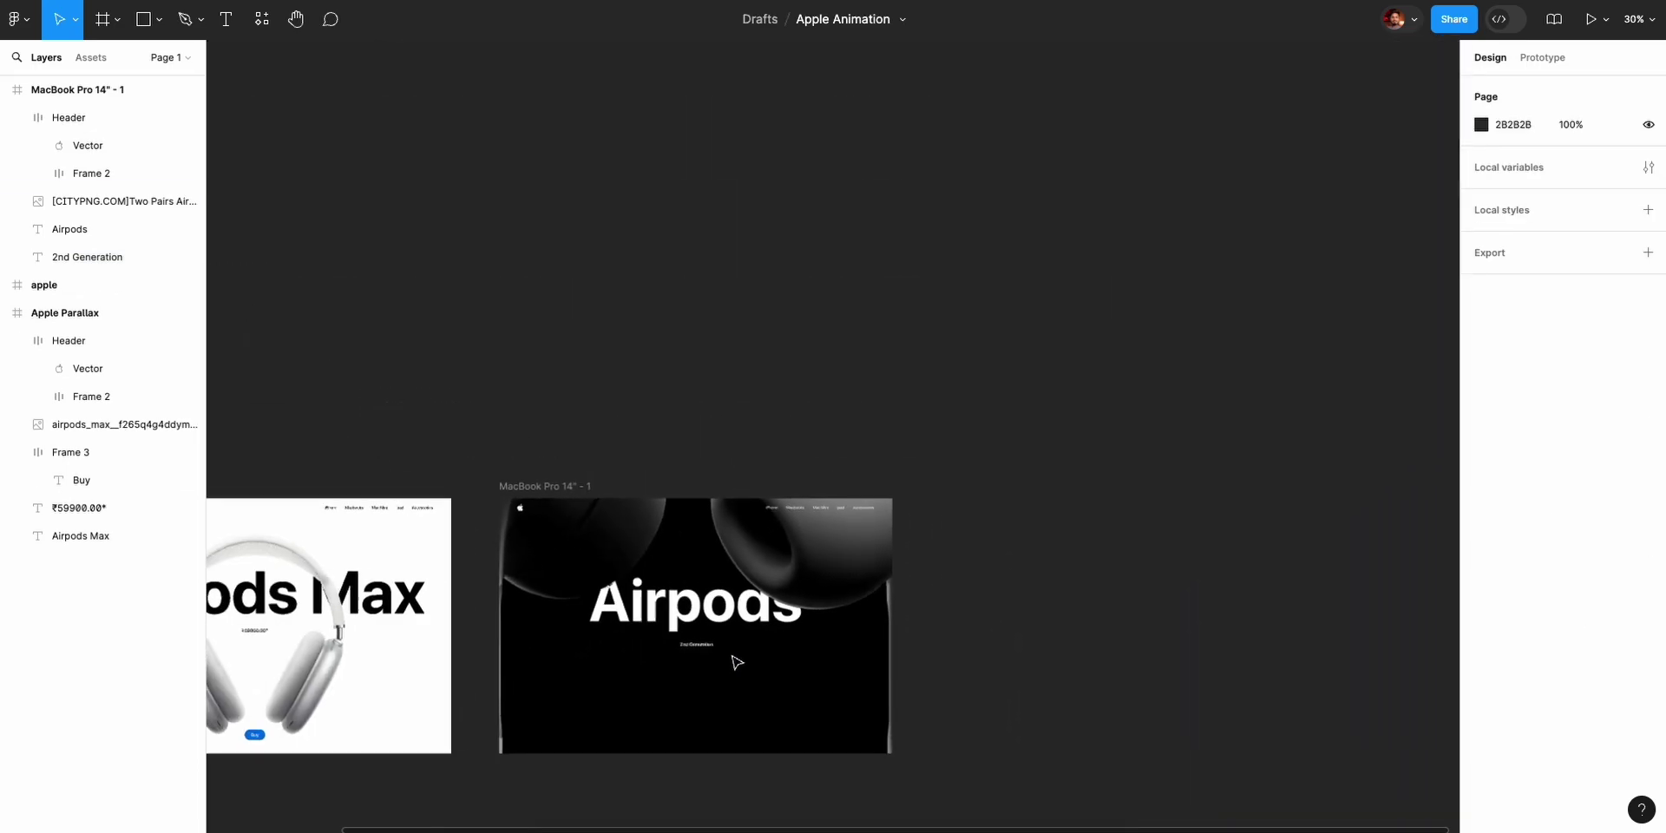
scroll(391, 646, left, 3)
click(446, 639)
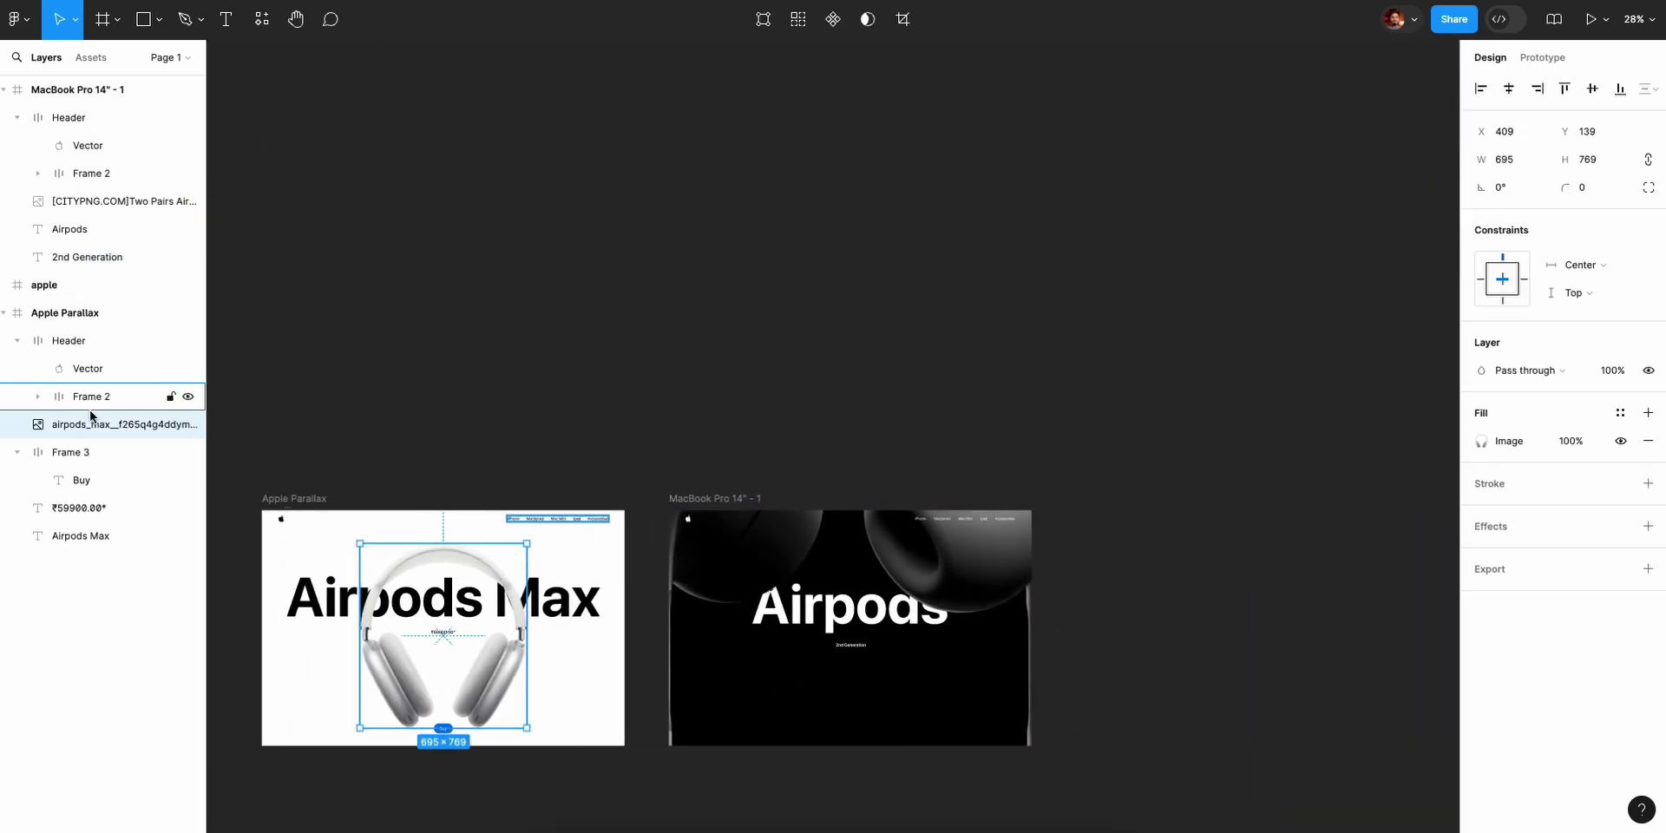
click(81, 507)
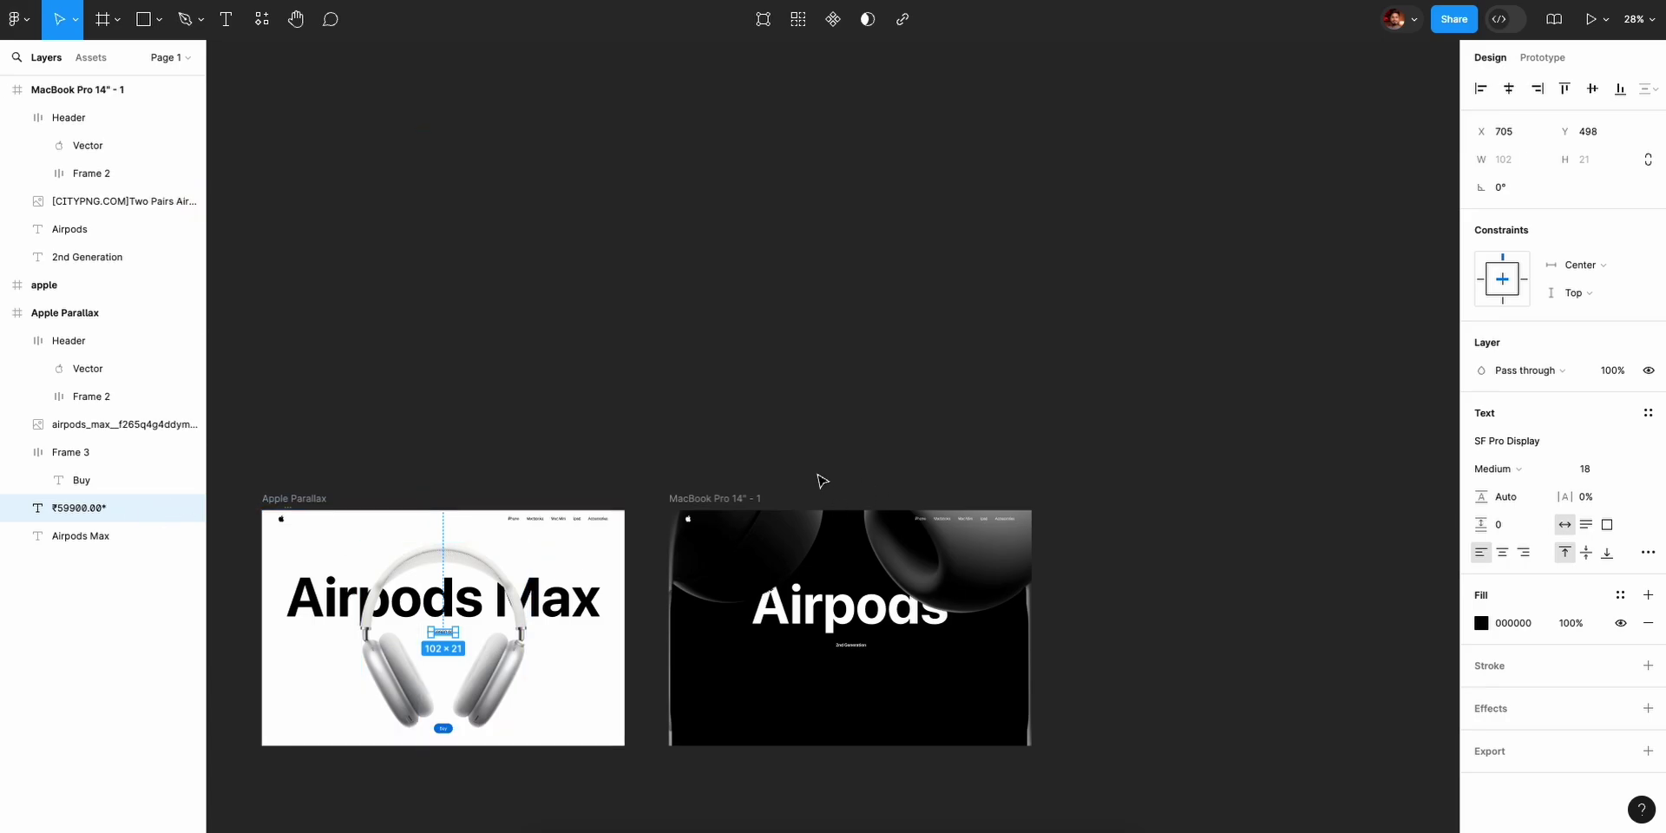
click(733, 534)
scroll(882, 673, down, 3)
scroll(882, 674, up, 5)
scroll(882, 673, down, 1)
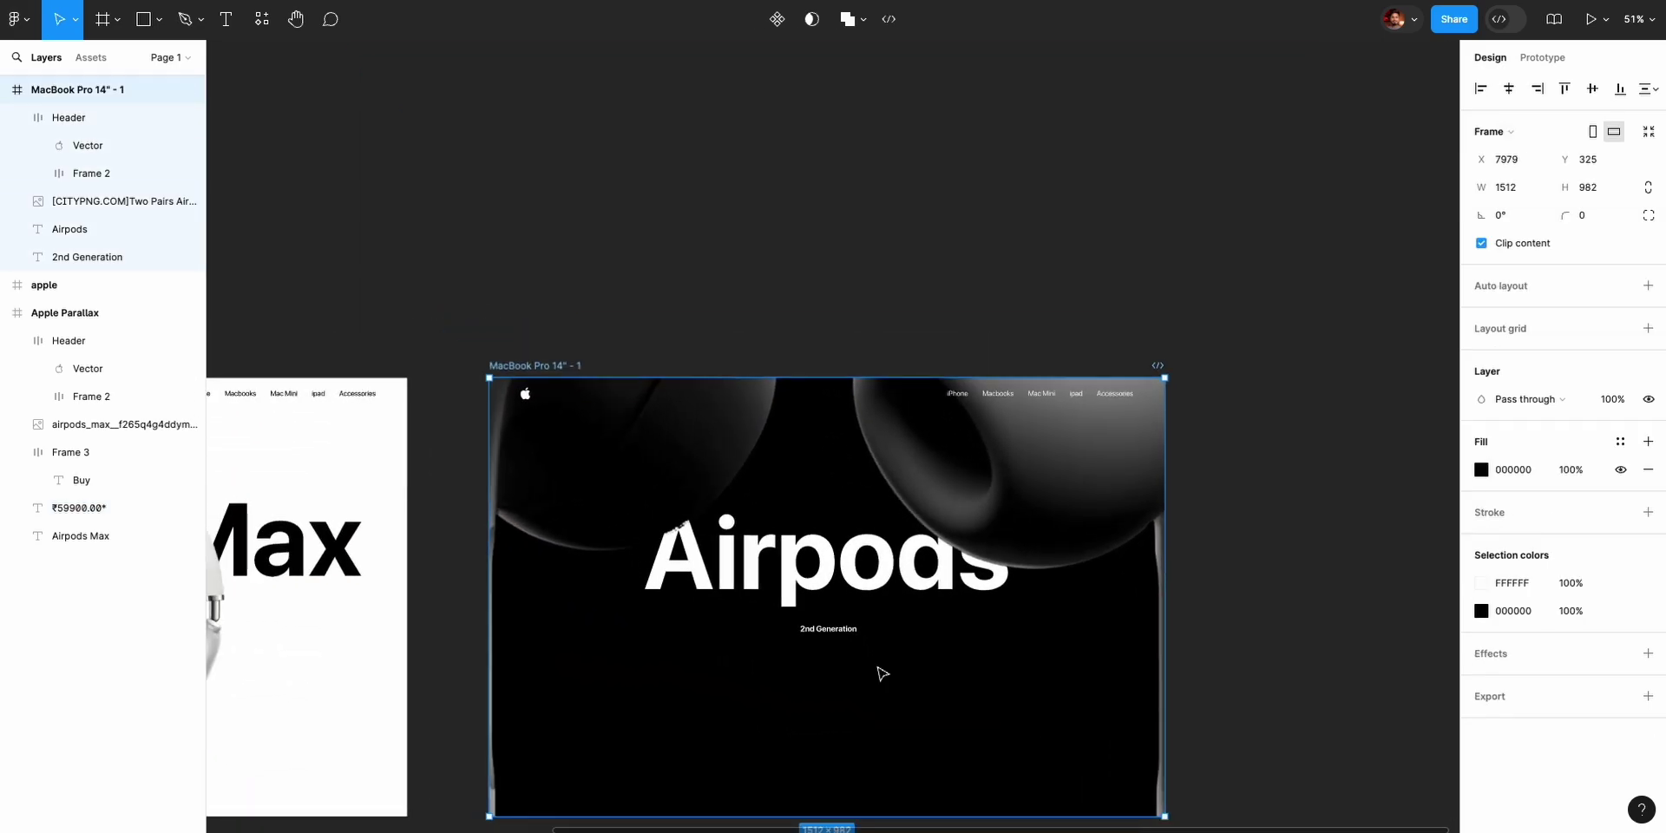
key(ctrl+v)
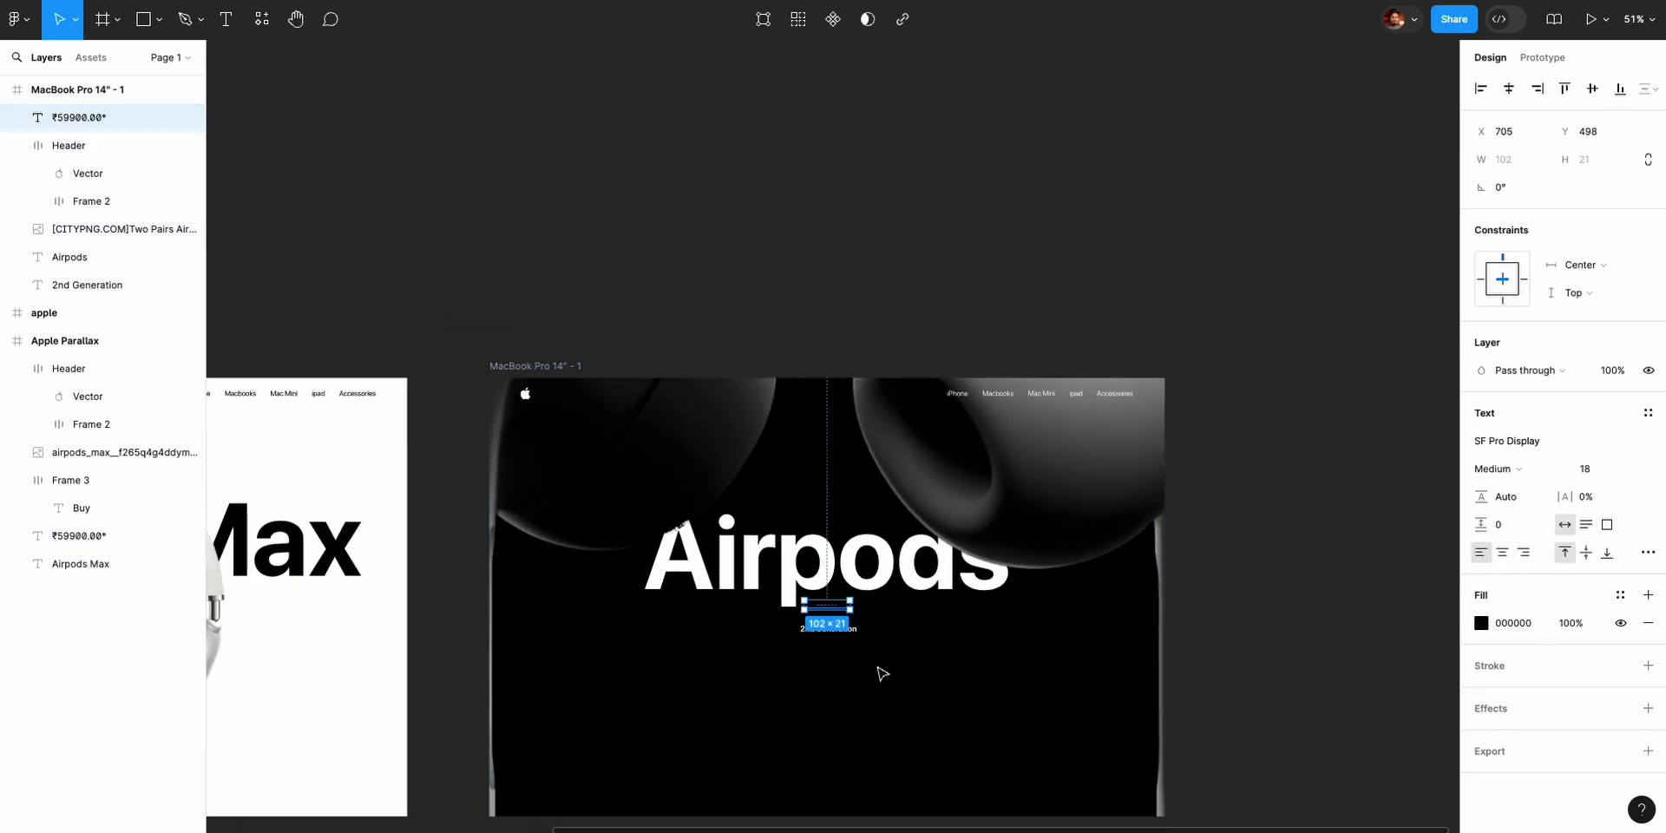
Set the new price's fill to FFFFFF, move it just below the 2nd Generation subtitle, and deselect it.
click(1482, 623)
text(FFFFFF)
key(Escape)
scroll(982, 602, up, 5)
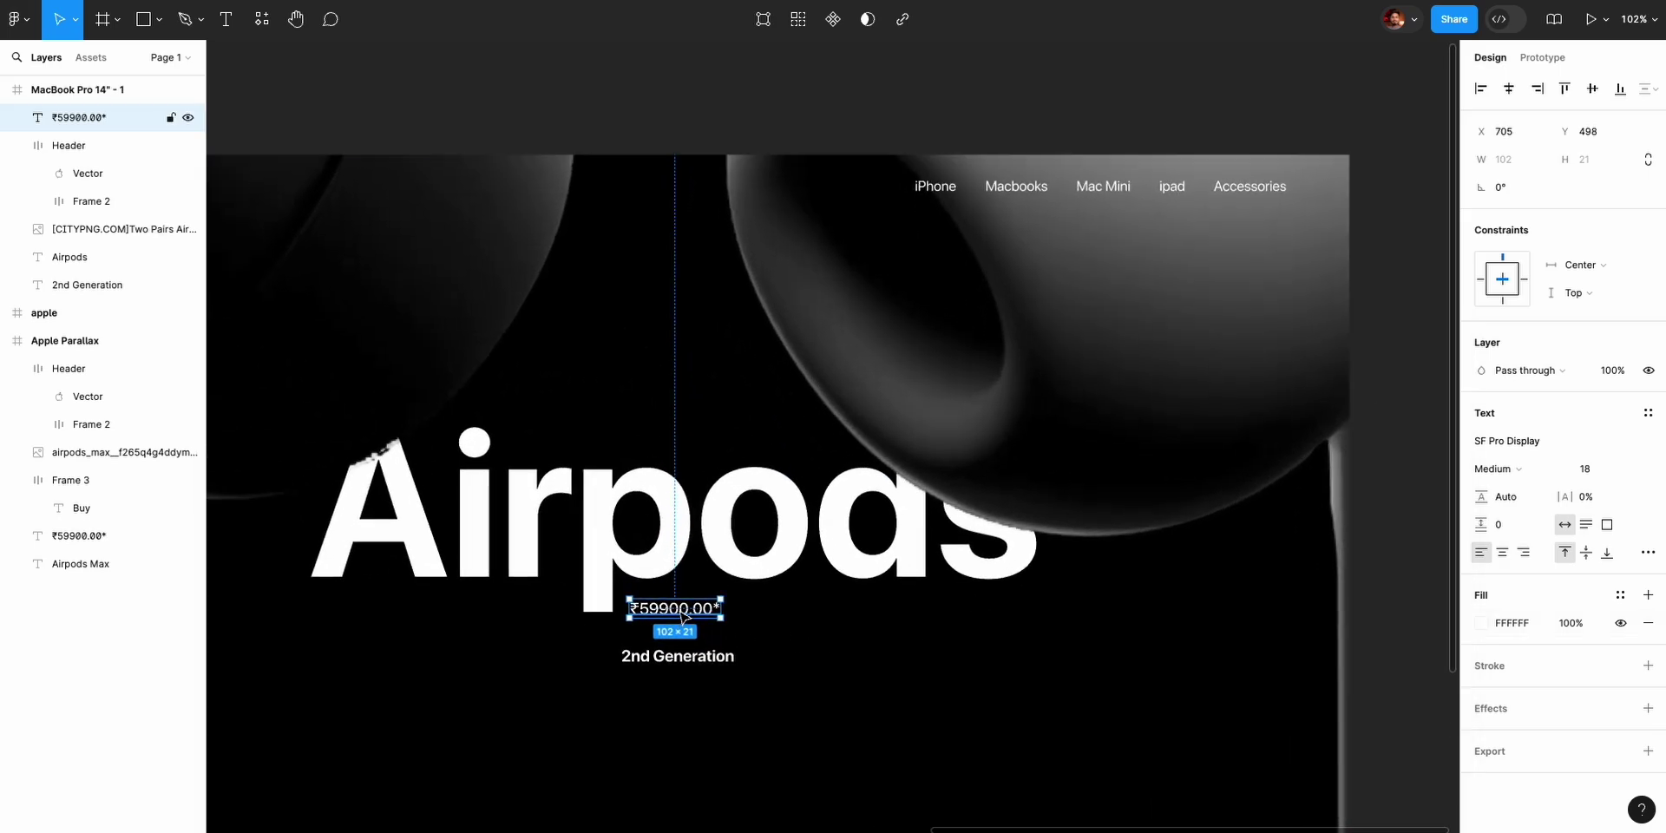
drag(683, 616, 678, 693)
key(Escape)
scroll(781, 693, down, 5)
click(790, 421)
Copy the blue Buy button from the white page into the black frame, place it just below the price, and deselect it.
scroll(781, 434, left, 3)
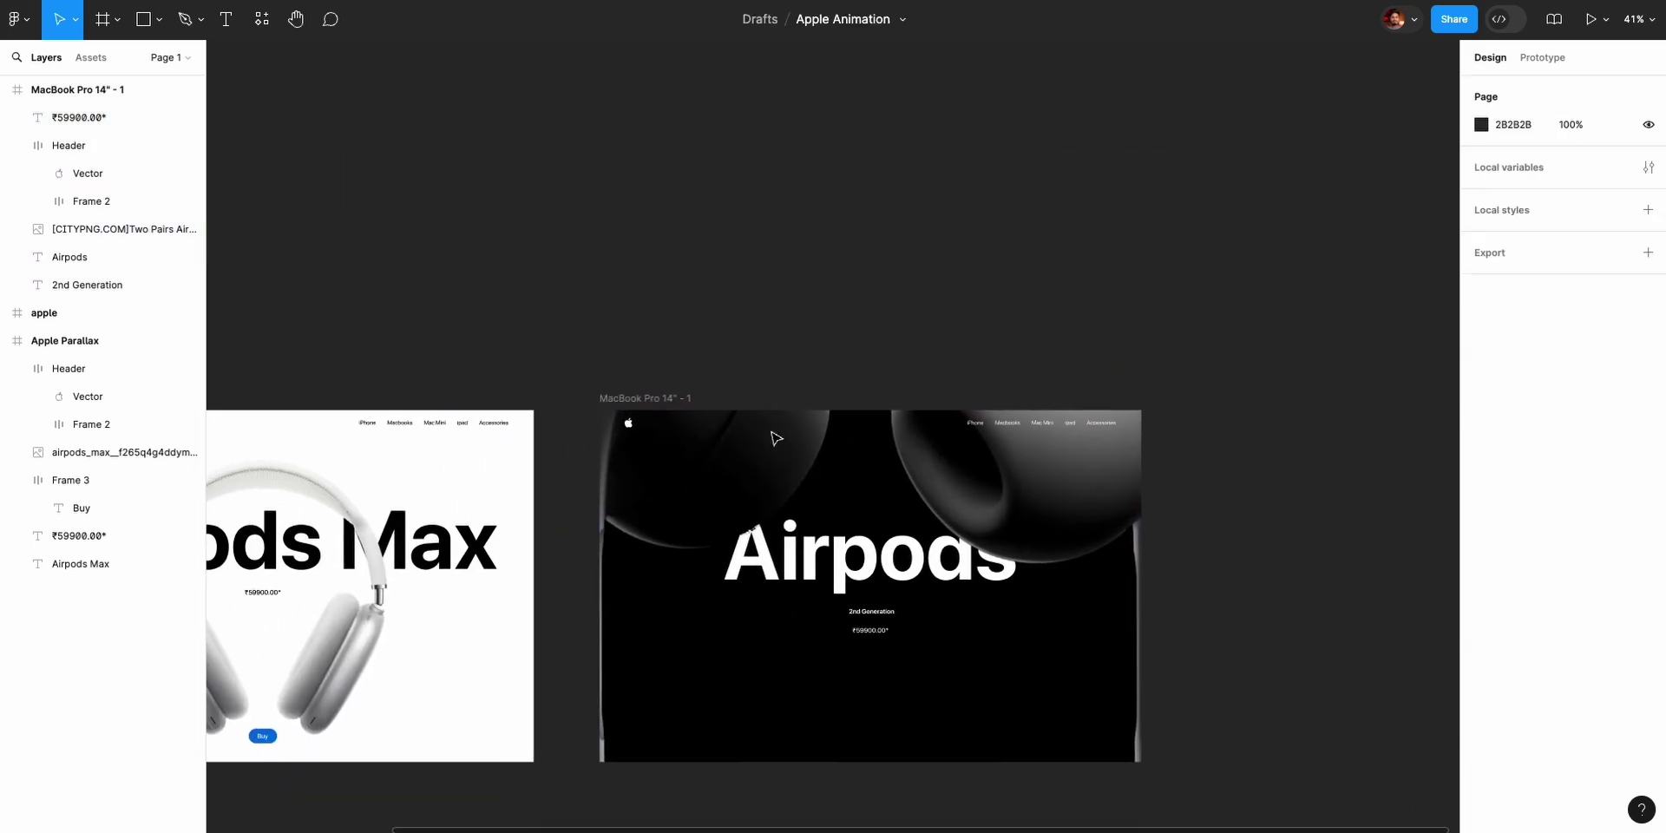
scroll(774, 438, down, 5)
scroll(775, 438, left, 4)
click(412, 536)
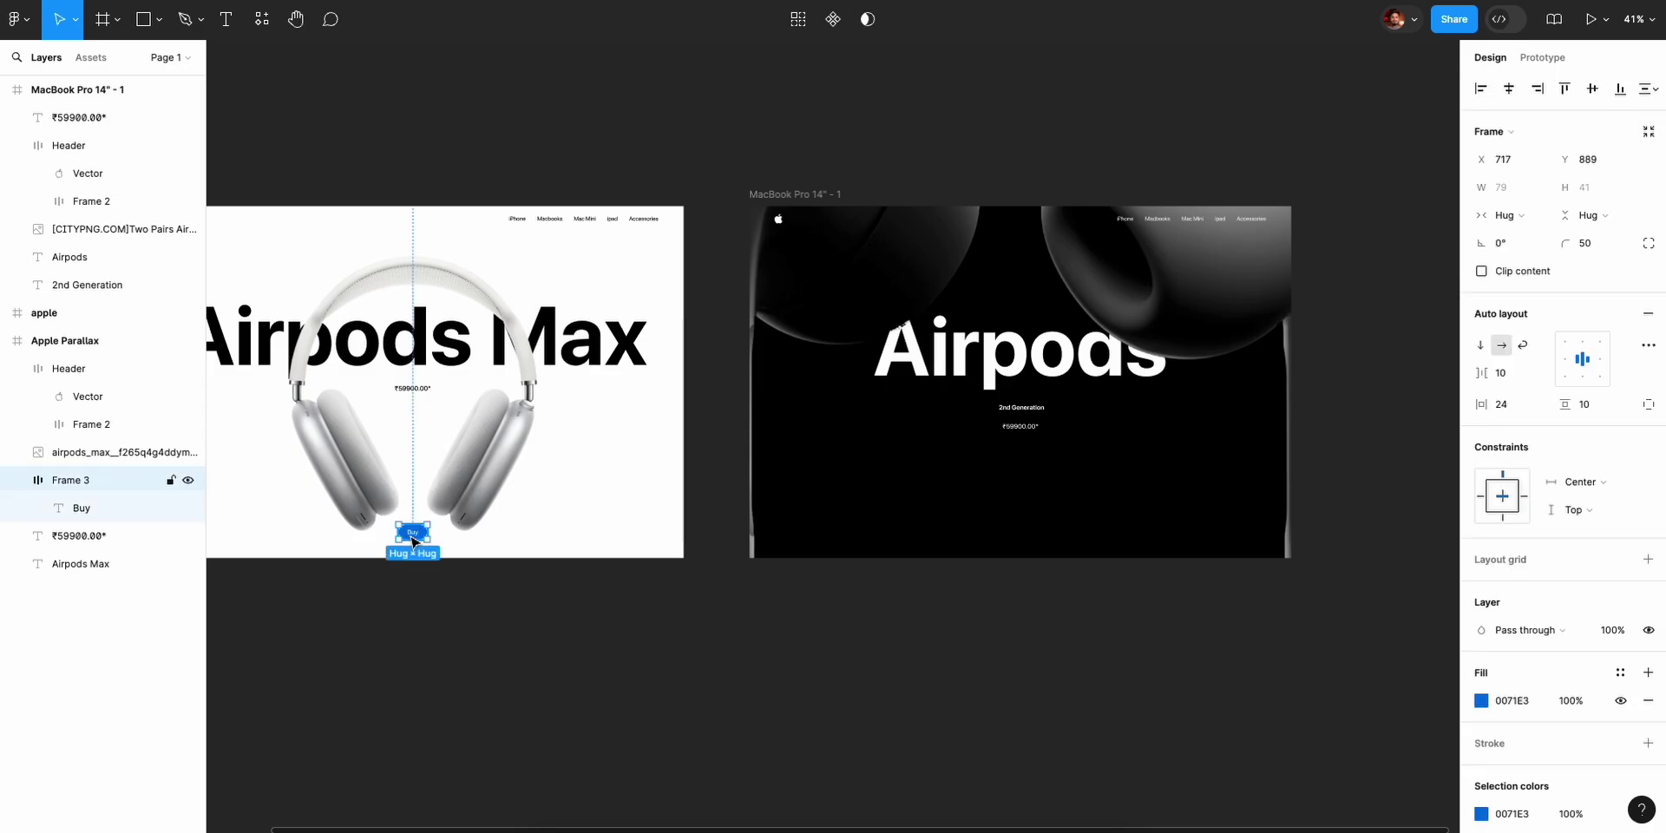
click(833, 196)
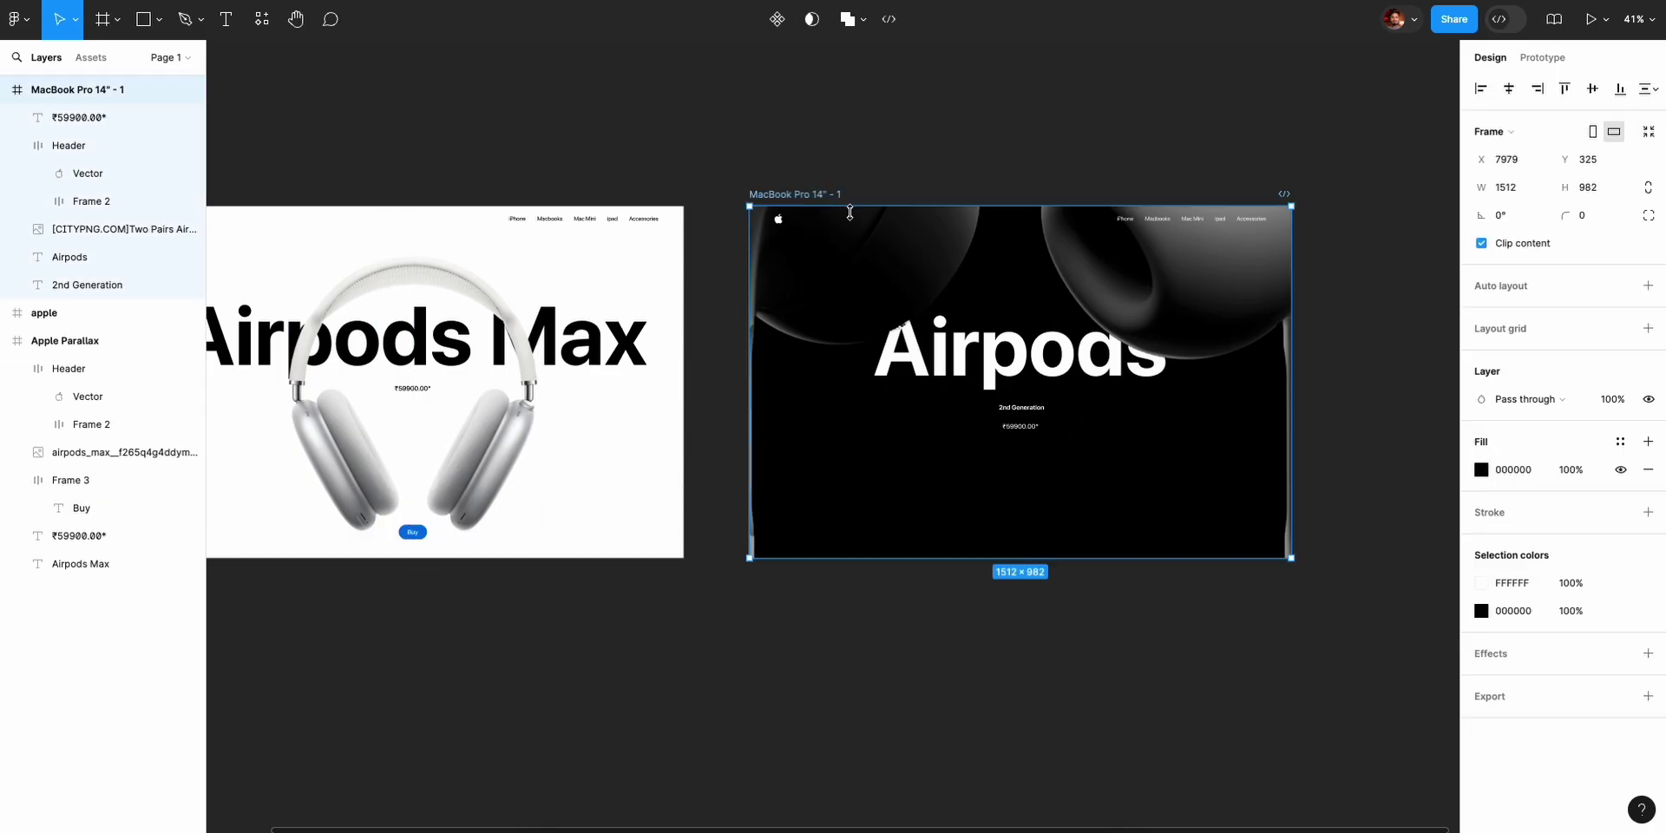
key(ctrl+v)
drag(1021, 532, 1021, 449)
key(Escape)
scroll(1097, 535, up, 3)
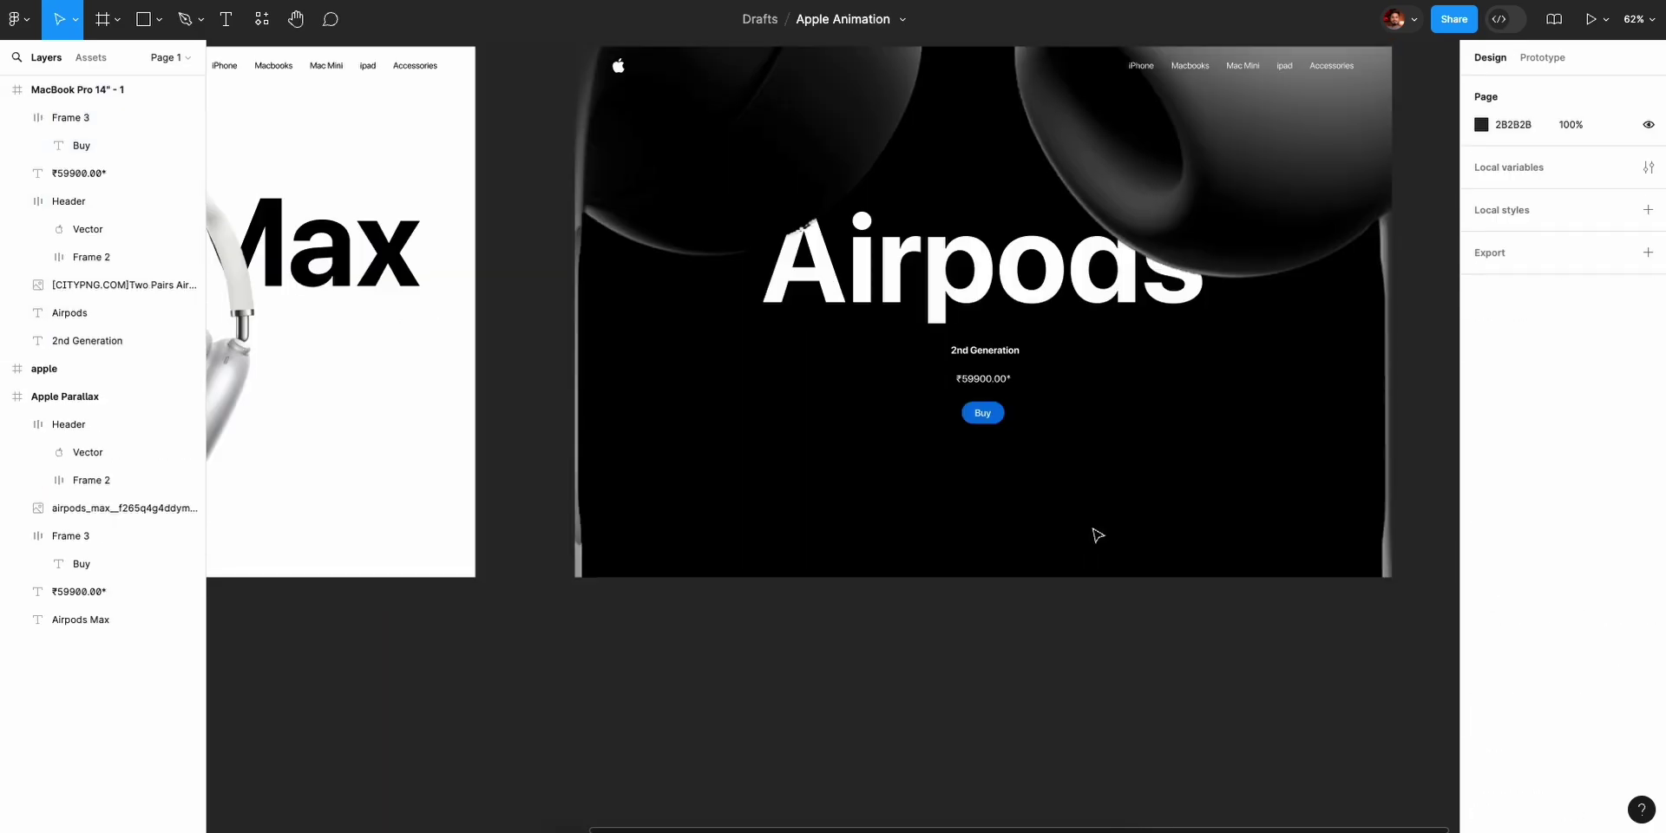
Nest the black Airpods frame inside the Apple Parallax frame at X 0, Y 791 and align it to the horizontal centre.
scroll(1098, 535, up, 2)
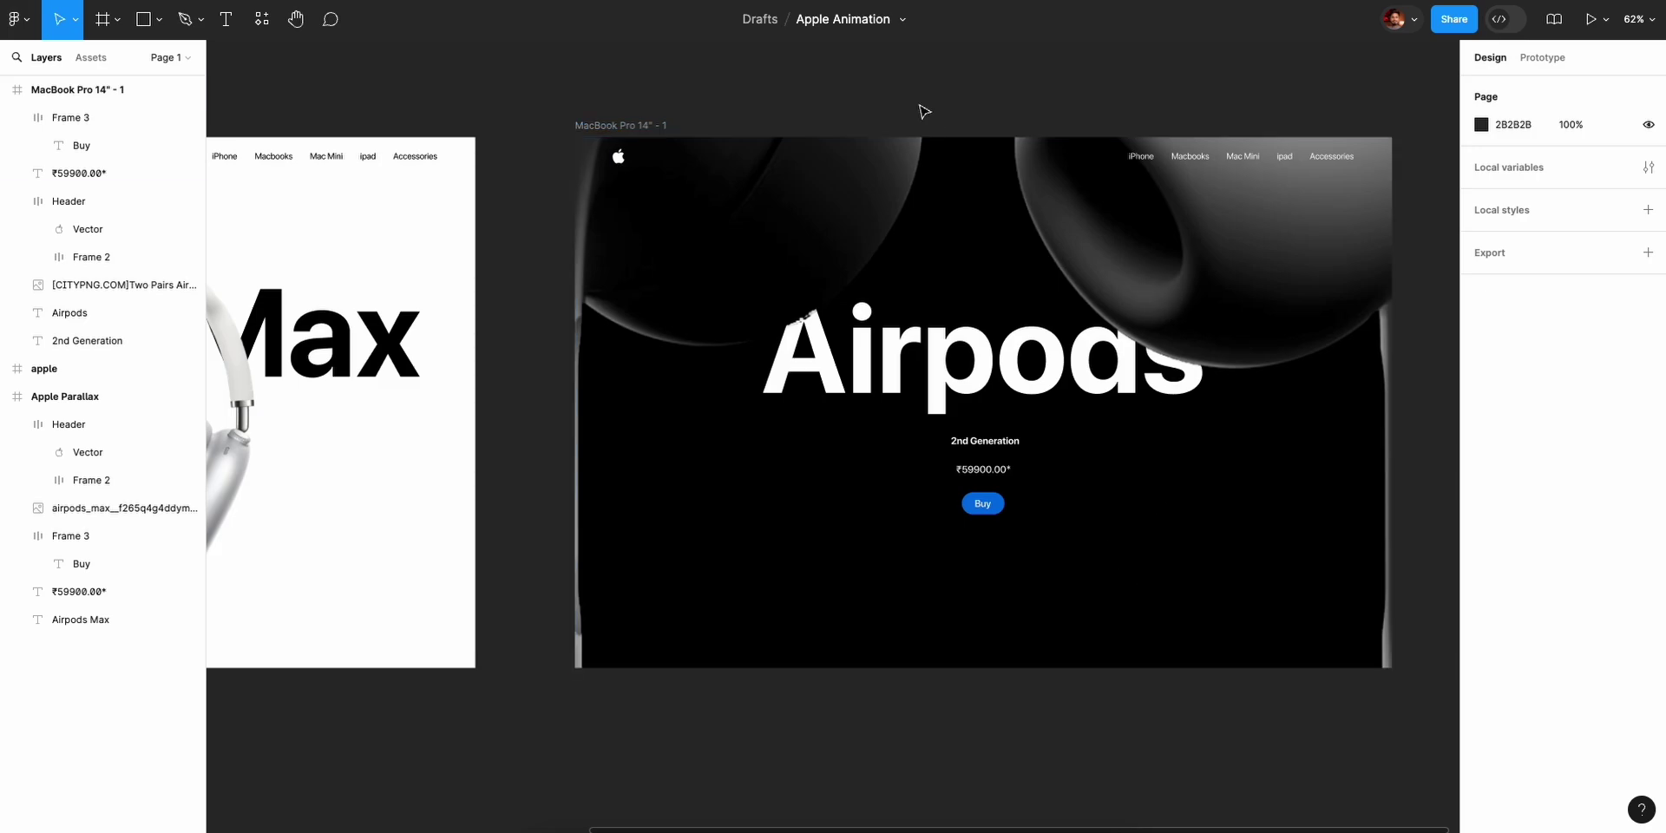
scroll(922, 111, left, 3)
scroll(822, 202, down, 3)
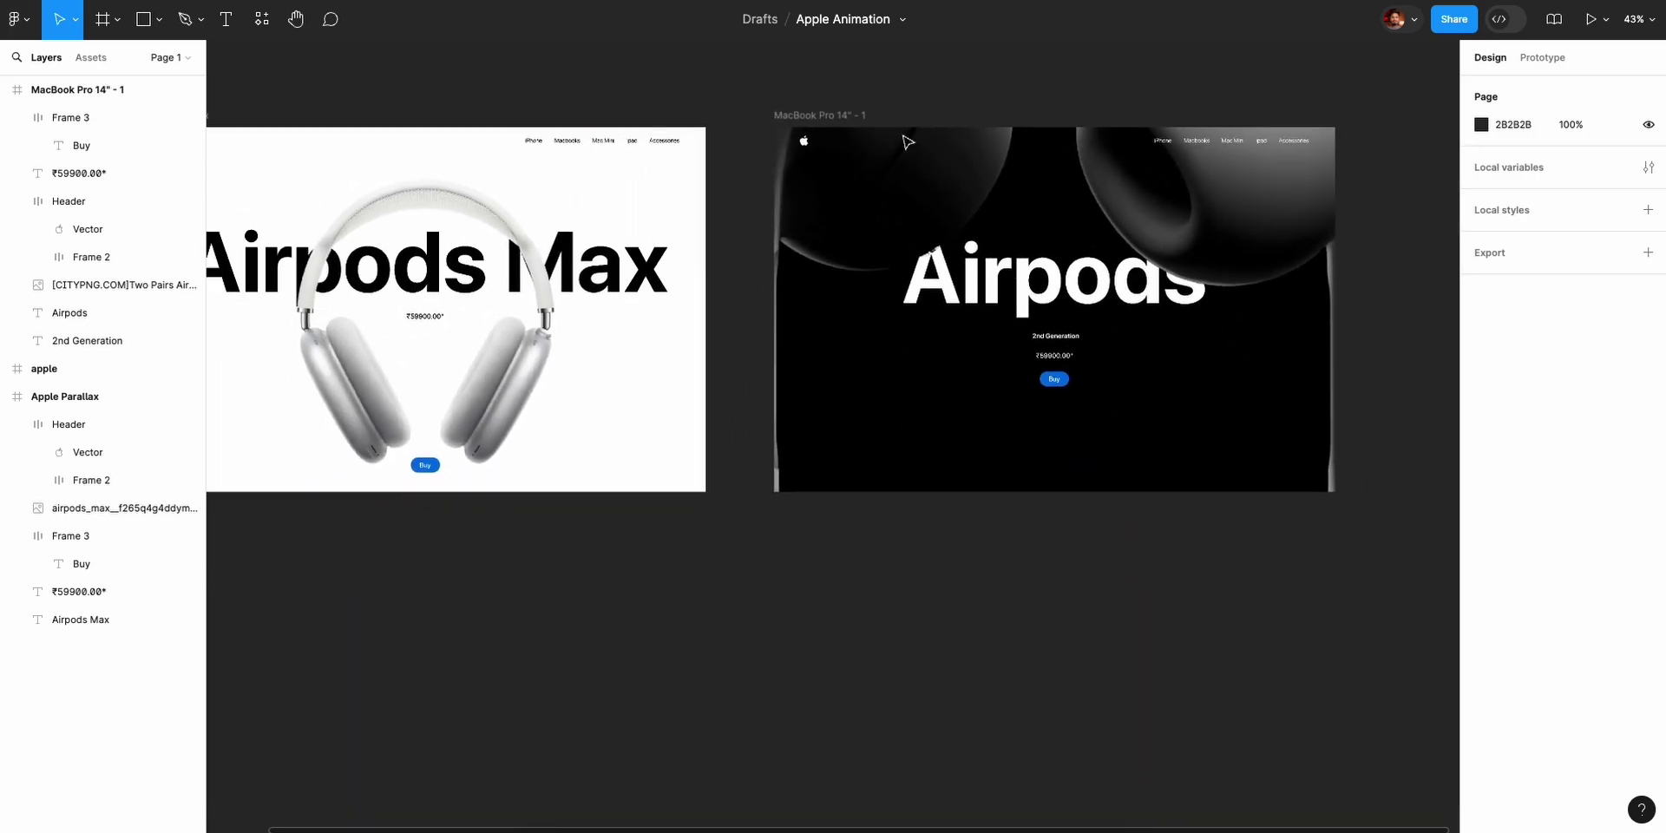
scroll(823, 202, left, 3)
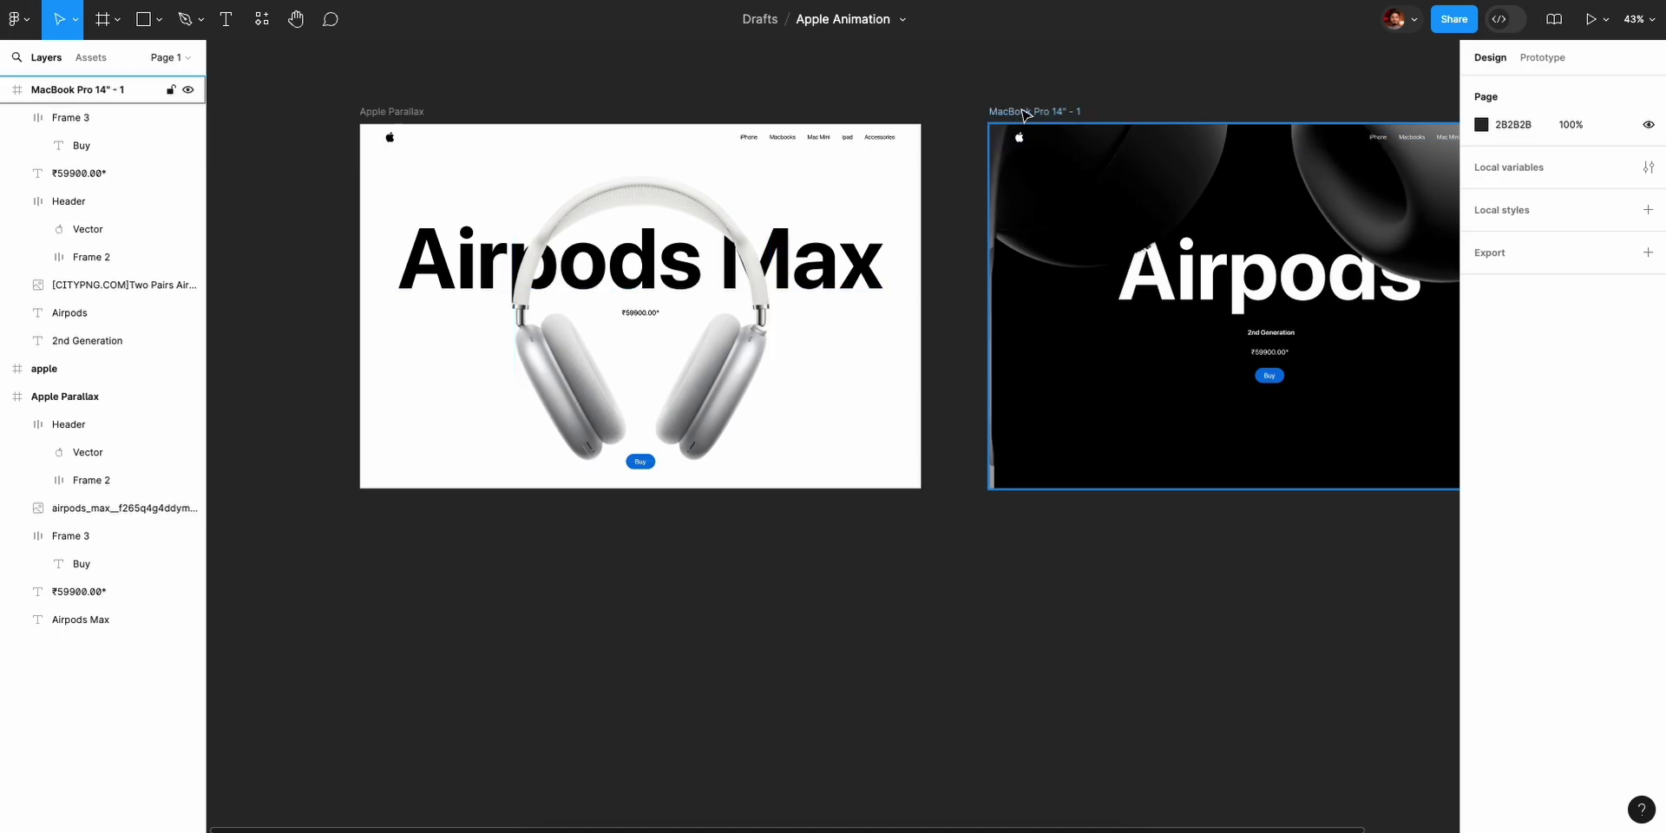
click(1057, 117)
scroll(1059, 122, up, 3)
scroll(1058, 122, left, 2)
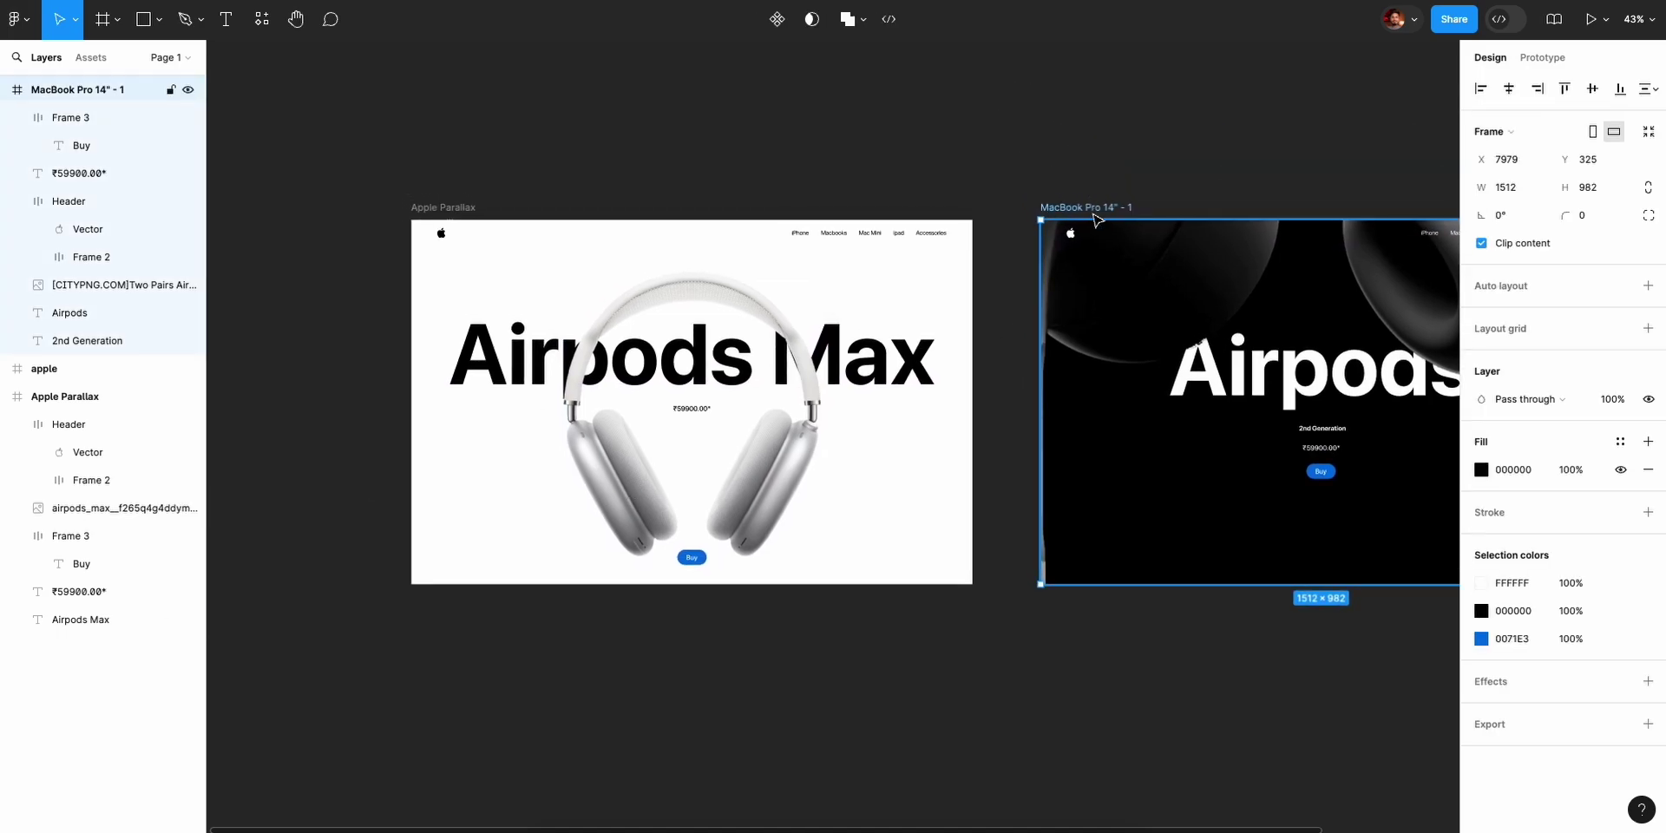
drag(1040, 250, 458, 506)
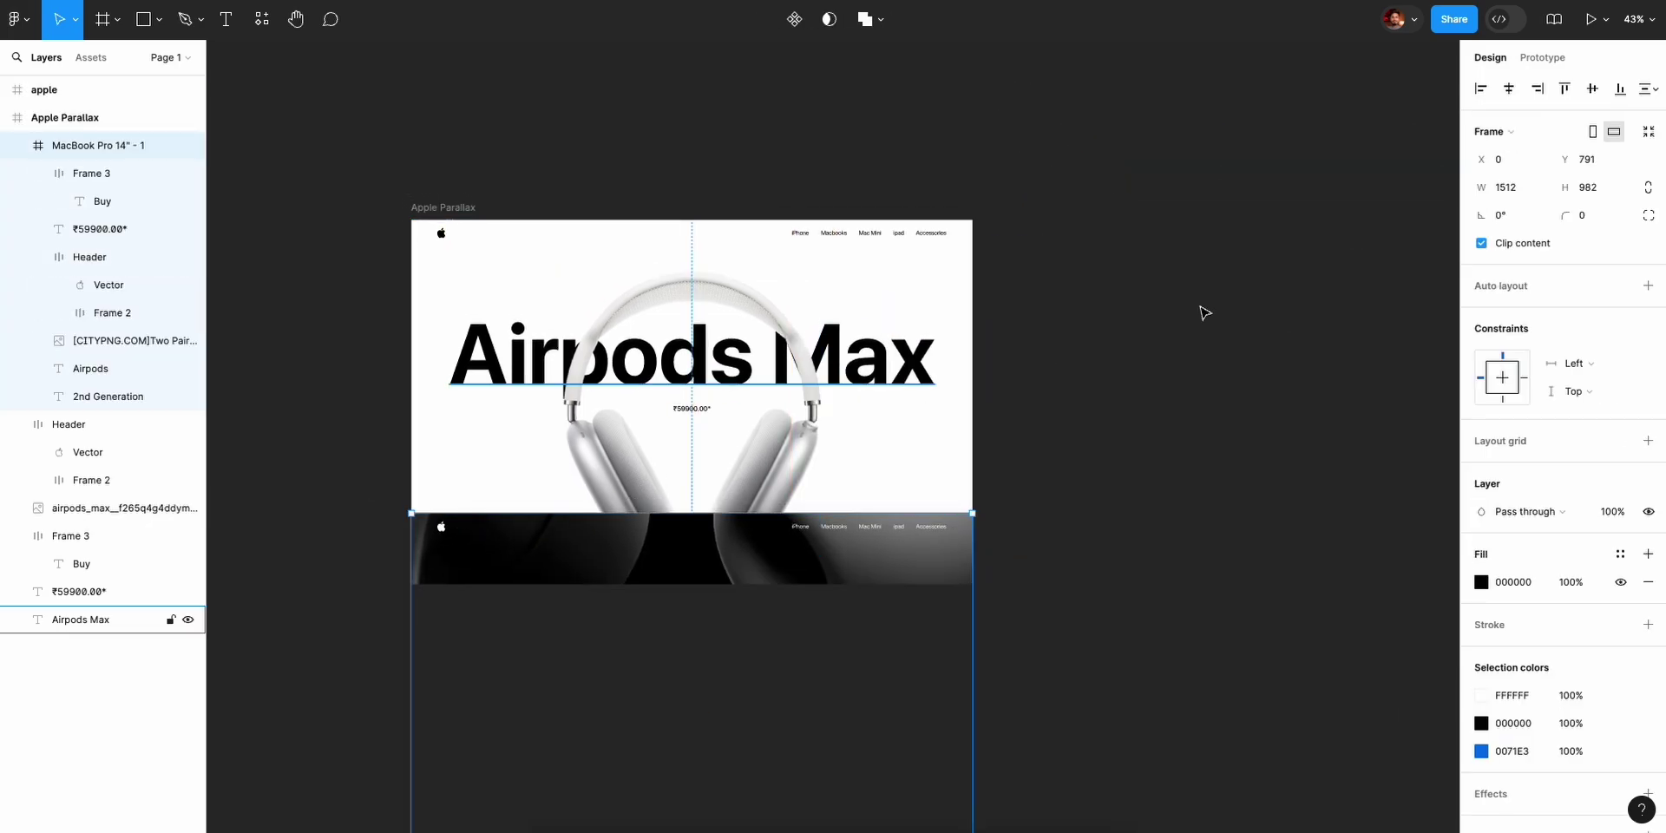
click(1502, 92)
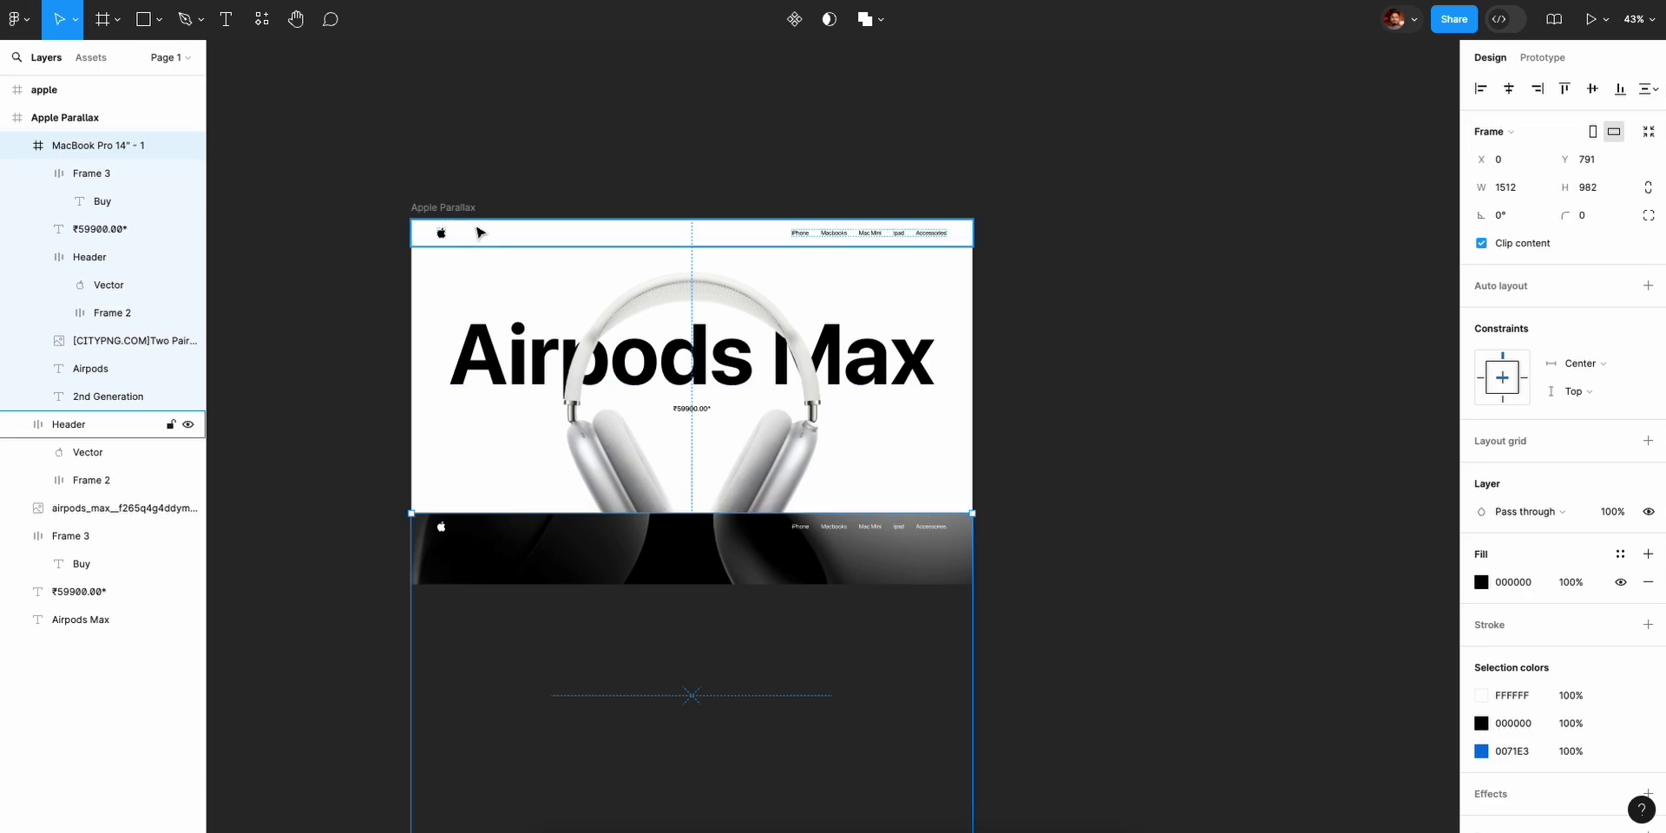
click(446, 207)
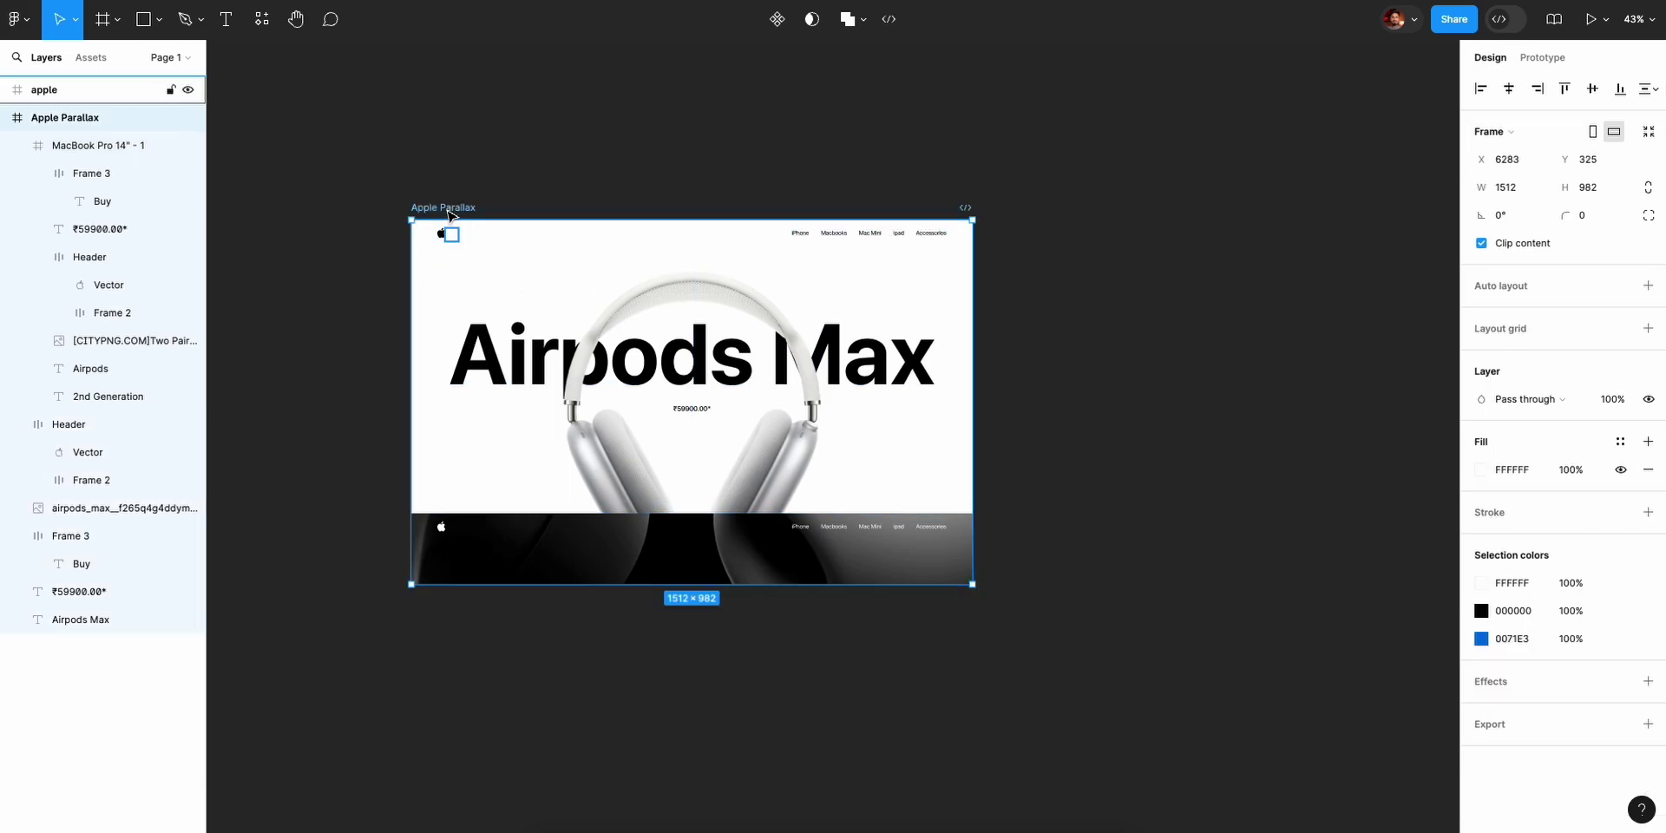
click(7, 120)
click(8, 124)
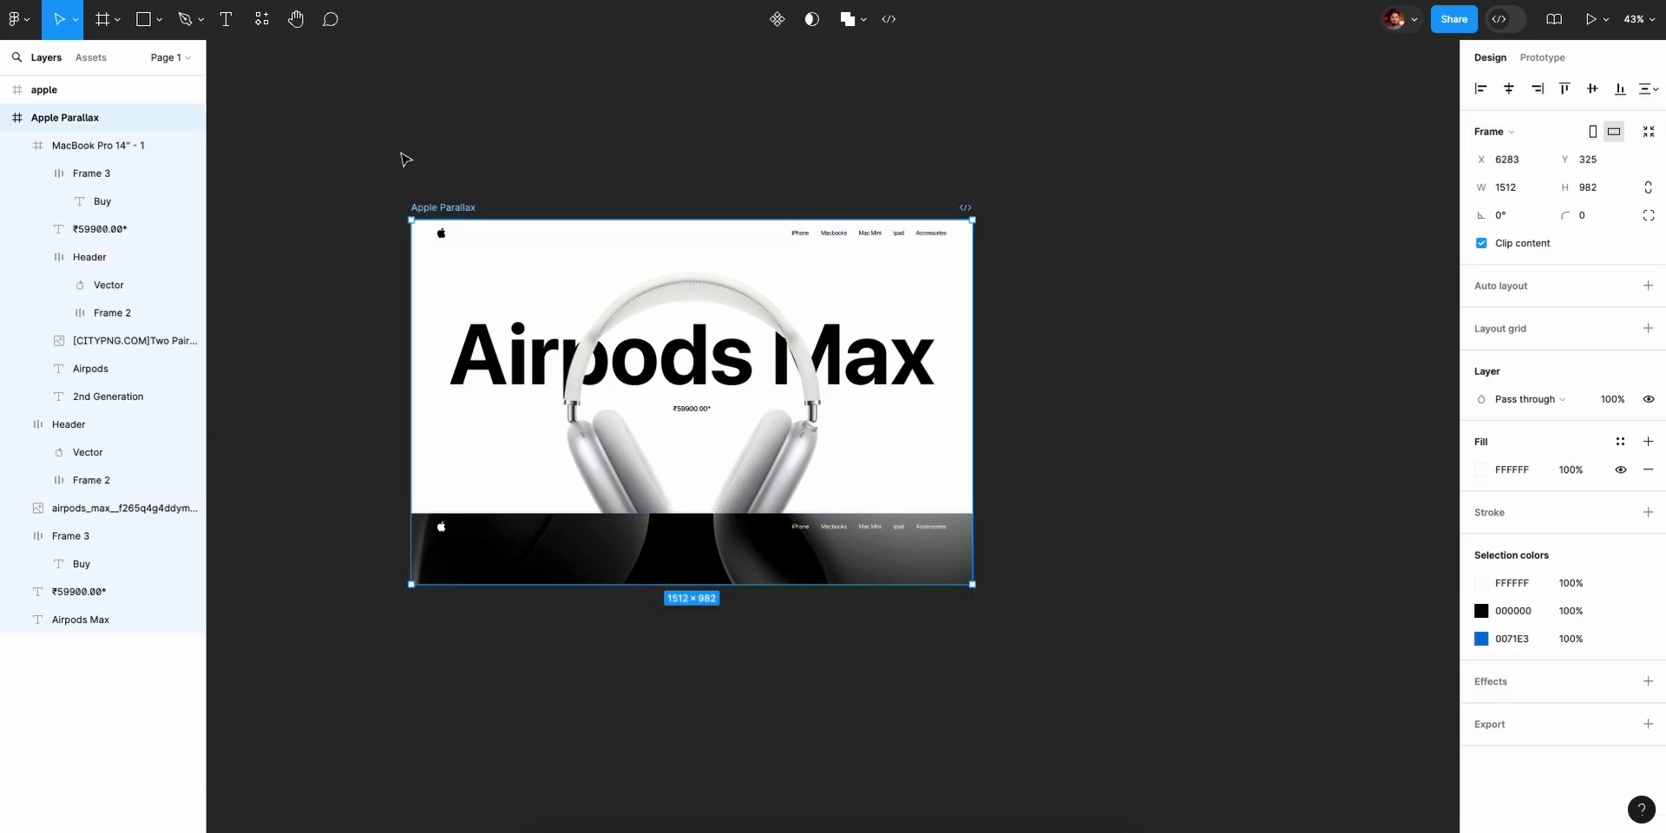
scroll(402, 158, left, 5)
scroll(404, 164, right, 3)
scroll(403, 165, right, 2)
click(1230, 446)
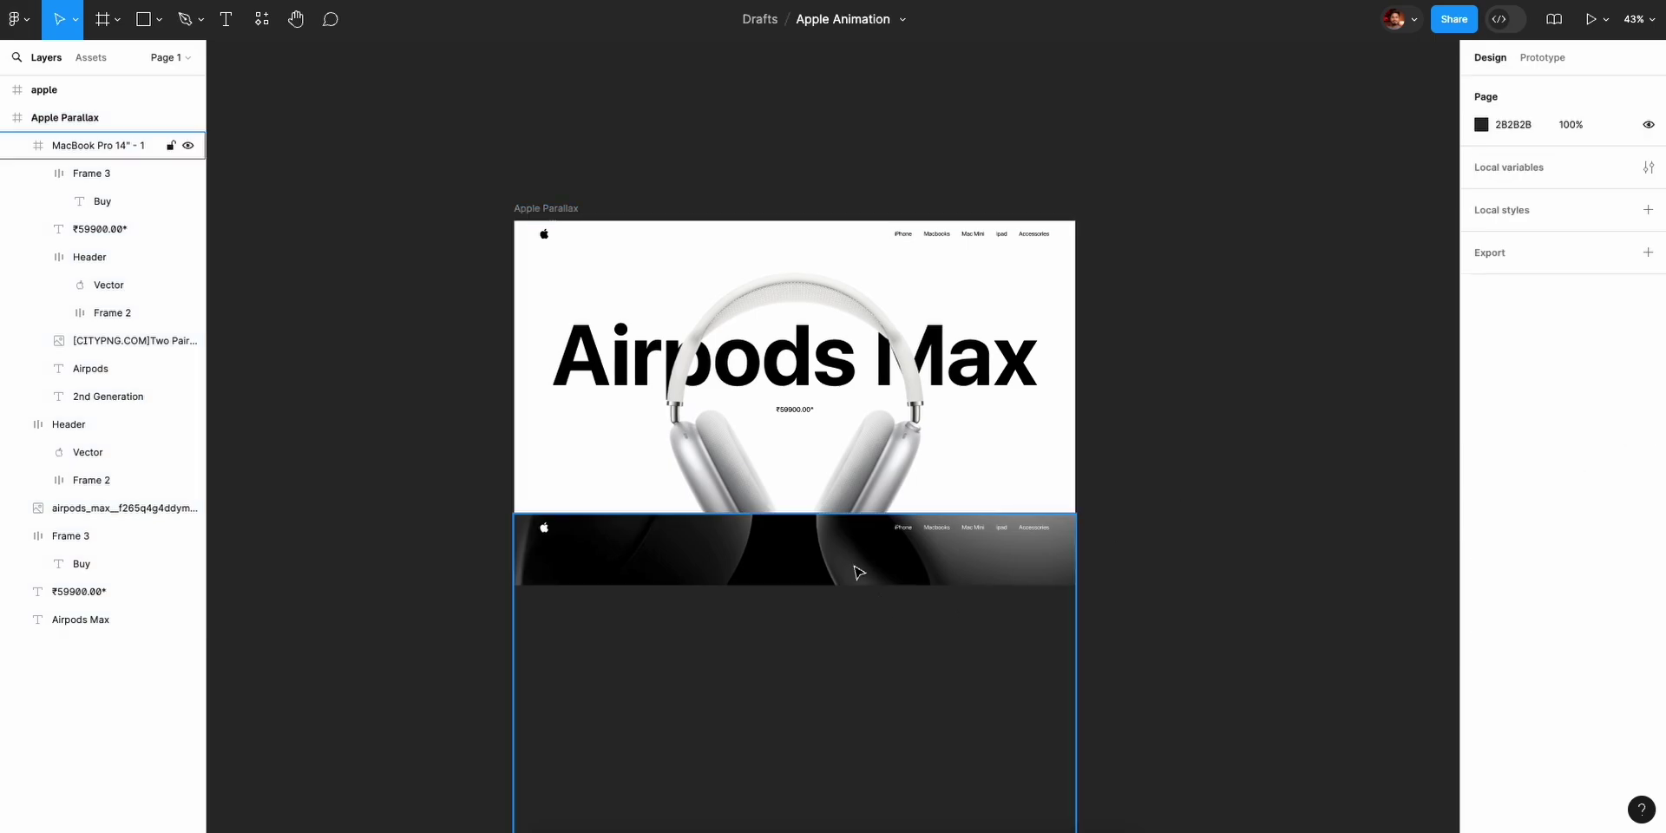
Delete the Header with the navigation links from the nested black Airpods frame.
click(862, 564)
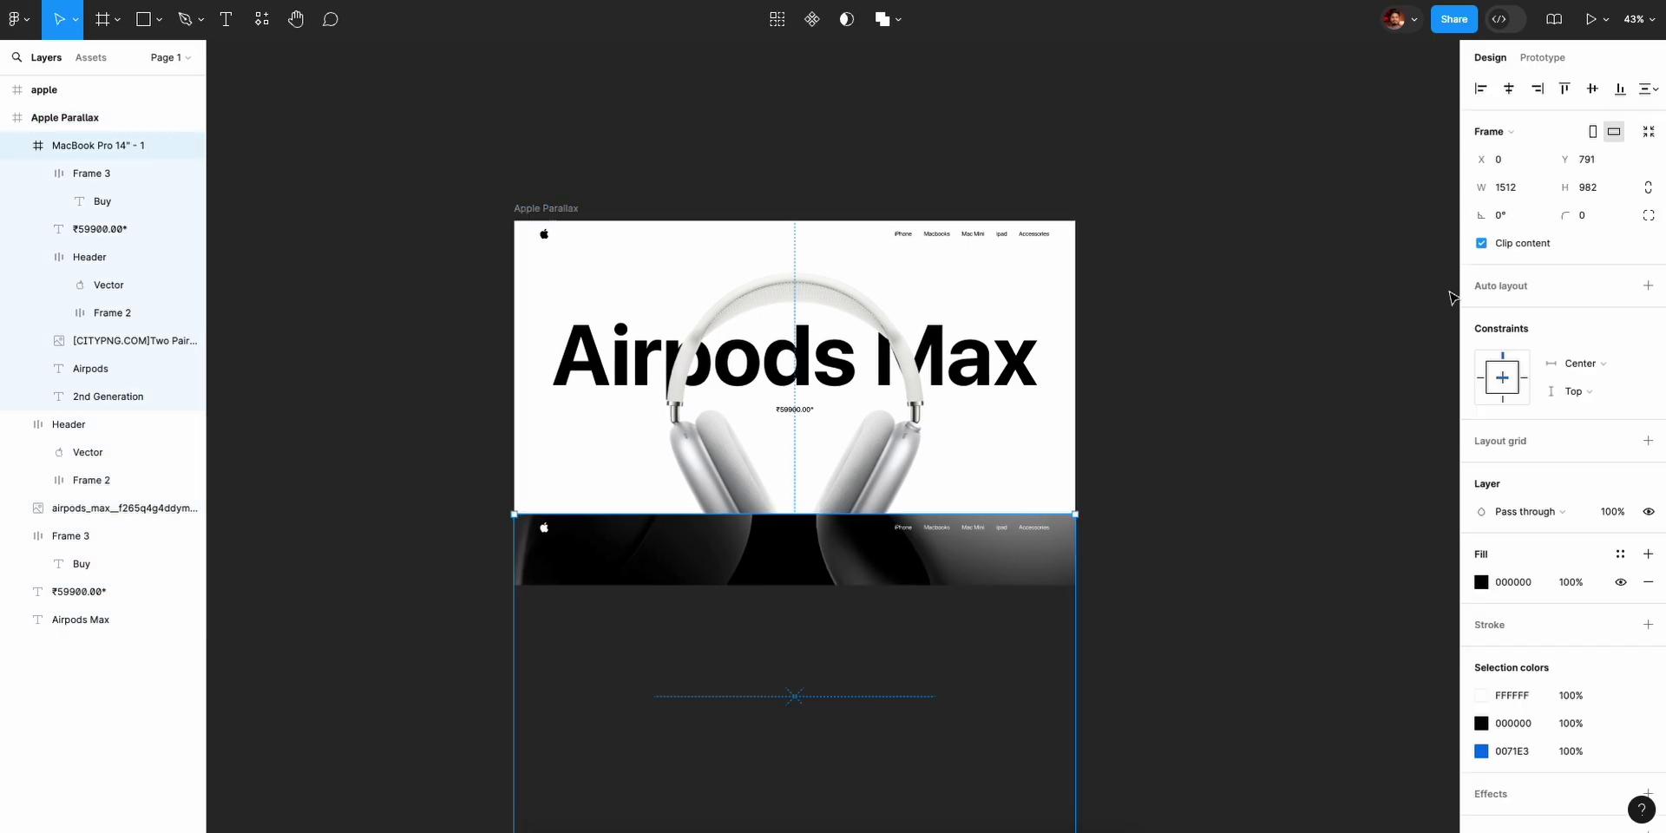
click(981, 532)
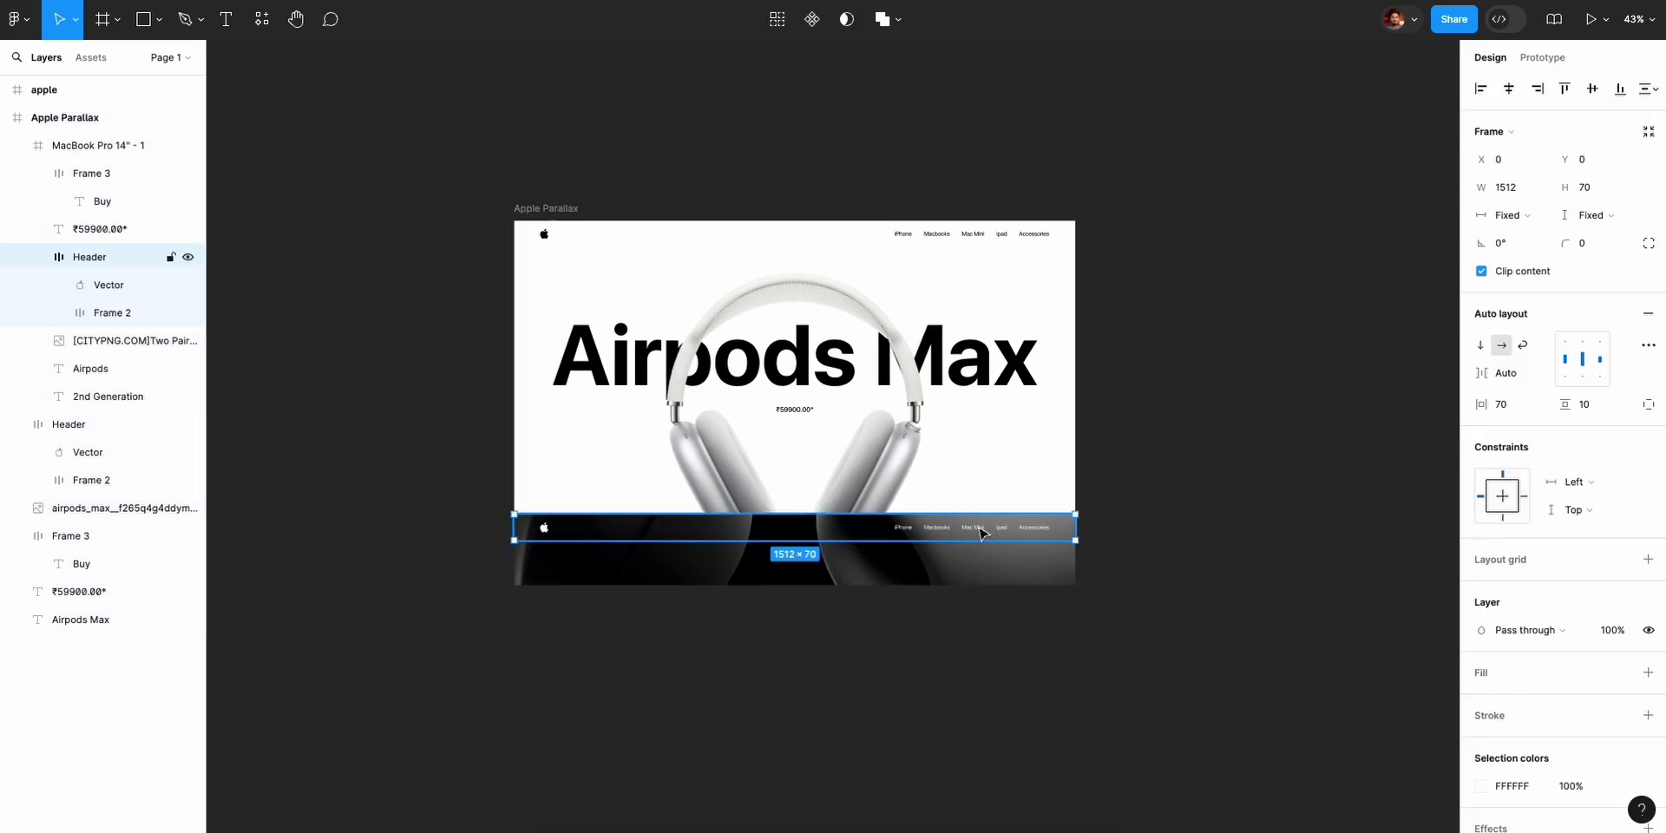
key(Delete)
Move the nested black frame straight down until it lies just below the visible area of the Apple Parallax frame, and deselect it.
click(900, 583)
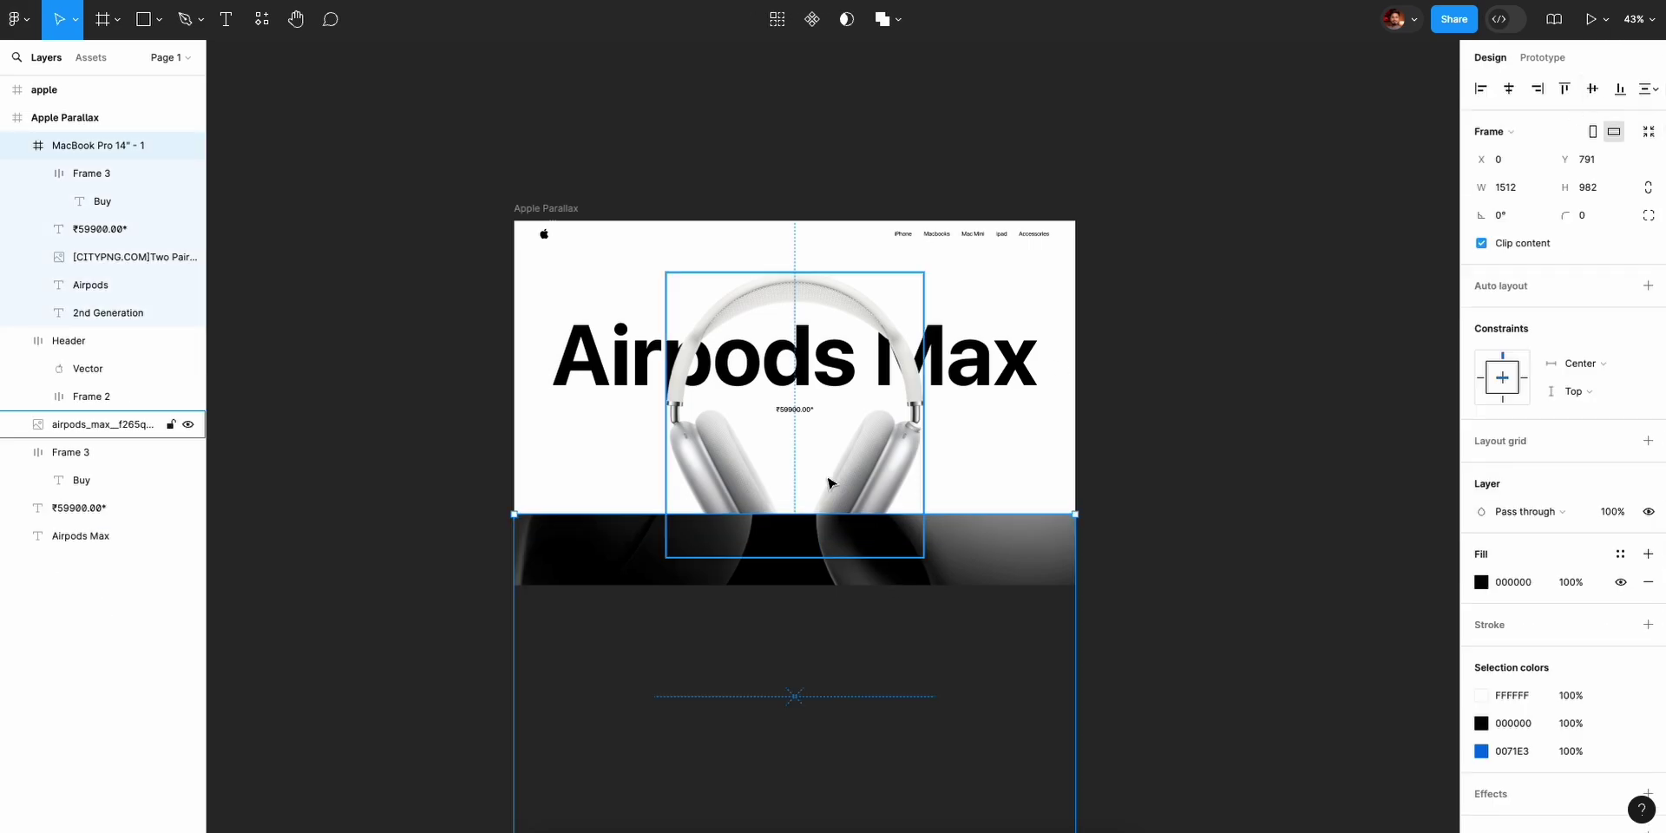
key(shift+Down)
key(shift+Down)
key(shift+Down)
key(shift+Down)
key(shift+Down)
key(shift+Down)
key(shift+Down)
key(shift+Down)
key(shift+Down)
key(shift+Down)
key(shift+Down)
key(shift+Down)
key(shift+Down)
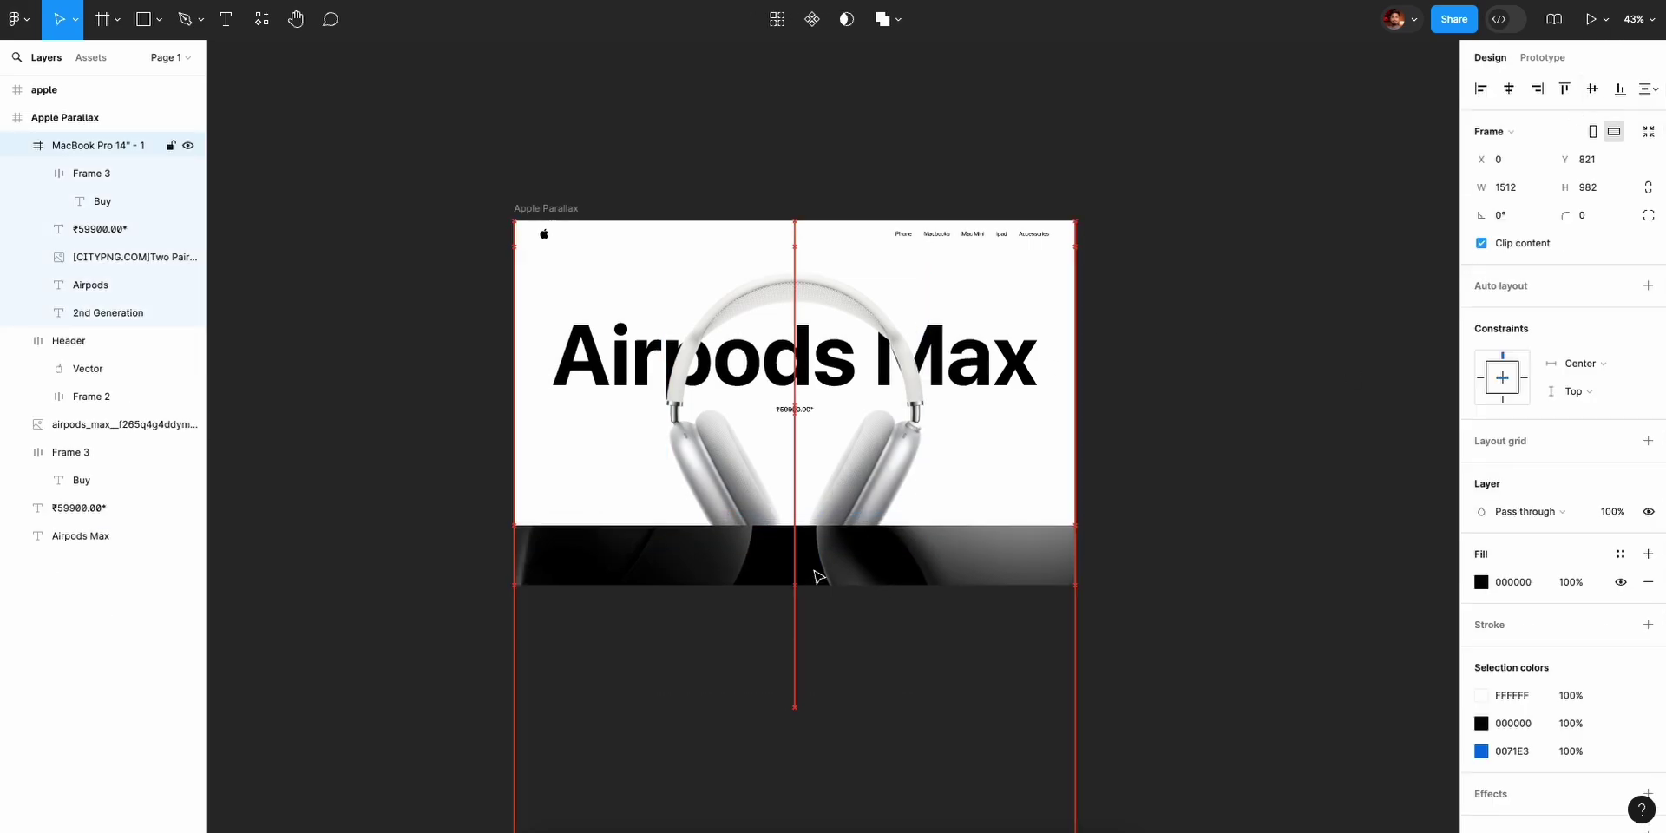
key(shift+Down)
key(shift+Down)
key(shift+Down)
key(shift+Down)
key(shift+Down)
key(shift+Down)
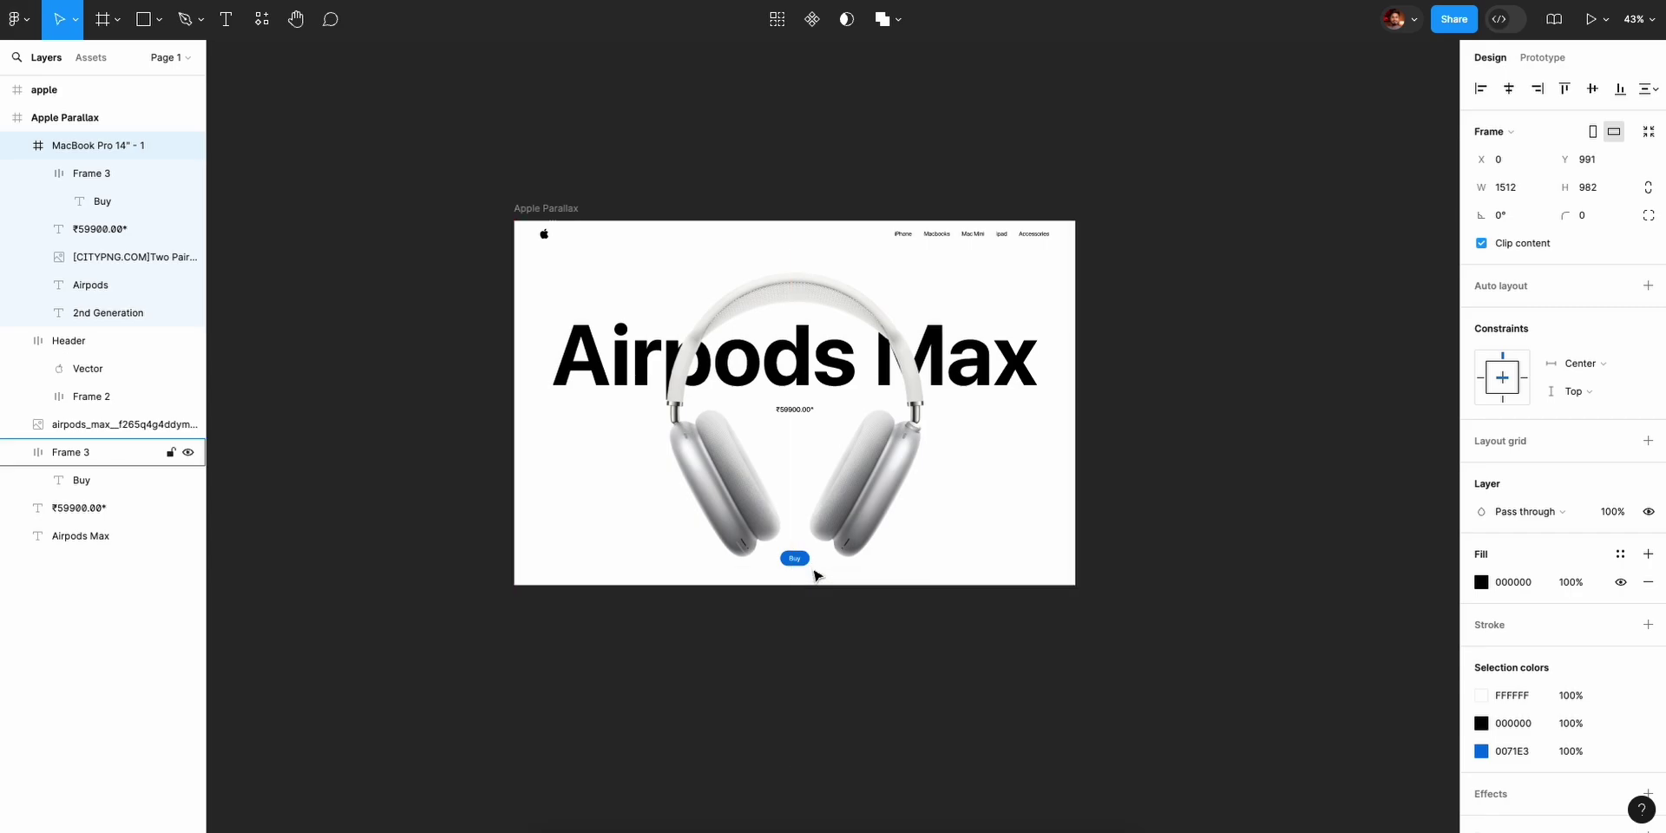
click(1144, 494)
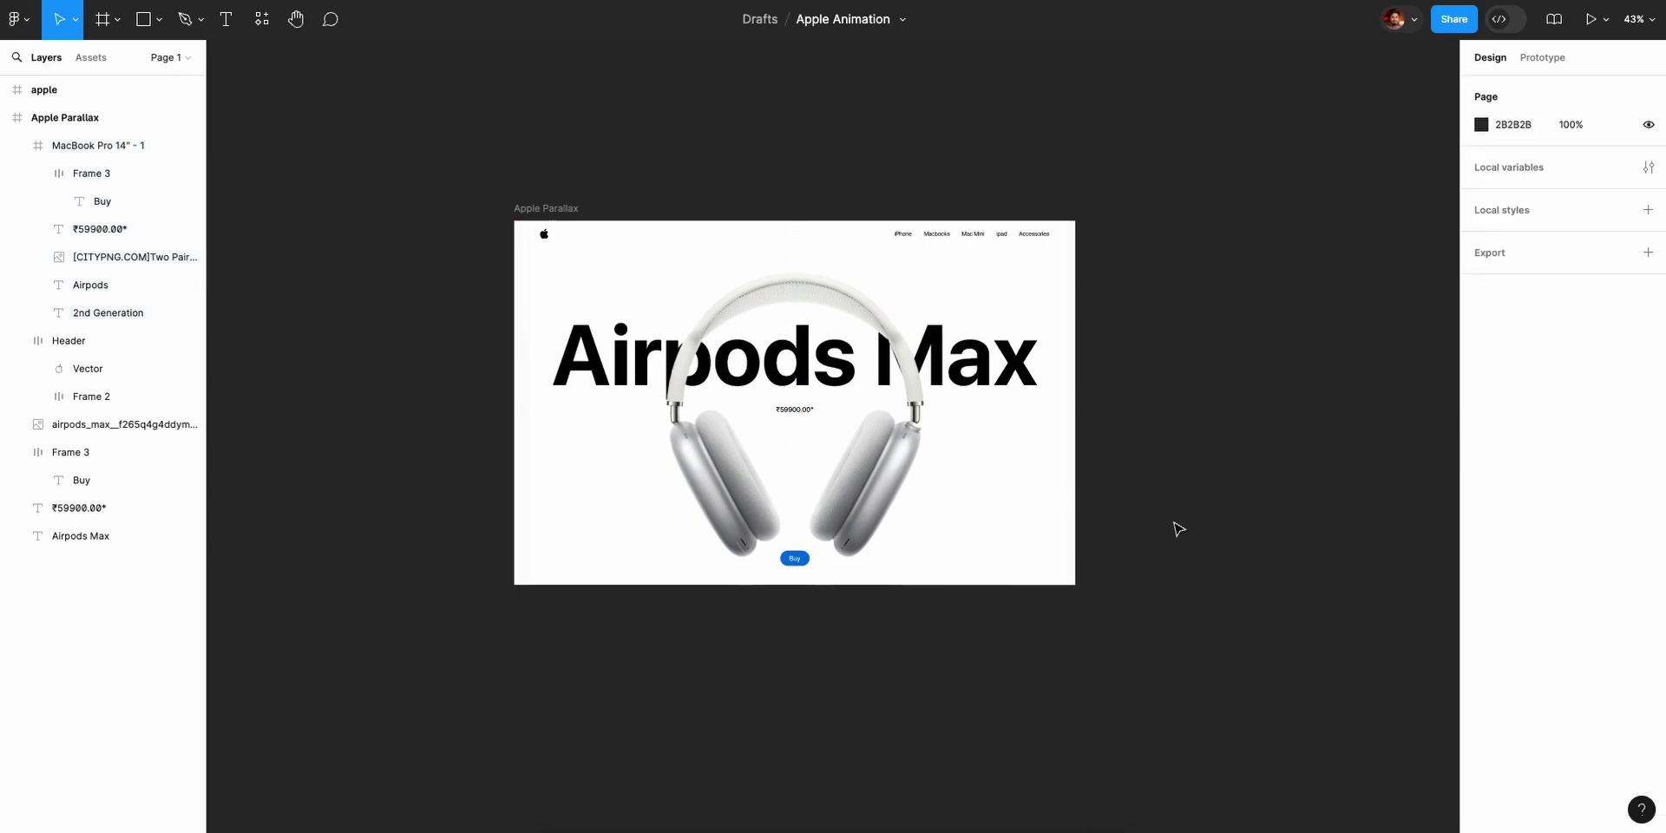
Duplicate the Apple Parallax frame and move the copy farther right of the original, to X 8051.
click(534, 205)
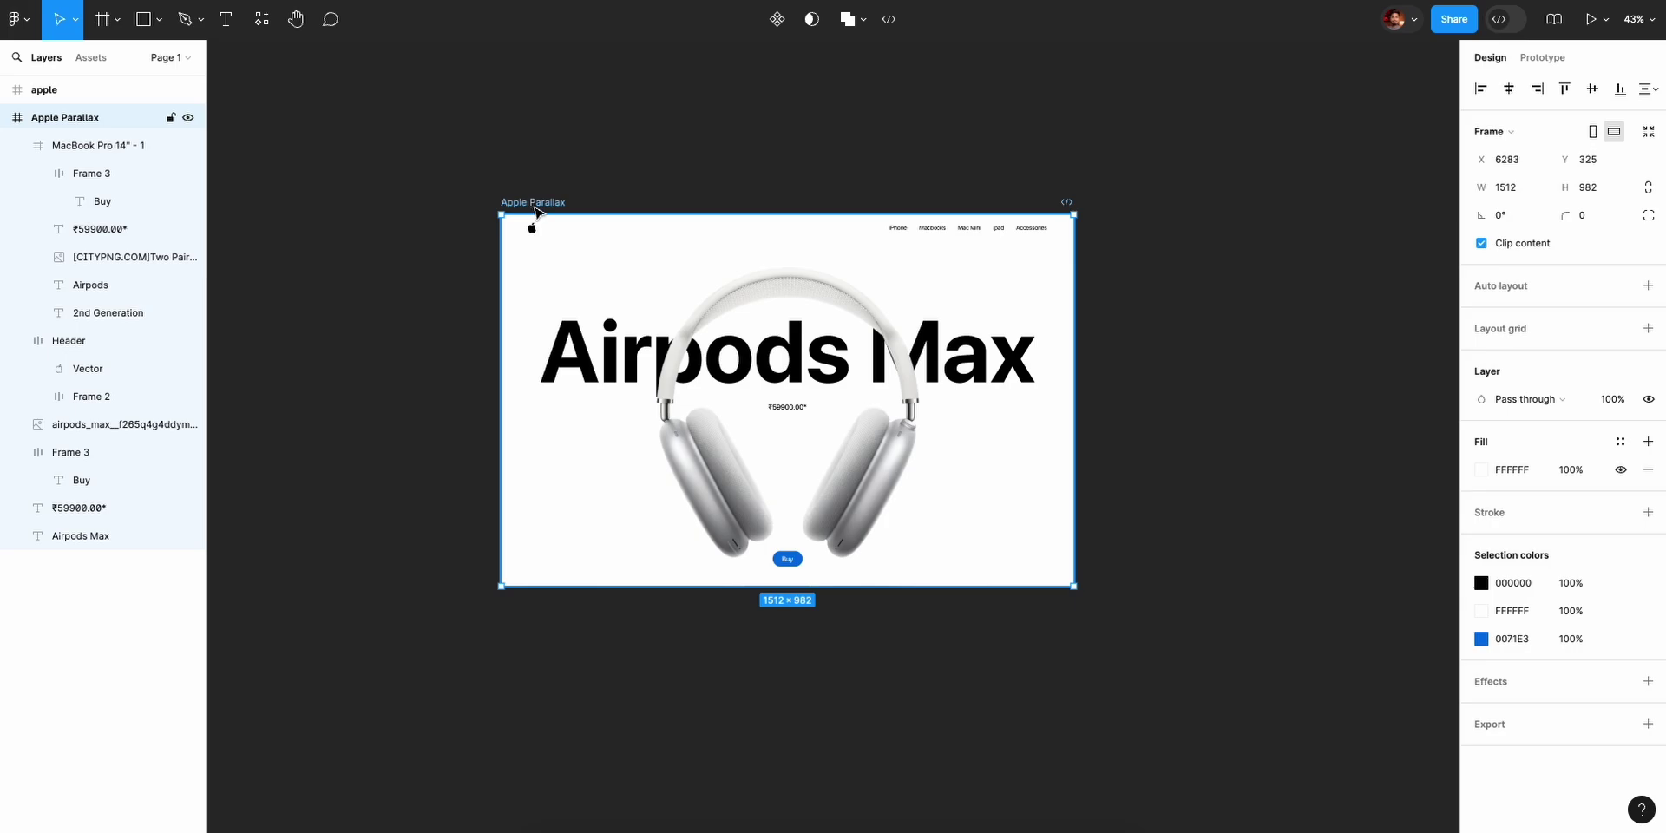
key(ctrl+d)
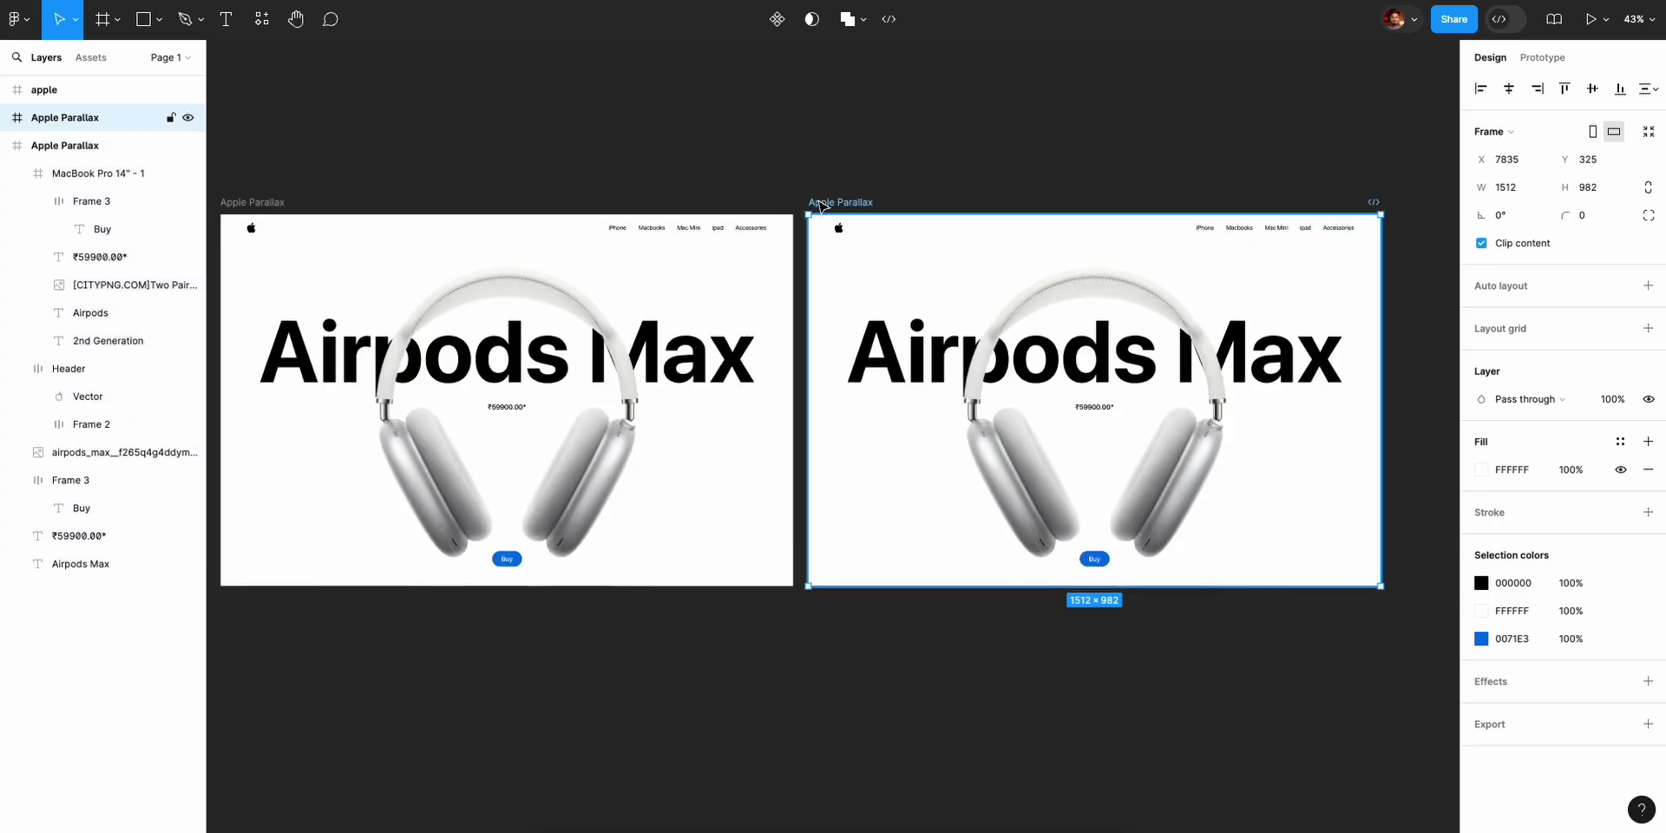
click(893, 204)
drag(893, 204, 909, 205)
scroll(974, 473, right, 5)
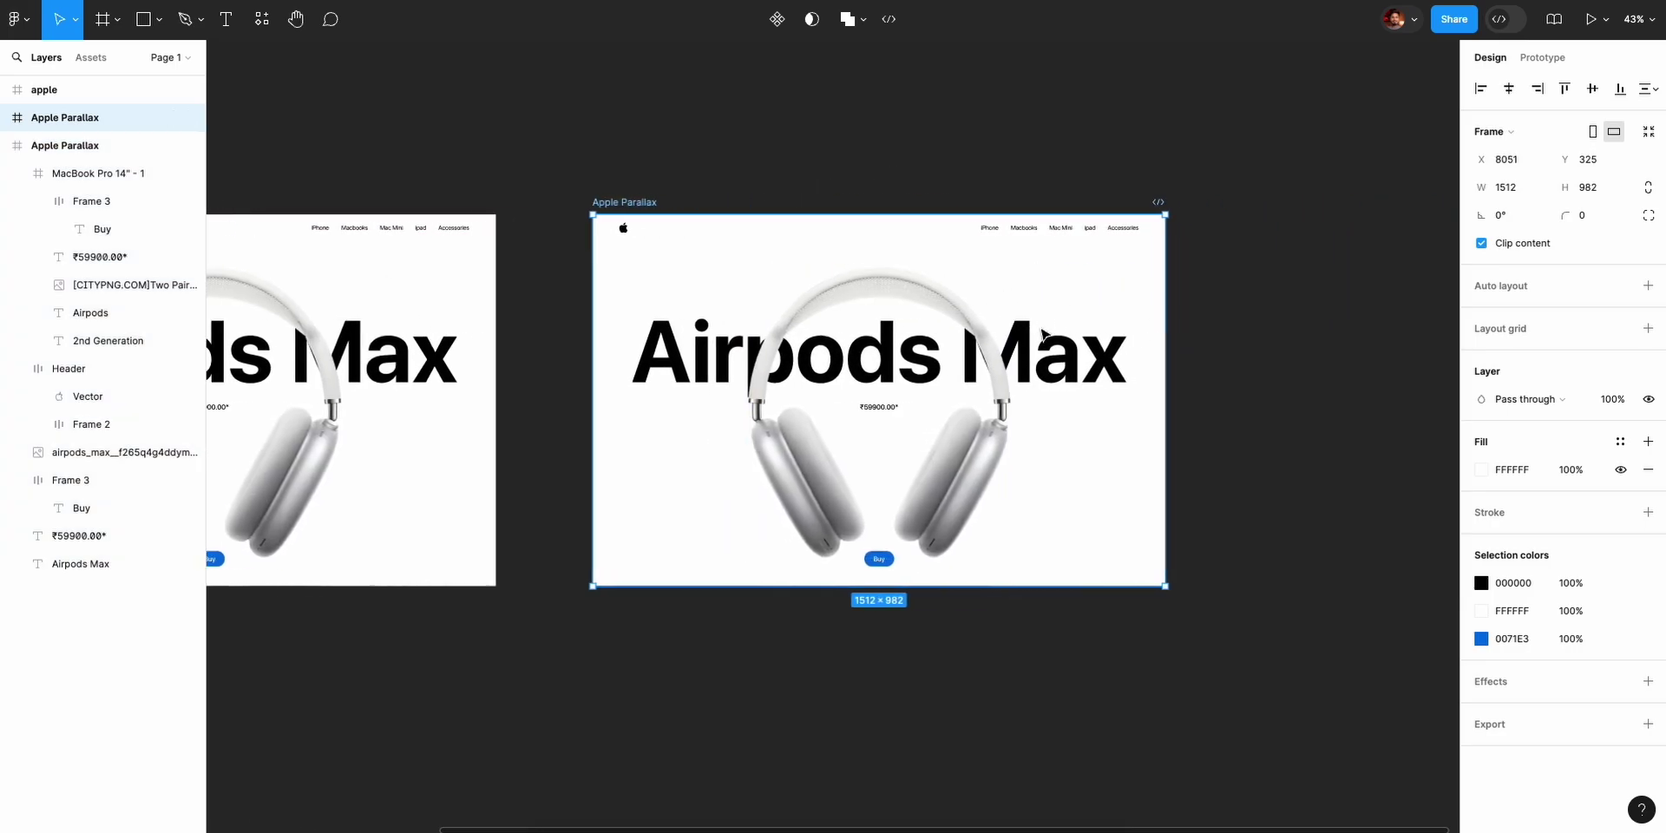
scroll(974, 473, up, 3)
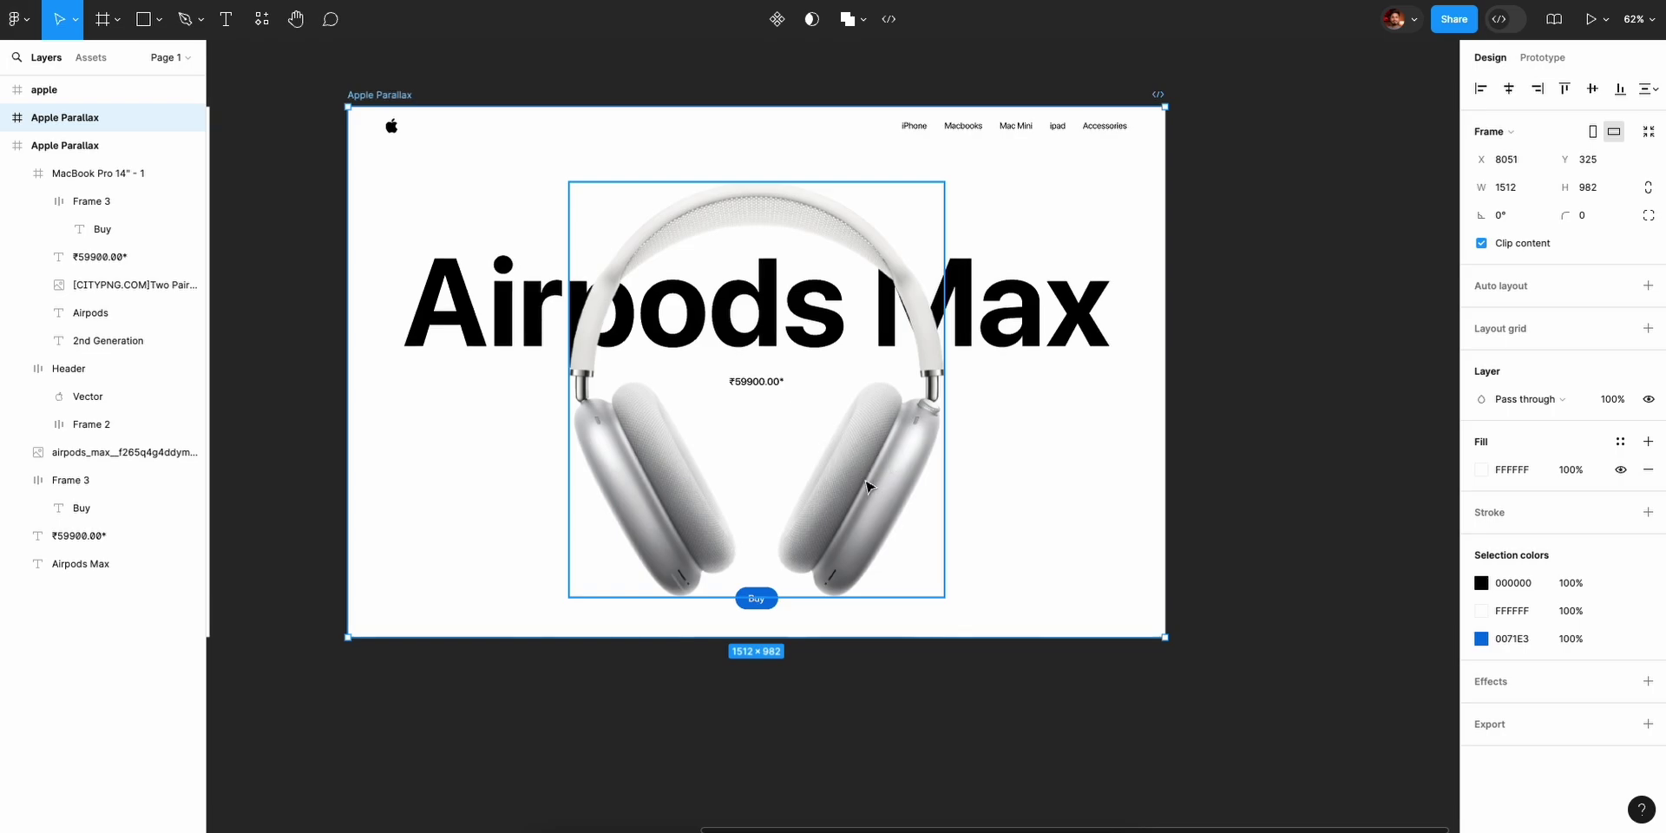
scroll(1105, 409, up, 2)
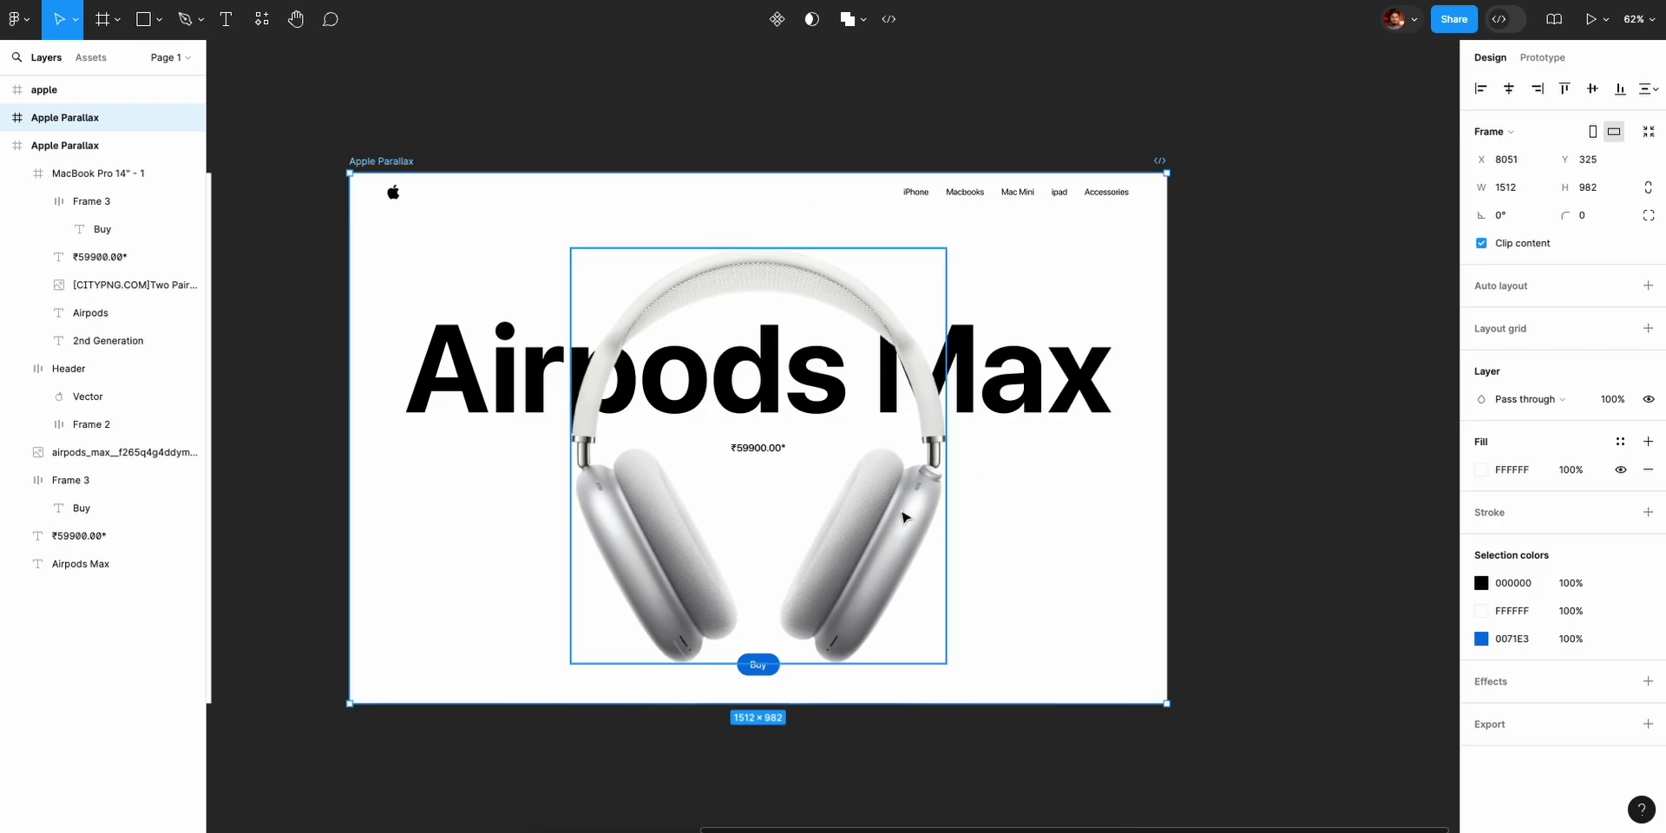
Move the Airpods Max title in the duplicated frame straight up to Y 44, behind the headband.
click(1050, 410)
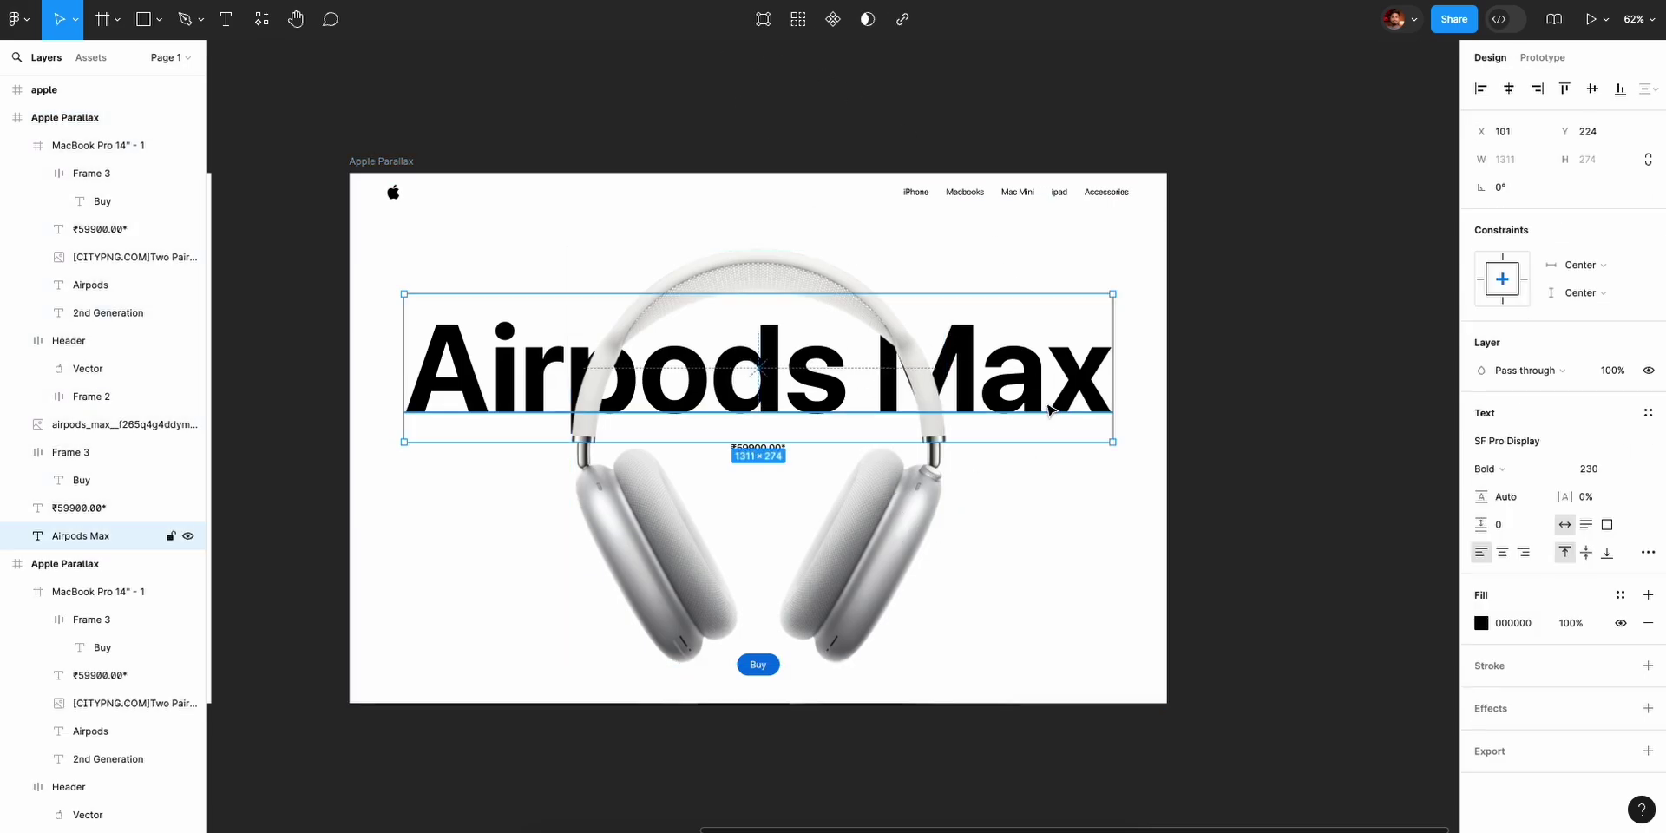
key(shift+Up)
key(shift+Up)
key(shift+Up)
key(shift+Up)
key(shift+Up)
key(shift+Up)
key(shift+Up)
key(shift+Up)
key(shift+Up)
key(shift+Up)
key(shift+Up)
key(shift+Up)
key(shift+Up)
key(shift+Up)
key(shift+Up)
key(shift+Up)
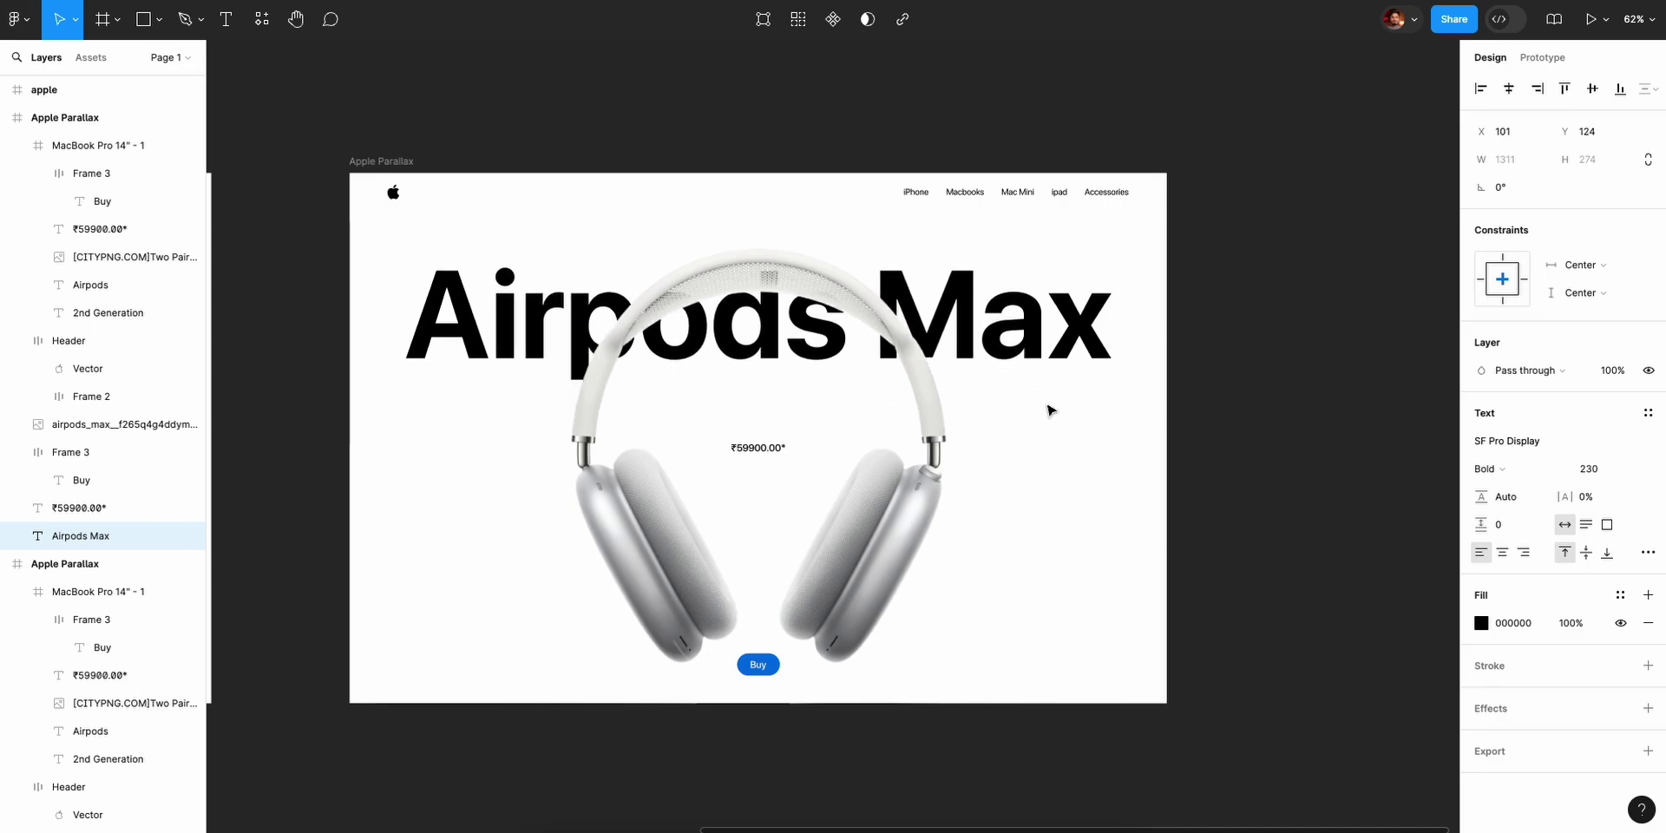
key(shift+Up)
key(shift+Up)
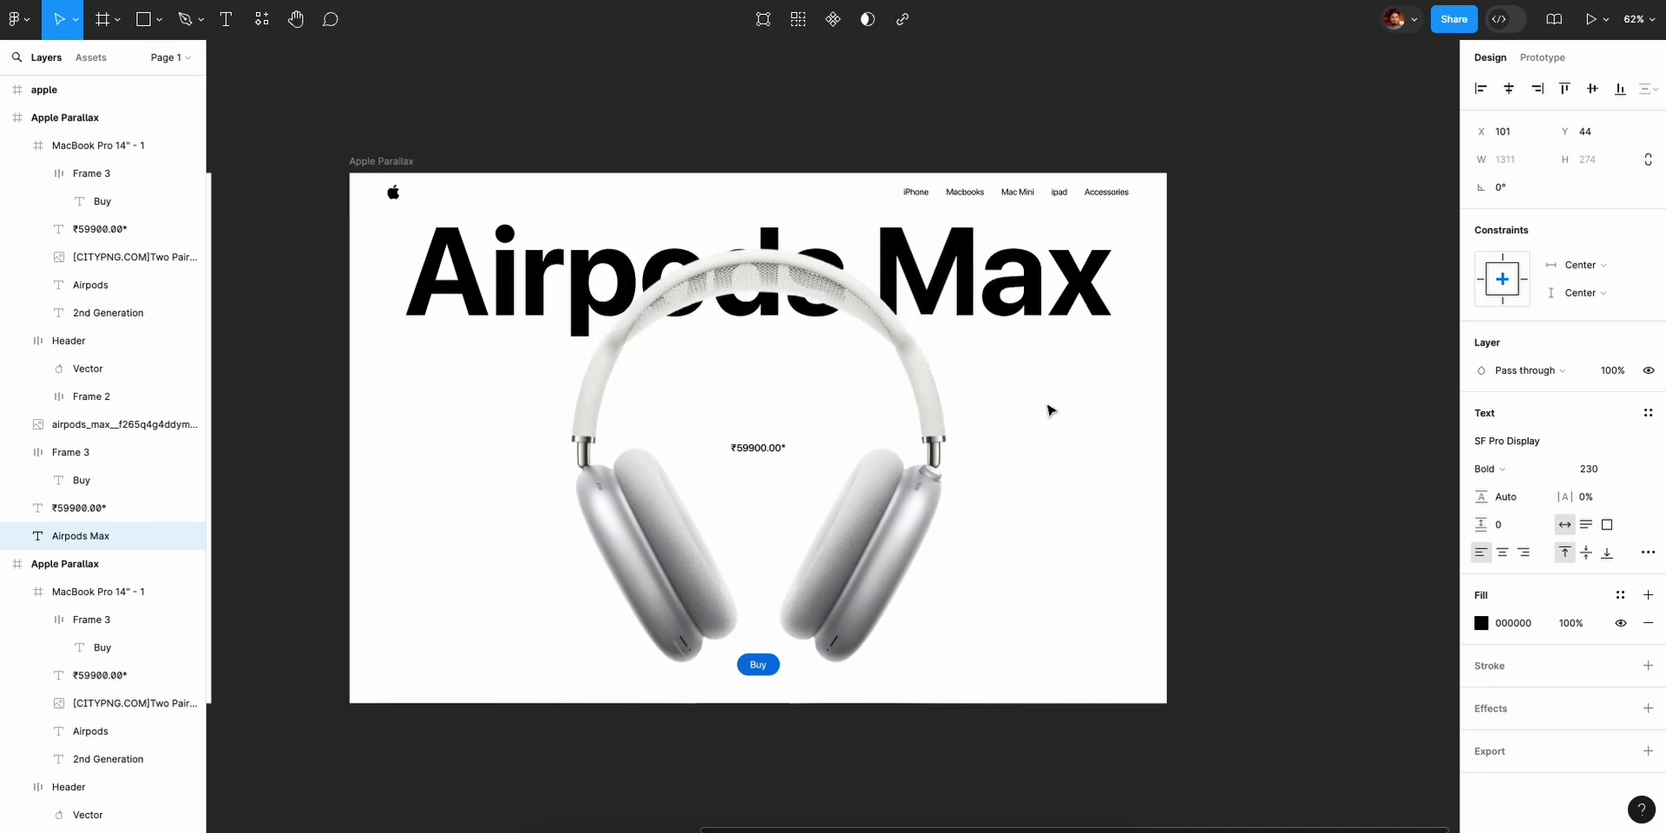
Set the fill opacity of the duplicate's Airpods Max title to 0% and deselect it.
click(1559, 629)
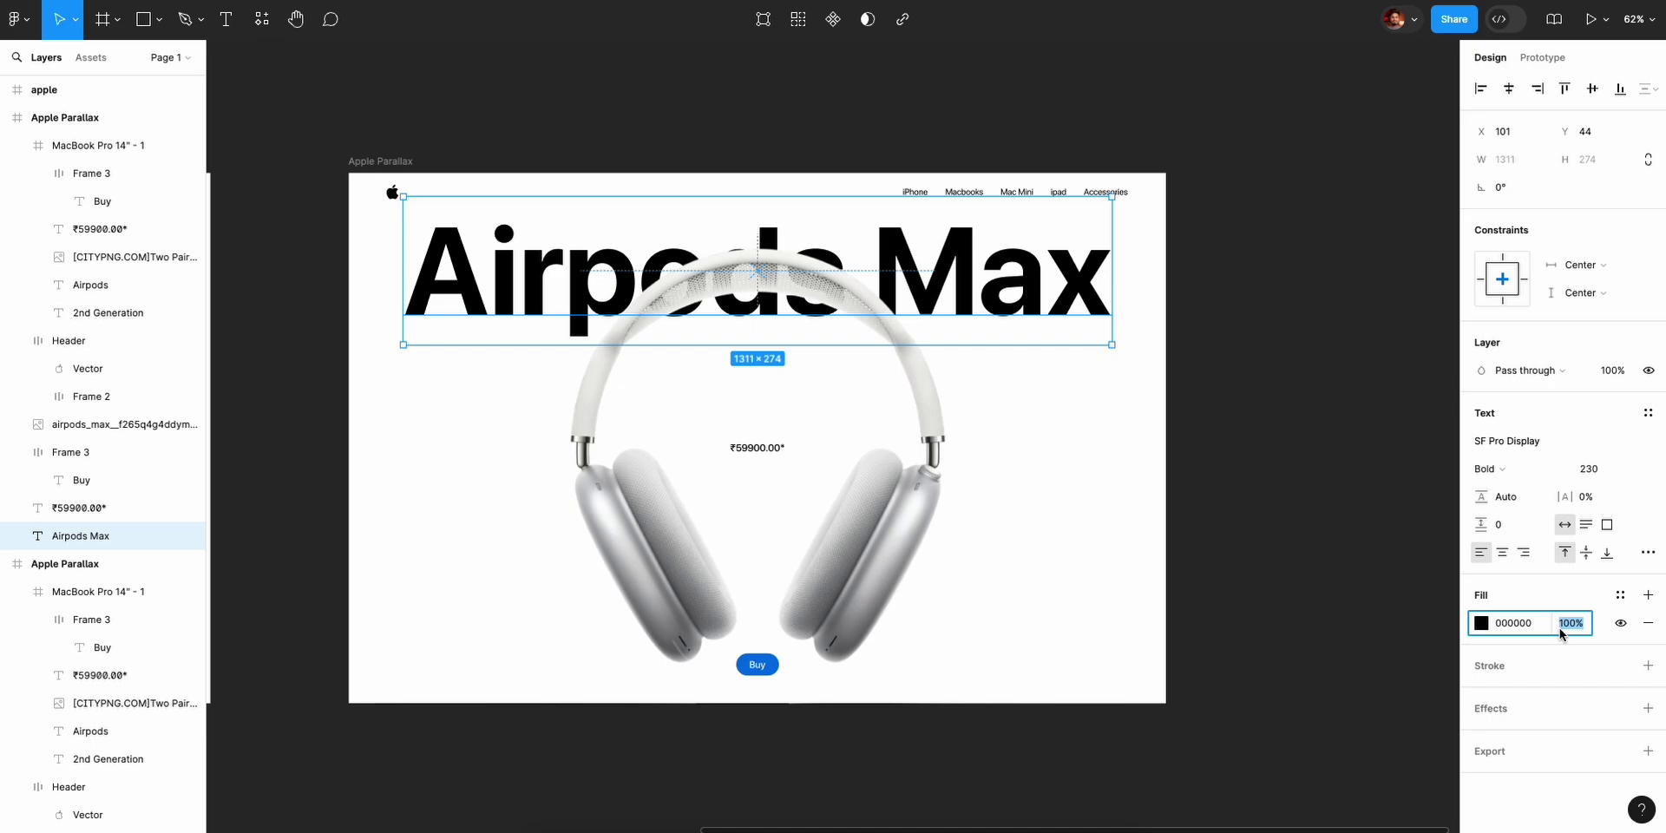
click(1371, 622)
click(1084, 312)
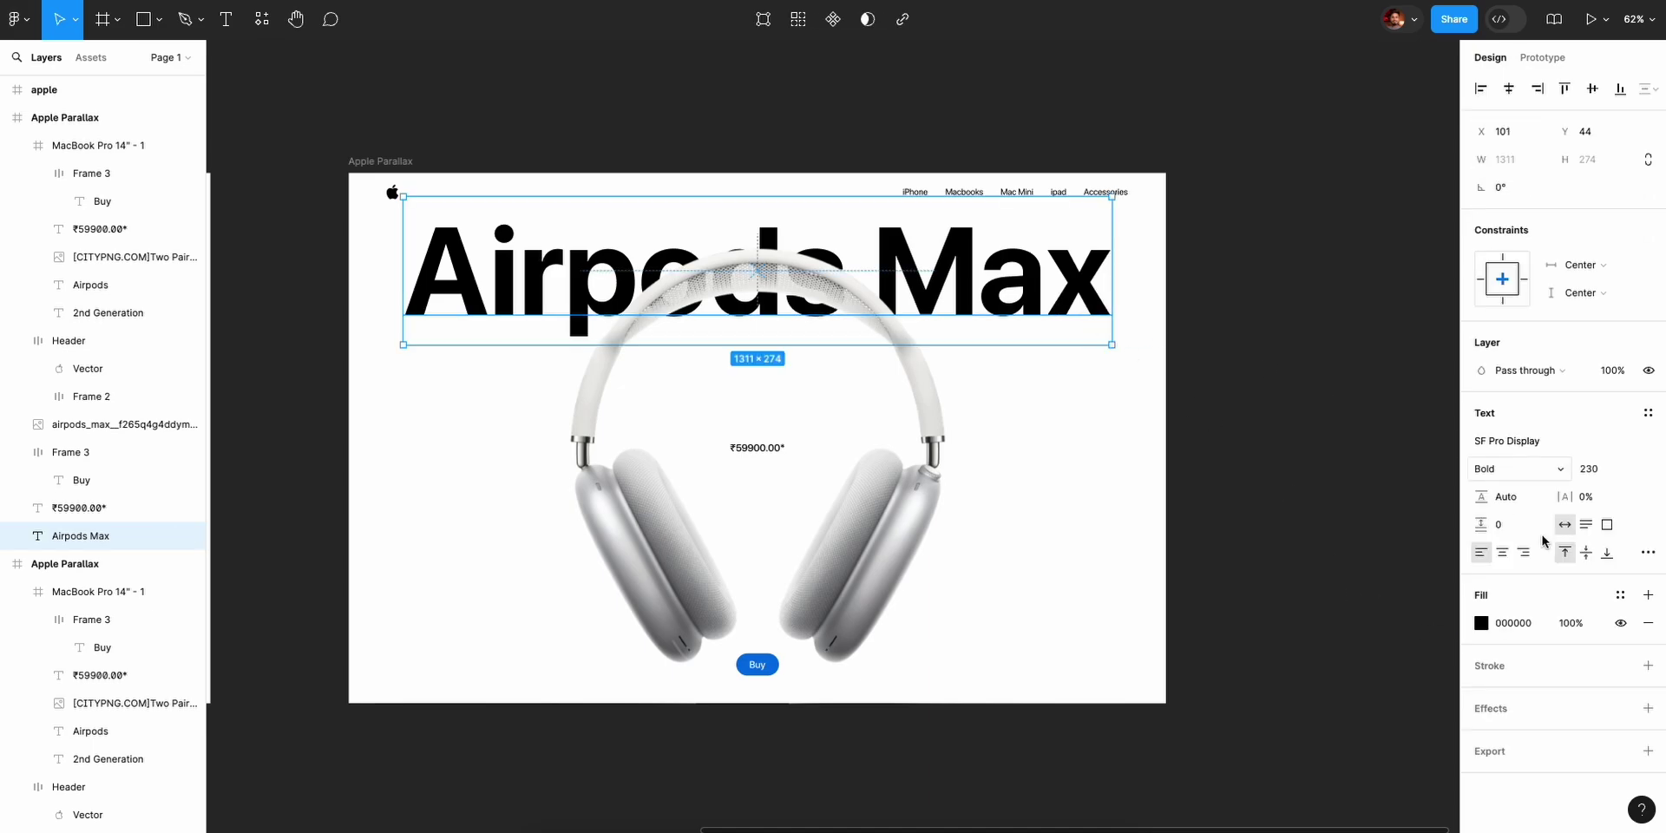
click(1577, 632)
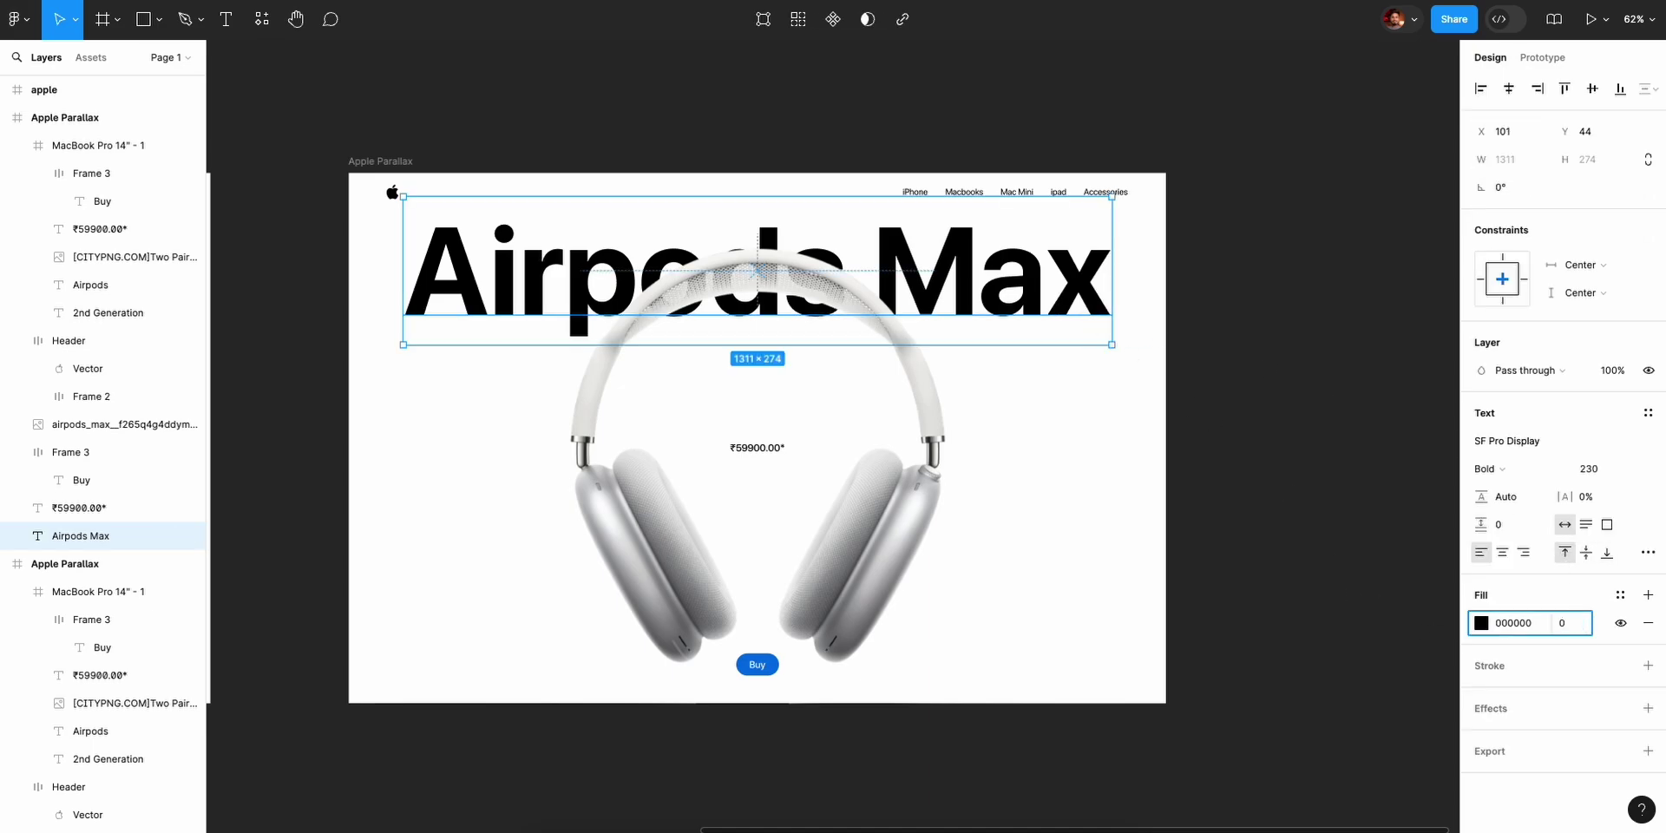
key(Return)
click(1378, 620)
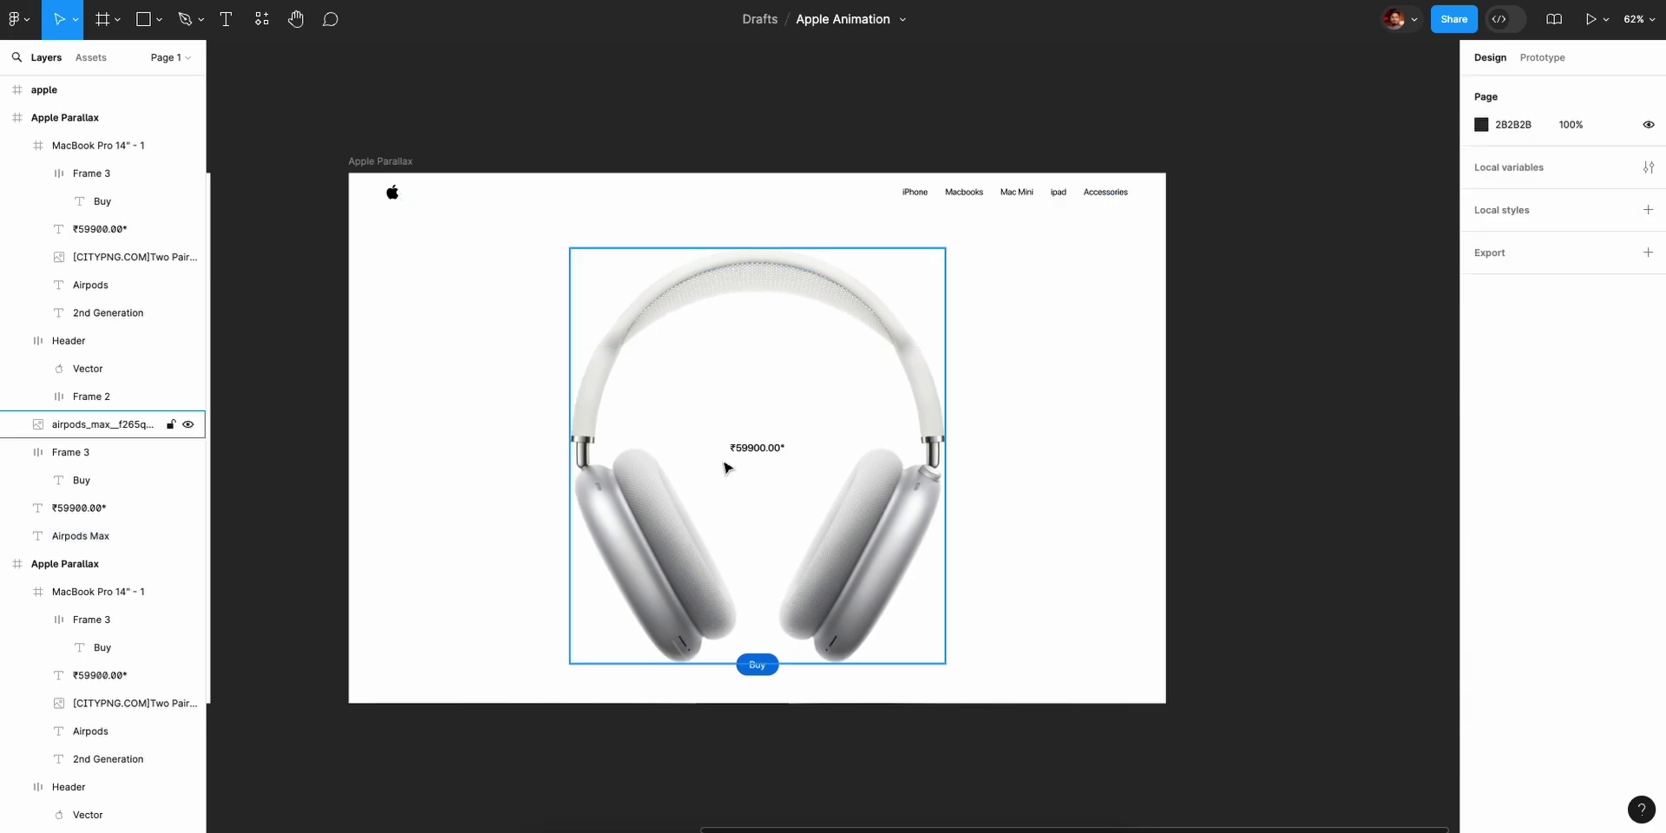
Move the duplicate's ₹59900.00* price up to Y 198 behind the headband, set its fill opacity to 0%, and deselect it.
click(757, 452)
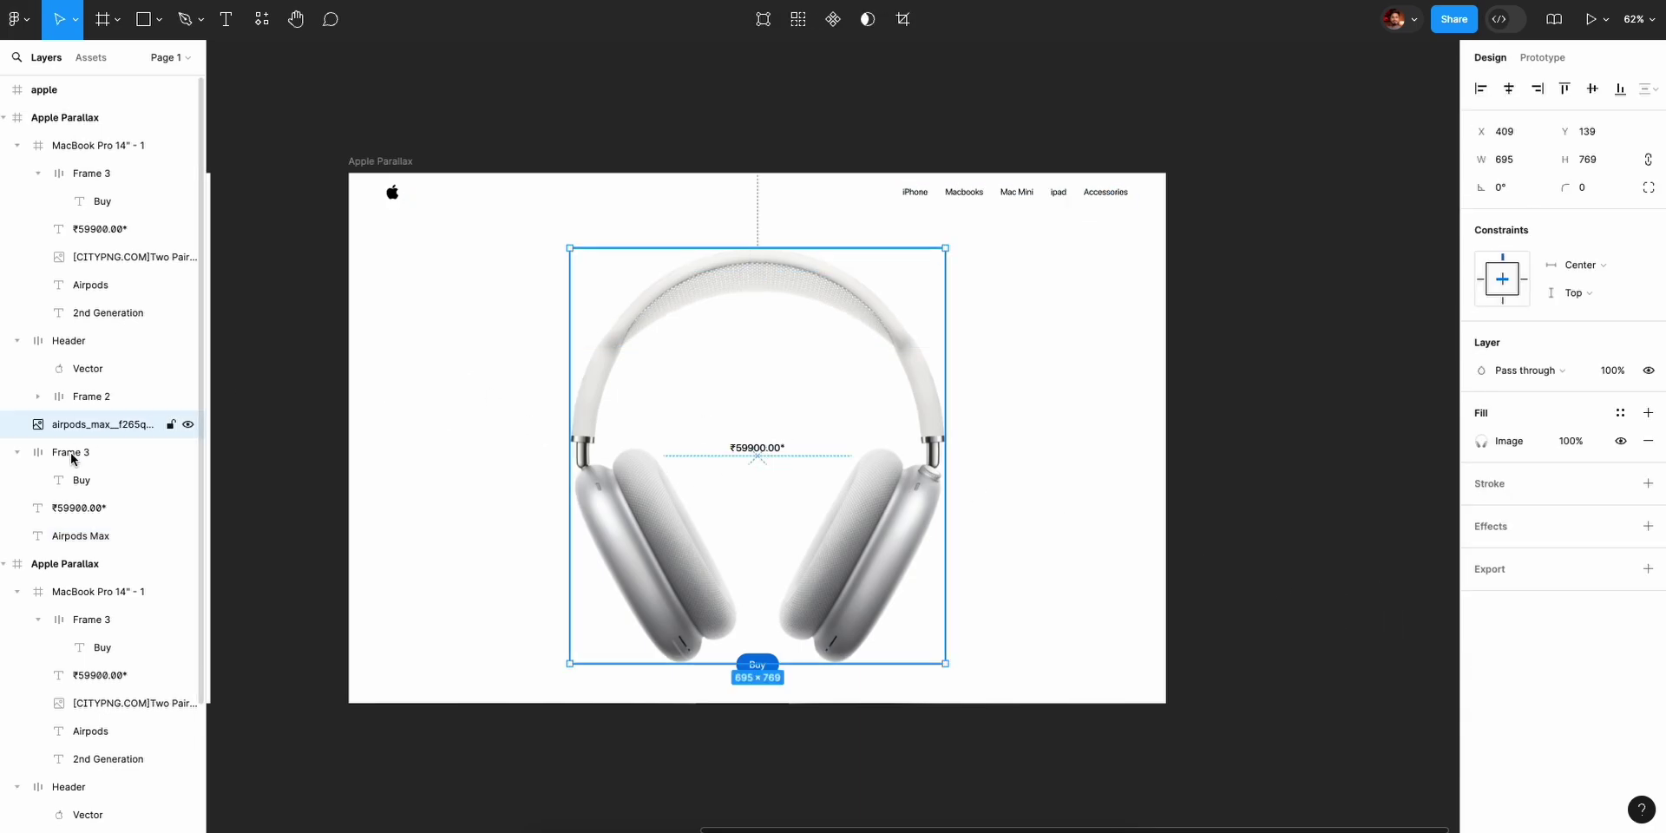
click(87, 509)
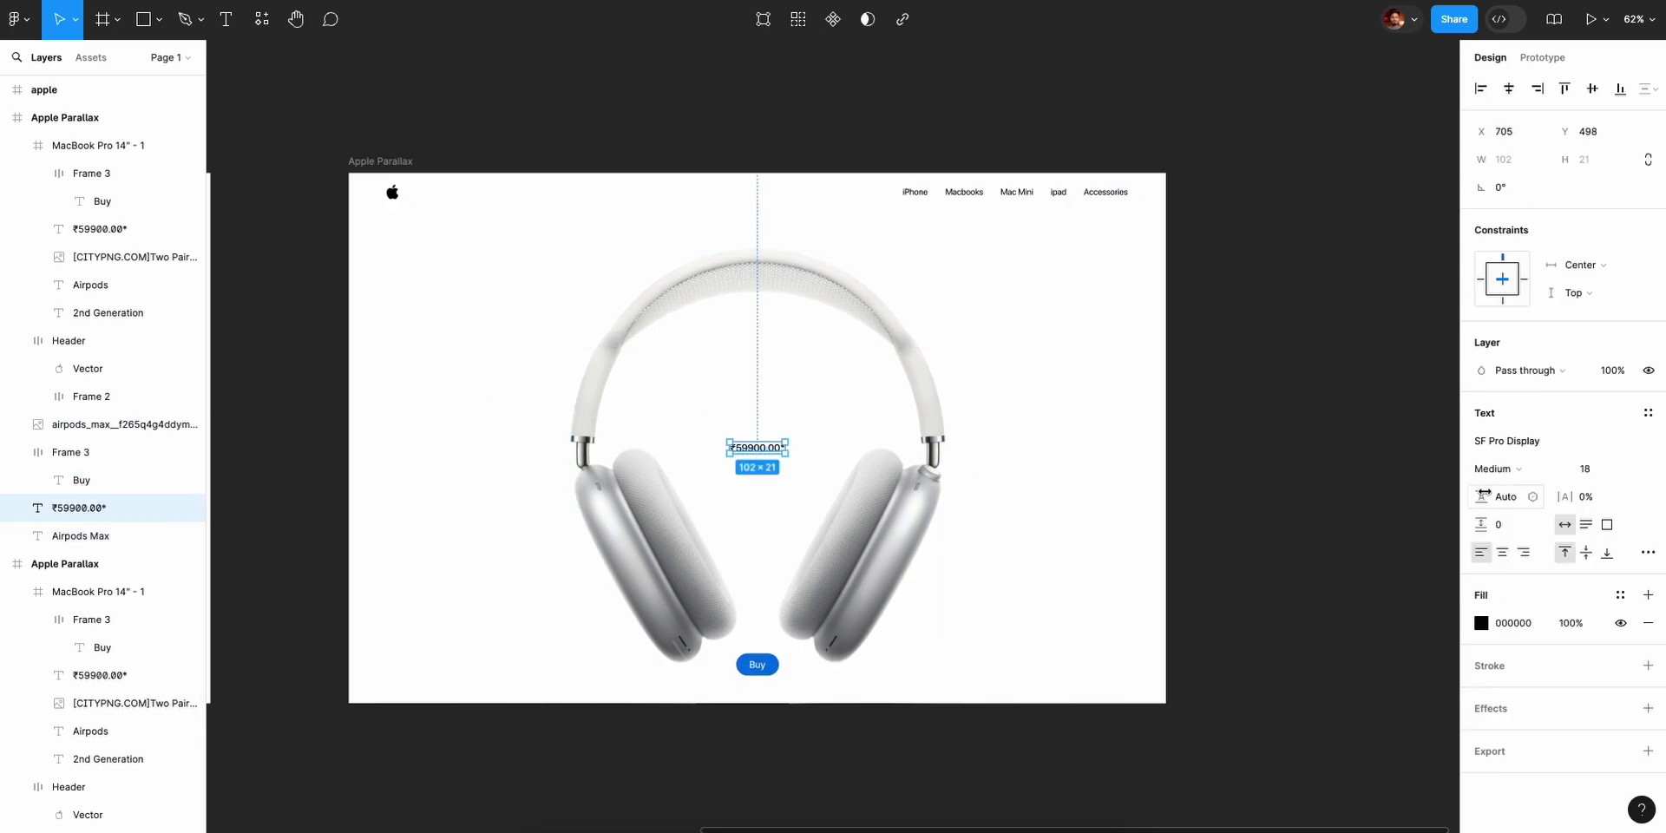
drag(756, 448, 757, 441)
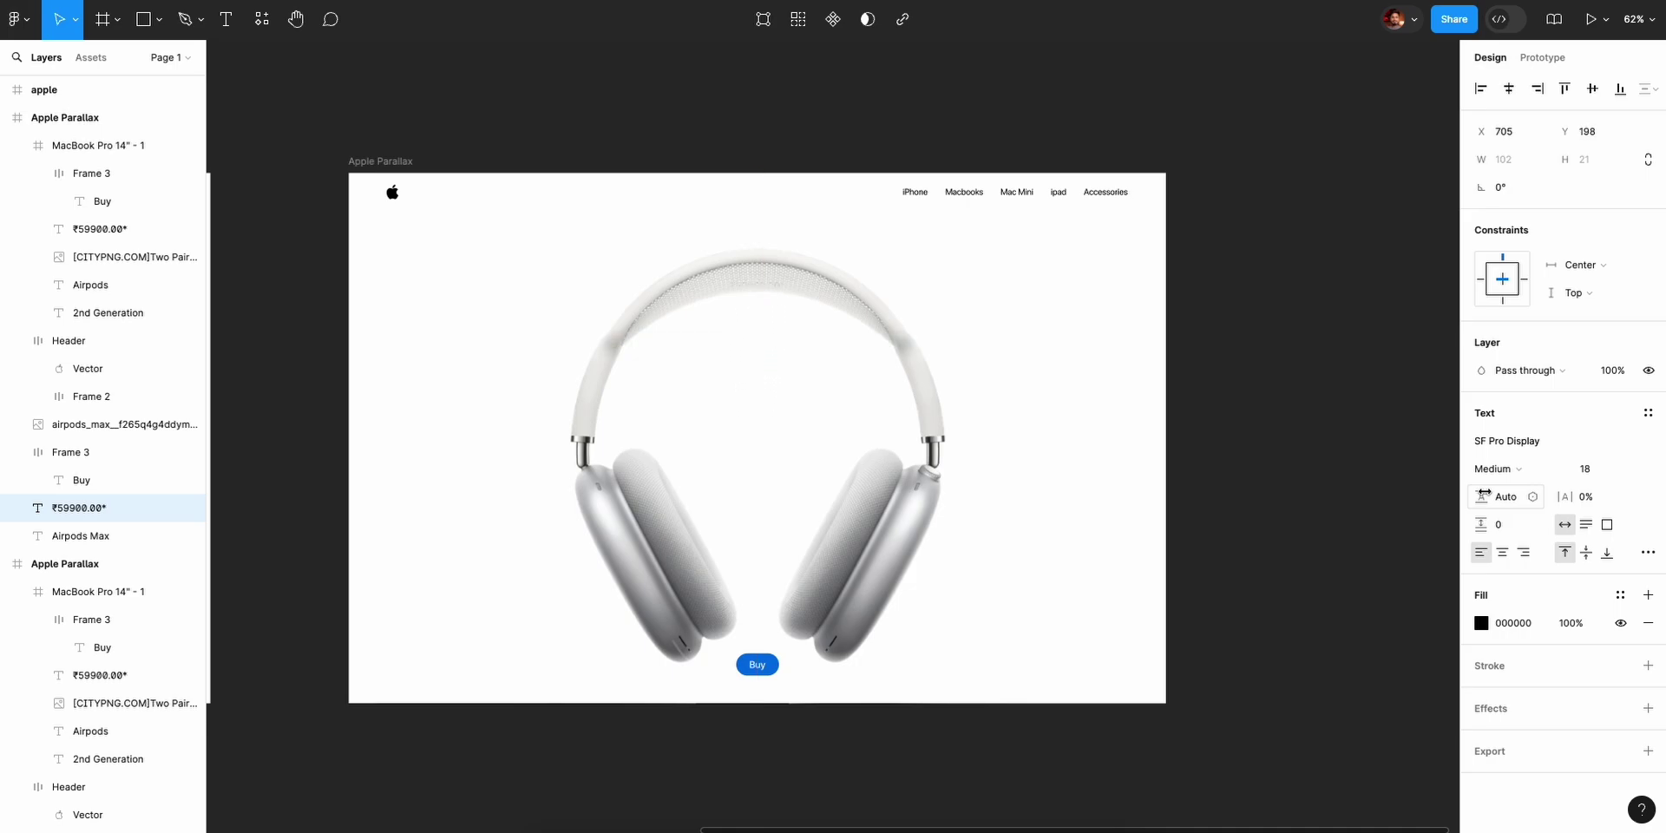
click(1582, 624)
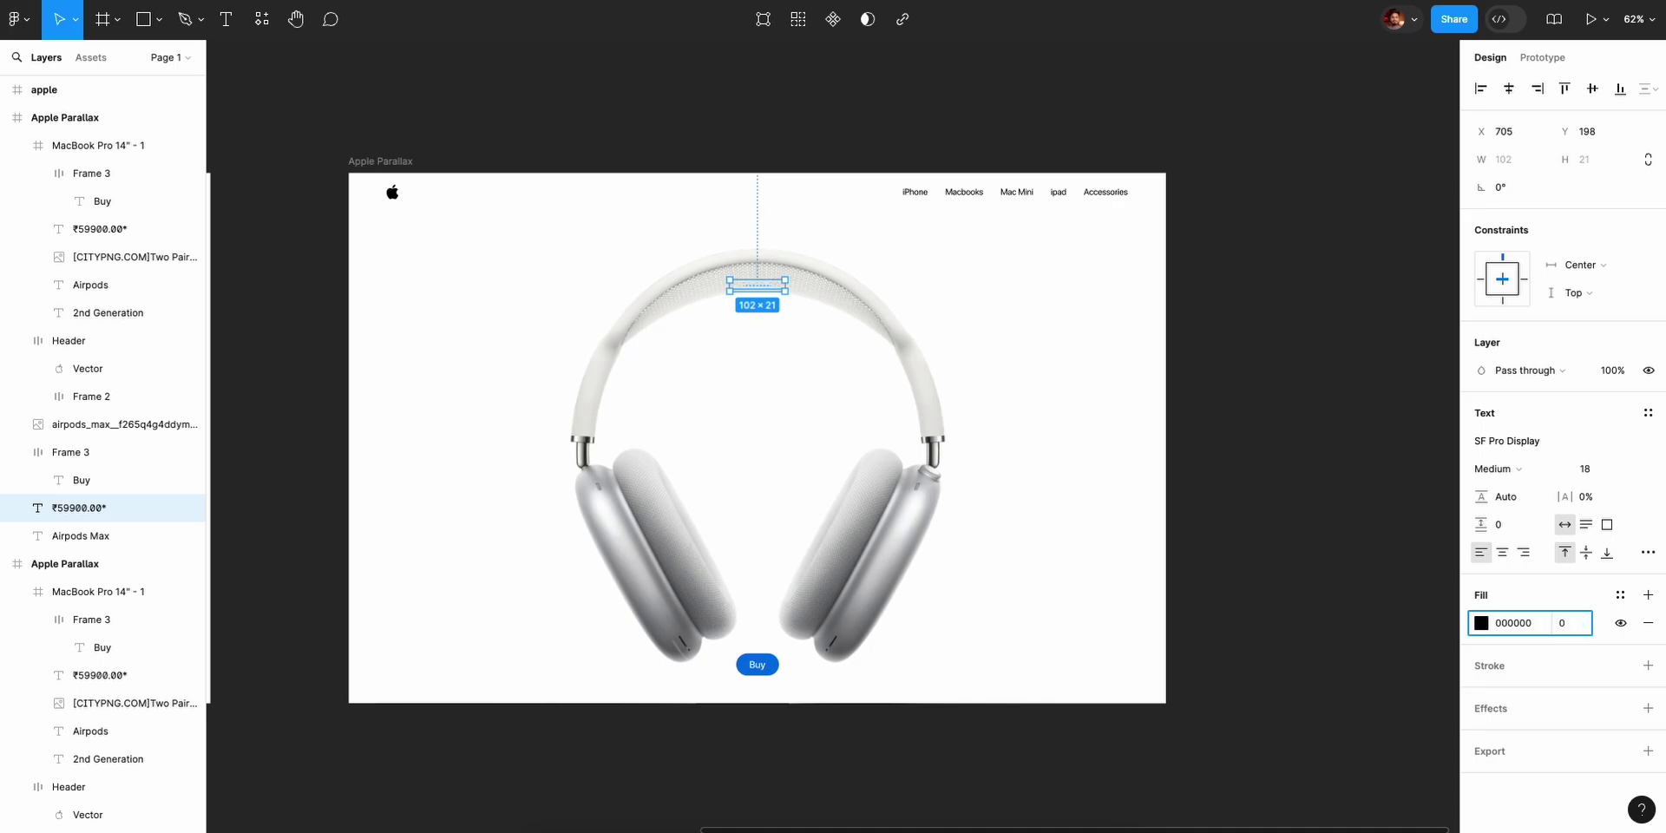
key(Return)
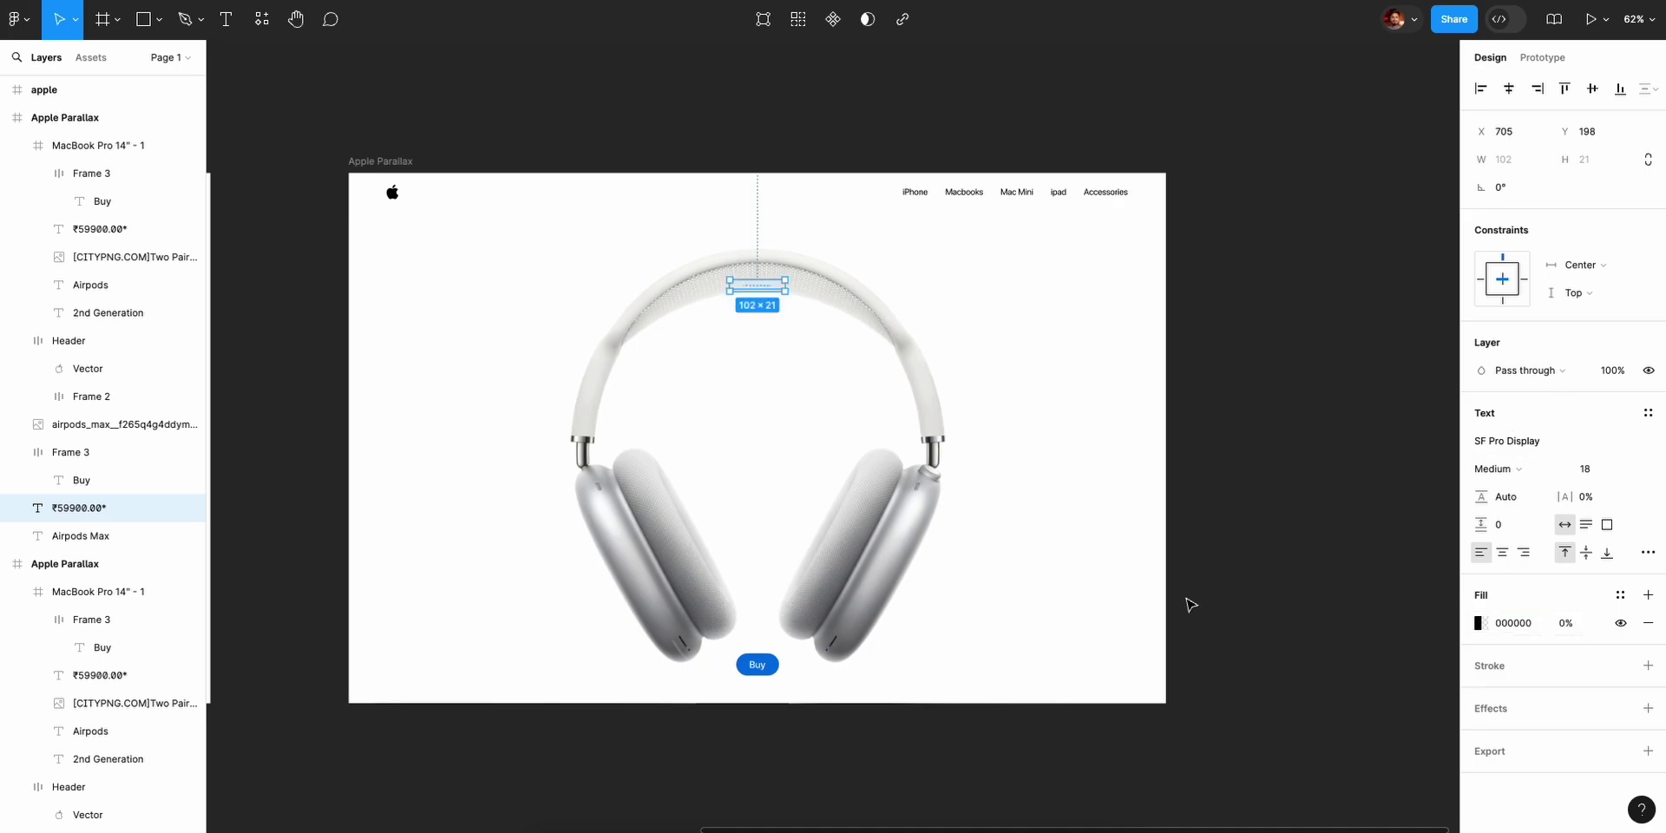
click(1349, 581)
Move the duplicate's blue Buy button up to Y 169 behind the headband and set its layer opacity to 0%.
click(772, 674)
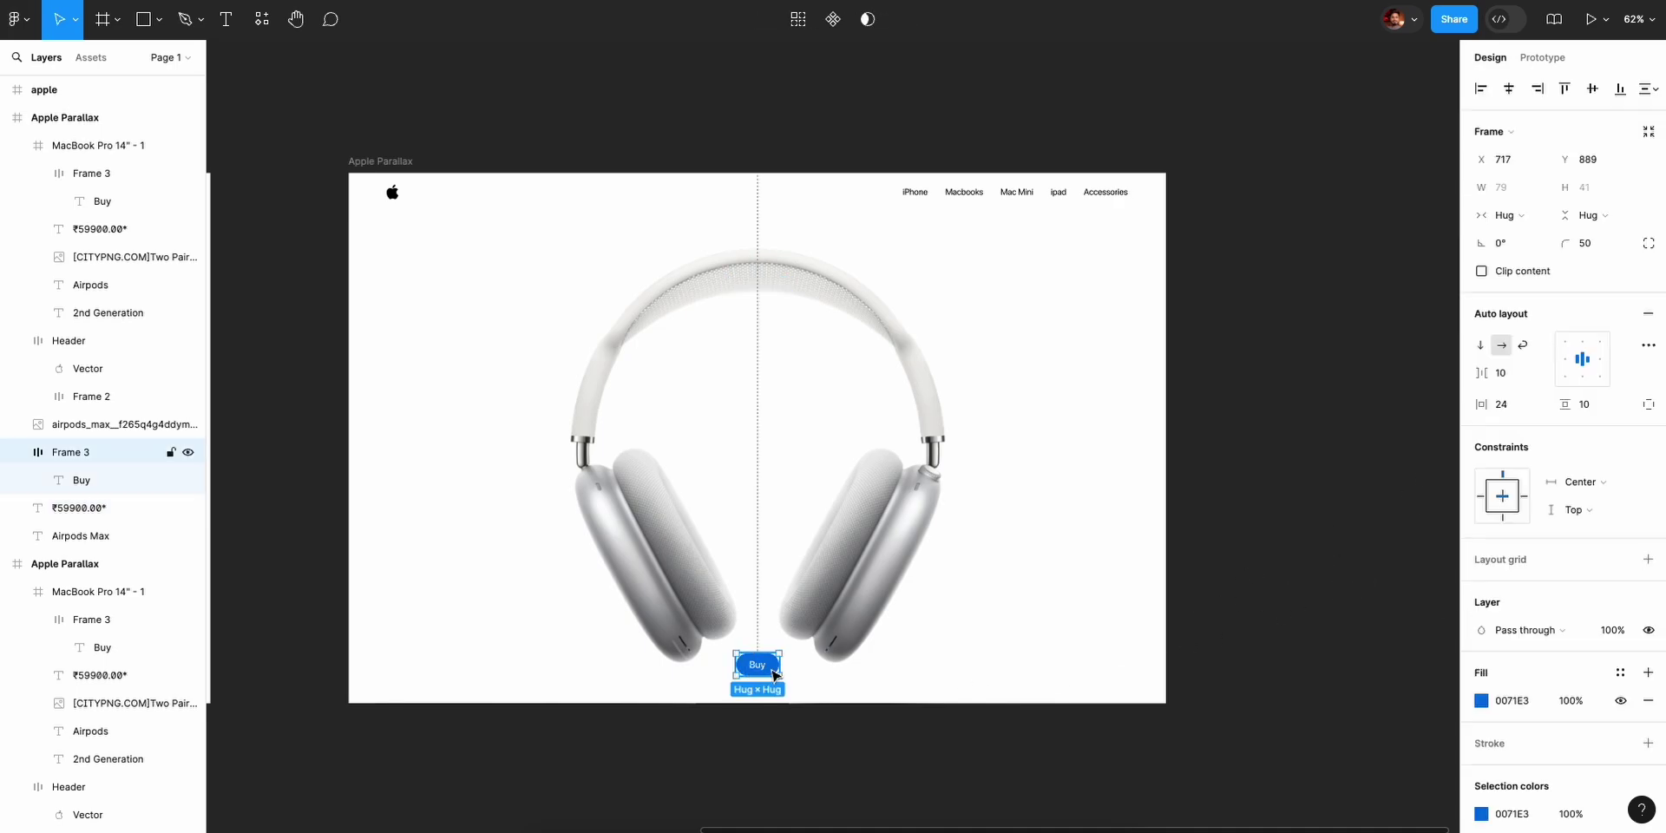
key(shift+Up)
key(shift+Up)
key(shift+Up)
key(shift+Up)
key(shift+Up)
key(shift+Up)
key(shift+Up)
key(shift+Up)
key(shift+Up)
key(shift+Up)
key(shift+Up)
key(shift+Up)
key(shift+Up)
key(shift+Up)
key(shift+Up)
key(shift+Up)
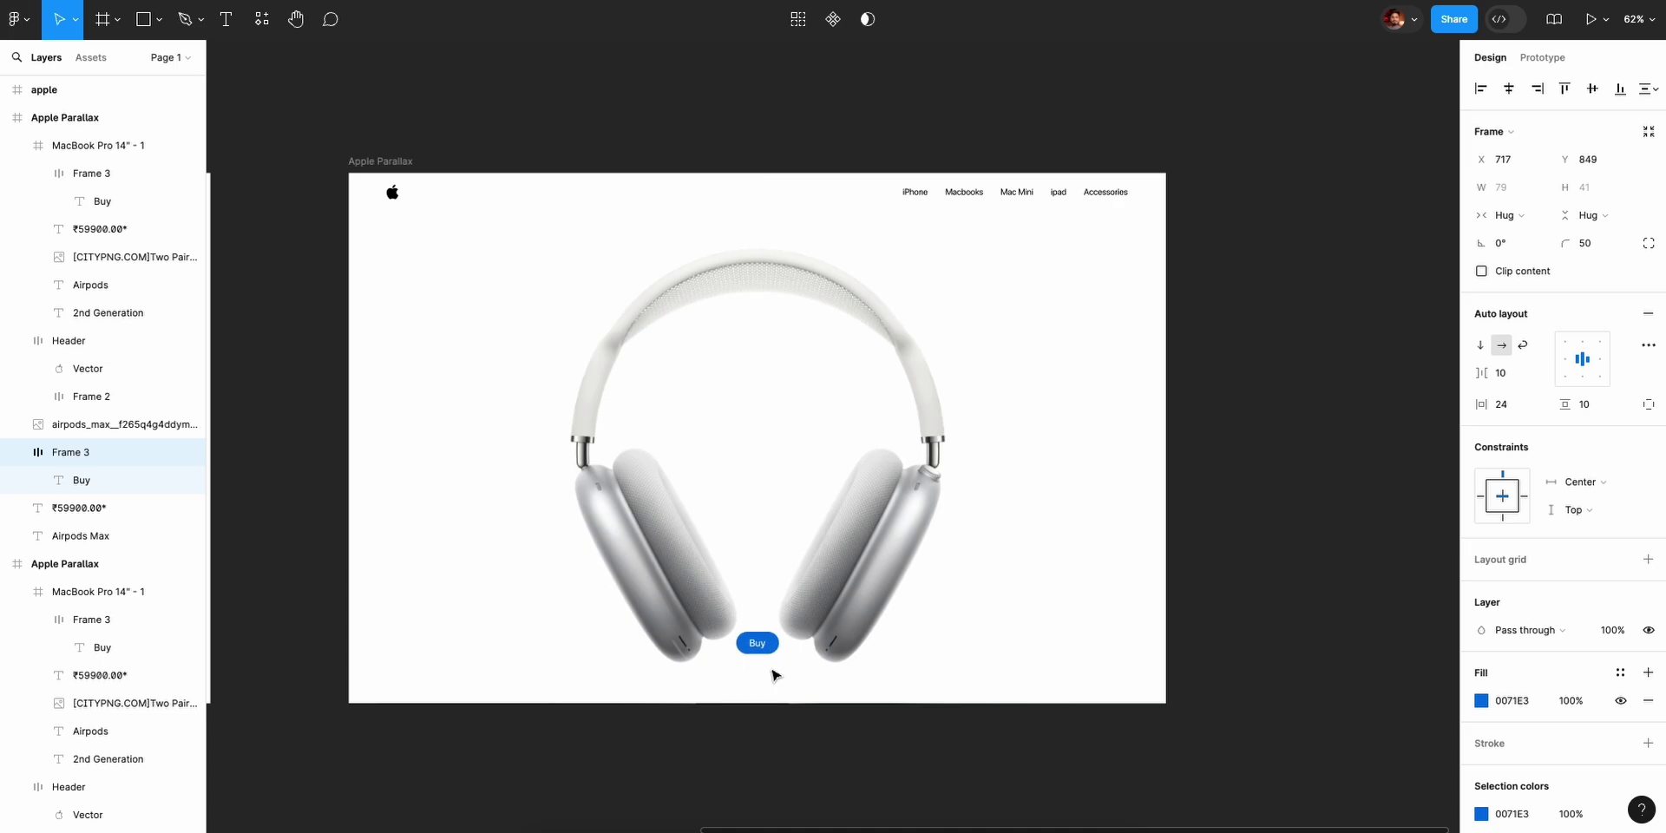
key(shift+Up)
key(shift+Up)
key(shift+Up)
key(shift+Up)
key(shift+Up)
key(shift+Up)
key(shift+Up)
key(shift+Up)
key(shift+Up)
key(shift+Up)
key(shift+Up)
key(shift+Up)
key(shift+Up)
key(shift+Up)
key(shift+Up)
key(shift+Up)
key(shift+Up)
key(shift+Up)
key(shift+Up)
key(shift+Up)
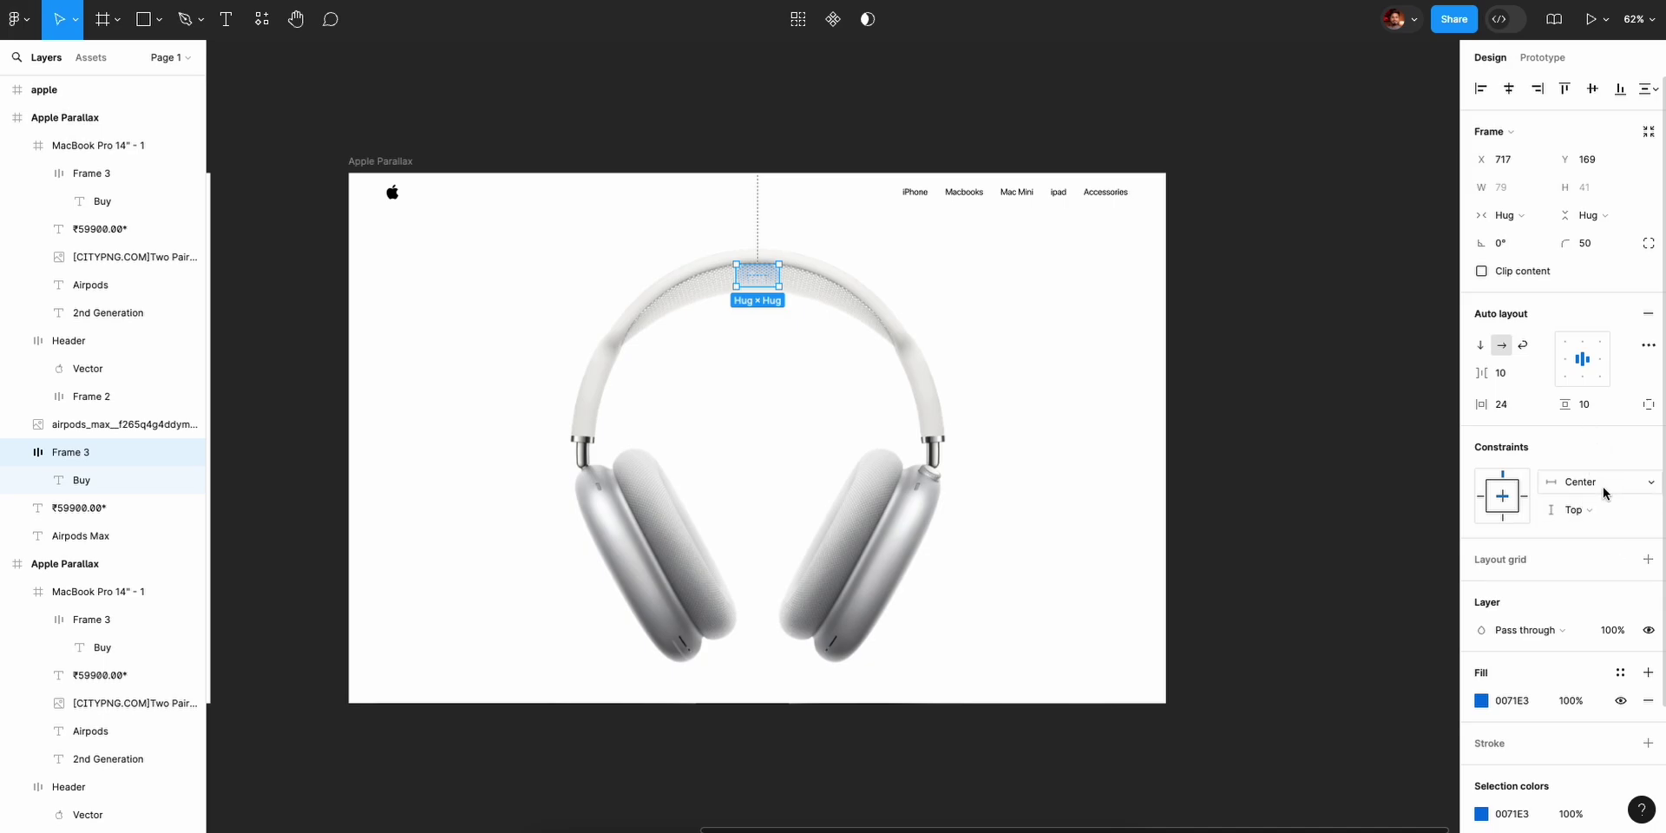
click(1617, 634)
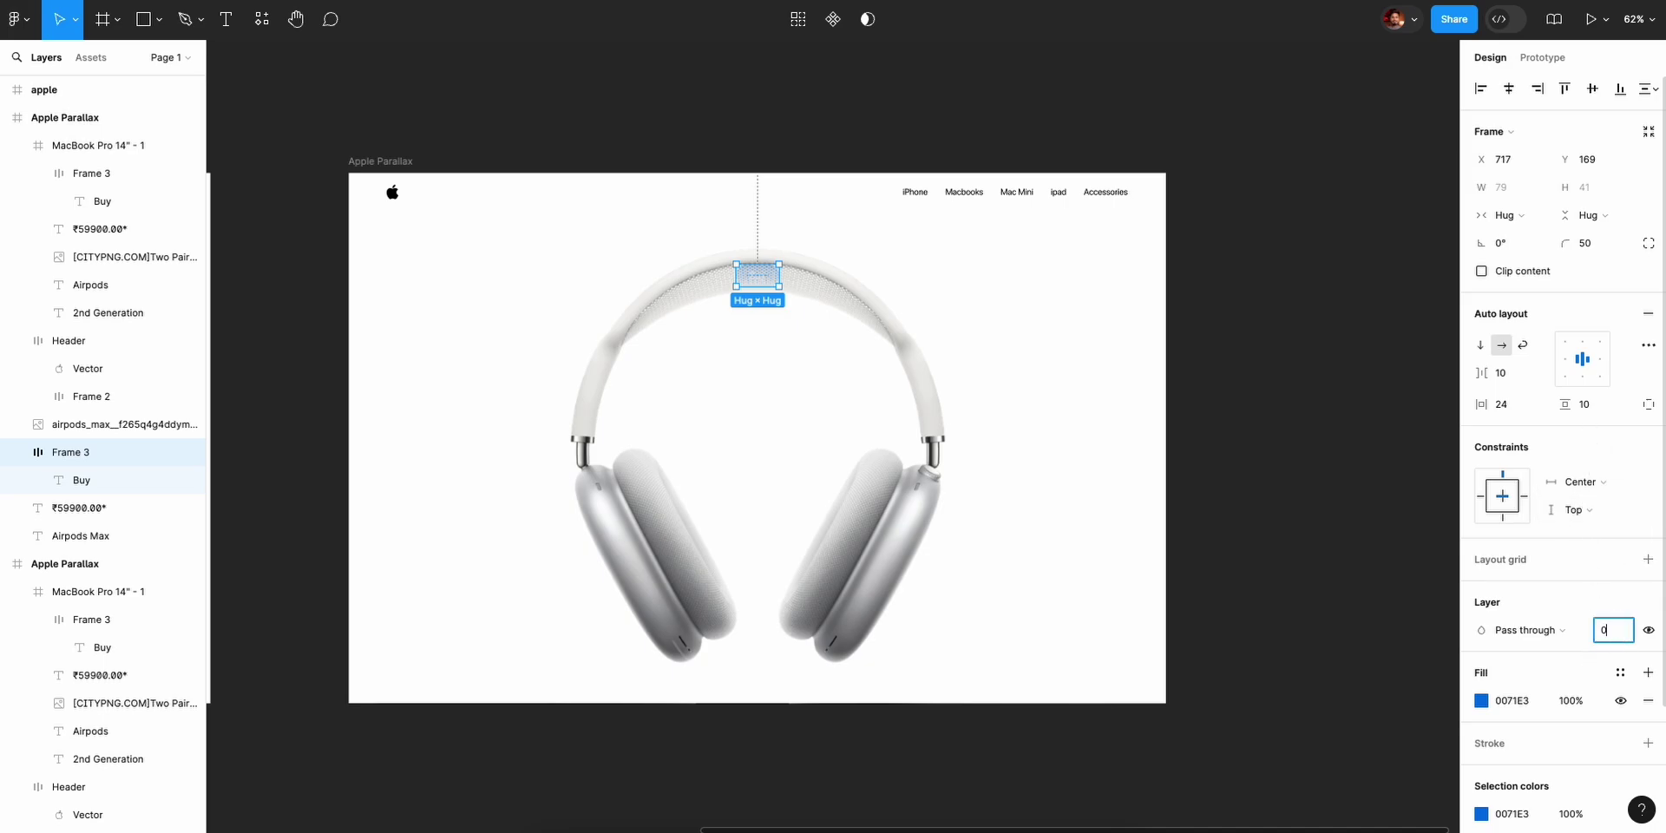
text(0)
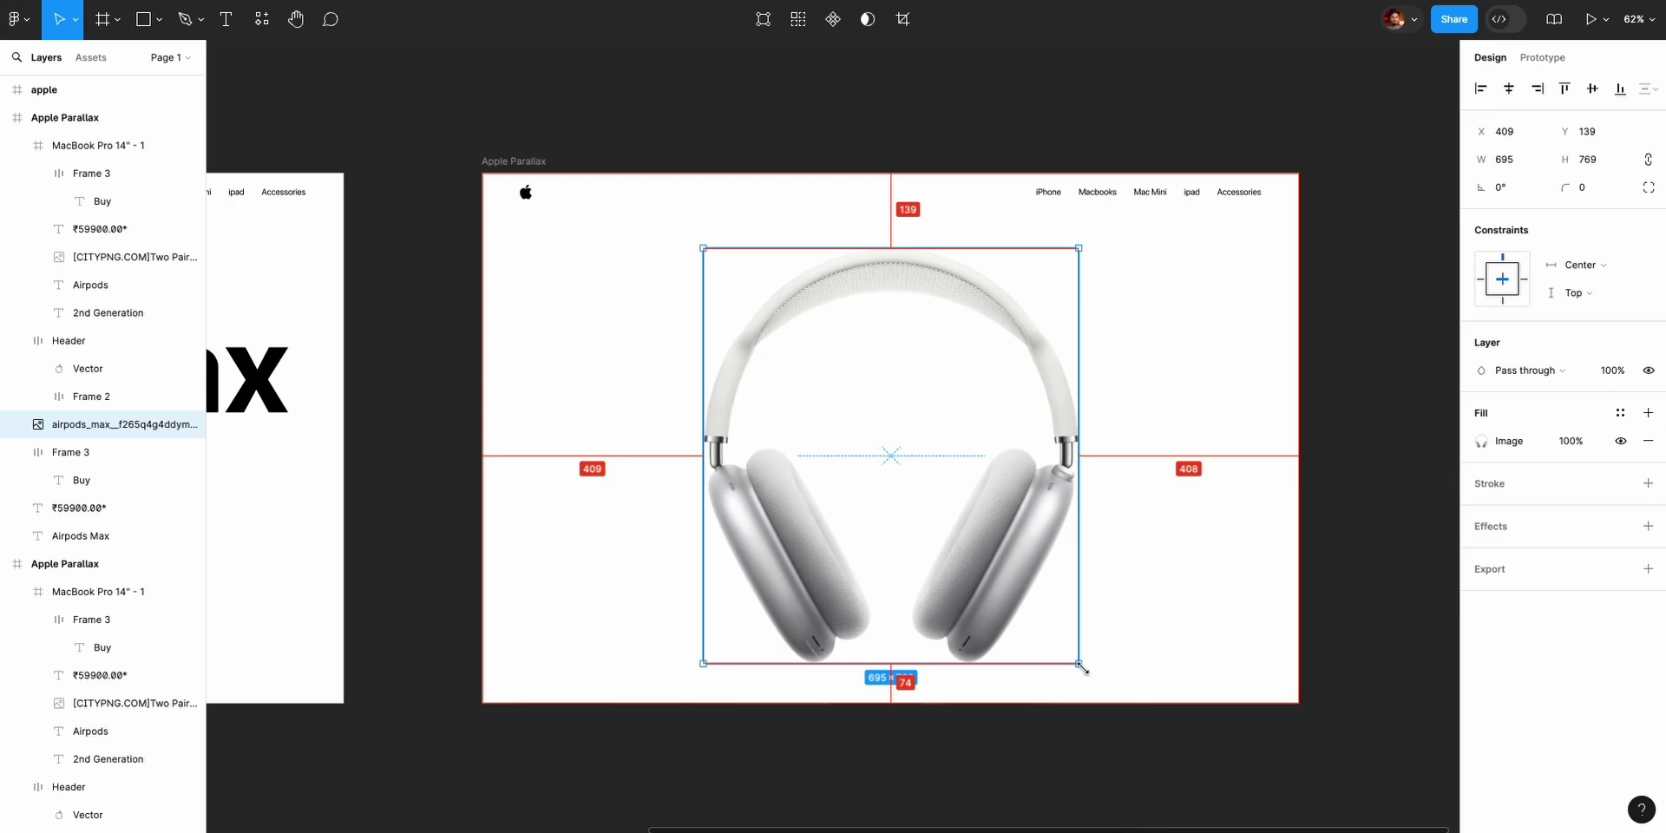
Scale the duplicate's headphone image down around its centre to 367 × 405 and move it up to Y 131.
drag(1080, 664, 986, 566)
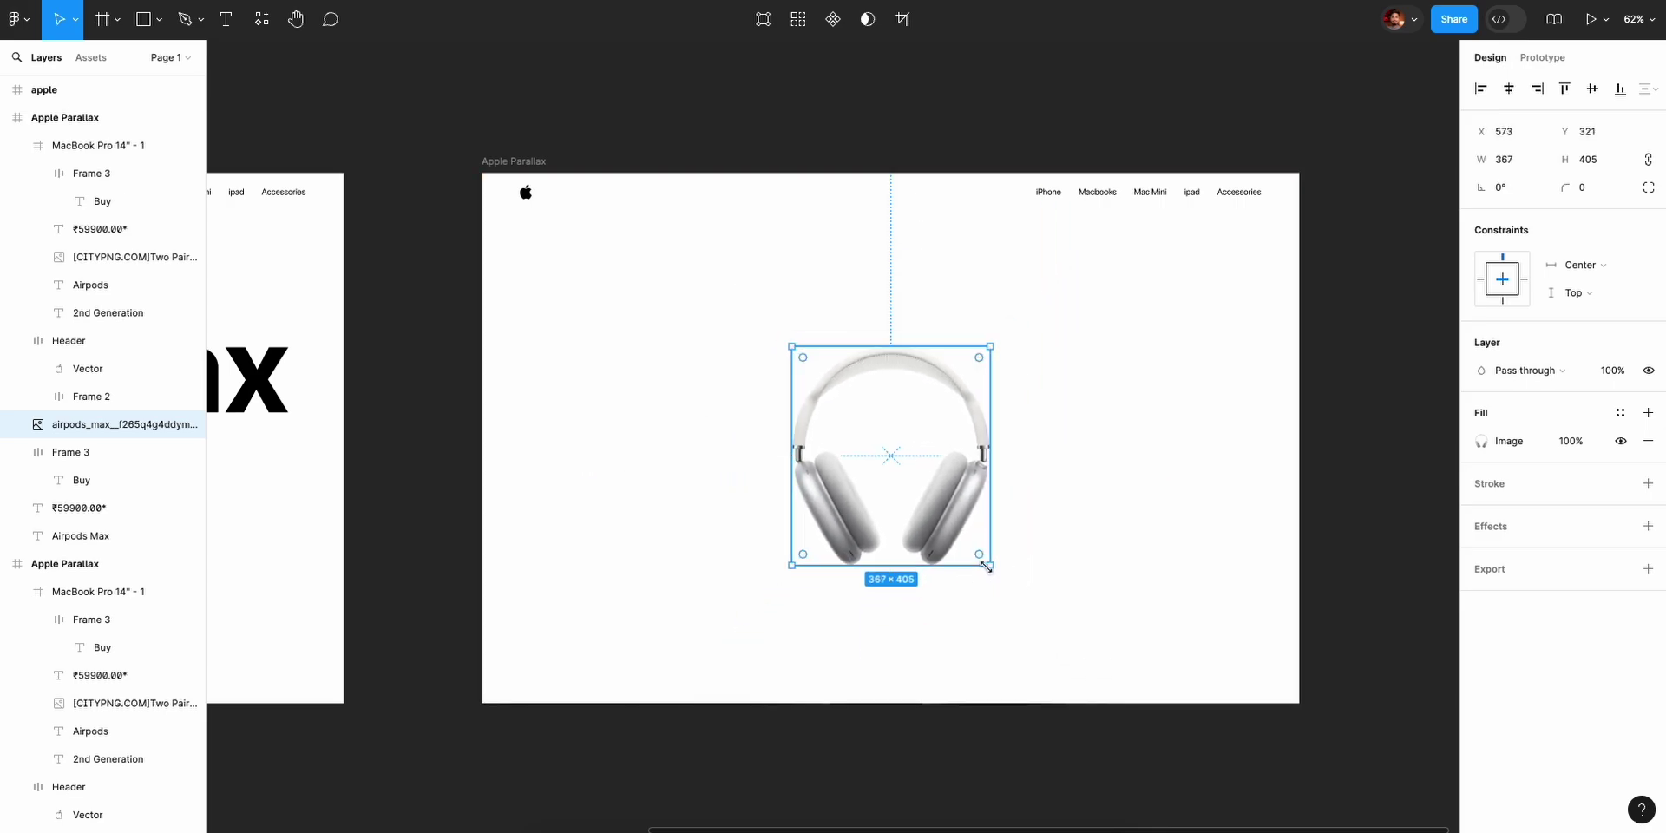
key(shift+Up)
key(shift+Up)
key(shift+Up)
key(shift+Up)
key(shift+Up)
key(shift+Up)
key(shift+Up)
key(shift+Up)
key(shift+Up)
key(shift+Up)
key(shift+Up)
key(shift+Up)
key(shift+Up)
key(shift+Up)
key(shift+Up)
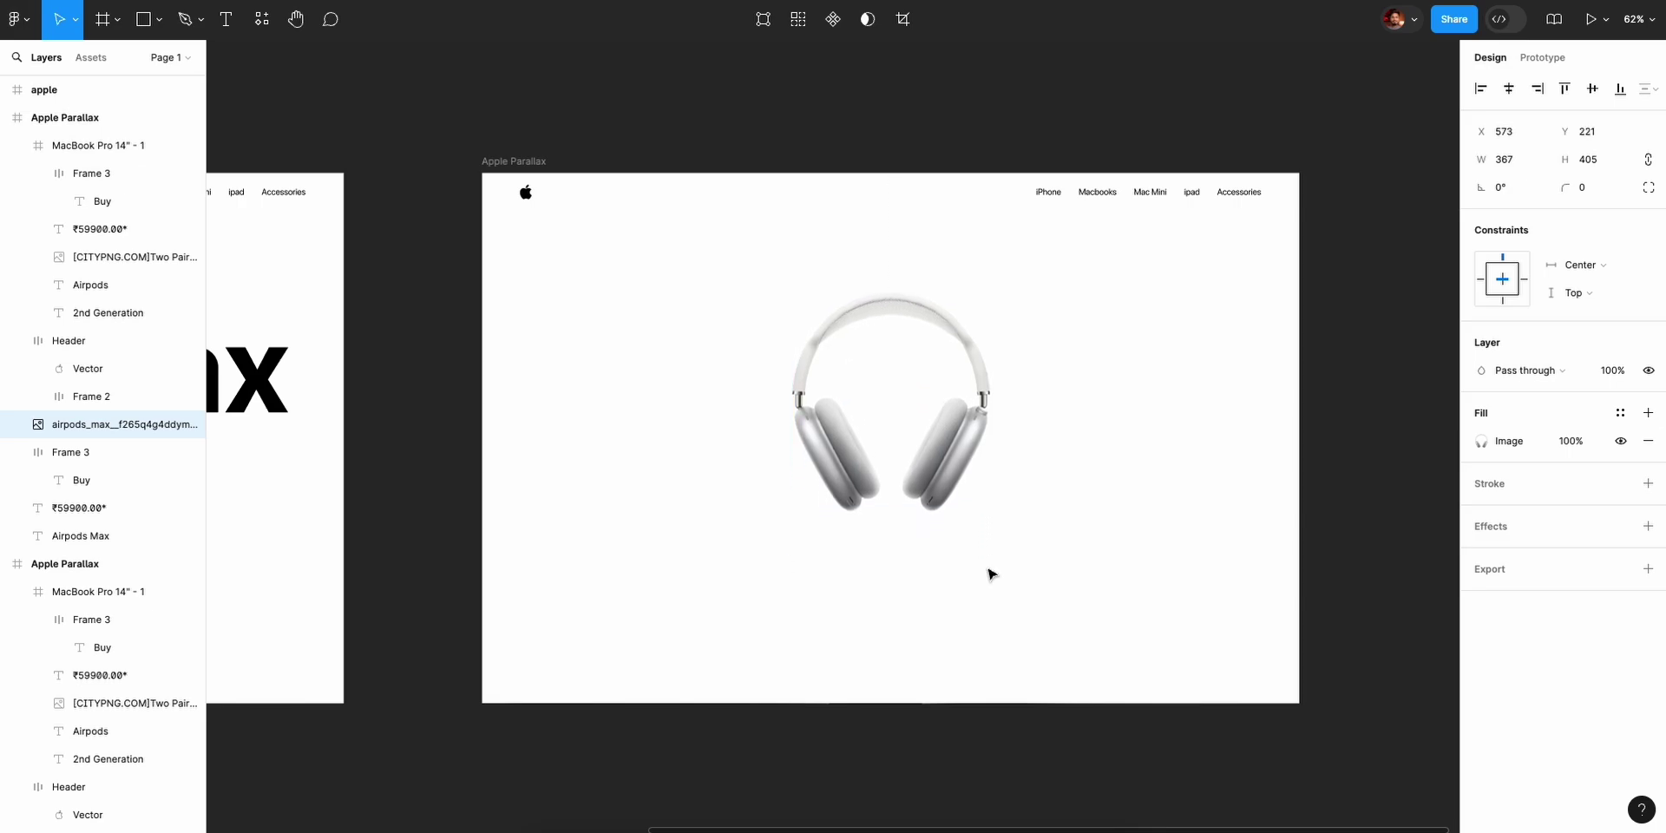
key(shift+Up)
key(shift+Up)
key(shift+Up)
key(shift+Up)
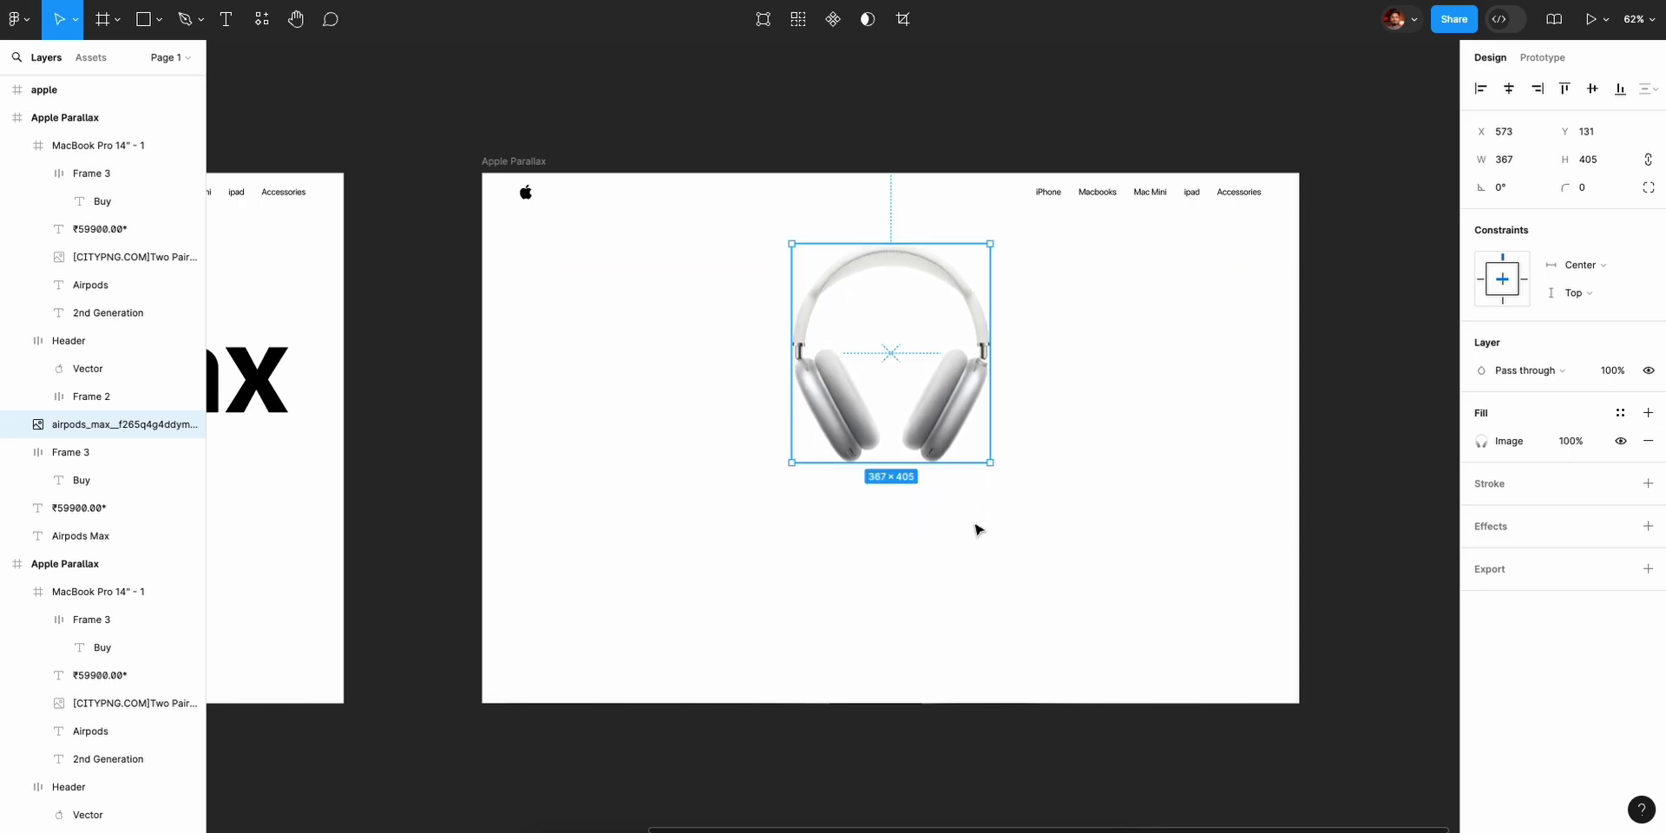
Rotate the scaled headphone image counterclockwise by about 19.6° and deselect it.
drag(994, 469, 1041, 435)
scroll(1068, 469, down, 1)
scroll(1114, 547, up, 2)
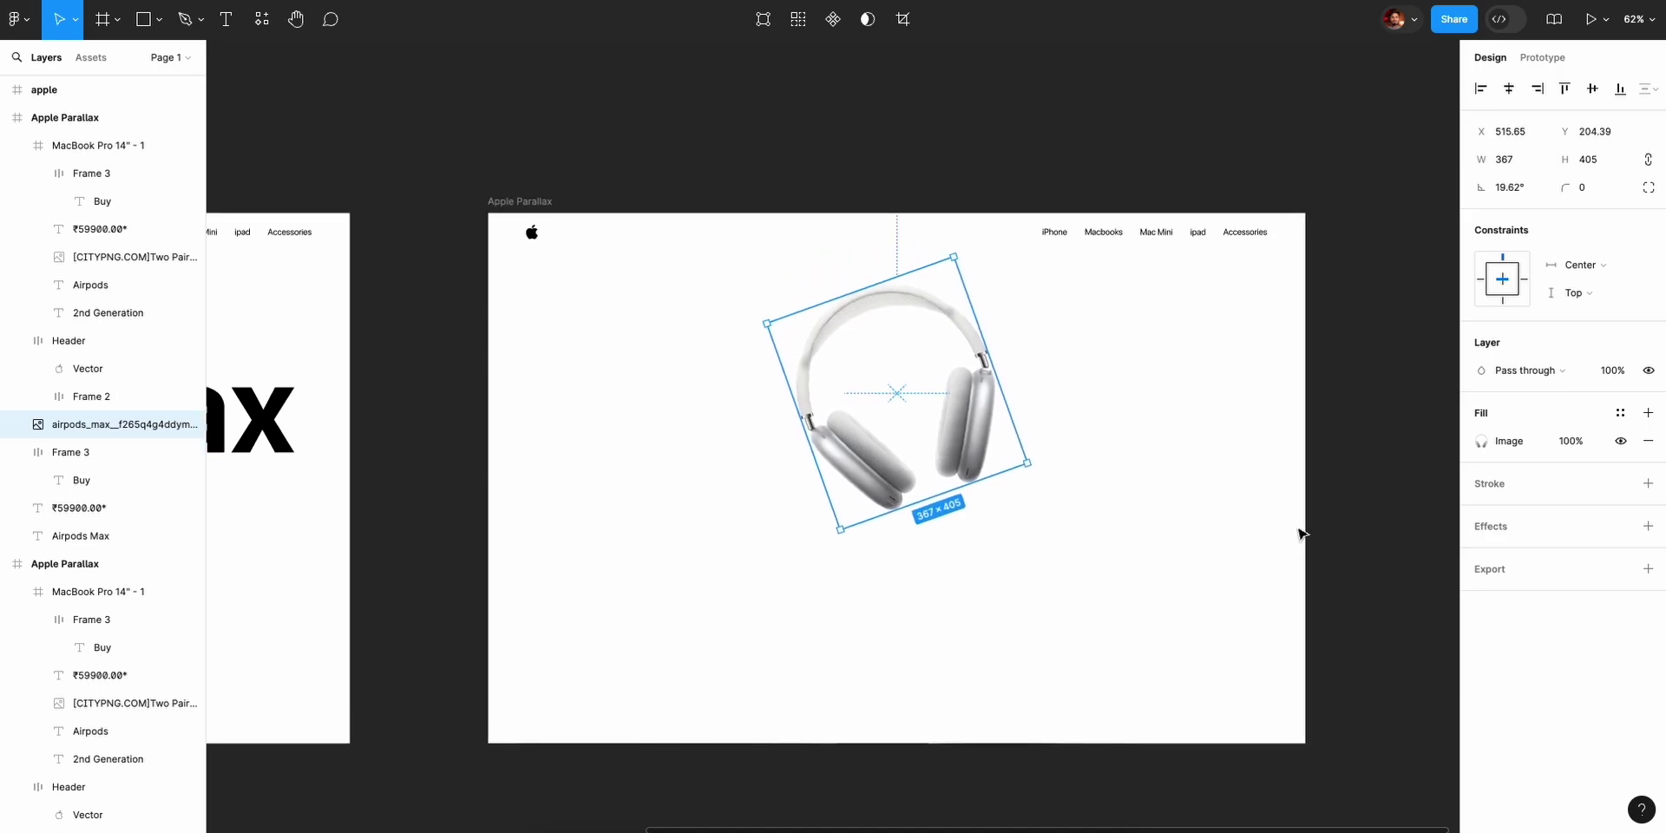
click(1341, 536)
Move the nested black Airpods page in the duplicate frame up to Y 691 and deselect it.
click(1164, 748)
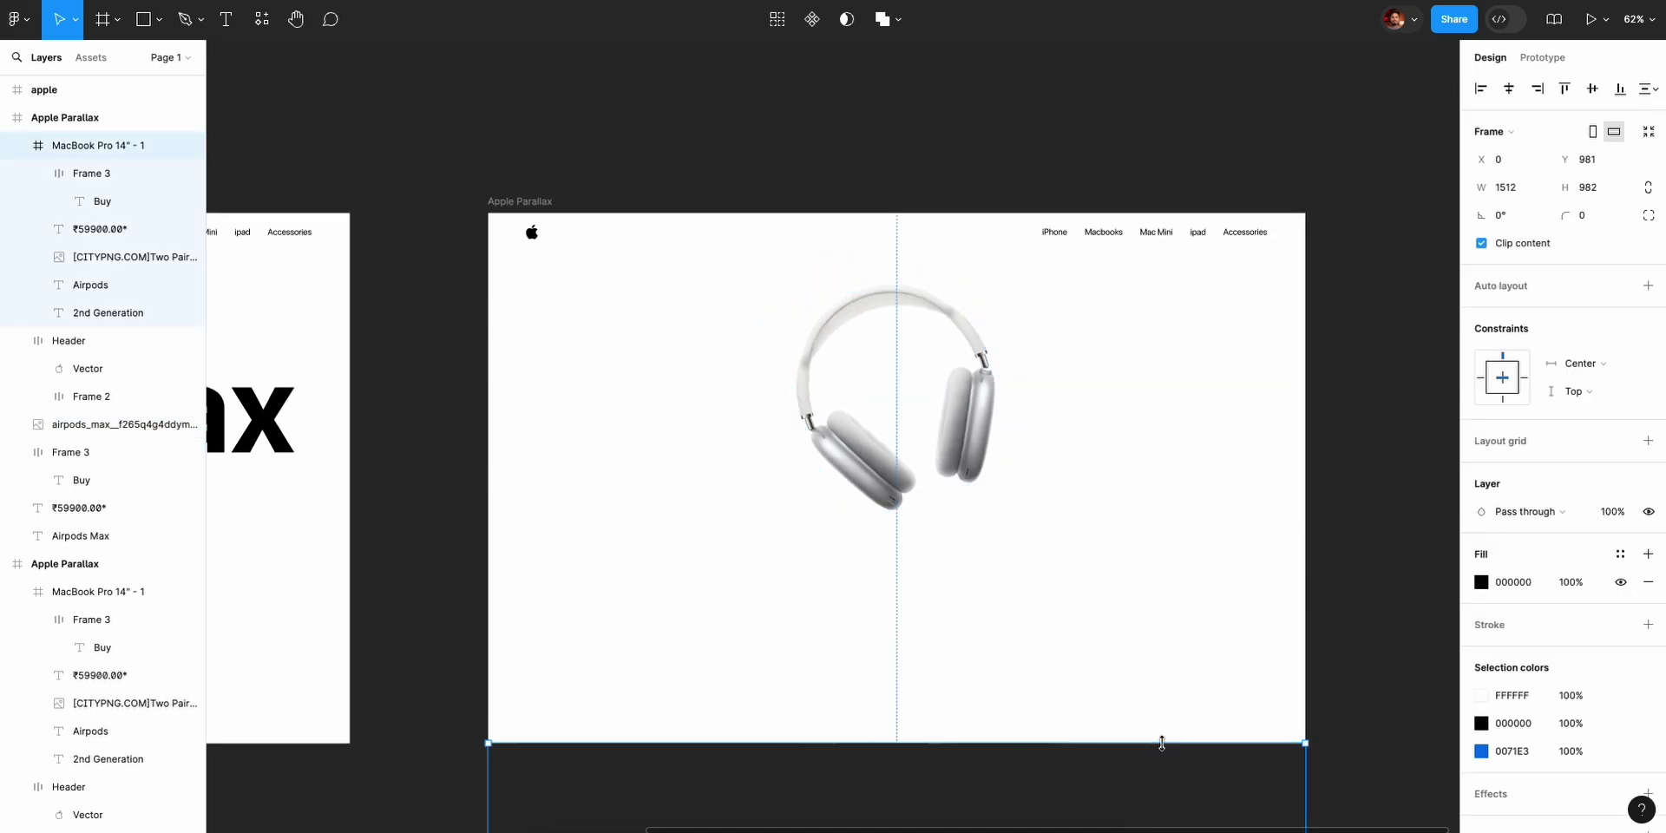
scroll(1165, 748, down, 4)
key(shift+Up)
key(shift+Up)
key(shift+Up)
key(shift+Up)
key(shift+Up)
key(shift+Up)
key(shift+Up)
key(shift+Up)
key(shift+Up)
key(shift+Up)
key(shift+Up)
key(shift+Up)
key(shift+Up)
key(shift+Up)
key(shift+Up)
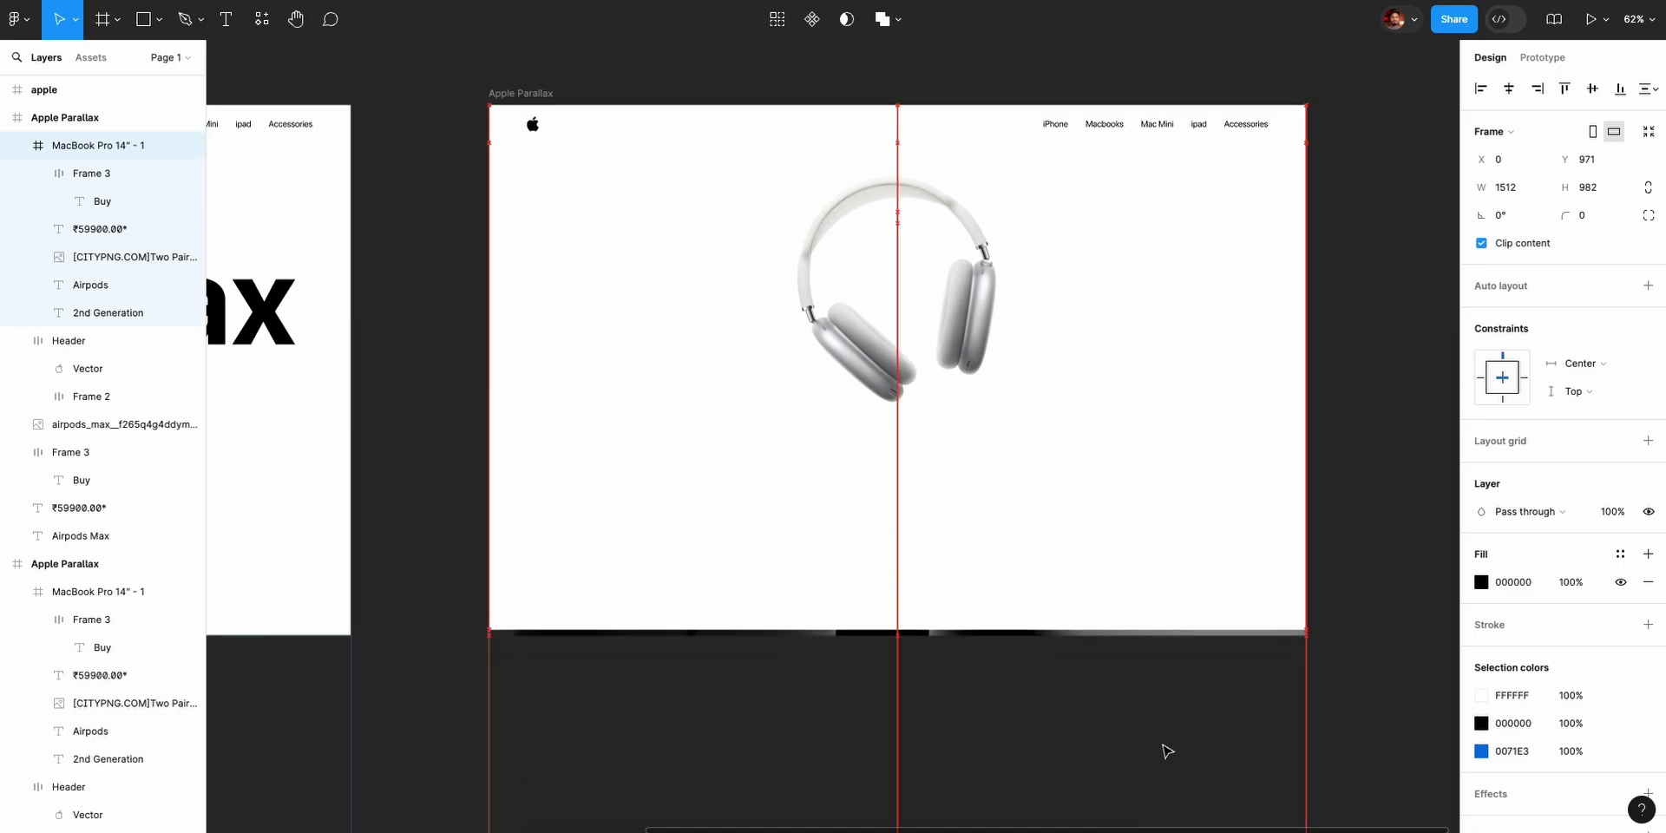
key(shift+Up)
key(shift+Up)
key(shift+Up)
key(shift+Up)
key(shift+Up)
key(shift+Up)
key(shift+Up)
key(shift+Up)
key(shift+Up)
key(shift+Up)
key(shift+Up)
key(shift+Up)
key(shift+Up)
key(shift+Up)
key(shift+Up)
key(shift+Up)
key(shift+Up)
key(shift+Up)
key(shift+Up)
key(shift+Up)
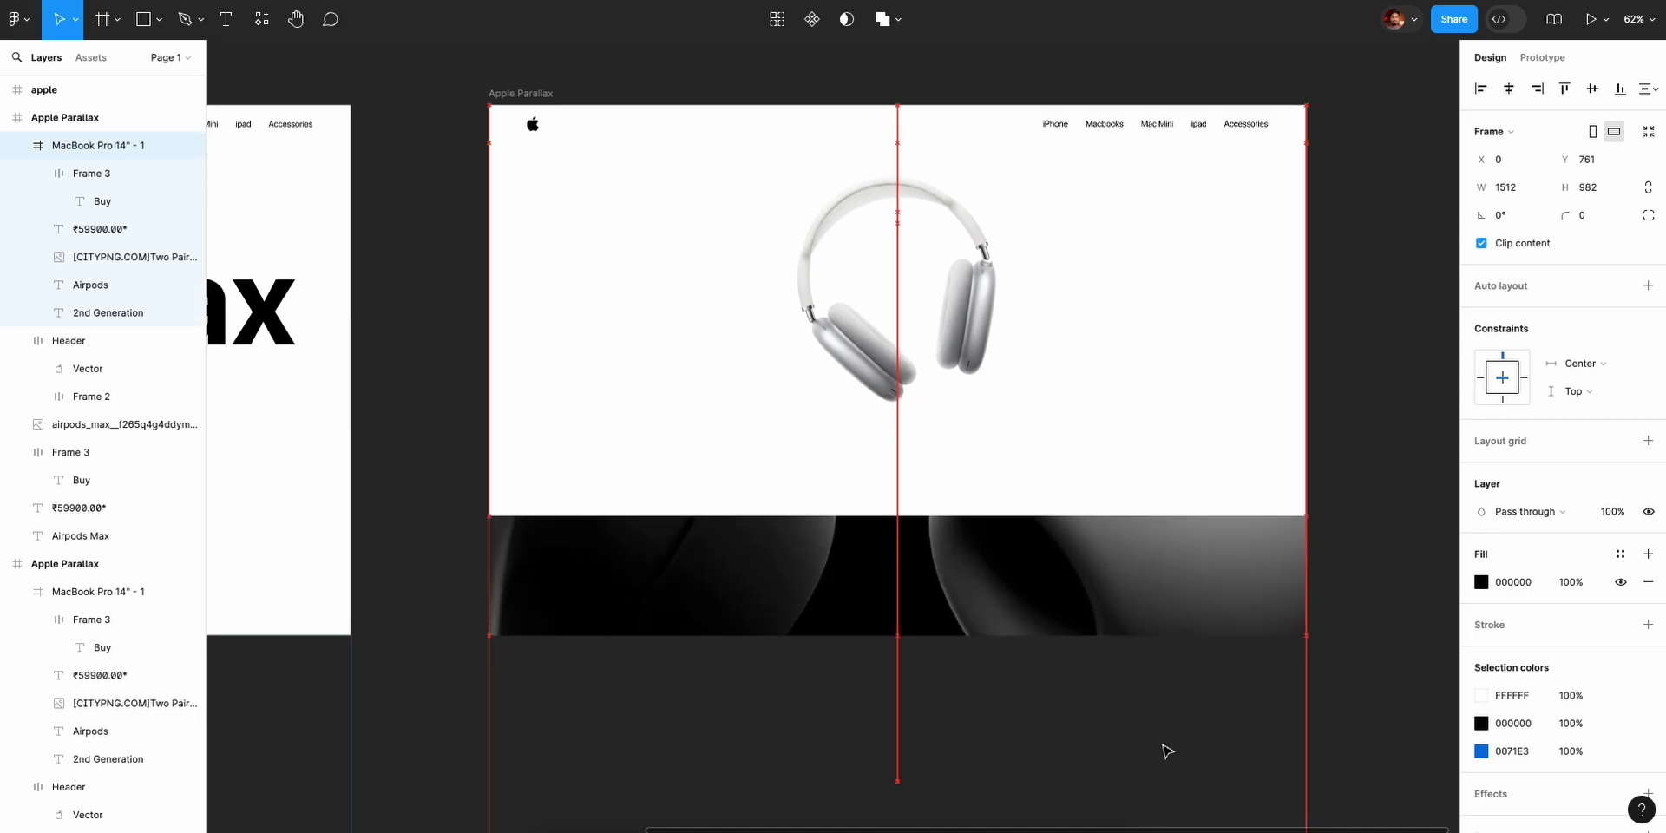
key(shift+Down)
key(shift+Down)
key(shift+Down)
key(shift+Down)
key(shift+Down)
key(shift+Down)
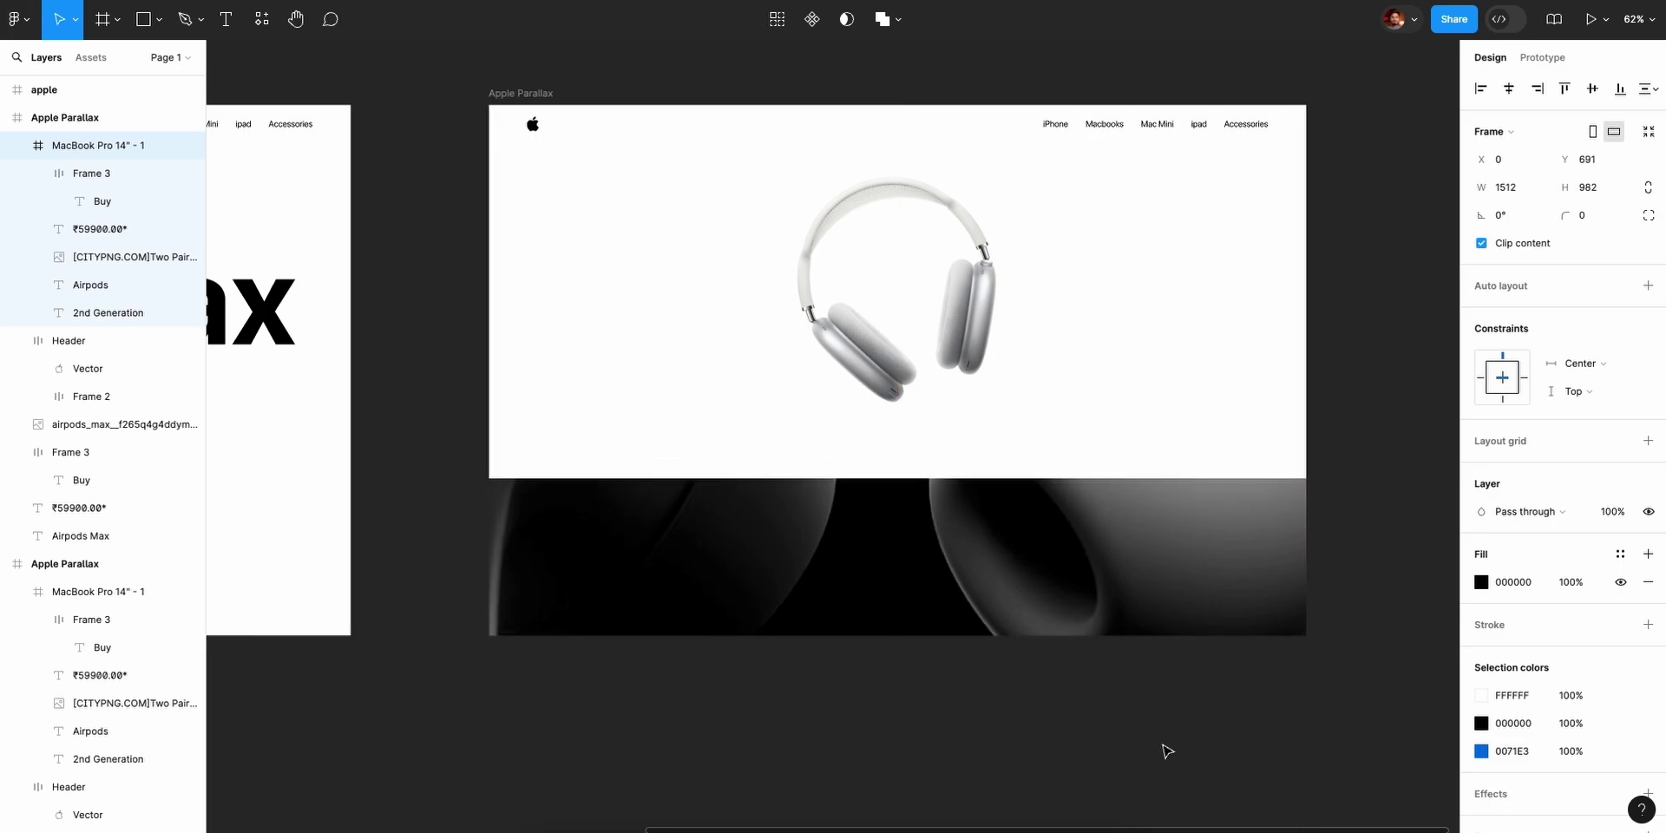
click(1163, 748)
Add a Layer blur effect with a blur of 8 to the duplicate's rotated headphone image.
scroll(1280, 607, down, 2)
click(974, 298)
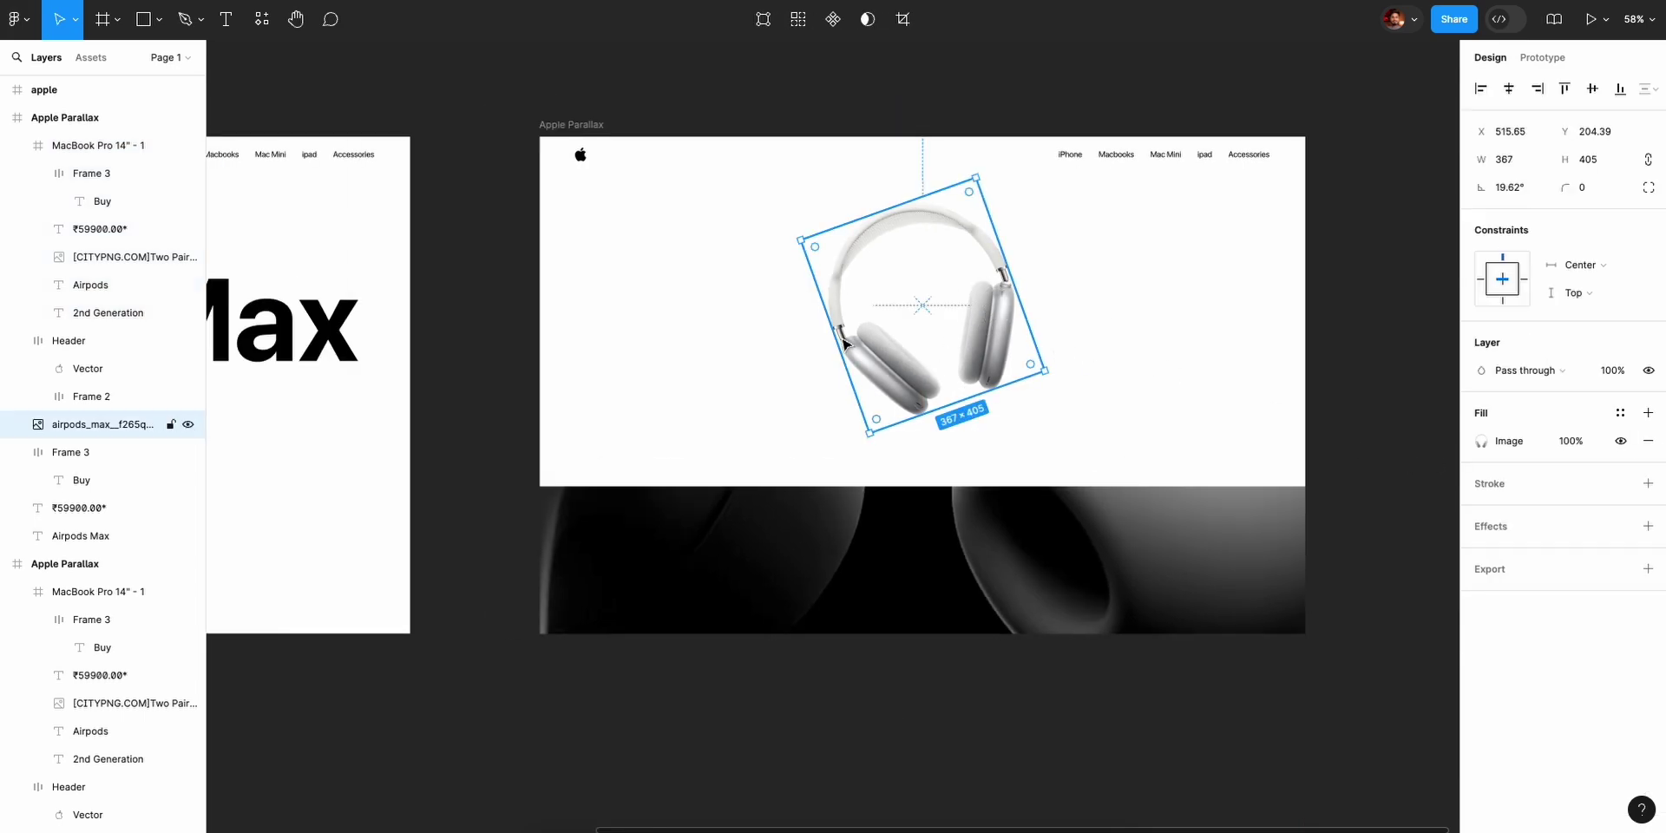
click(1648, 527)
click(1556, 555)
click(1538, 574)
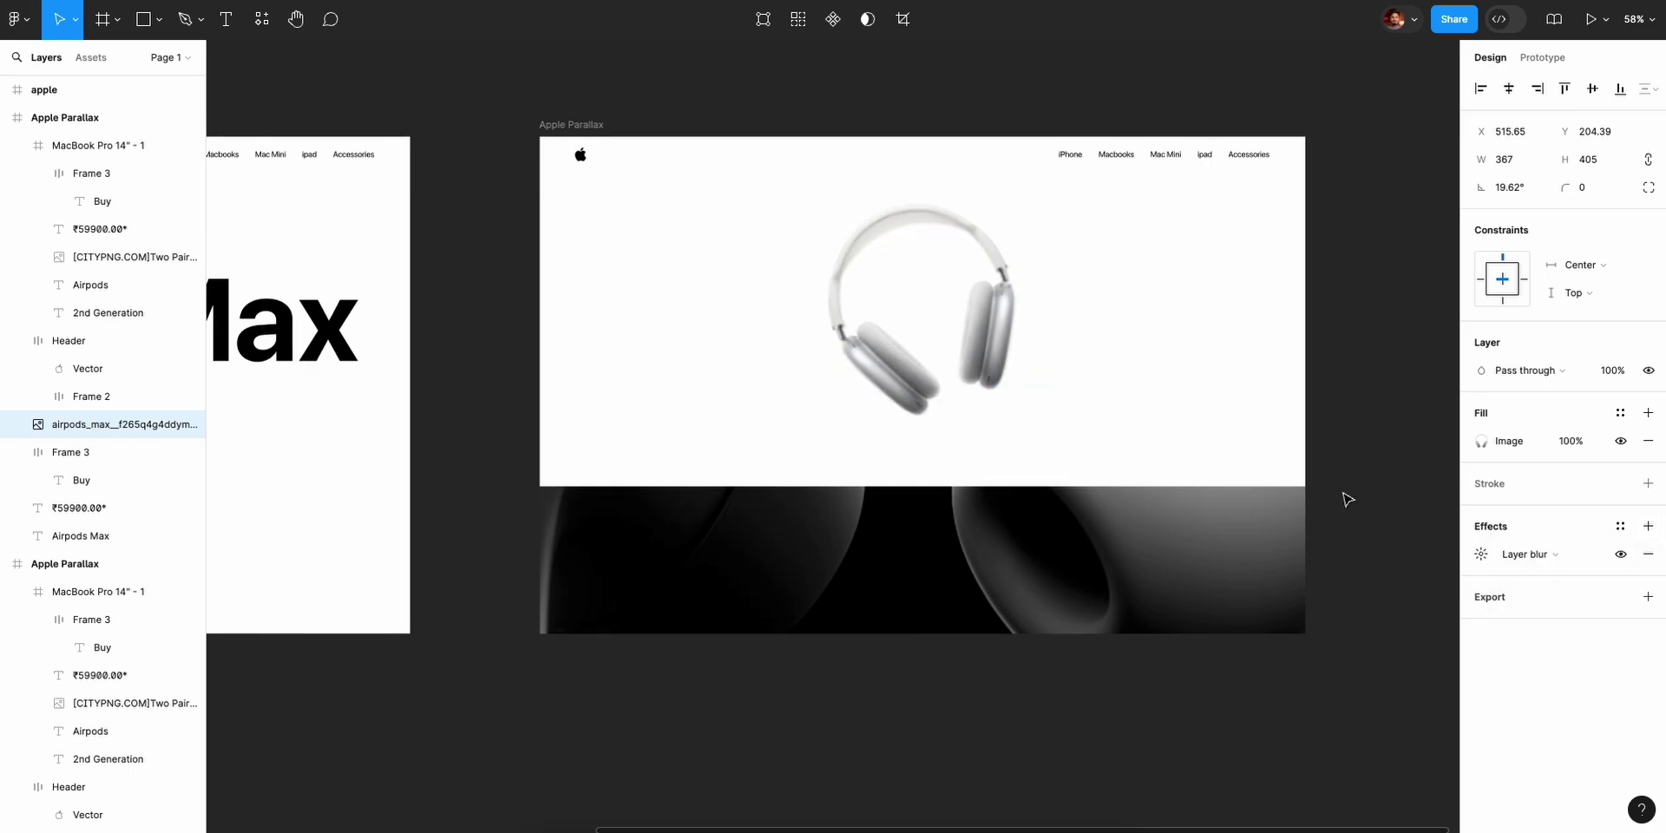
click(1474, 555)
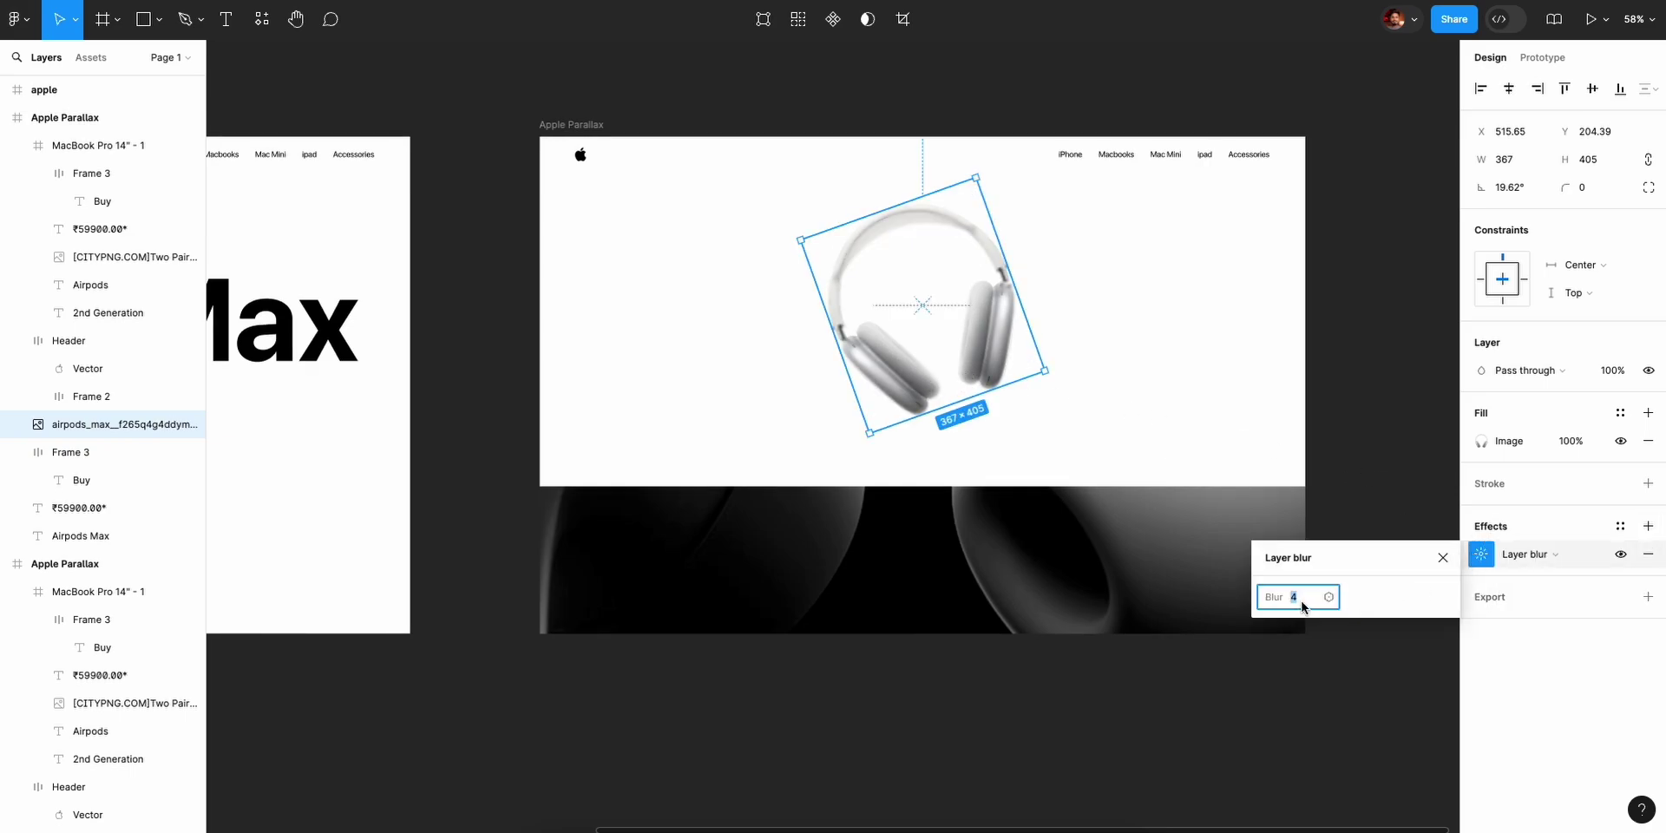
key(Return)
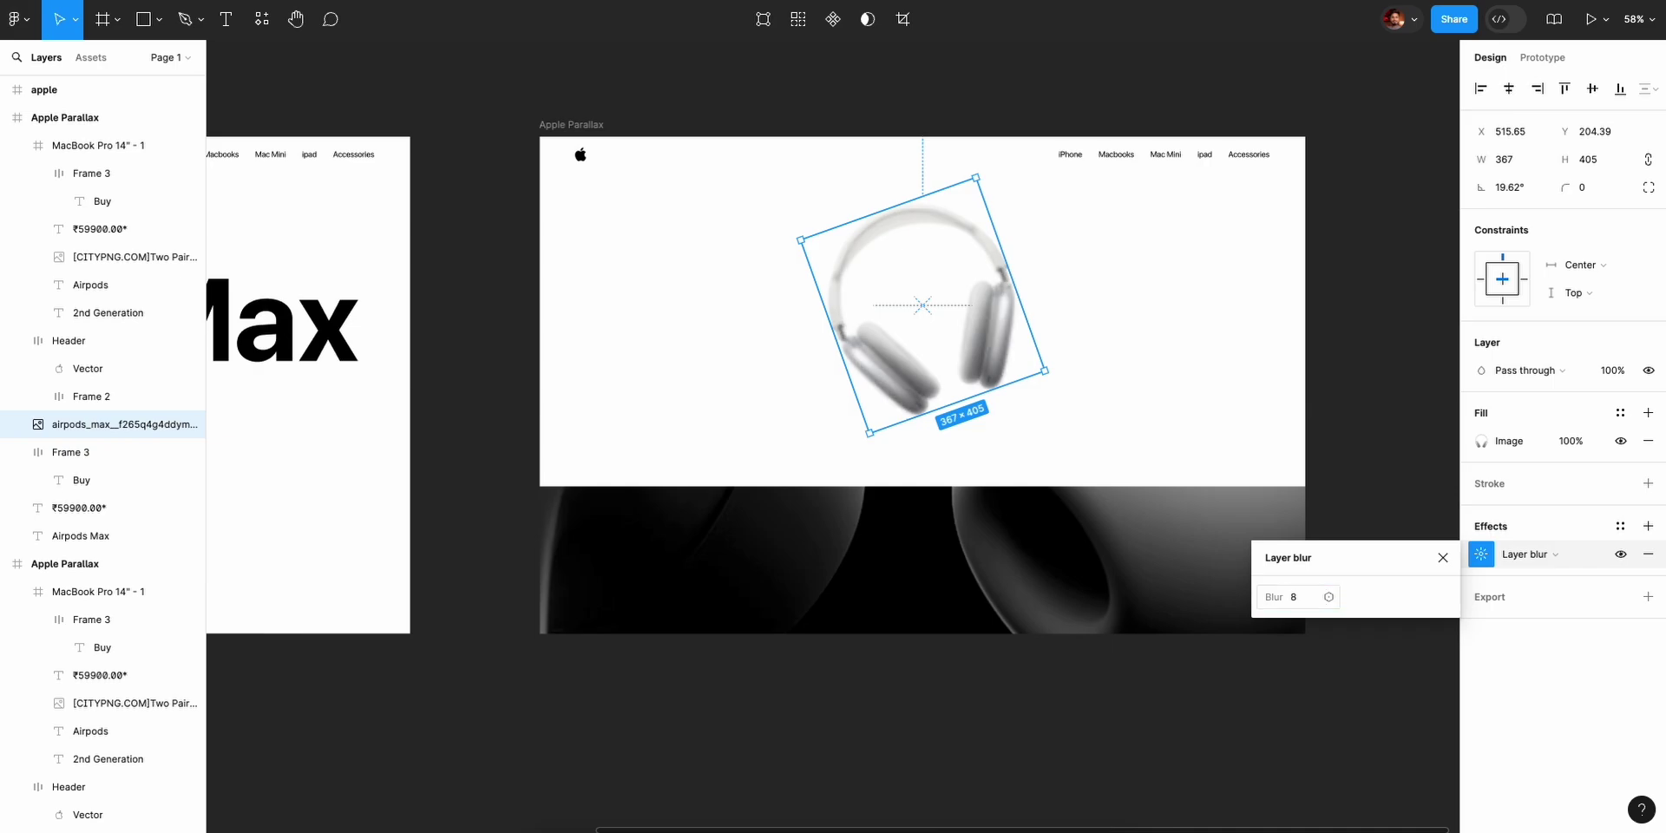
click(1443, 560)
scroll(1210, 567, right, 3)
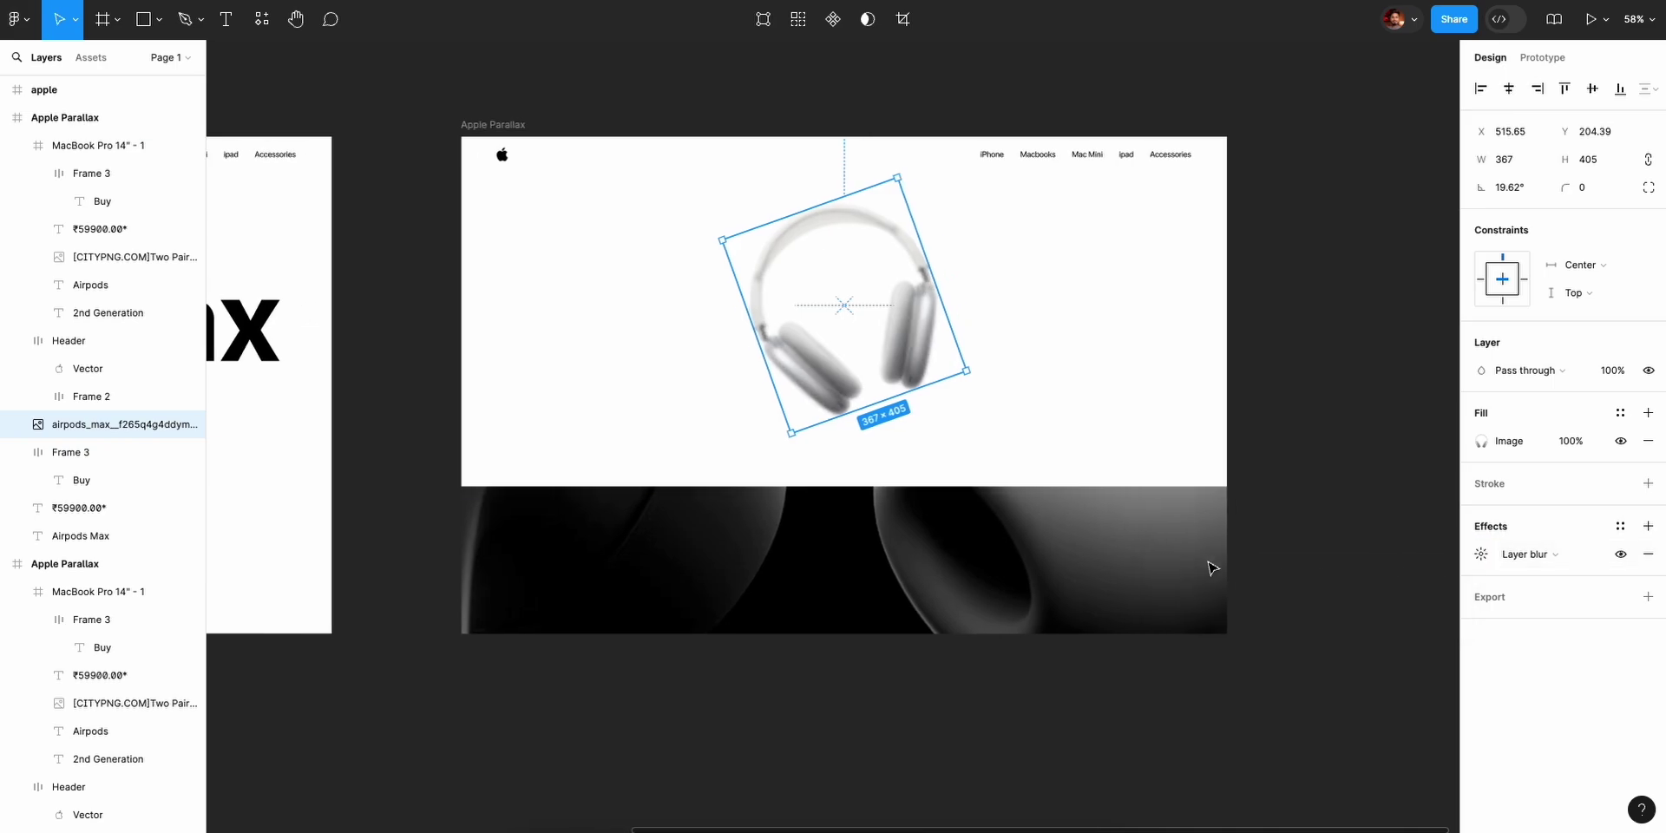
Move the duplicate's nested black Airpods page further up to Y 491, overlapping the blurred headphones, and deselect it.
click(978, 561)
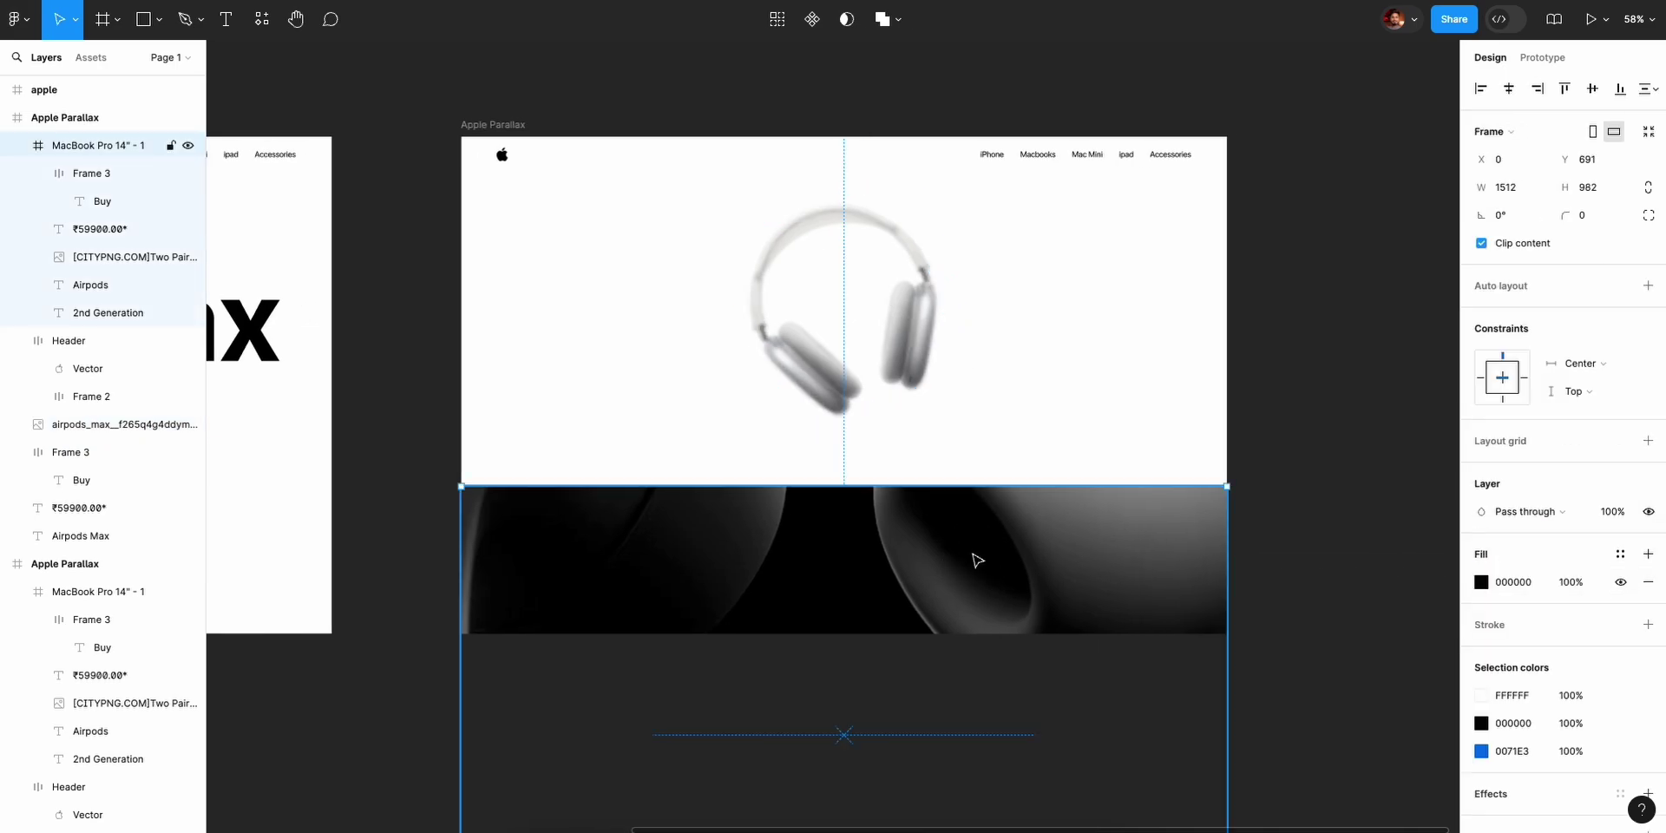
key(shift+Up)
key(shift+Up)
key(shift+Up)
key(shift+Up)
key(shift+Up)
key(shift+Up)
key(shift+Up)
key(shift+Up)
key(shift+Up)
key(shift+Up)
key(shift+Up)
key(shift+Up)
key(shift+Up)
key(shift+Up)
key(shift+Up)
key(shift+Up)
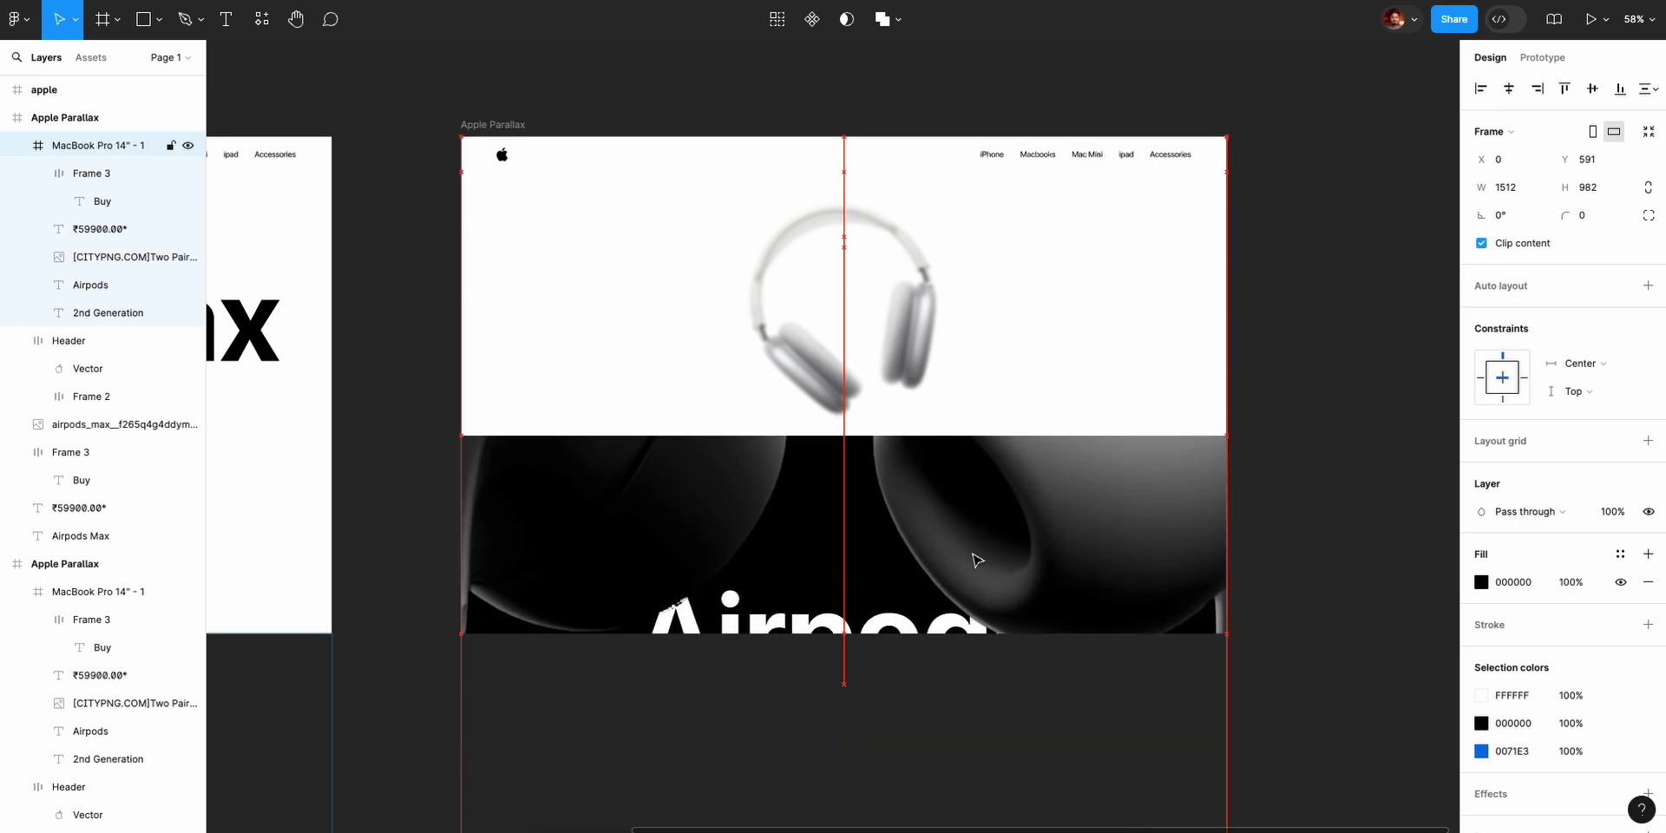
key(shift+Up)
key(shift+Up)
key(shift+Up)
key(shift+Up)
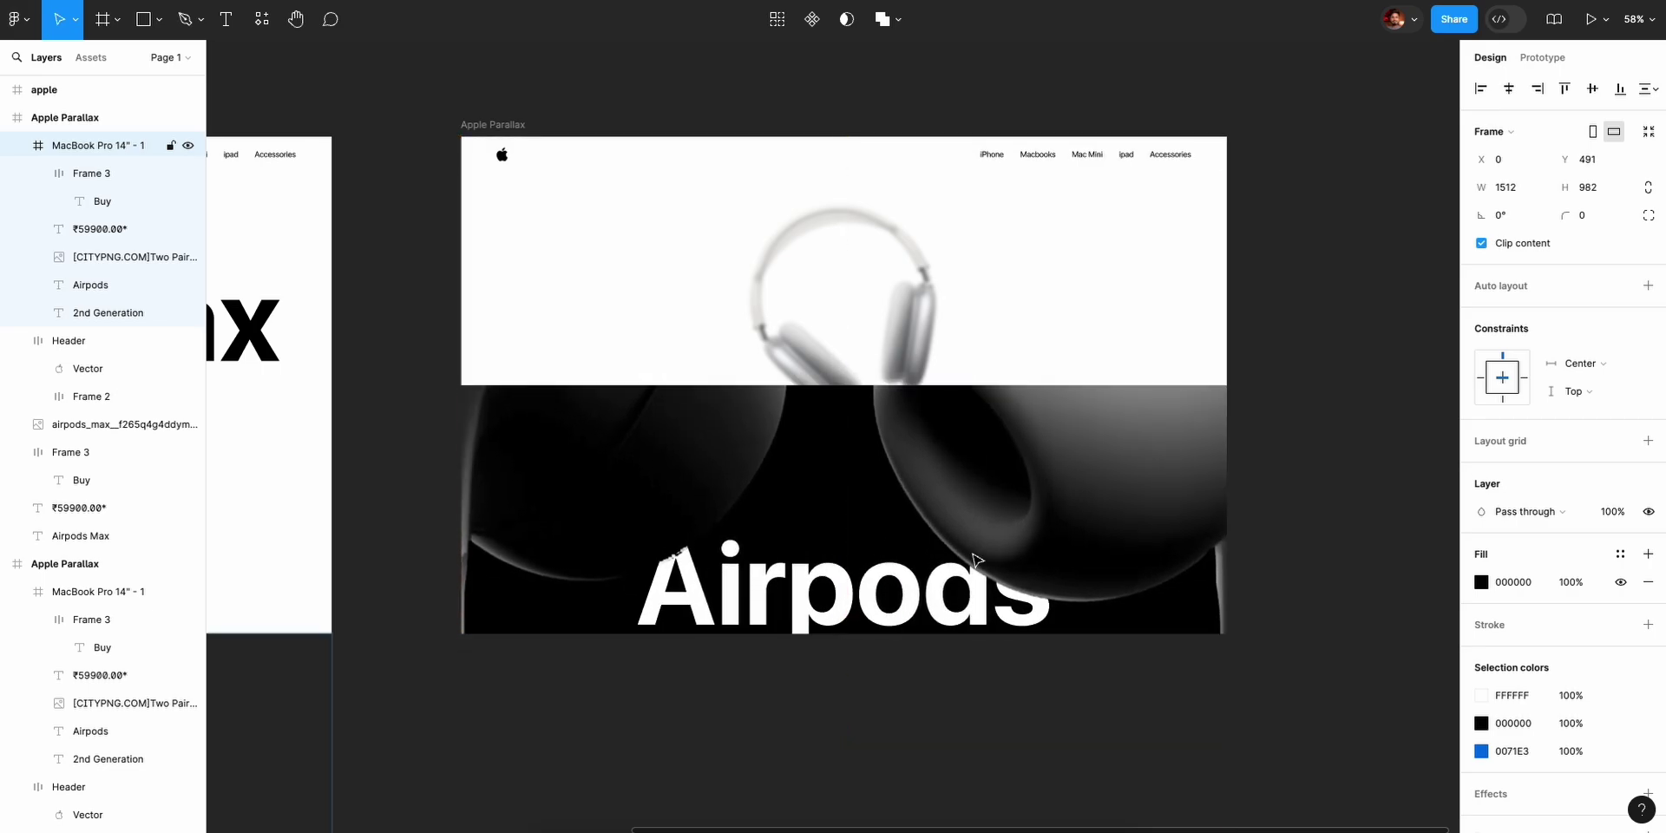
click(1302, 539)
scroll(1302, 539, up, 3)
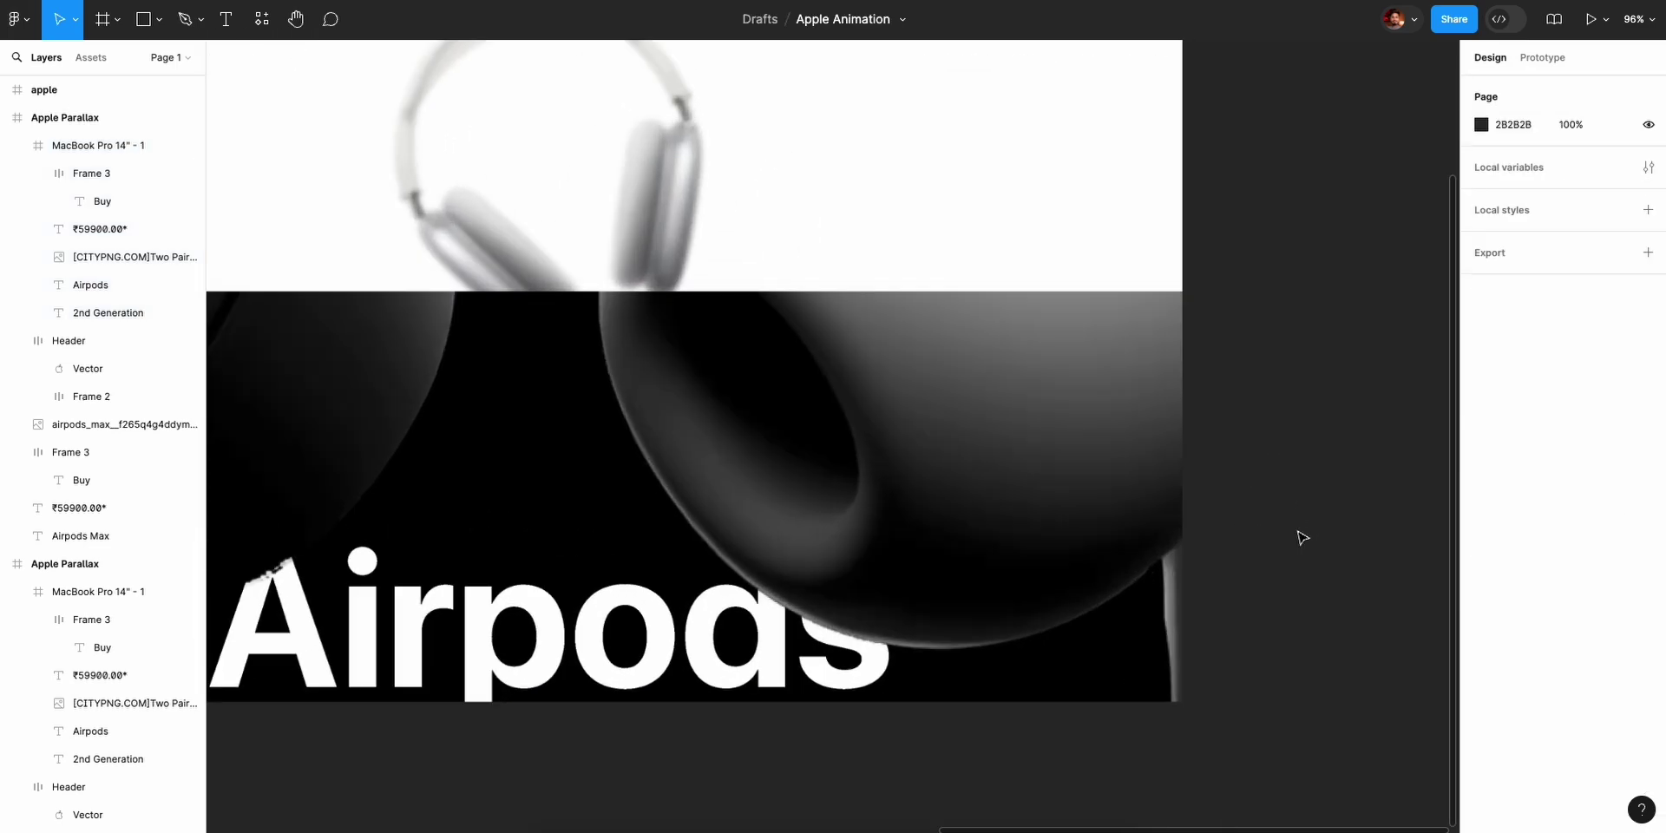
scroll(1302, 538, down, 3)
scroll(1301, 538, down, 3)
scroll(1309, 558, right, 1)
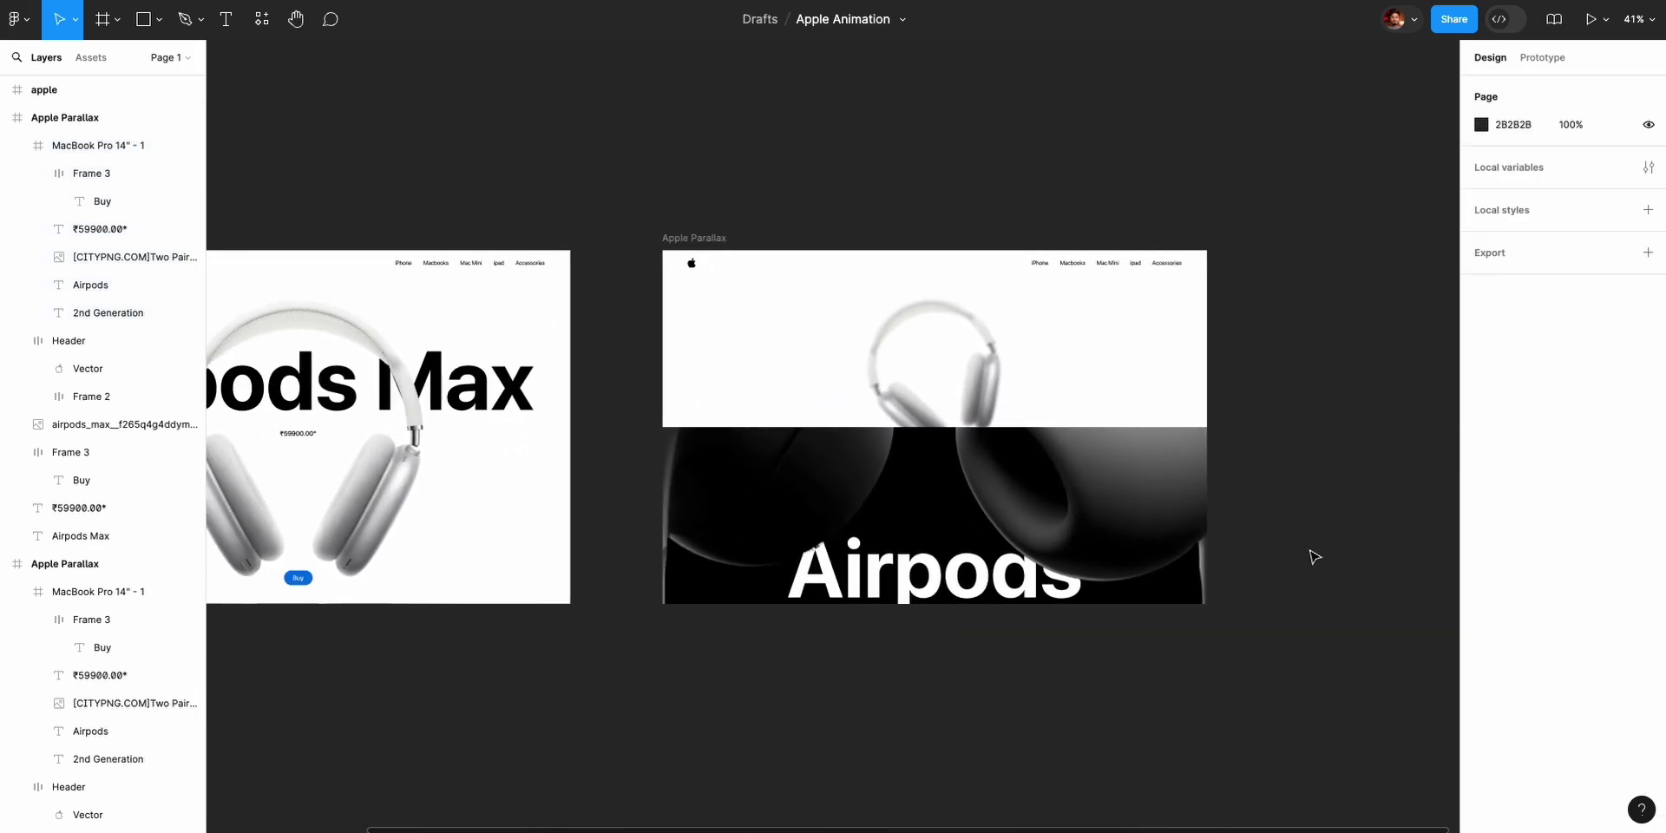
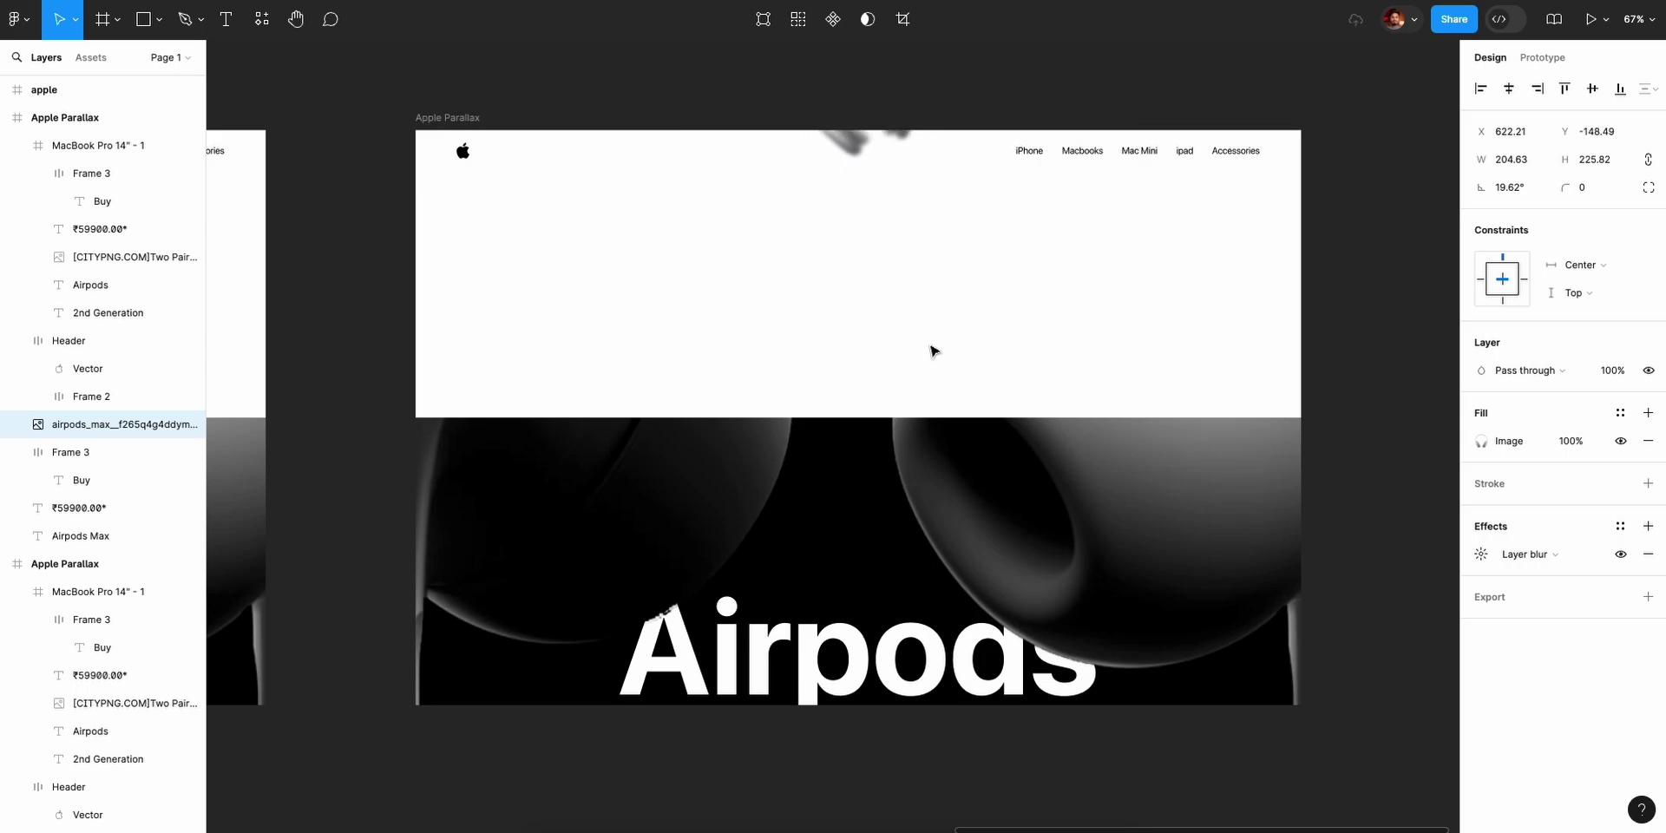
Align the third frame's nested black page to Y 0 and move the Header into it as its topmost layer.
click(926, 527)
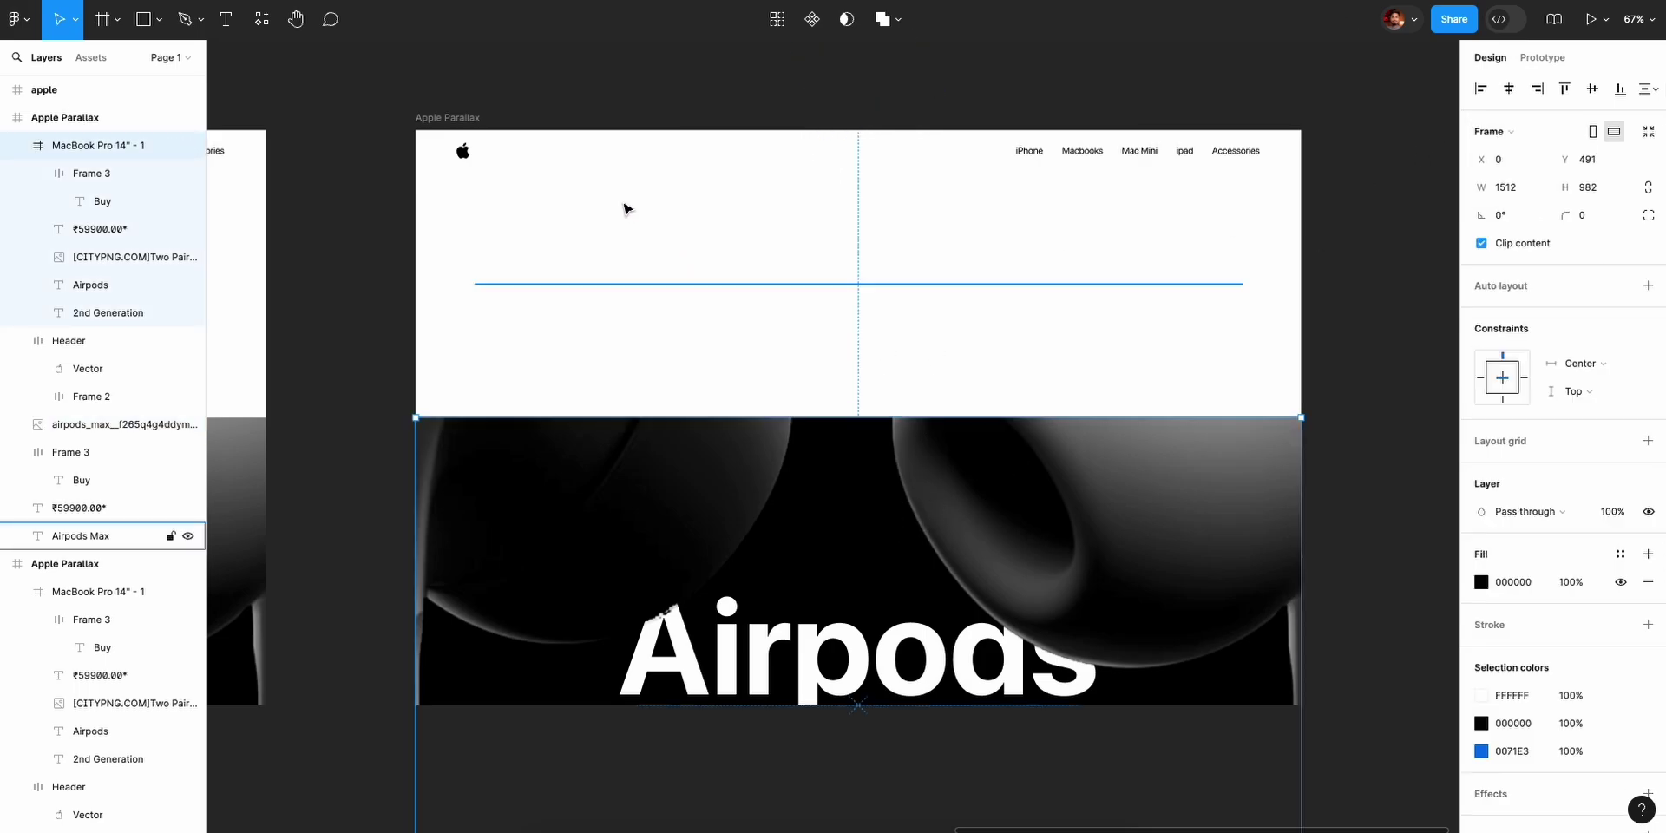
click(1588, 96)
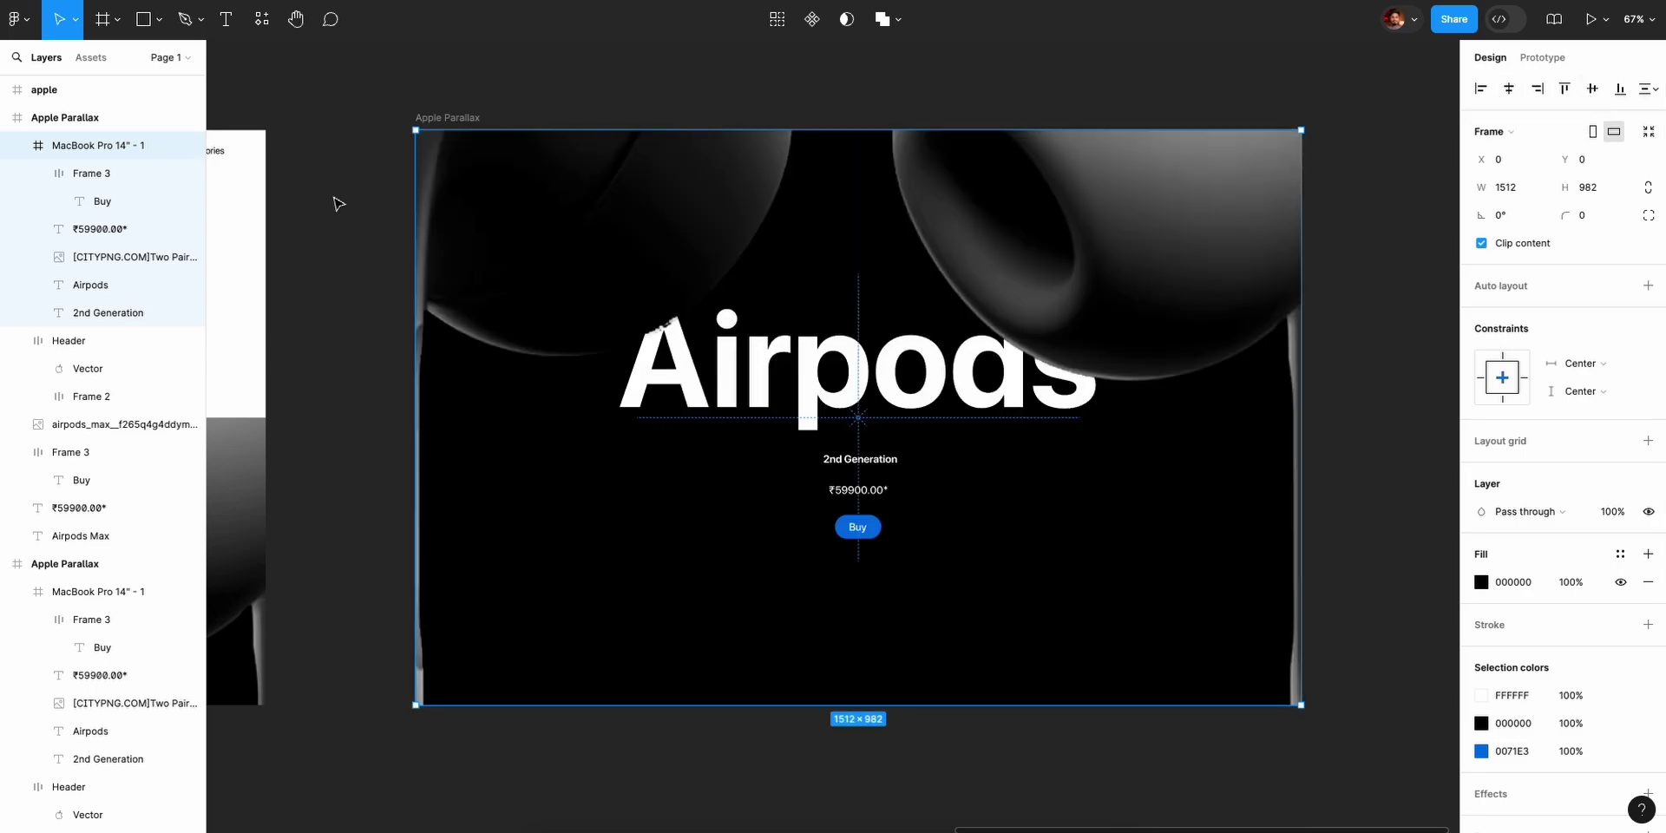
click(70, 346)
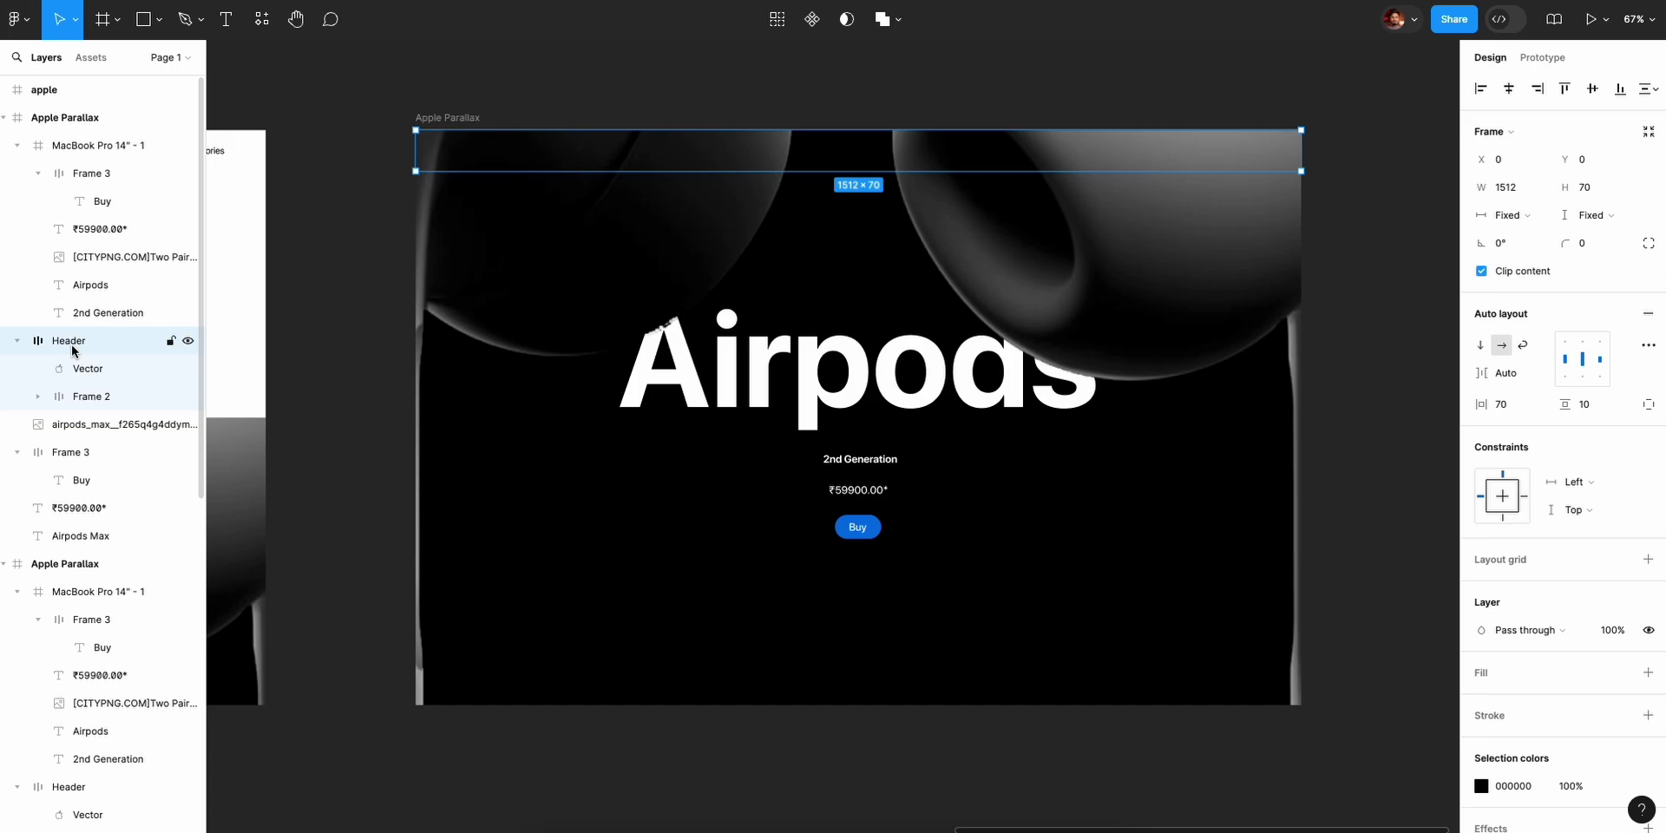
drag(72, 310, 77, 166)
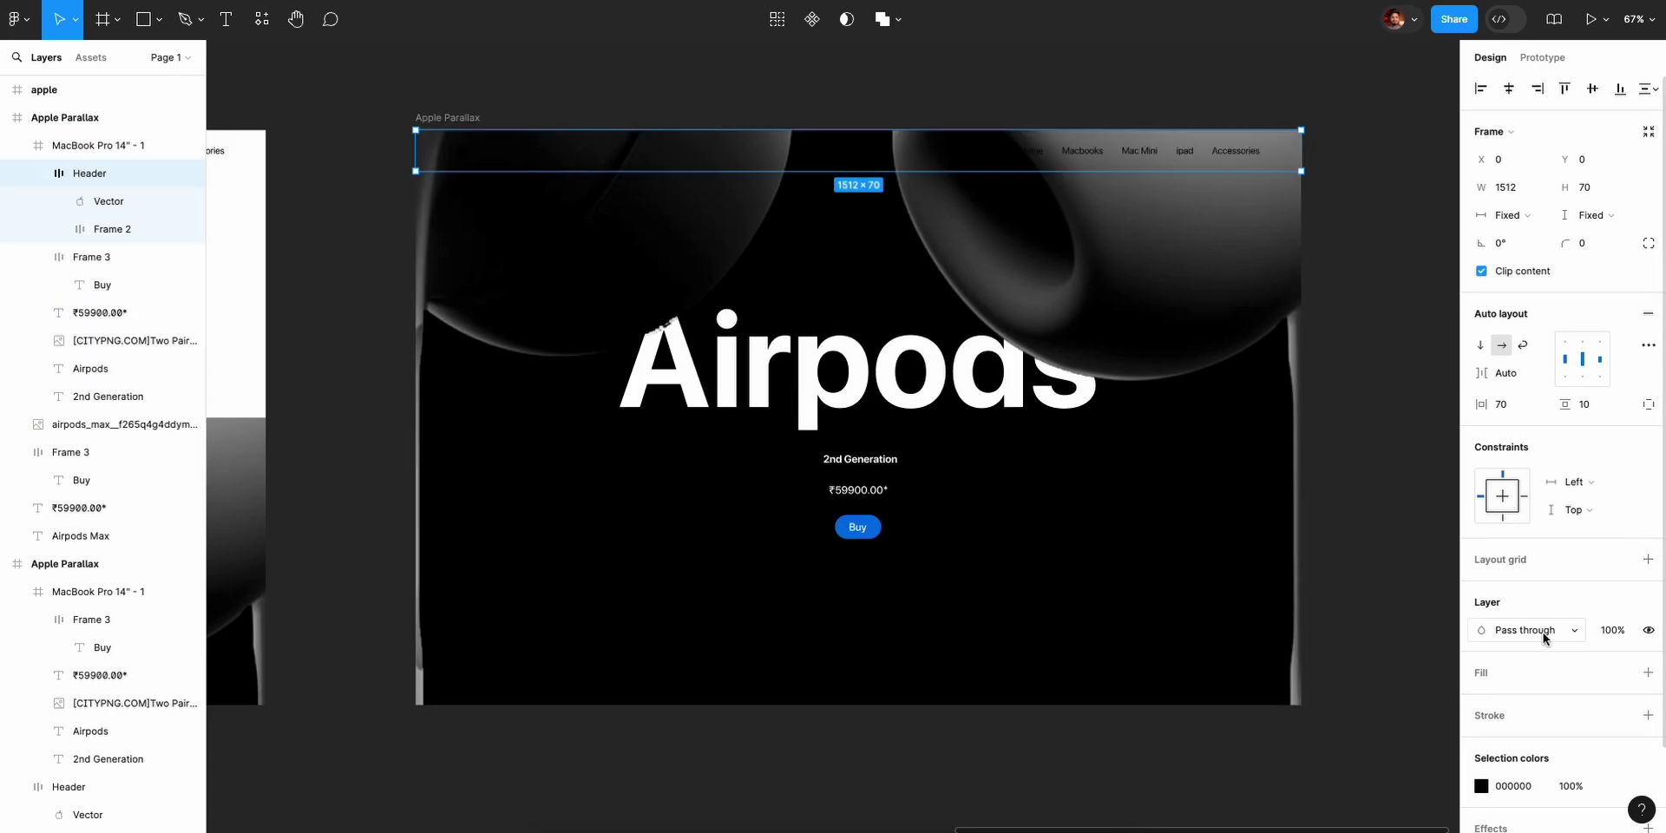
Change the colour of the third frame's Header logo and navigation links to FFFFFF.
click(1481, 787)
text(FFFFFF)
key(Return)
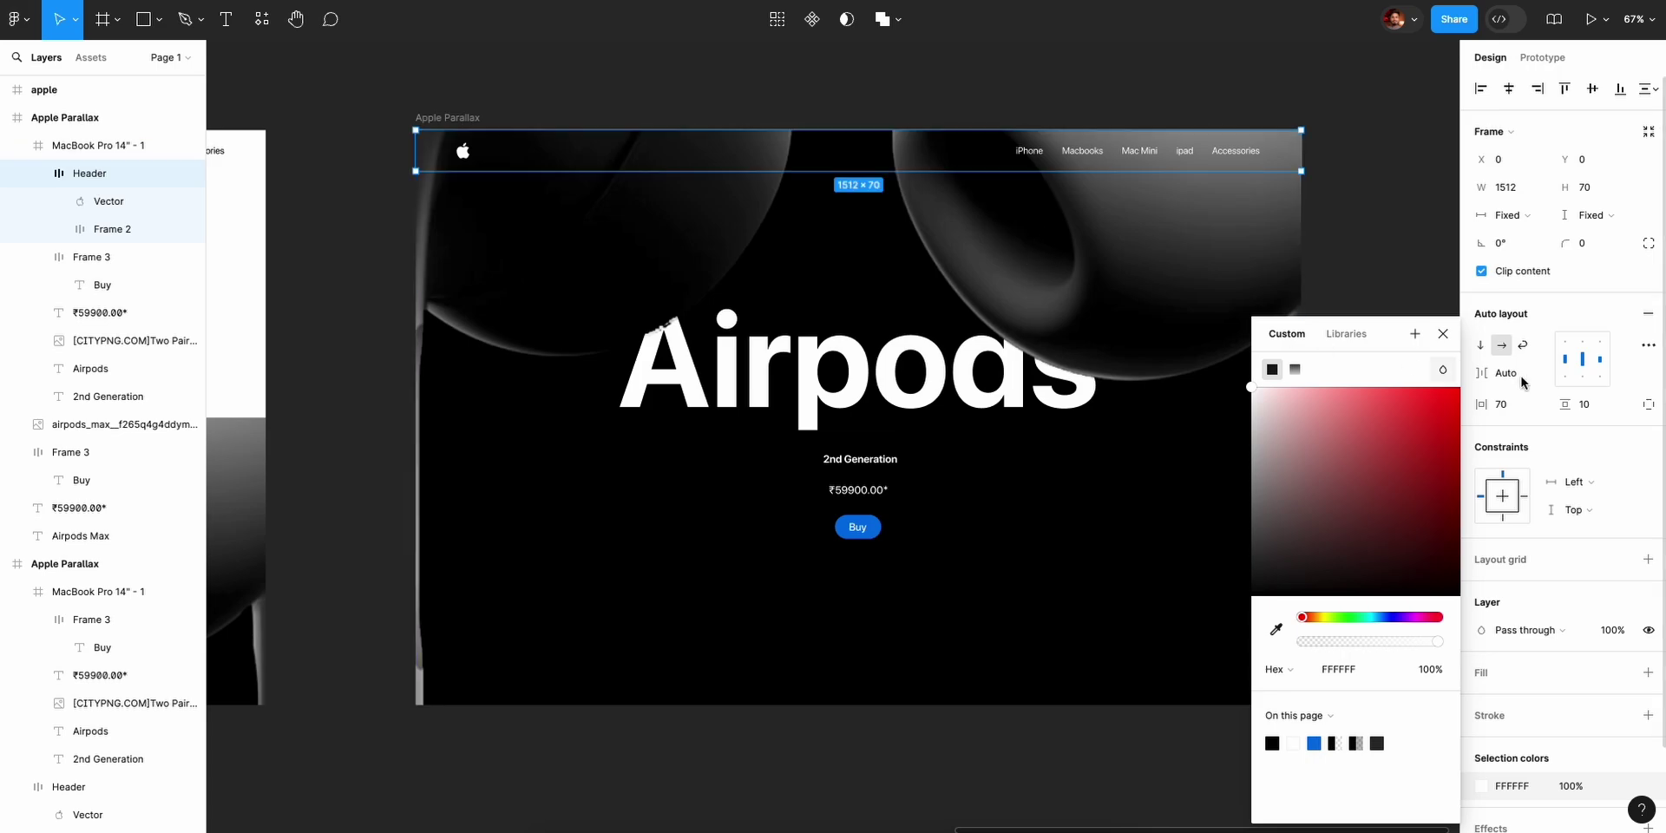
click(1443, 335)
Scale down the oversized earbuds image on the middle frame's nested black page and deselect it.
scroll(955, 373, left, 10)
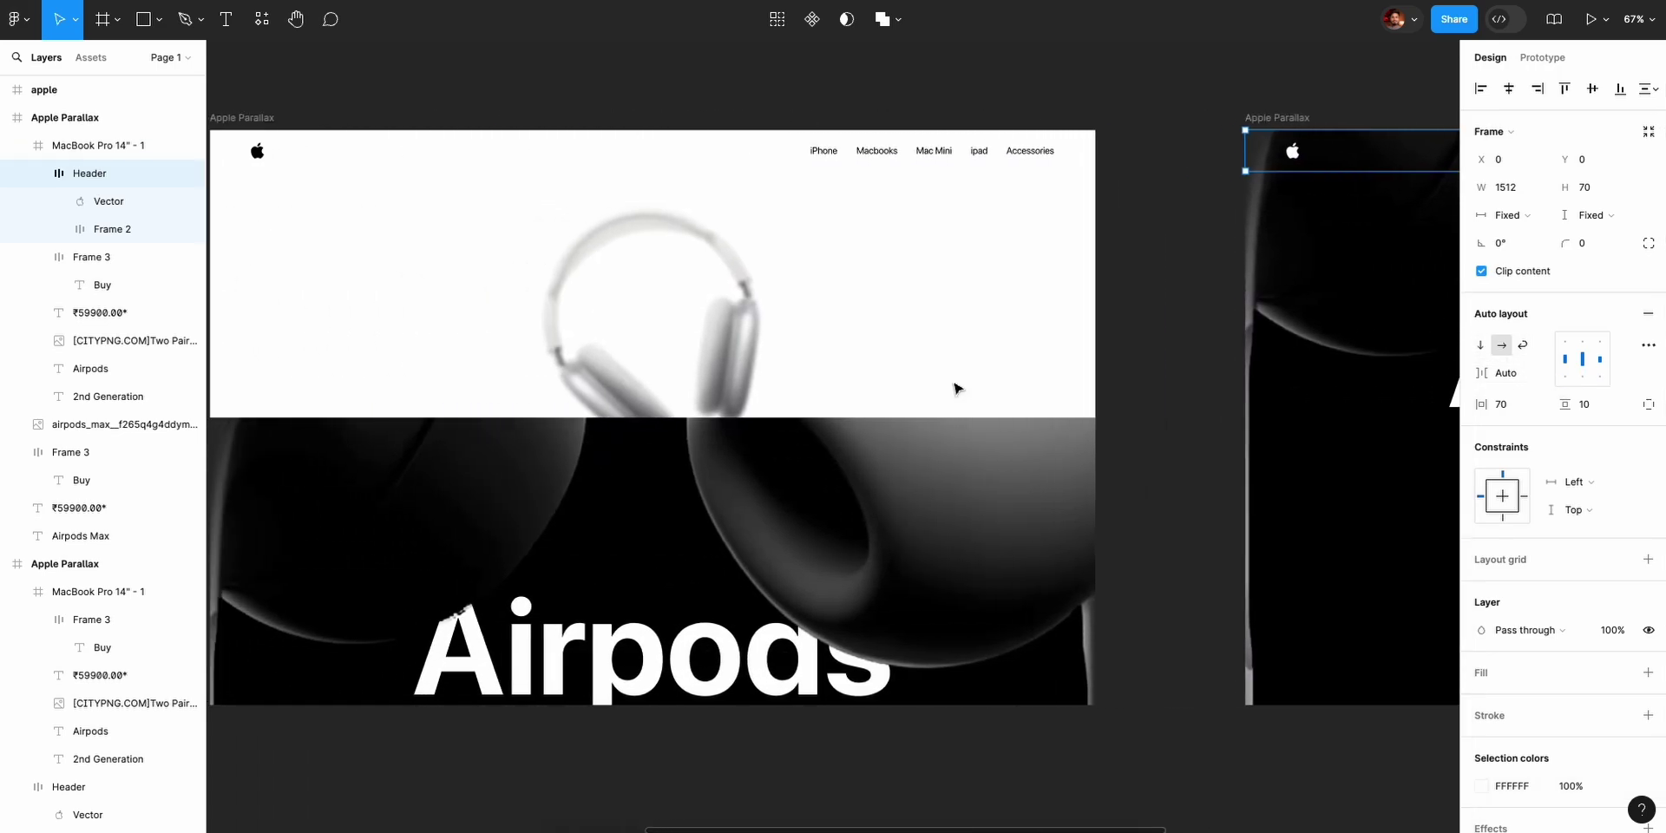
scroll(916, 547, left, 3)
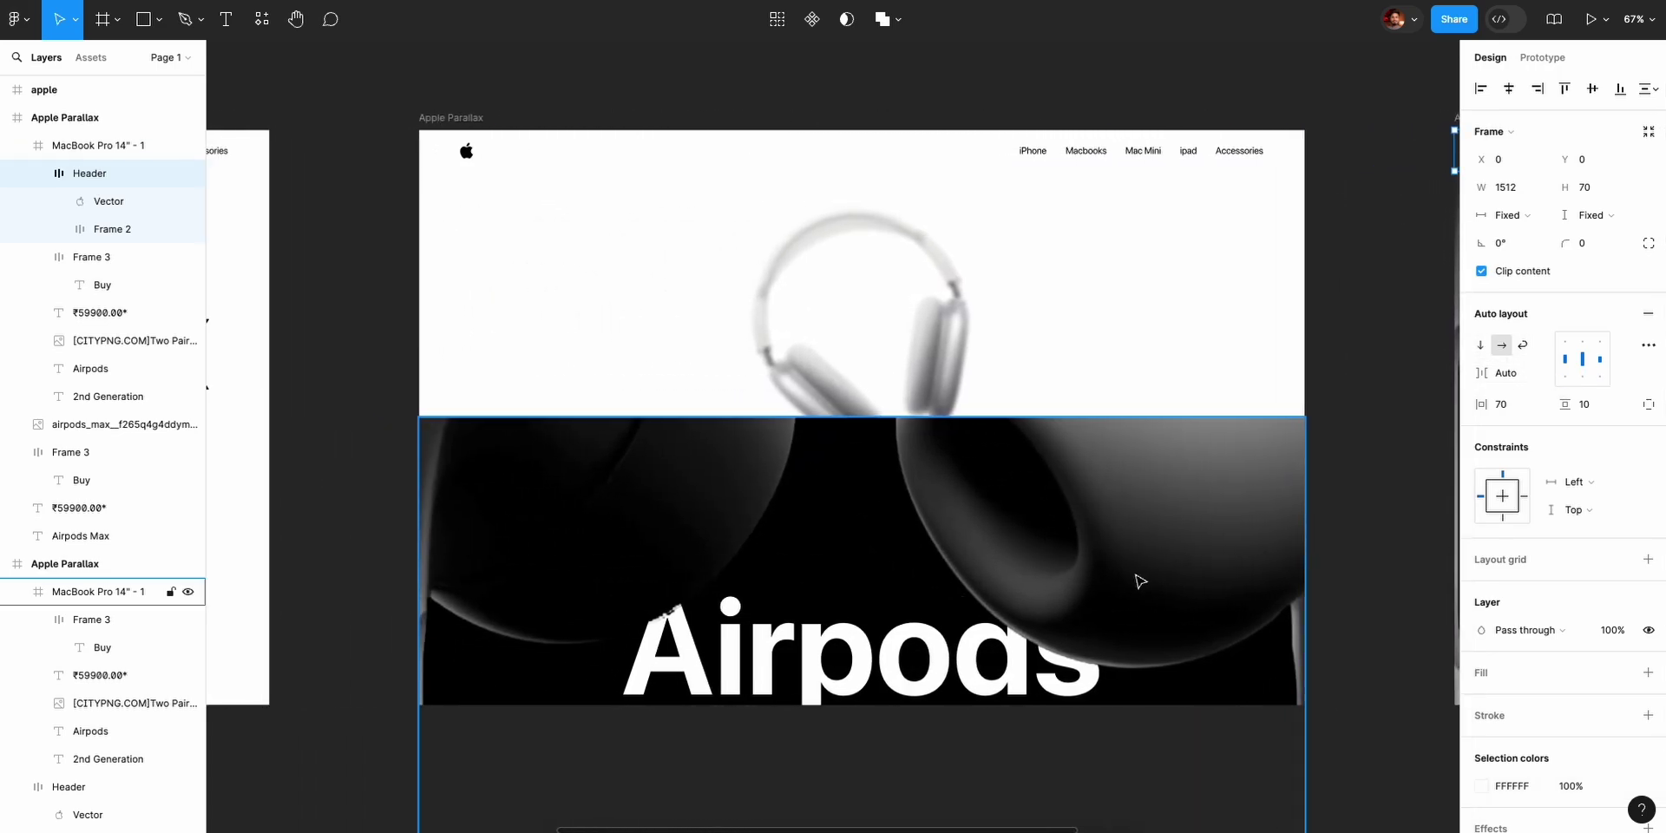
scroll(1141, 600, left, 6)
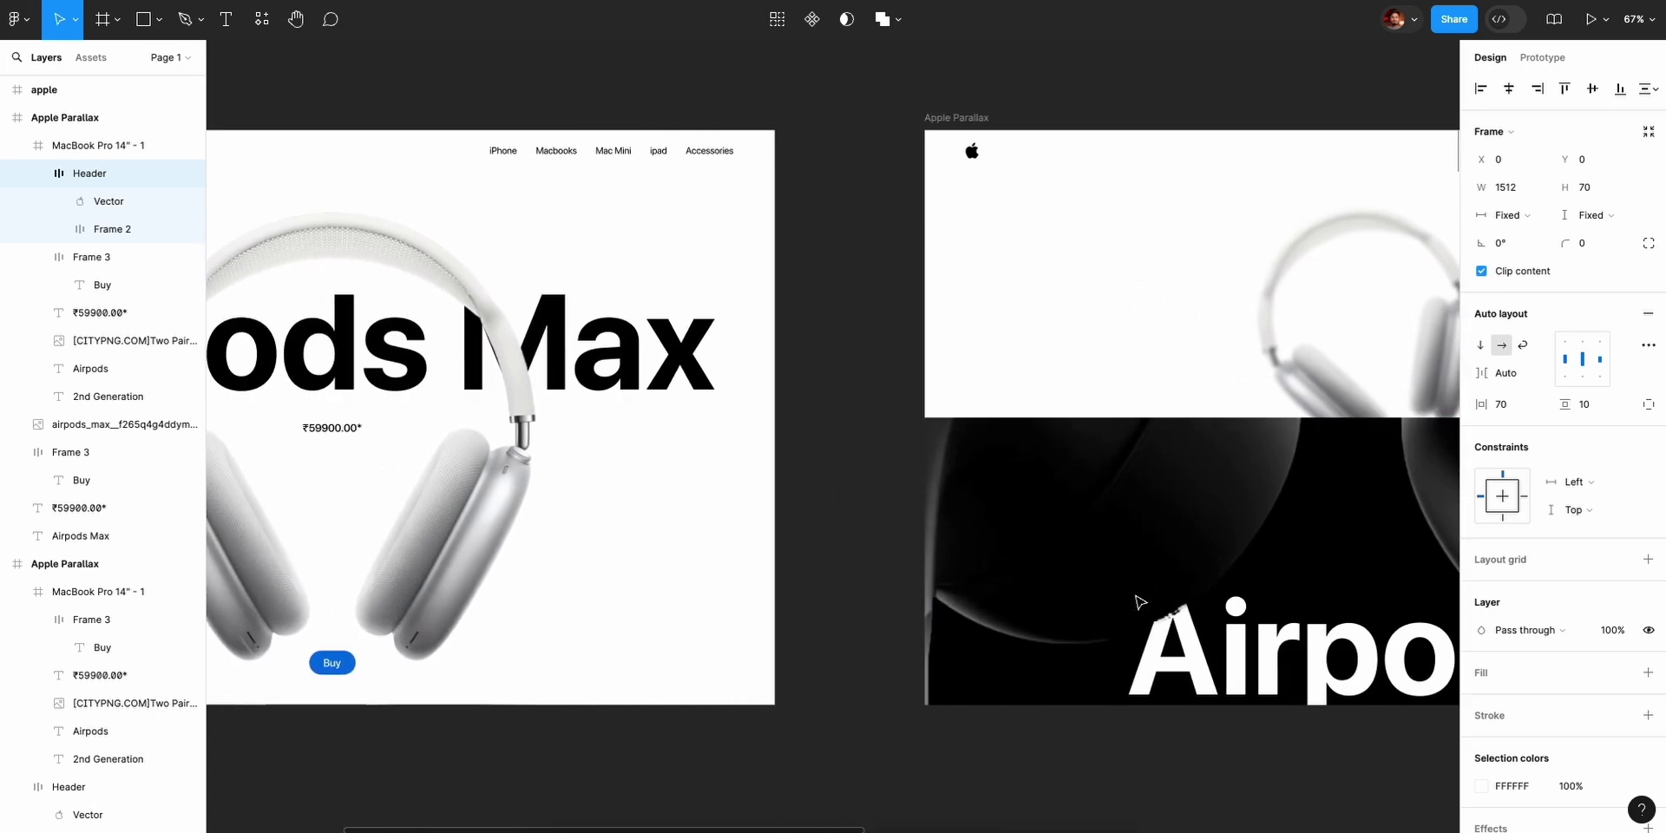
scroll(1318, 657, right, 2)
scroll(1083, 544, right, 7)
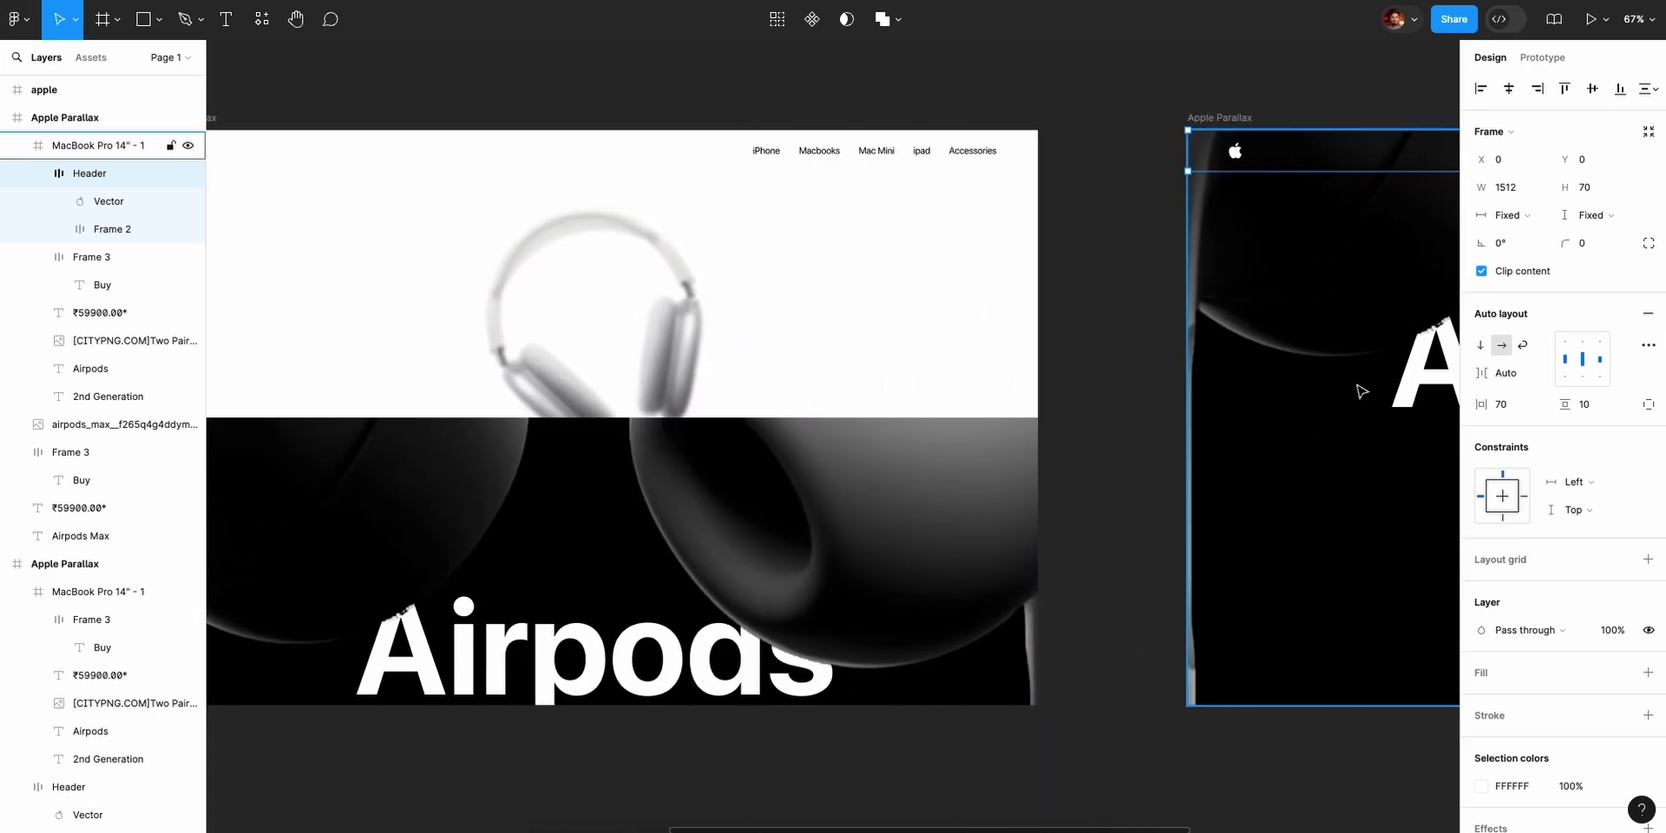
click(891, 529)
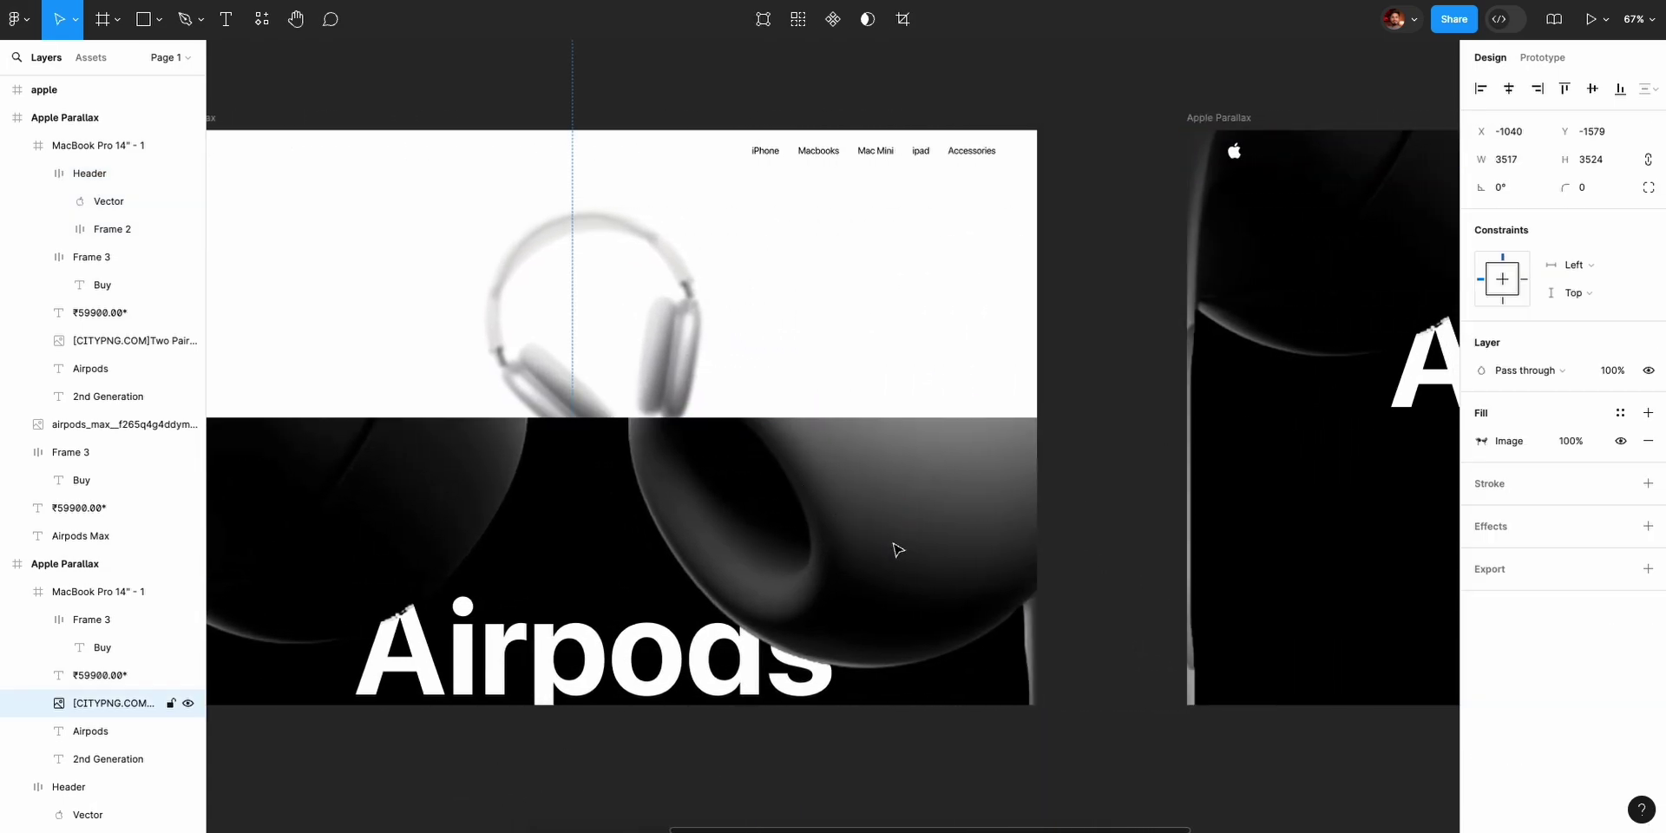
drag(900, 561, 910, 566)
double_click(909, 525)
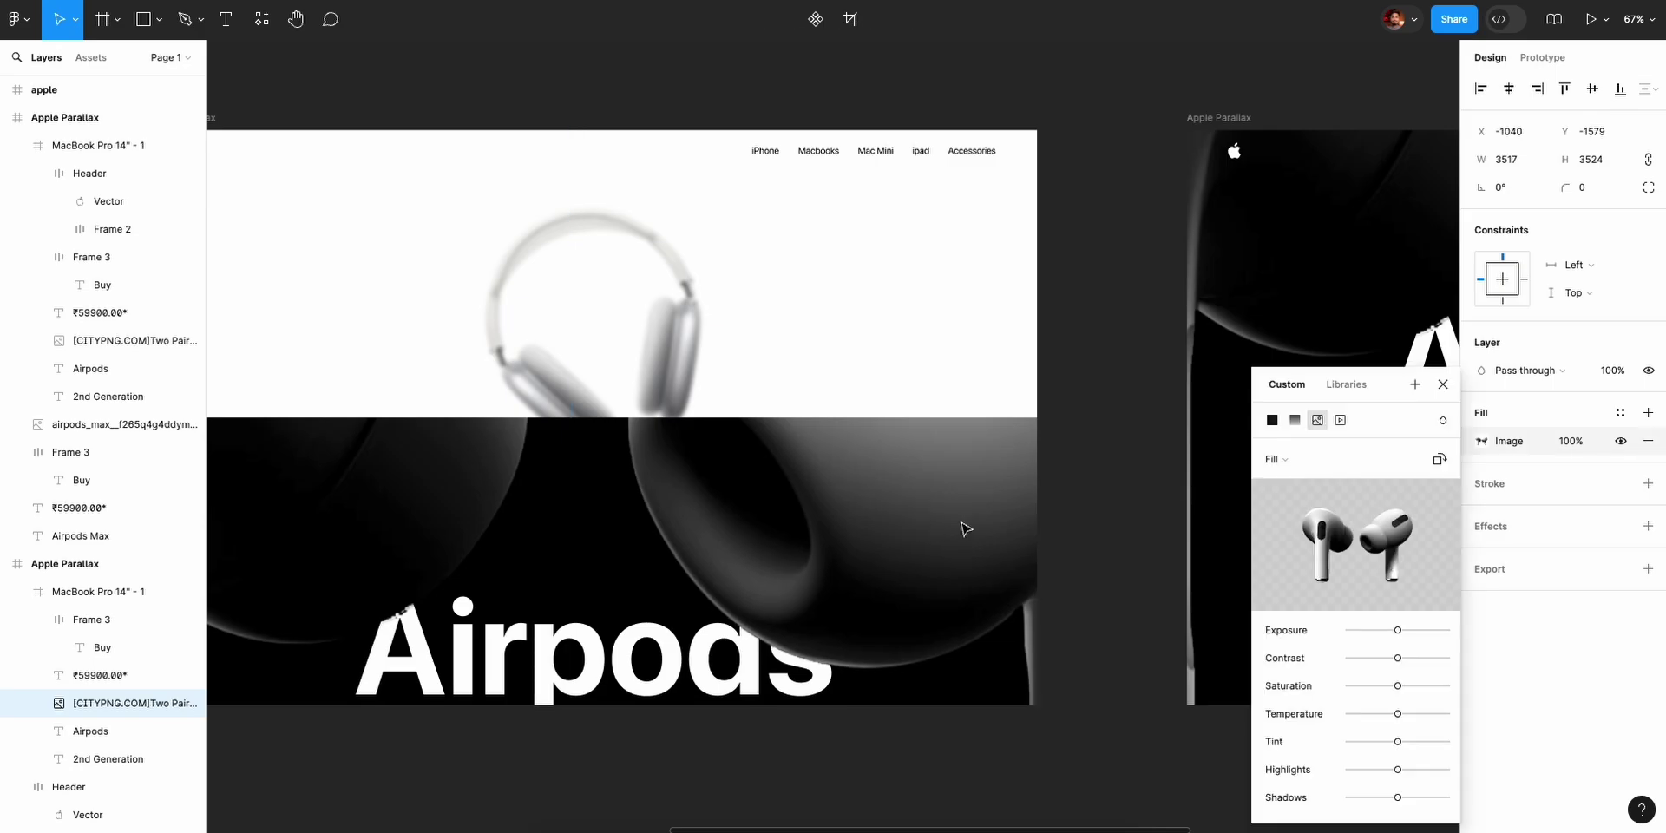
click(1440, 387)
key(shift+1)
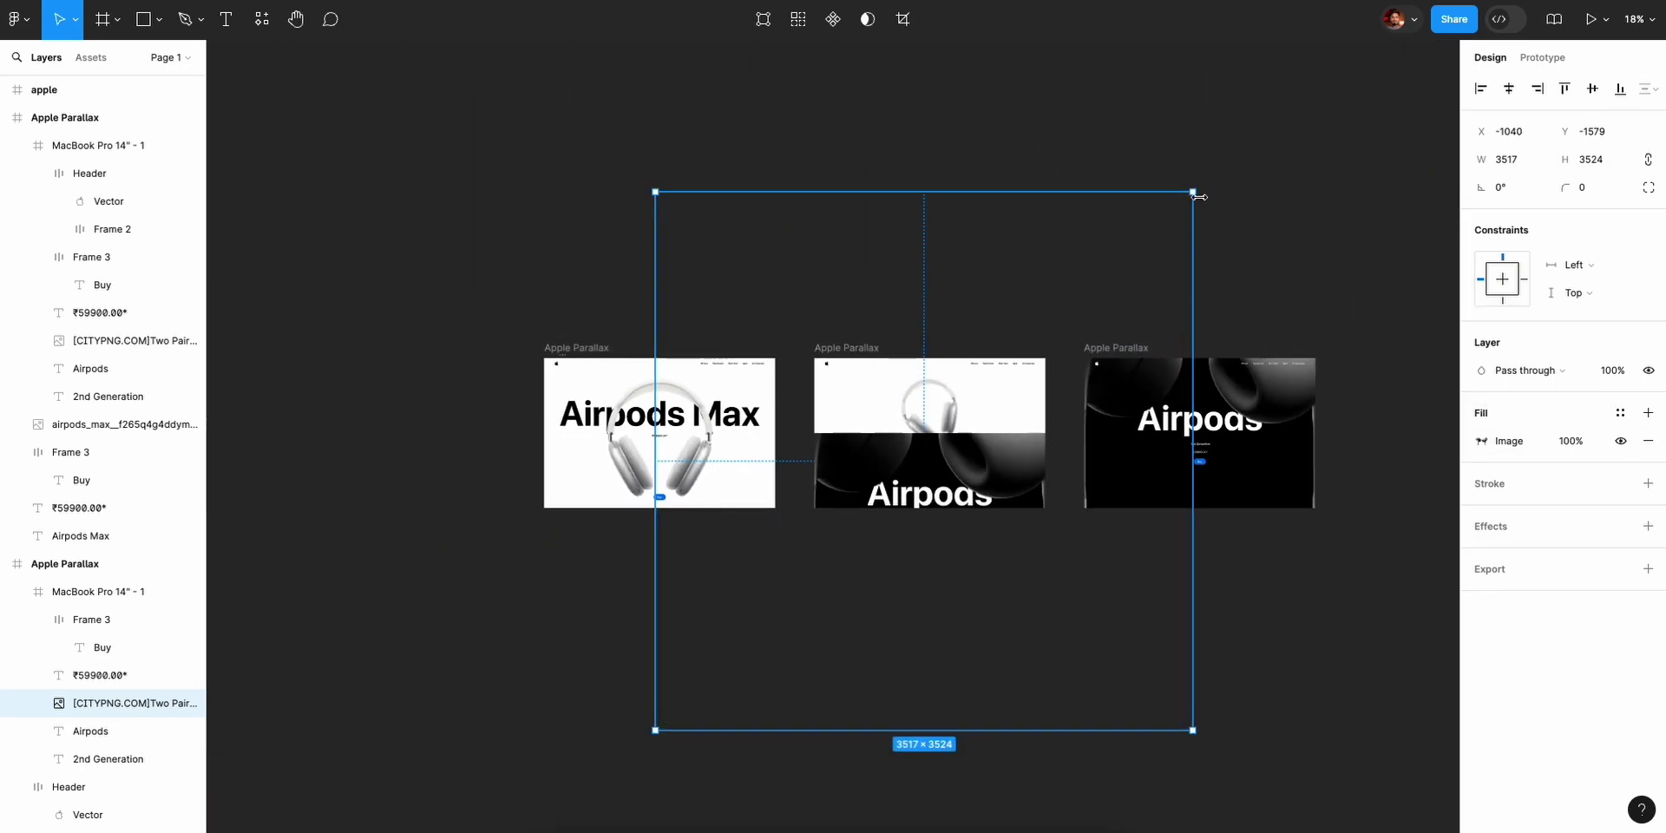
drag(1196, 193, 1112, 260)
click(1263, 261)
scroll(1350, 379, up, 5)
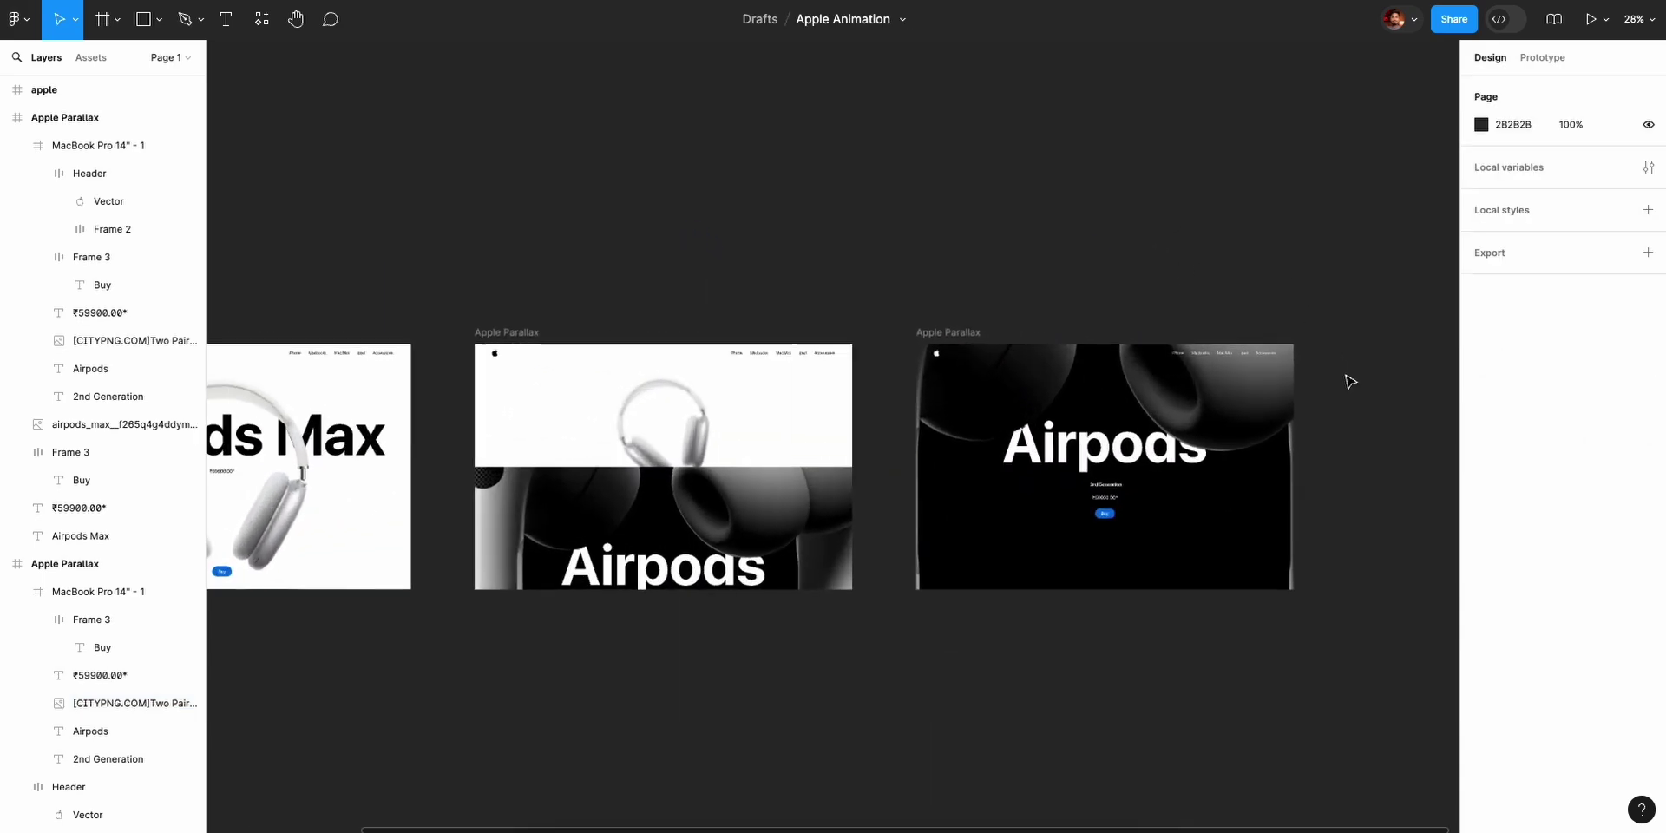
Scale the third frame's oversized earbuds image down to about 1447 × 1450.
click(1223, 415)
scroll(1254, 410, up, 2)
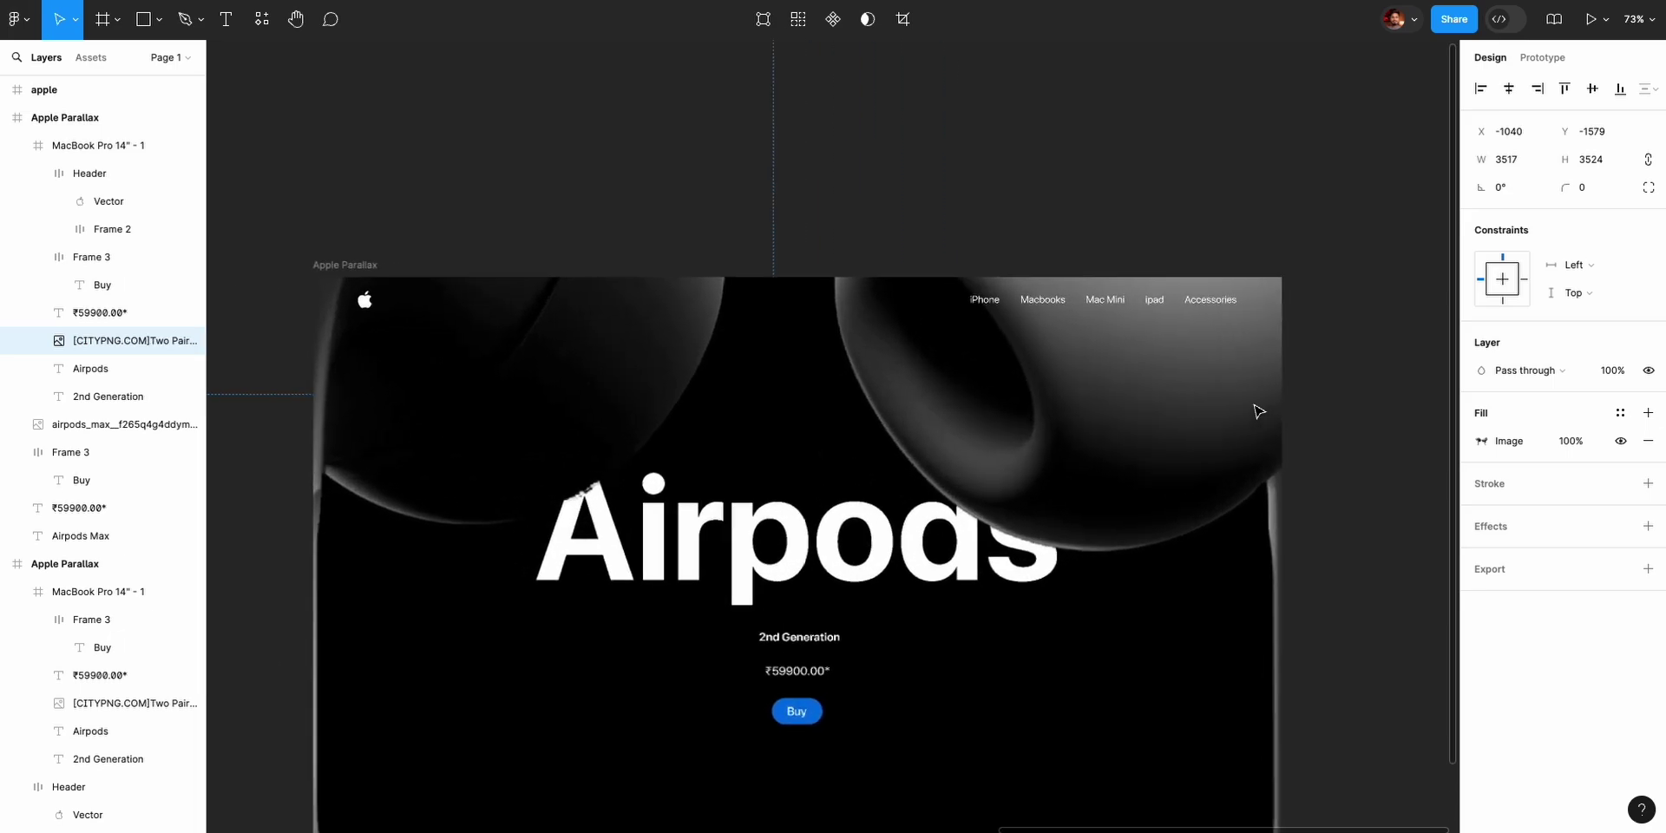
scroll(1256, 404, down, 5)
drag(1391, 168, 1253, 304)
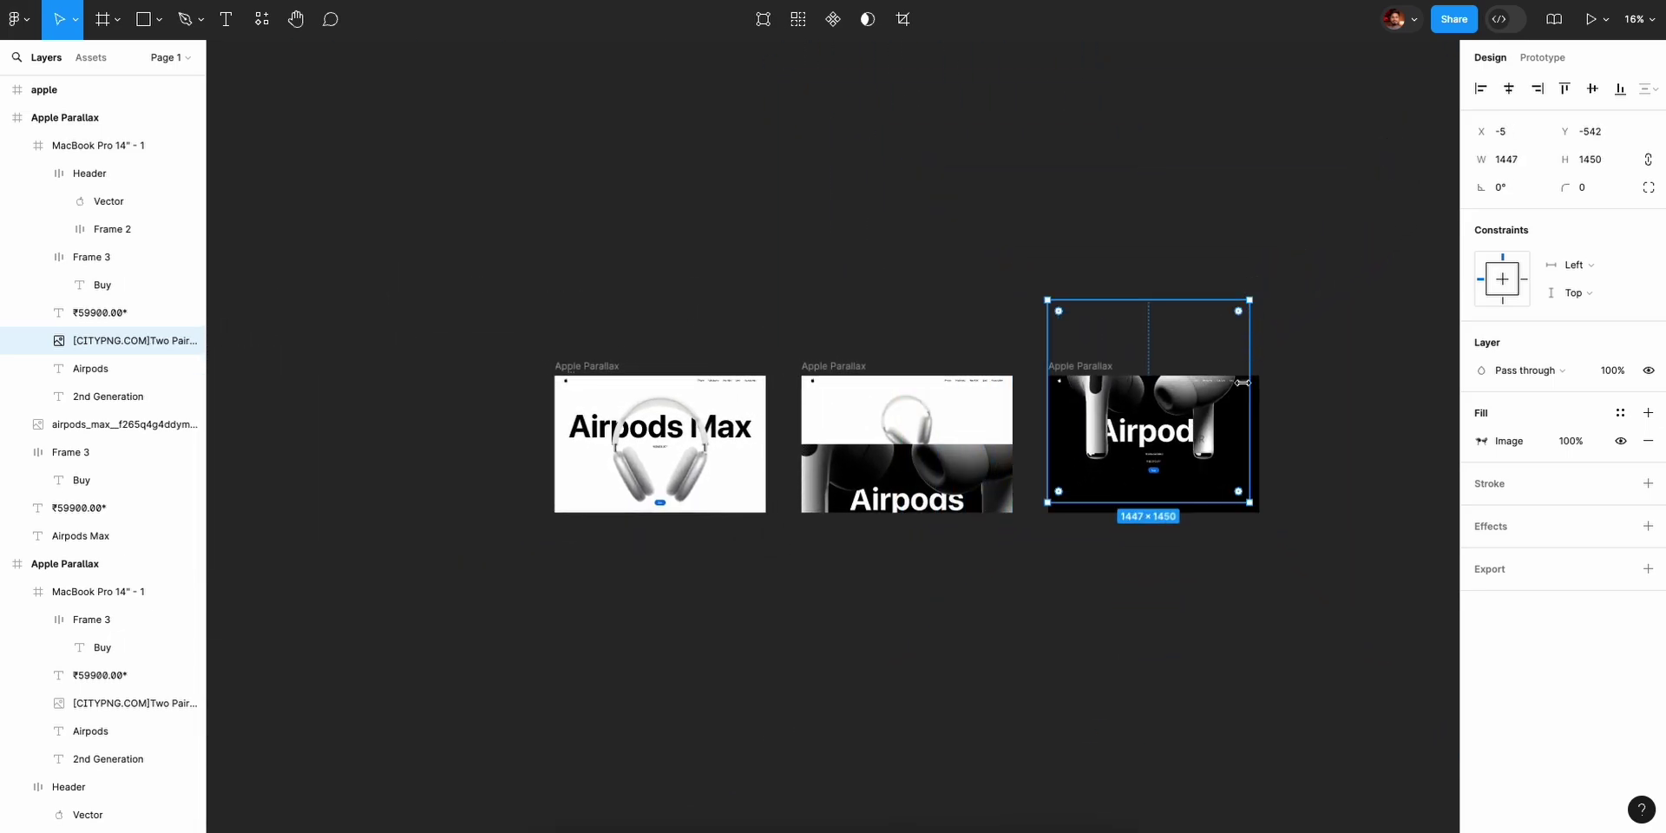
scroll(1241, 363, up, 5)
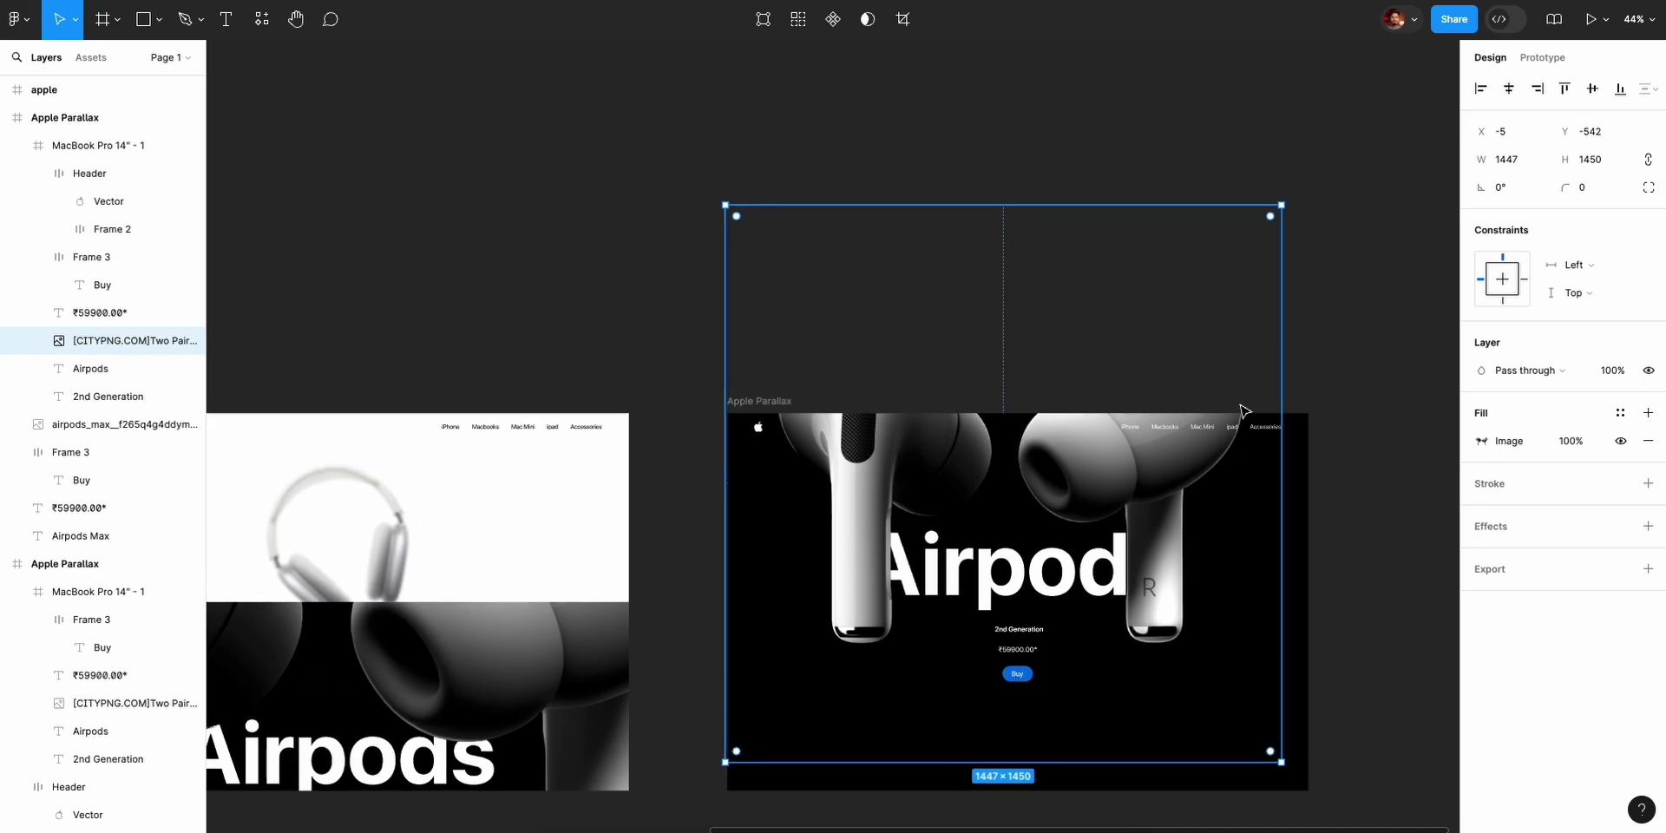
Resize the third frame's earbuds image to 1471 × 1476, move it down to Y 132, and centre it horizontally on the black page.
drag(1171, 474, 1115, 580)
scroll(1108, 570, down, 2)
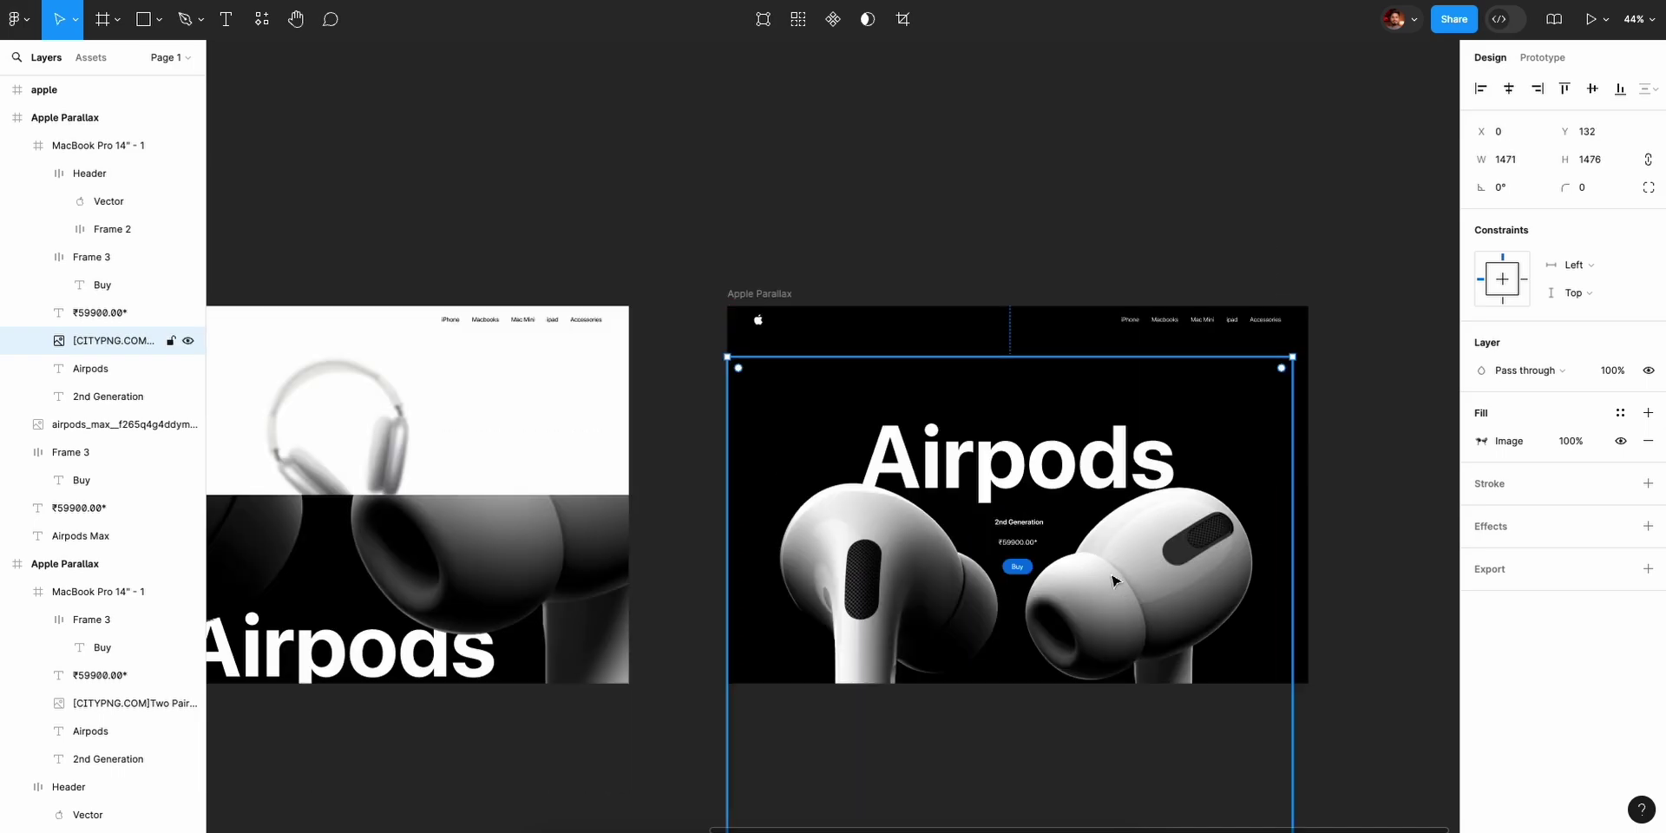
scroll(1170, 486, up, 3)
click(1509, 89)
scroll(1331, 465, down, 2)
scroll(1333, 465, up, 3)
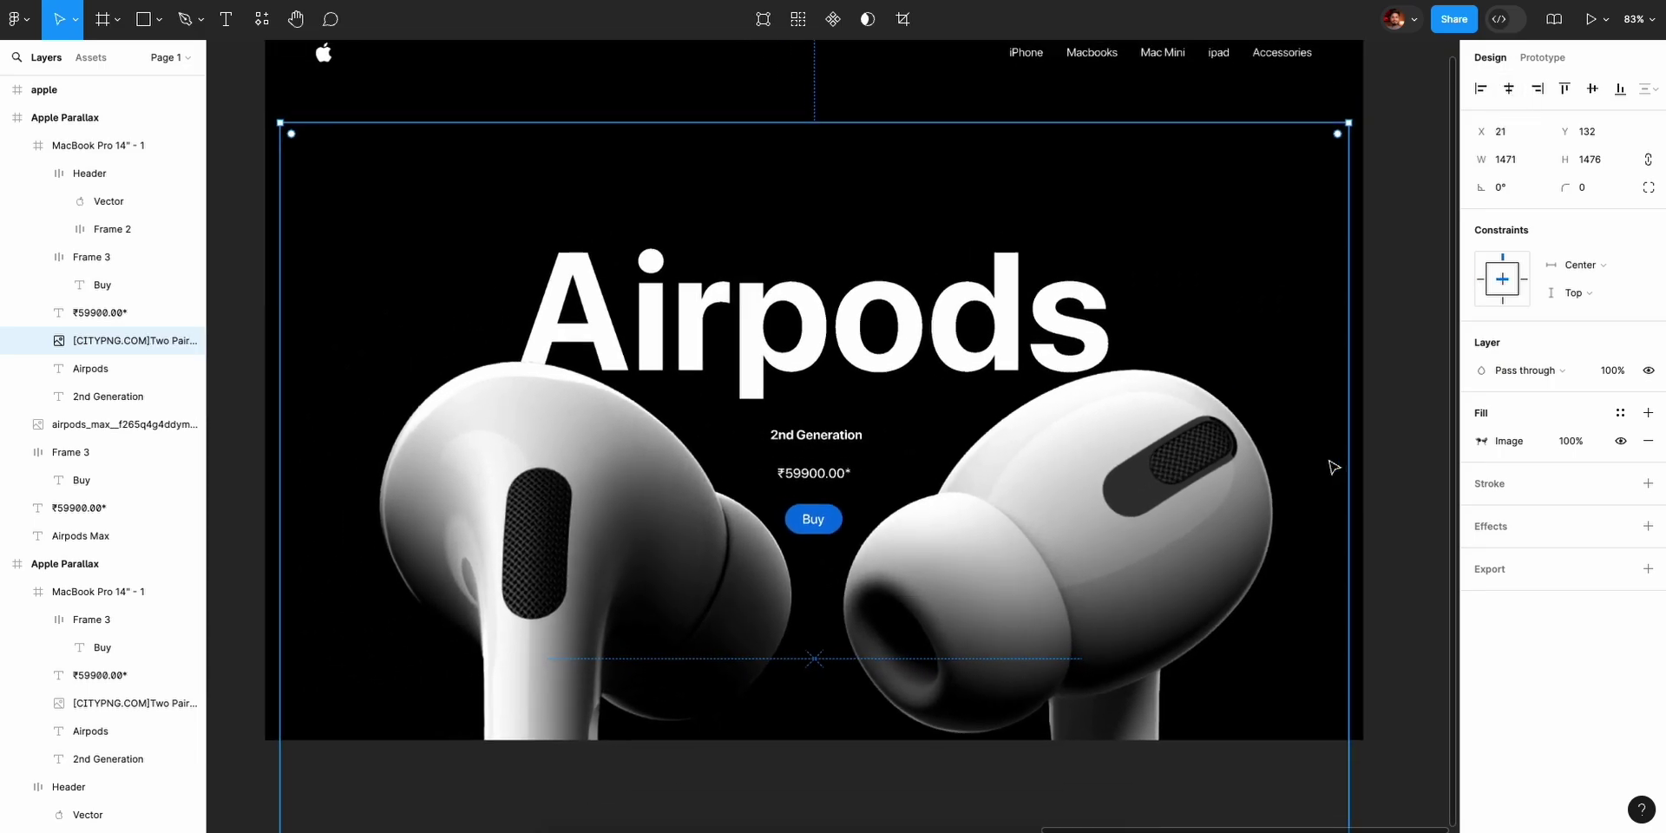
scroll(1333, 467, down, 1)
key(Escape)
scroll(1302, 425, down, 1)
scroll(1271, 387, up, 3)
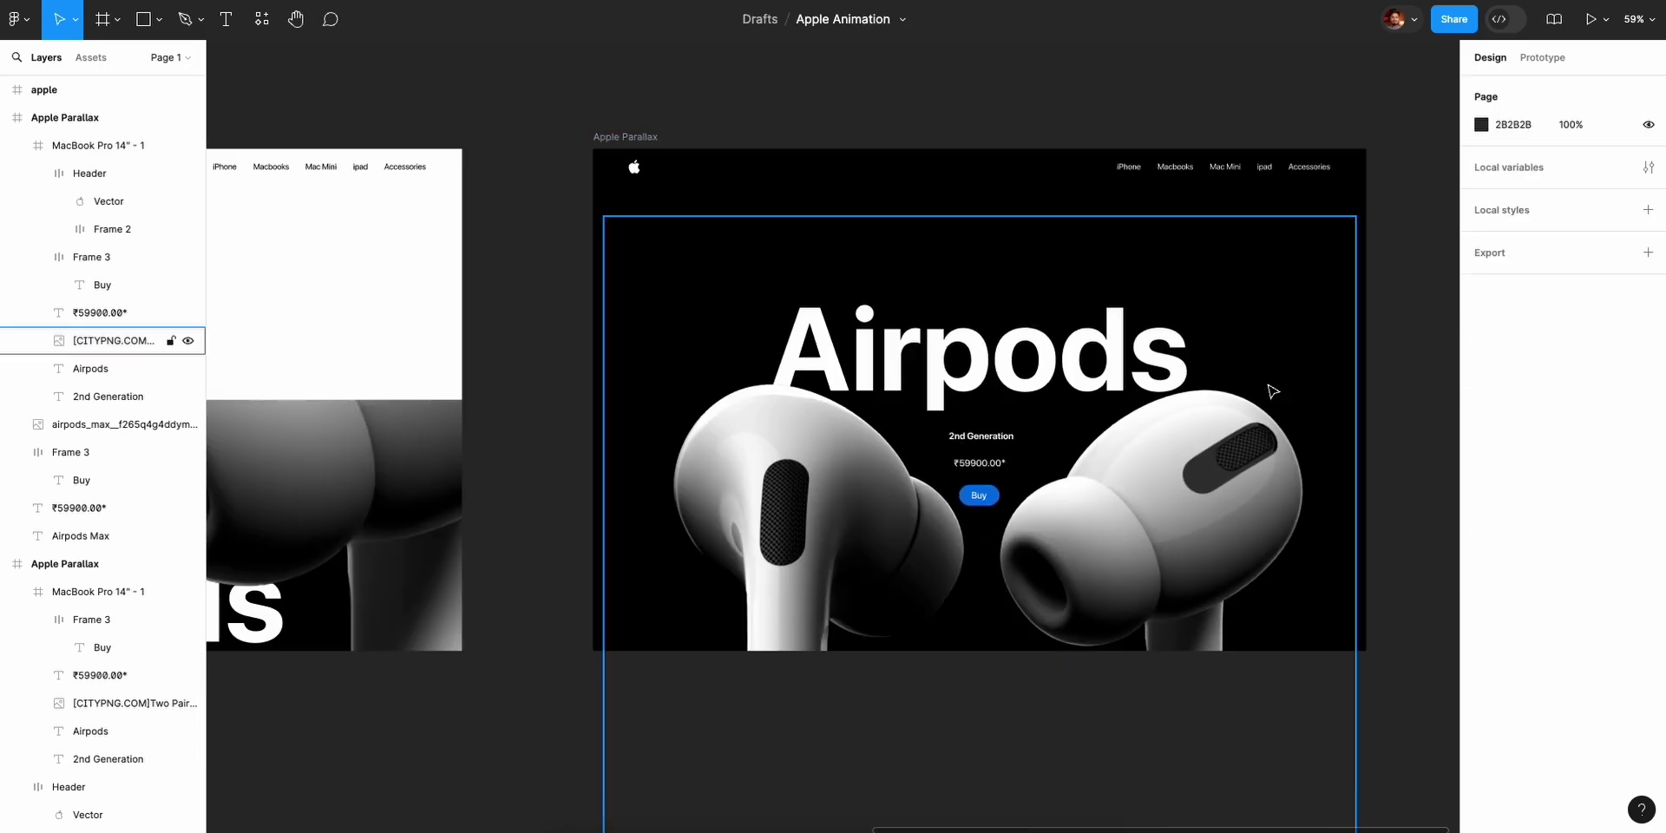
scroll(1271, 391, down, 6)
scroll(1271, 390, up, 1)
click(976, 423)
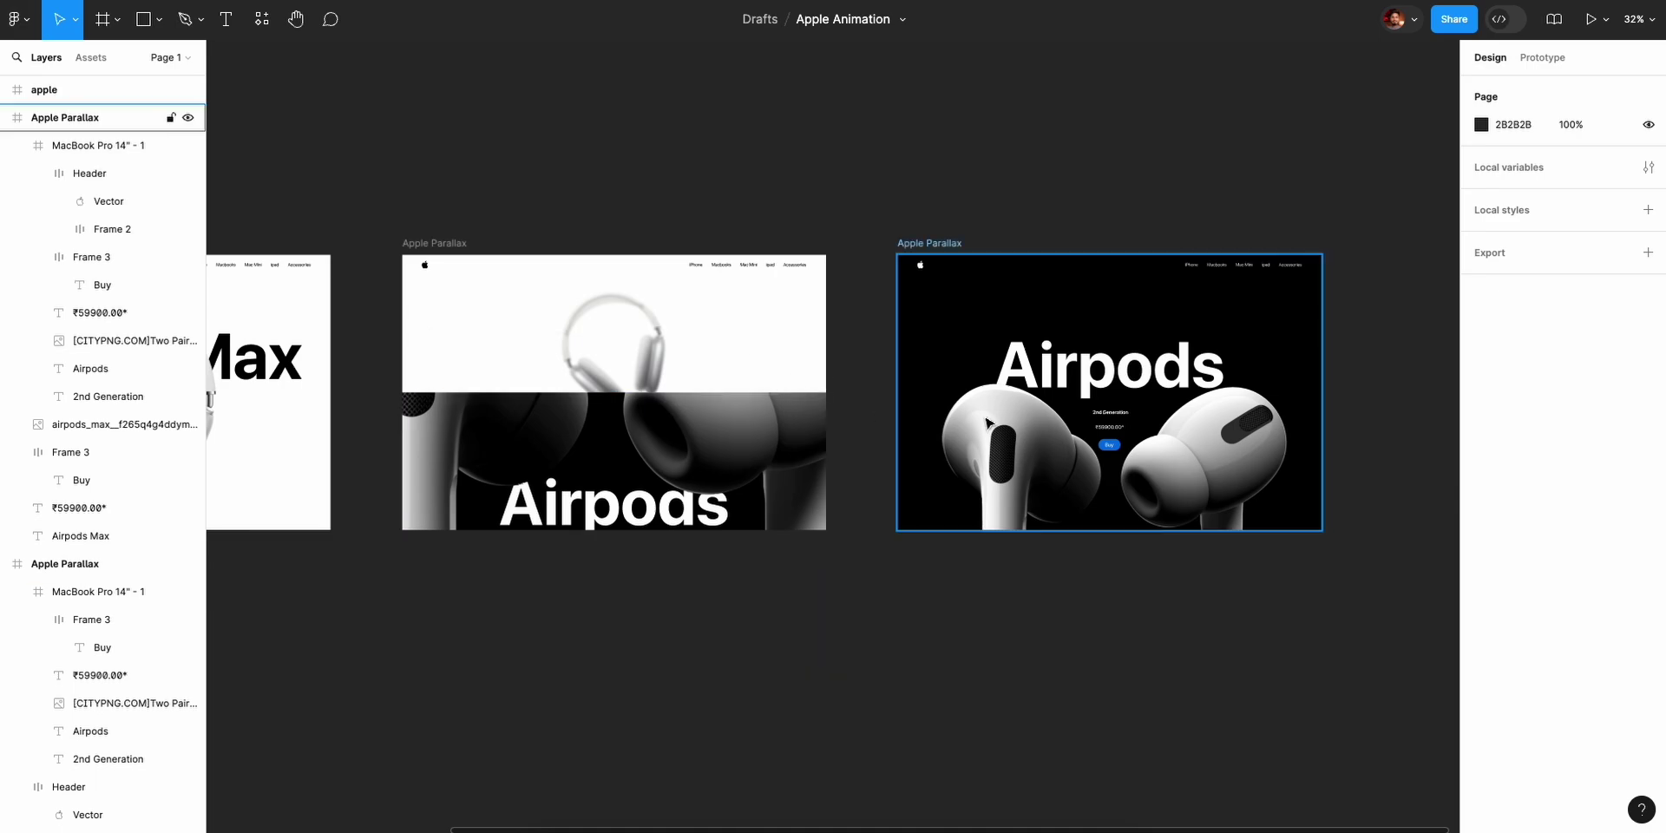
Move the third frame's Airpods title up to Y 144, above the earbuds.
scroll(1203, 337, up, 4)
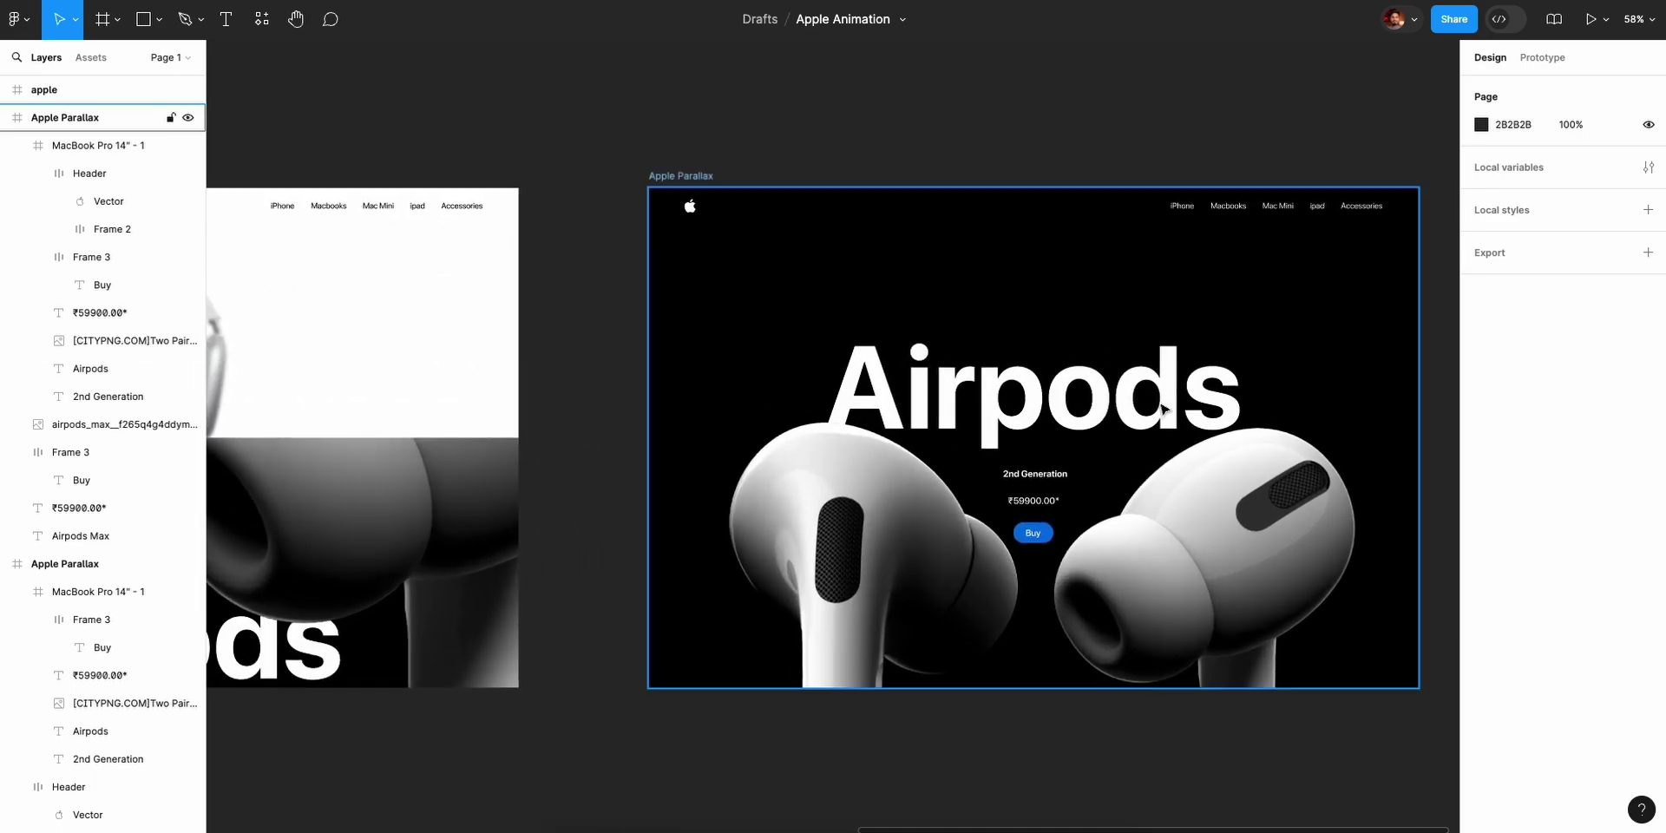
click(1181, 375)
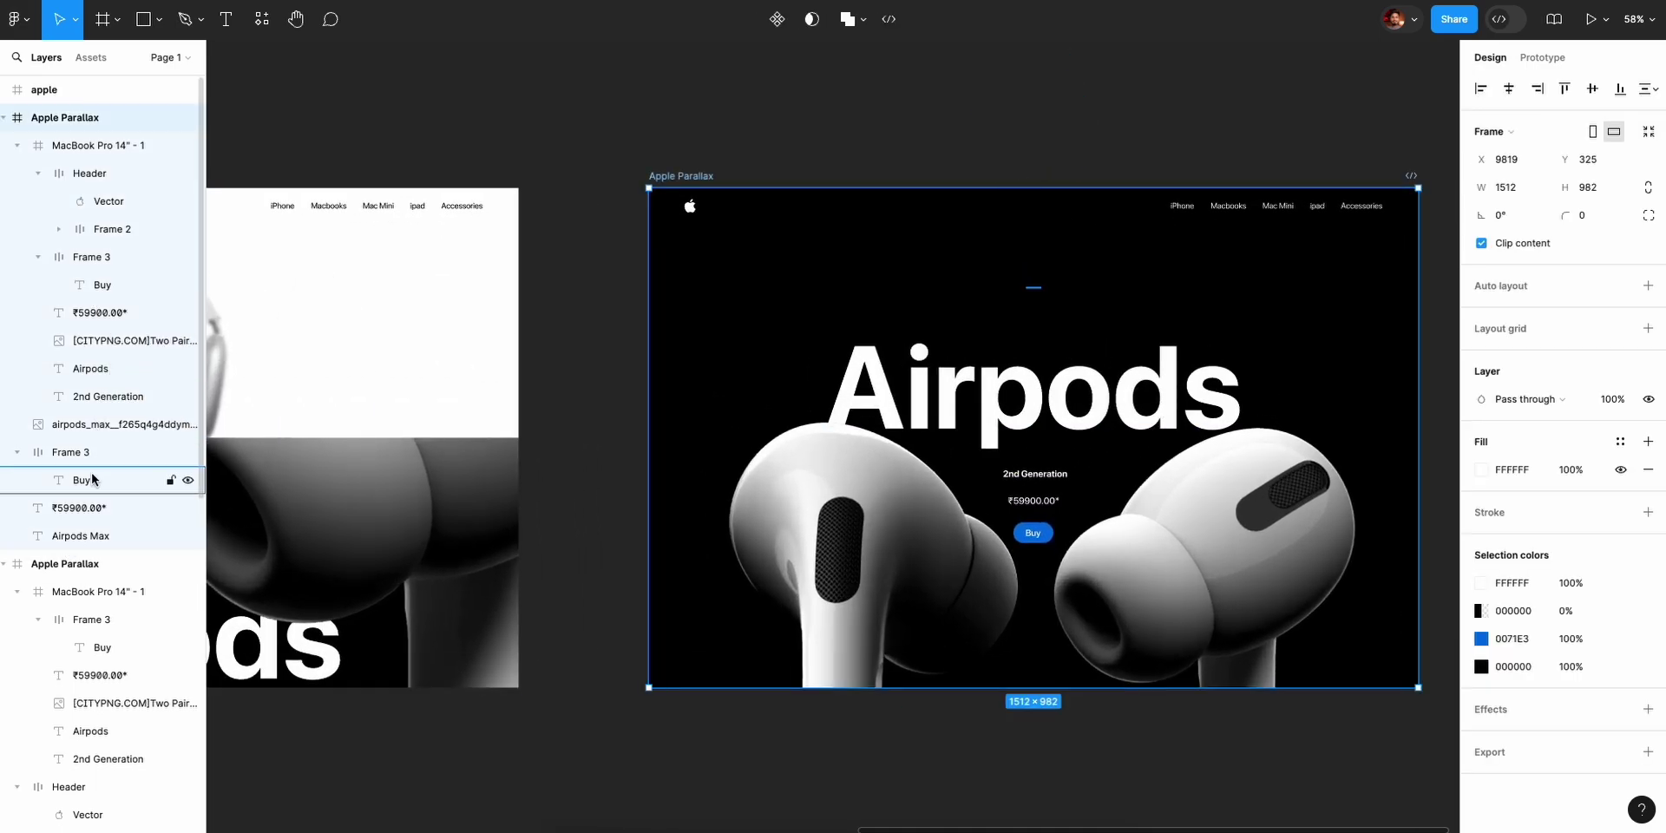
click(96, 426)
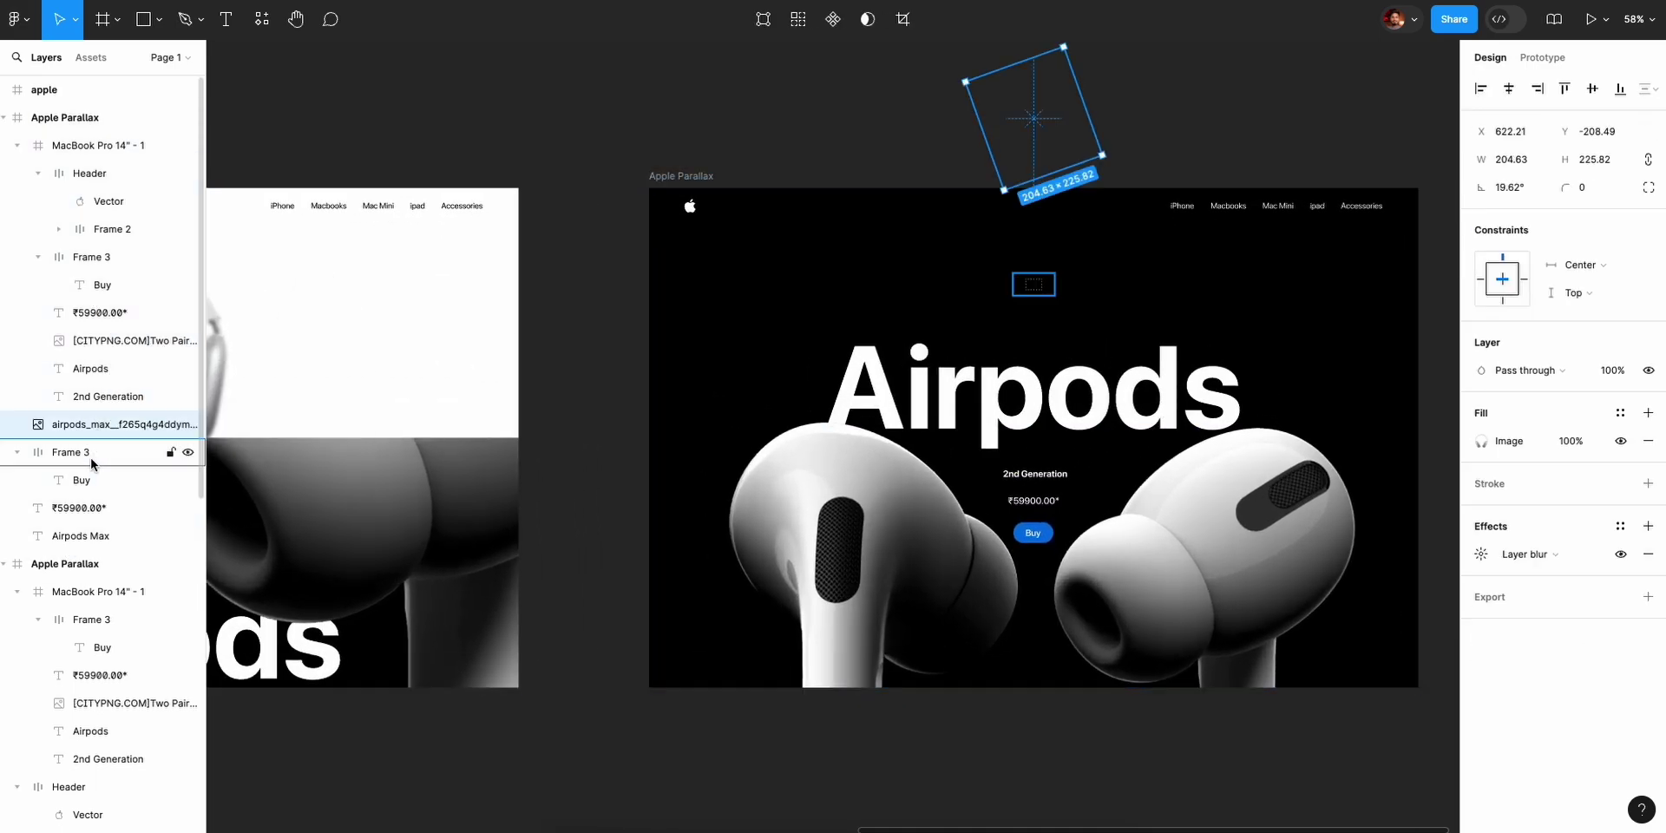
click(91, 535)
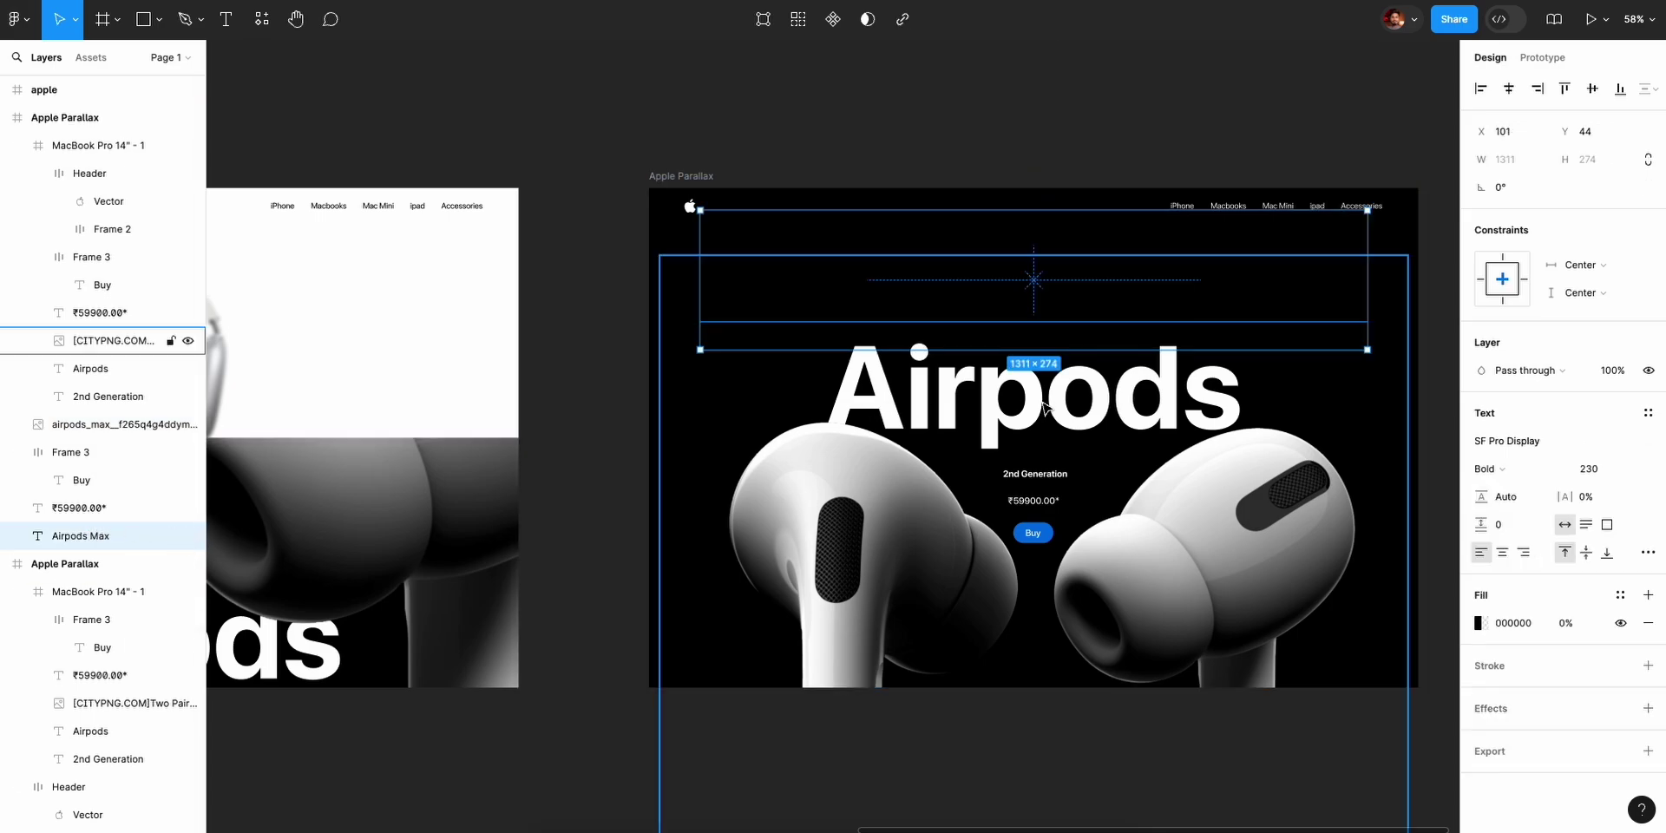
click(94, 378)
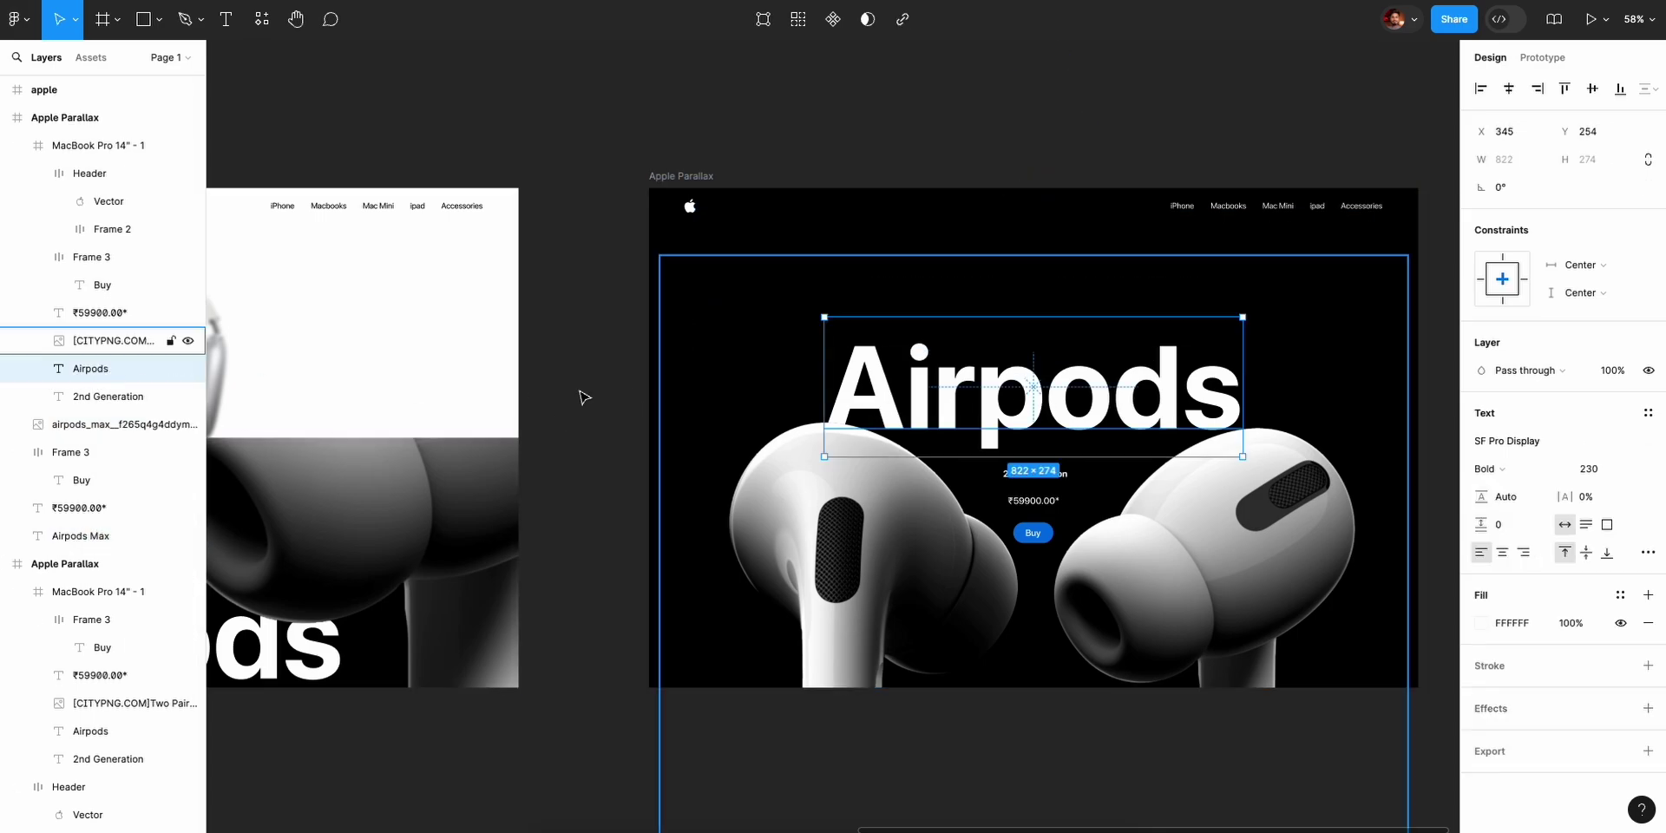
key(shift+Up)
key(shift+Up)
key(shift+Up)
key(shift+Up)
key(shift+Up)
key(shift+Up)
key(shift+Up)
key(shift+Up)
key(shift+Up)
key(shift+Up)
key(shift+Up)
key(shift+Up)
key(shift+Up)
key(shift+Up)
key(shift+Up)
key(shift+Up)
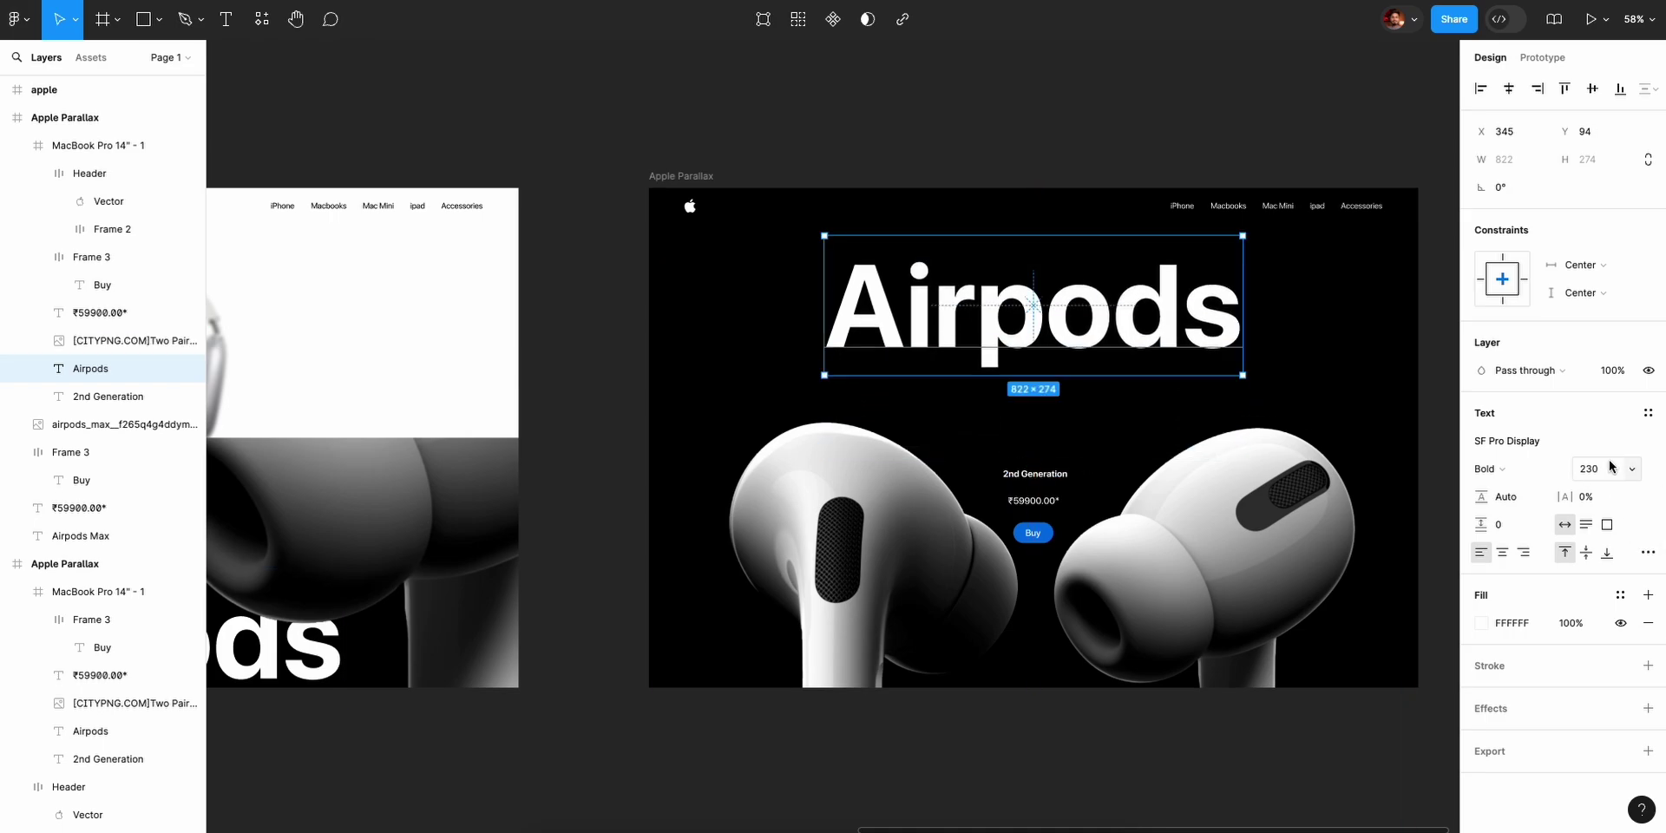
click(105, 341)
click(104, 370)
Move the third frame's 2nd Generation text and price up beneath the title, and its Buy button up to Y 567.
click(104, 394)
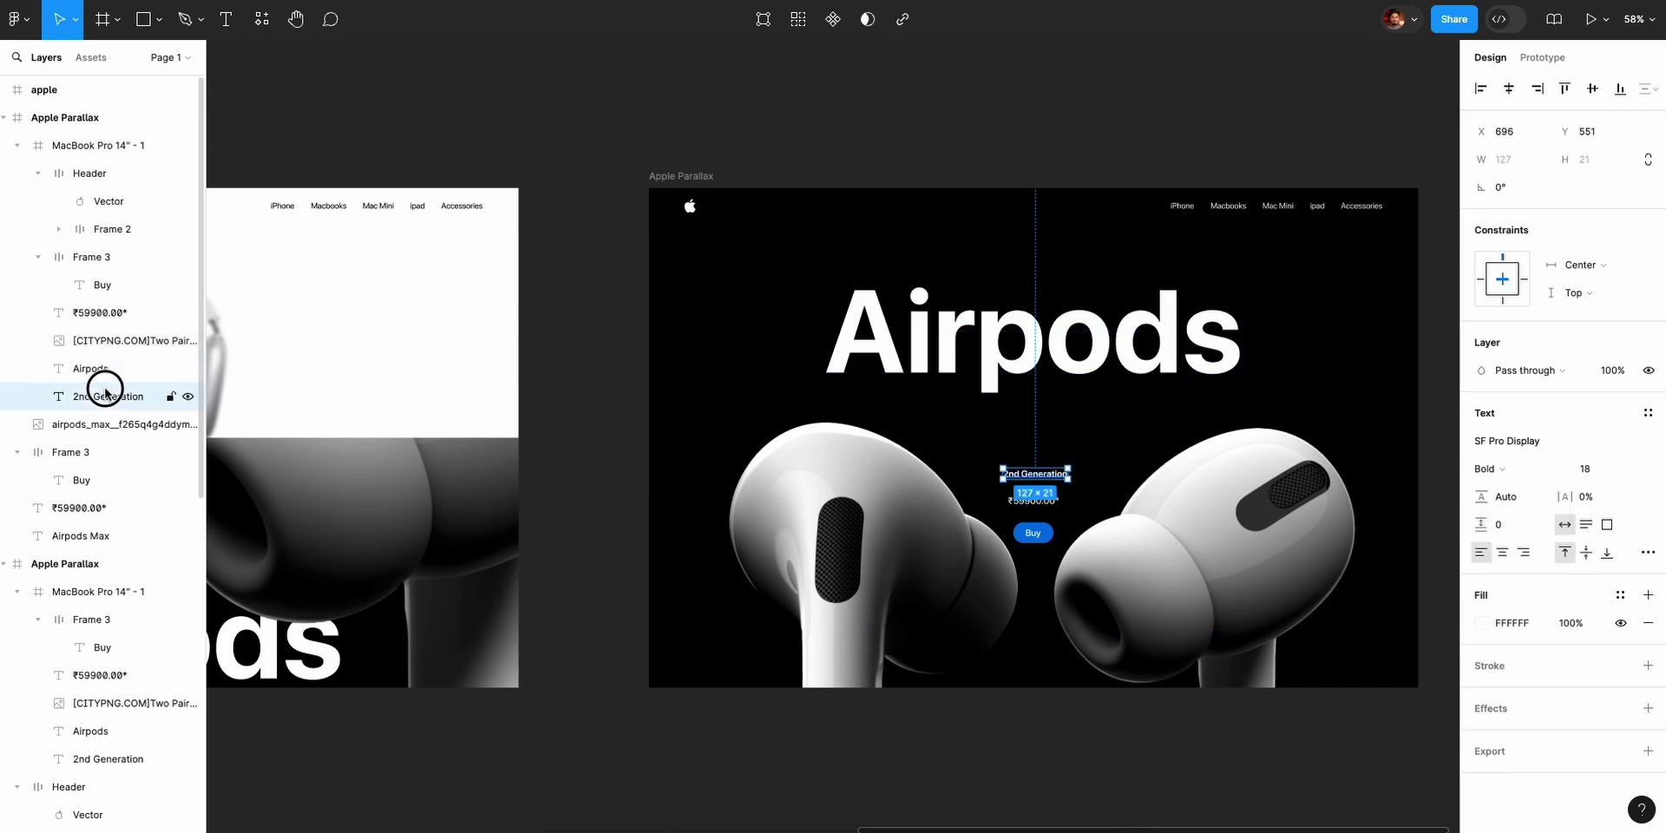
shift+click(110, 314)
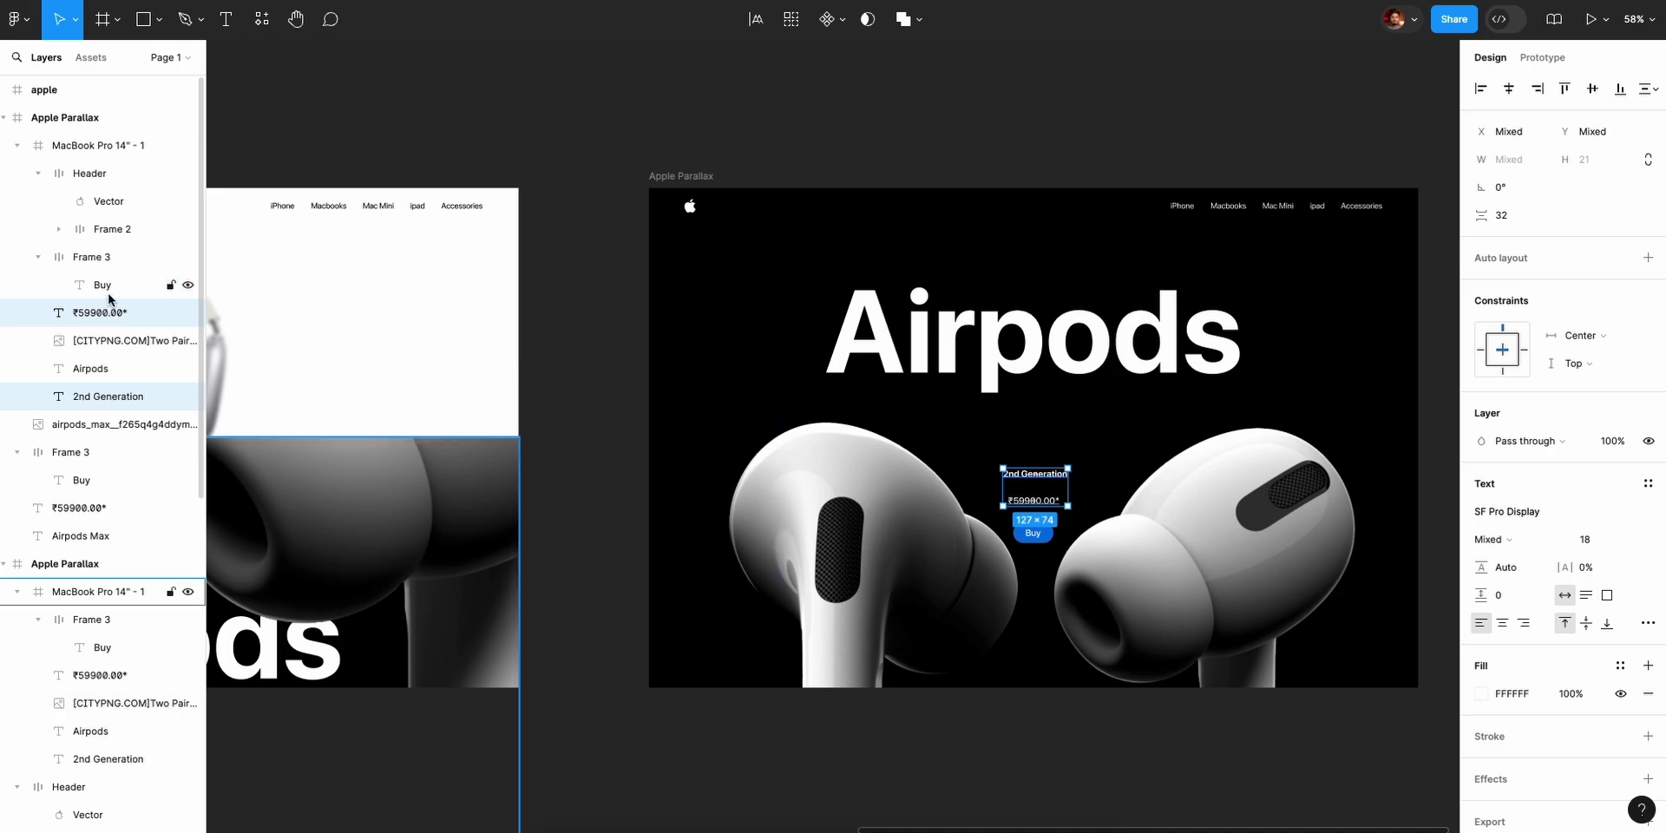
click(110, 258)
key(shift+Up)
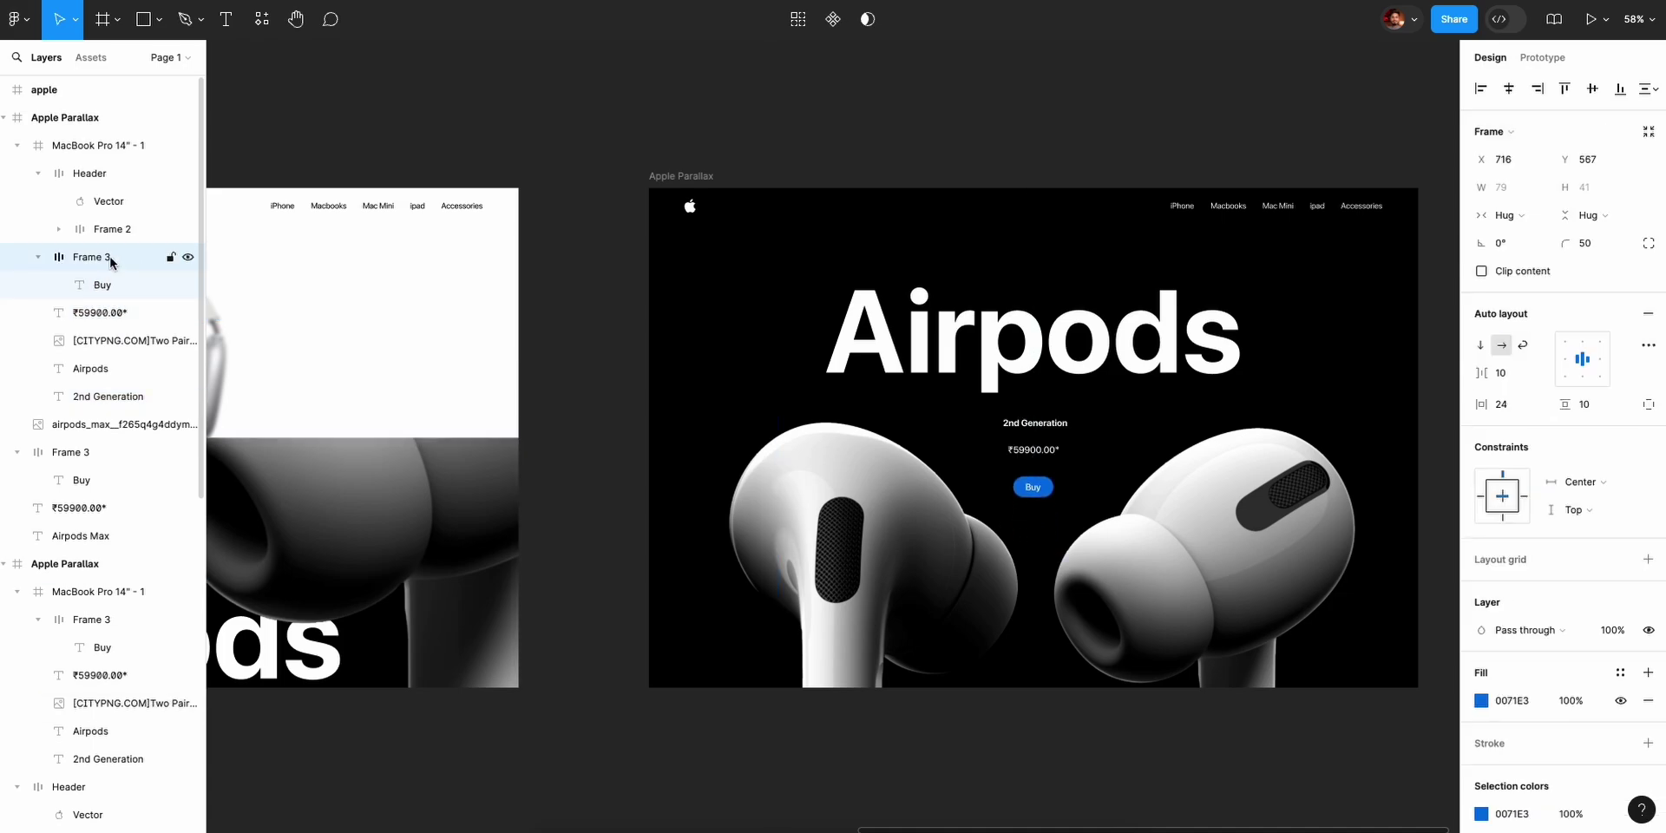
click(583, 407)
Duplicate the third Apple Parallax frame as a fourth frame beside it, at X 11532 and Y 325.
scroll(677, 404, right, 5)
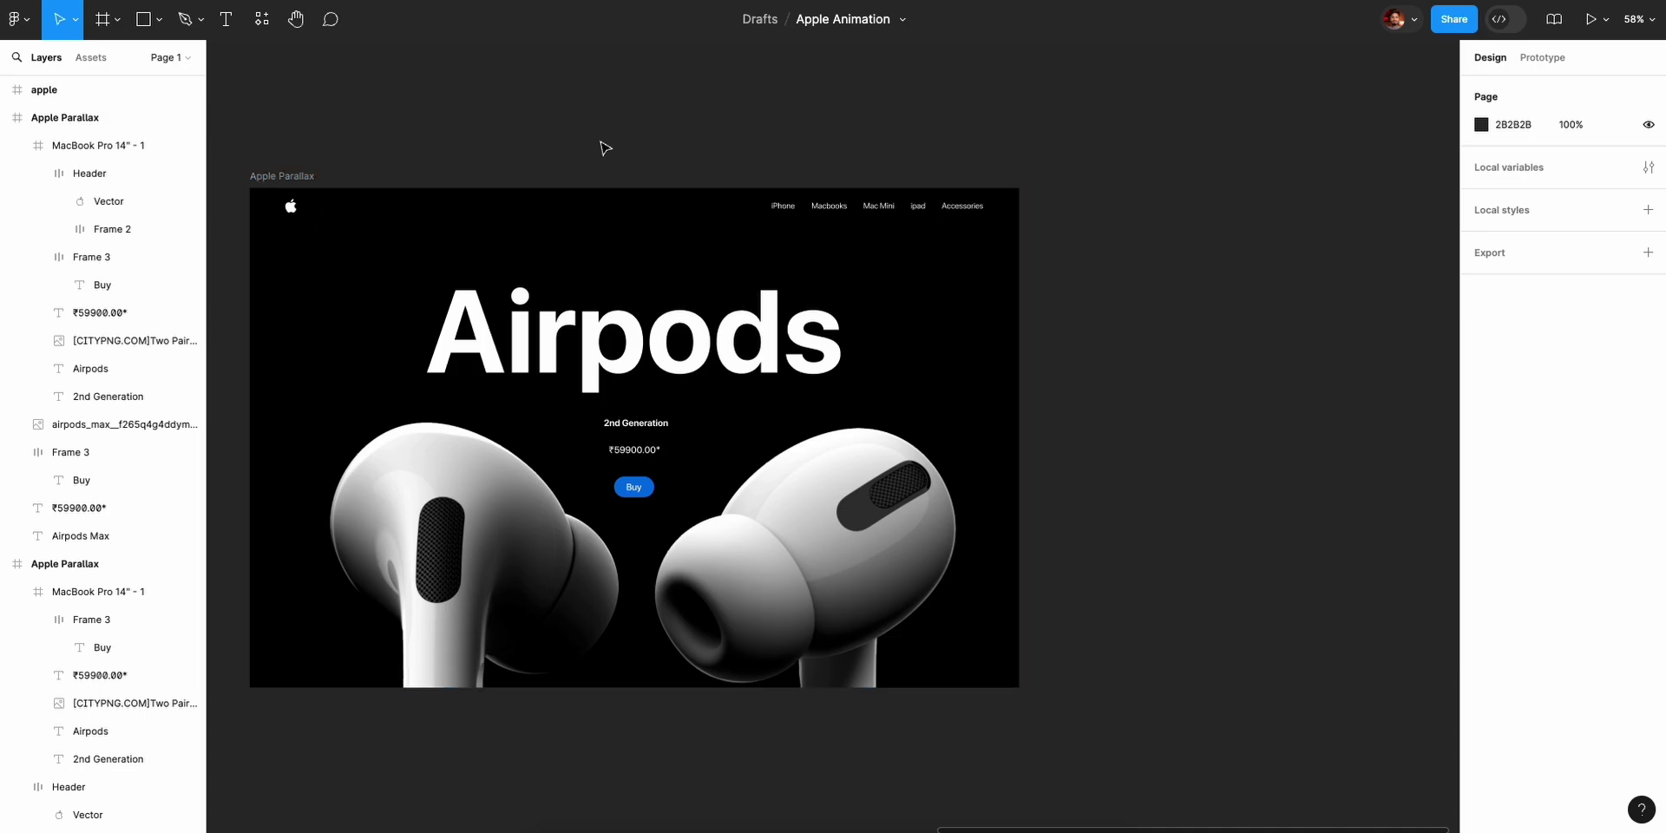
scroll(605, 150, up, 3)
scroll(605, 150, down, 5)
scroll(587, 171, up, 2)
scroll(581, 174, left, 3)
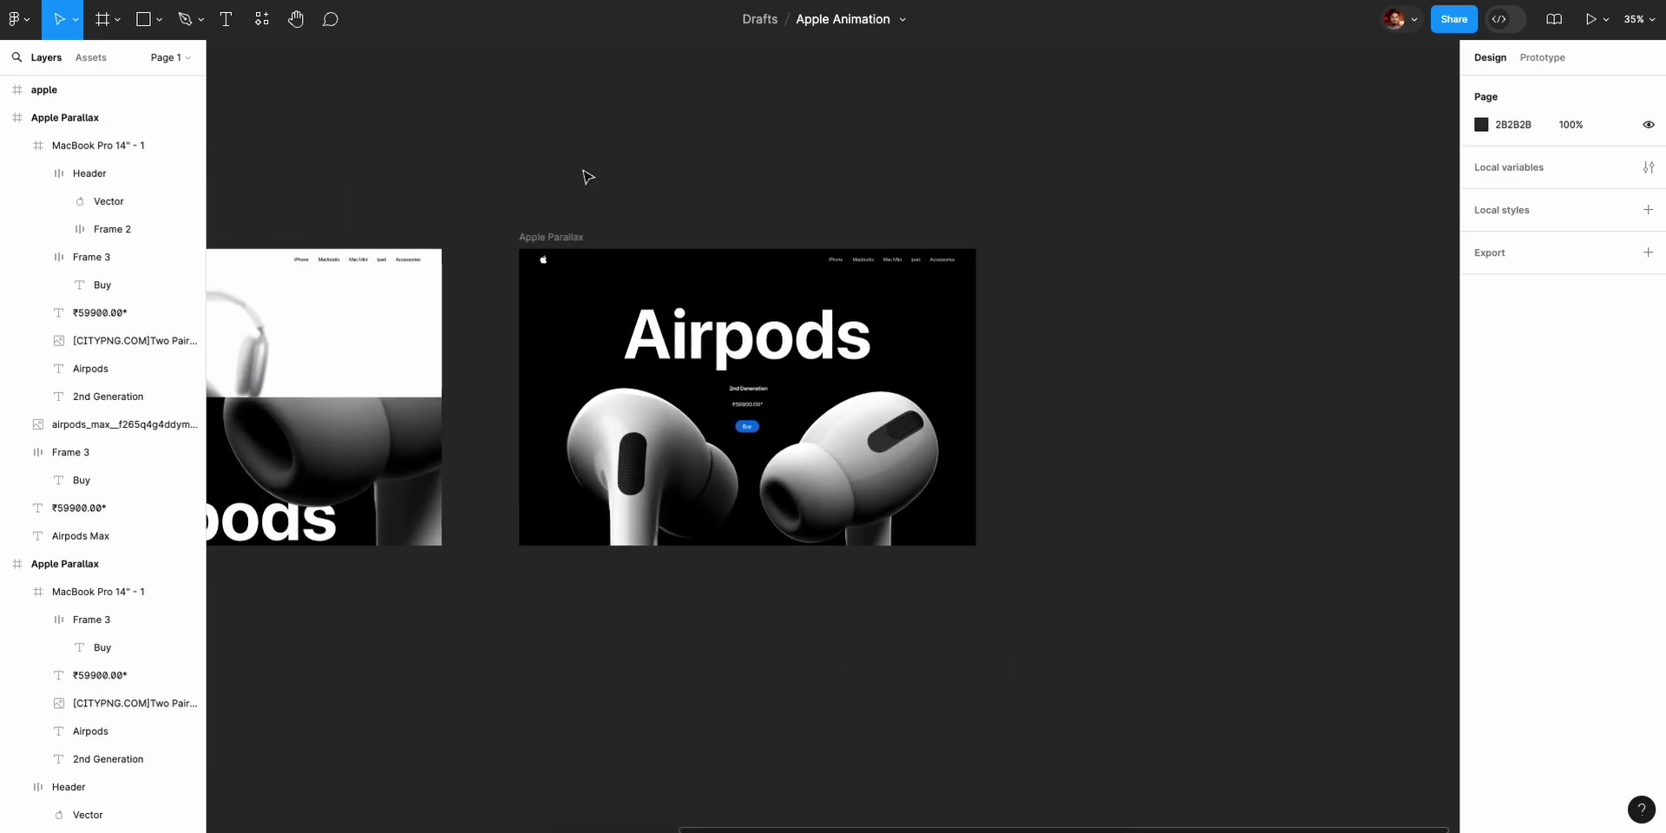
scroll(607, 233, up, 3)
click(576, 245)
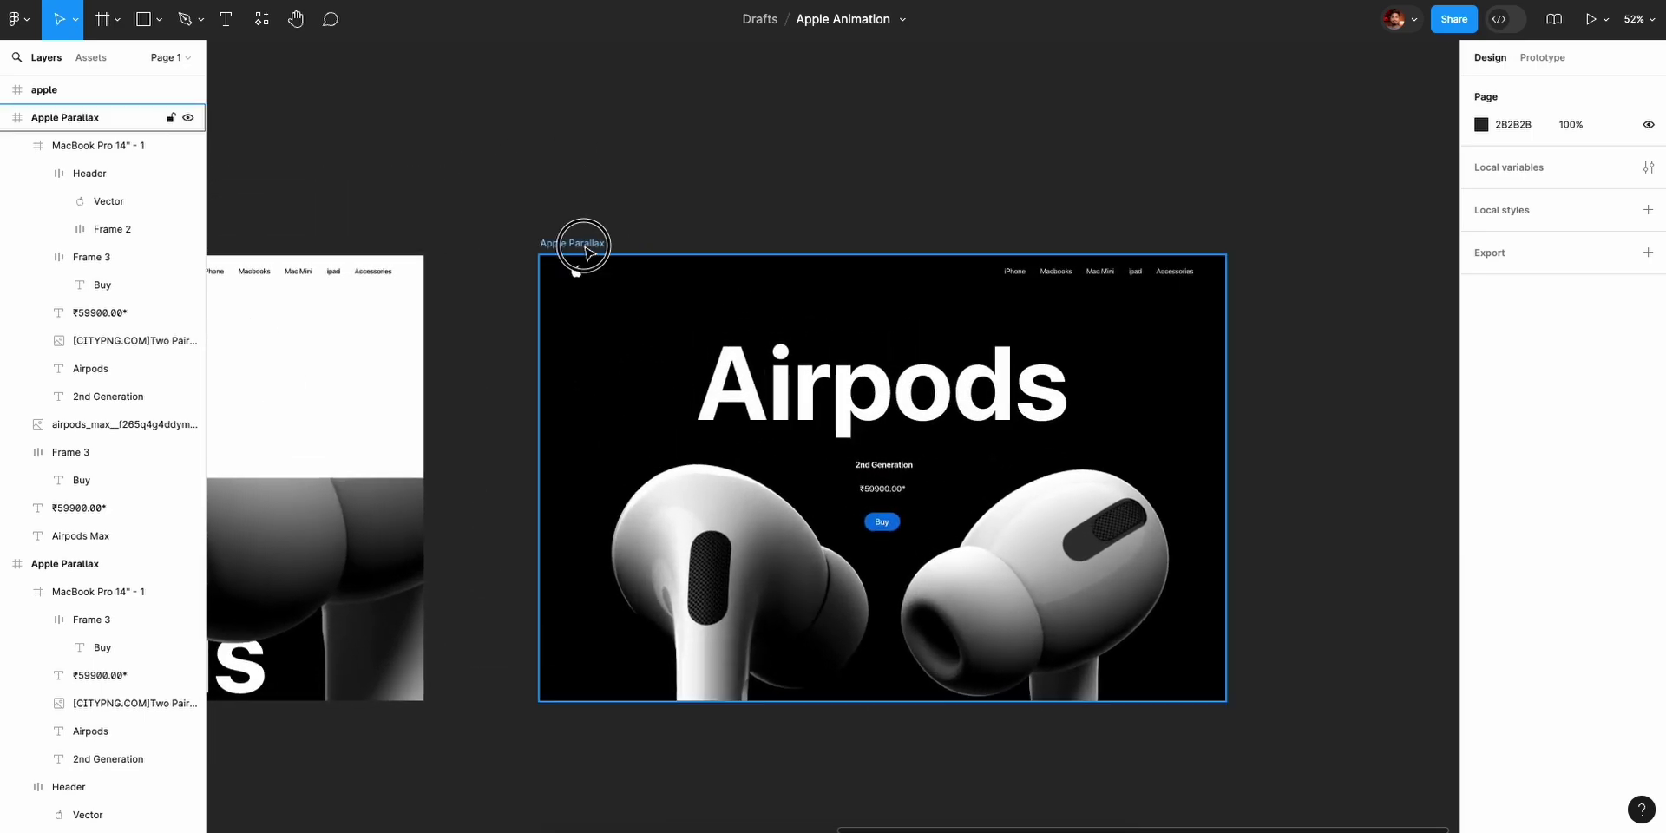
drag(587, 249, 657, 247)
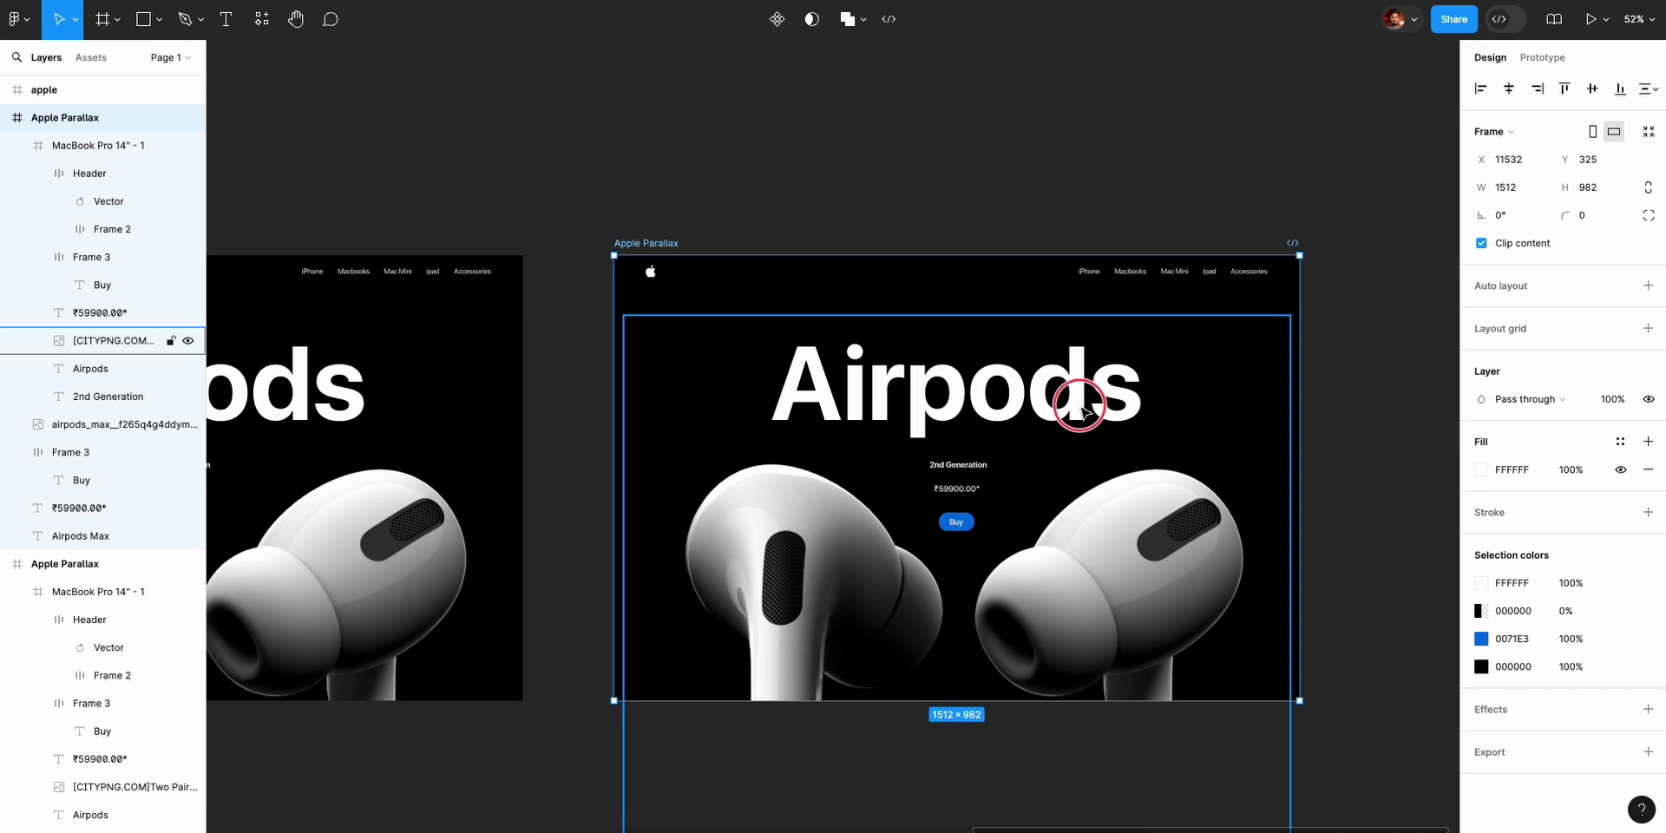
Move the fourth frame's Airpods title up to Y 4 and set its layer opacity to 0%.
click(104, 340)
click(90, 368)
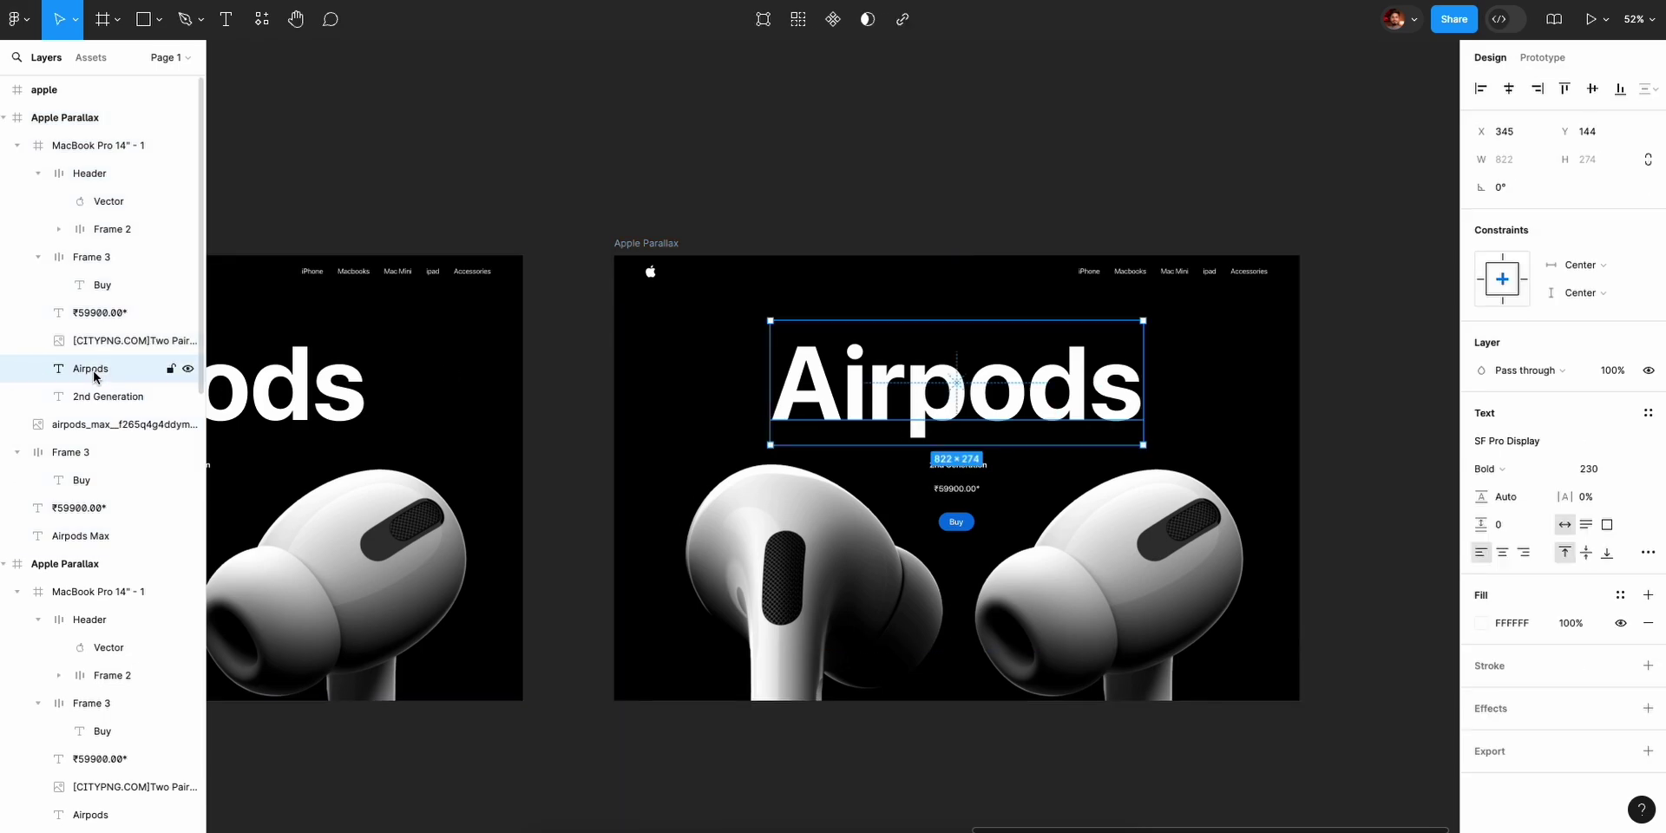
key(shift+Up)
key(shift+Up)
key(shift+Up)
key(shift+Up)
key(shift+Up)
key(shift+Up)
key(shift+Up)
key(shift+Up)
key(shift+Up)
key(shift+Up)
key(shift+Up)
key(shift+Up)
key(shift+Up)
key(shift+Up)
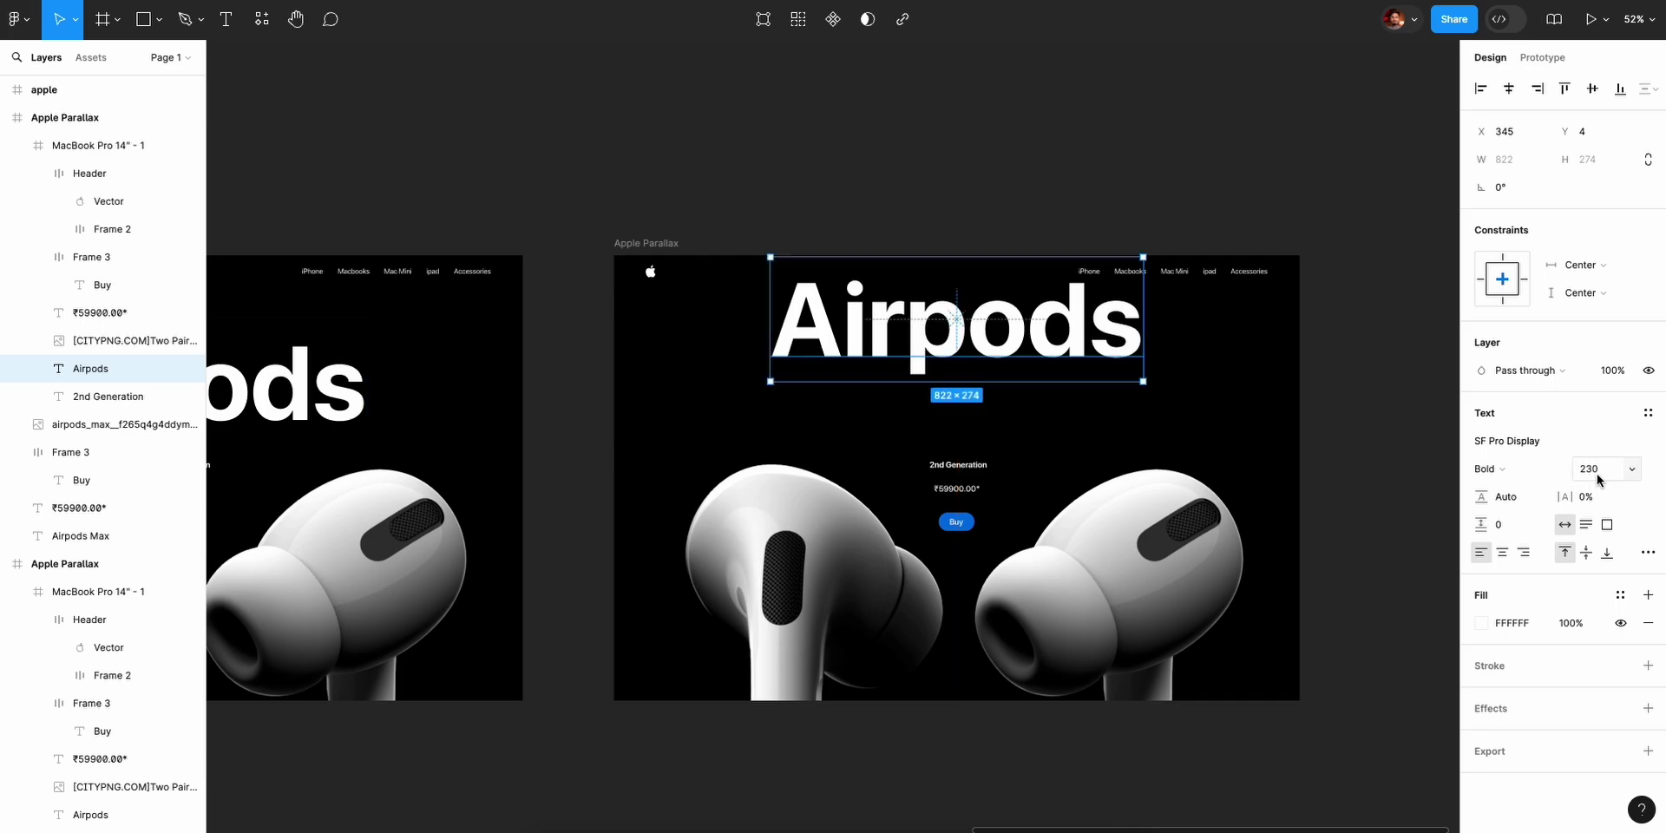
key(Return)
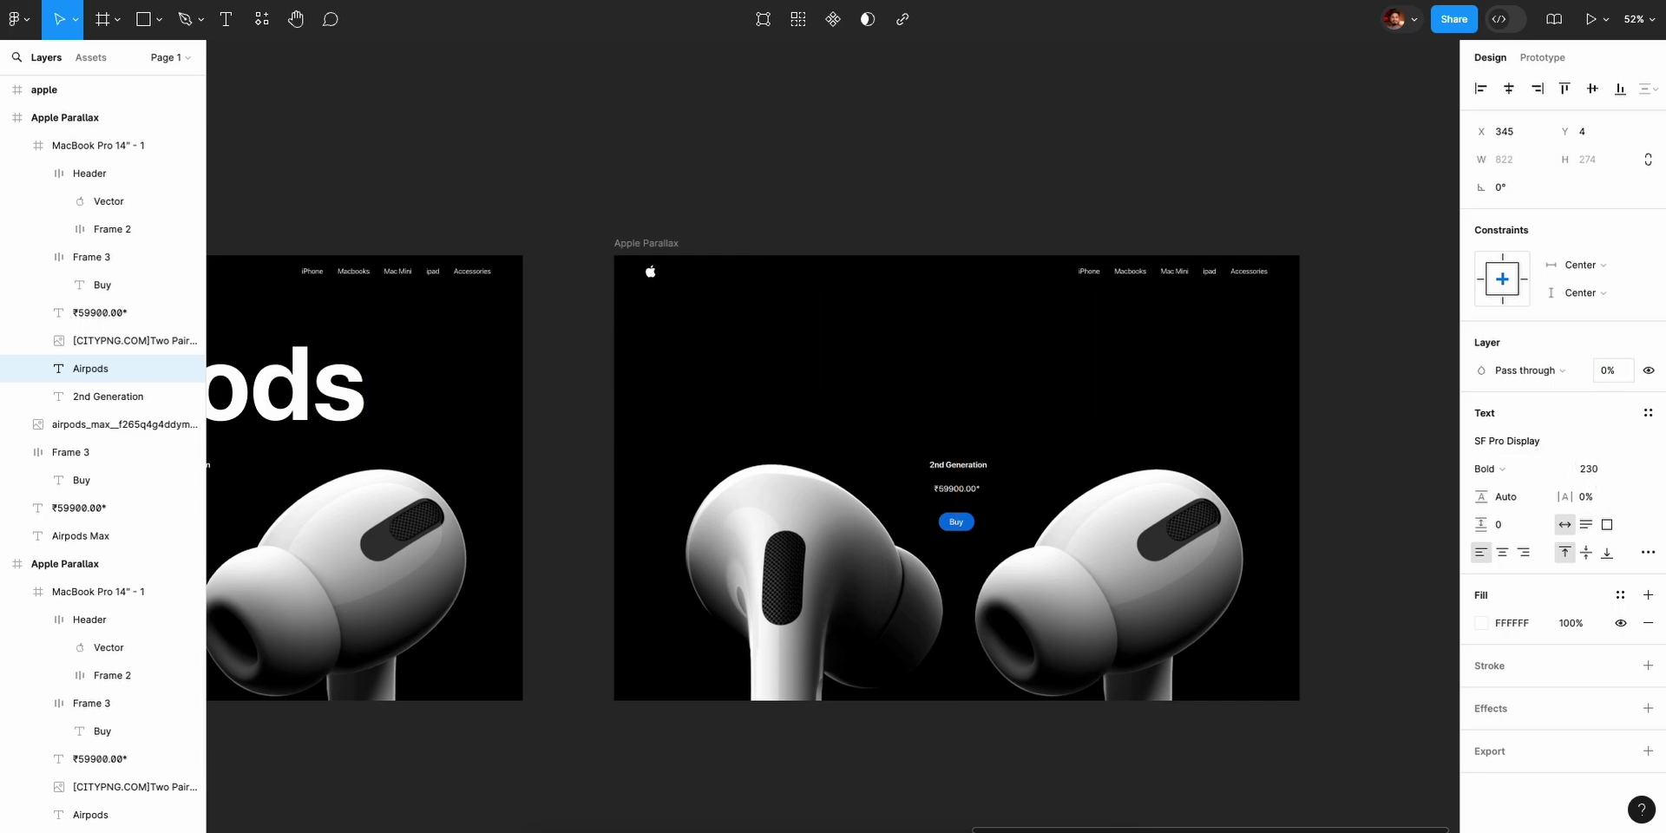
Move the fourth frame's 2nd Generation text, price and Buy button up by about 350 px and set their opacity to 0%.
click(76, 396)
shift+click(85, 259)
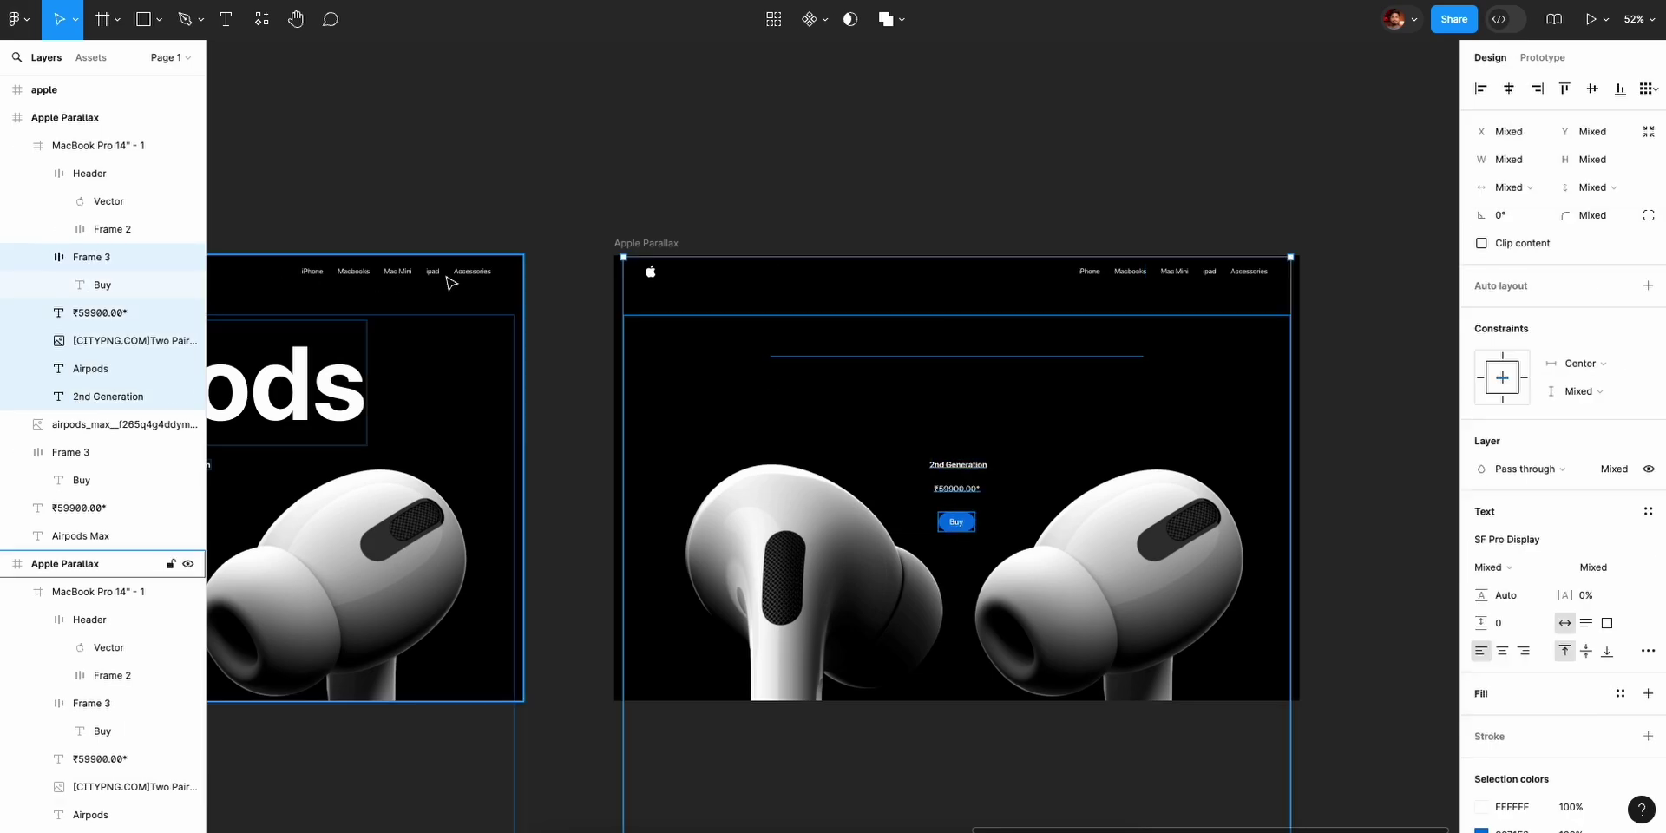
click(116, 258)
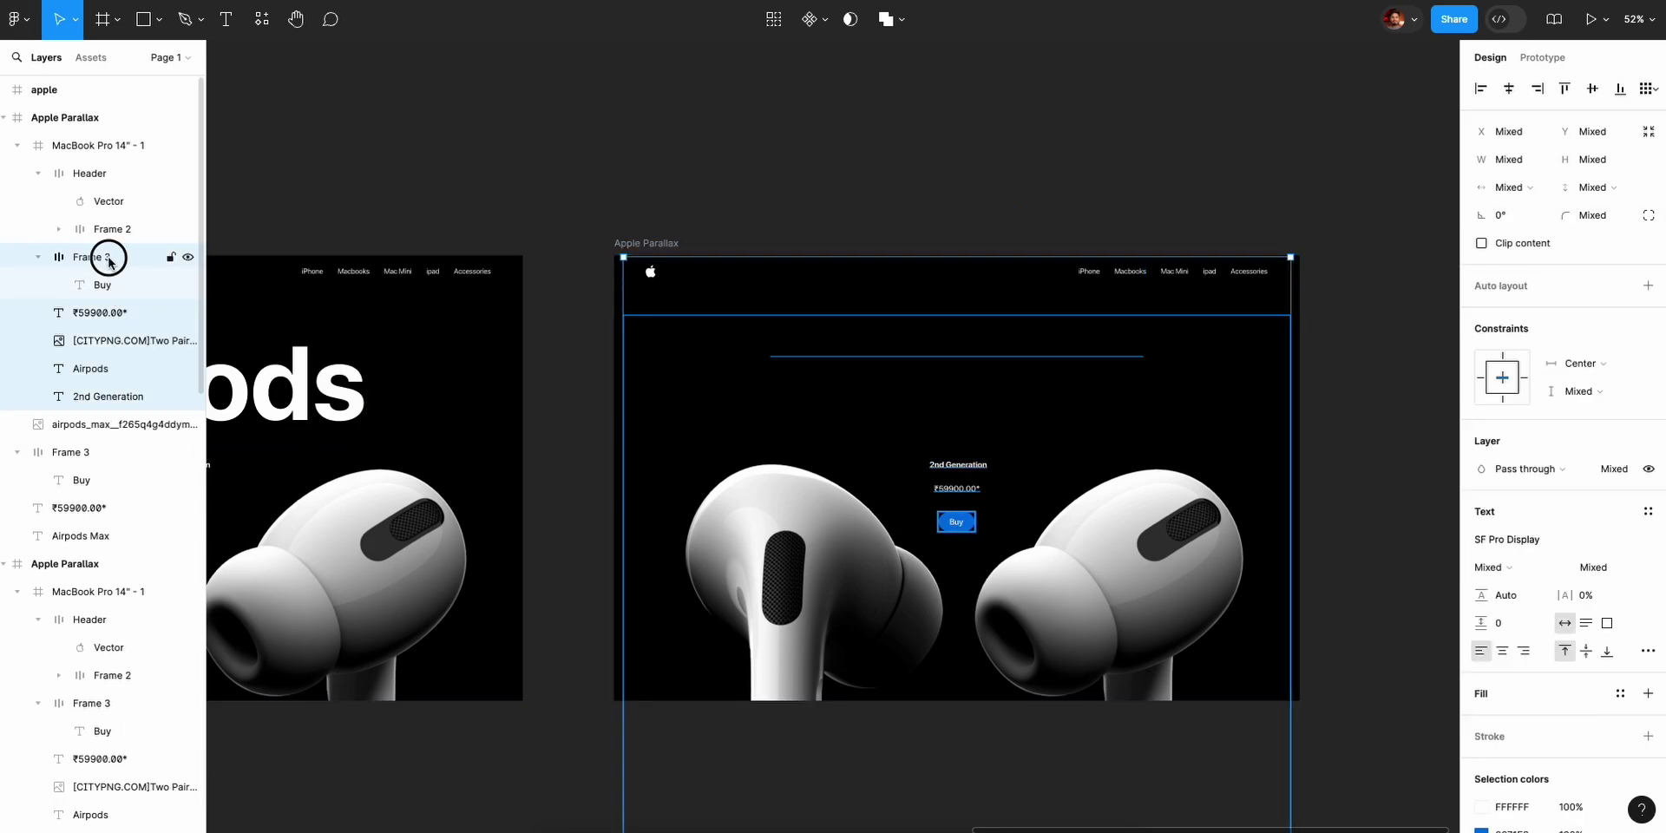
shift+click(115, 310)
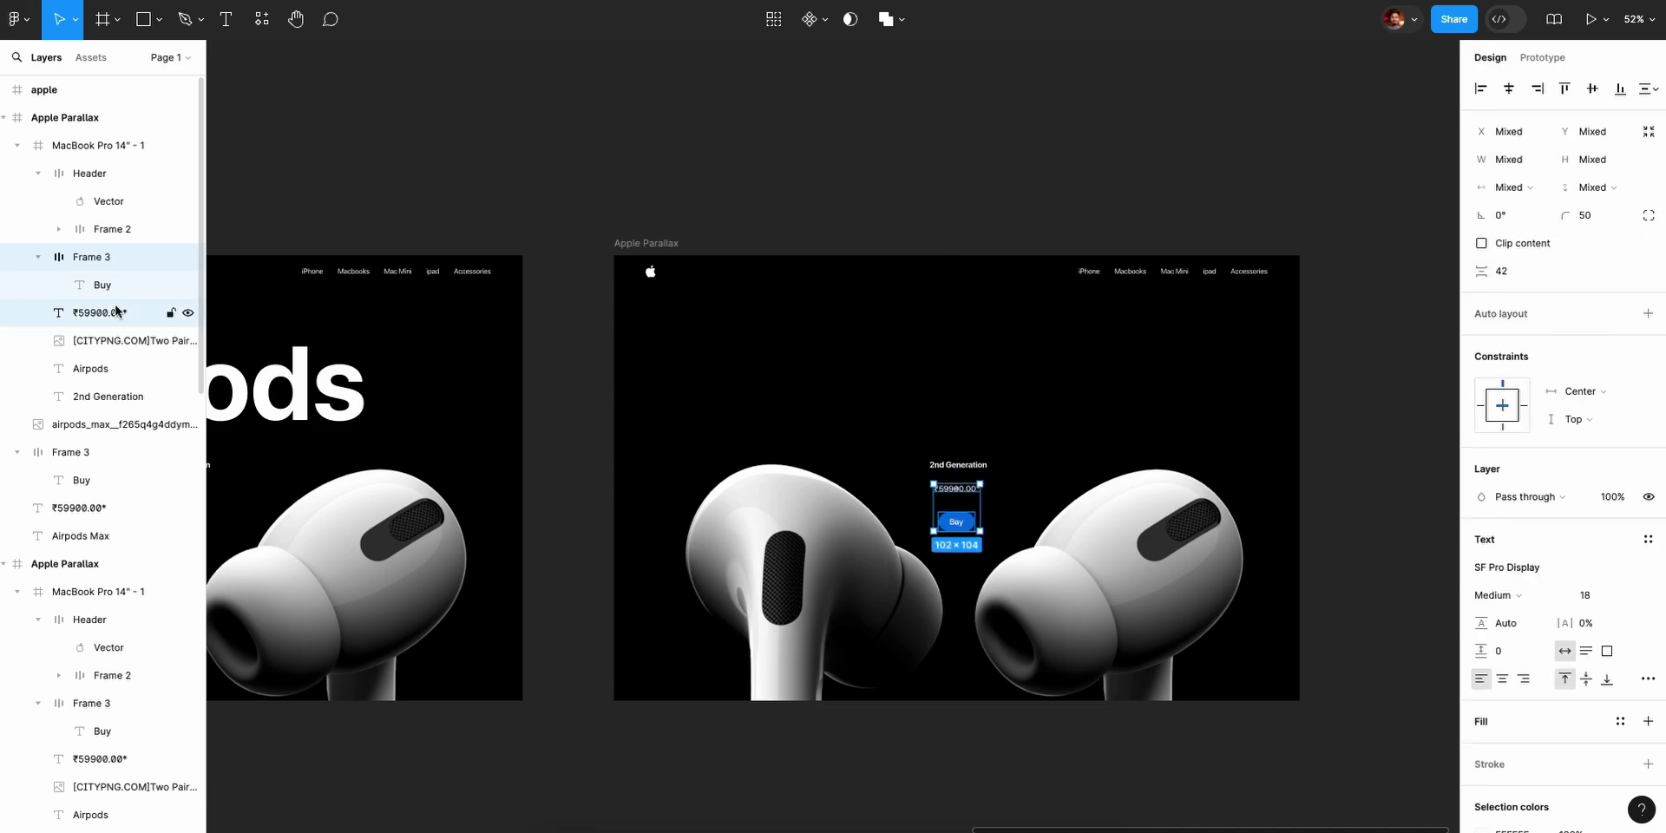
shift+click(105, 397)
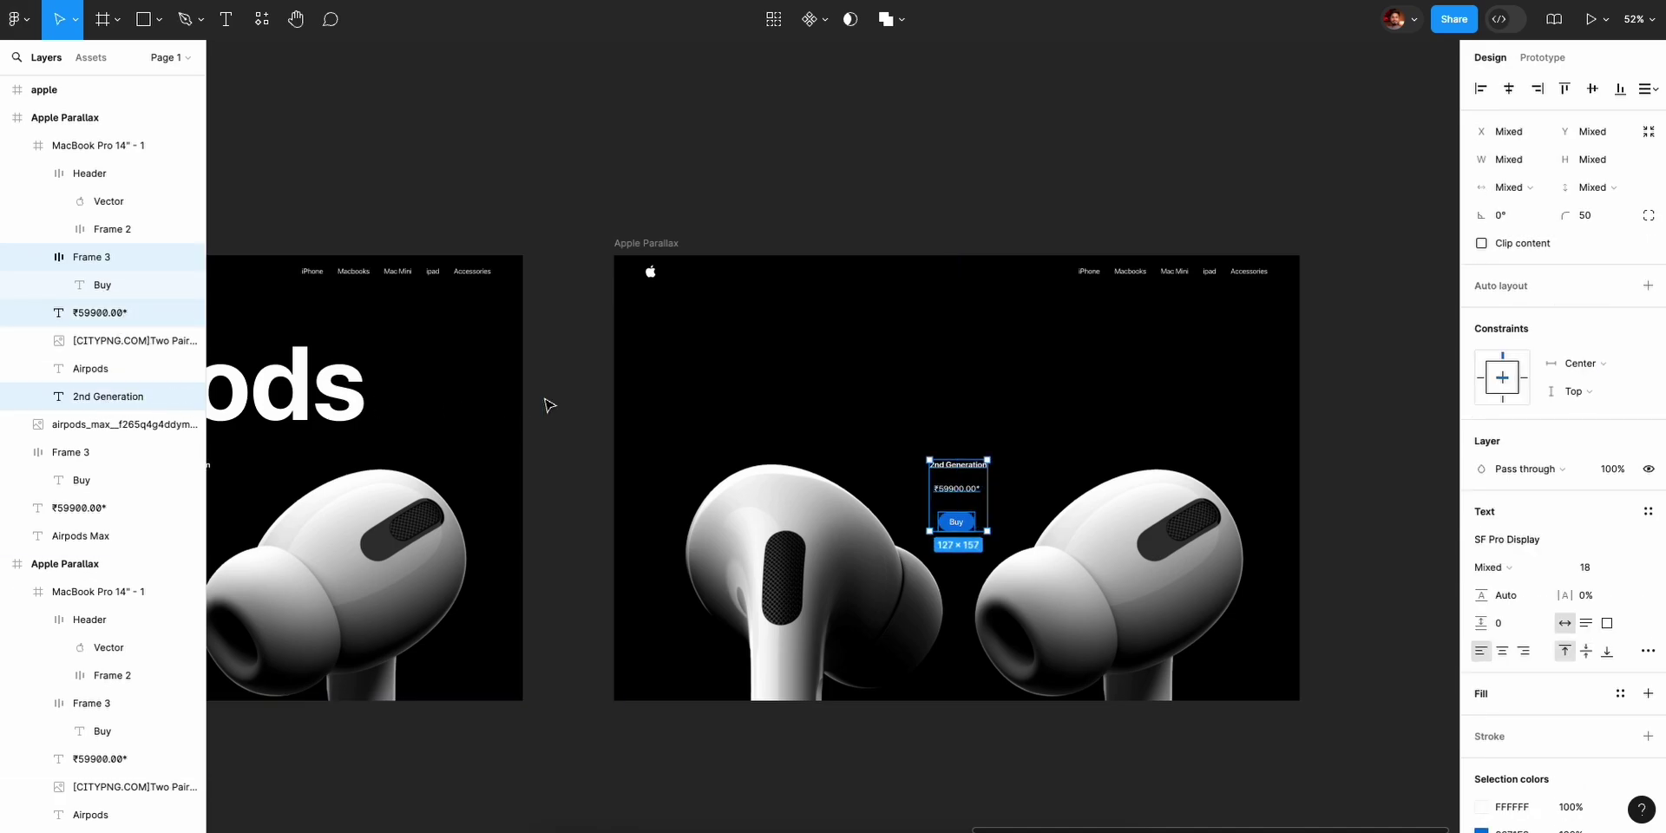
key(shift+Up)
key(shift+Up)
key(shift+Up)
key(shift+Up)
key(shift+Up)
key(shift+Up)
key(shift+Up)
key(shift+Up)
key(shift+Up)
key(shift+Up)
key(shift+Up)
key(shift+Up)
key(shift+Up)
key(shift+Up)
key(shift+Up)
key(shift+Up)
key(shift+Up)
key(shift+Up)
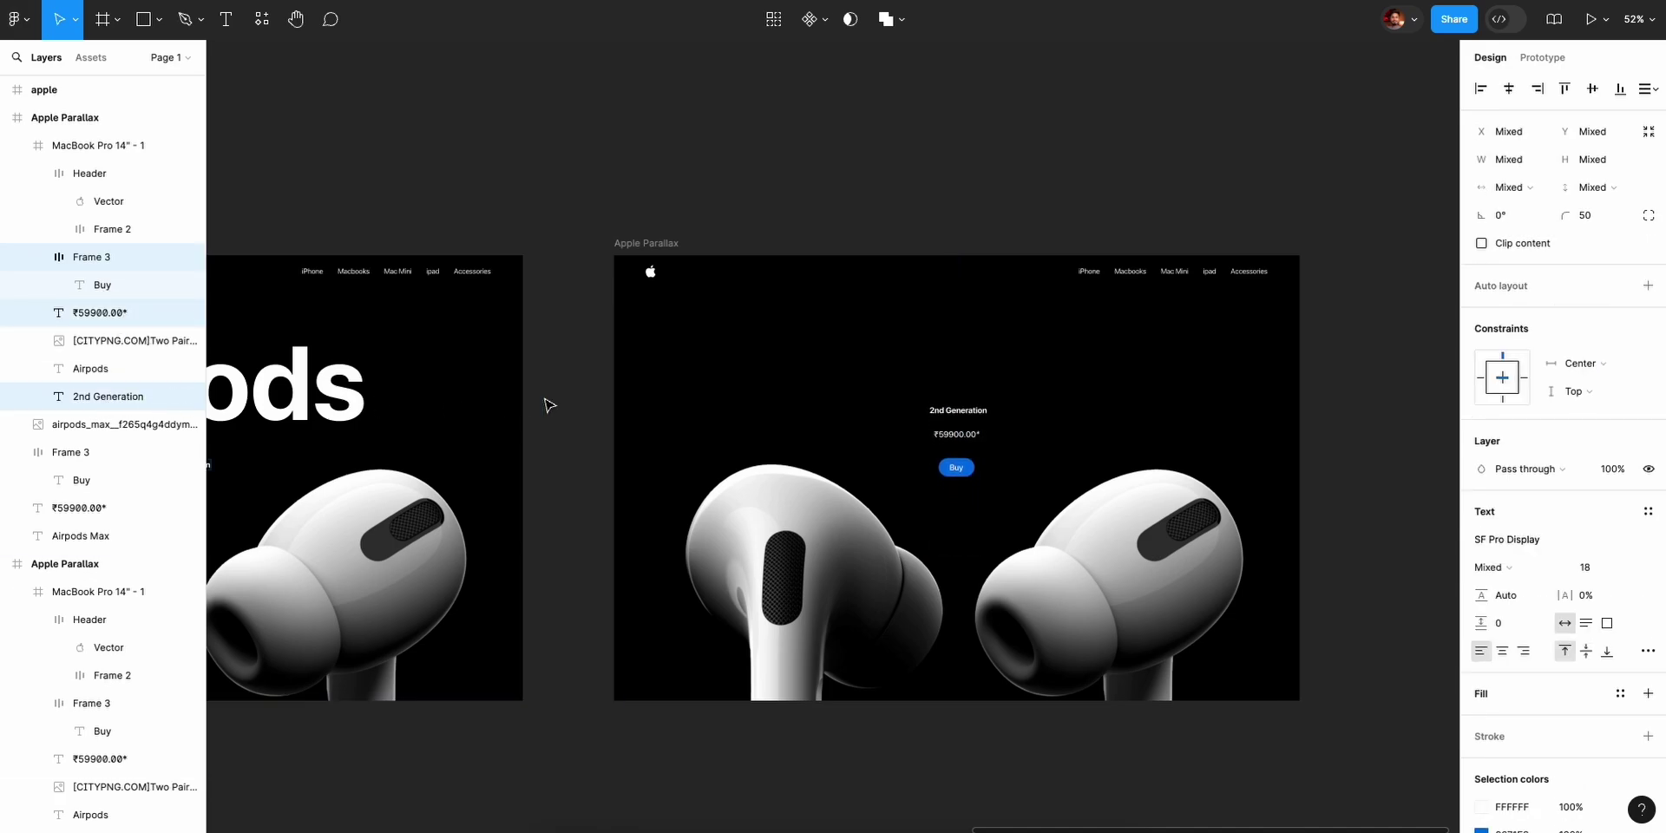
key(shift+Up)
key(shift+Up)
key(shift+Up)
key(shift+Up)
key(shift+Up)
key(shift+Up)
key(shift+Up)
key(shift+Up)
key(shift+Up)
key(shift+Up)
key(shift+Up)
key(shift+Up)
key(shift+Up)
key(shift+Up)
key(shift+Up)
key(shift+Up)
key(shift+Up)
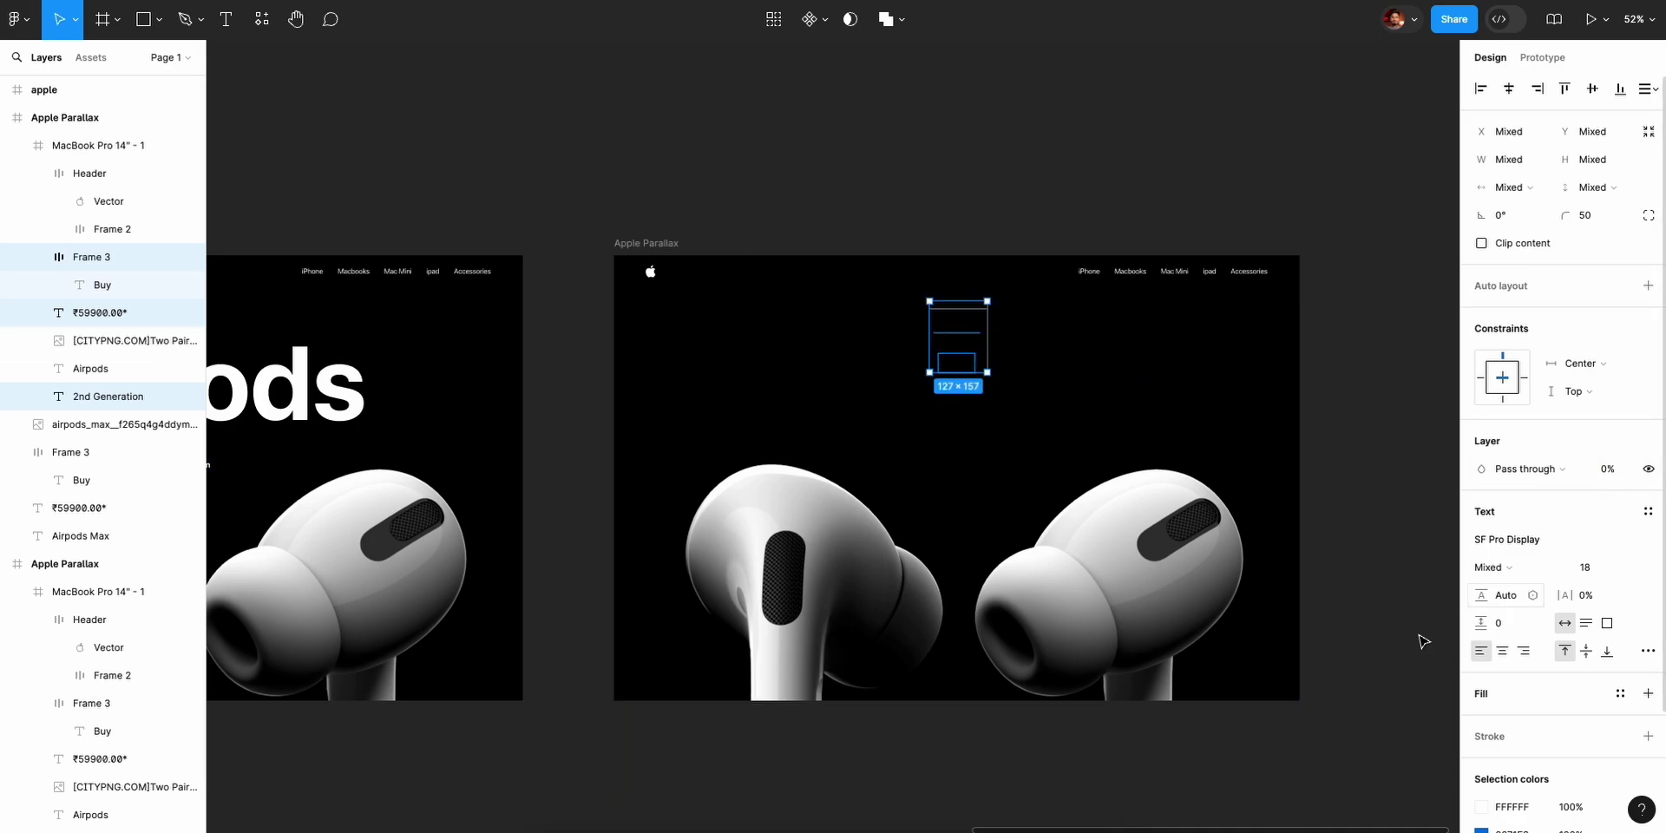
Scale the fourth frame's earbuds image up to 4377 × 4392 so it extends well beyond the frame.
click(1161, 591)
drag(1289, 315, 1453, 273)
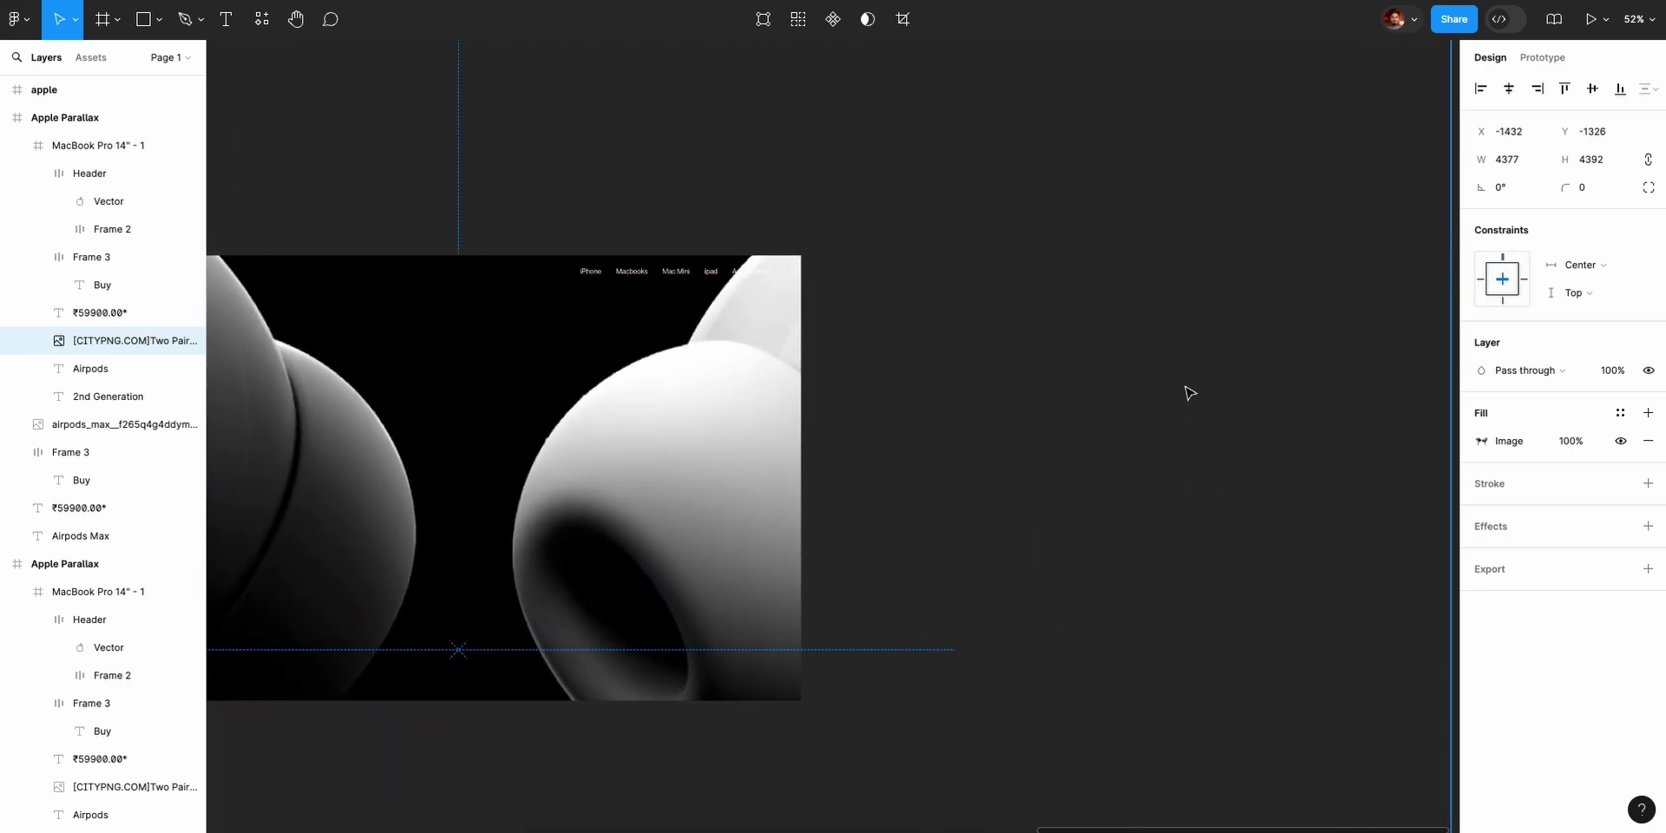
scroll(1067, 449, left, 5)
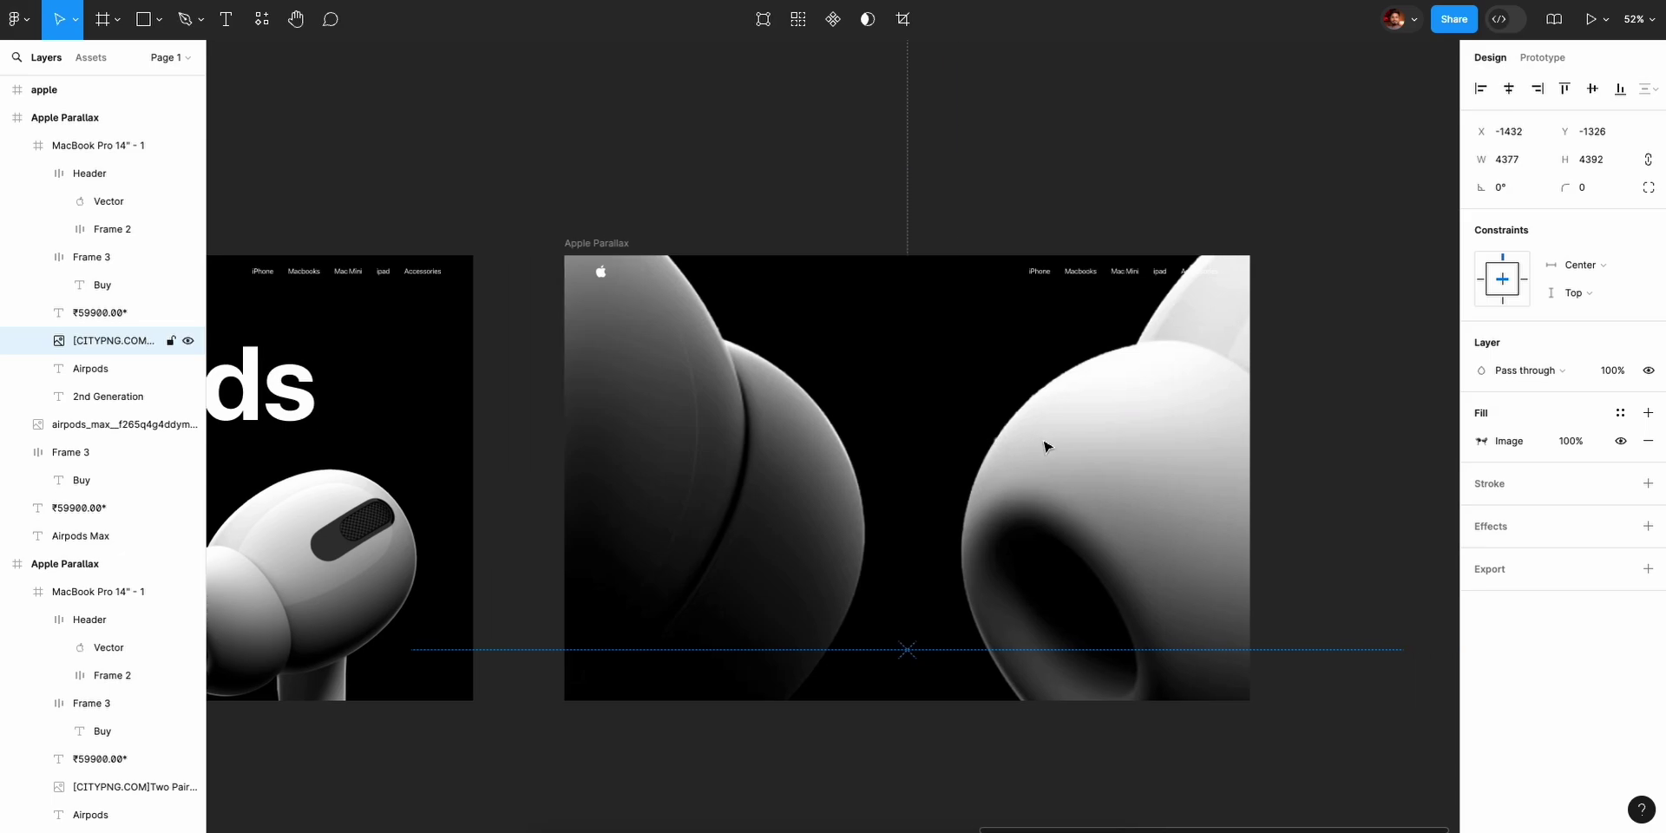
Move the fourth frame's enlarged earbuds image straight up to Y -2526 so it clears the visible frame area.
key(shift+Up)
key(shift+Up)
key(shift+Up)
key(shift+Up)
key(shift+Up)
key(shift+Up)
key(shift+Up)
key(shift+Up)
key(shift+Up)
key(shift+Up)
key(shift+Up)
key(shift+Up)
key(shift+Up)
key(shift+Up)
key(shift+Up)
key(shift+Up)
key(shift+Up)
key(shift+Up)
key(shift+Up)
key(shift+Up)
key(shift+Up)
key(shift+Up)
key(shift+Up)
key(shift+Up)
key(shift+Up)
key(shift+Up)
key(shift+Up)
key(shift+Up)
key(shift+Up)
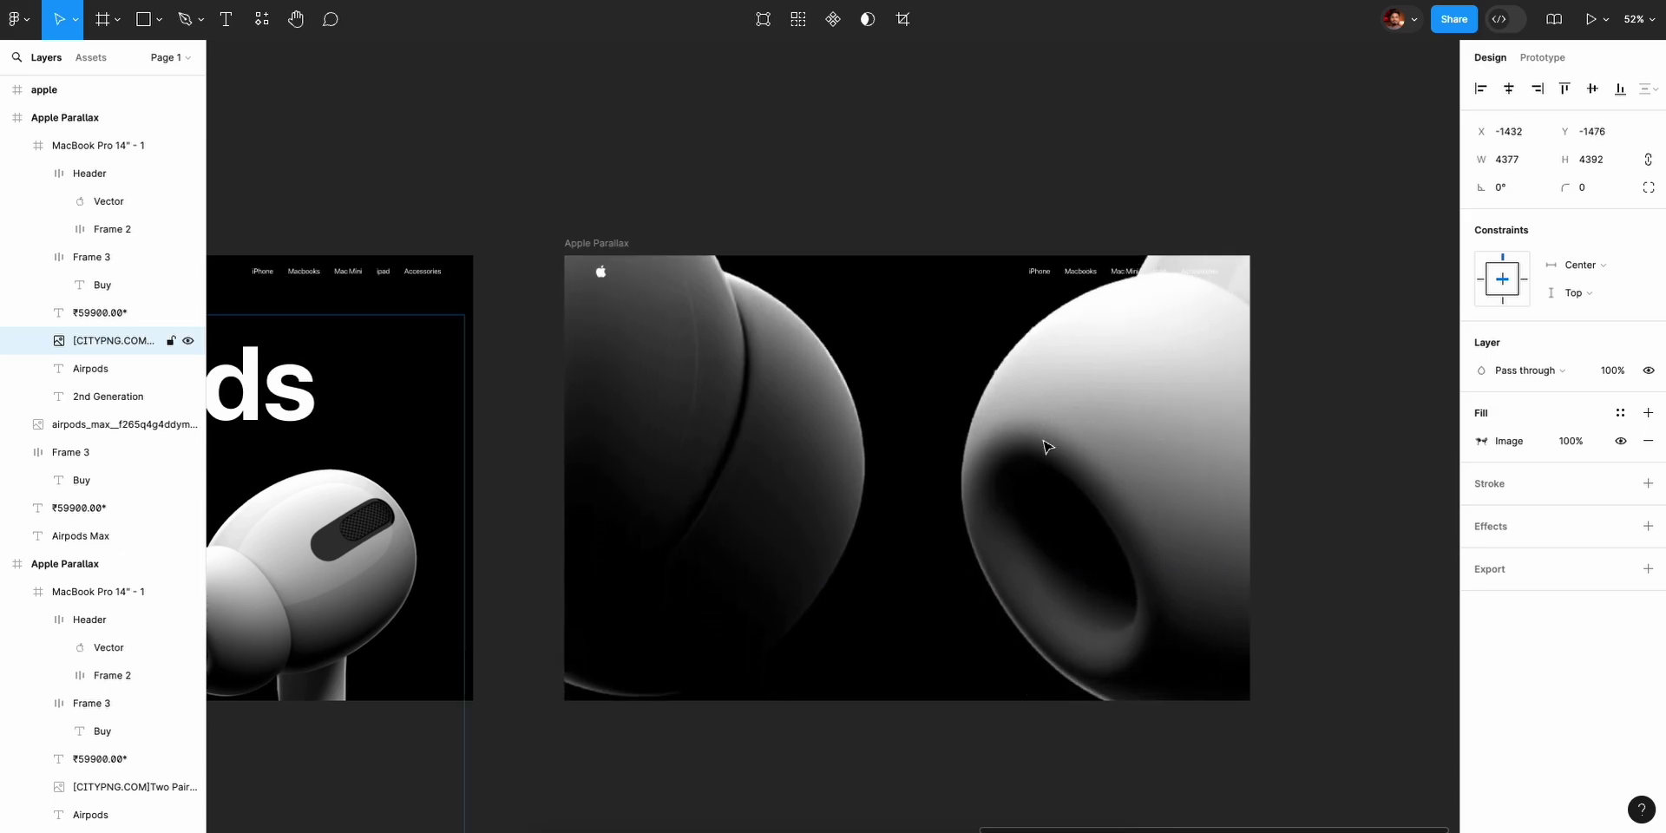
key(shift+Up)
key(shift+Up)
key(shift+Up)
key(shift+Up)
key(shift+Up)
key(shift+Up)
key(shift+Up)
key(shift+Up)
key(shift+Up)
key(shift+Up)
key(shift+Up)
key(shift+Up)
key(shift+Up)
key(shift+Up)
key(shift+Up)
key(shift+Up)
key(shift+Up)
key(shift+Up)
key(shift+Up)
key(shift+Up)
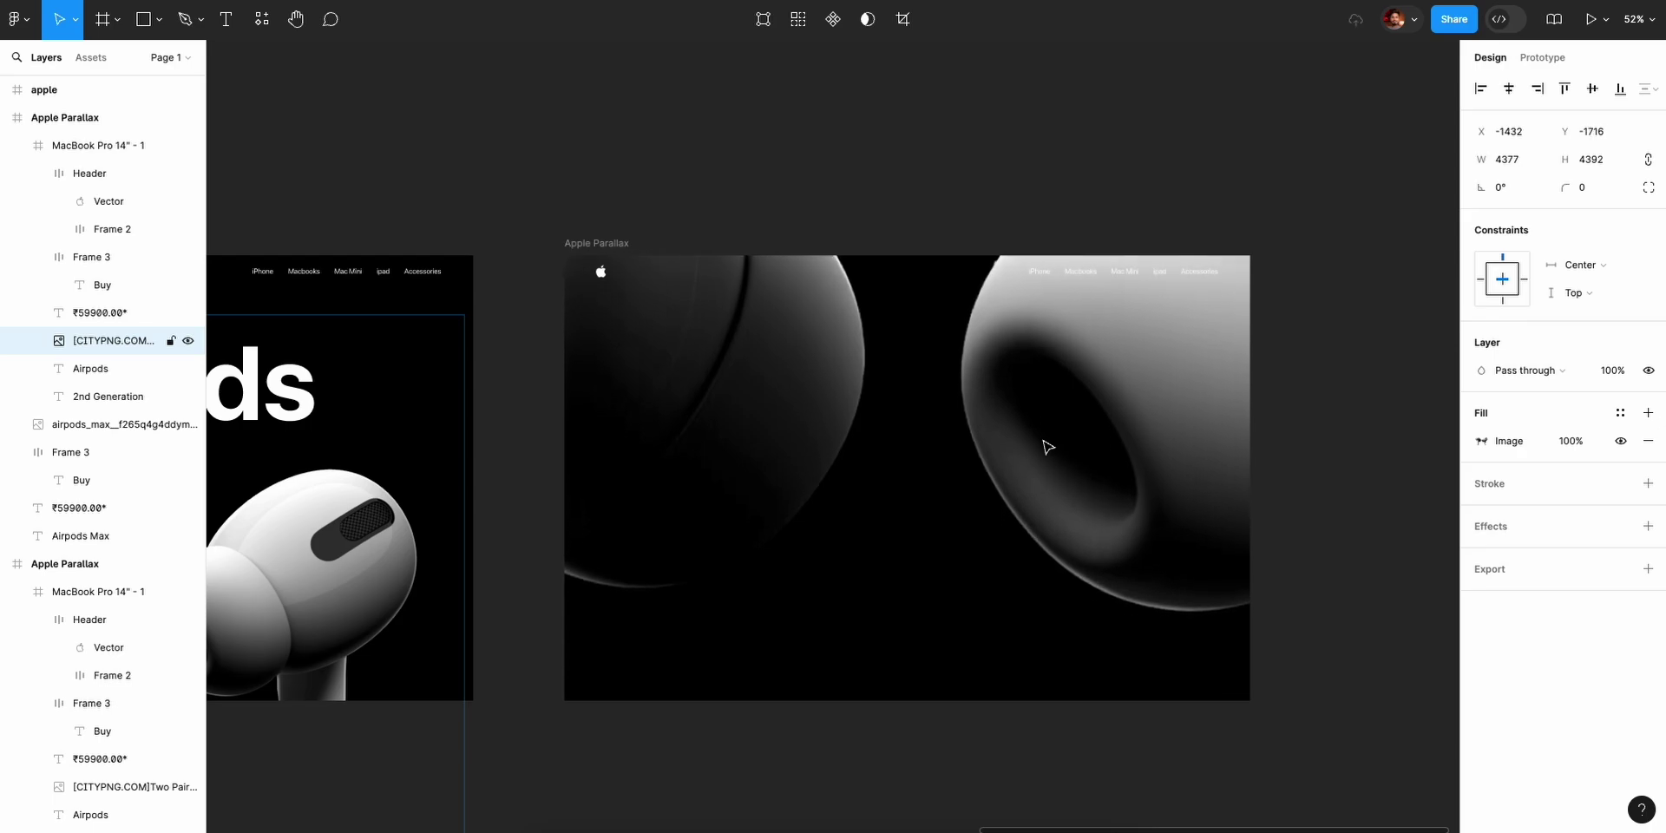
key(shift+Up)
key(shift+Up)
key(shift+Up)
key(shift+Up)
key(shift+Up)
key(shift+Up)
key(shift+Up)
key(shift+Up)
key(shift+Up)
key(shift+Up)
key(shift+Up)
key(shift+Up)
key(shift+Up)
key(shift+Up)
key(shift+Up)
key(shift+Up)
key(shift+Up)
key(shift+Up)
key(shift+Up)
key(shift+Up)
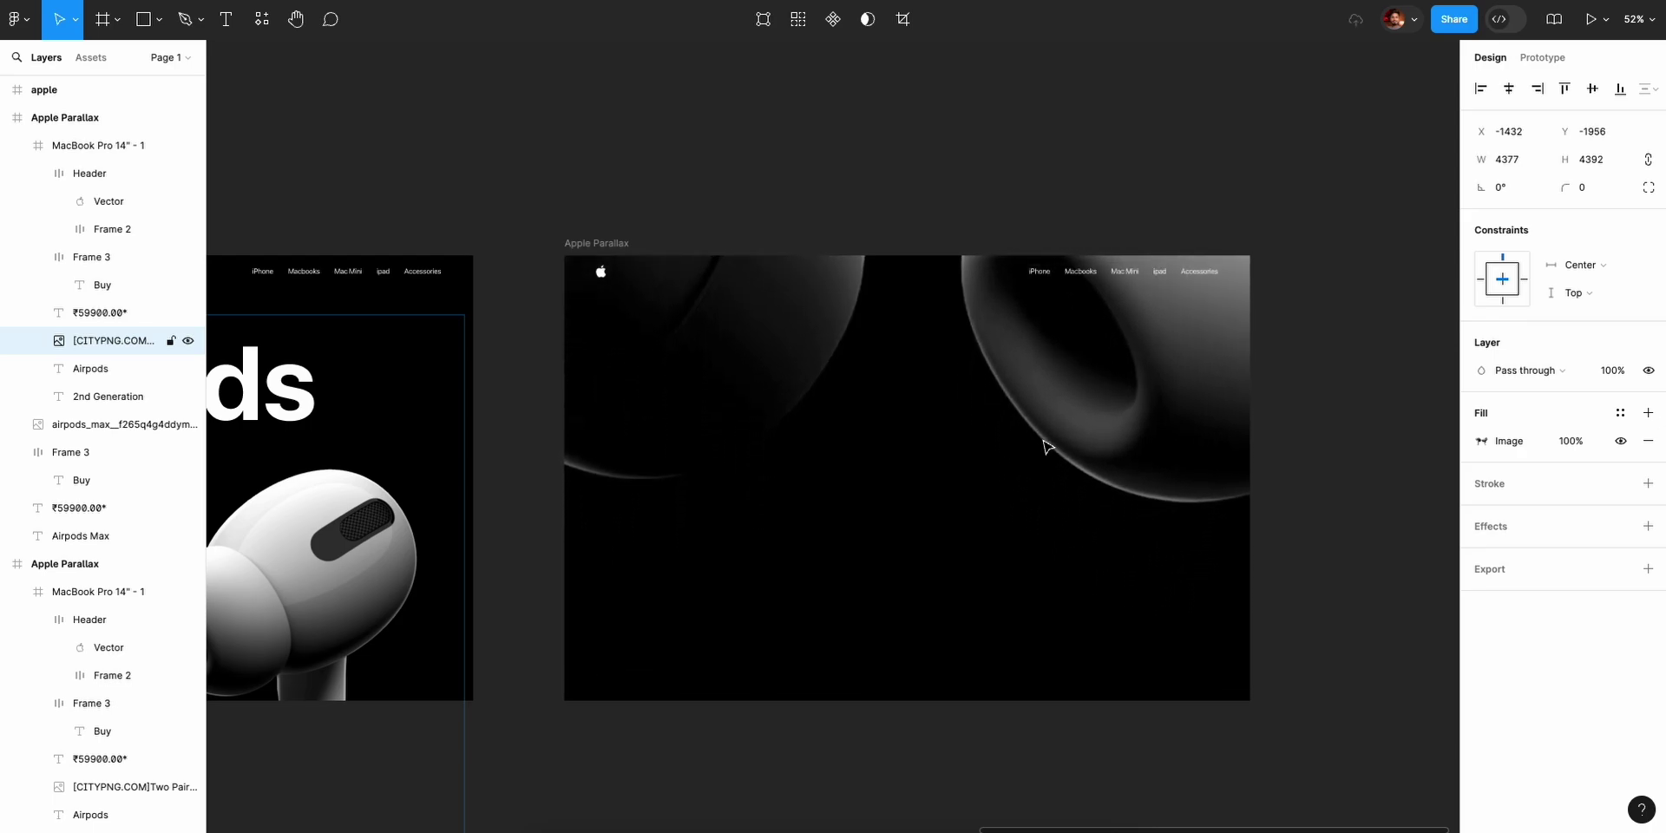
key(shift+Up)
key(shift+Up)
key(shift+Up)
key(shift+Up)
key(shift+Up)
key(shift+Up)
key(shift+Up)
key(shift+Up)
key(shift+Up)
key(shift+Up)
key(shift+Up)
key(shift+Up)
key(shift+Up)
key(shift+Up)
key(shift+Up)
key(shift+Up)
key(shift+Up)
key(shift+Up)
key(shift+Up)
key(shift+Up)
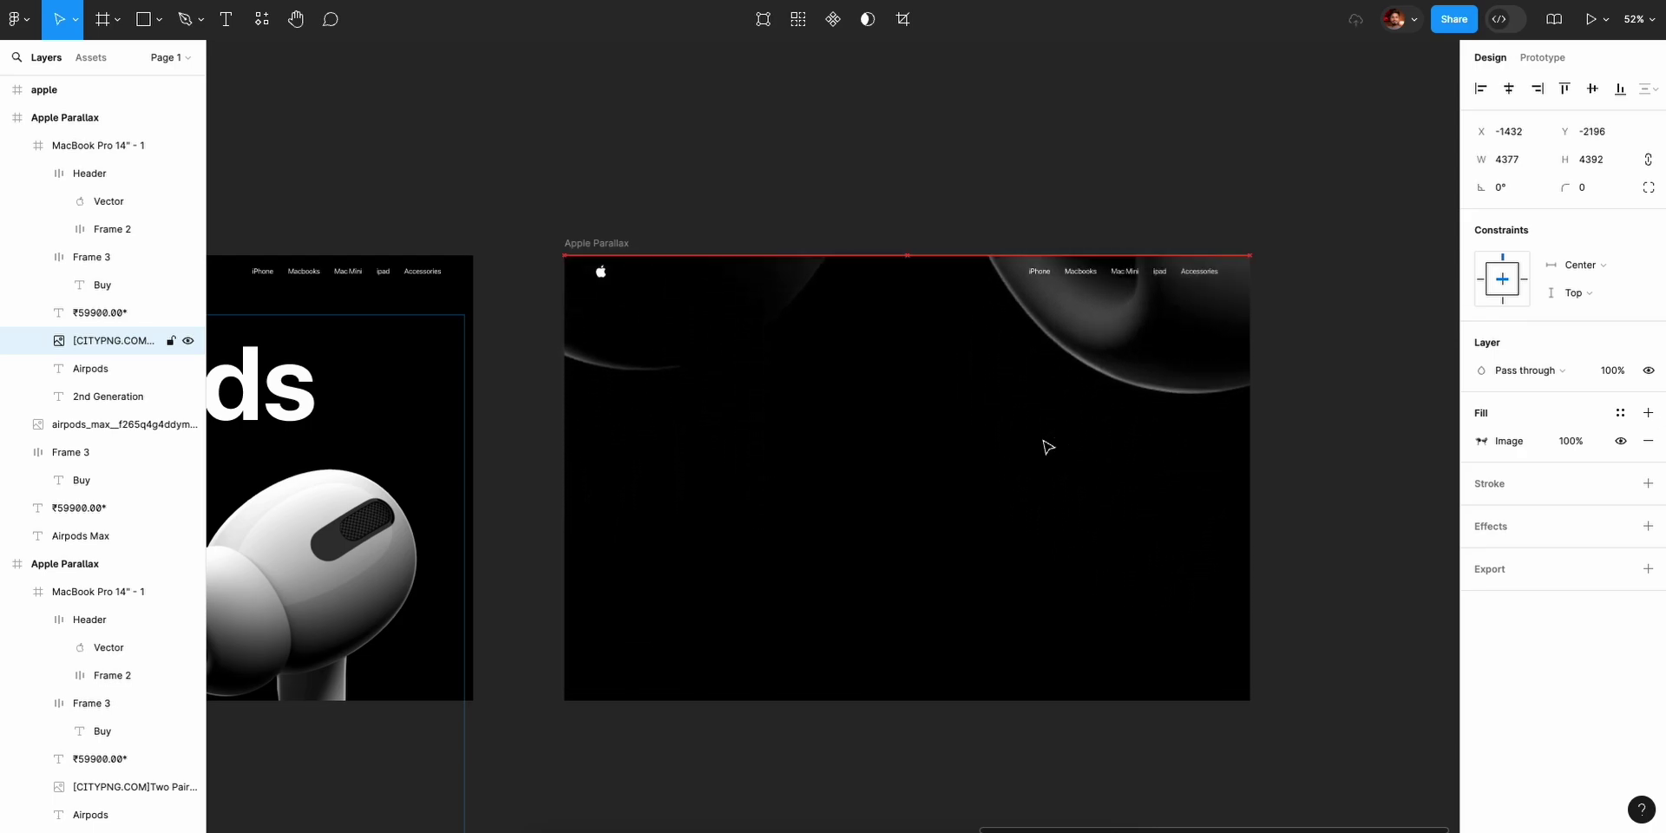
key(shift+Up)
key(shift+Up)
key(shift+Up)
key(shift+Up)
key(shift+Up)
key(shift+Up)
key(shift+Up)
key(shift+Up)
key(shift+Up)
key(shift+Up)
key(shift+Up)
key(shift+Up)
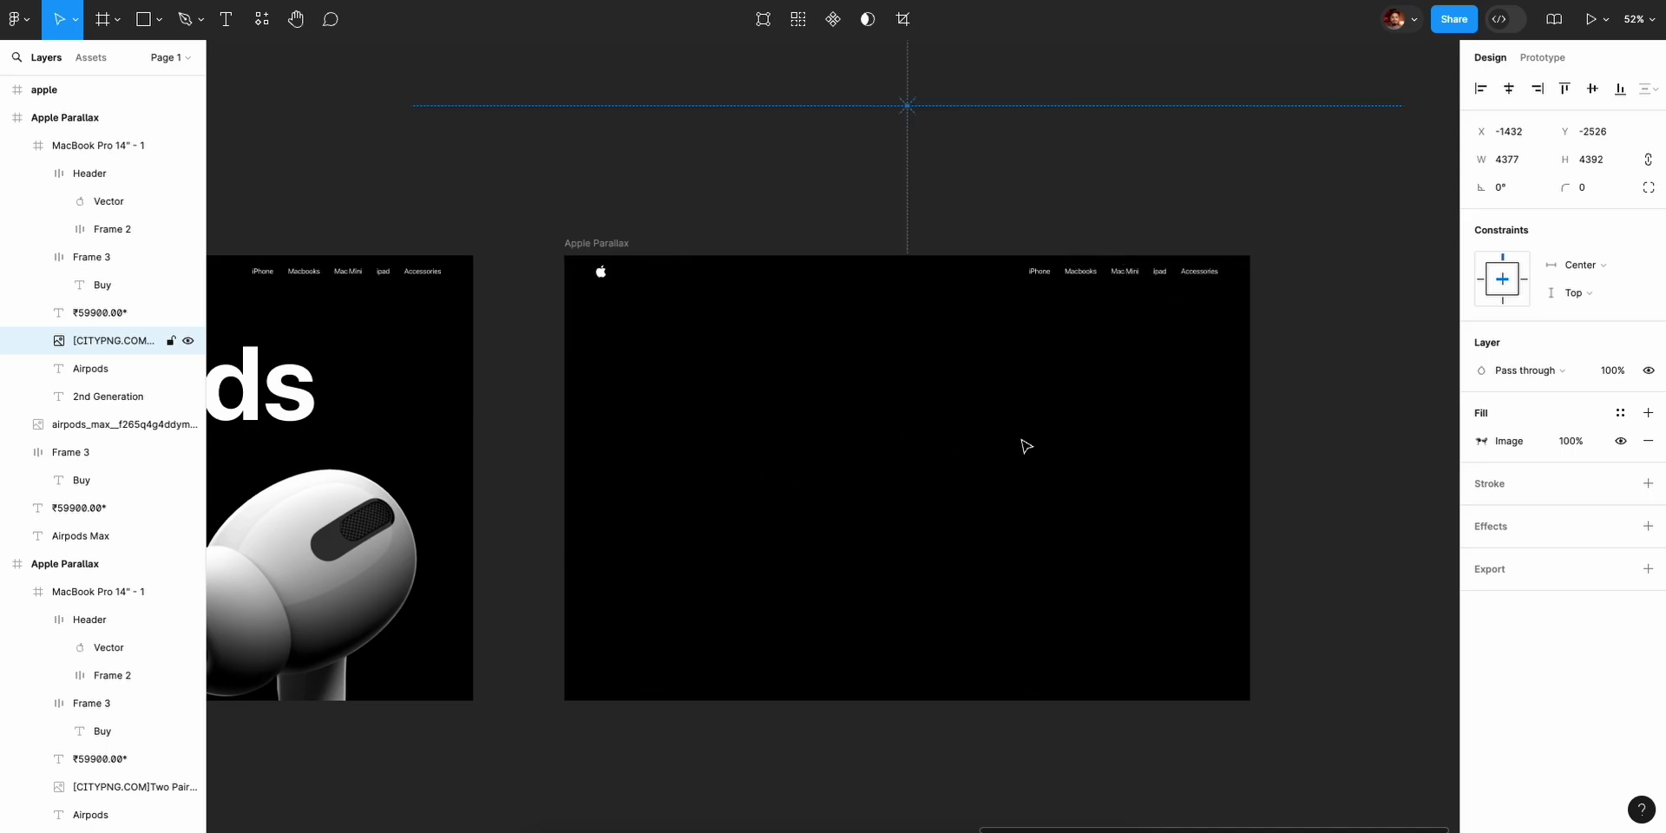
scroll(936, 454, up, 2)
scroll(935, 454, down, 6)
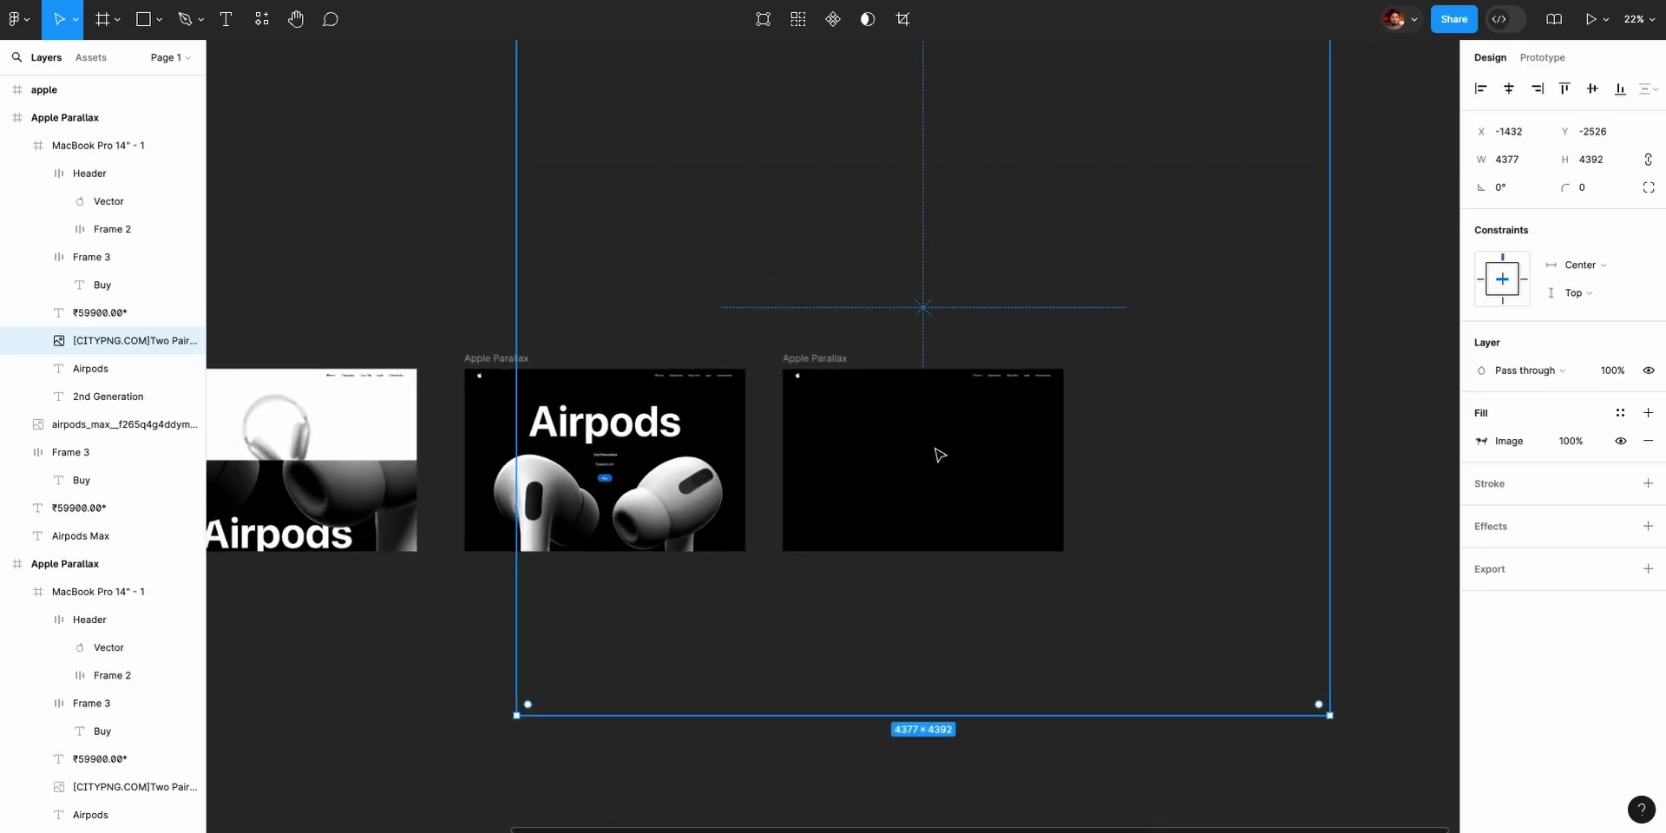
click(1109, 741)
Review the sequence of Apple Parallax frames, comparing the AirPods Max page with the states that follow it.
scroll(649, 419, left, 6)
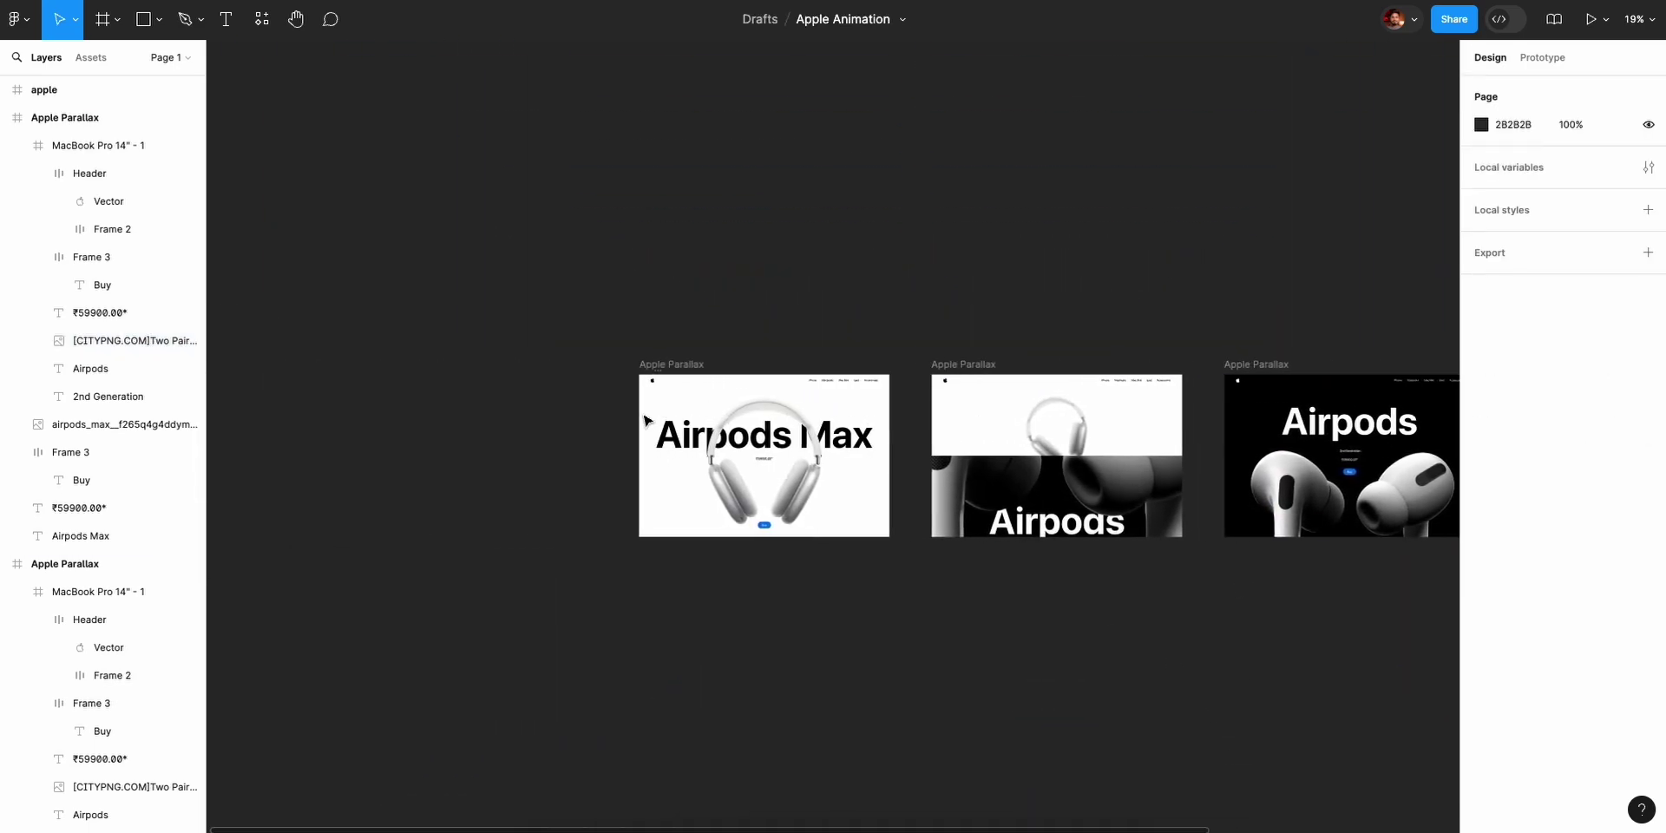
scroll(649, 373, up, 4)
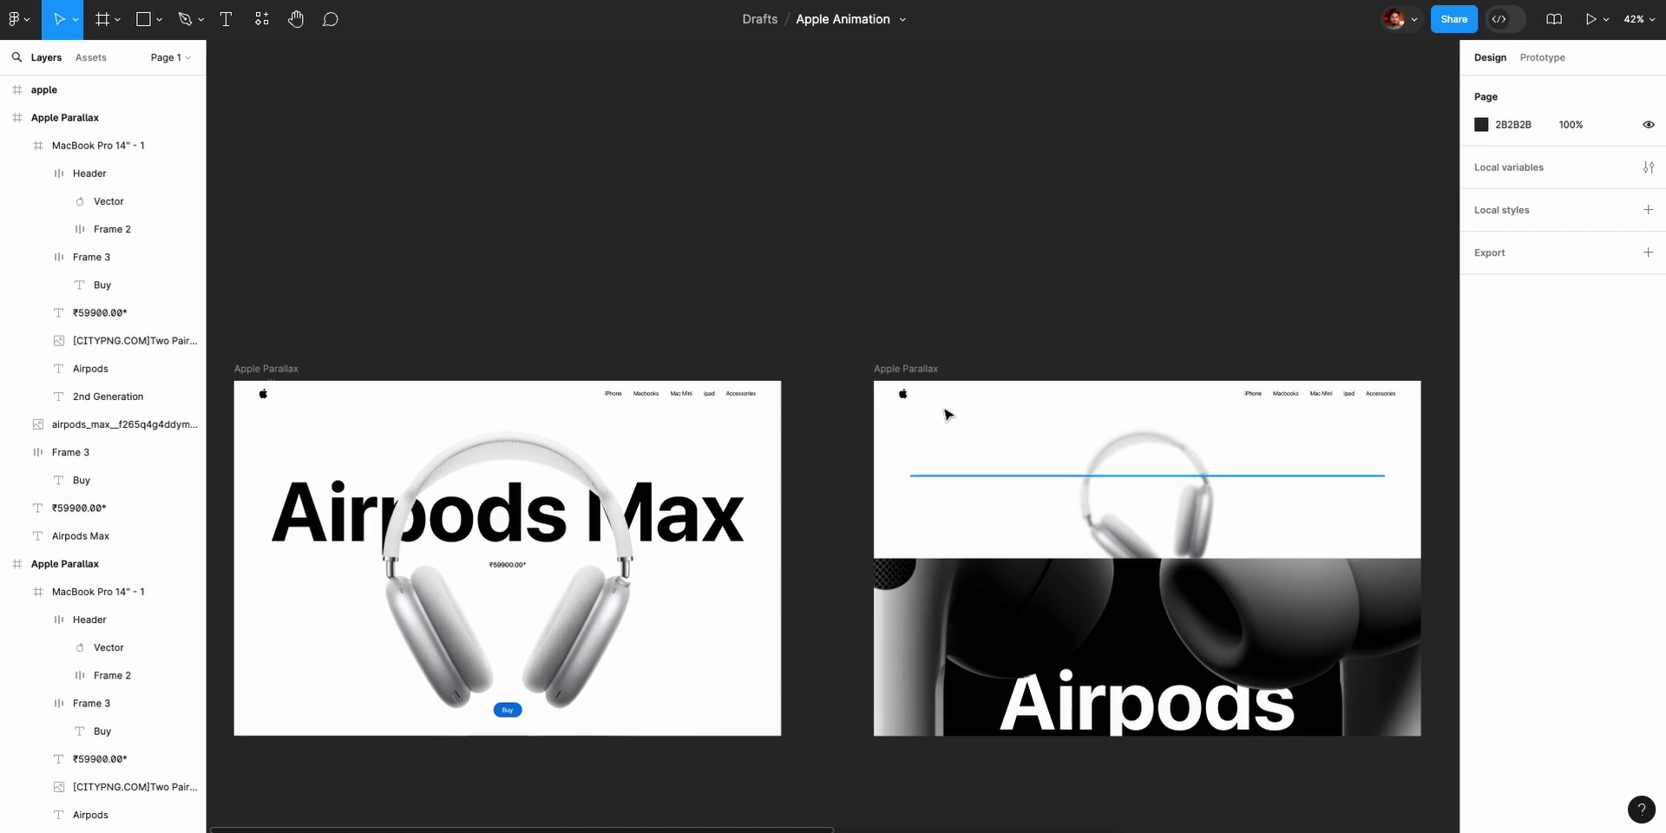
scroll(945, 416, down, 4)
scroll(1108, 511, right, 1)
scroll(1107, 511, right, 5)
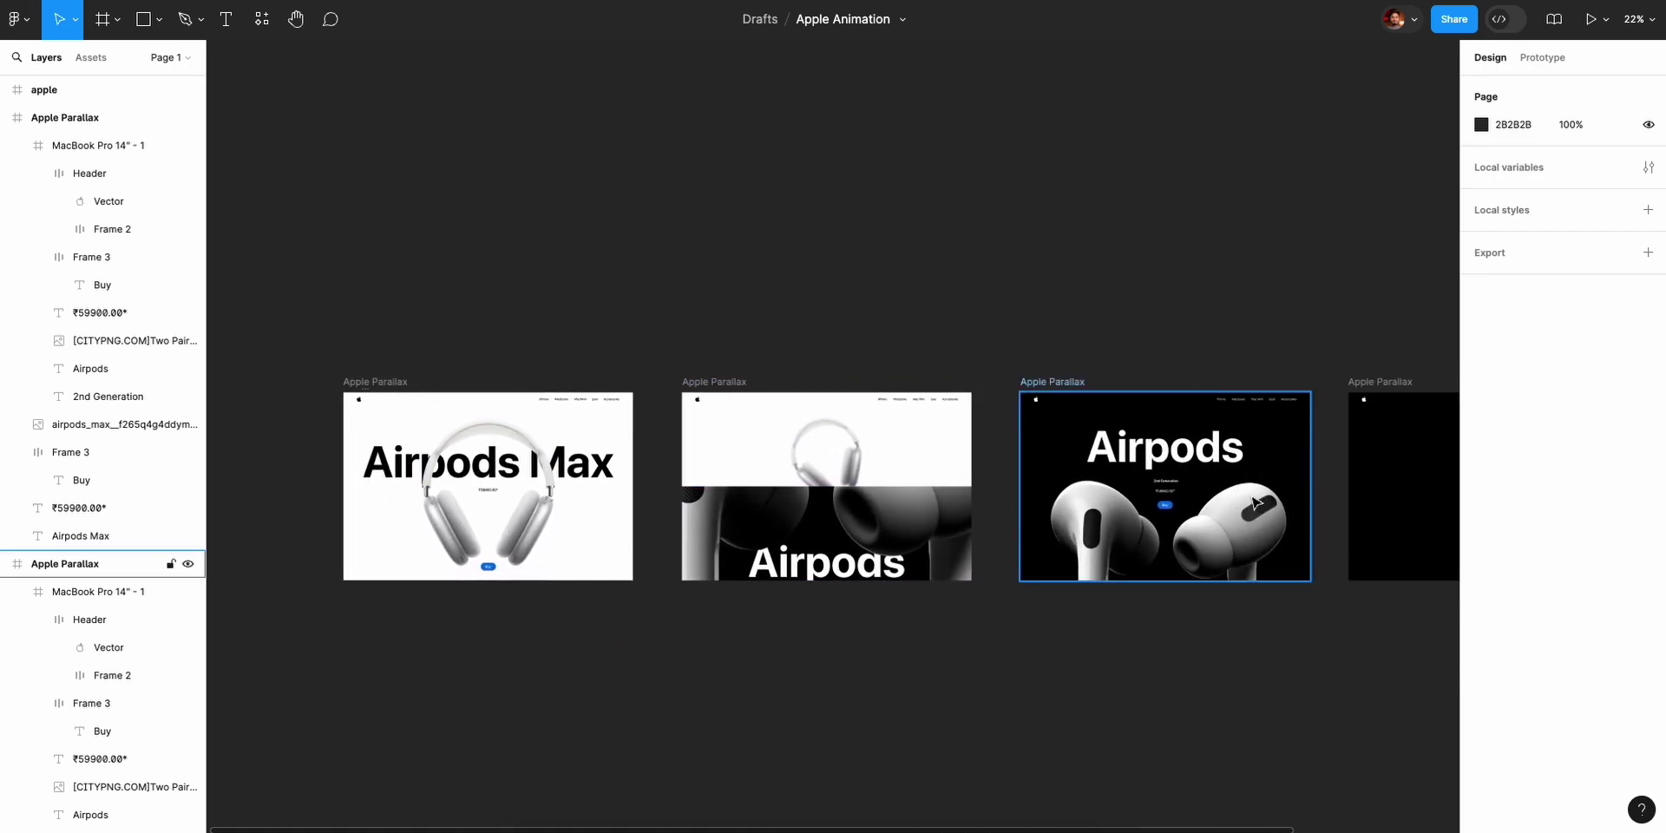
scroll(1253, 501, left, 3)
scroll(998, 434, left, 3)
scroll(763, 382, up, 3)
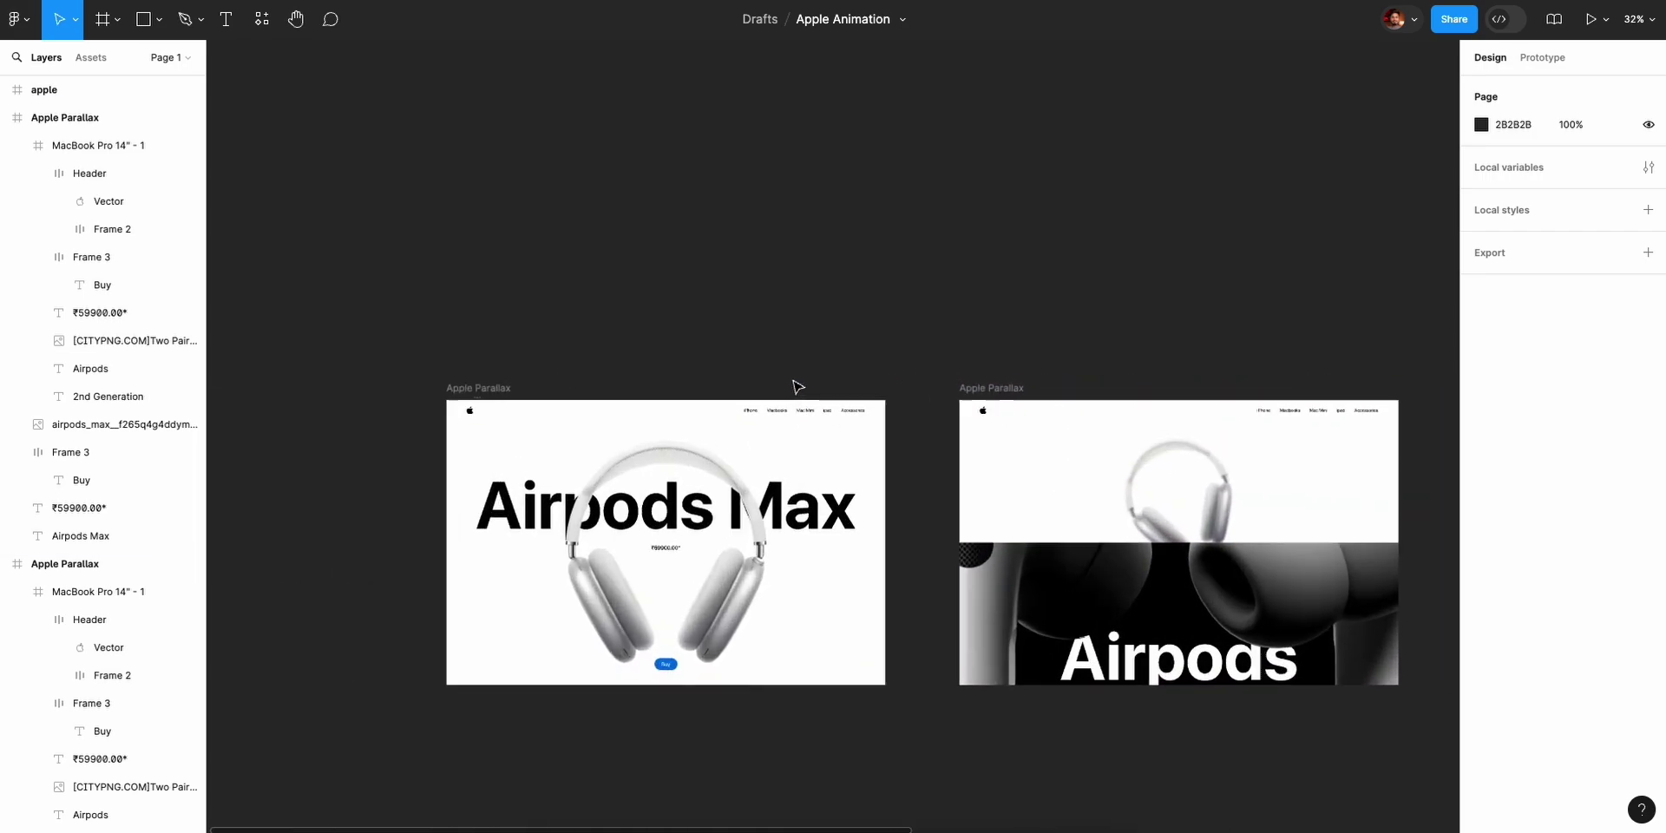
scroll(478, 404, down, 3)
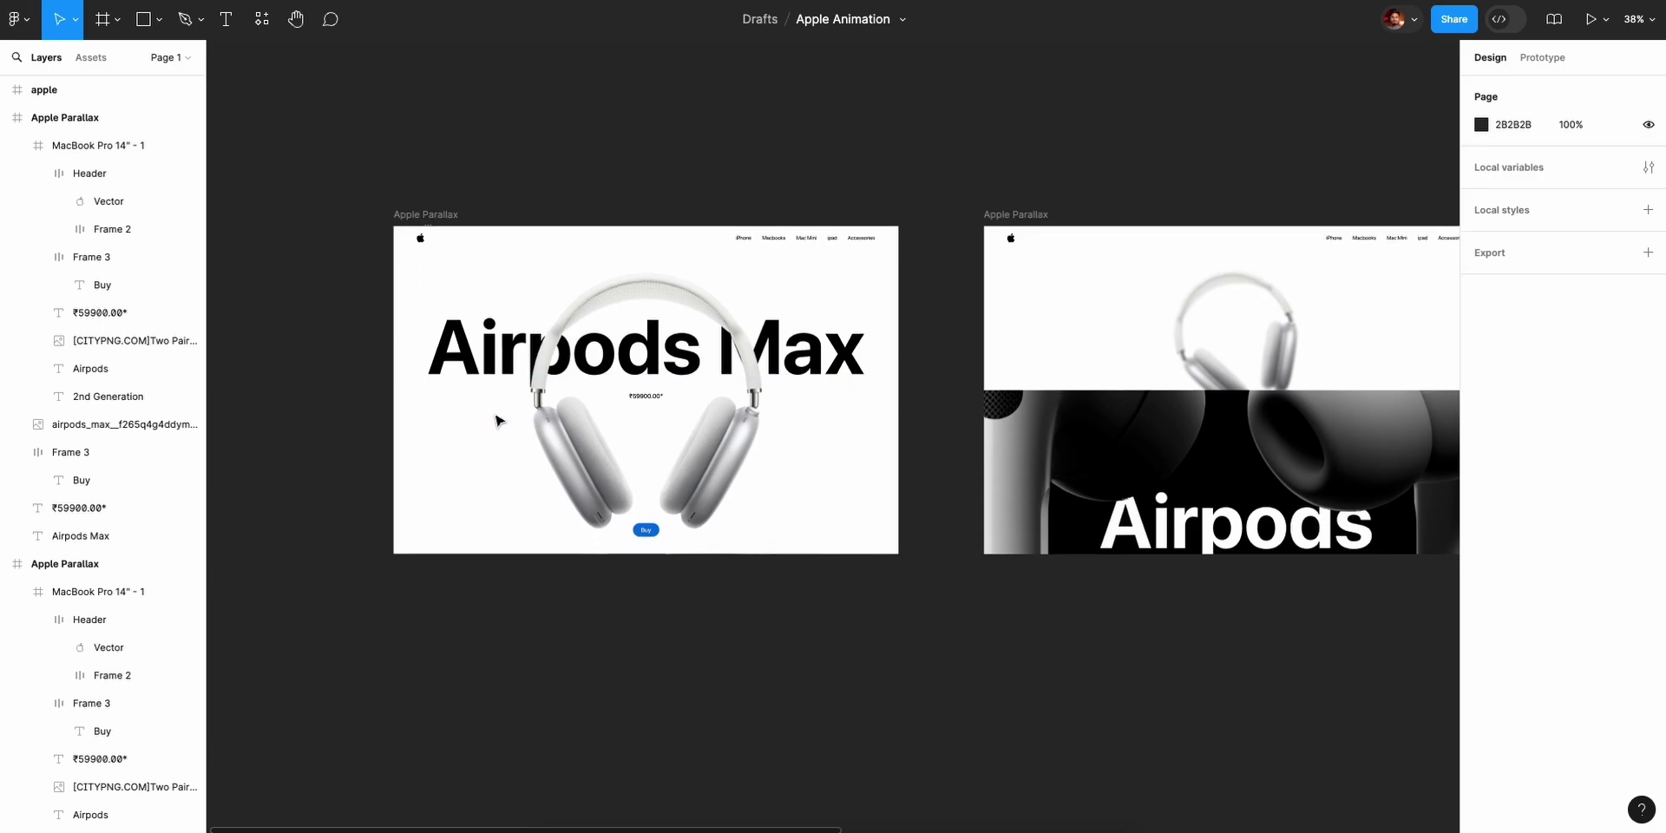
scroll(496, 422, up, 2)
scroll(511, 417, up, 2)
scroll(511, 418, right, 1)
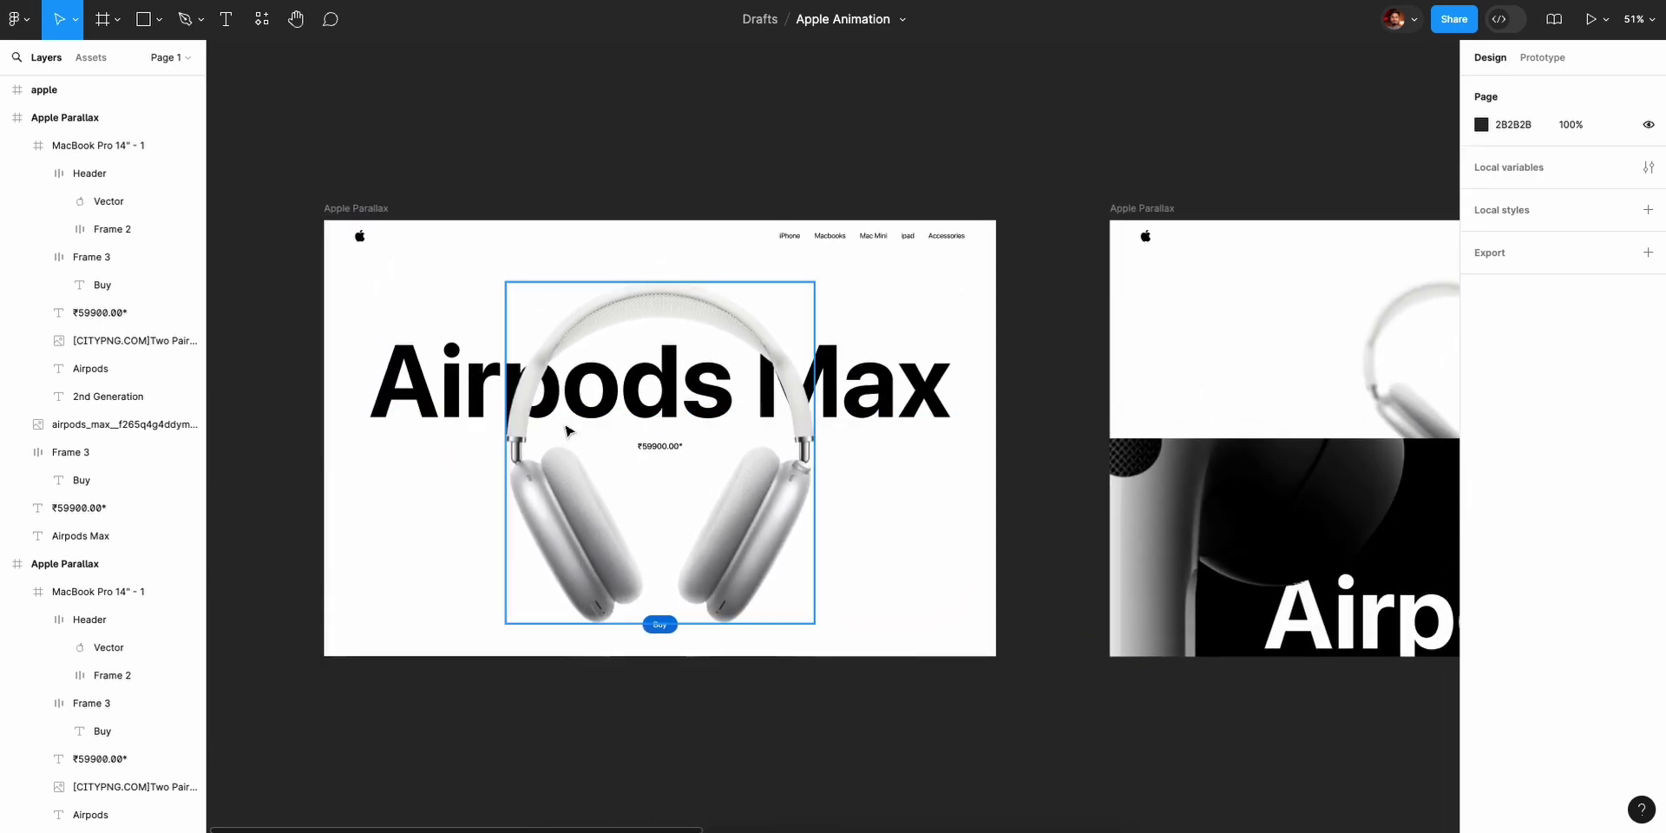
Make the first Apple Parallax frame a prototype flow starting point named Parallax Effect.
click(370, 209)
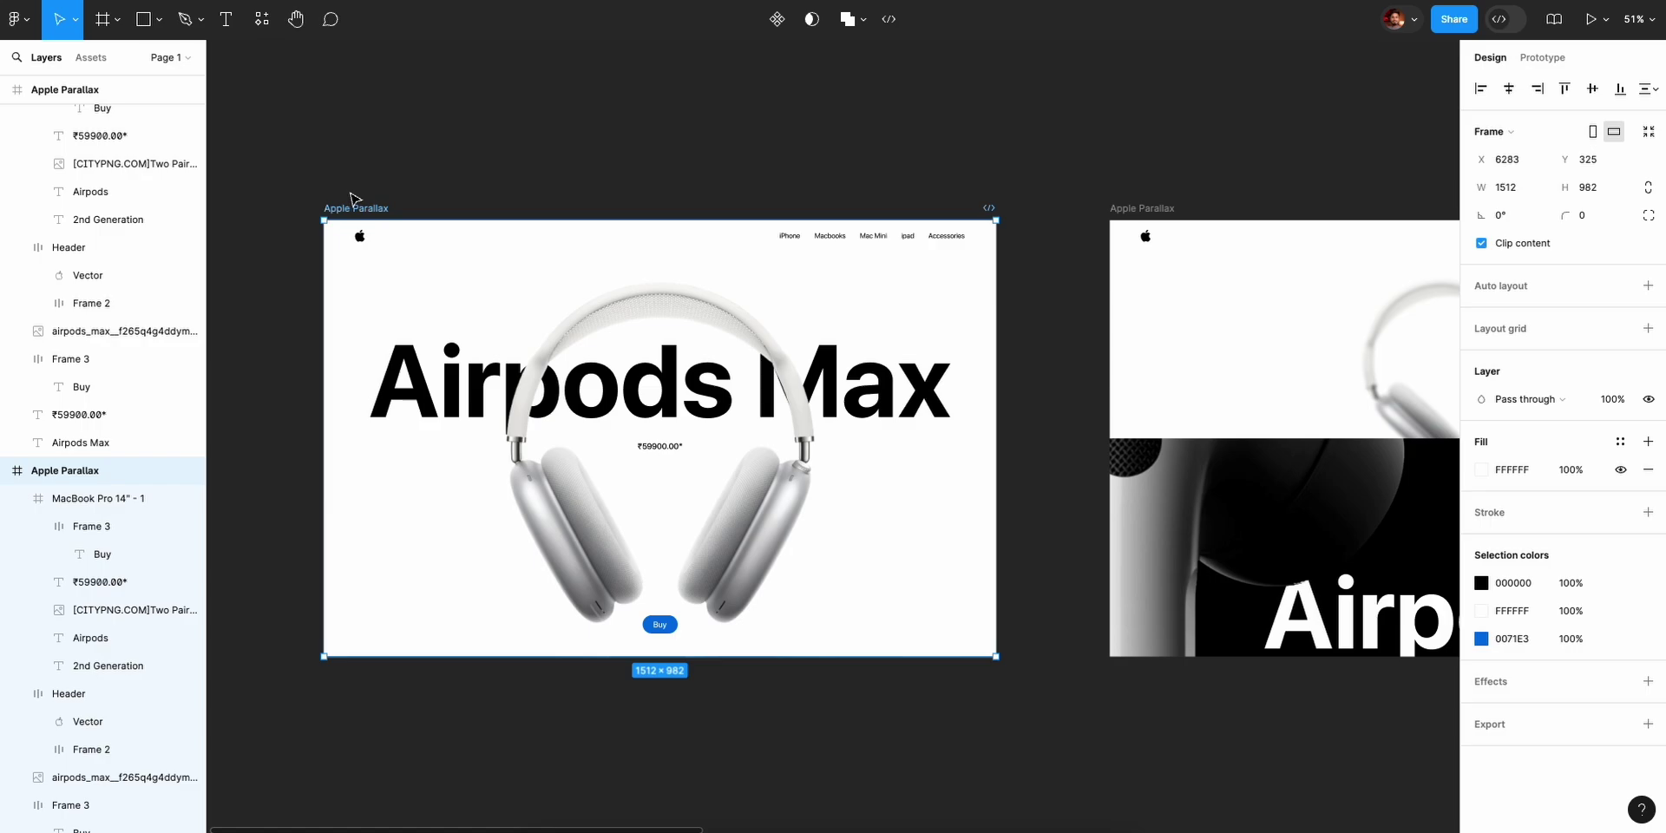
click(1533, 62)
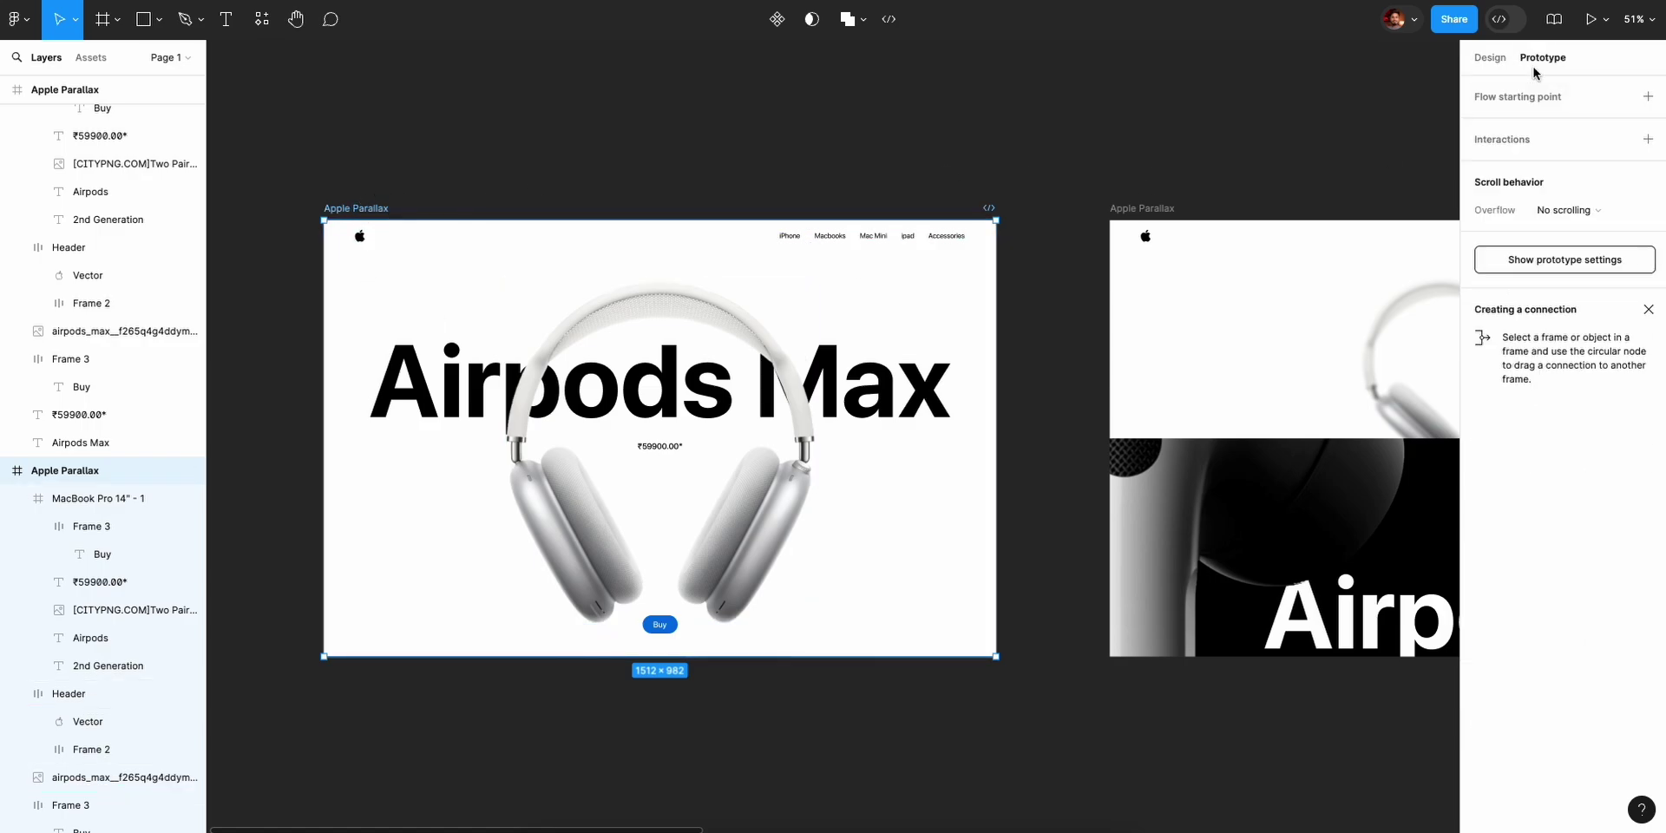
click(1654, 101)
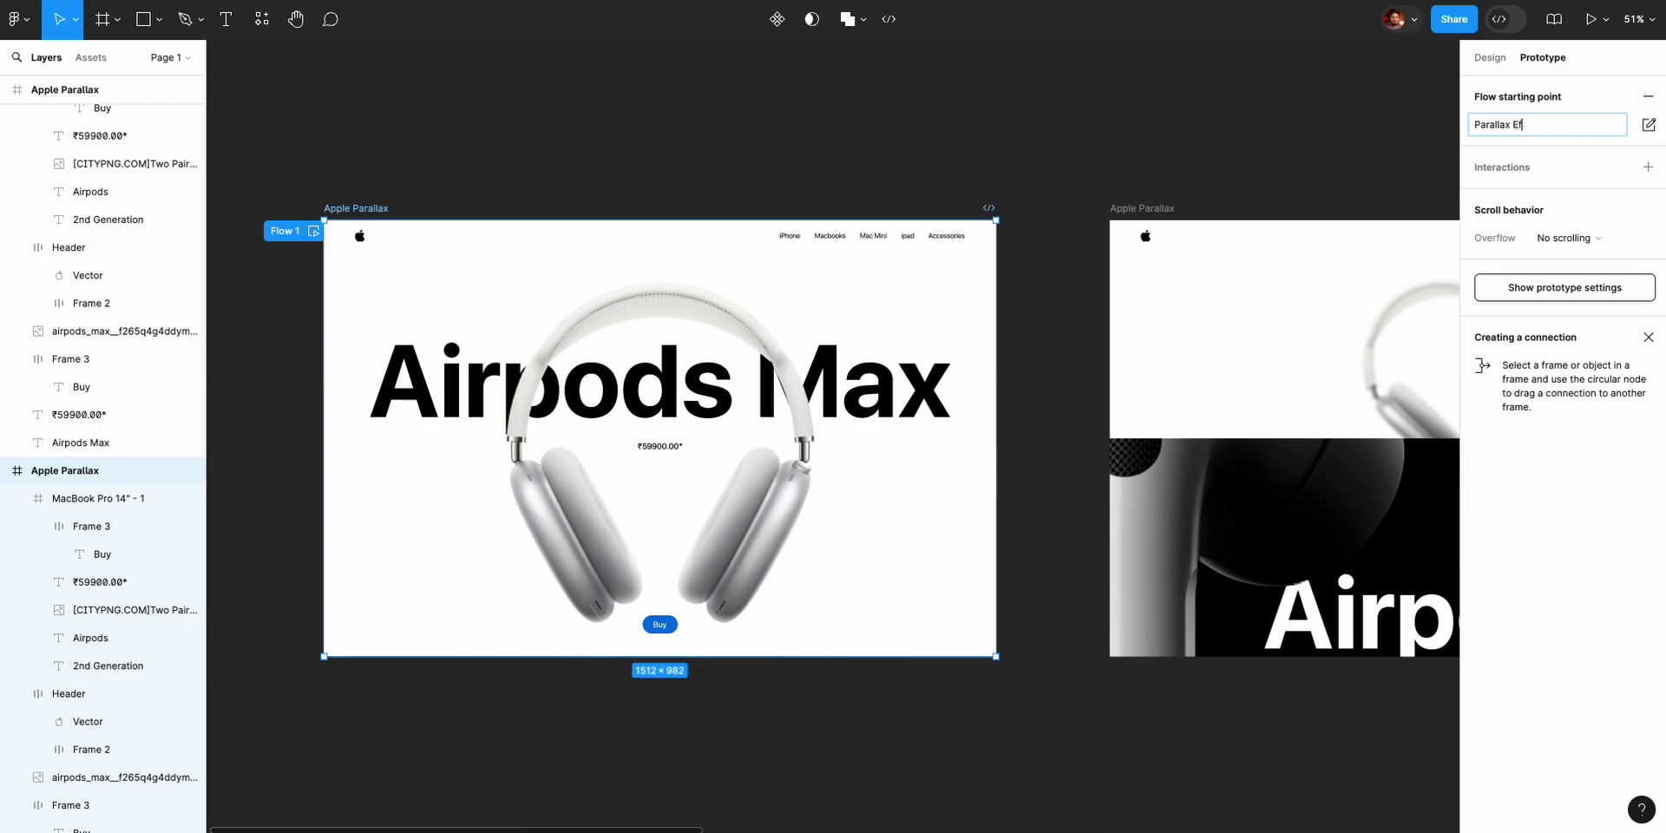
click(1190, 163)
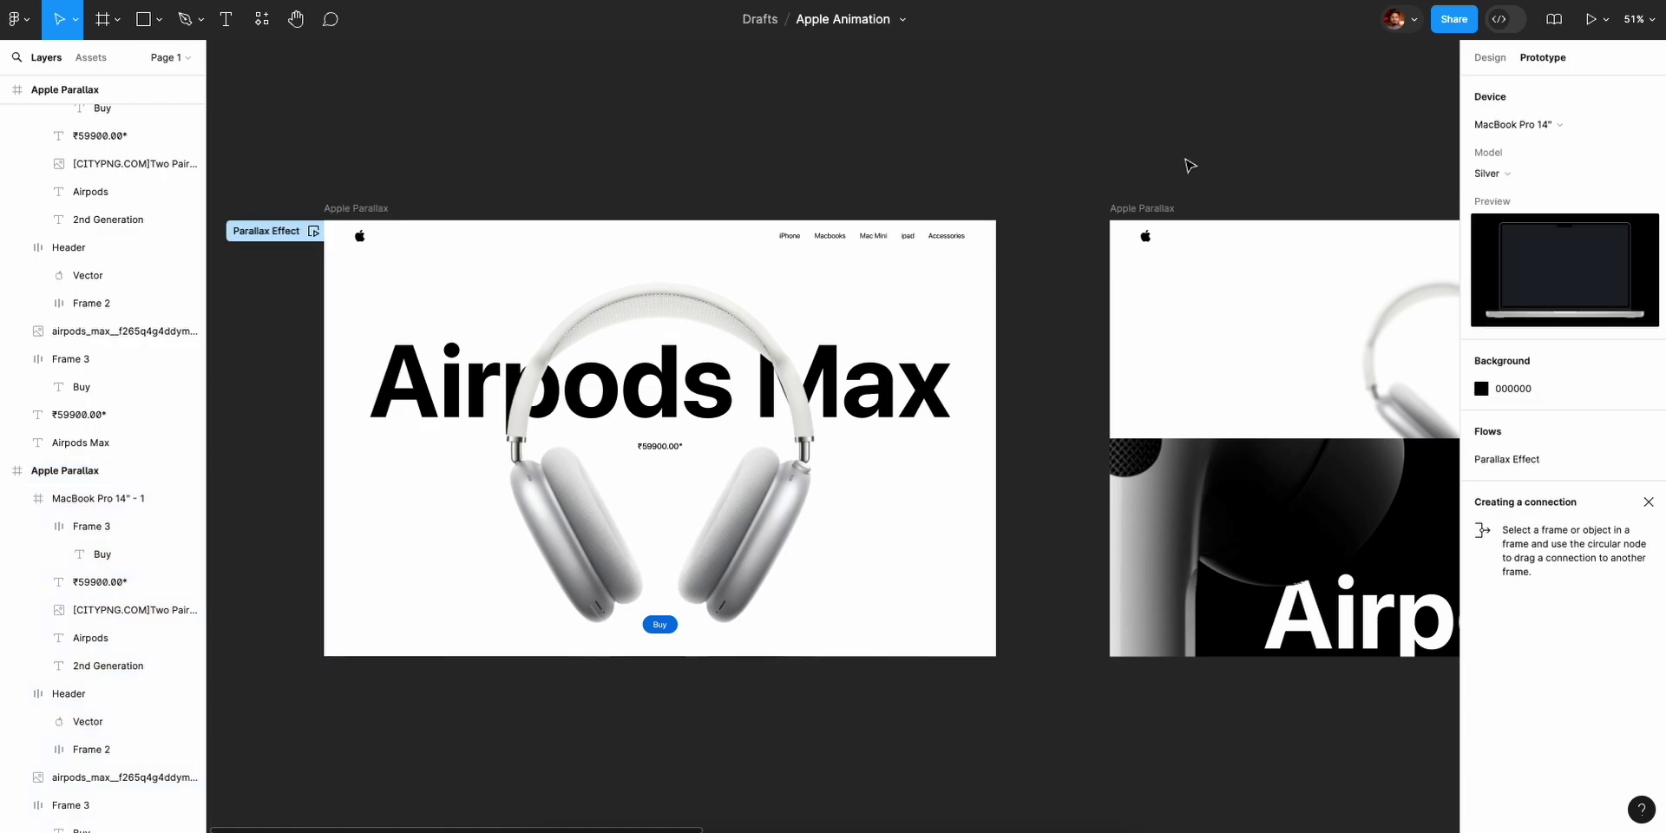
Connect the first Apple Parallax frame to the second with an on-click Navigate to interaction.
click(367, 209)
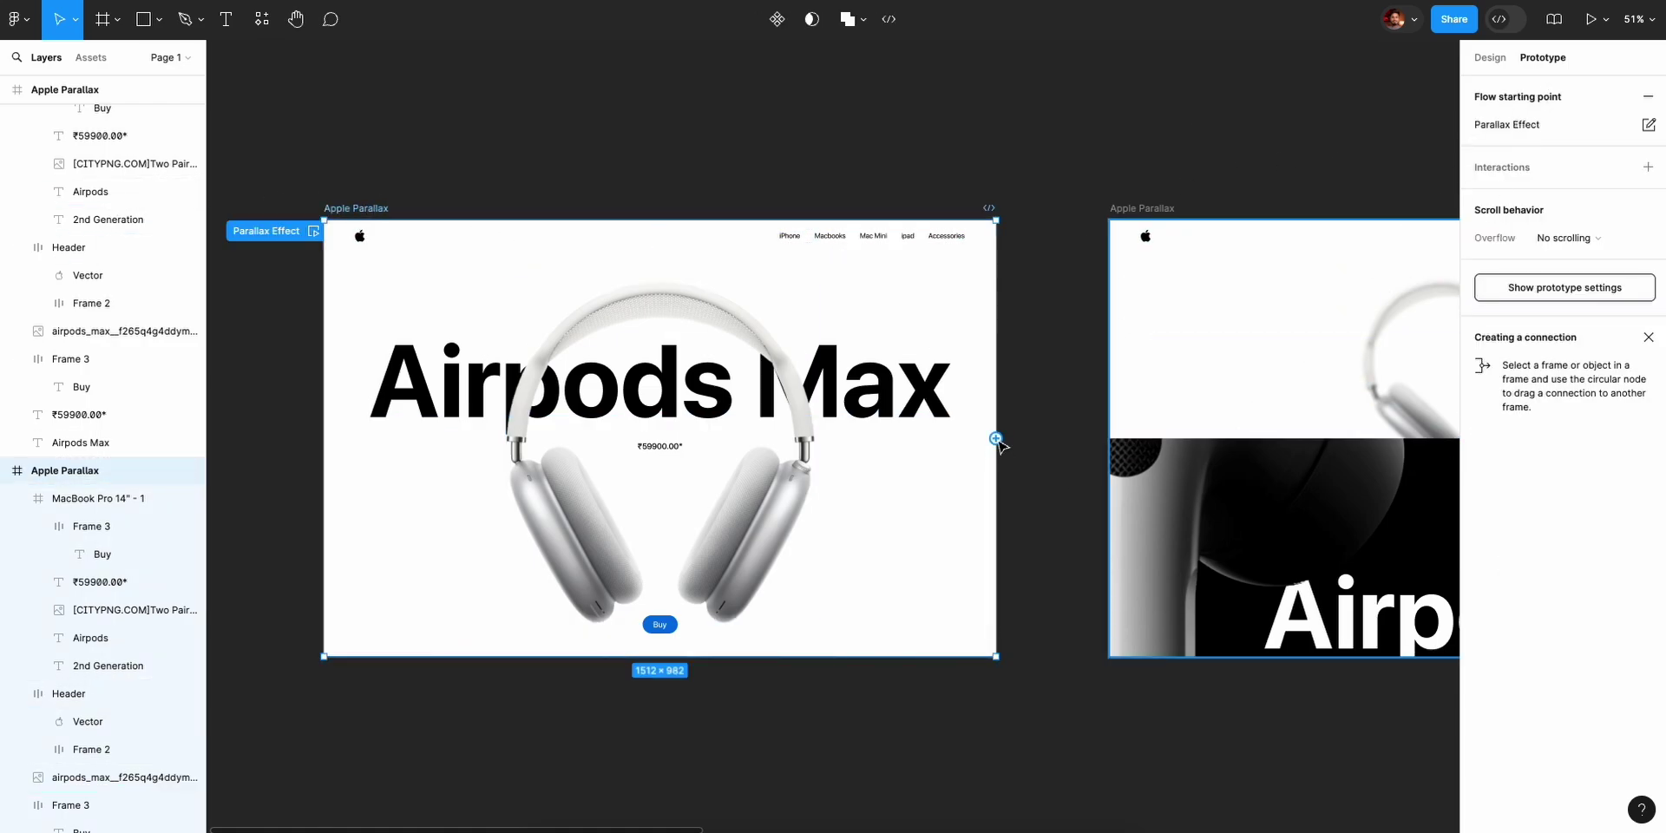
drag(996, 439, 1128, 457)
scroll(855, 527, right, 5)
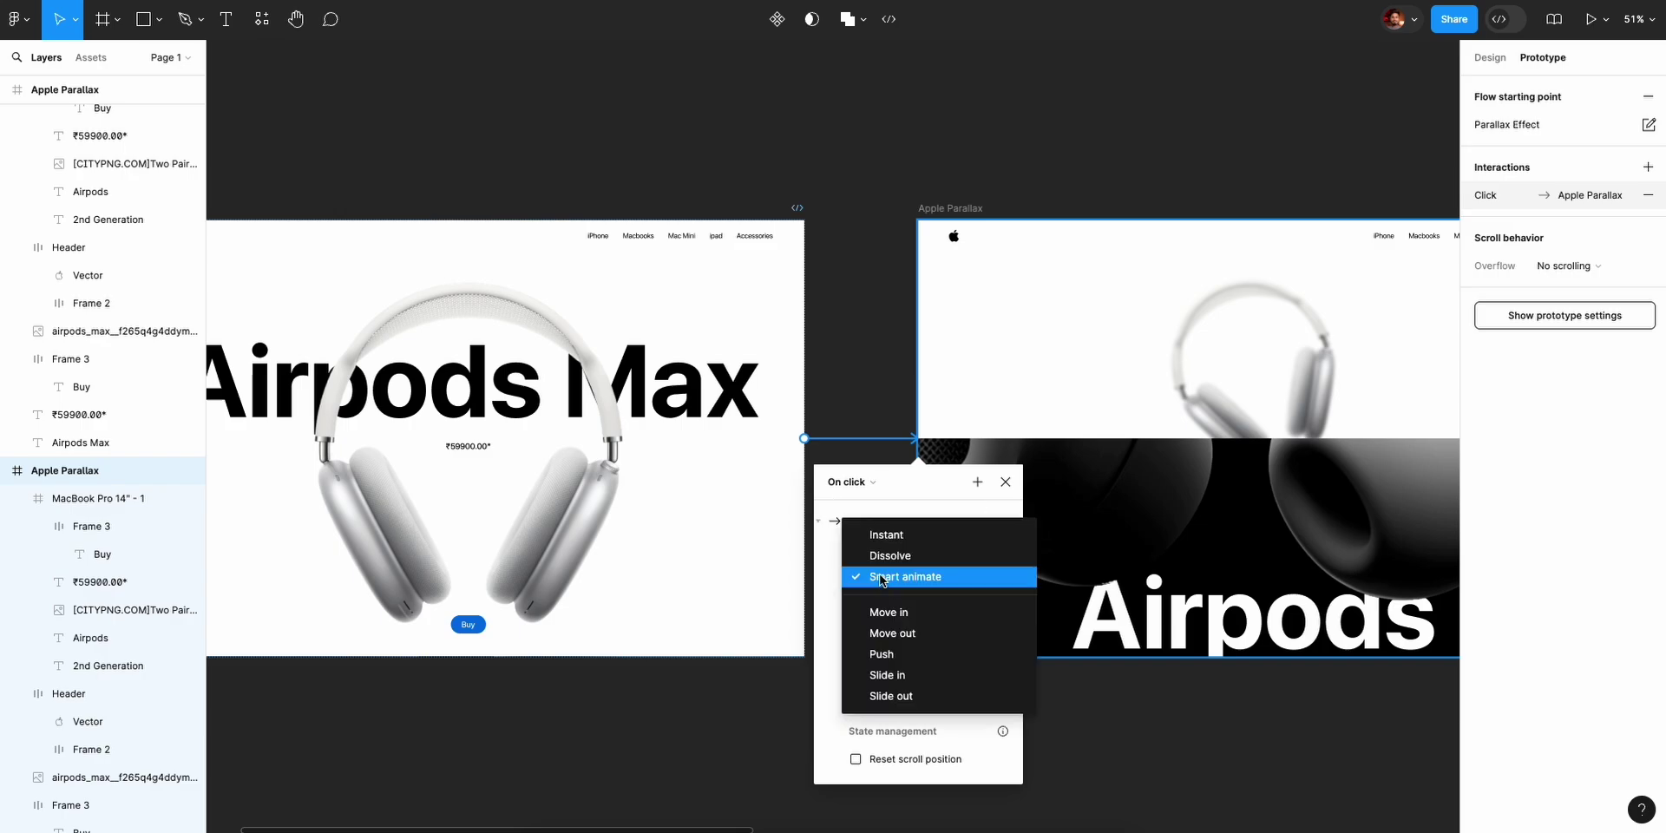
Set the first connection's animation to Smart animate with Slow easing and a 1200 ms duration.
click(884, 578)
click(889, 615)
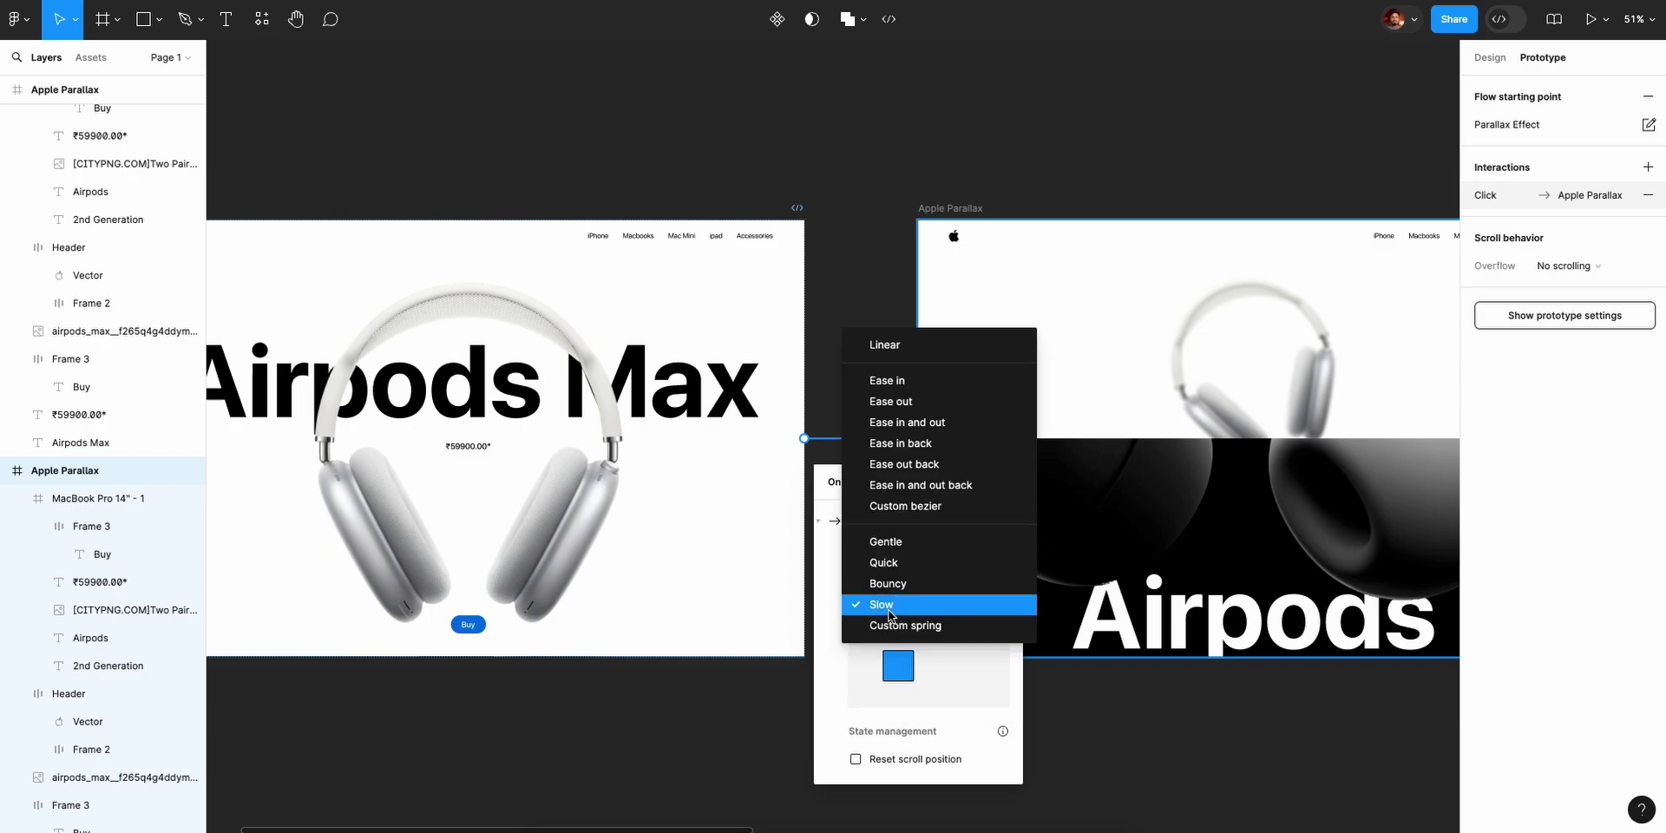
click(894, 605)
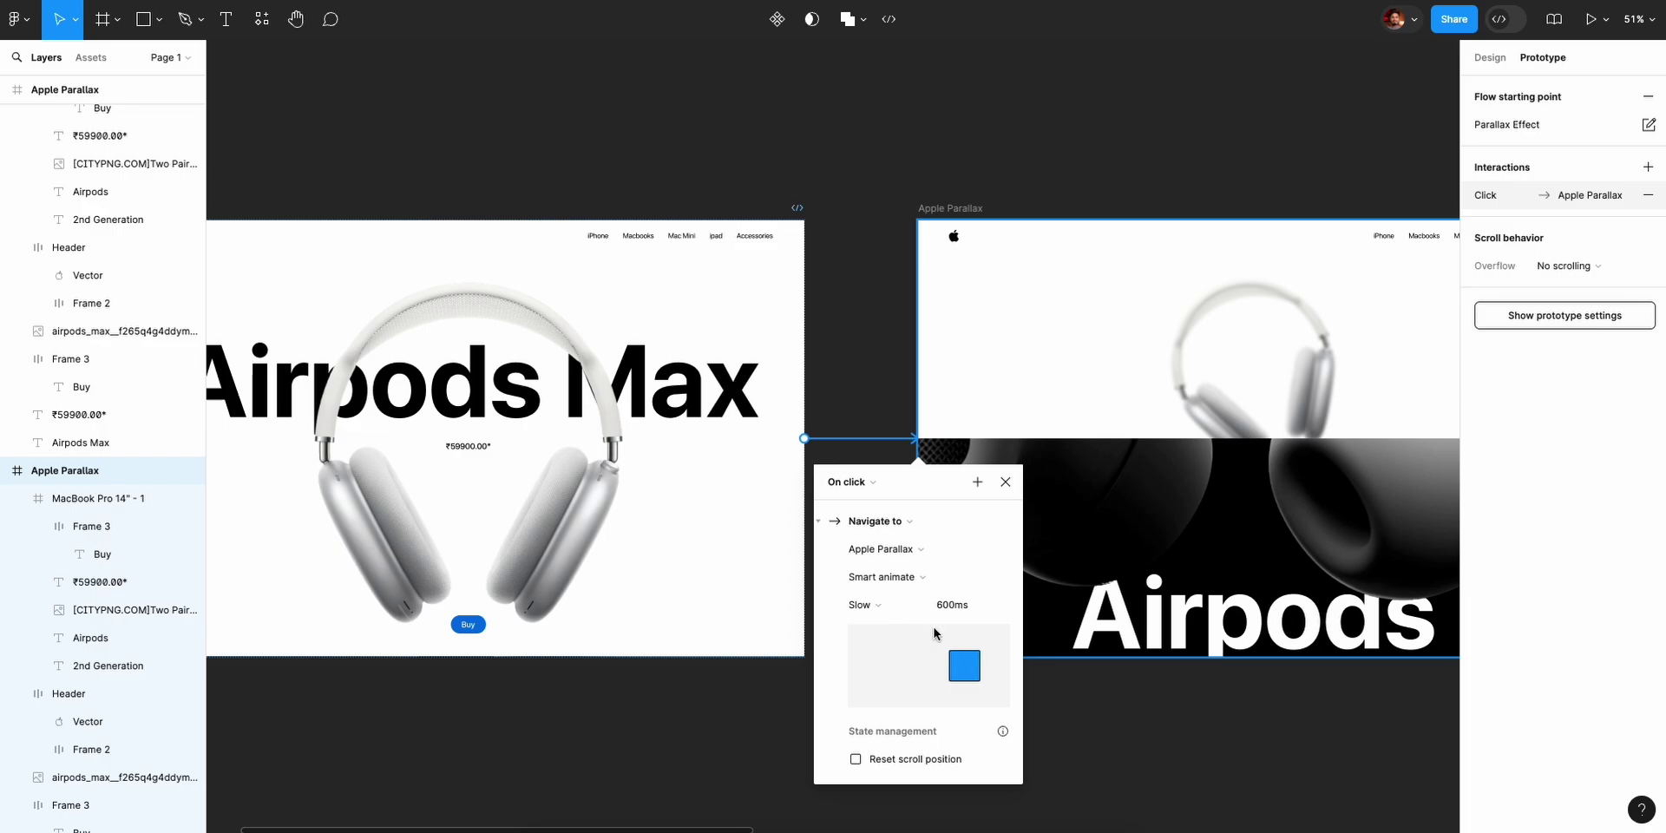
click(954, 605)
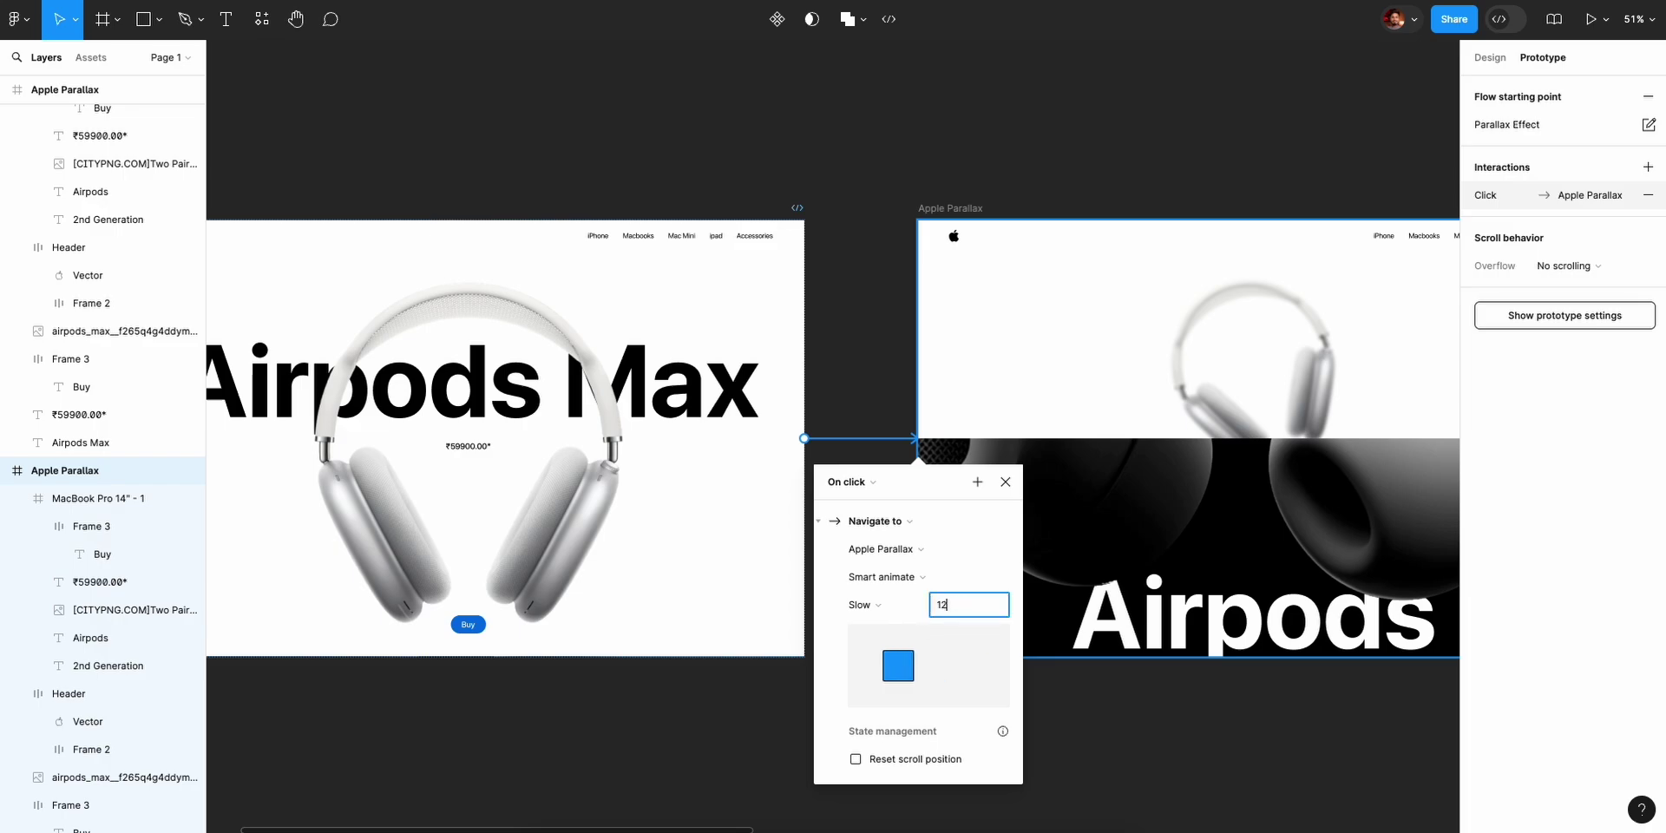
text(1200ms)
key(Return)
click(1006, 481)
Connect the second frame to the third Airpods frame with an on-click Smart animate transition, Slow, 1200 ms.
scroll(1004, 492, right, 3)
scroll(1004, 492, right, 3)
click(719, 245)
scroll(960, 394, right, 12)
scroll(868, 425, right, 1)
mouse_move(780, 444)
drag(775, 438, 919, 442)
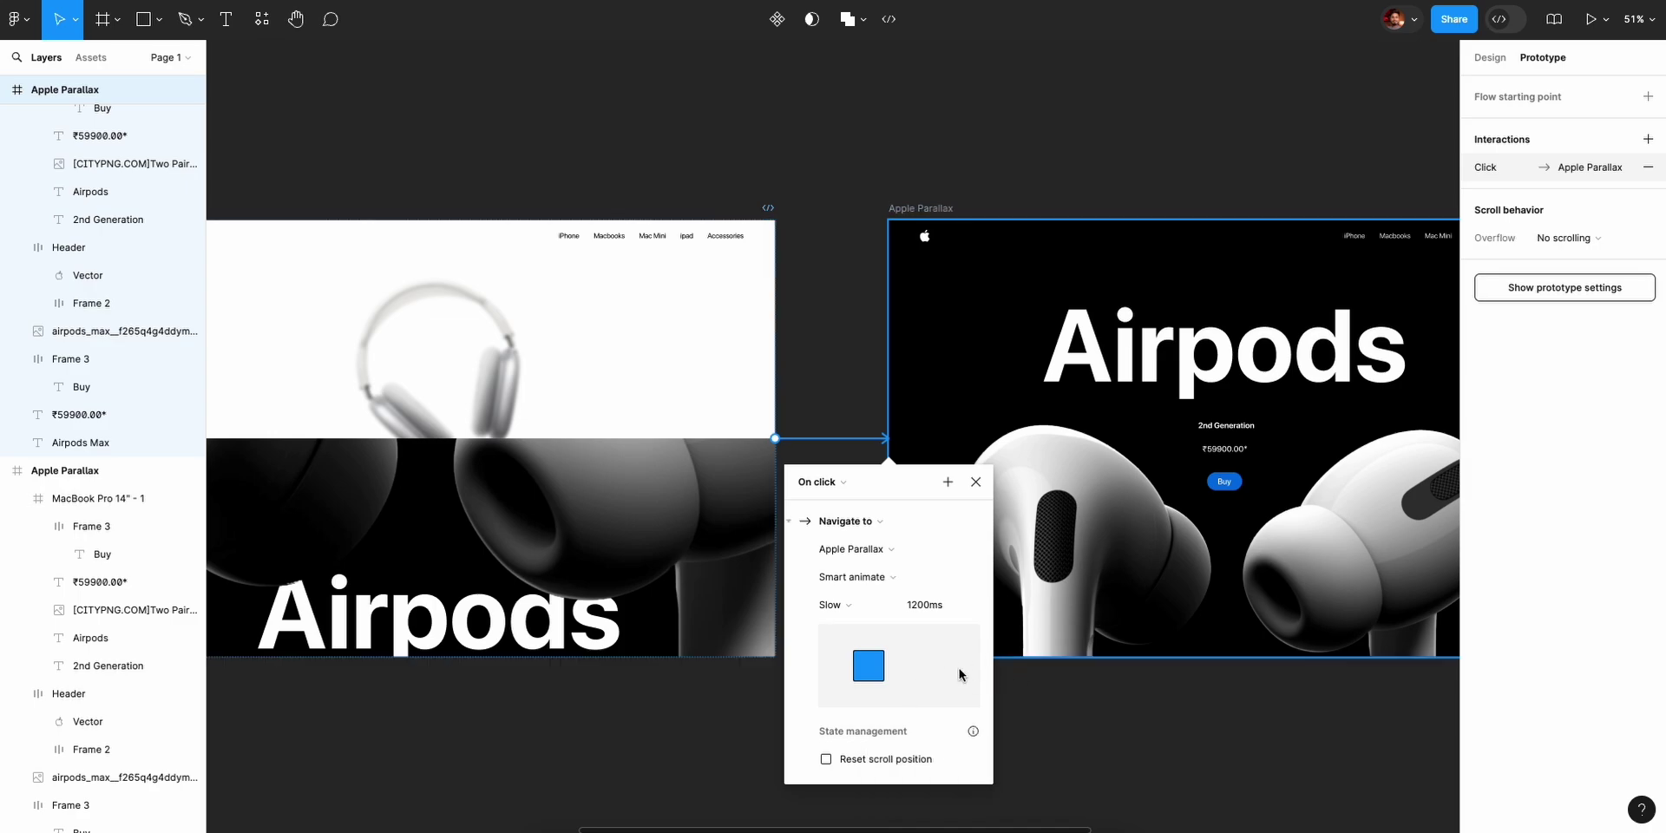
click(975, 483)
Connect the third Airpods frame to the black fourth frame with an on-click Smart animate transition, Slow, 1200 ms.
scroll(1137, 601, right, 5)
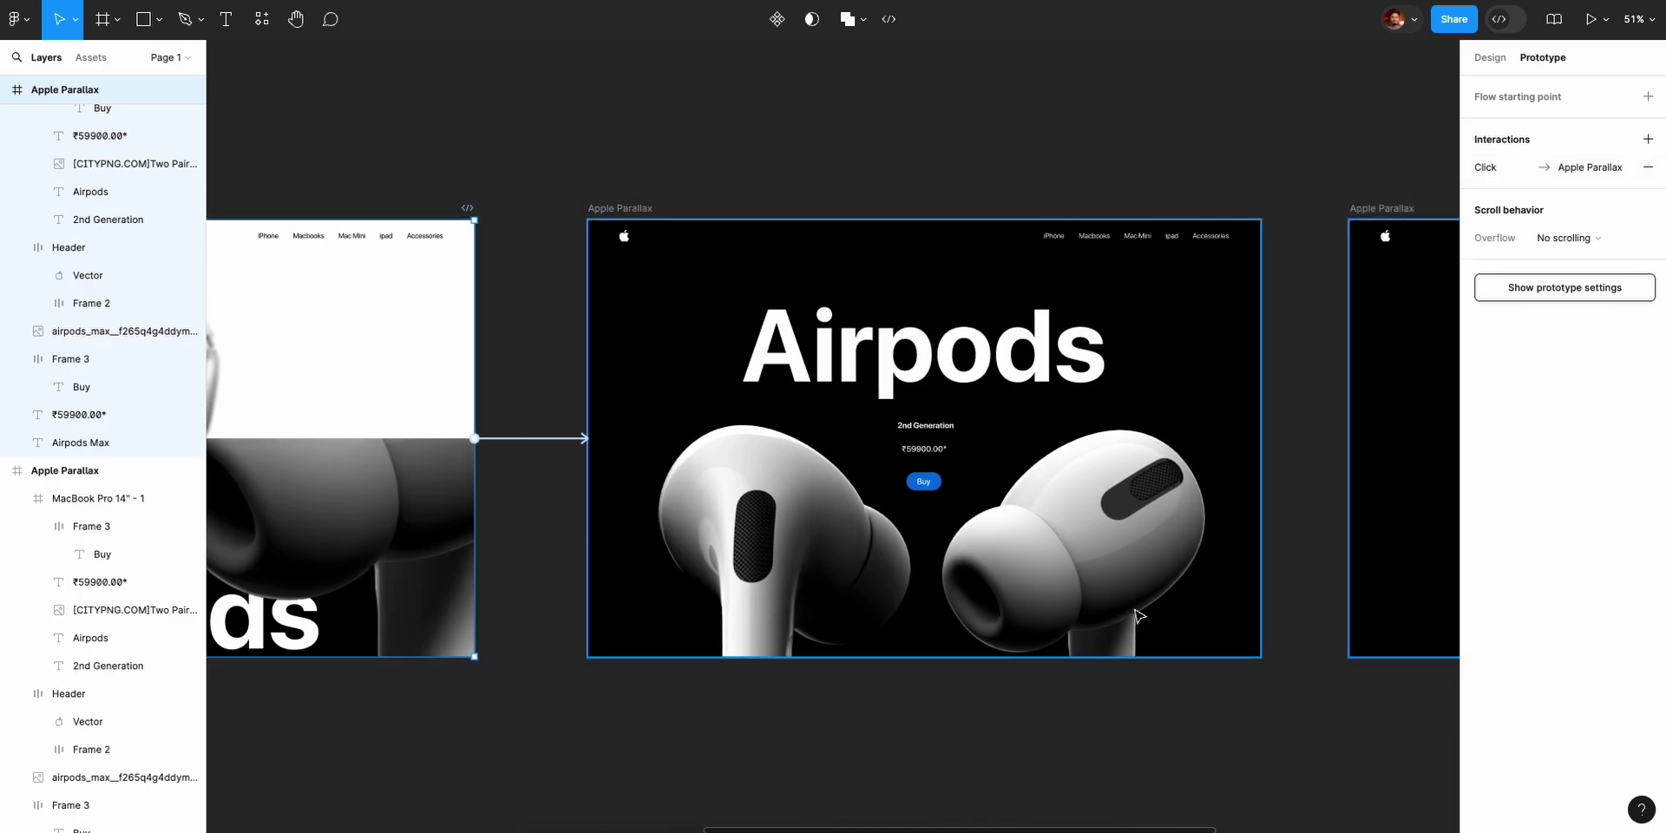
click(542, 208)
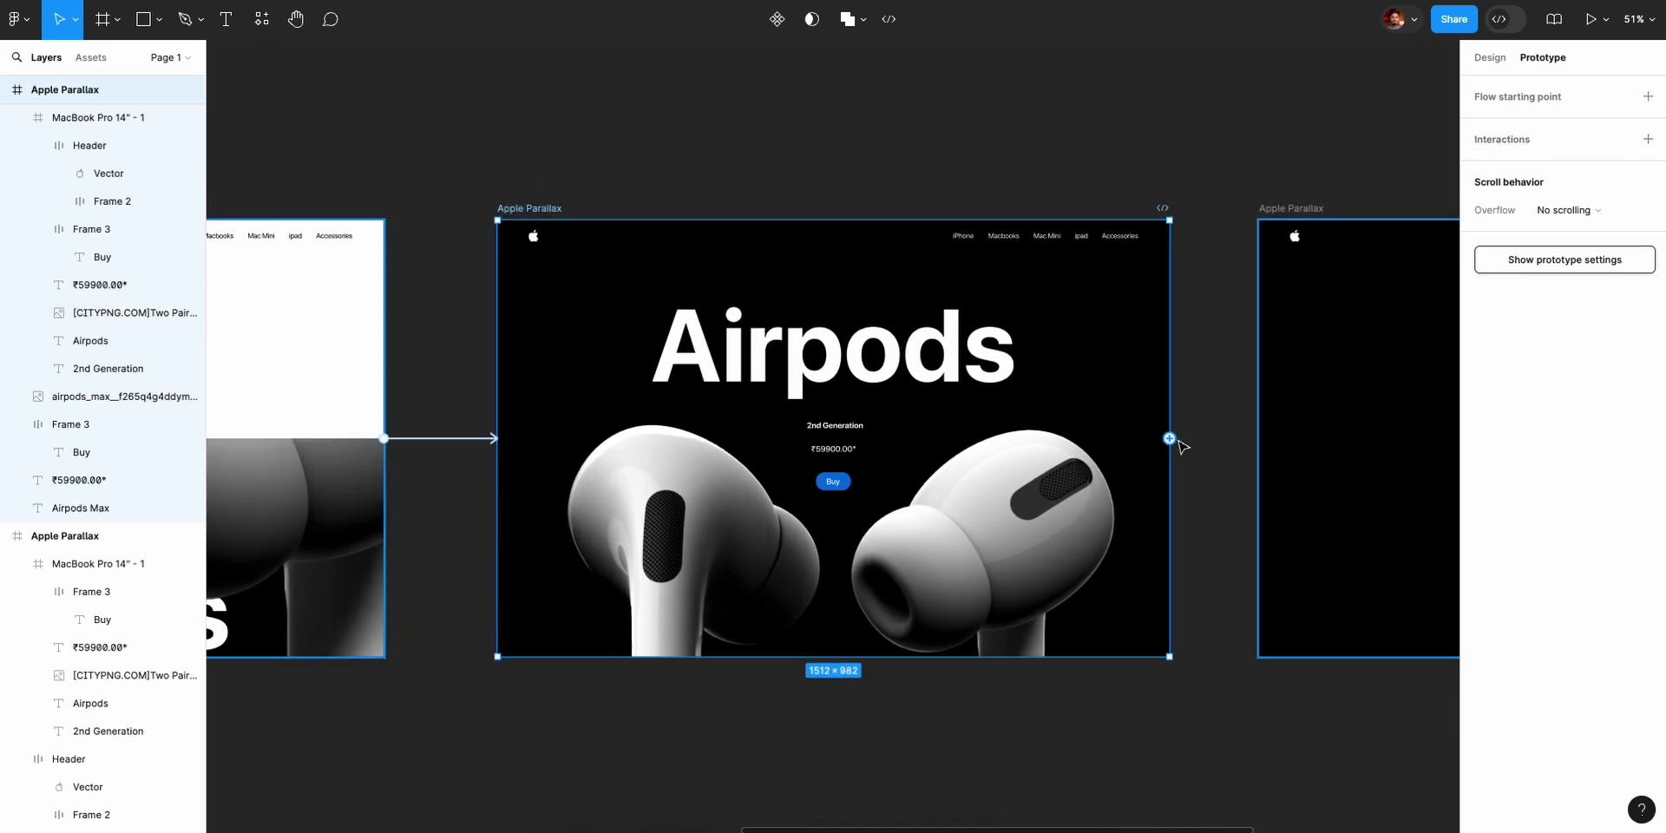
drag(1170, 438, 1272, 447)
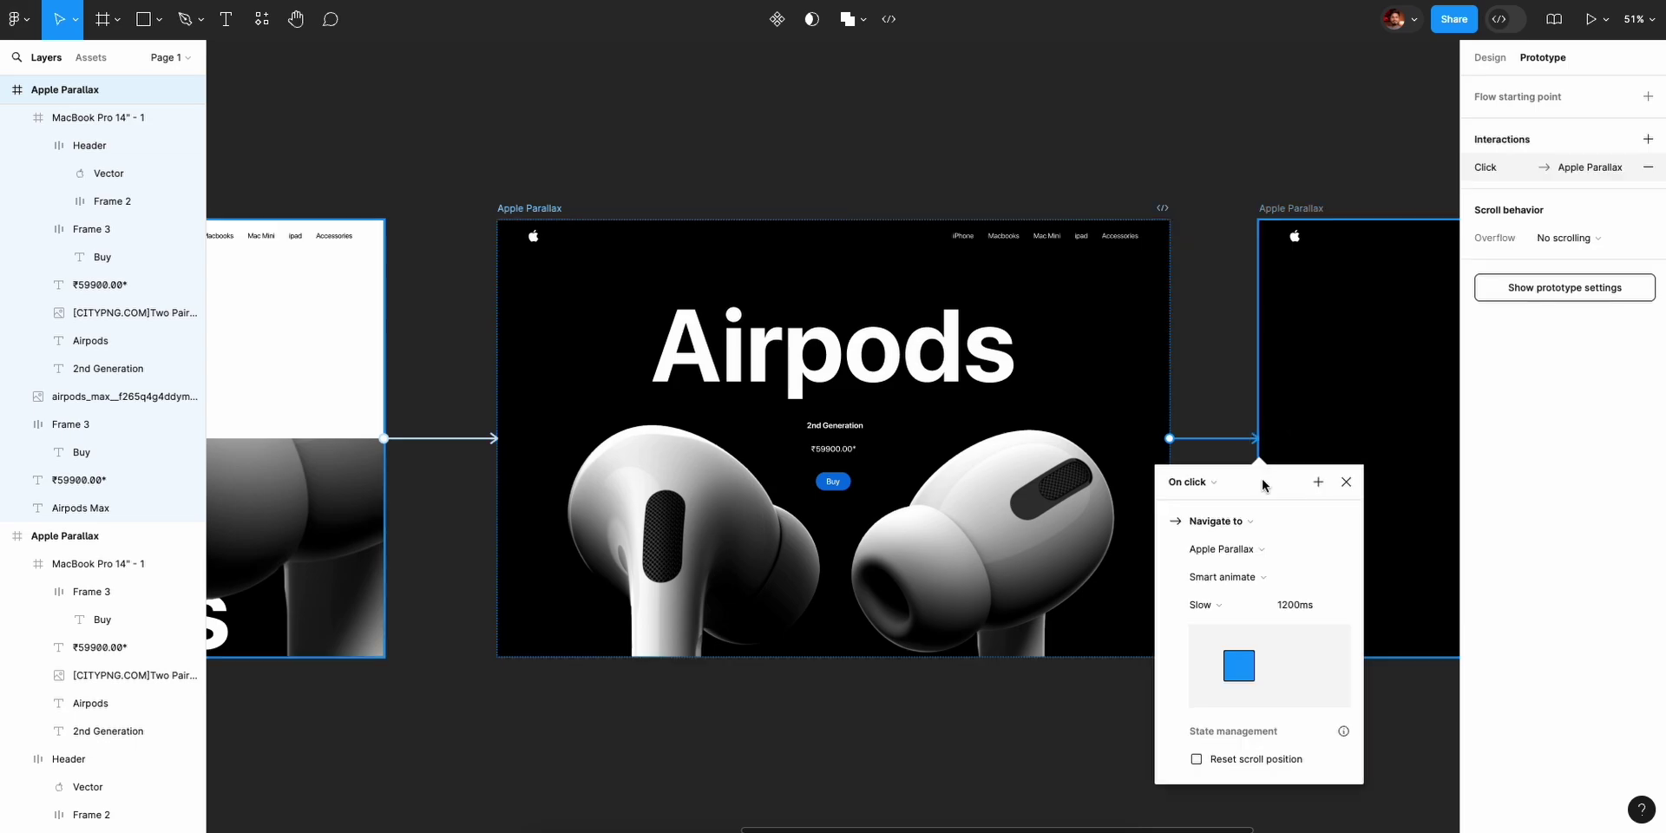
click(1346, 480)
Check the connections across the four frames and start presenting the prototype with nothing selected.
scroll(1364, 512, right, 10)
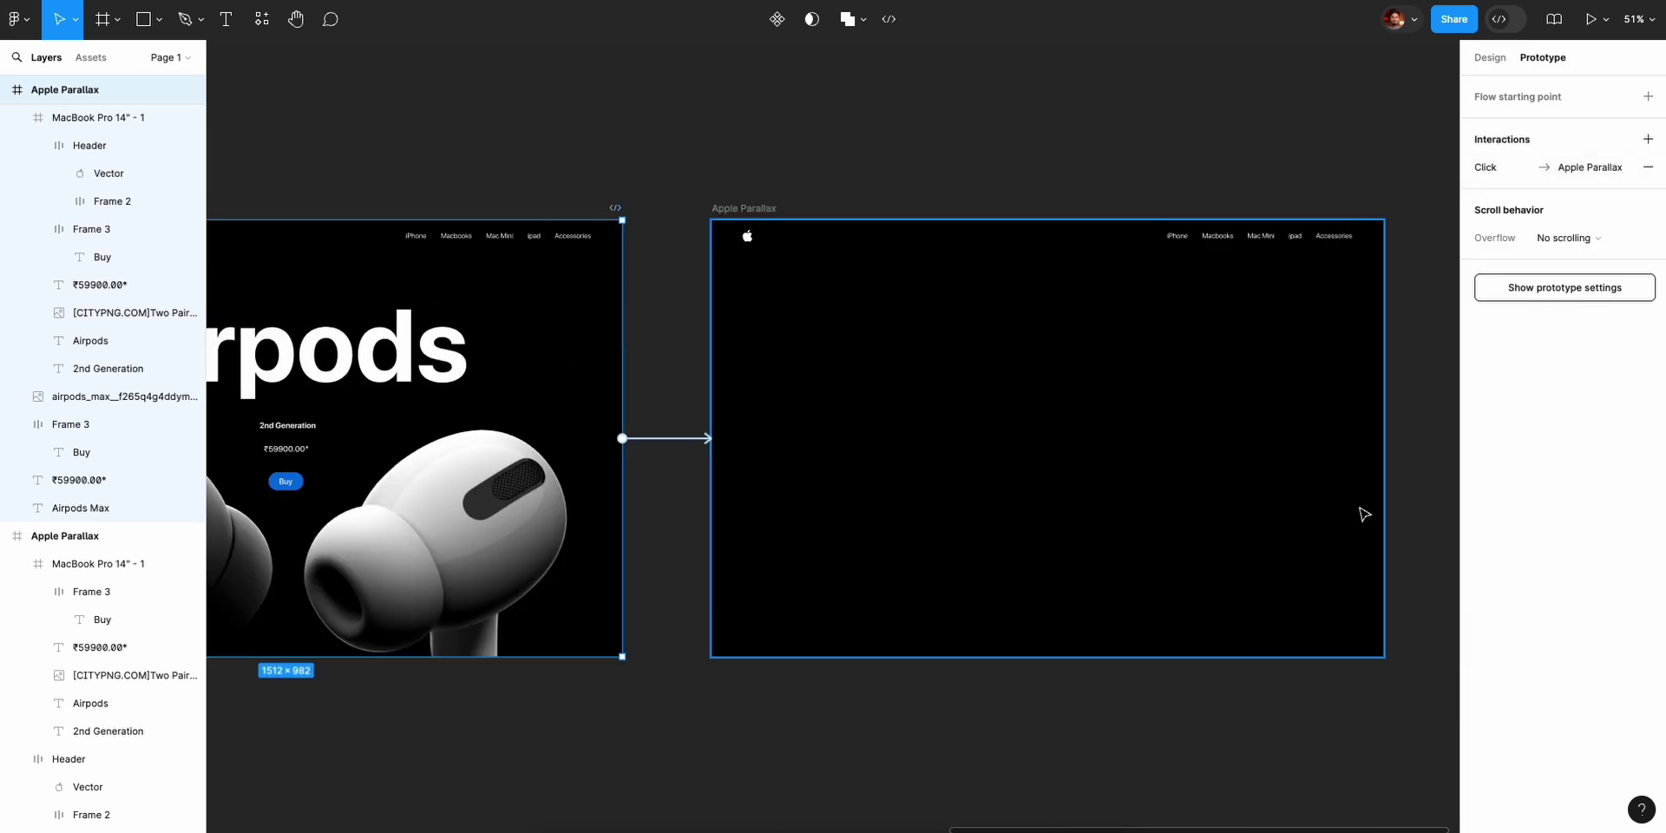
scroll(1257, 428, down, 10)
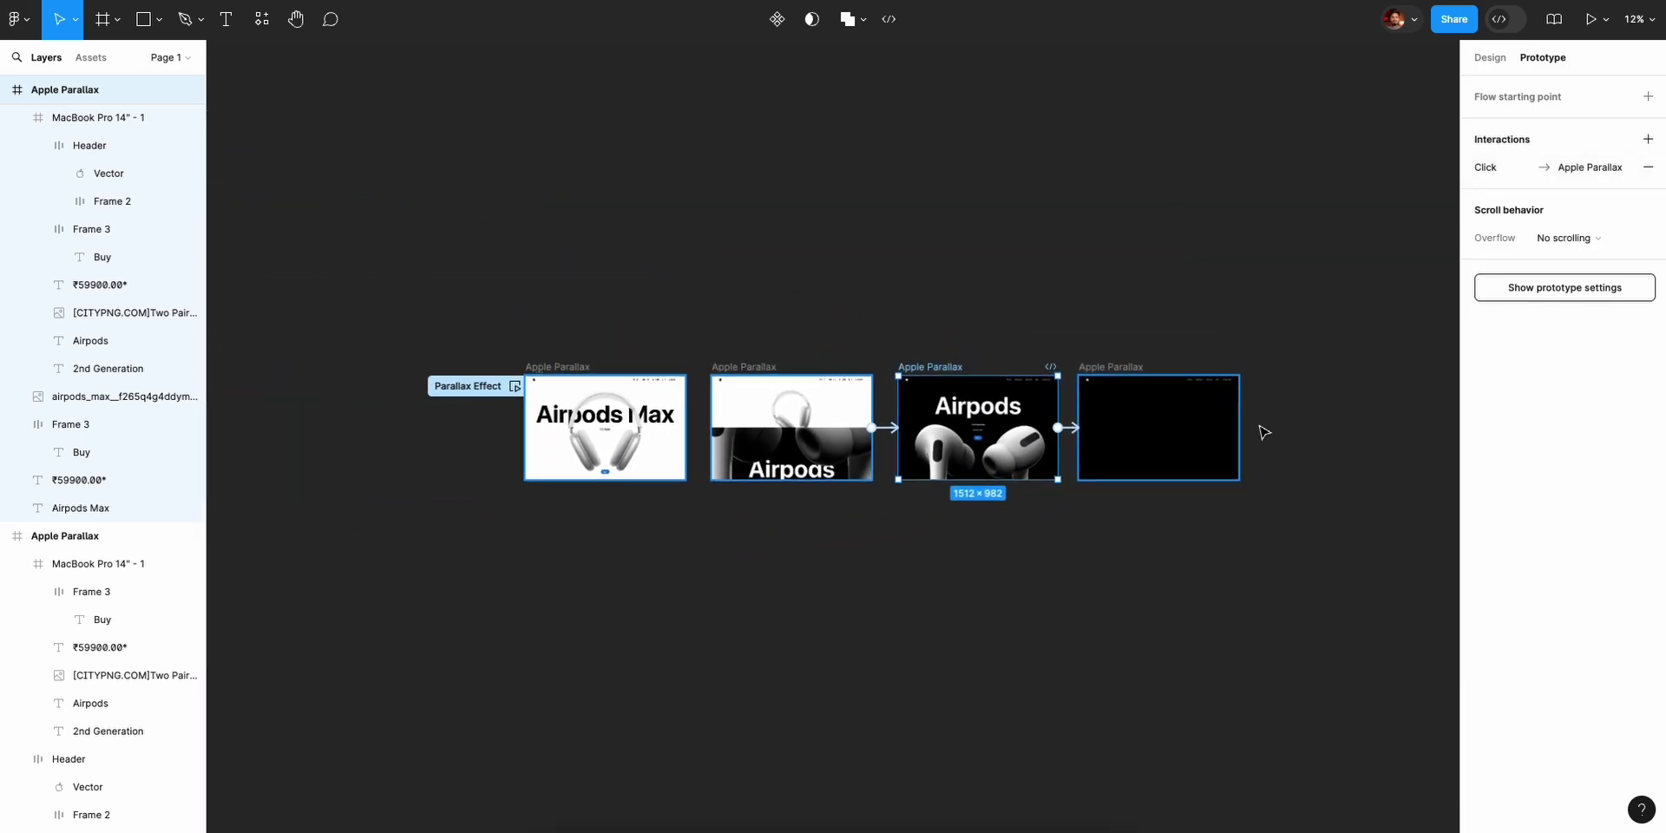
scroll(1258, 428, up, 8)
click(1258, 428)
click(1591, 19)
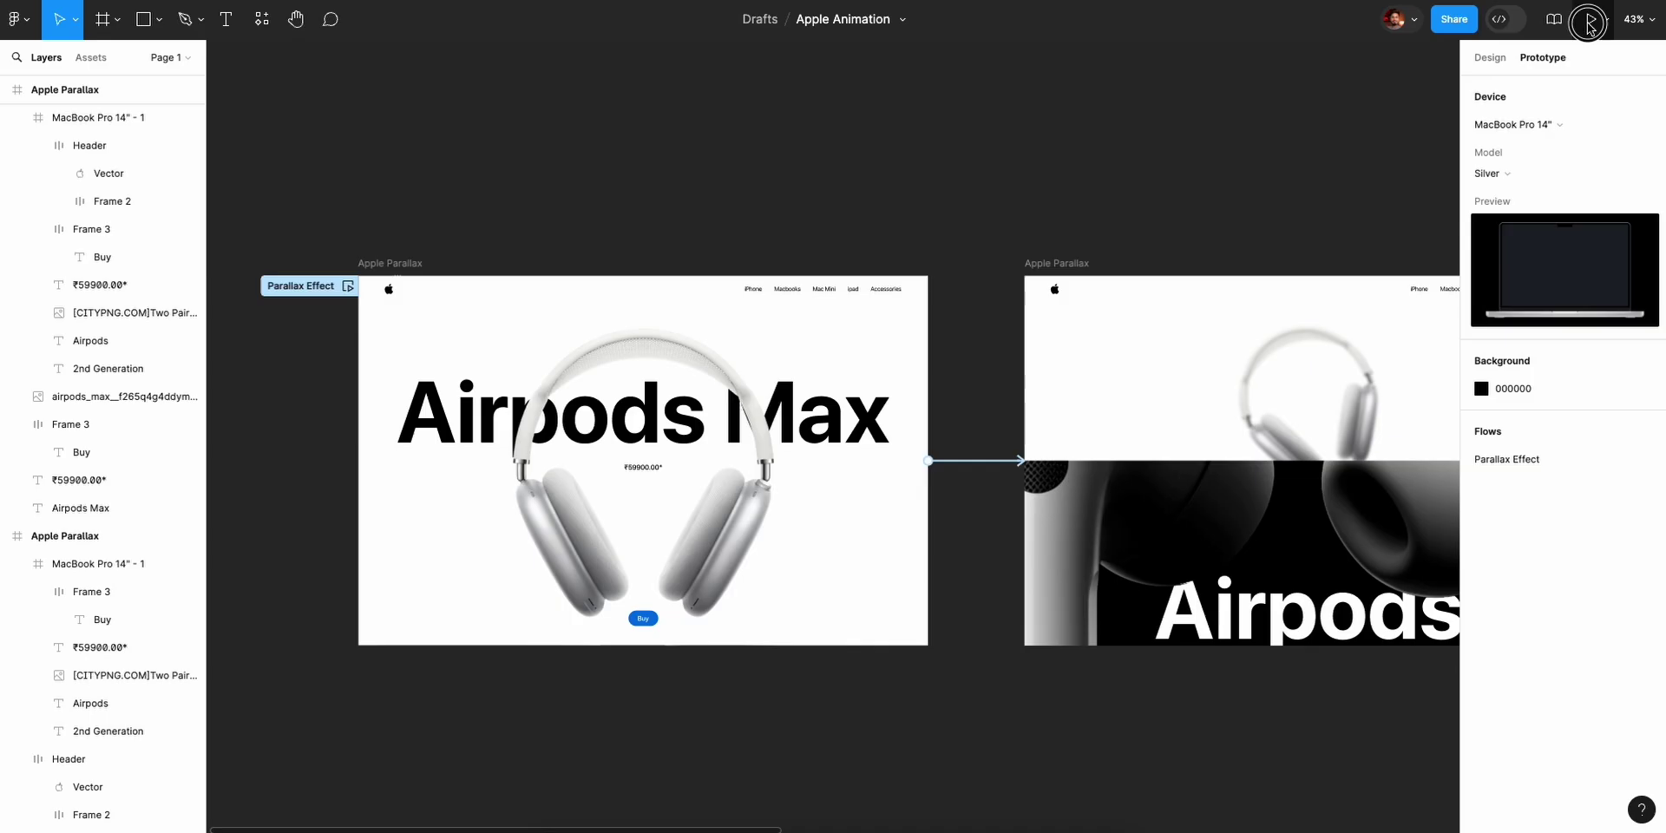